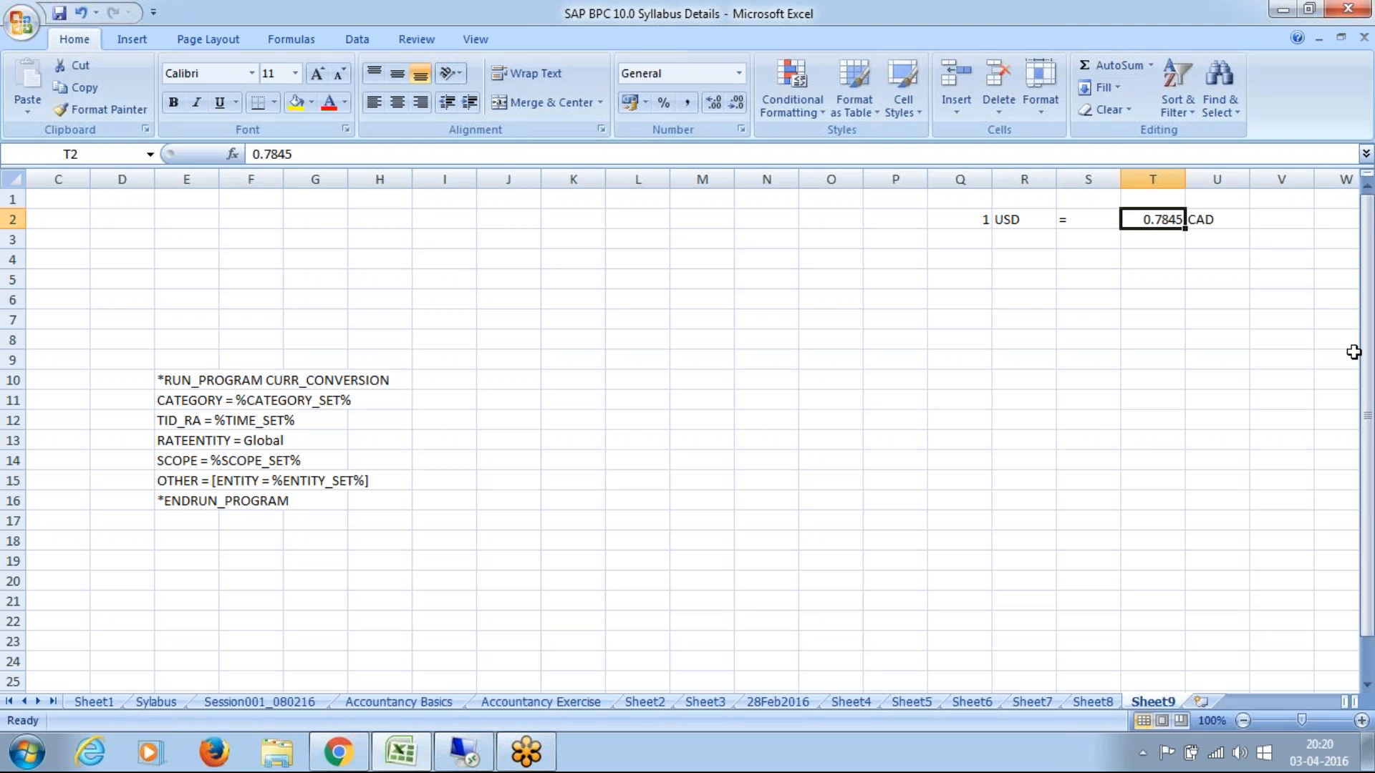
{"action": "left_click", "coordinate": [1028, 306]}
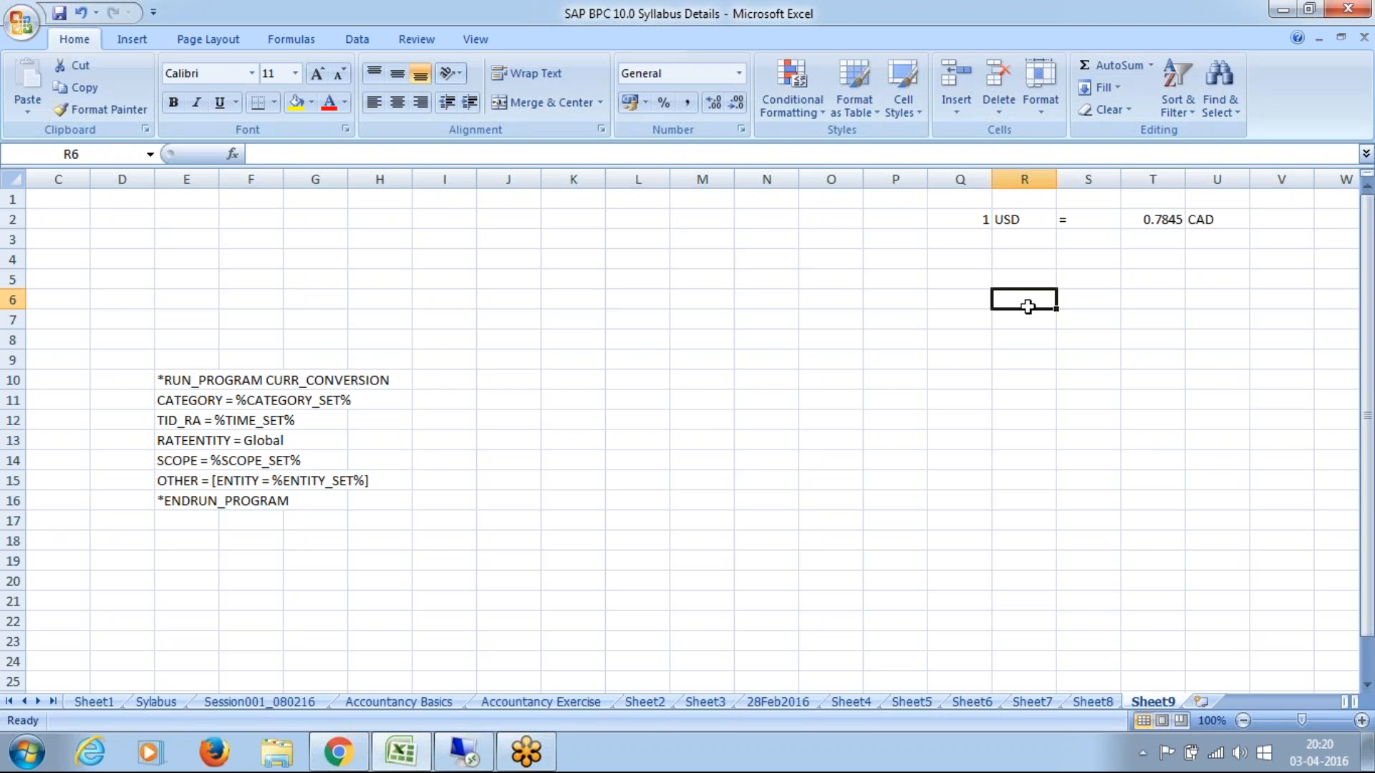
{"action": "left_click", "coordinate": [1004, 219]}
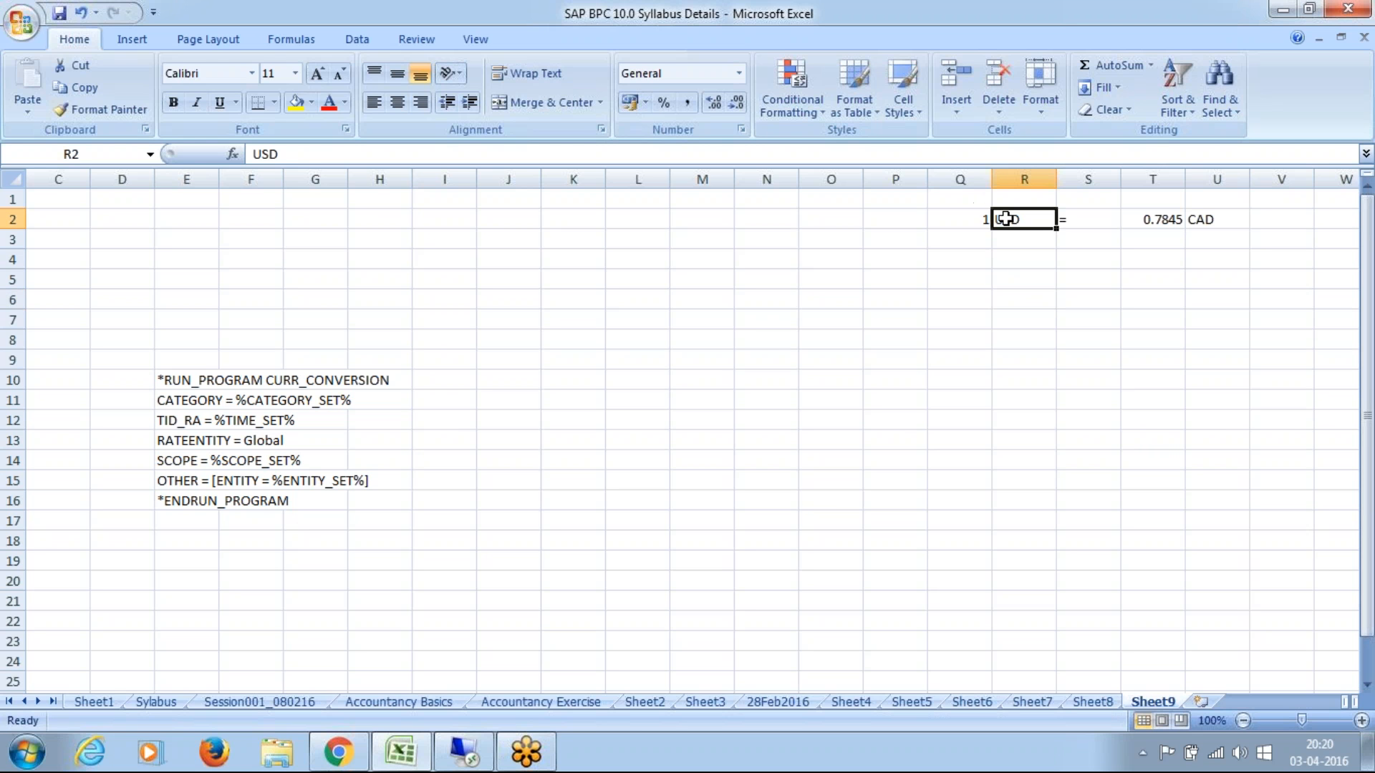
{"action": "left_click", "coordinate": [1215, 220]}
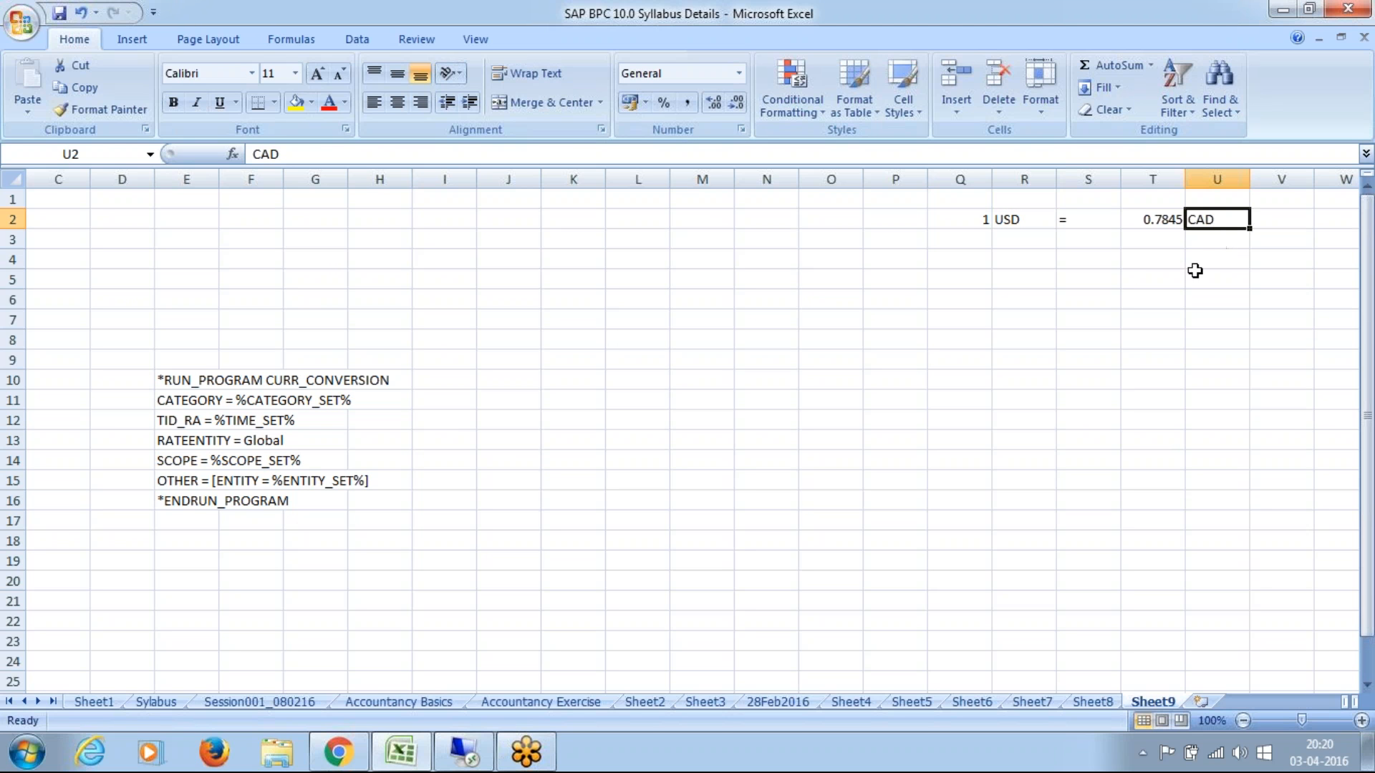
{"action": "left_click", "coordinate": [980, 220]}
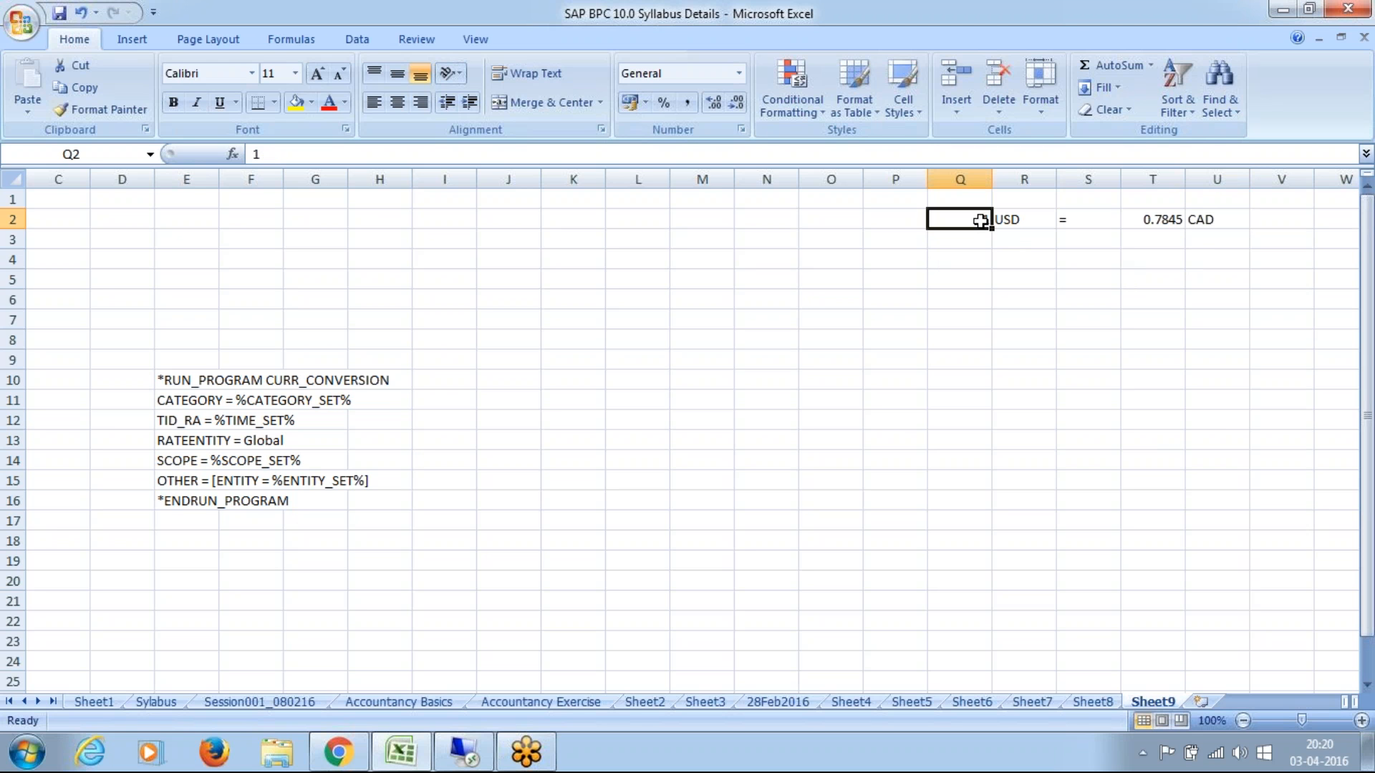
{"action": "left_click", "coordinate": [1163, 241]}
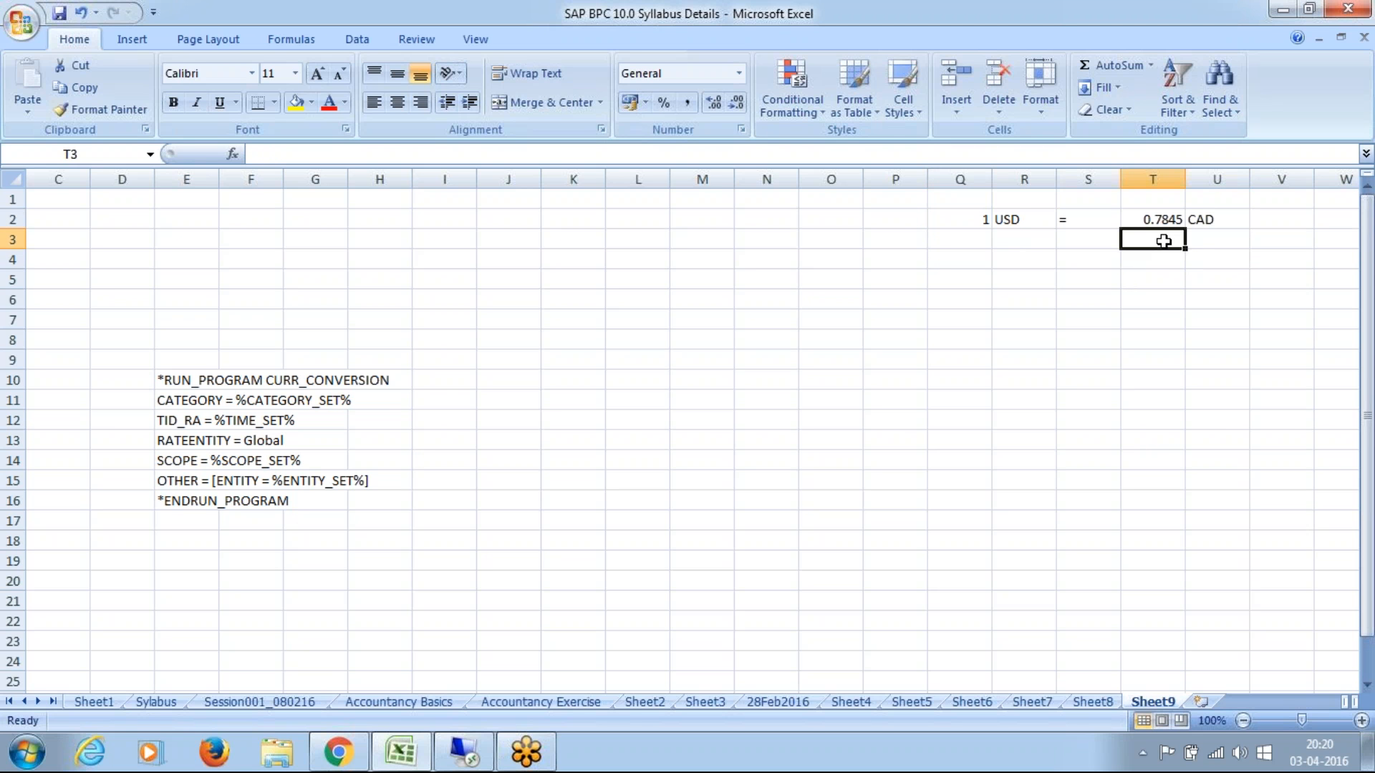
{"action": "left_click", "coordinate": [1163, 207]}
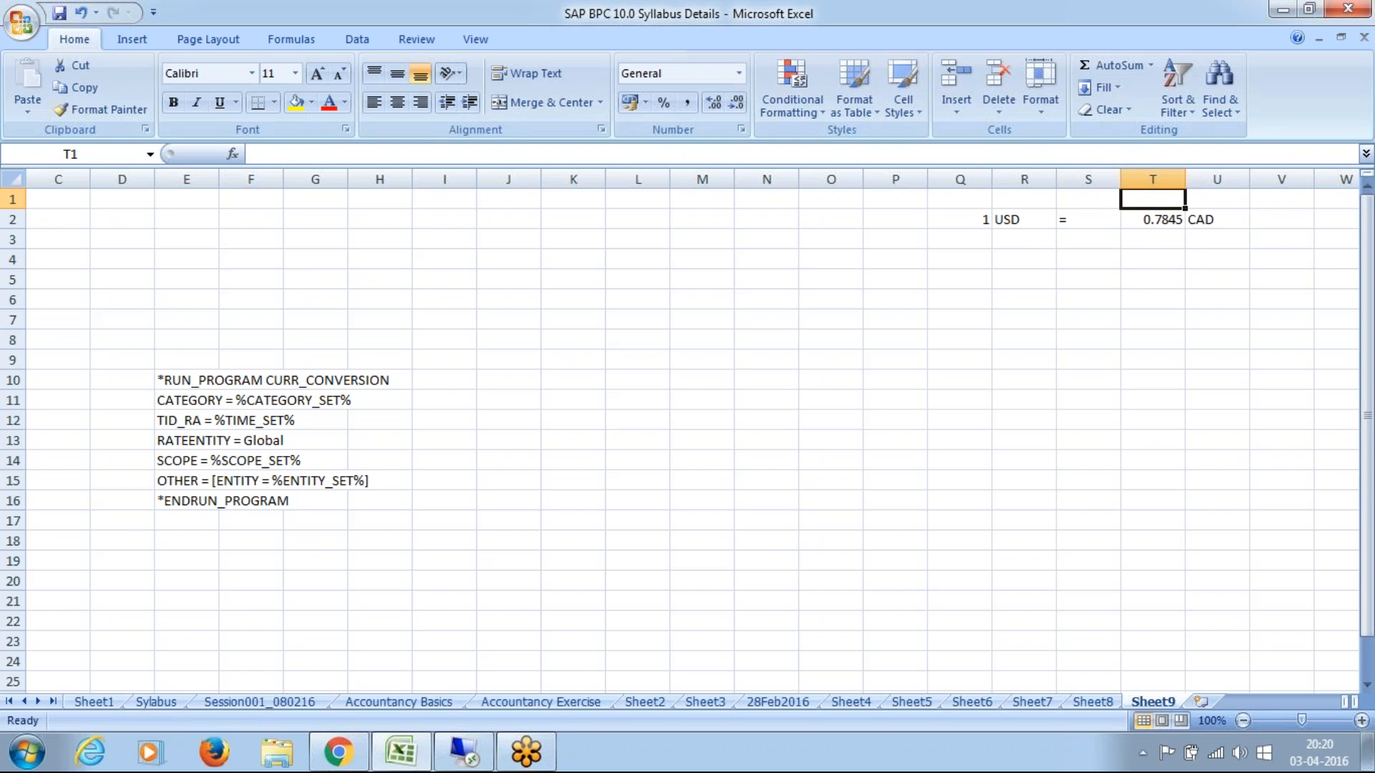
Step: Enter the country labels "US" in cell S5 and "Canadian" in cell S7
{"action": "left_click", "coordinate": [1108, 282]}
{"action": "type", "text": "US"}
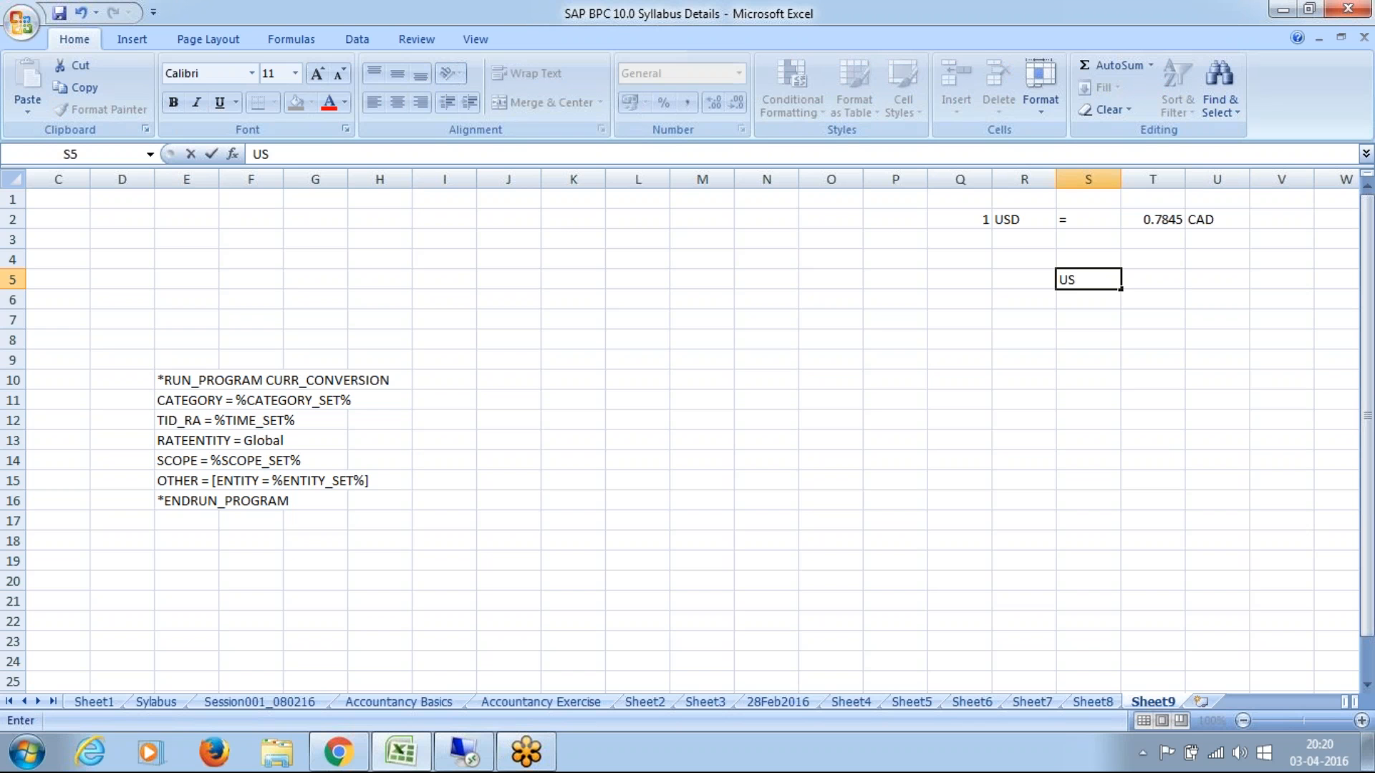
{"action": "key", "text": "Return"}
{"action": "key", "text": "Return"}
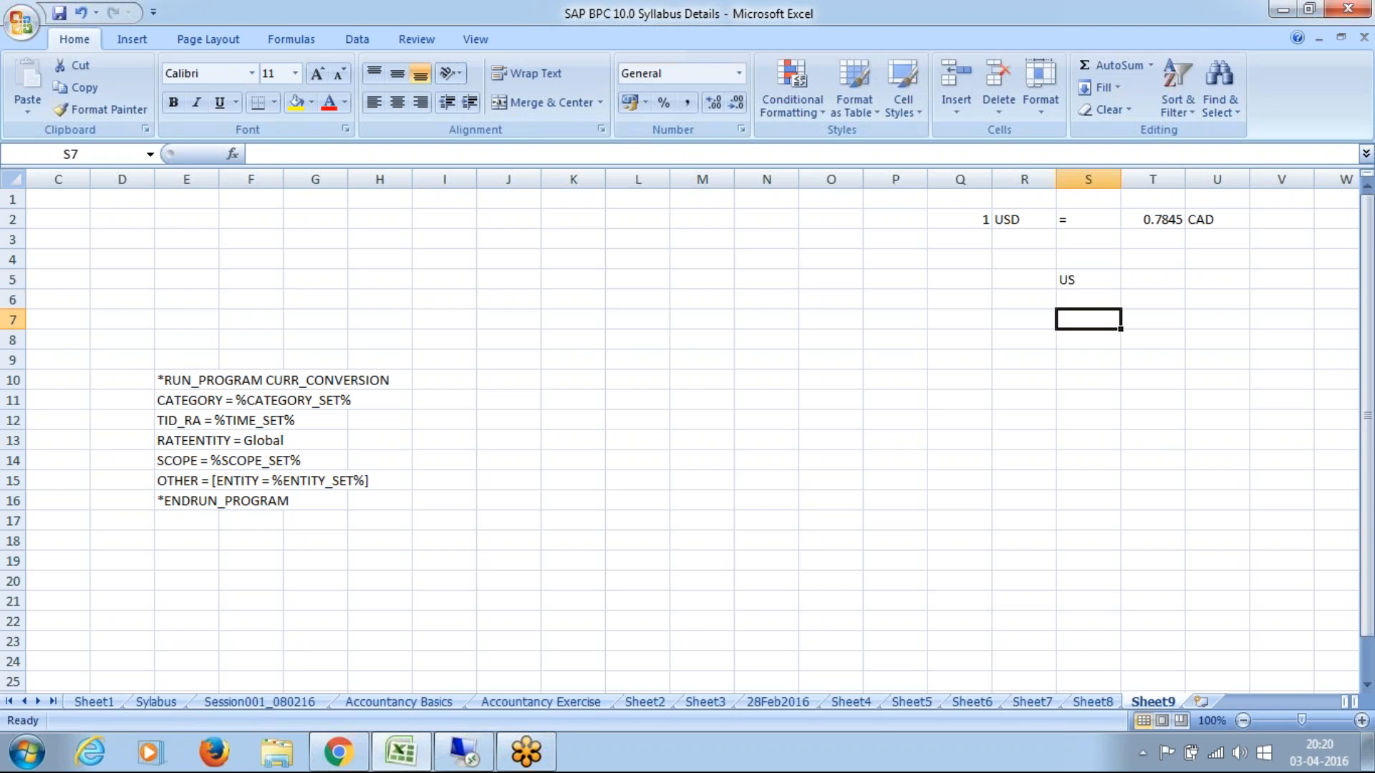
{"action": "type", "text": "C"}
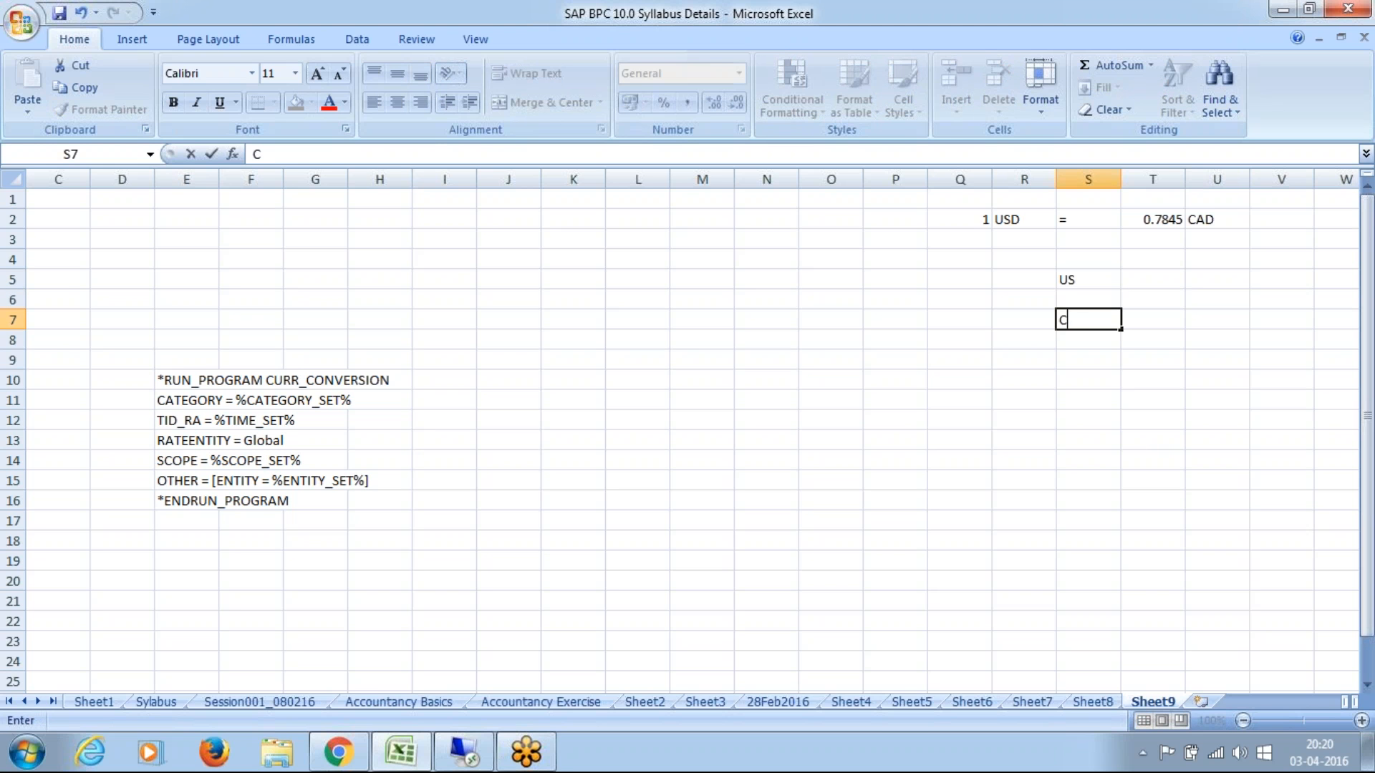
{"action": "type", "text": "anadian"}
Step: Label the US row "Parent" in cell T5 and the Canadian row "Child" in cell T7
{"action": "key", "text": "Up"}
{"action": "key", "text": "Up"}
{"action": "key", "text": "Right"}
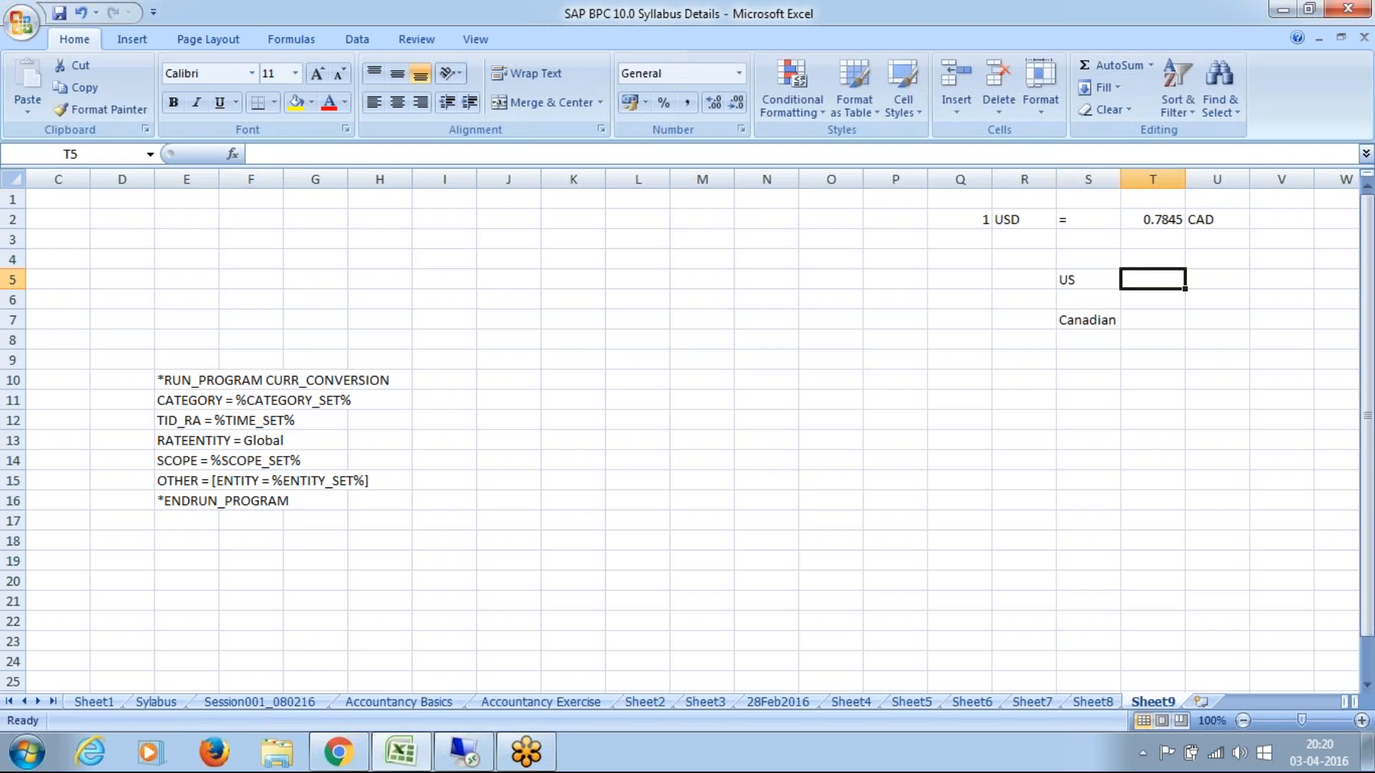
{"action": "type", "text": "Parent"}
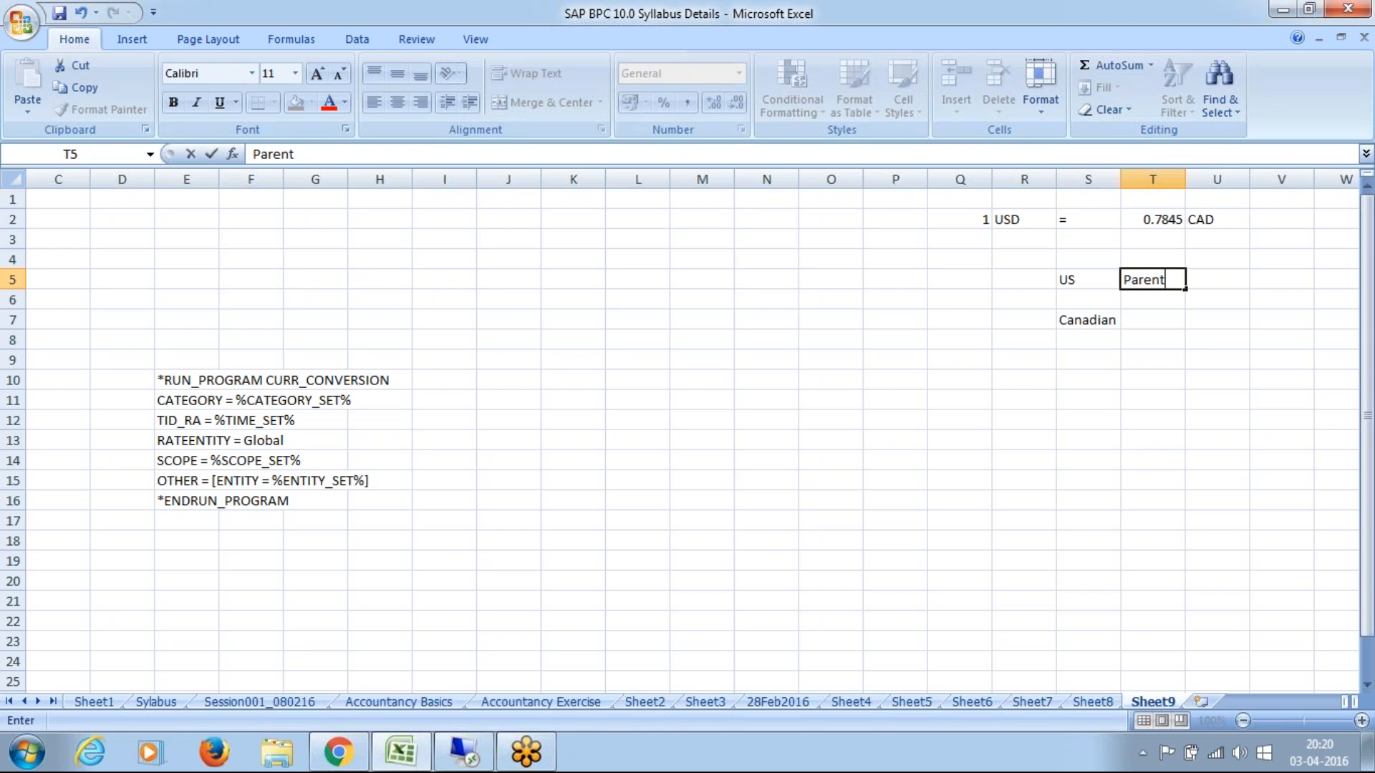
{"action": "key", "text": "Down"}
{"action": "key", "text": "Down"}
{"action": "type", "text": "Chai"}
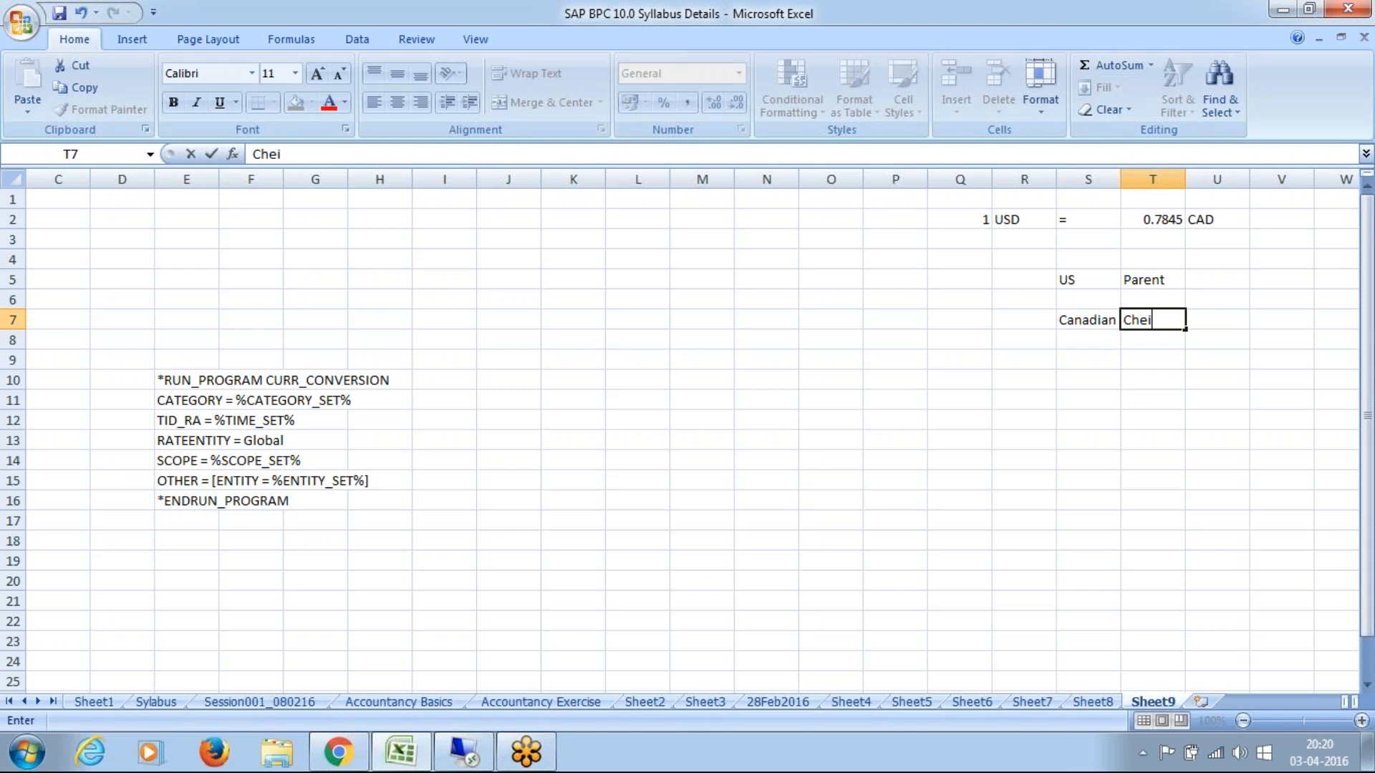
{"action": "key", "text": "BackSpace"}
{"action": "key", "text": "BackSpace"}
{"action": "type", "text": "ile"}
{"action": "key", "text": "BackSpace"}
{"action": "type", "text": "d"}
Step: Enter "Holding" in cell U5 beside Parent and "Subsidary" in cell U7 beside Child
{"action": "key", "text": "Up"}
{"action": "key", "text": "Up"}
{"action": "key", "text": "Right"}
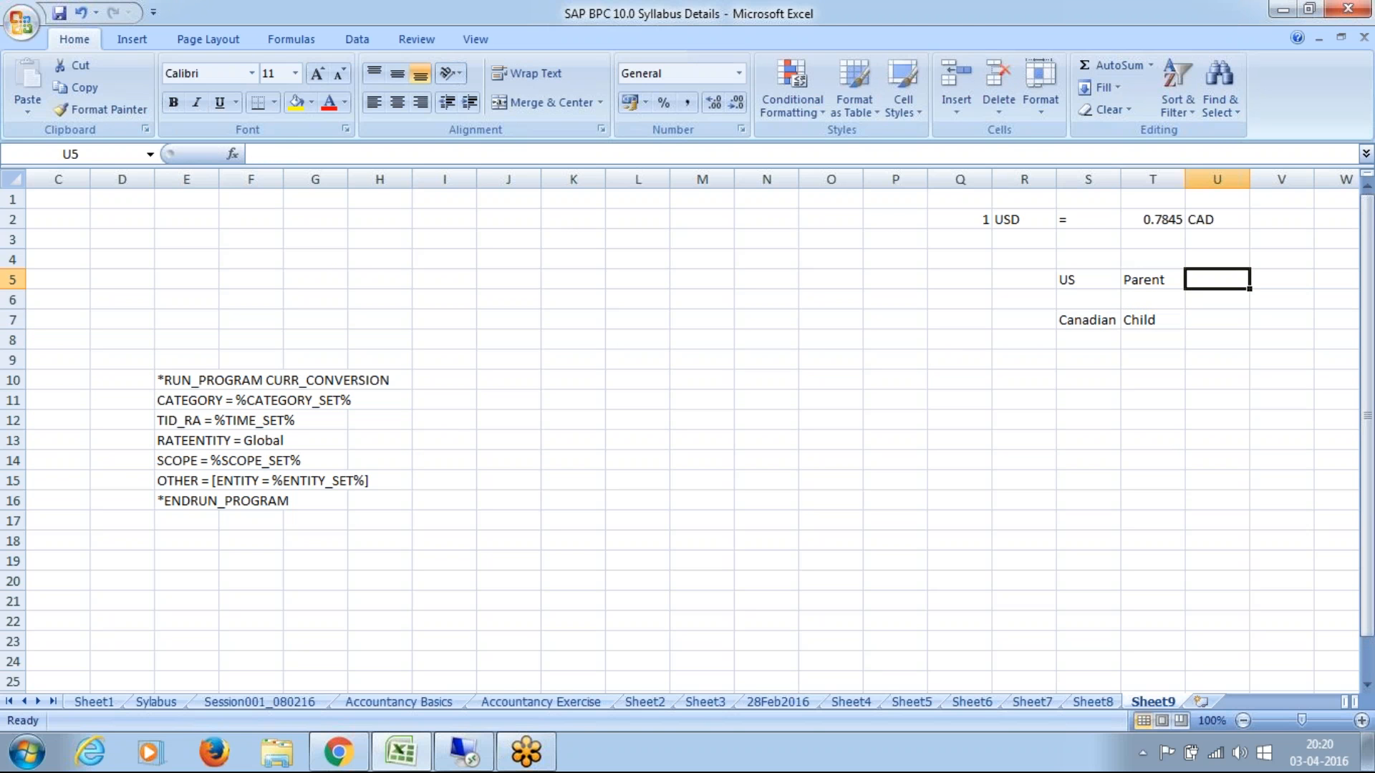
{"action": "type", "text": "Holding"}
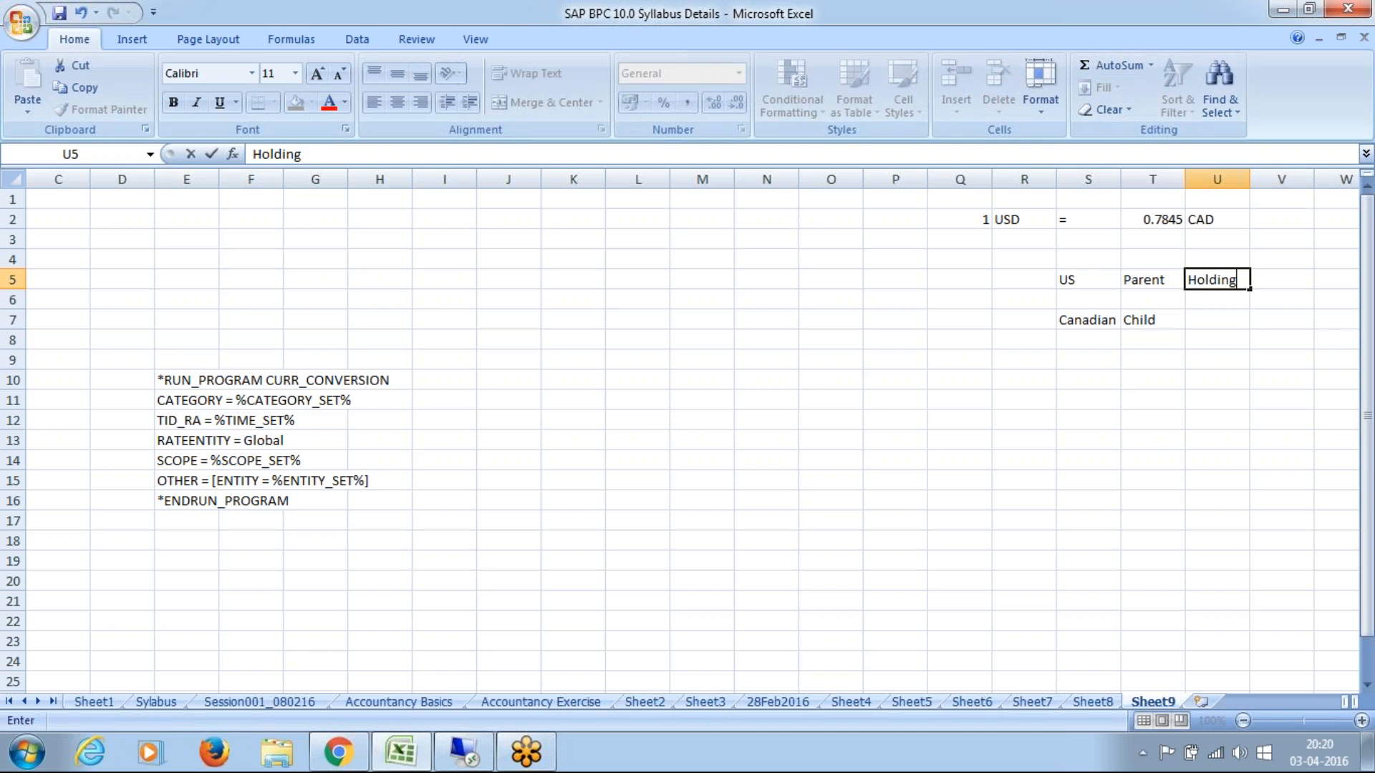
{"action": "key", "text": "Down"}
{"action": "key", "text": "Down"}
{"action": "type", "text": "Su"}
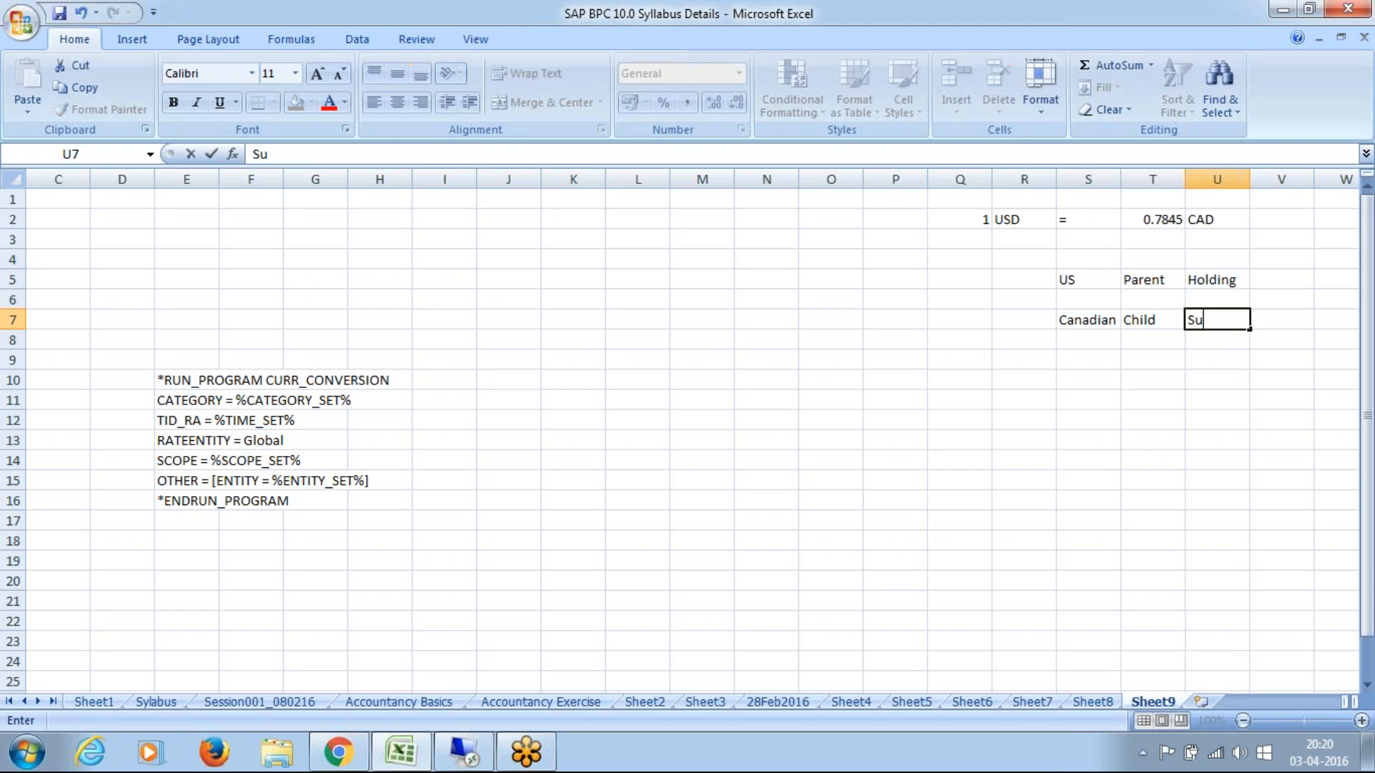
{"action": "type", "text": "bsidary"}
{"action": "key", "text": "Return"}
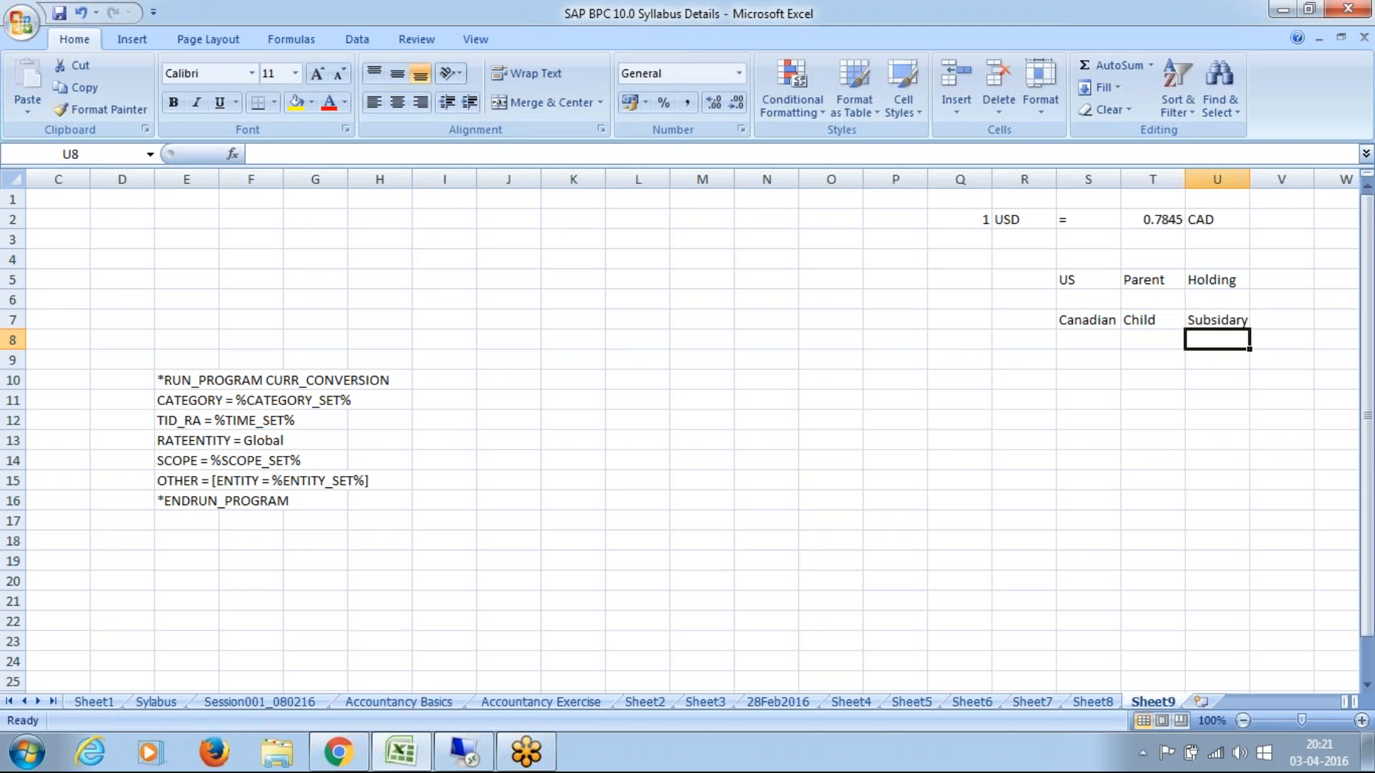
Step: Enter the exchange rates 1 in cell R5 for US and 0.7845 in cell R7 for Canadian
{"action": "key", "text": "Up"}
{"action": "key", "text": "Up"}
{"action": "key", "text": "Up"}
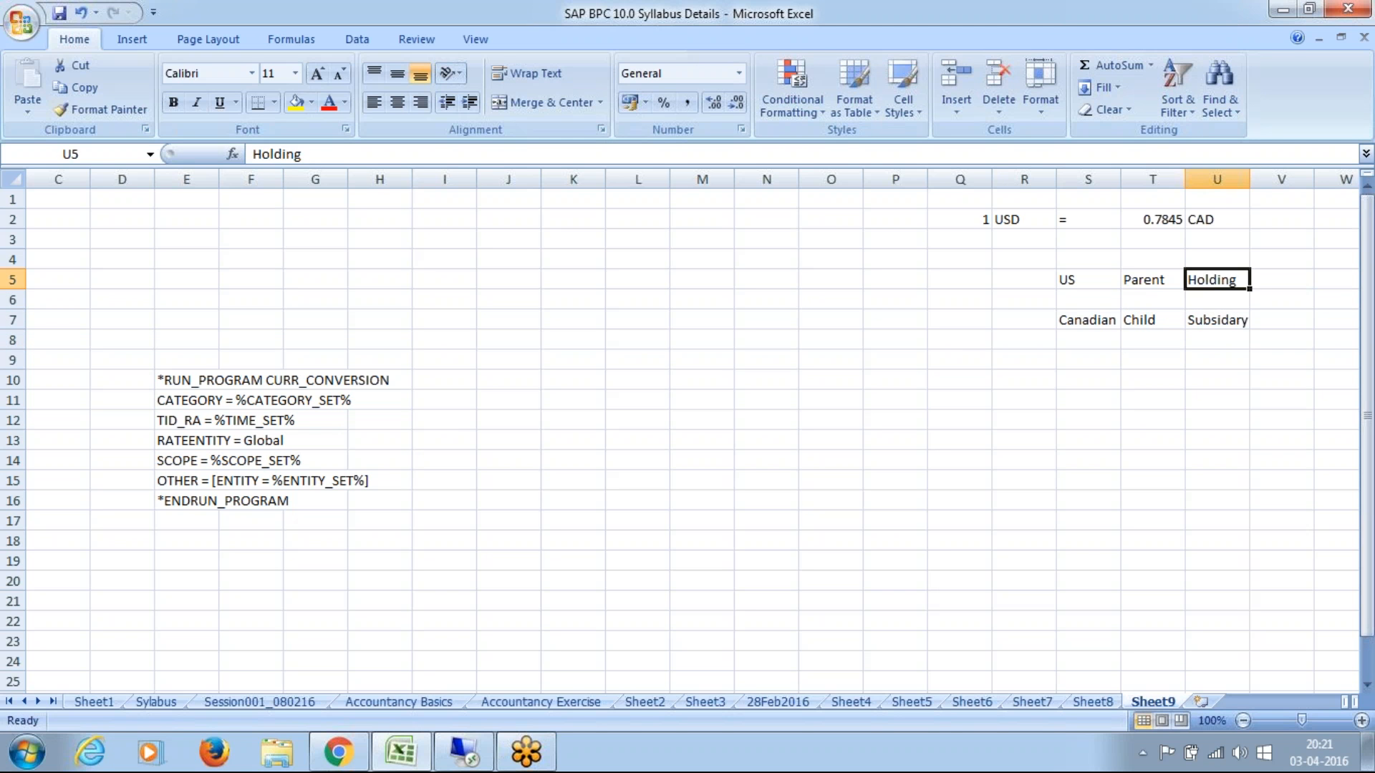
{"action": "key", "text": "Left"}
{"action": "key", "text": "Left"}
{"action": "key", "text": "Left"}
{"action": "key", "text": "Left"}
{"action": "key", "text": "Right"}
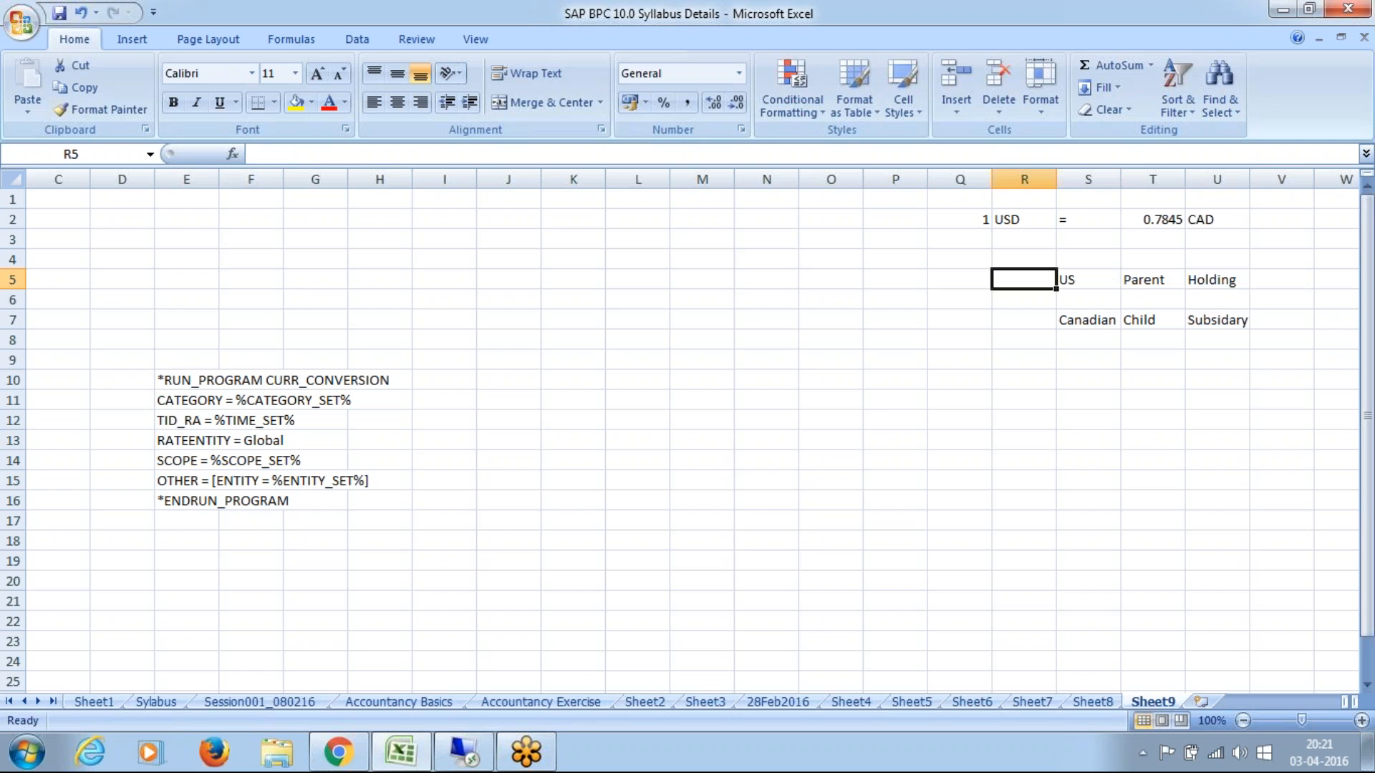
{"action": "type", "text": "1"}
{"action": "key", "text": "Return"}
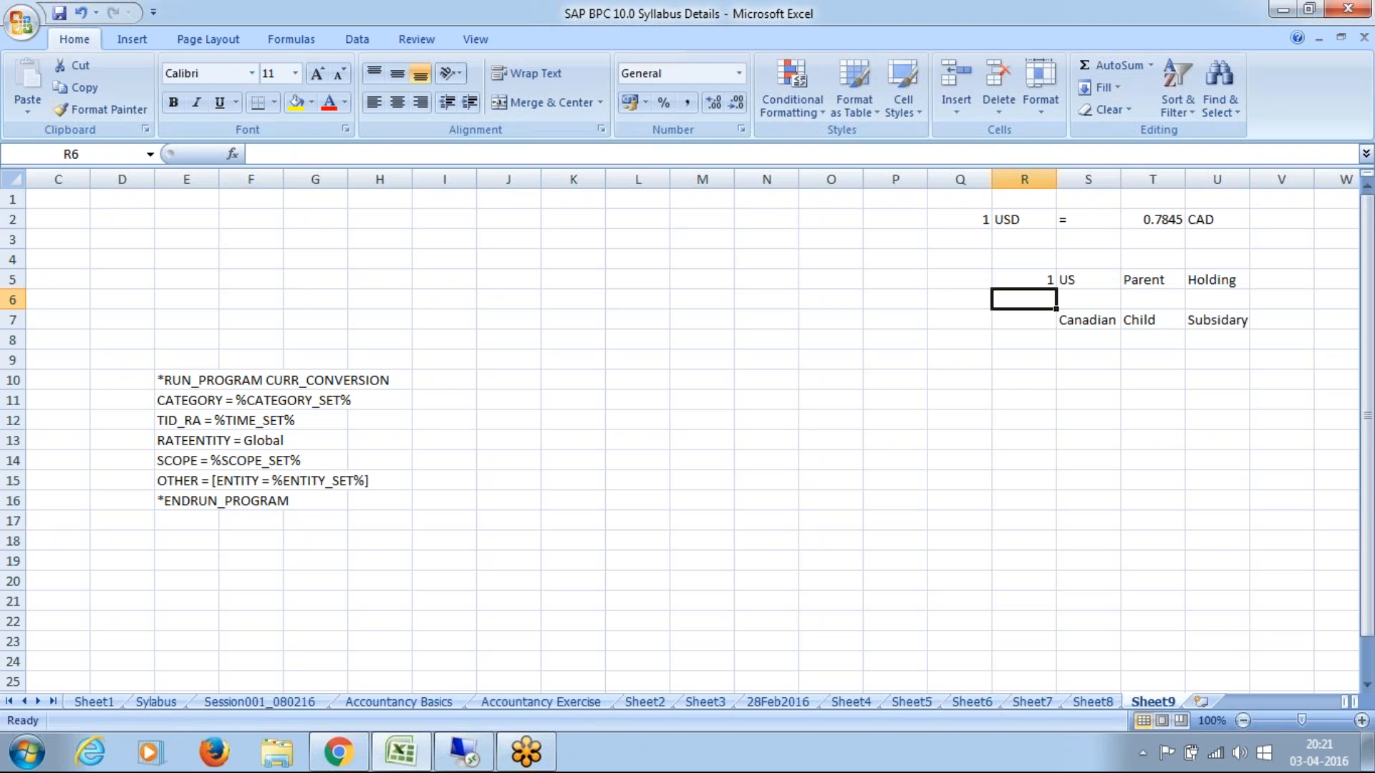
{"action": "key", "text": "Down"}
{"action": "type", "text": "0"}
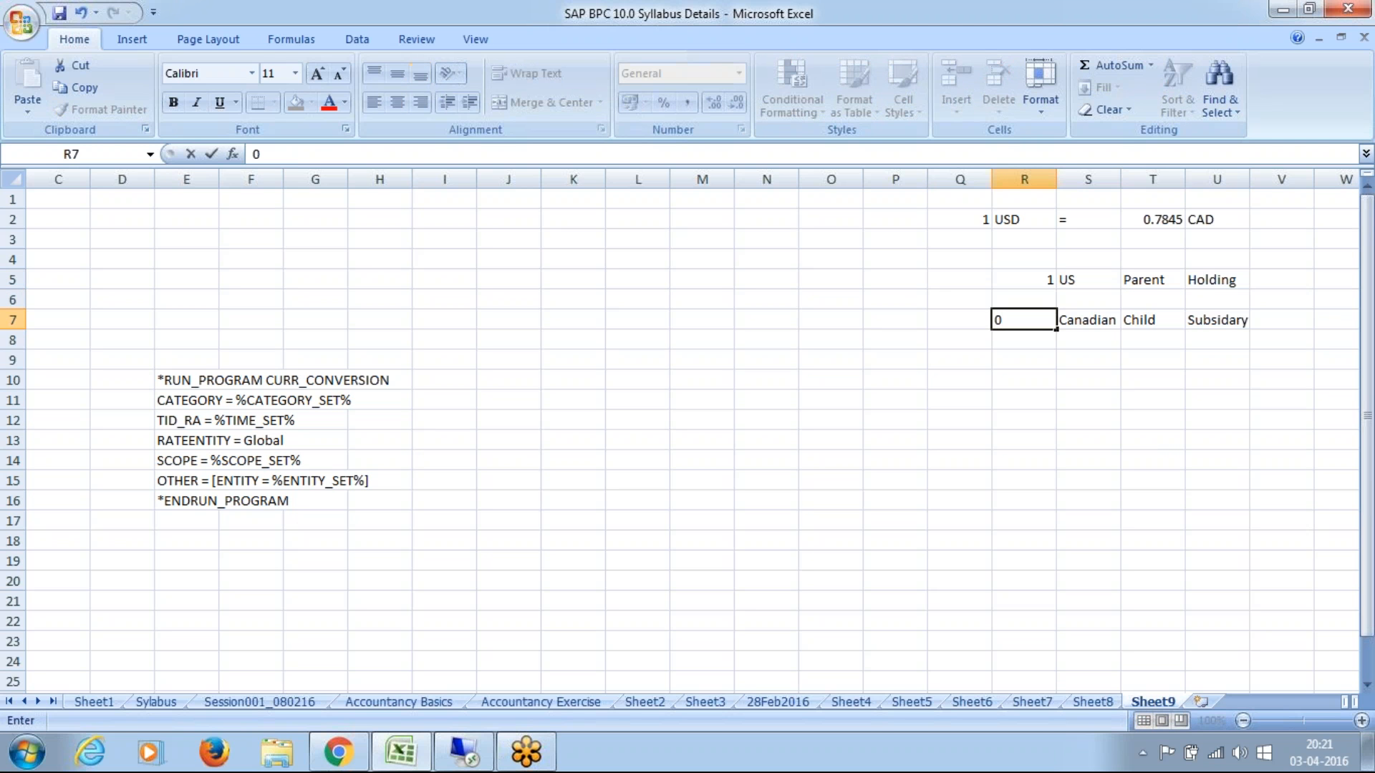
{"action": "type", "text": ".7845"}
{"action": "key", "text": "Return"}
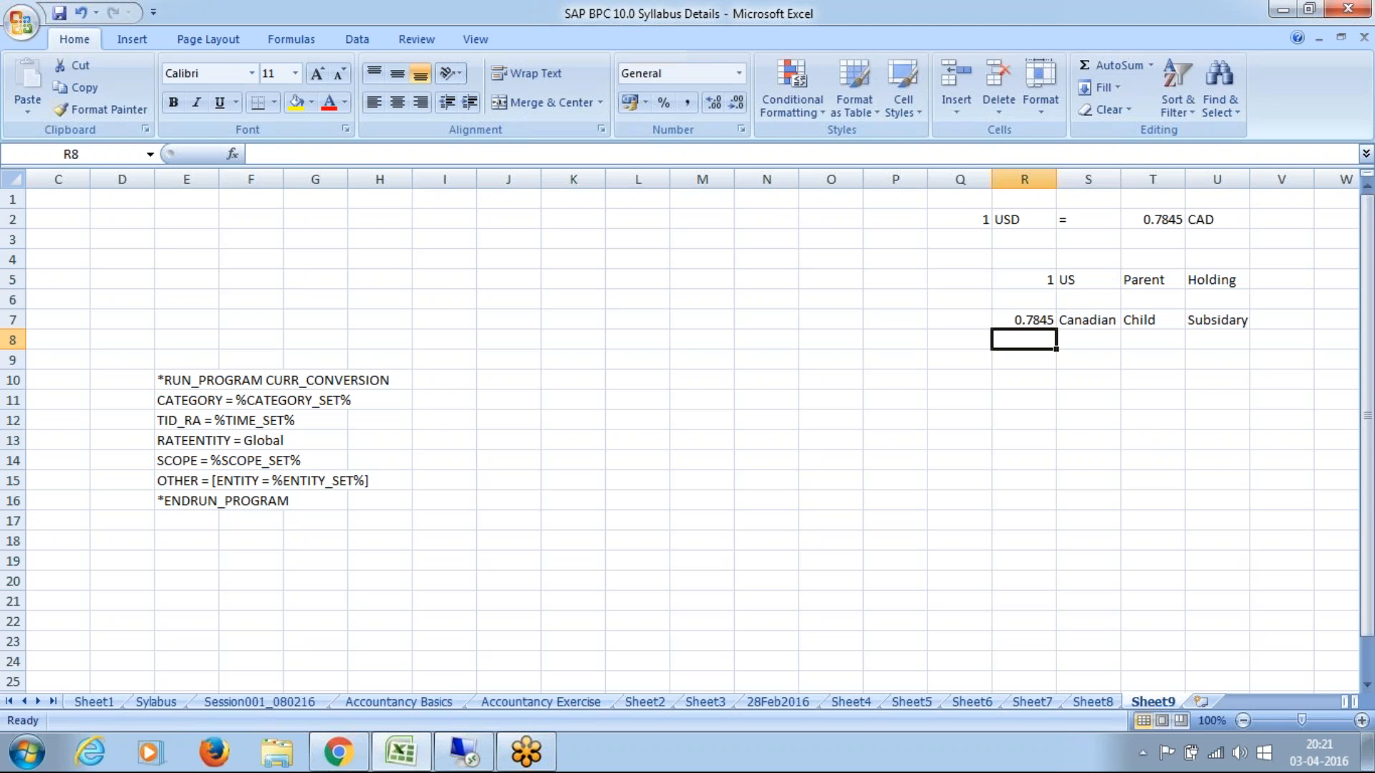
{"action": "left_click", "coordinate": [1038, 320]}
{"action": "left_click", "coordinate": [1049, 276]}
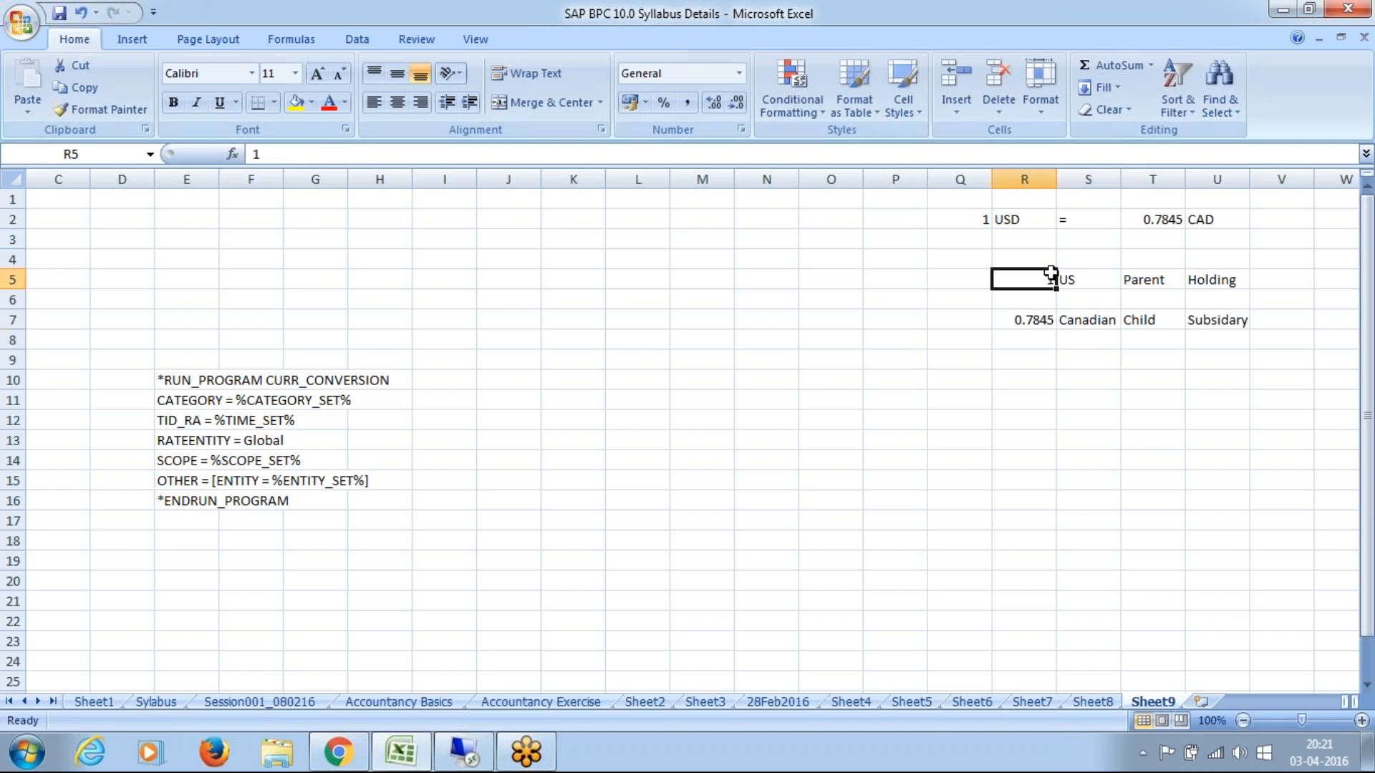
{"action": "left_click", "coordinate": [1045, 317]}
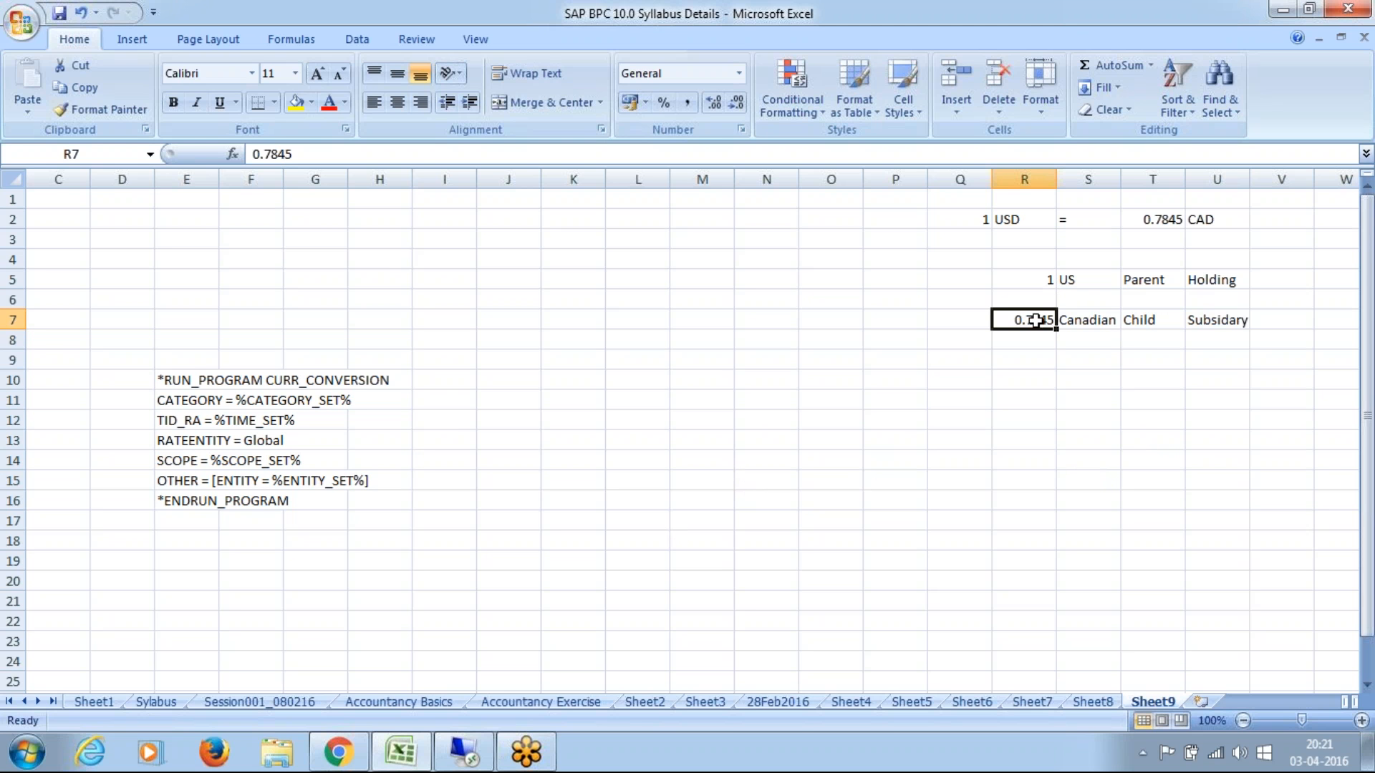
Step: Start a list of models with "Considation Model" in cell L4 and "Rates Model" in cell L5
{"action": "key", "text": "Left"}
{"action": "key", "text": "Left"}
{"action": "key", "text": "Left"}
{"action": "key", "text": "Left"}
{"action": "key", "text": "Left"}
{"action": "key", "text": "Left"}
{"action": "key", "text": "Left"}
{"action": "key", "text": "Left"}
{"action": "key", "text": "Left"}
{"action": "key", "text": "Left"}
{"action": "key", "text": "Left"}
{"action": "key", "text": "Left"}
{"action": "key", "text": "Left"}
{"action": "key", "text": "Left"}
{"action": "key", "text": "Left"}
{"action": "key", "text": "Left"}
{"action": "key", "text": "Left"}
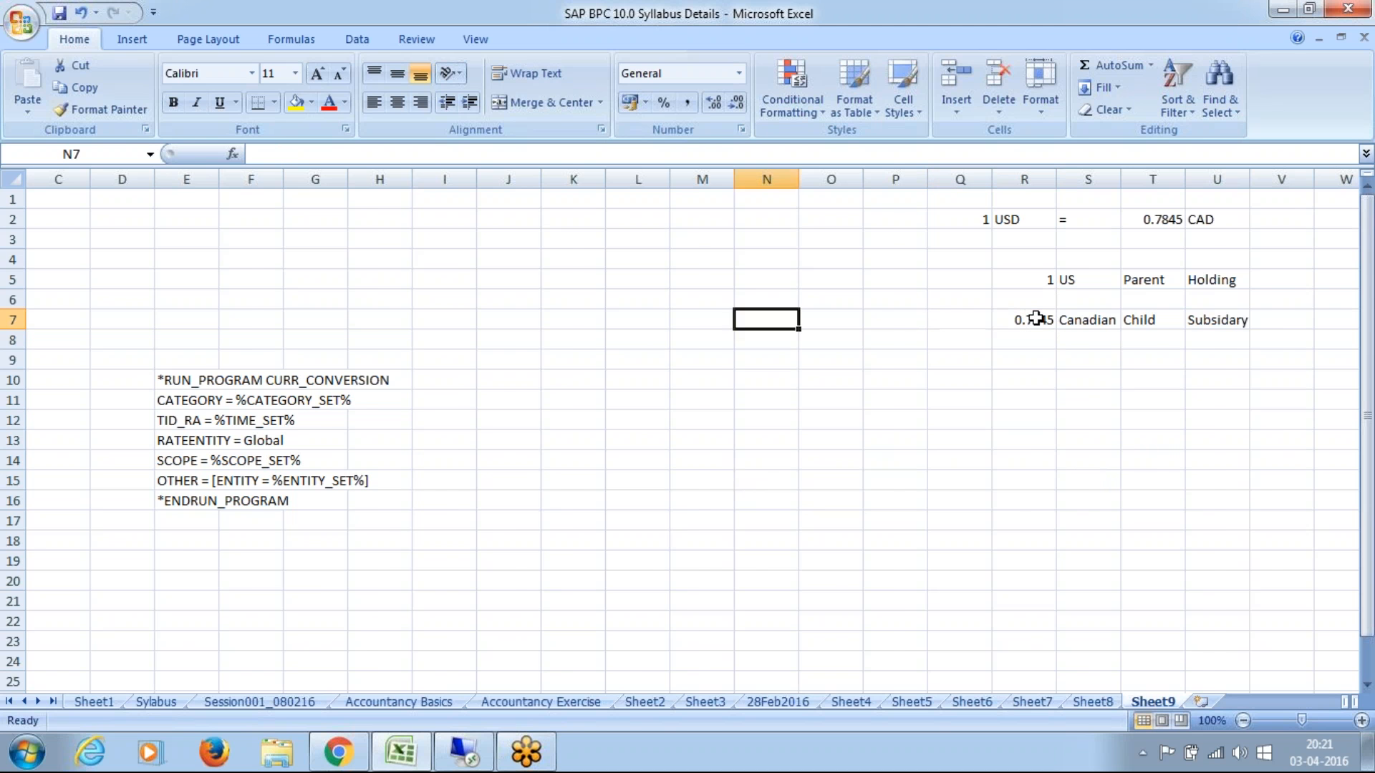
{"action": "key", "text": "Up"}
{"action": "key", "text": "Up"}
{"action": "key", "text": "Up"}
{"action": "key", "text": "Right"}
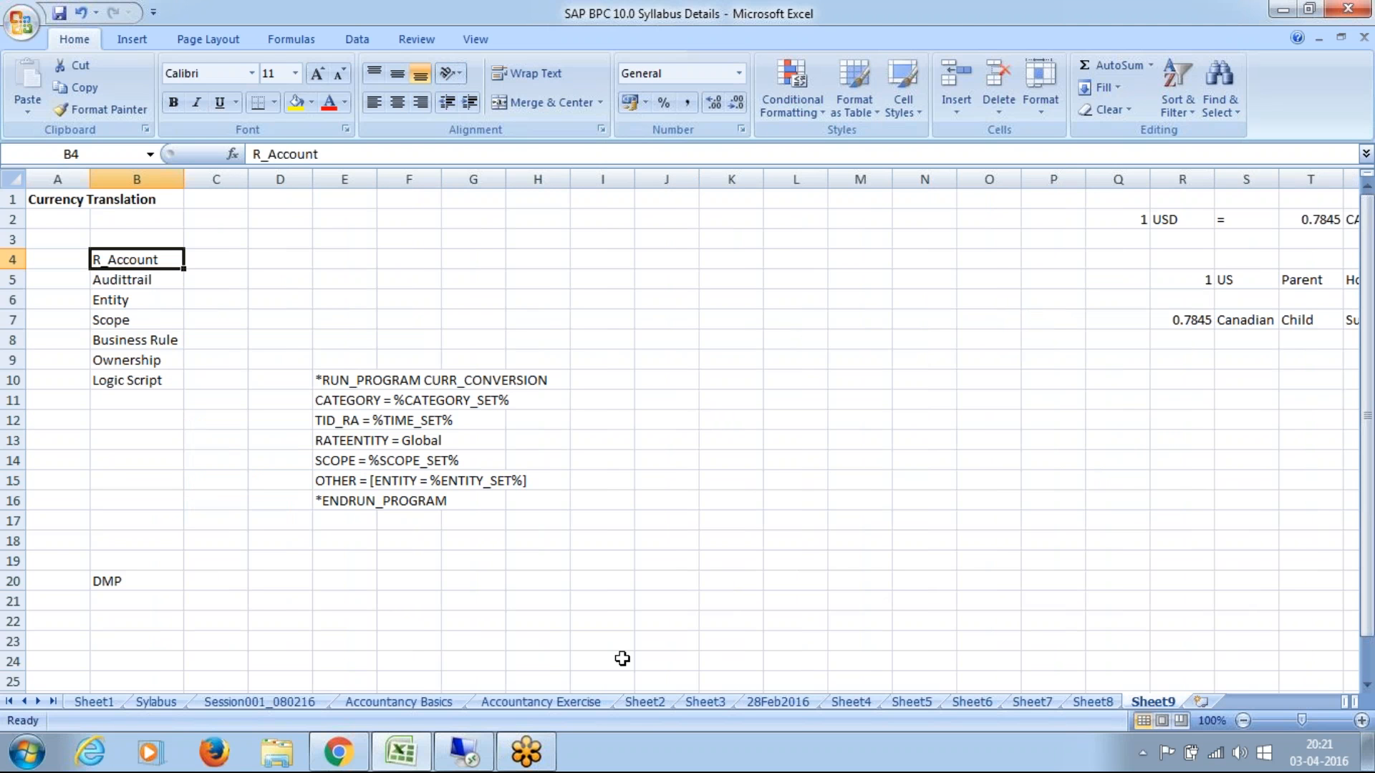
{"action": "left_click", "coordinate": [792, 258]}
{"action": "type", "text": "Cons"}
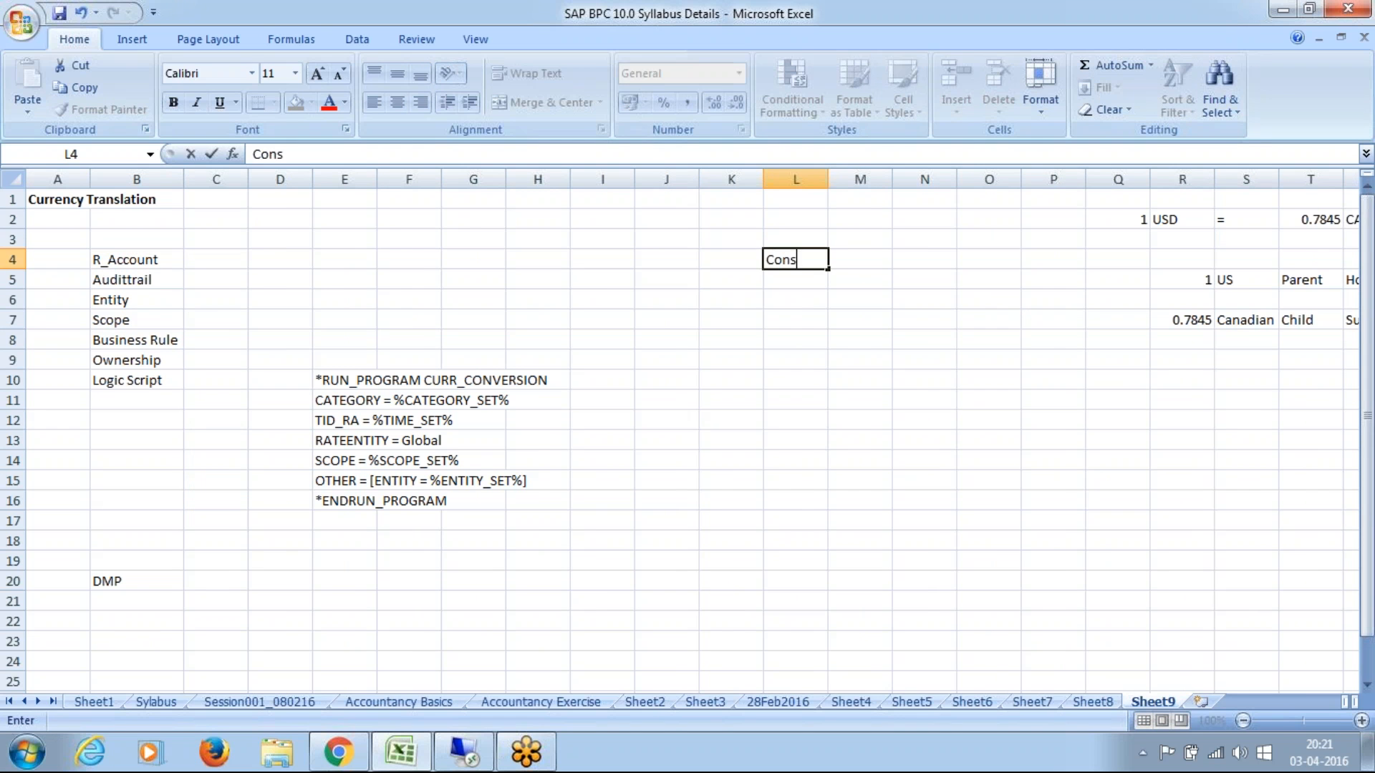
{"action": "type", "text": "idation Model"}
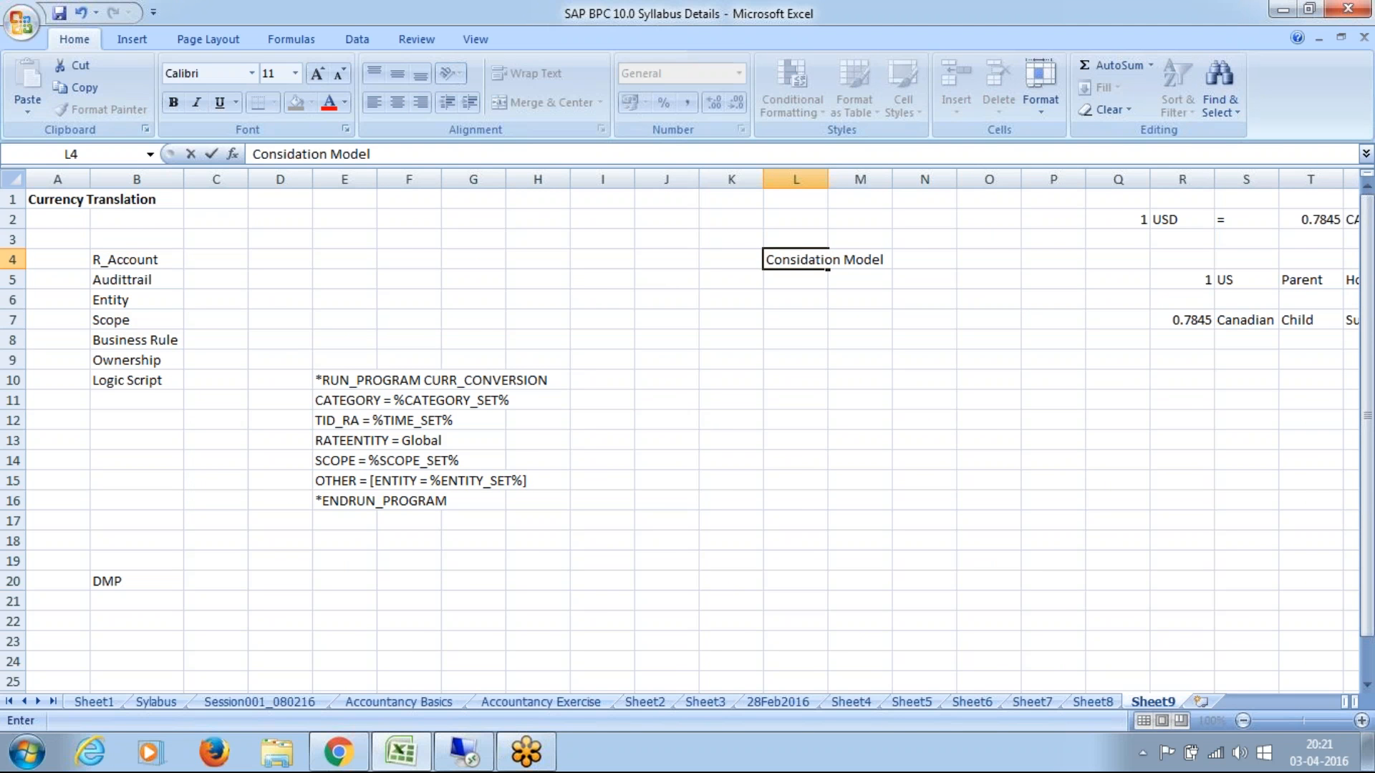
{"action": "key", "text": "Return"}
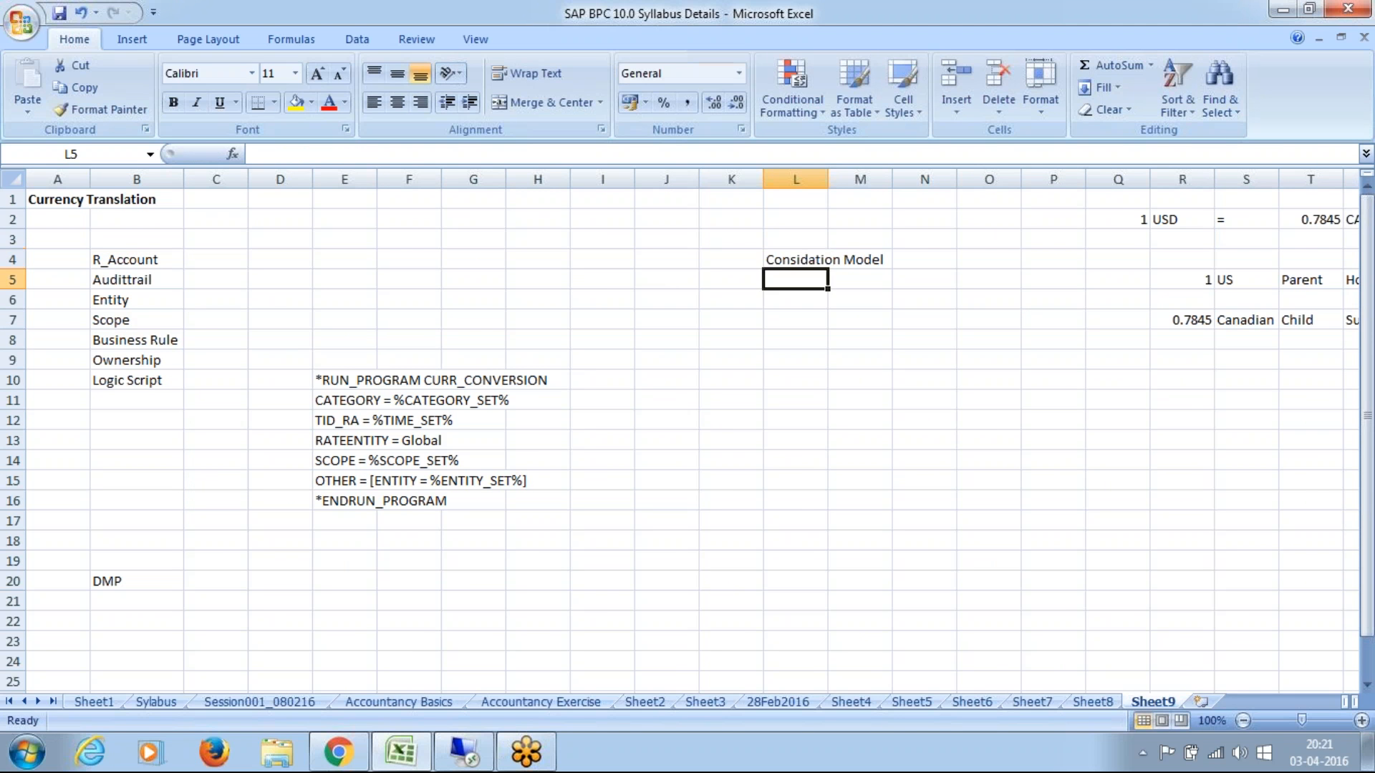
{"action": "type", "text": "Rates"}
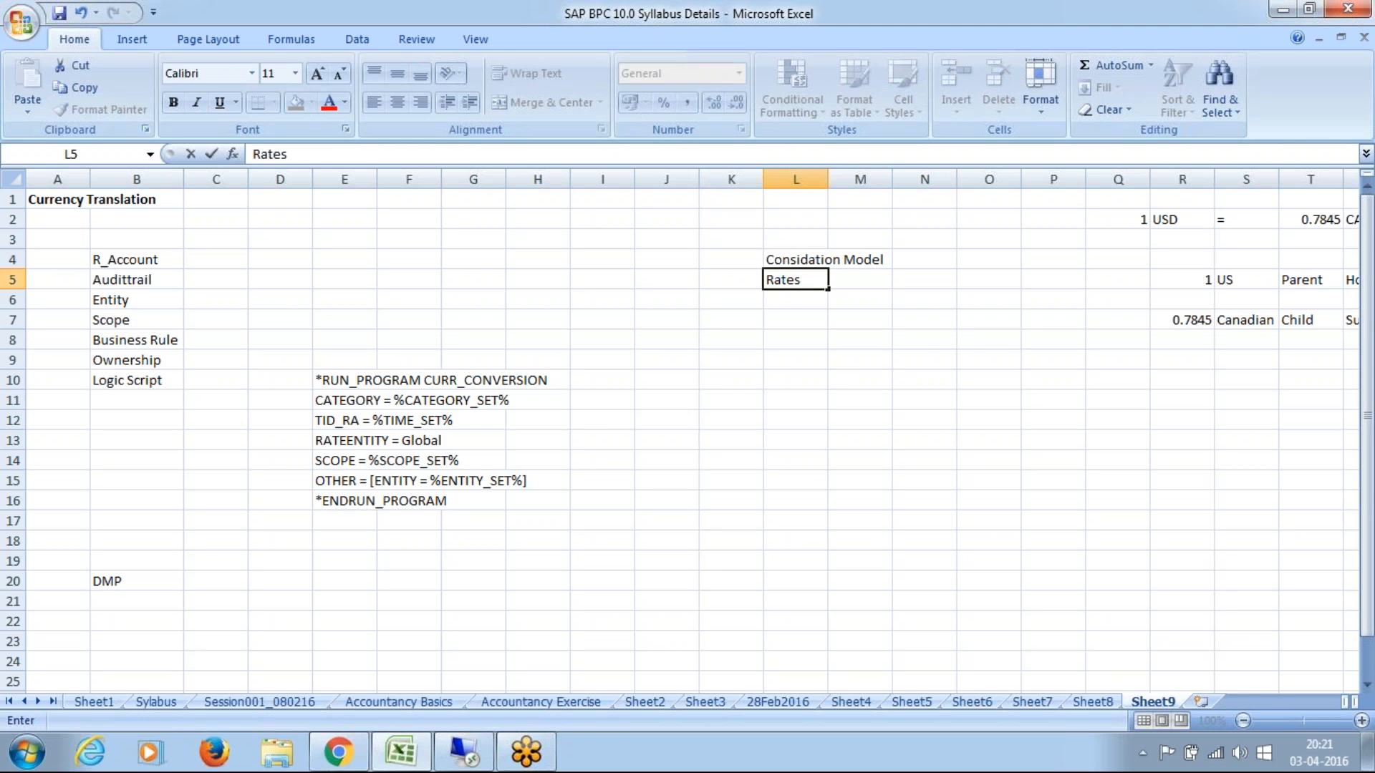
{"action": "type", "text": " Model"}
{"action": "left_click_drag", "start_coordinate": [1195, 285], "coordinate": [1193, 334]}
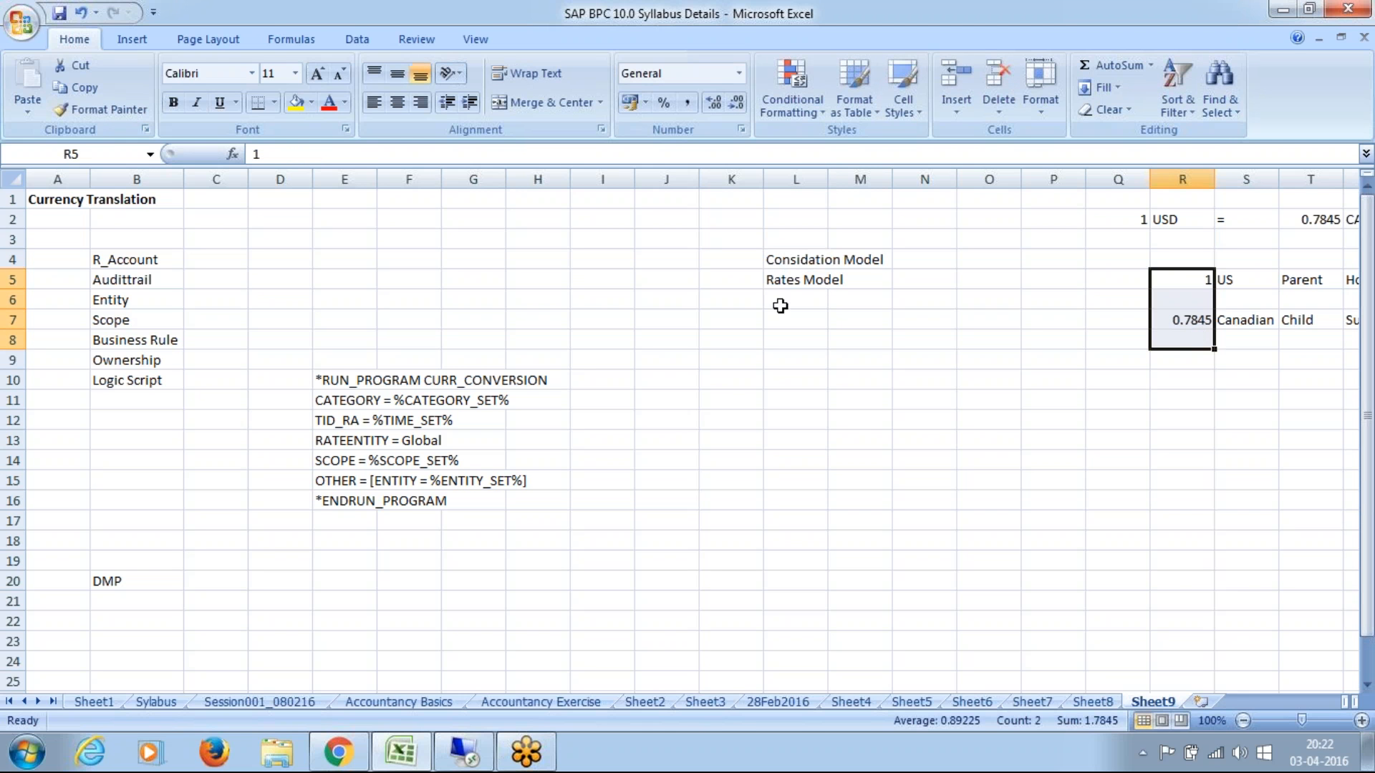
Step: Add "Ownership Model" in cell L6 under Rates Model
{"action": "left_click", "coordinate": [786, 297]}
{"action": "type", "text": "Own"}
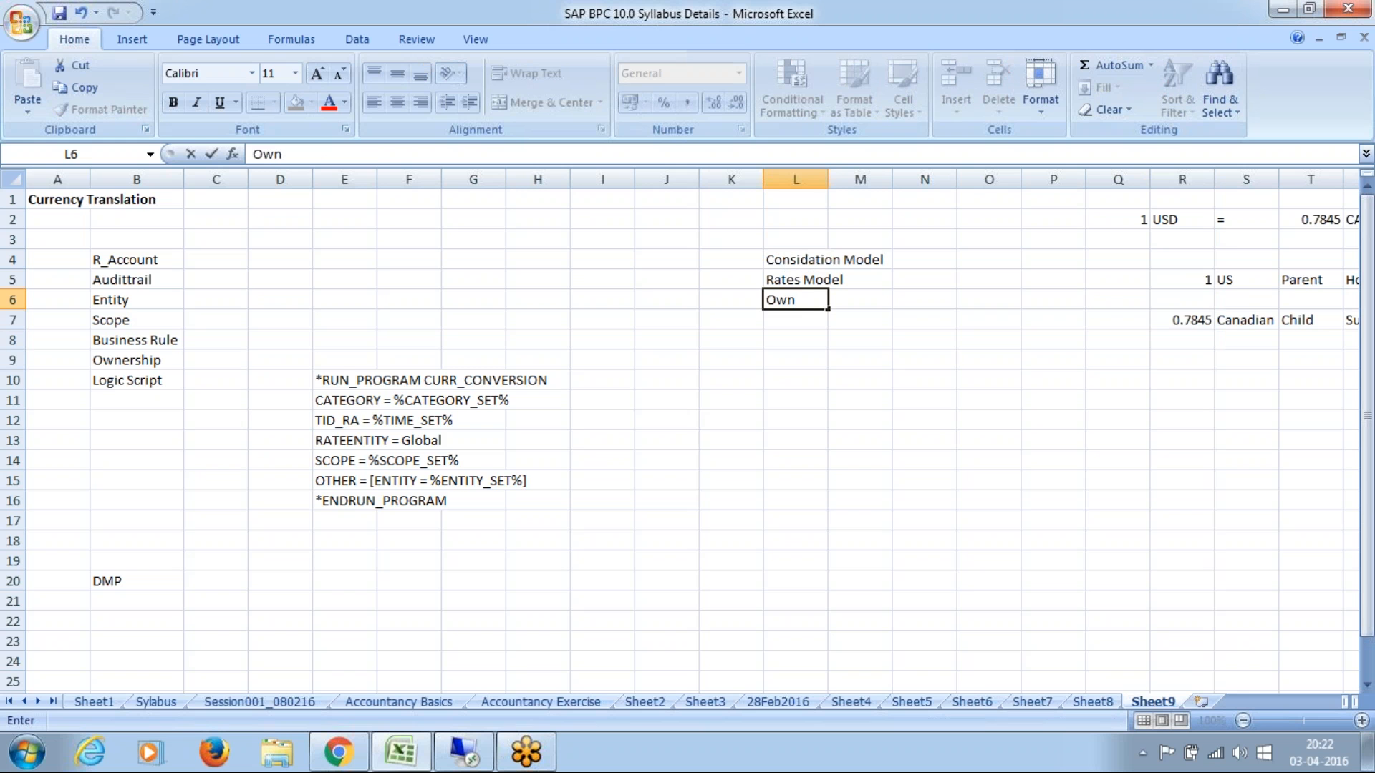
{"action": "type", "text": "ership Mo"}
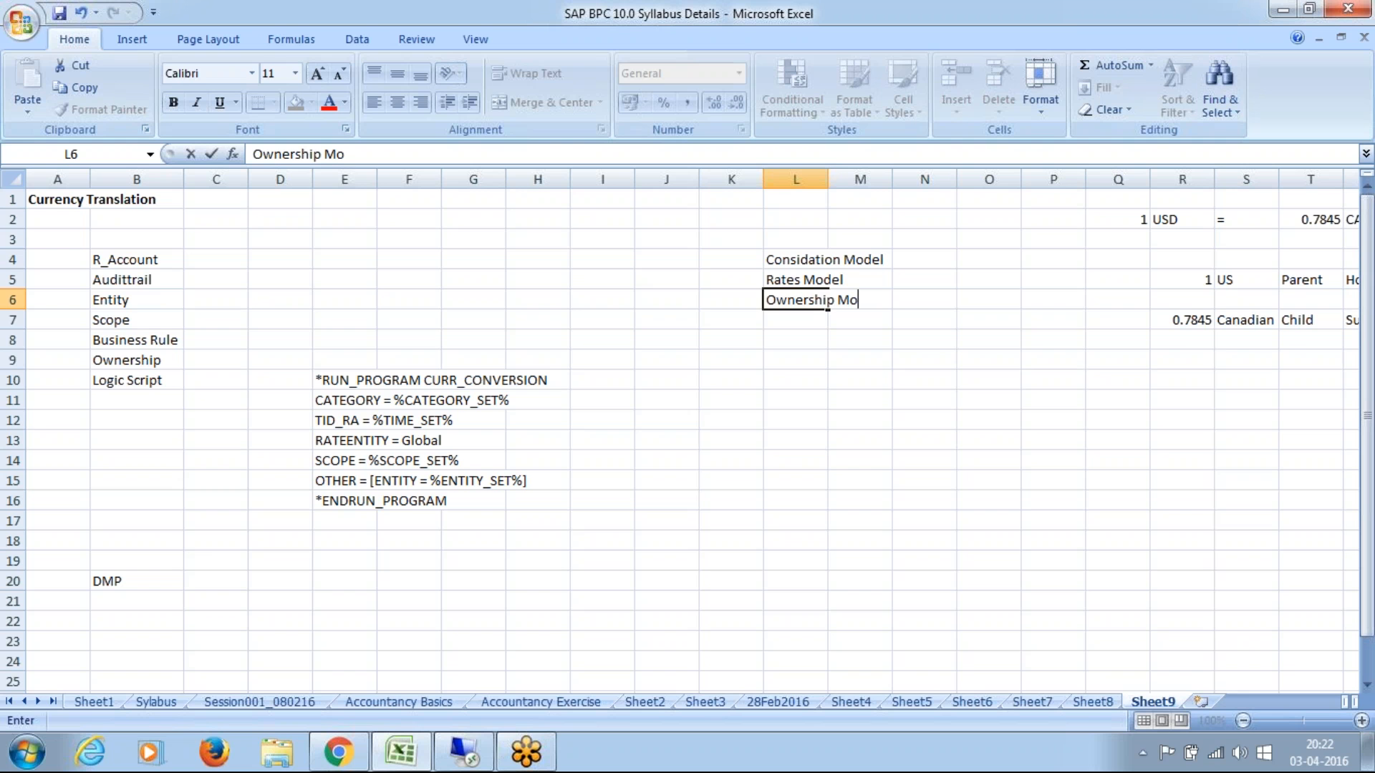
{"action": "type", "text": "del"}
{"action": "key", "text": "Return"}
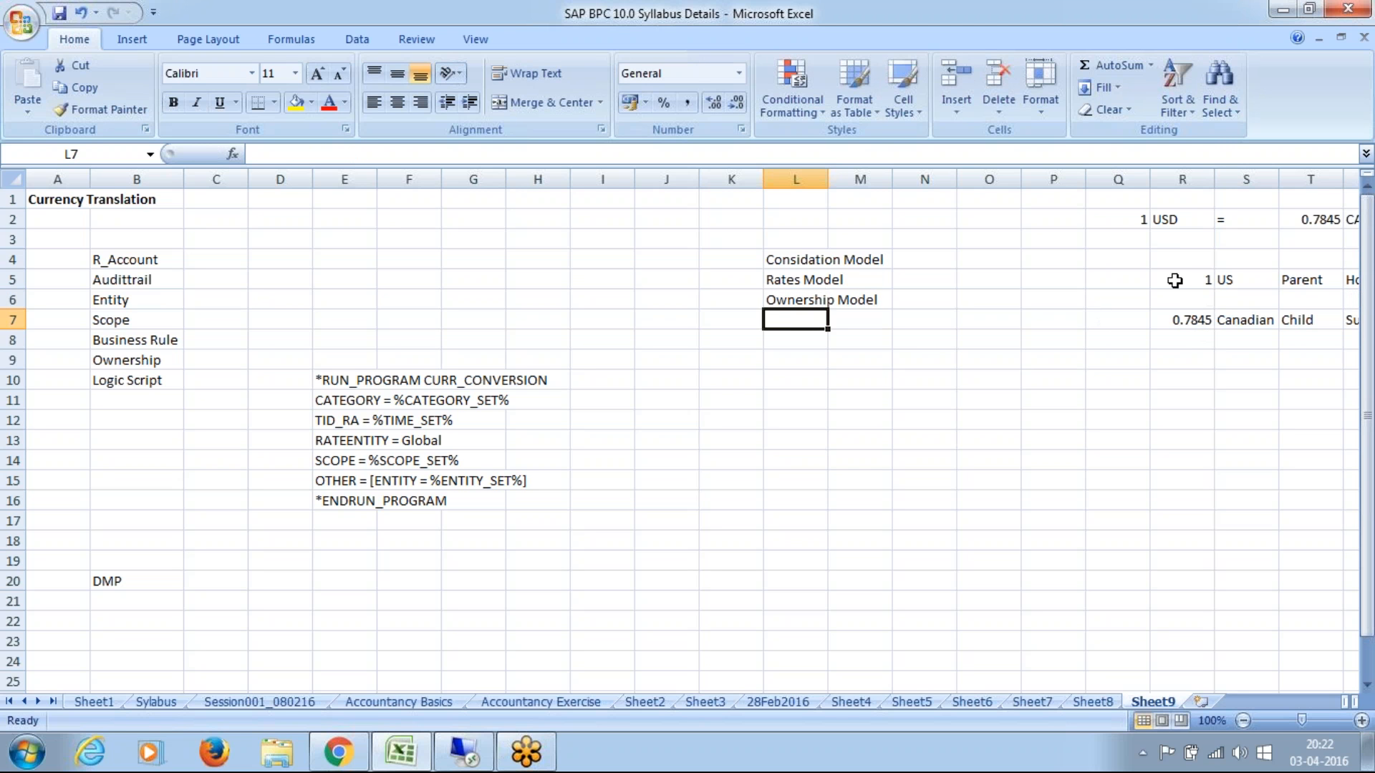
{"action": "left_click", "coordinate": [1182, 316]}
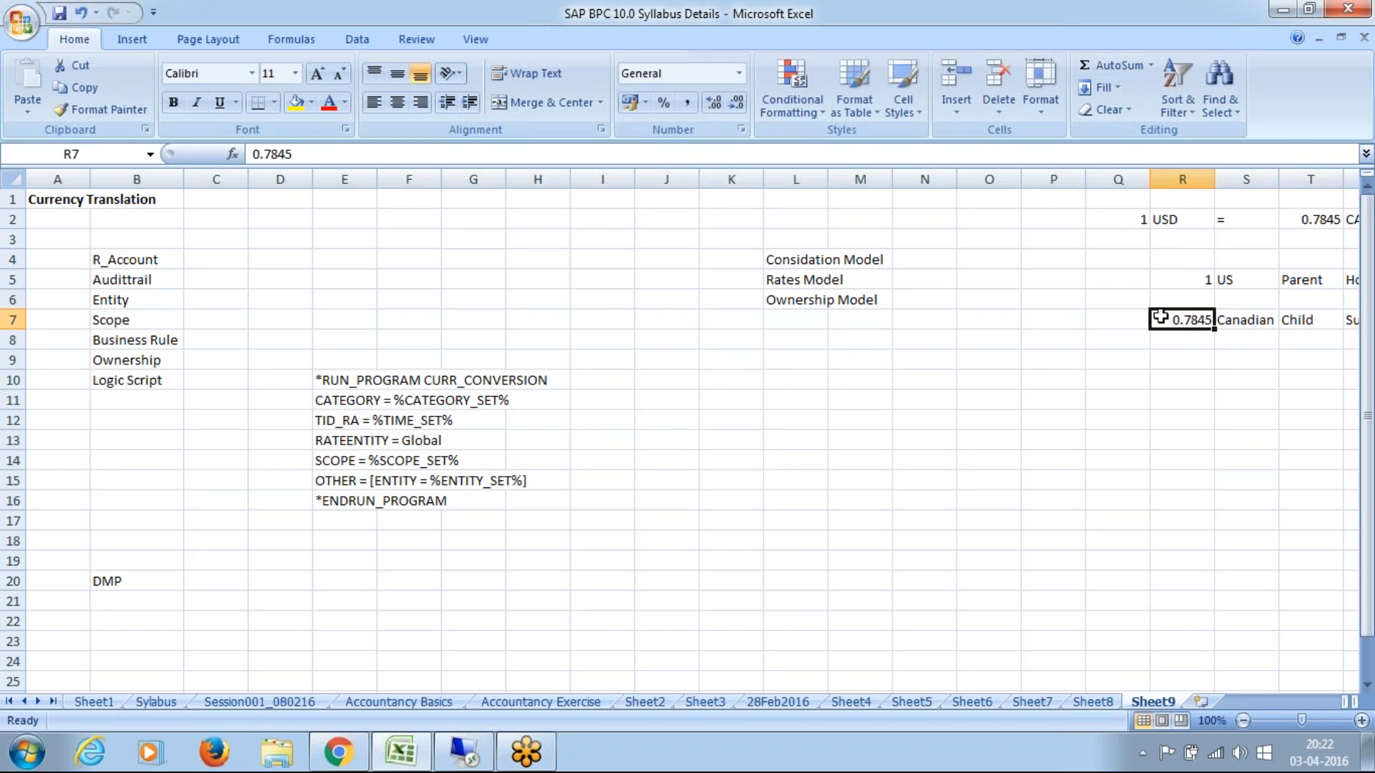
{"action": "left_click", "coordinate": [1186, 275]}
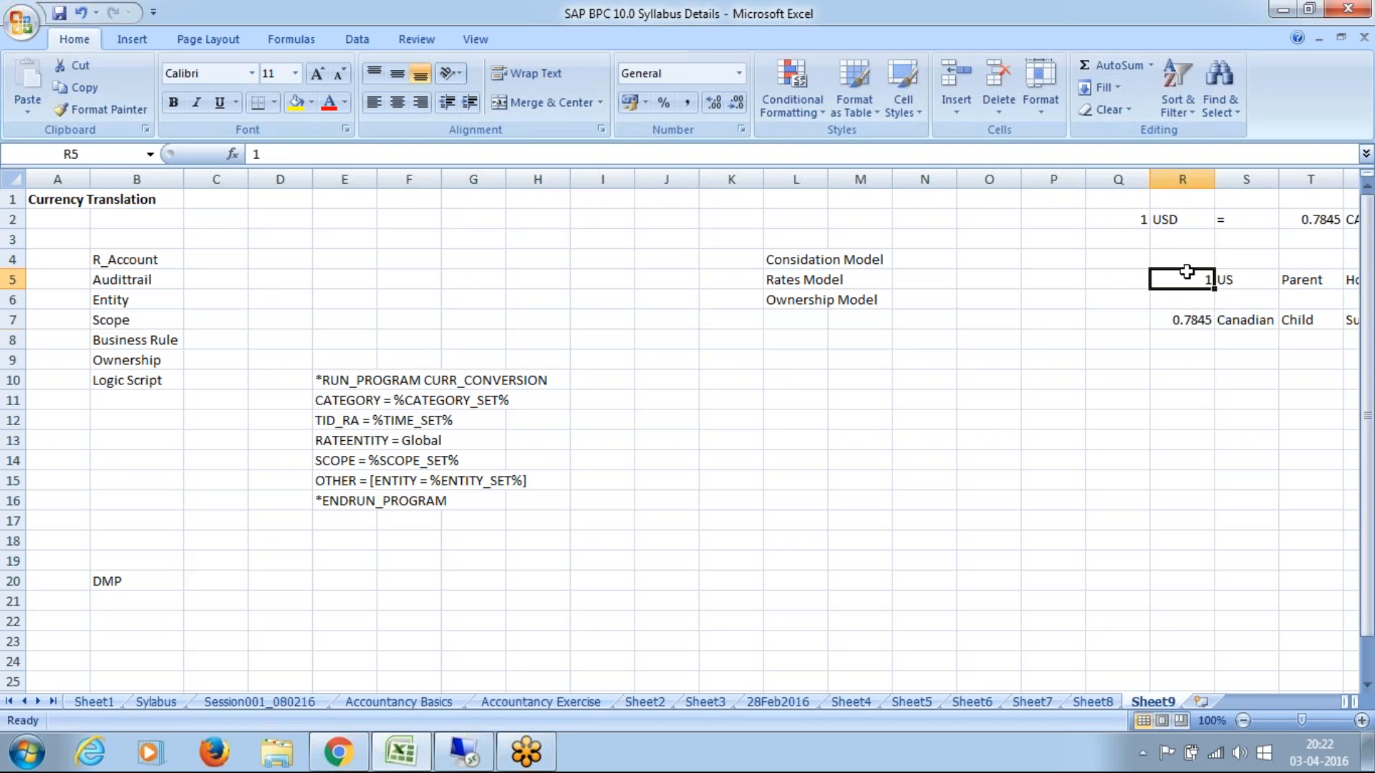
Step: Review the US and Canadian exchange rates in column R and the three model names listed in L4:L6
{"action": "left_click", "coordinate": [1191, 324]}
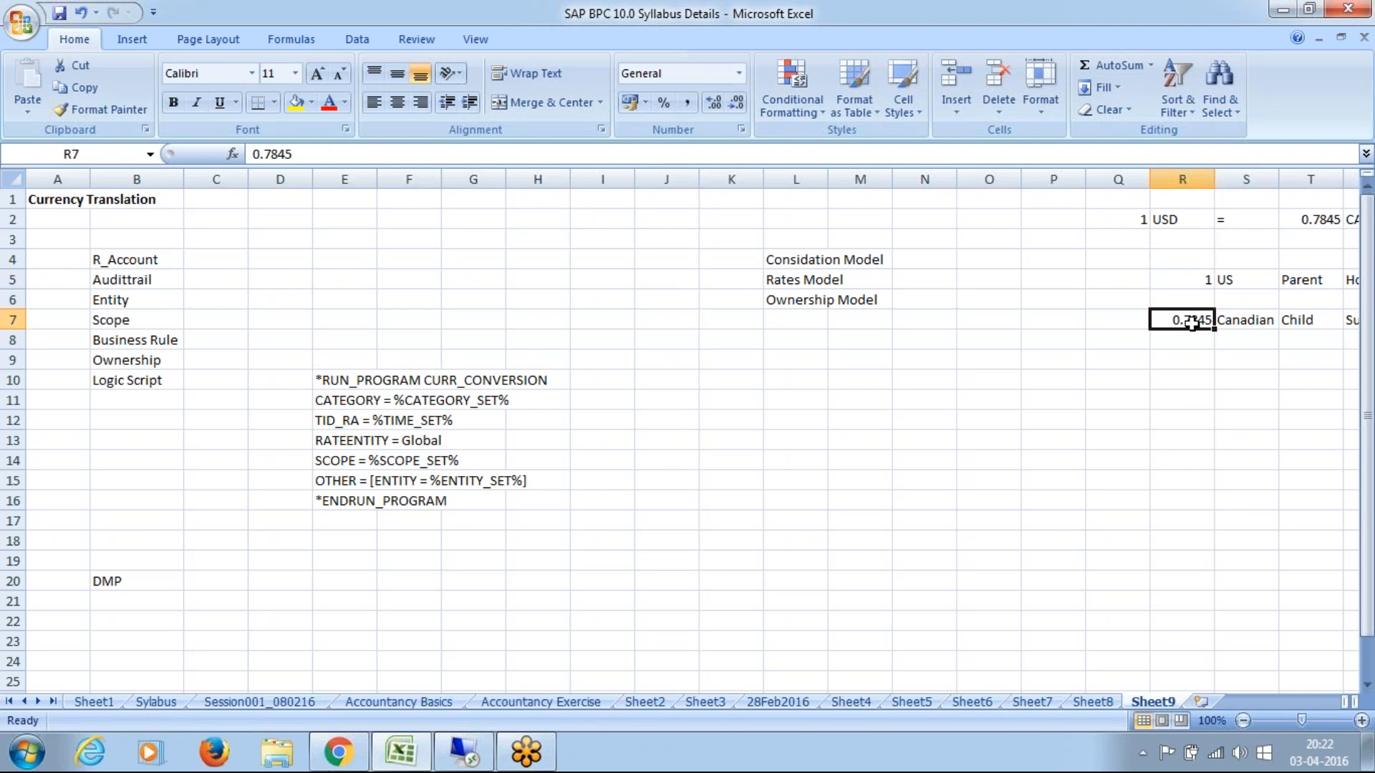
{"action": "left_click", "coordinate": [1195, 279]}
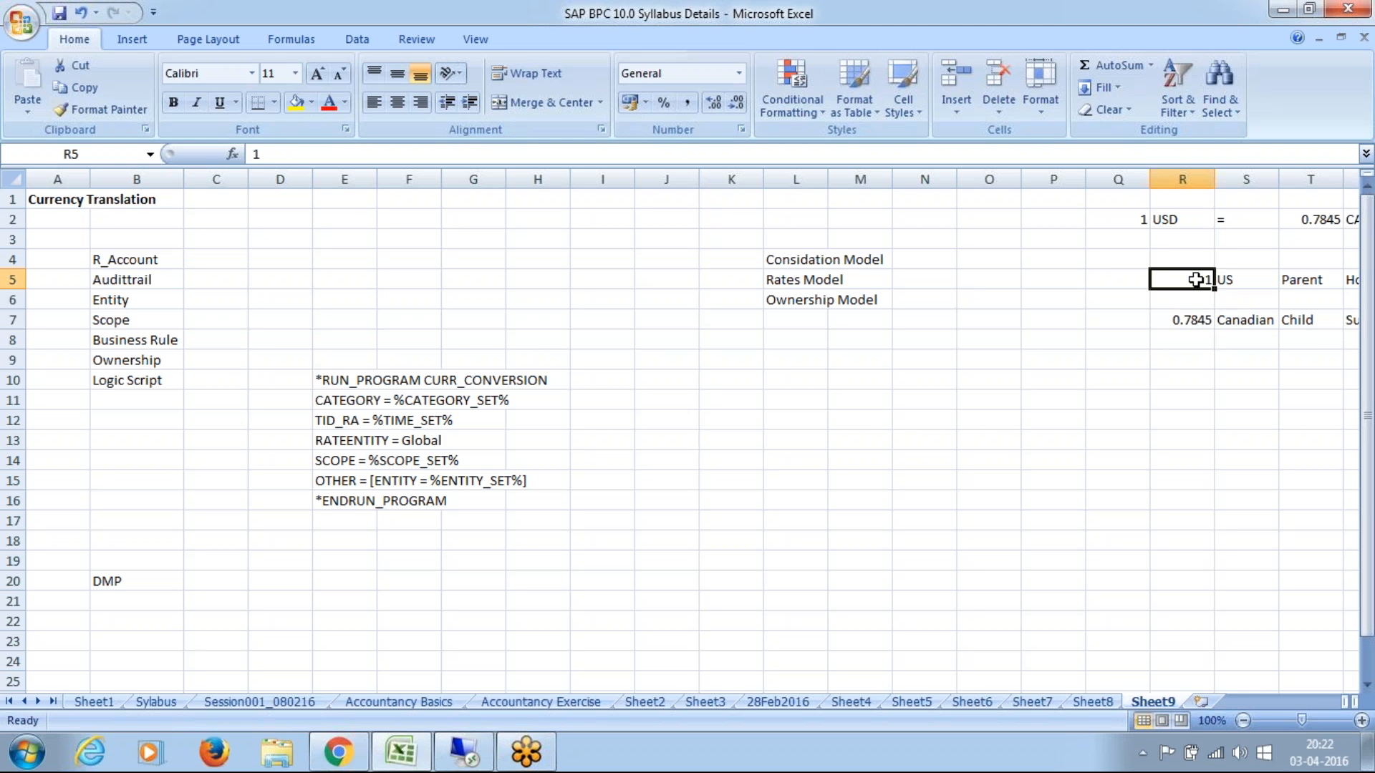
{"action": "left_click_drag", "start_coordinate": [799, 265], "coordinate": [802, 305]}
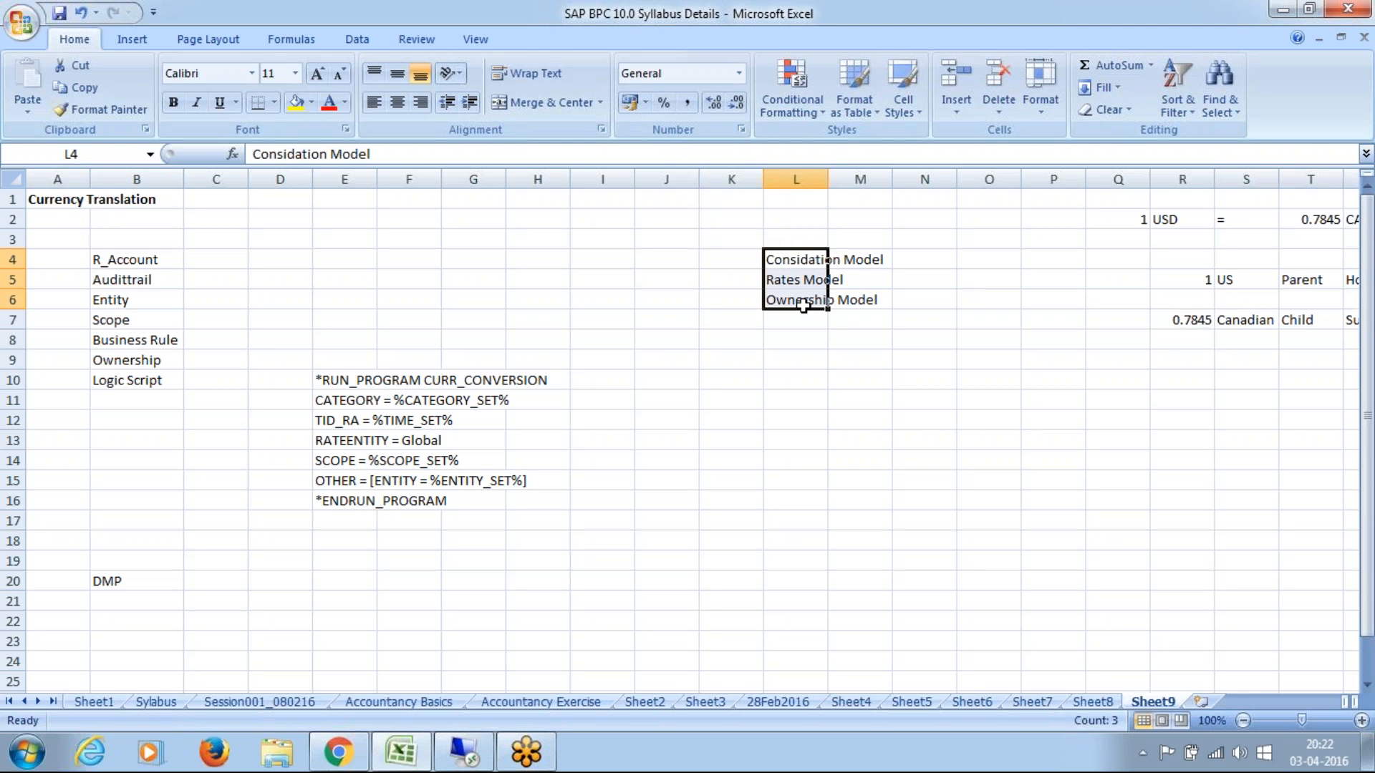
{"action": "left_click_drag", "start_coordinate": [776, 258], "coordinate": [788, 280]}
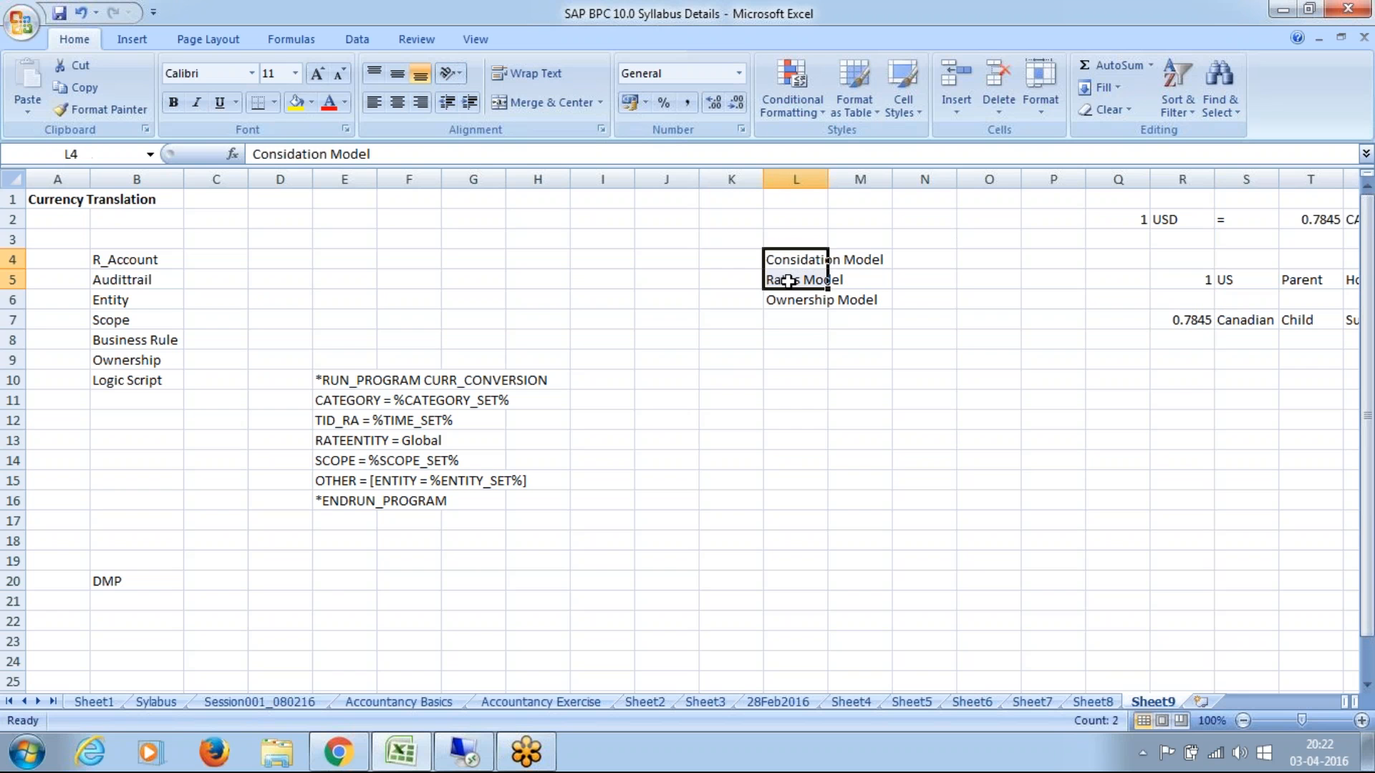
{"action": "left_click", "coordinate": [788, 281]}
{"action": "left_click", "coordinate": [736, 265]}
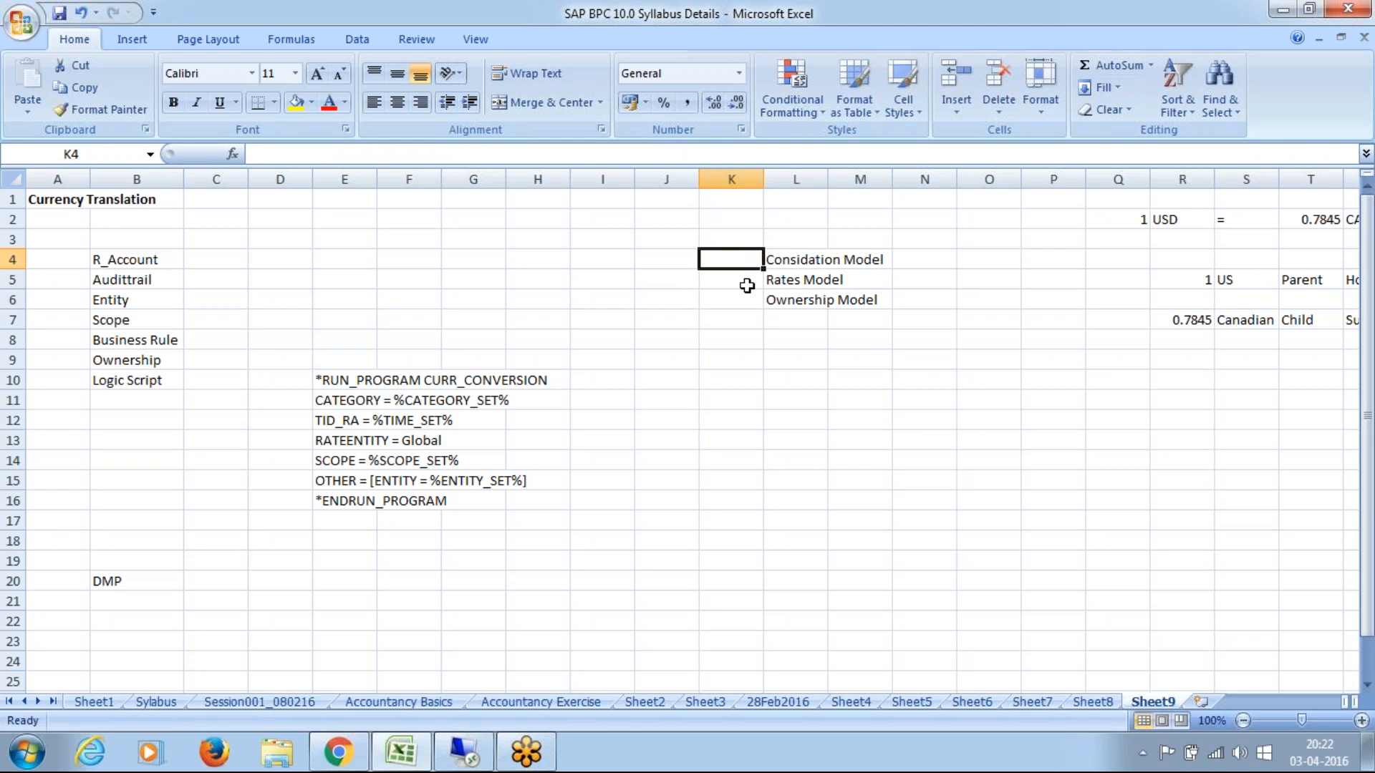
{"action": "left_click", "coordinate": [775, 287]}
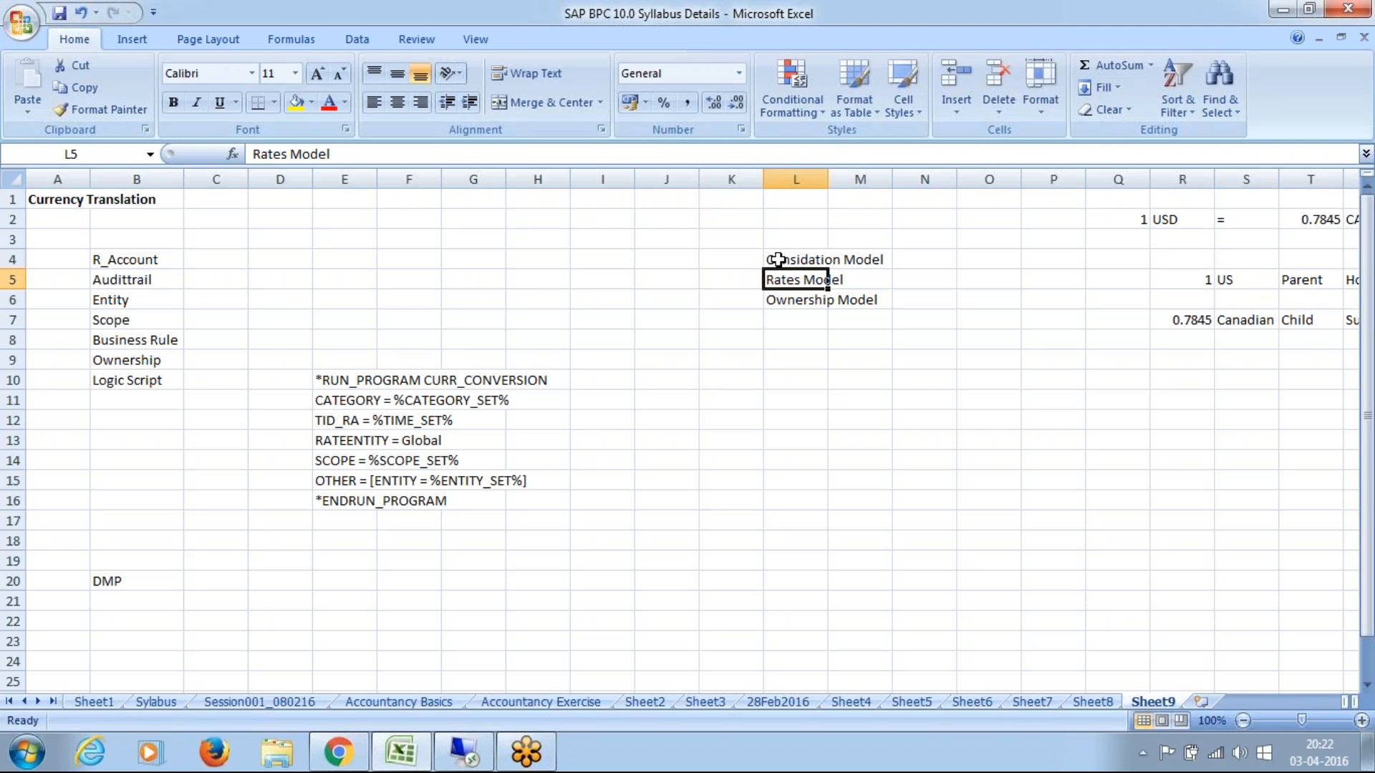
{"action": "left_click", "coordinate": [781, 263]}
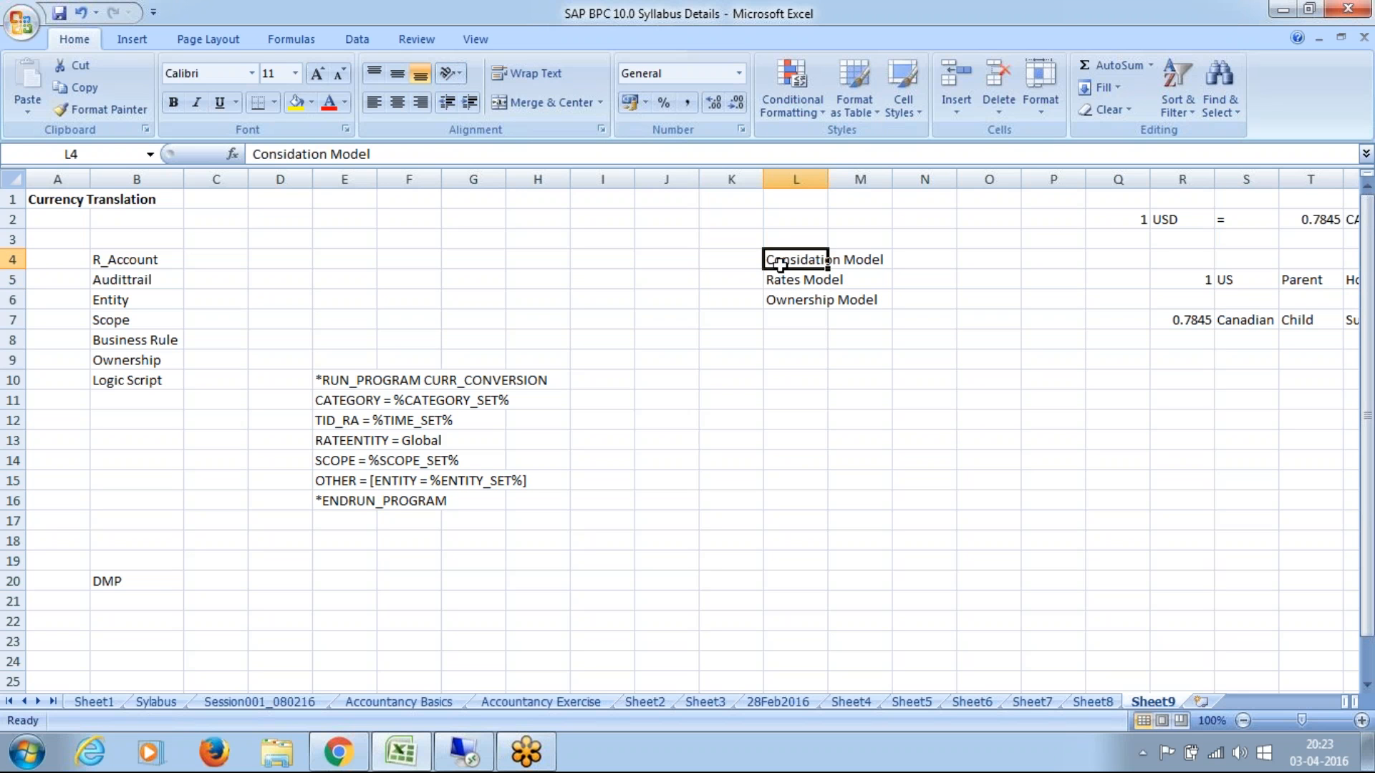
{"action": "left_click", "coordinate": [776, 279]}
{"action": "left_click", "coordinate": [775, 303]}
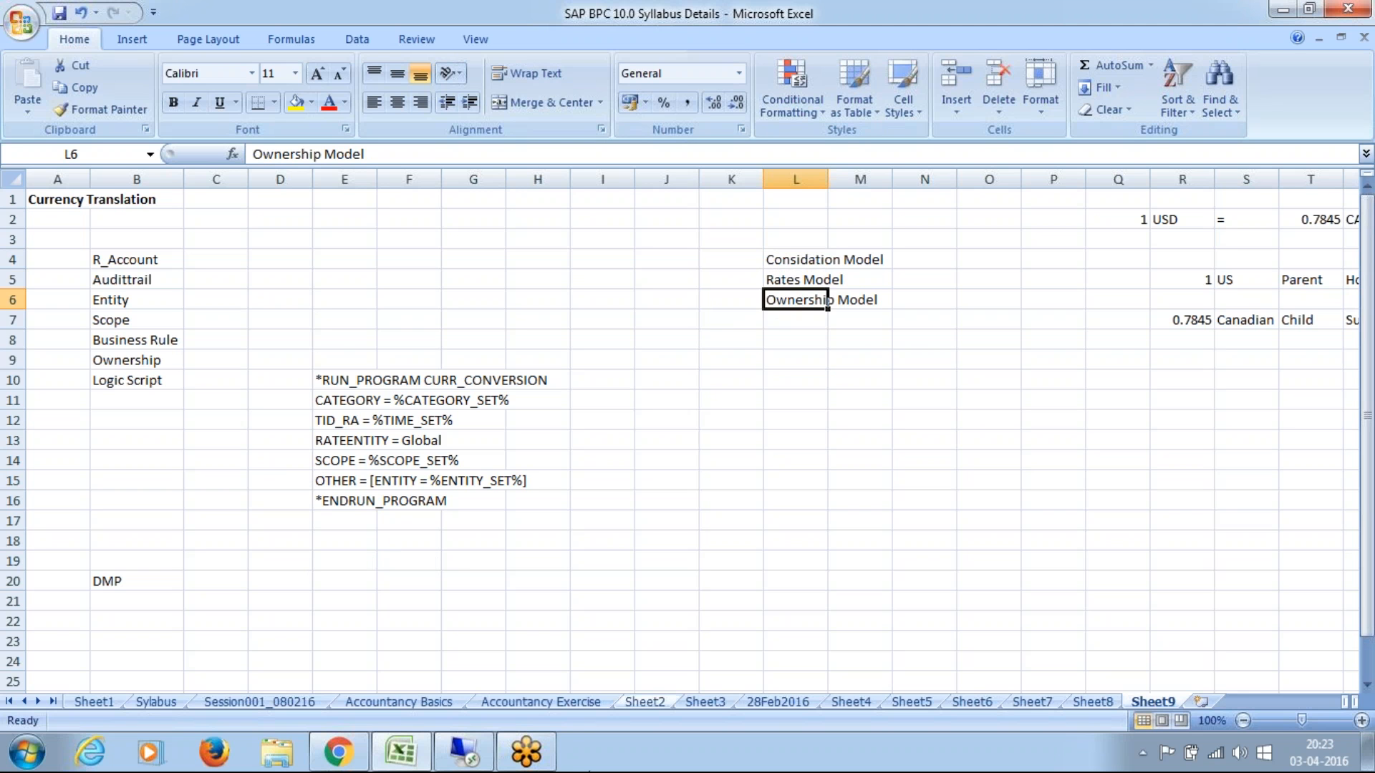
Step: Switch to the locked Remote Desktop session and disconnect it
{"action": "left_click", "coordinate": [465, 753]}
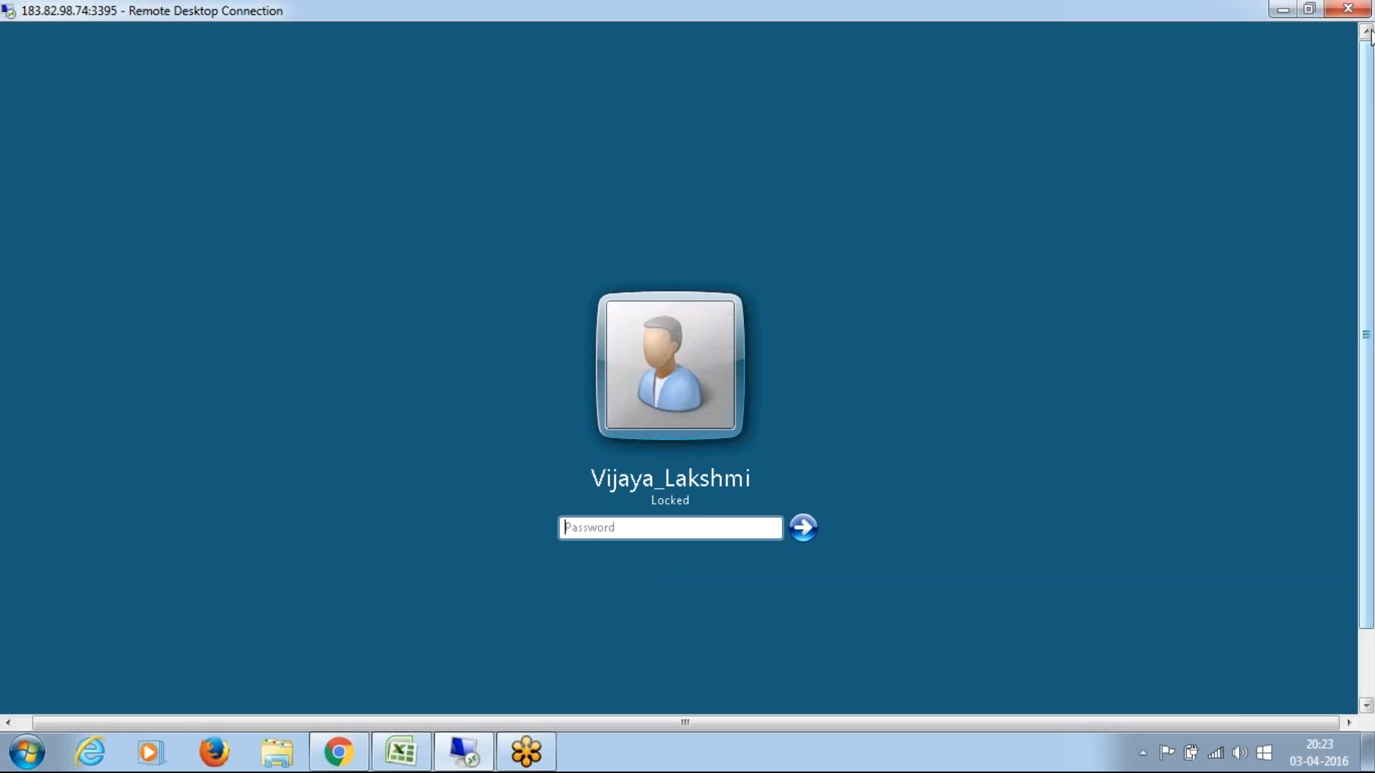
{"action": "left_click", "coordinate": [1348, 10]}
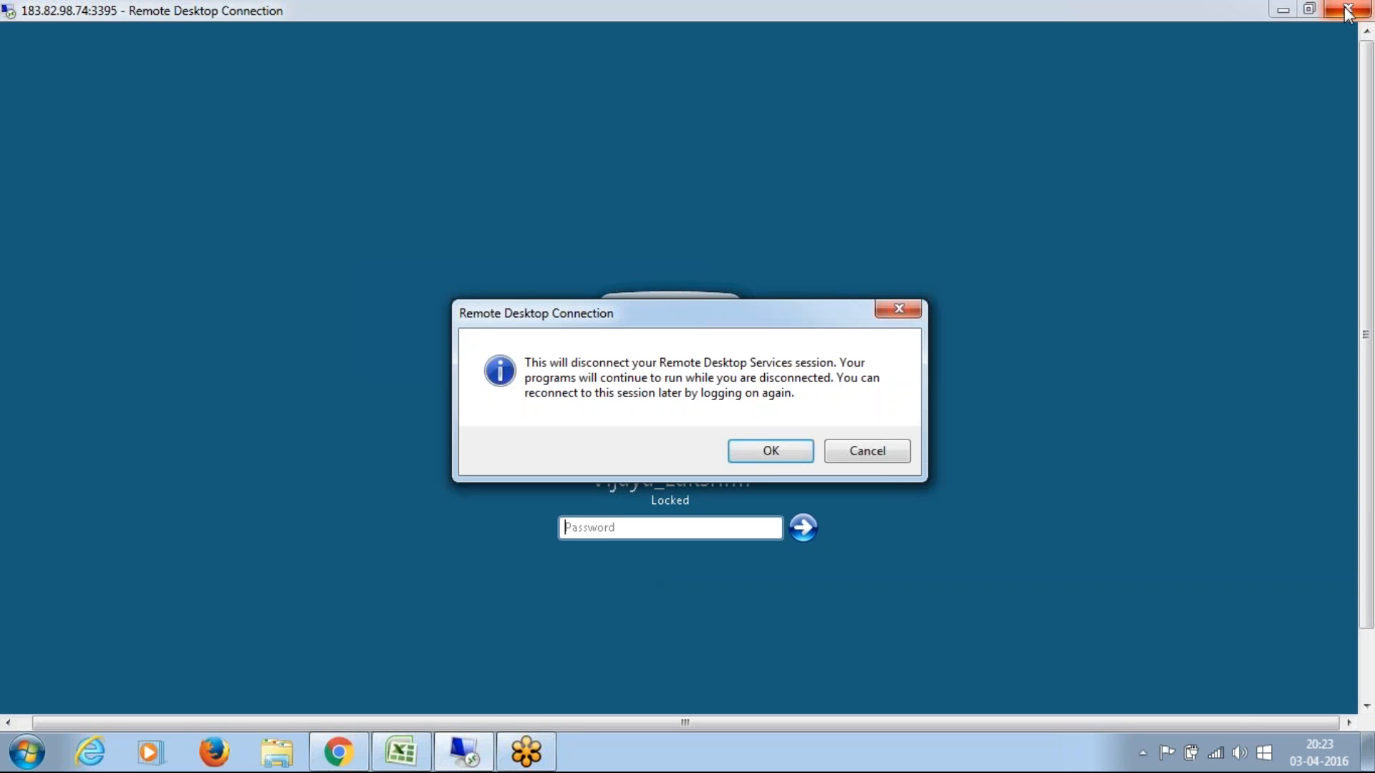
{"action": "left_click", "coordinate": [784, 445]}
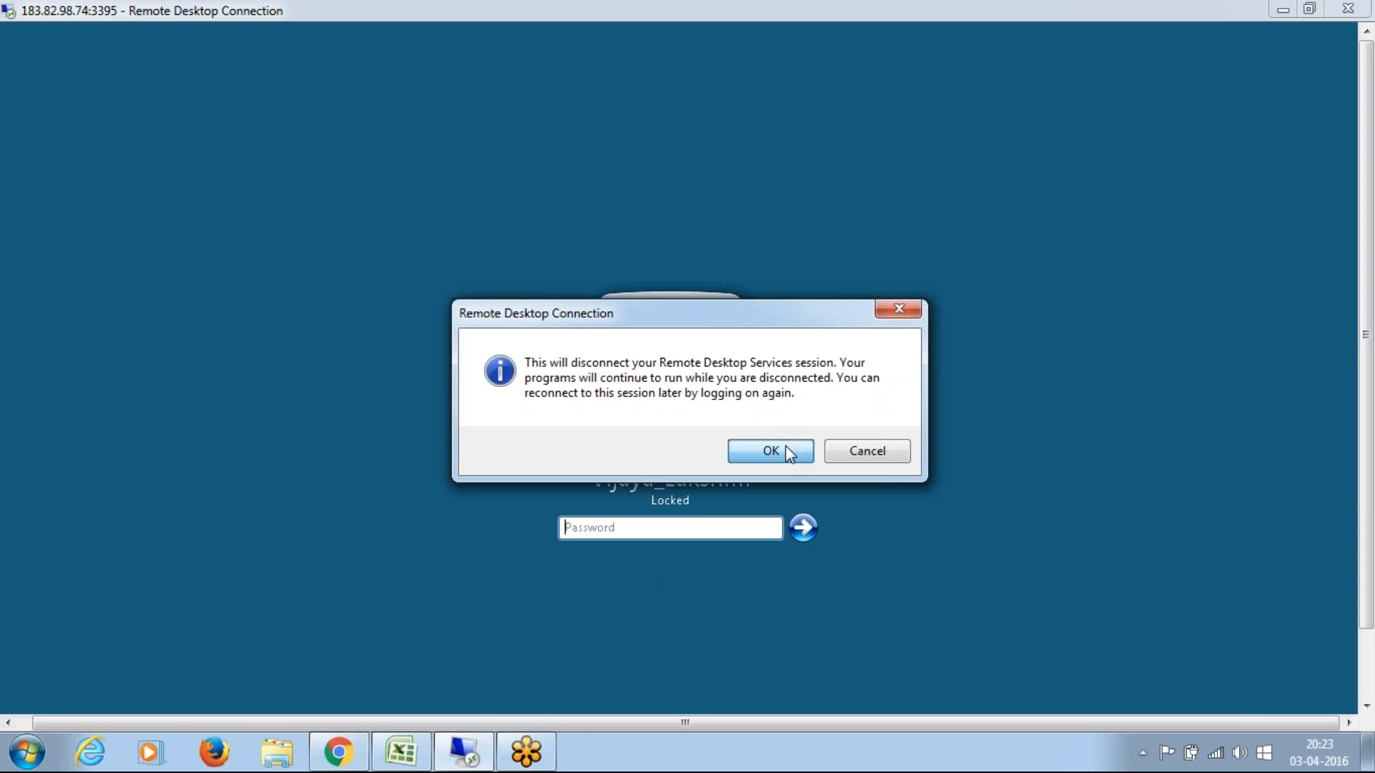
Step: Launch Remote Desktop Connection with mstsc and connect to the remote computer despite the certificate errors
{"action": "left_click", "coordinate": [23, 751]}
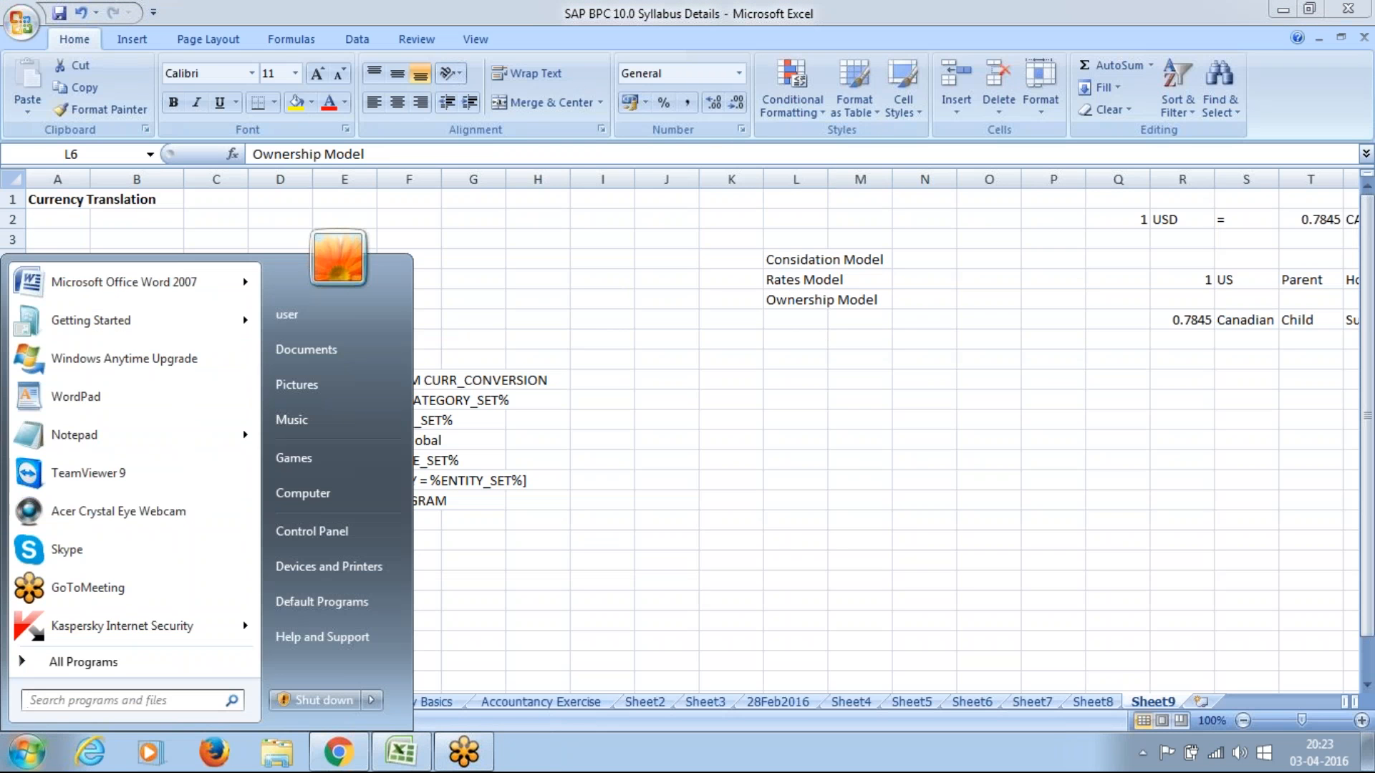
{"action": "type", "text": "mstsc"}
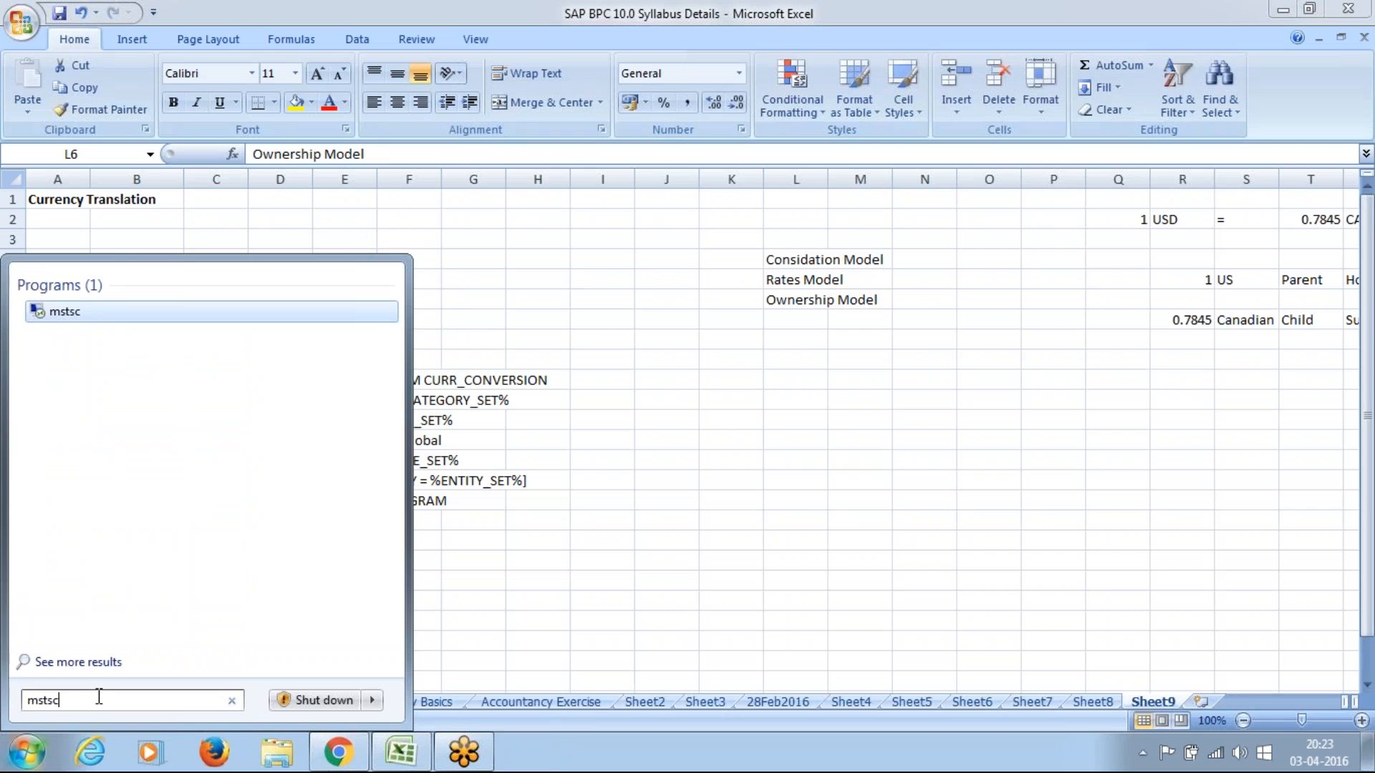
{"action": "key", "text": "Return"}
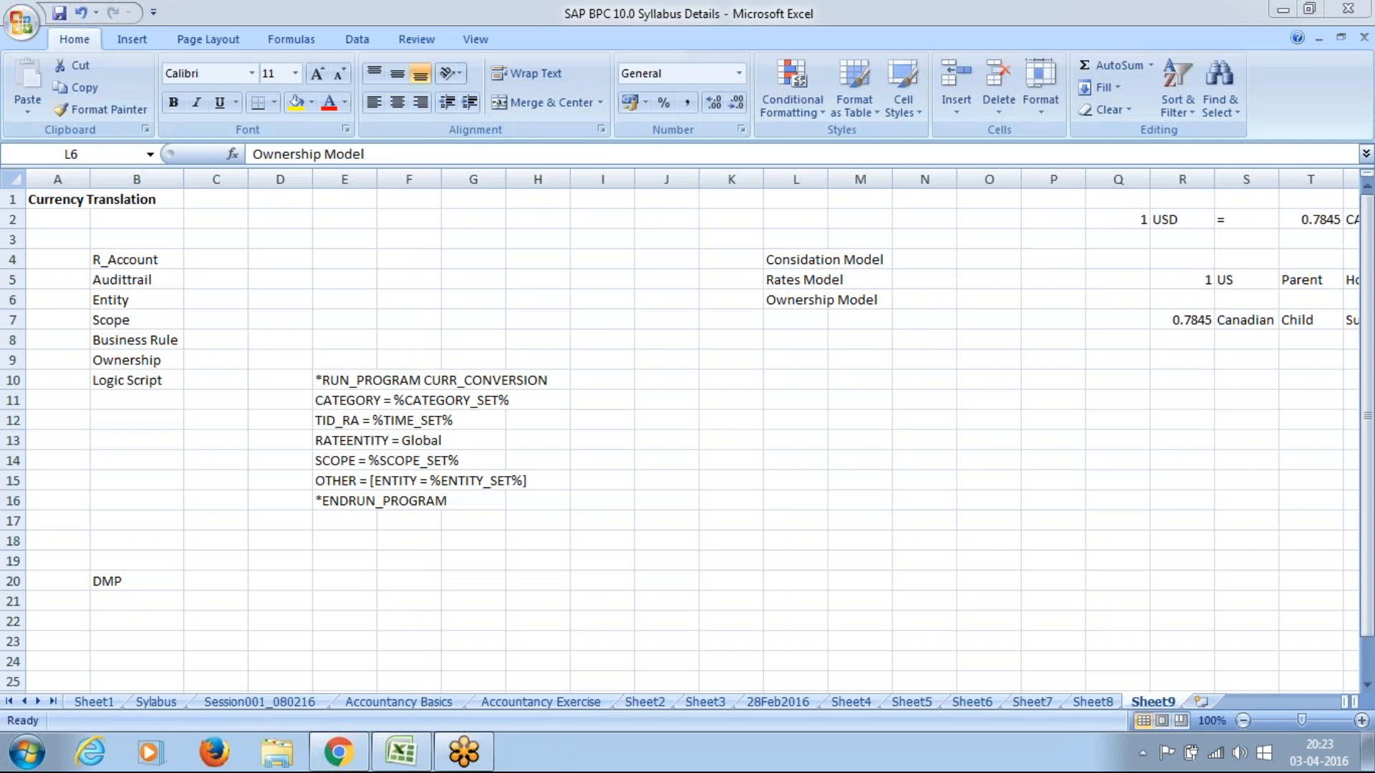
{"action": "left_click", "coordinate": [769, 364]}
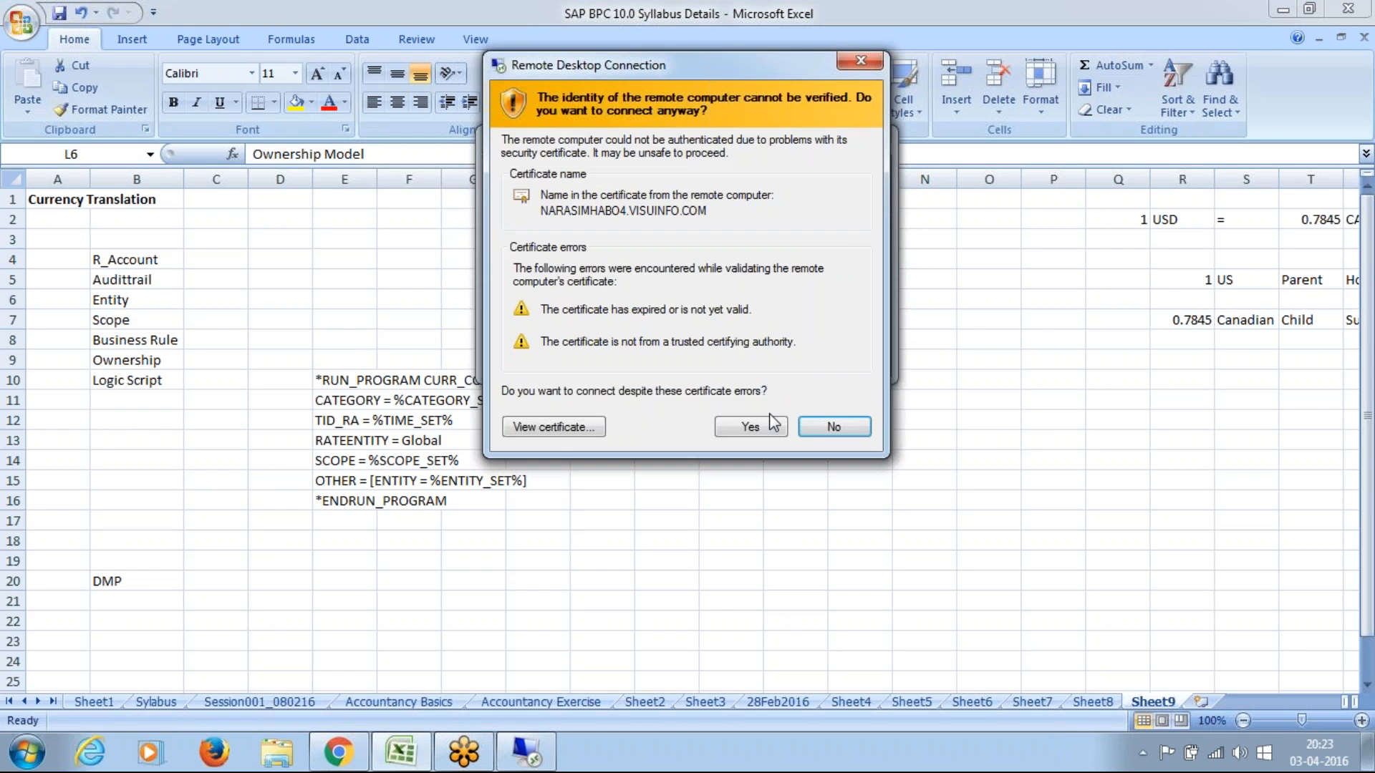
{"action": "left_click", "coordinate": [749, 429]}
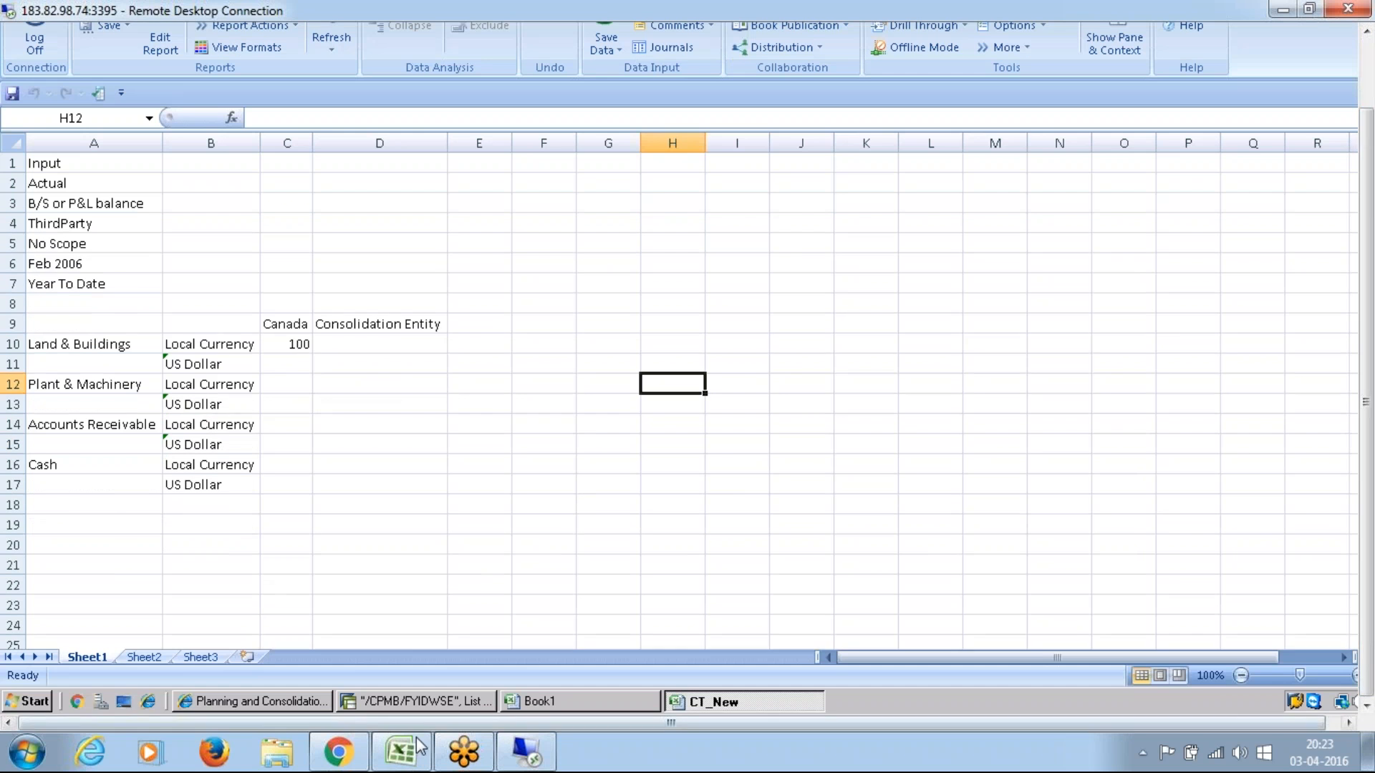
Step: Bring up Planning and Consolidation, close the ACCOUNT dimension's member list and cancel the server login request
{"action": "left_click", "coordinate": [257, 696]}
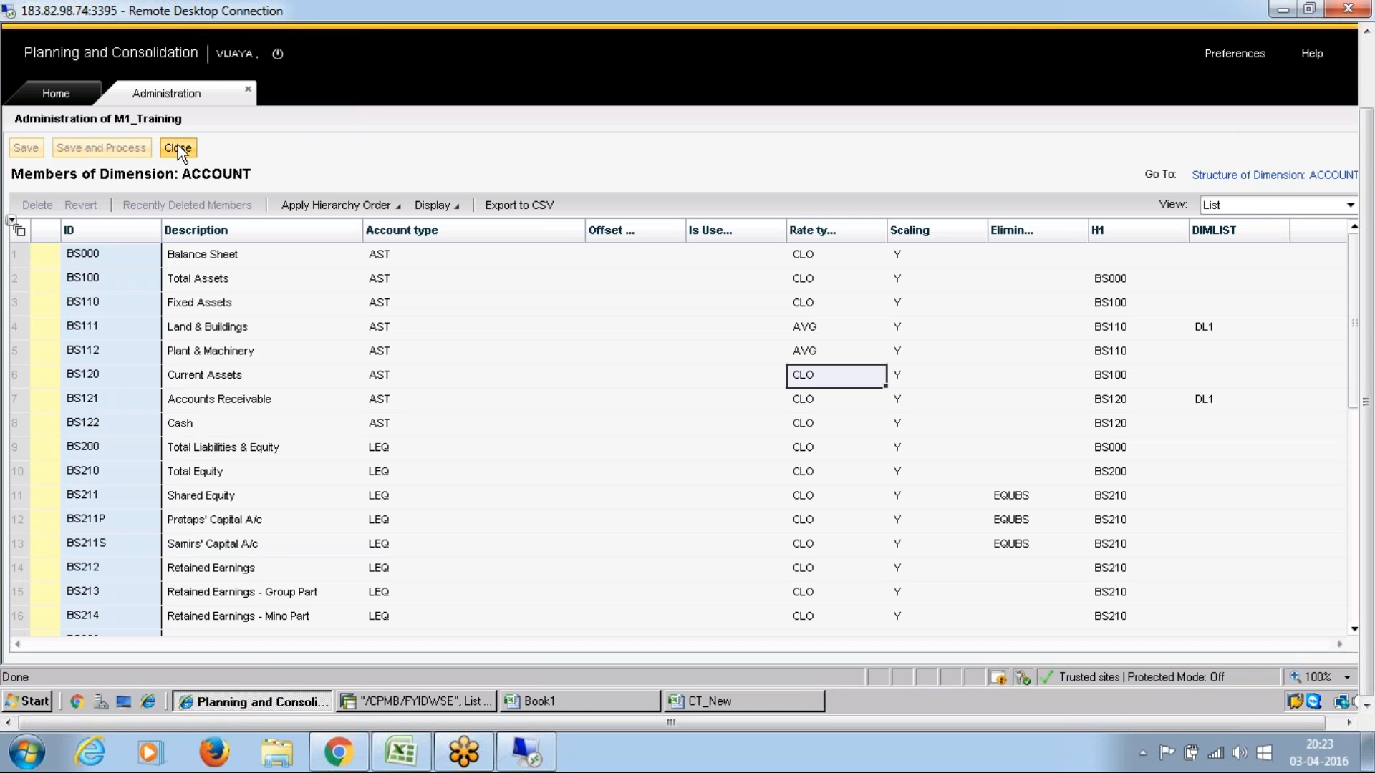
{"action": "left_click", "coordinate": [177, 148]}
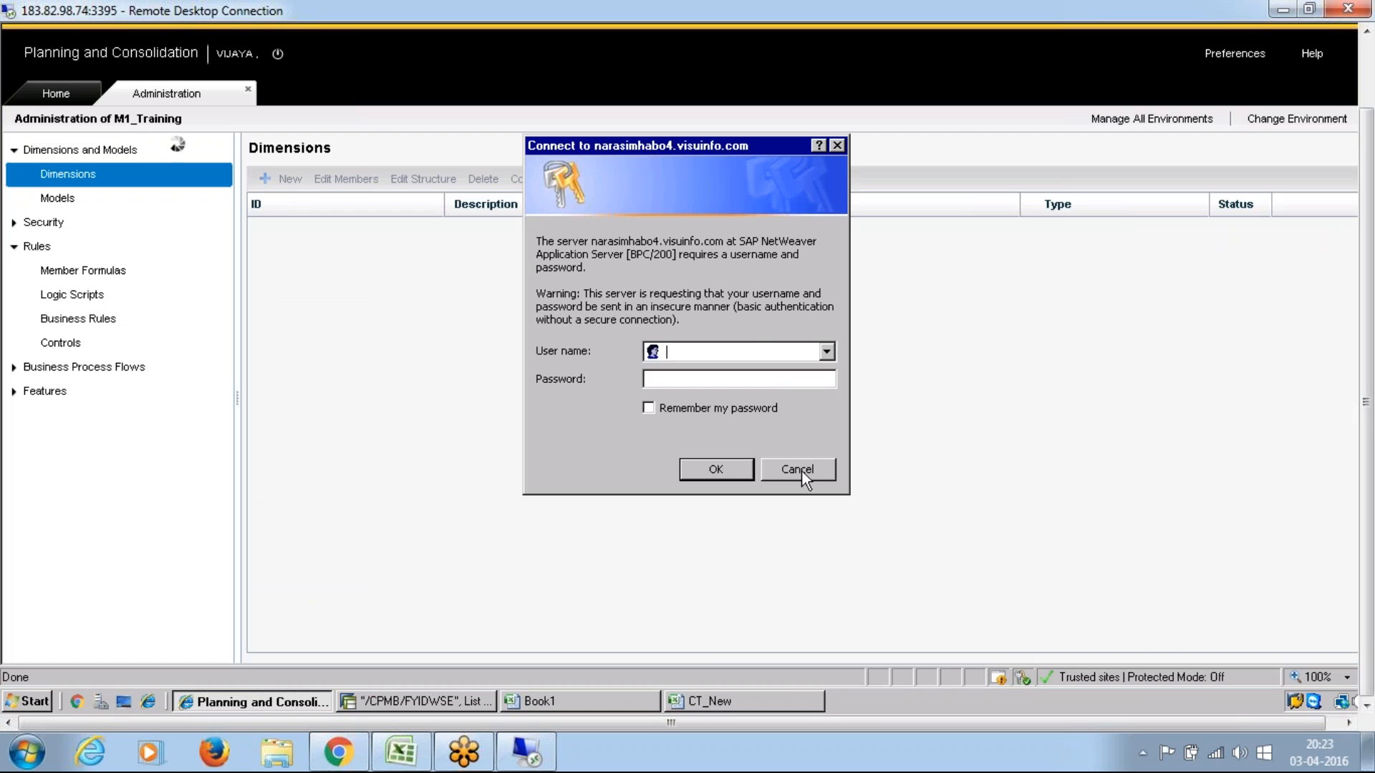
{"action": "left_click", "coordinate": [802, 471]}
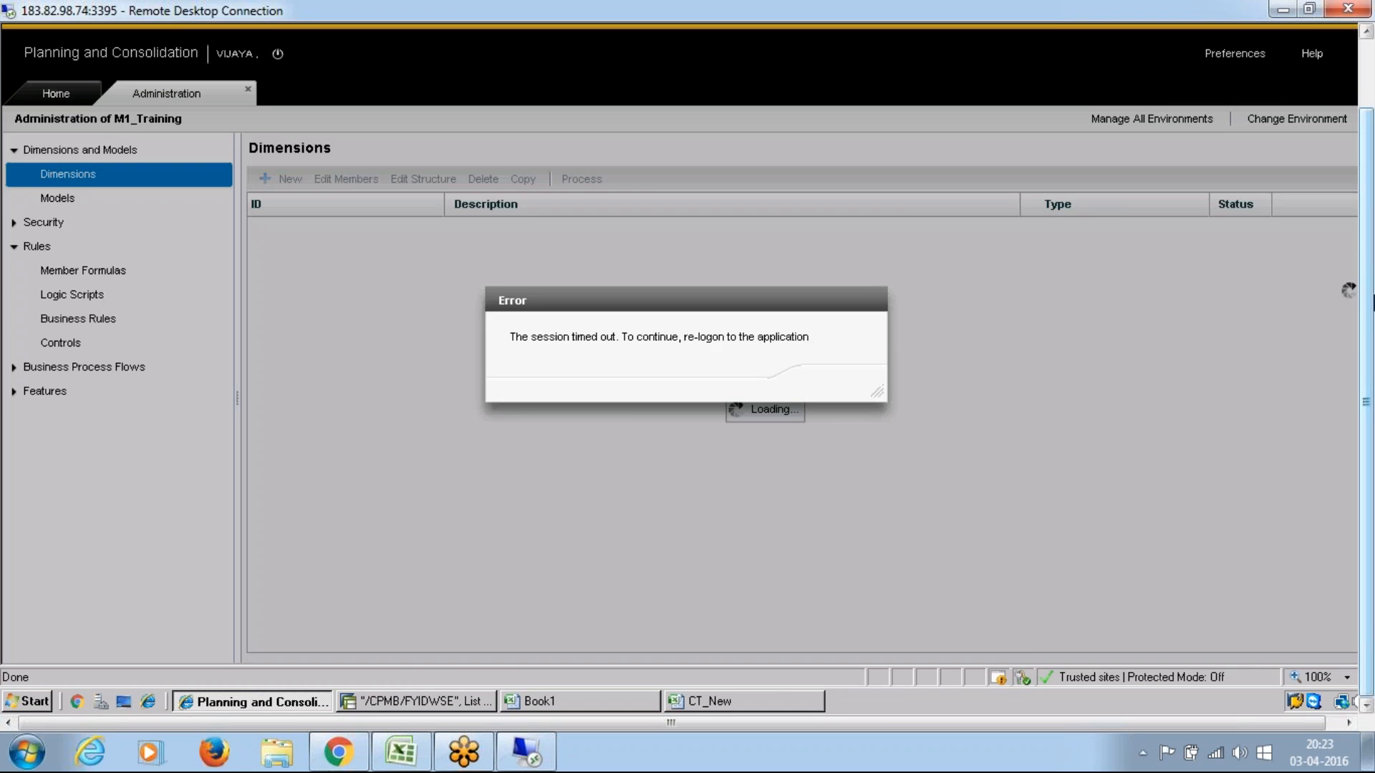
Step: Reload the Planning and Consolidation page and log on to SAP NetWeaver with the user name and account password
{"action": "left_click_drag", "start_coordinate": [1371, 303], "coordinate": [1371, 233]}
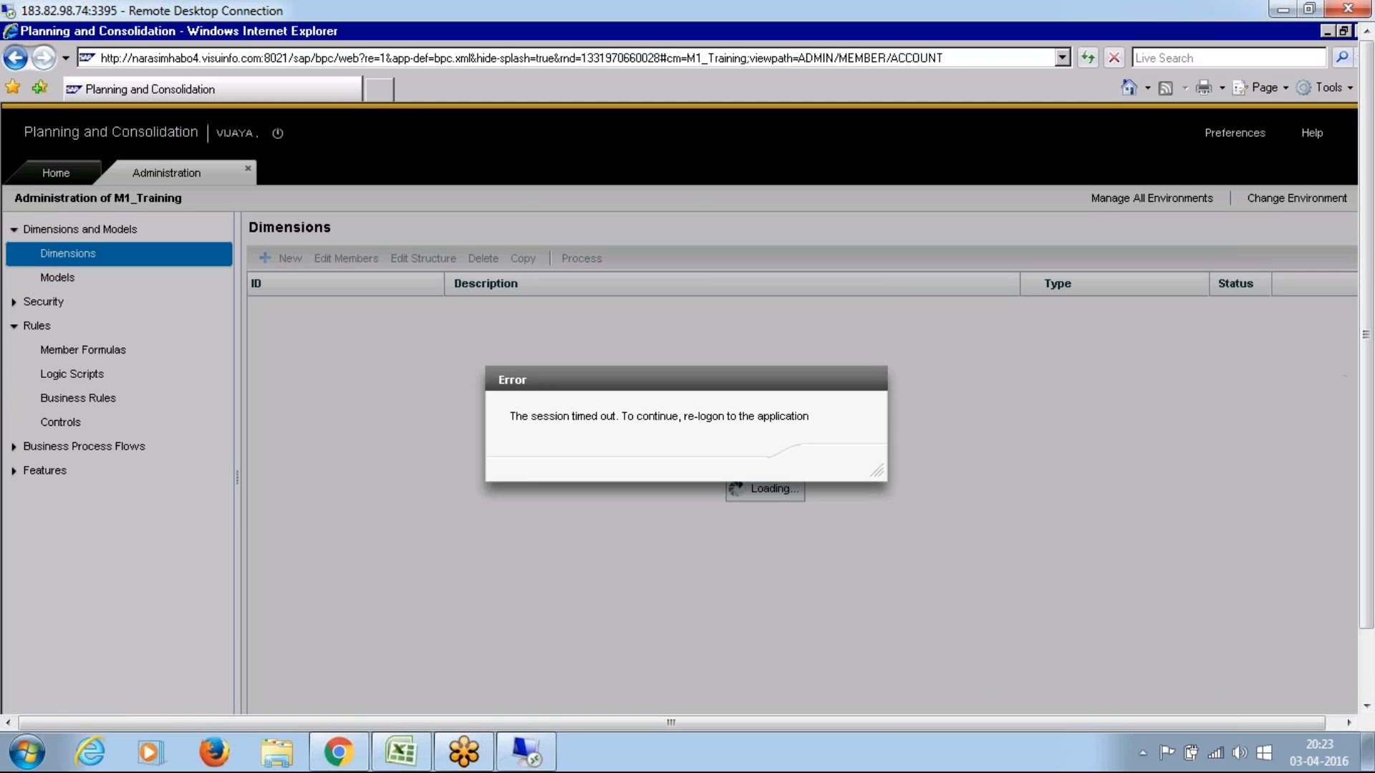
{"action": "left_click", "coordinate": [1083, 58]}
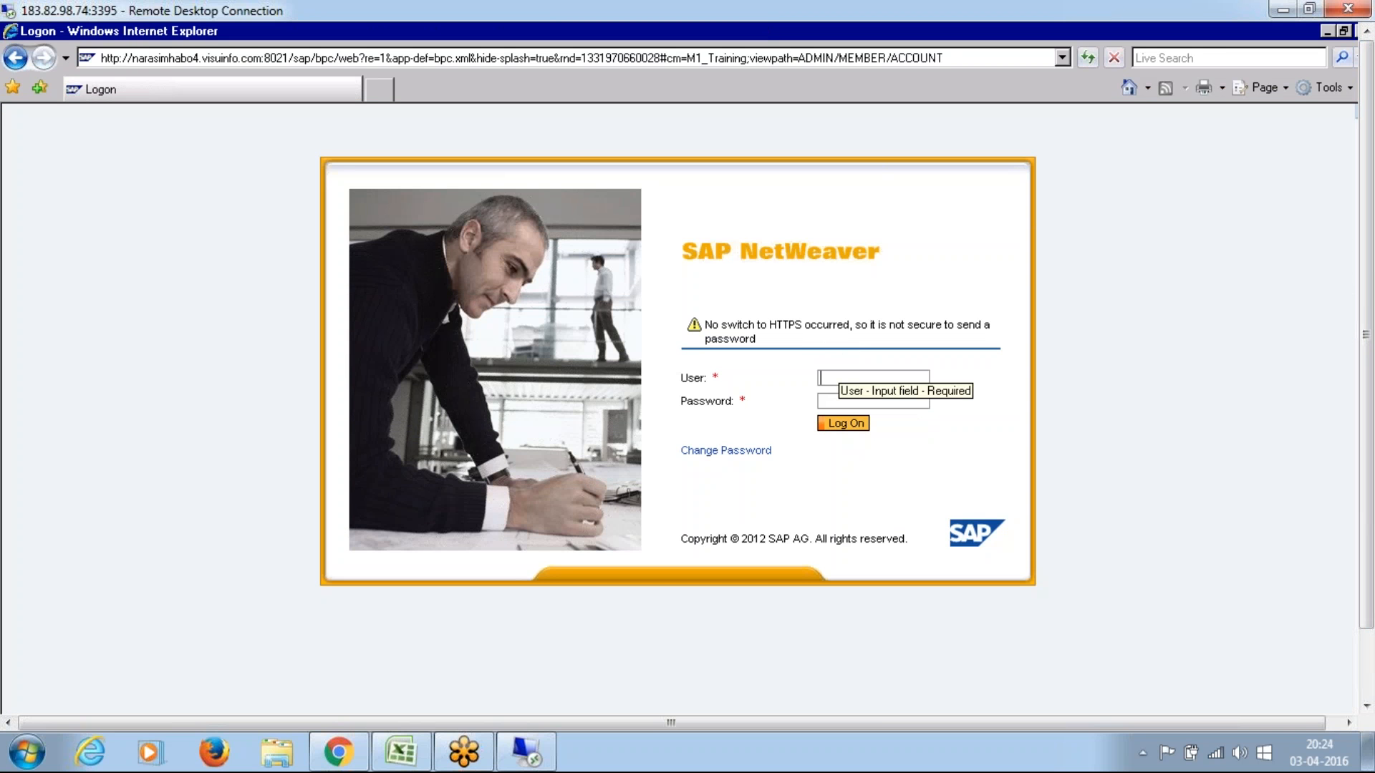
{"action": "type", "text": "Vijaya"}
{"action": "key", "text": "Tab"}
{"action": "type", "text": "******"}
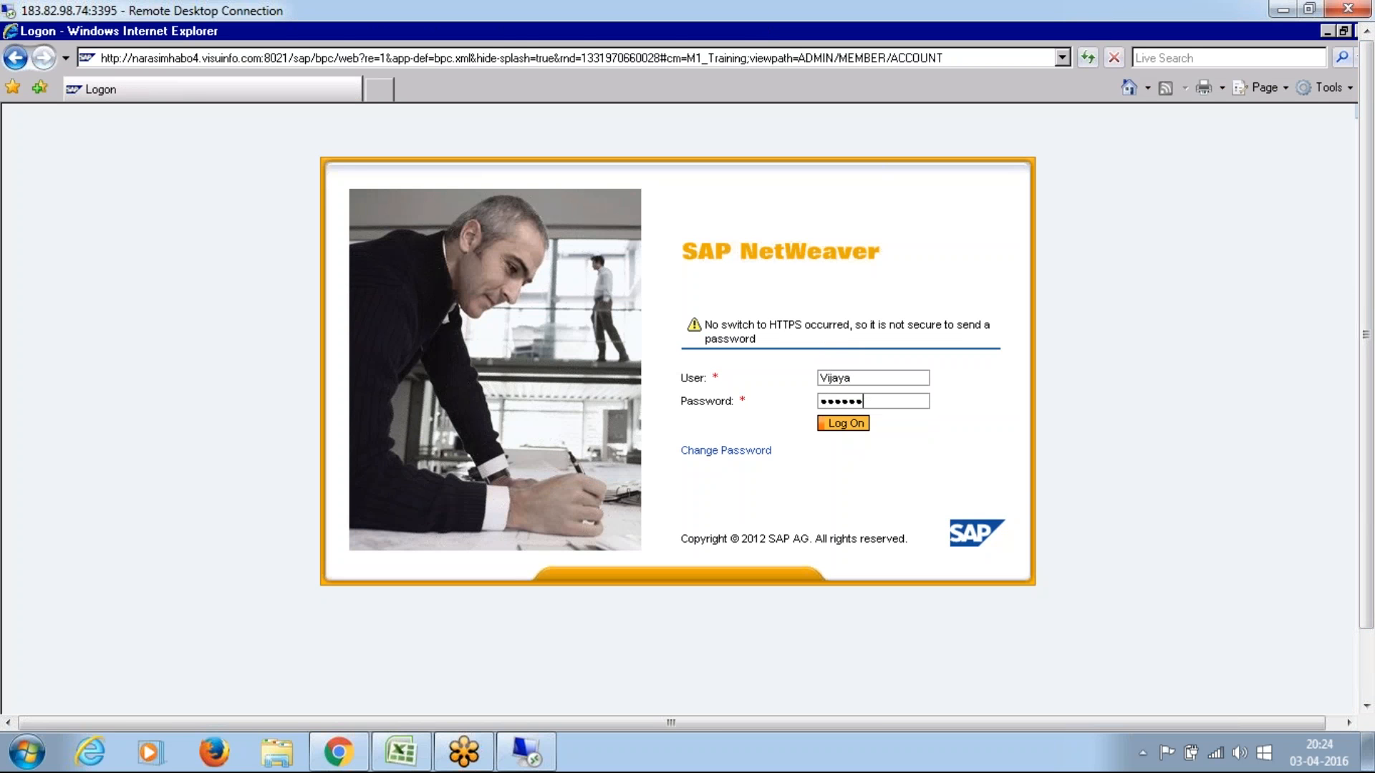
{"action": "type", "text": "**"}
{"action": "key", "text": "Return"}
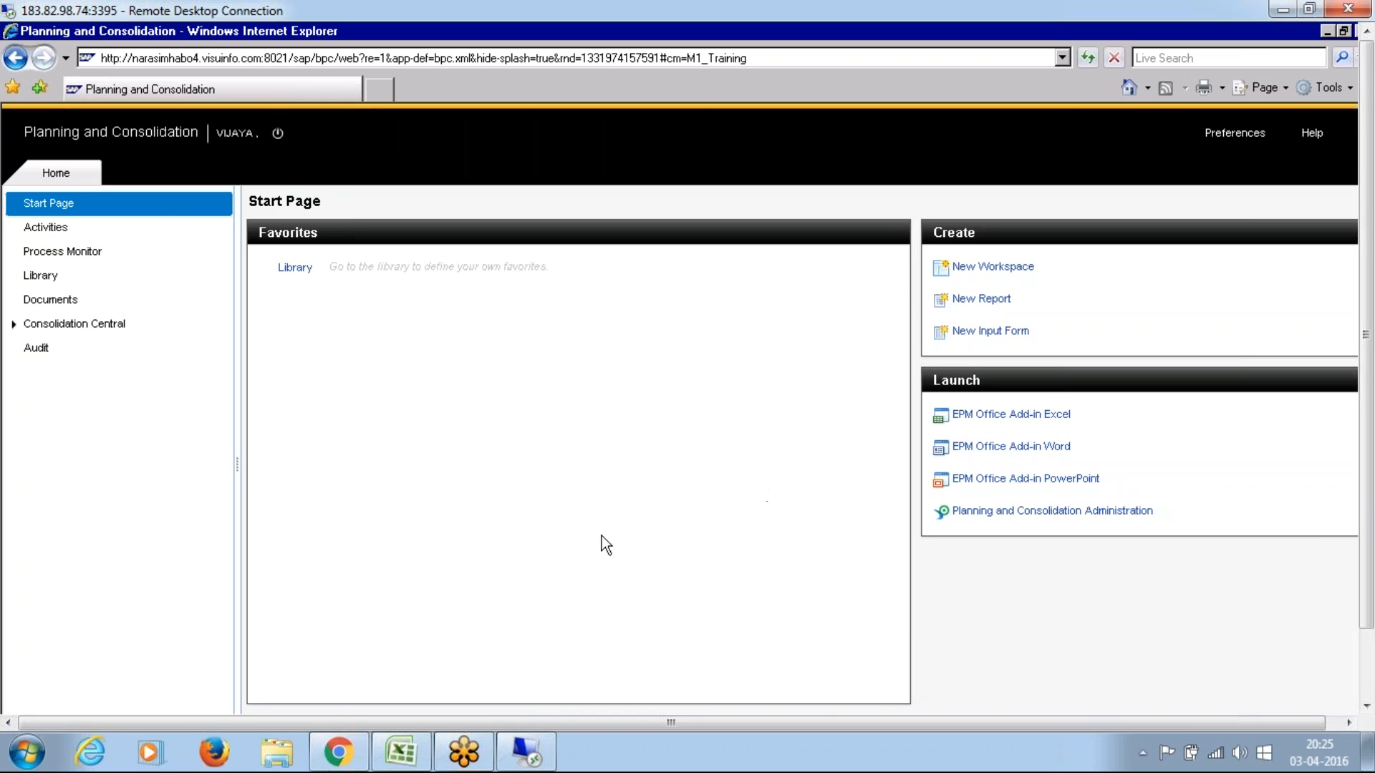
Step: Switch to the Excel notes and check the R_Account and Audittrail entries in the currency translation list
{"action": "left_click_drag", "start_coordinate": [1373, 470], "coordinate": [1373, 594]}
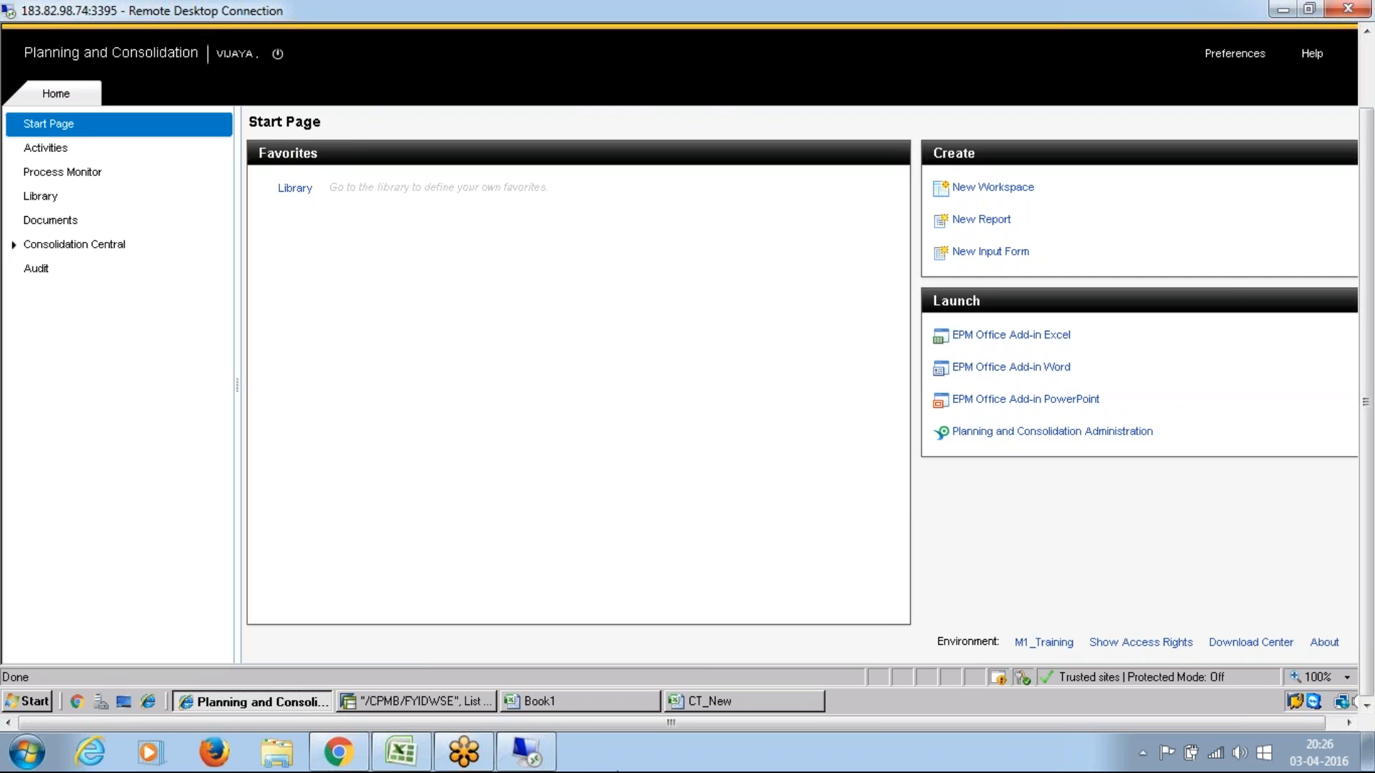
{"action": "left_click", "coordinate": [399, 762]}
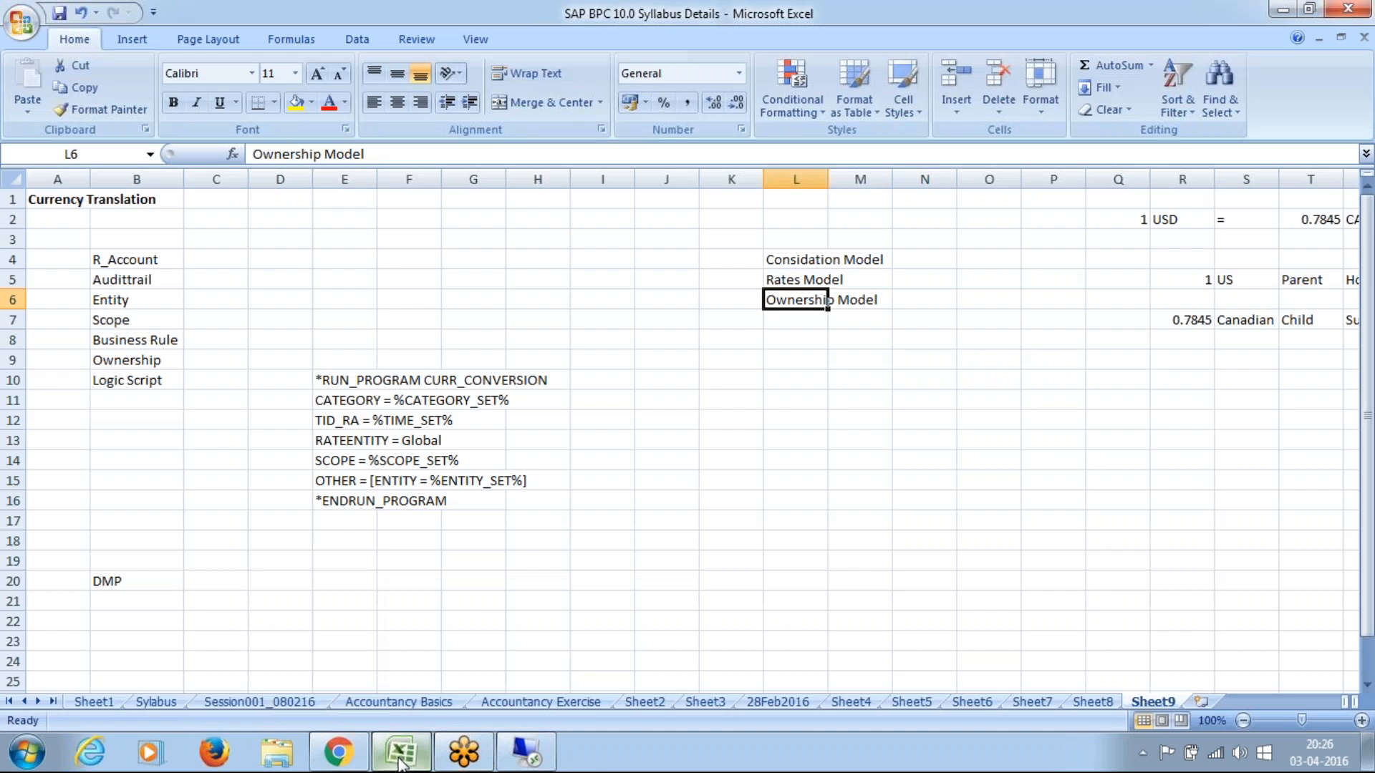
{"action": "left_click", "coordinate": [120, 276]}
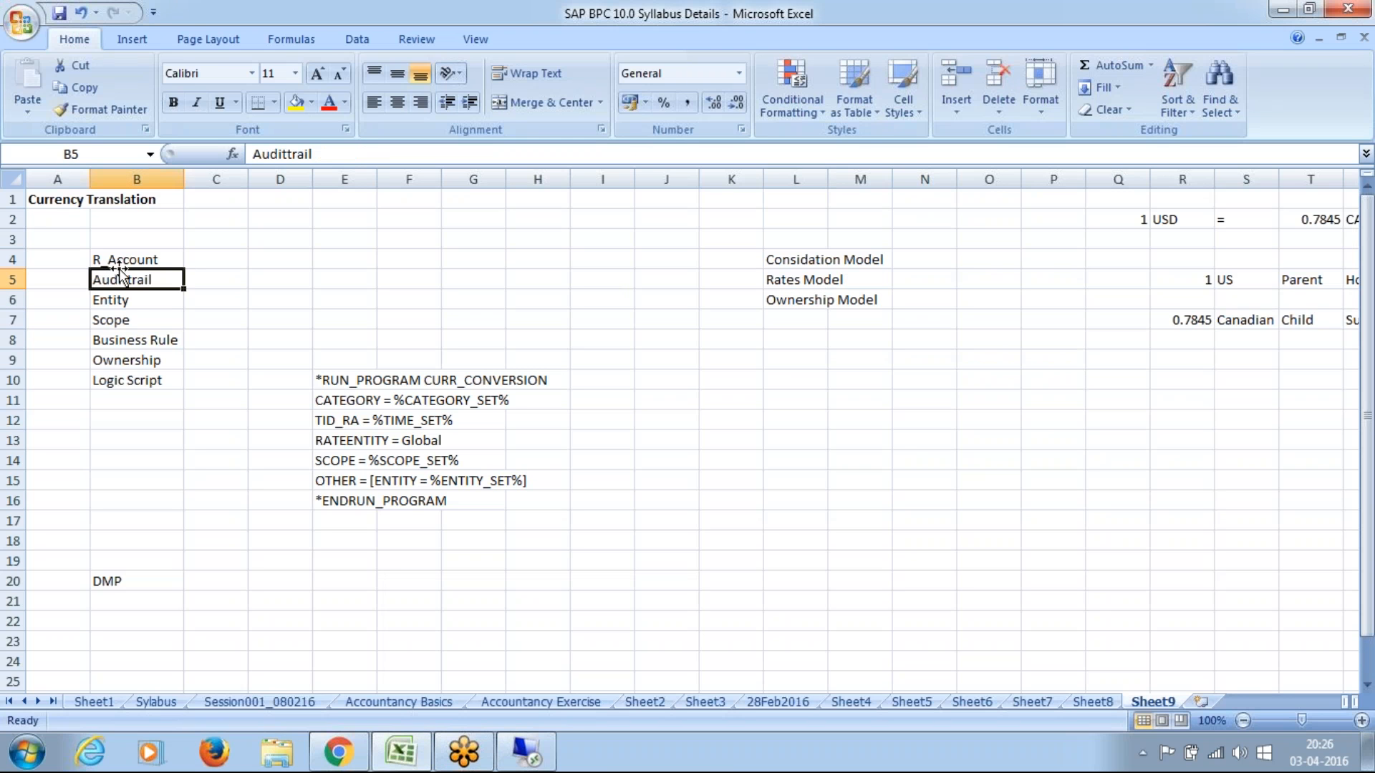
{"action": "left_click", "coordinate": [124, 260]}
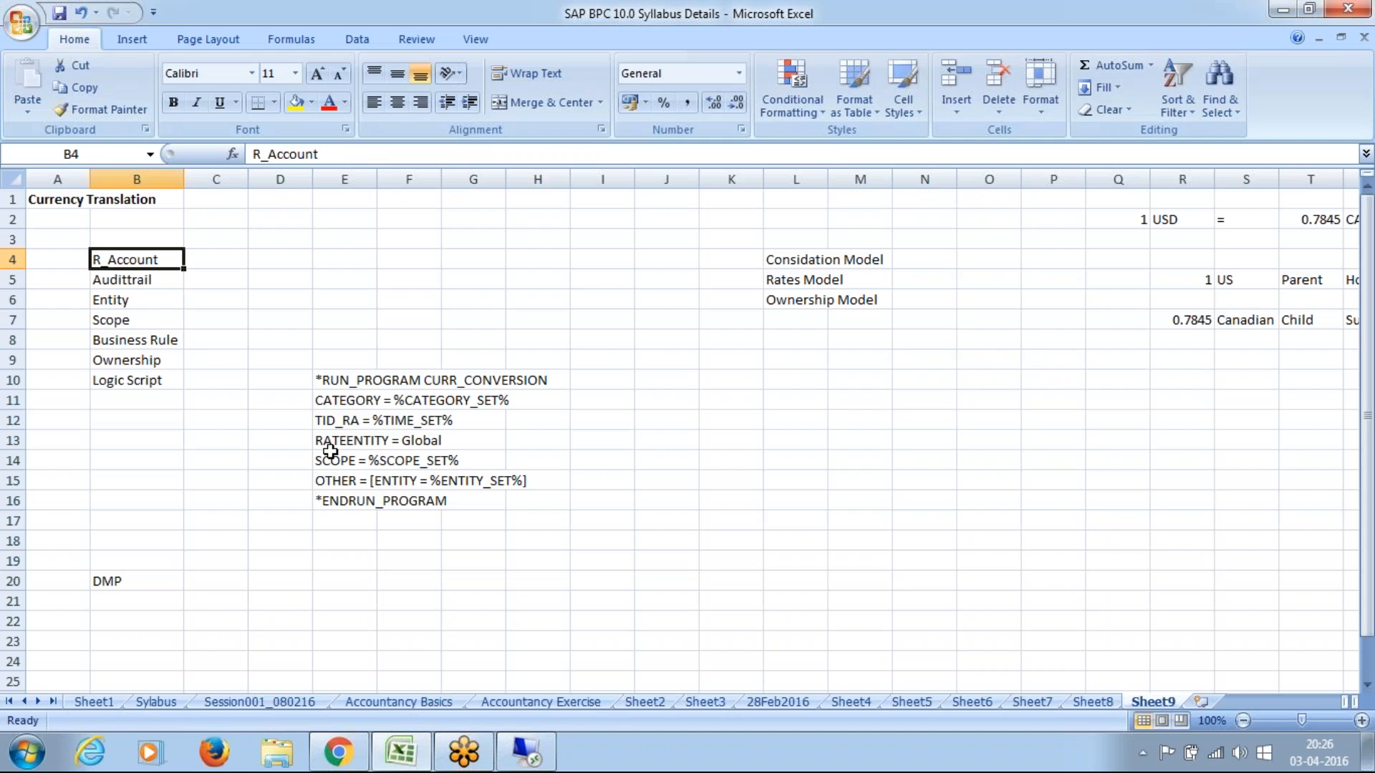
{"action": "left_click_drag", "start_coordinate": [1367, 469], "coordinate": [1367, 530]}
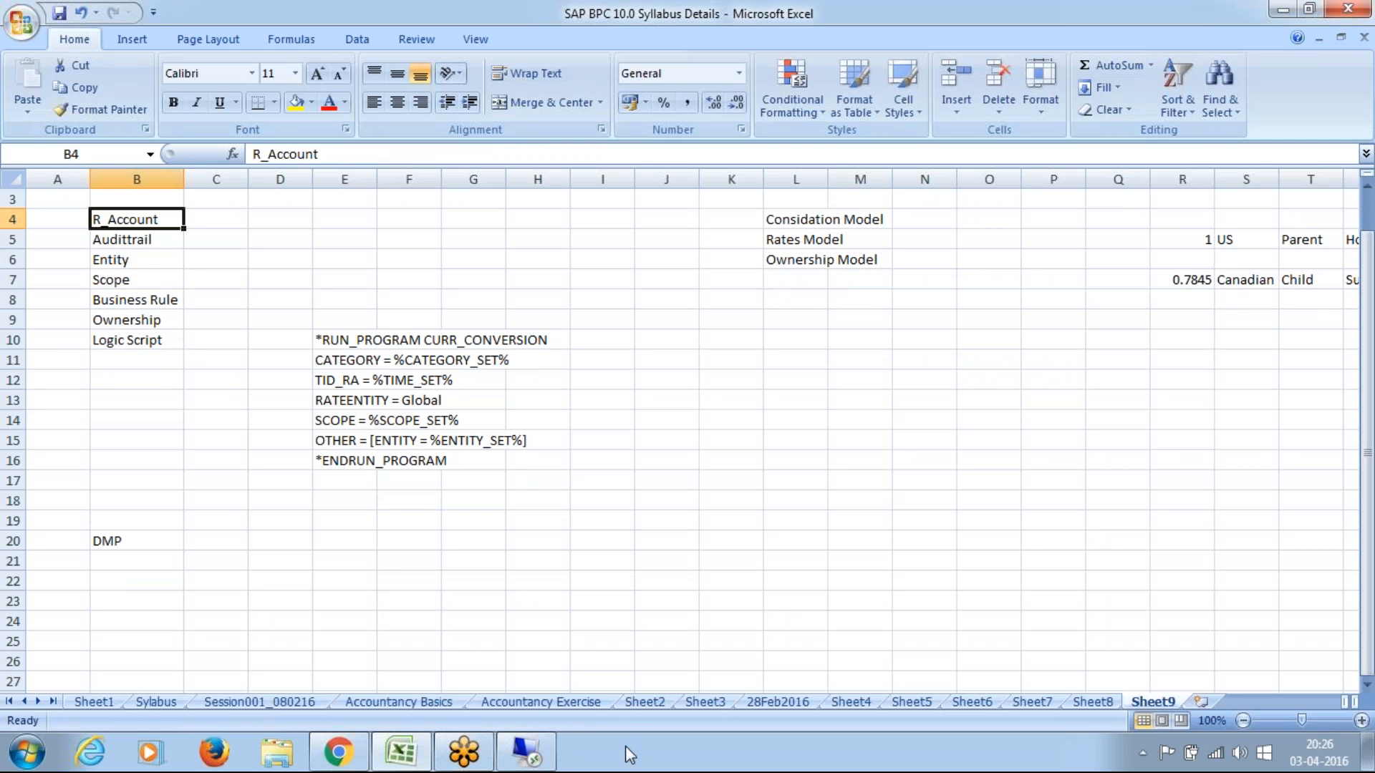
Step: Switch back to the remote session and open the R_ACCOUNT dimension's members in Planning and Consolidation Administration
{"action": "left_click", "coordinate": [533, 762]}
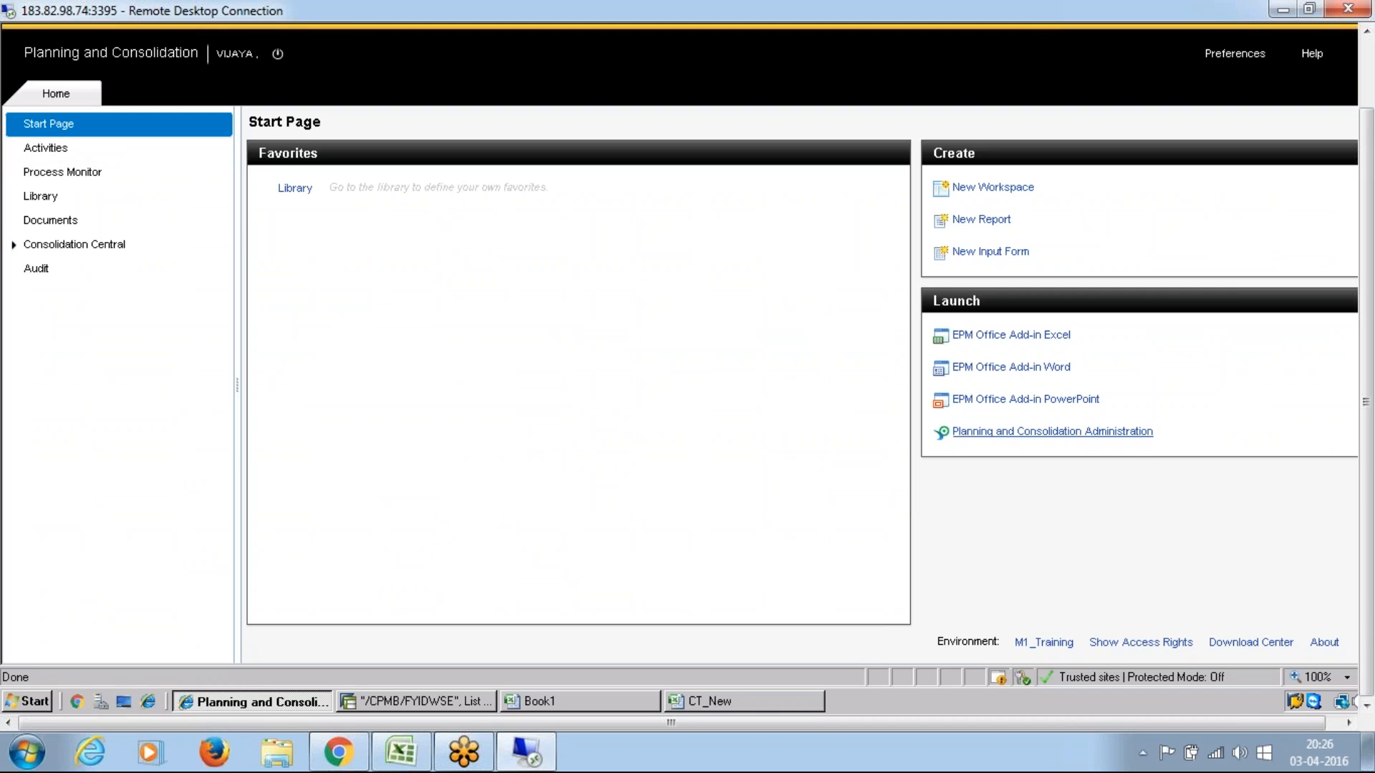
{"action": "left_click", "coordinate": [1124, 433]}
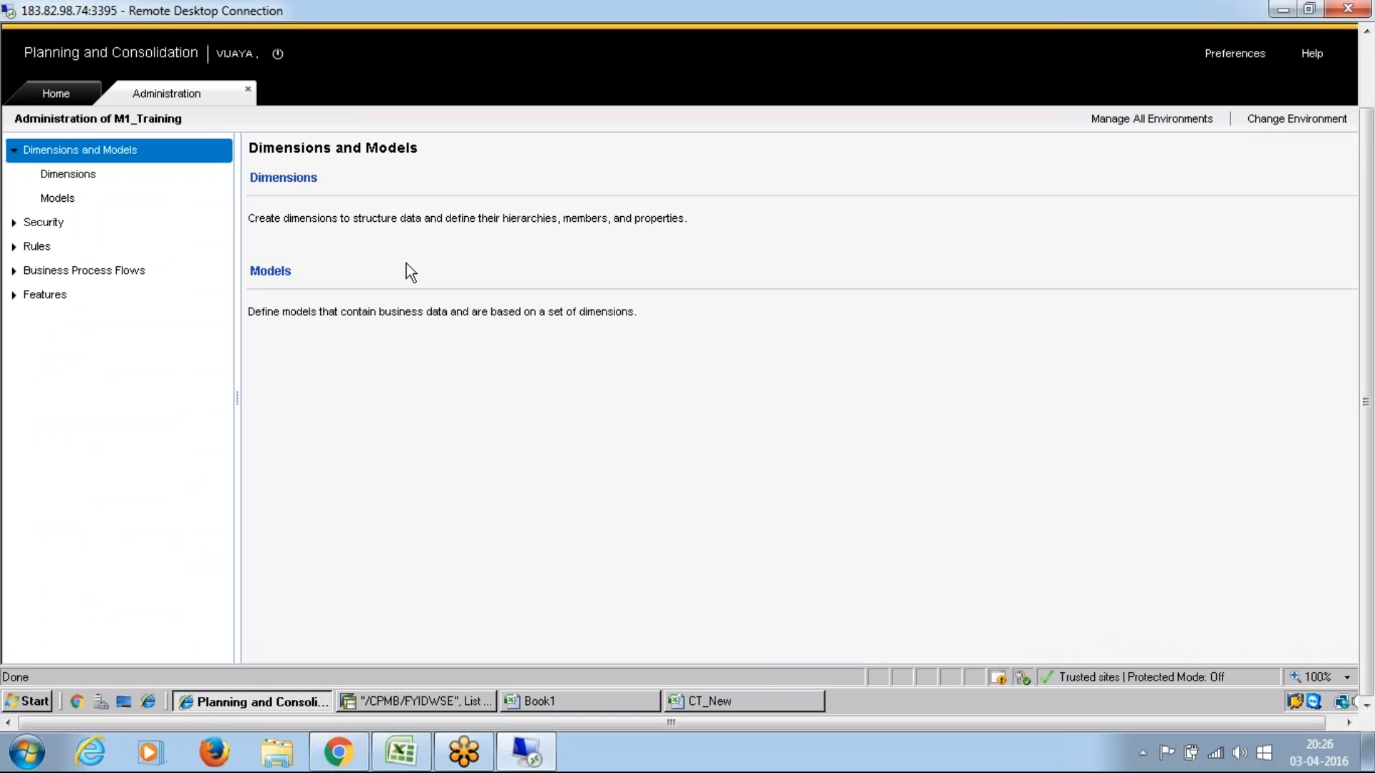
{"action": "left_click", "coordinate": [70, 174]}
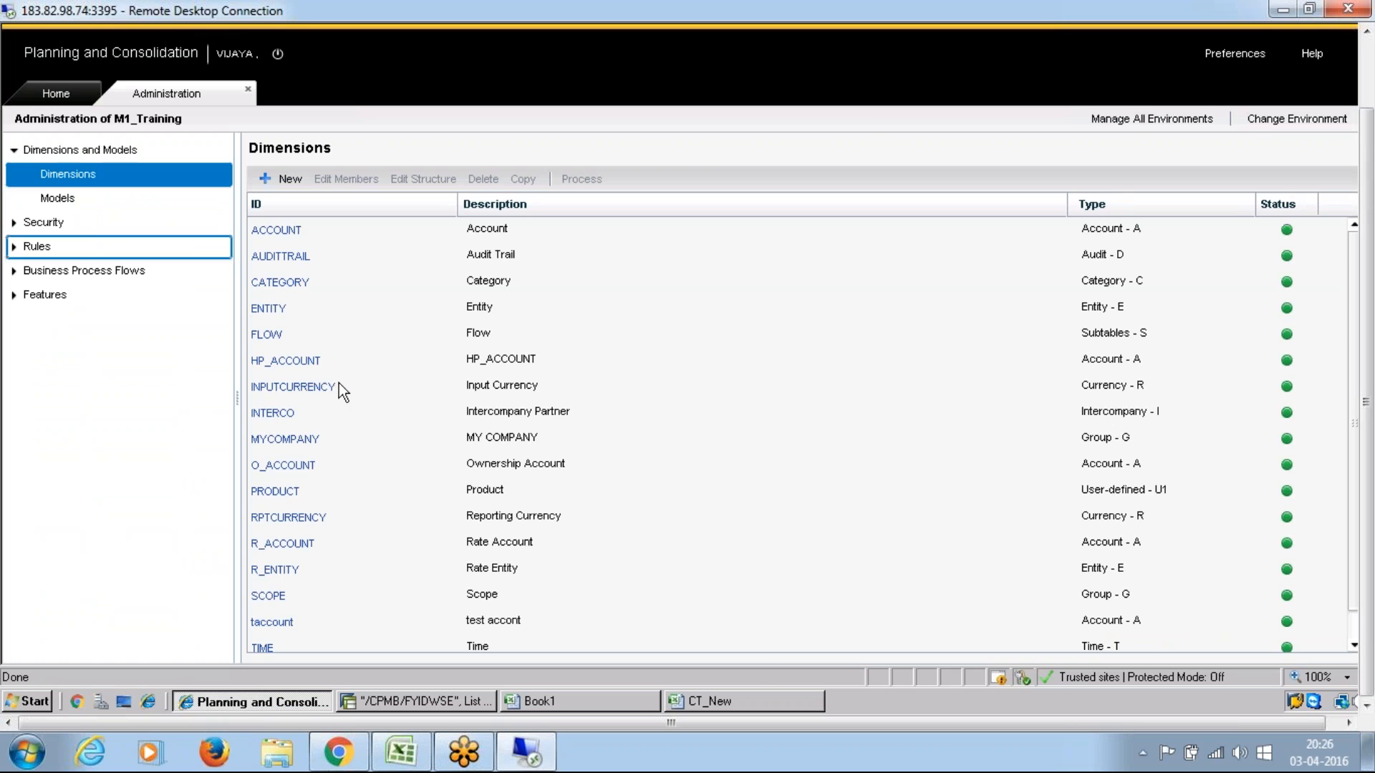
{"action": "double_click", "coordinate": [300, 544]}
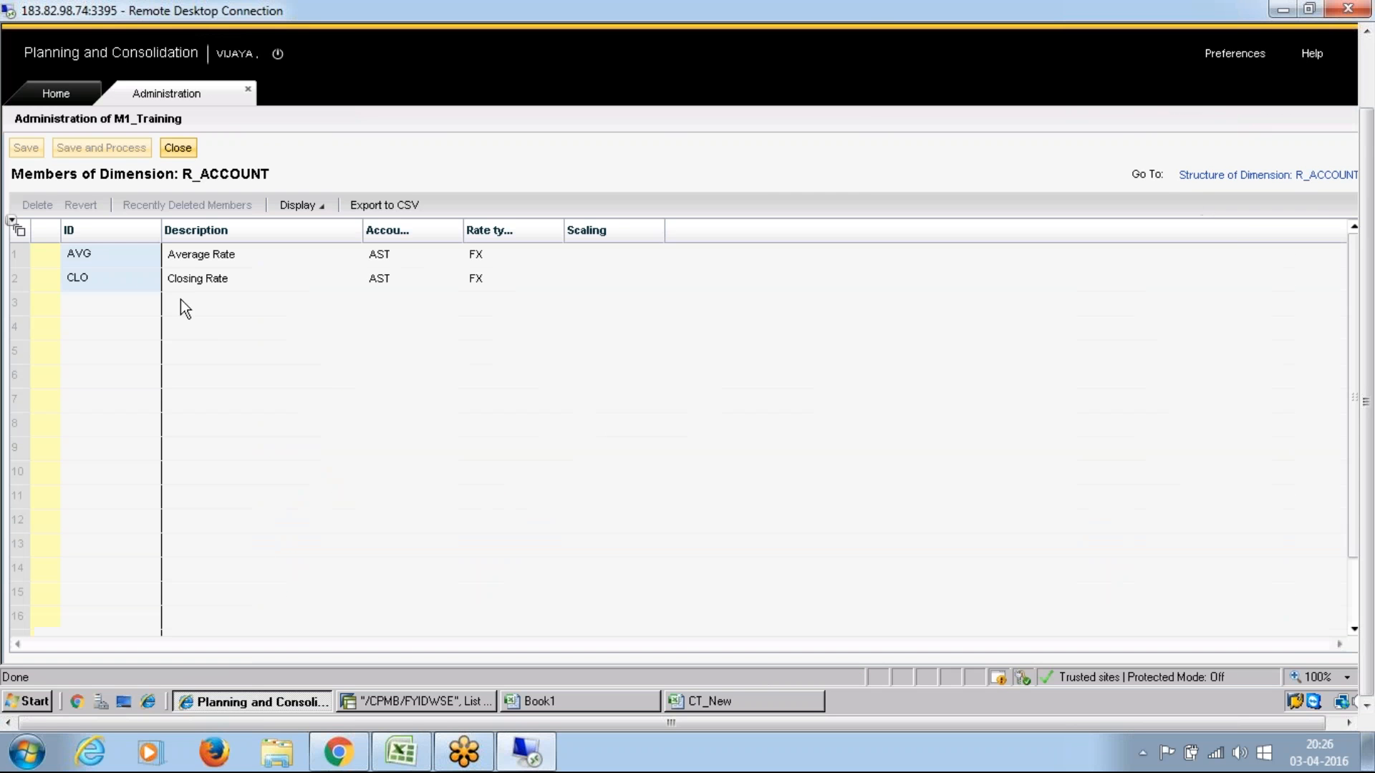
Step: Examine the AVG and CLO members of R_ACCOUNT and widen the rate type column to show its full heading
{"action": "left_click", "coordinate": [81, 255]}
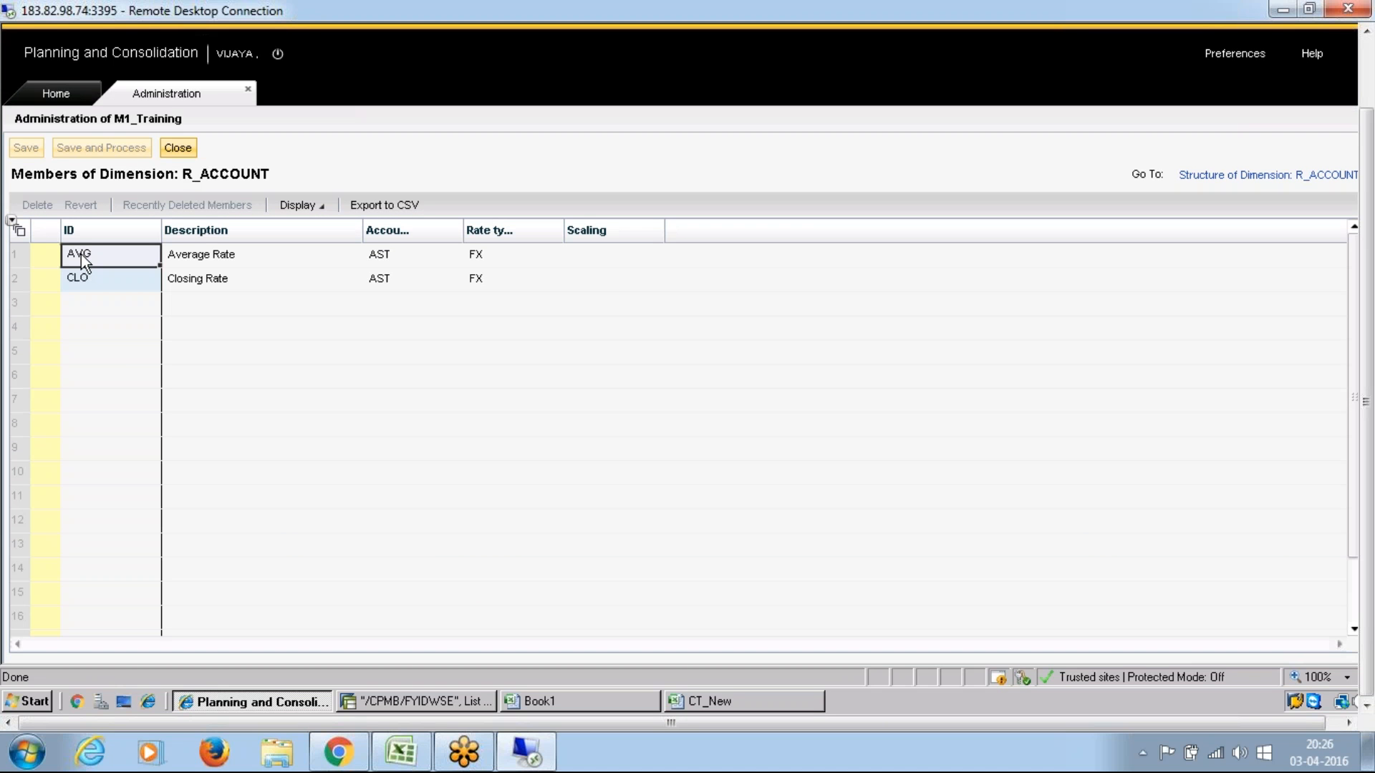
{"action": "left_click", "coordinate": [78, 282]}
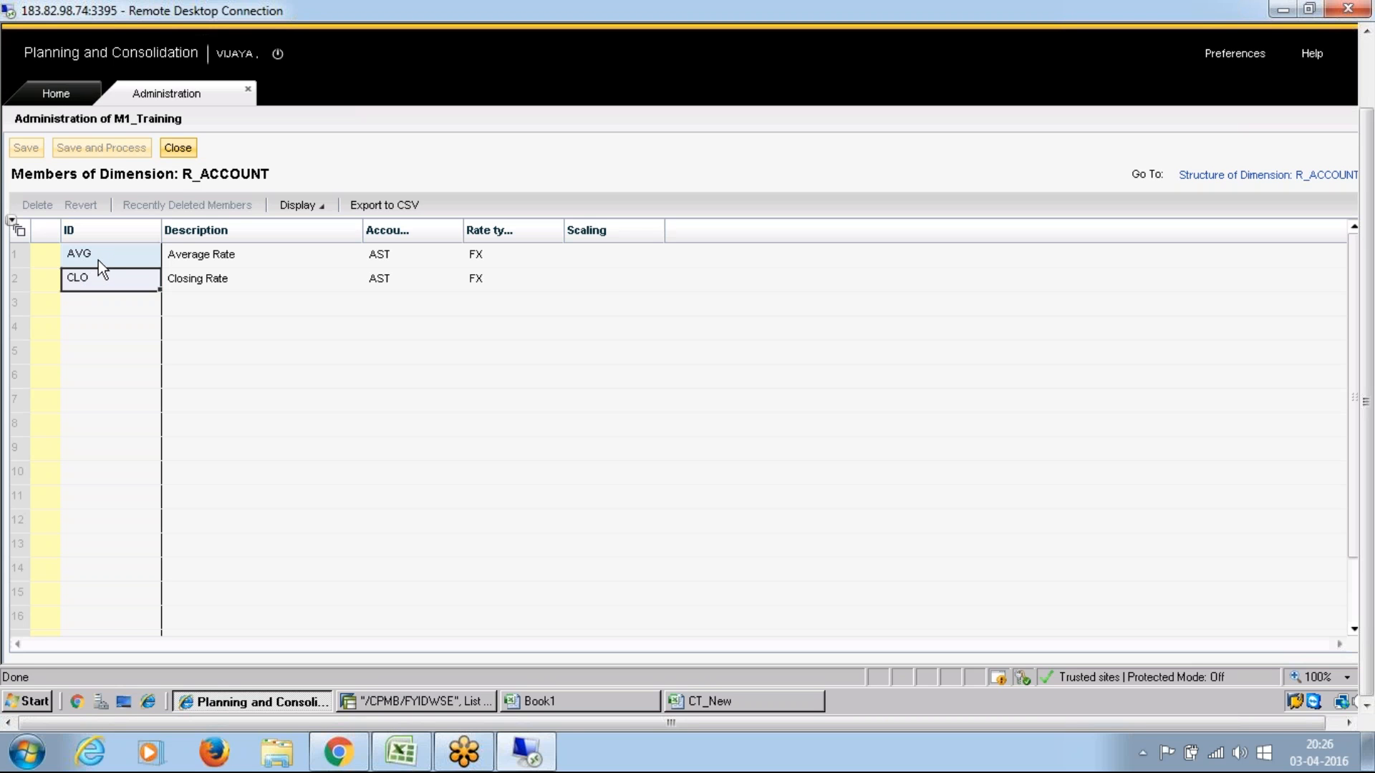
{"action": "left_click", "coordinate": [97, 259]}
{"action": "left_click", "coordinate": [101, 285]}
{"action": "left_click_drag", "start_coordinate": [609, 226], "coordinate": [655, 229]}
{"action": "left_click_drag", "start_coordinate": [564, 225], "coordinate": [667, 227]}
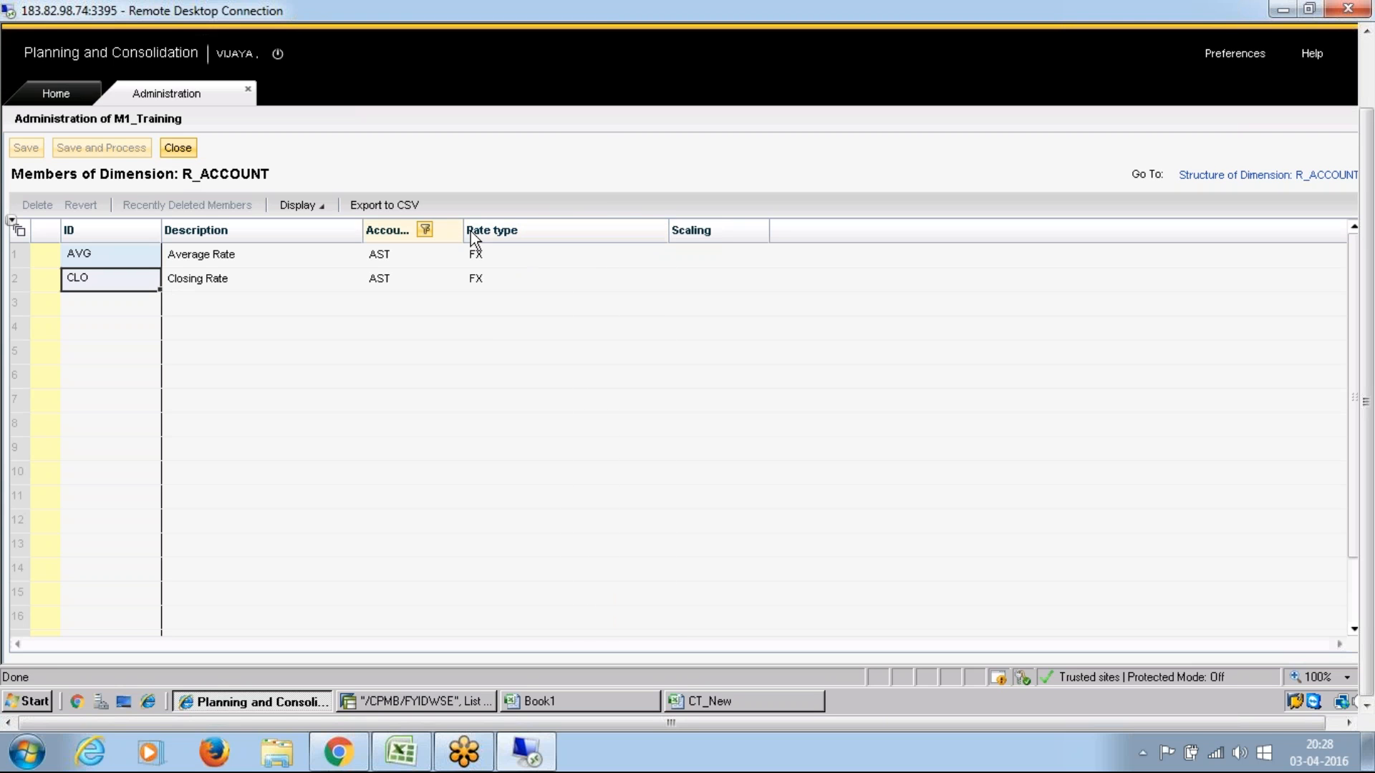
Step: Sort the R_ACCOUNT members by rate type, check the AVG member's rate type, and return to the dimensions list
{"action": "left_click", "coordinate": [487, 229]}
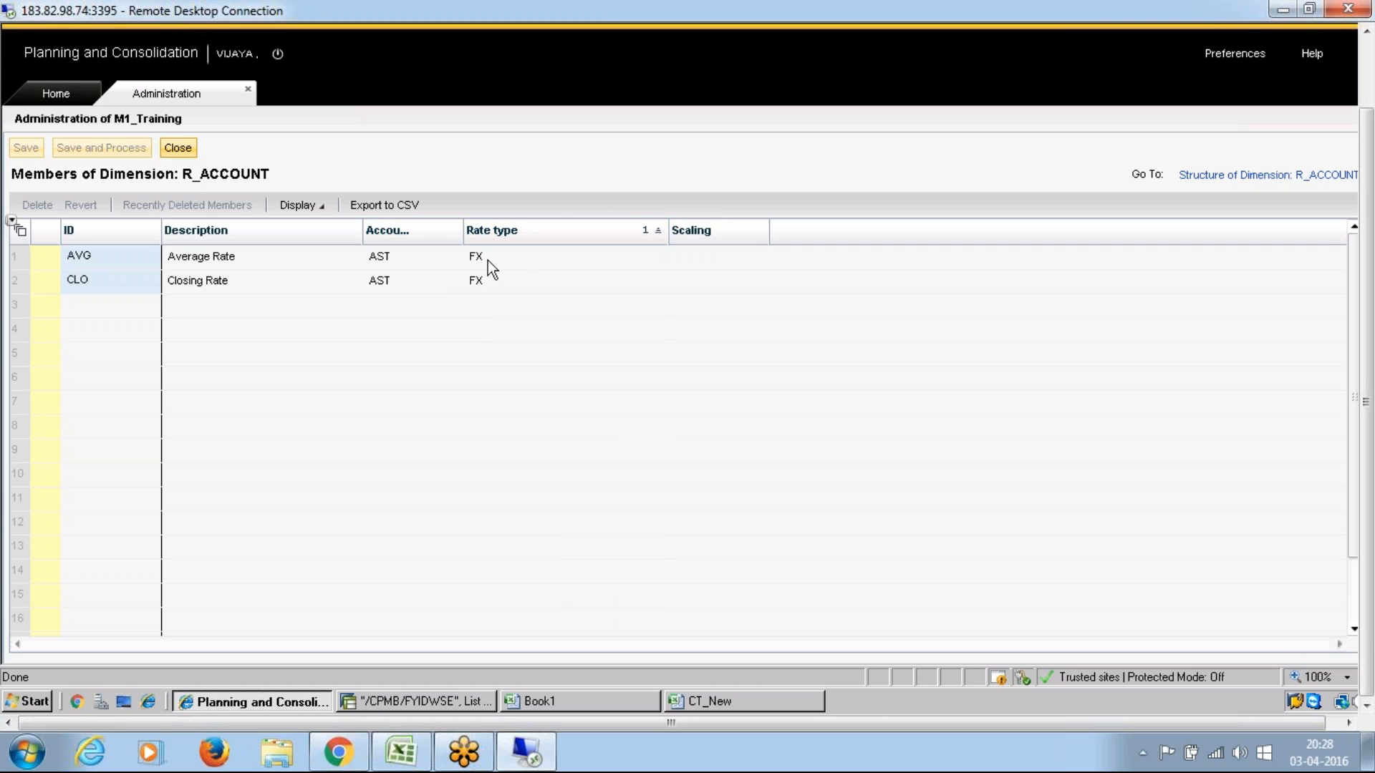
{"action": "left_click", "coordinate": [488, 261]}
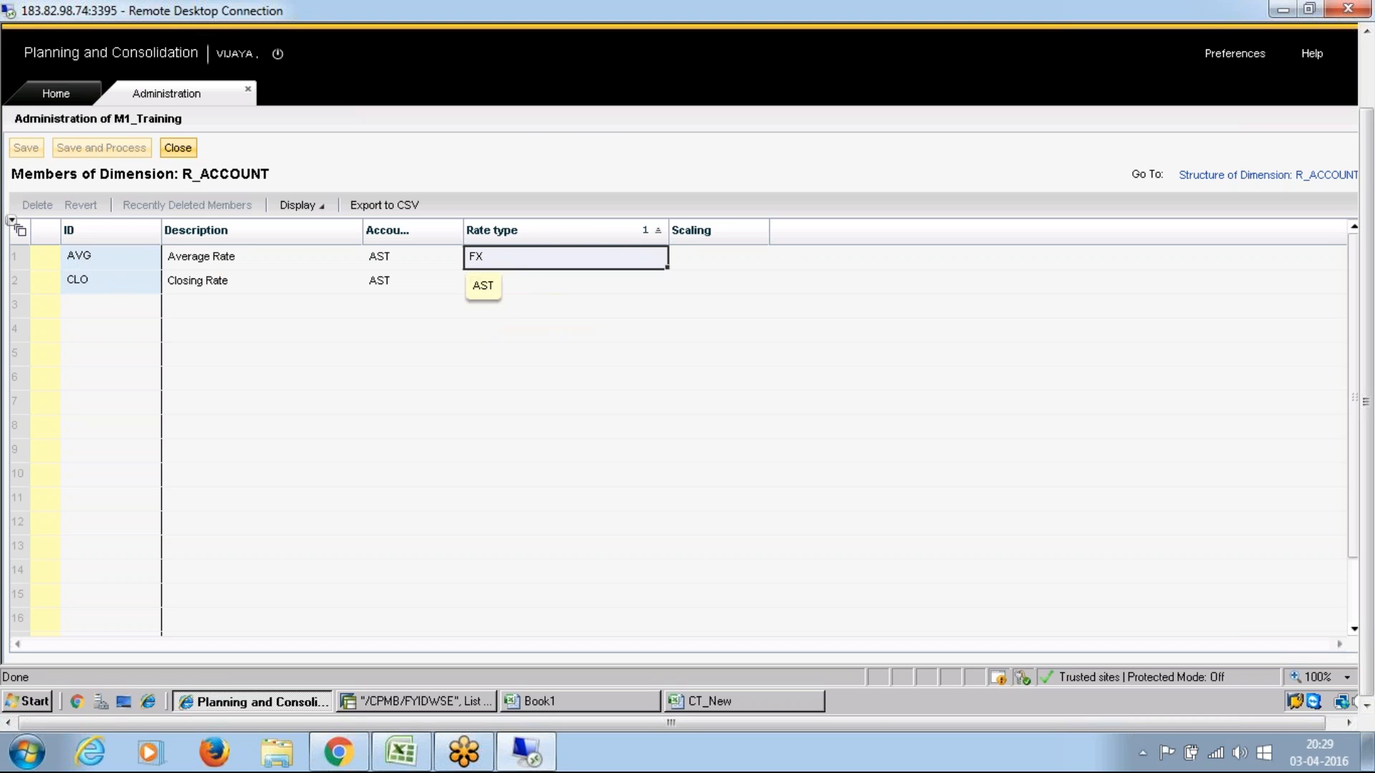
{"action": "left_click", "coordinate": [182, 147]}
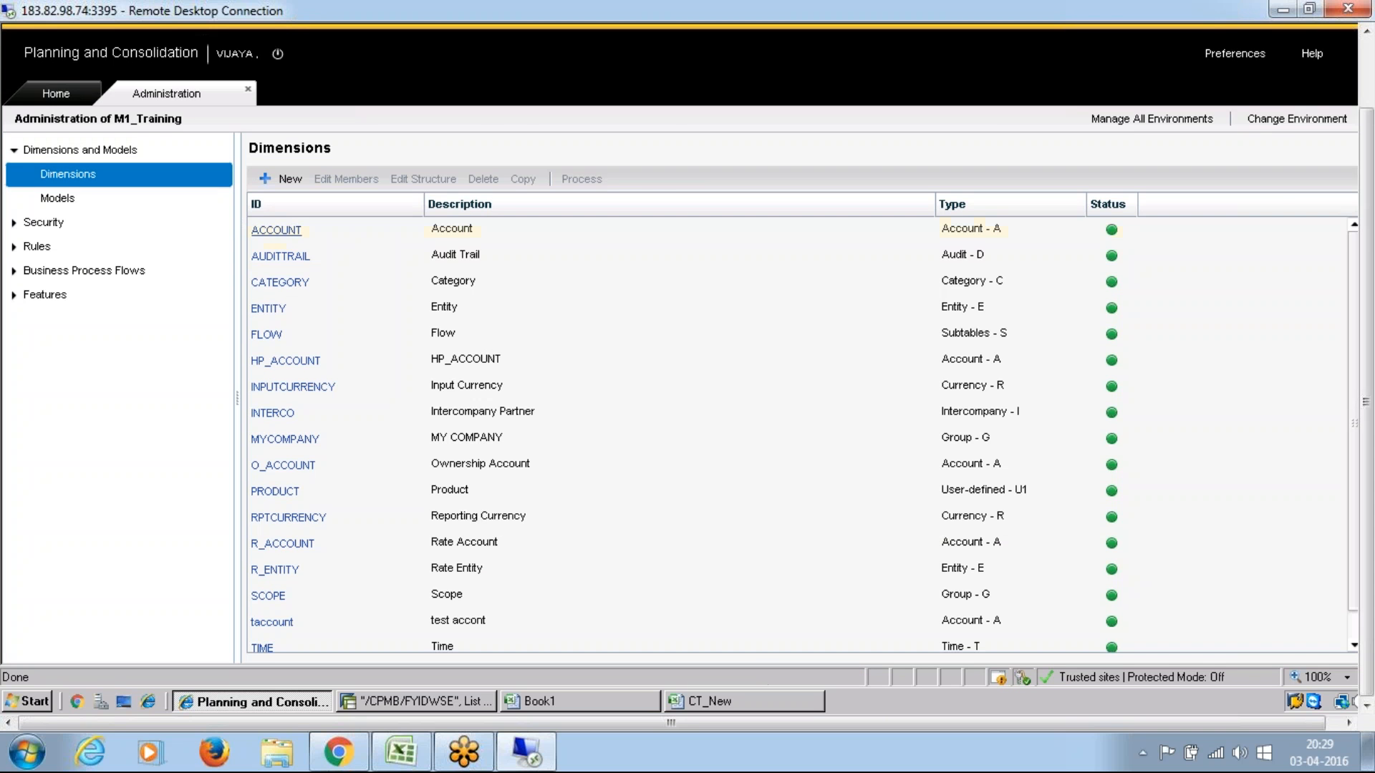
Step: Open the members of the ACCOUNT dimension and widen the rate type column to show its full heading
{"action": "left_click", "coordinate": [276, 230]}
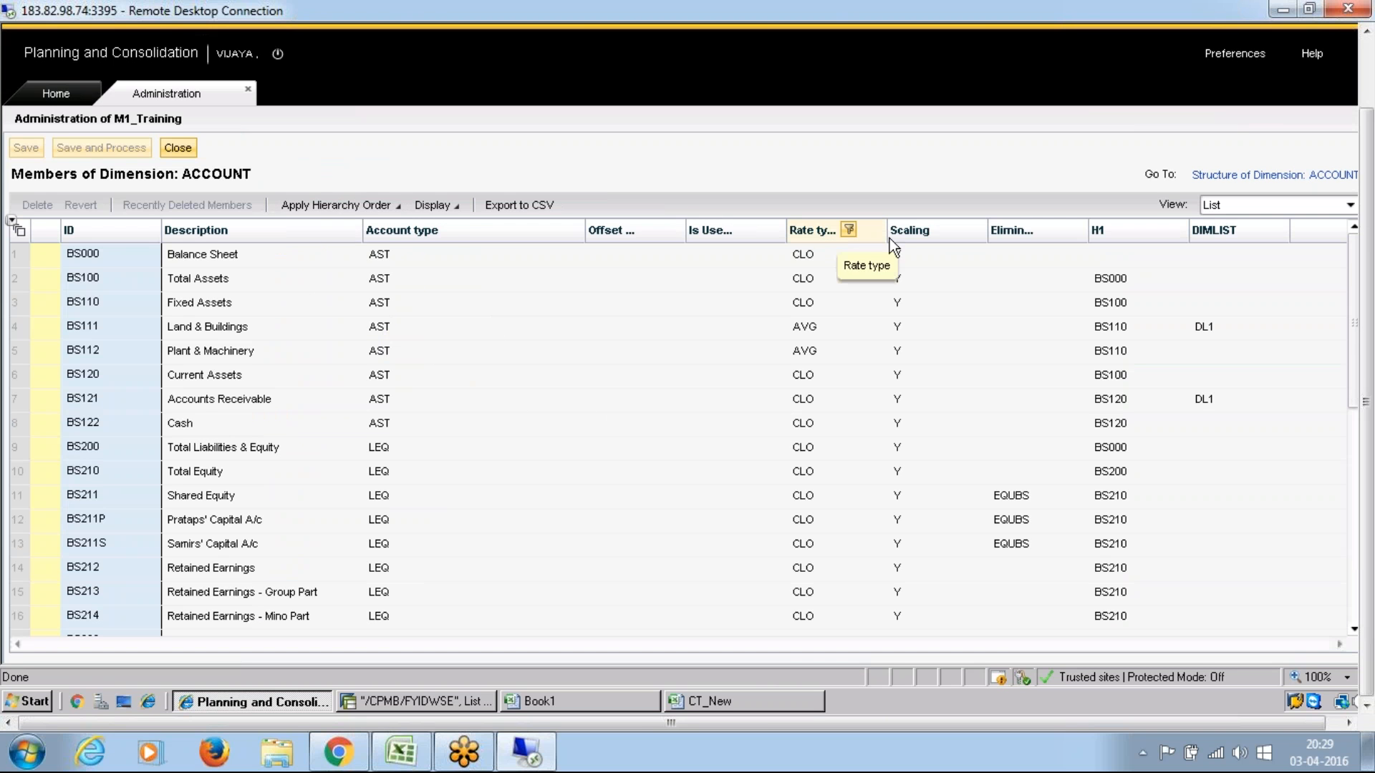
{"action": "left_click_drag", "start_coordinate": [887, 230], "coordinate": [960, 231]}
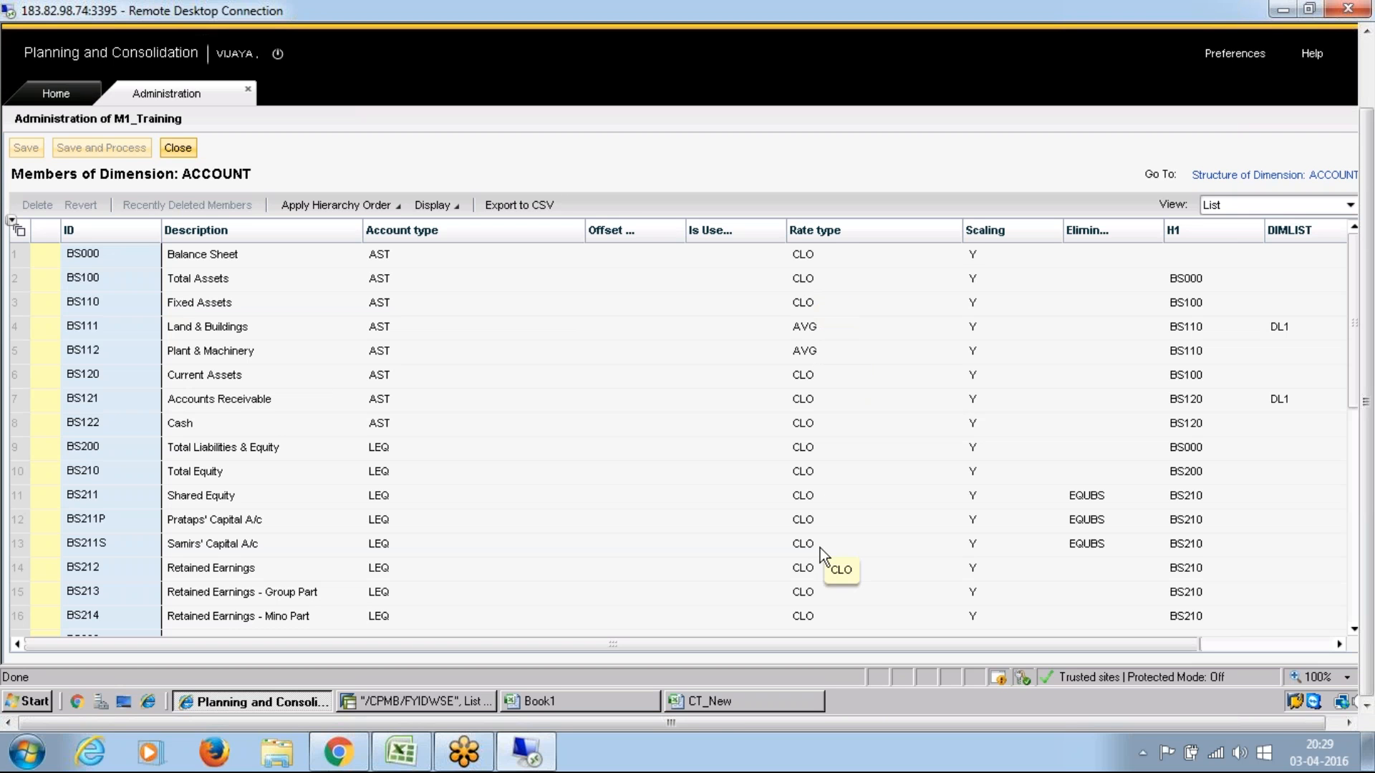
Step: Examine the rate types assigned to the balance sheet and profit and loss members of the ACCOUNT dimension
{"action": "key", "text": "Down"}
{"action": "key", "text": "Down"}
{"action": "key", "text": "Down"}
{"action": "left_click", "coordinate": [805, 536]}
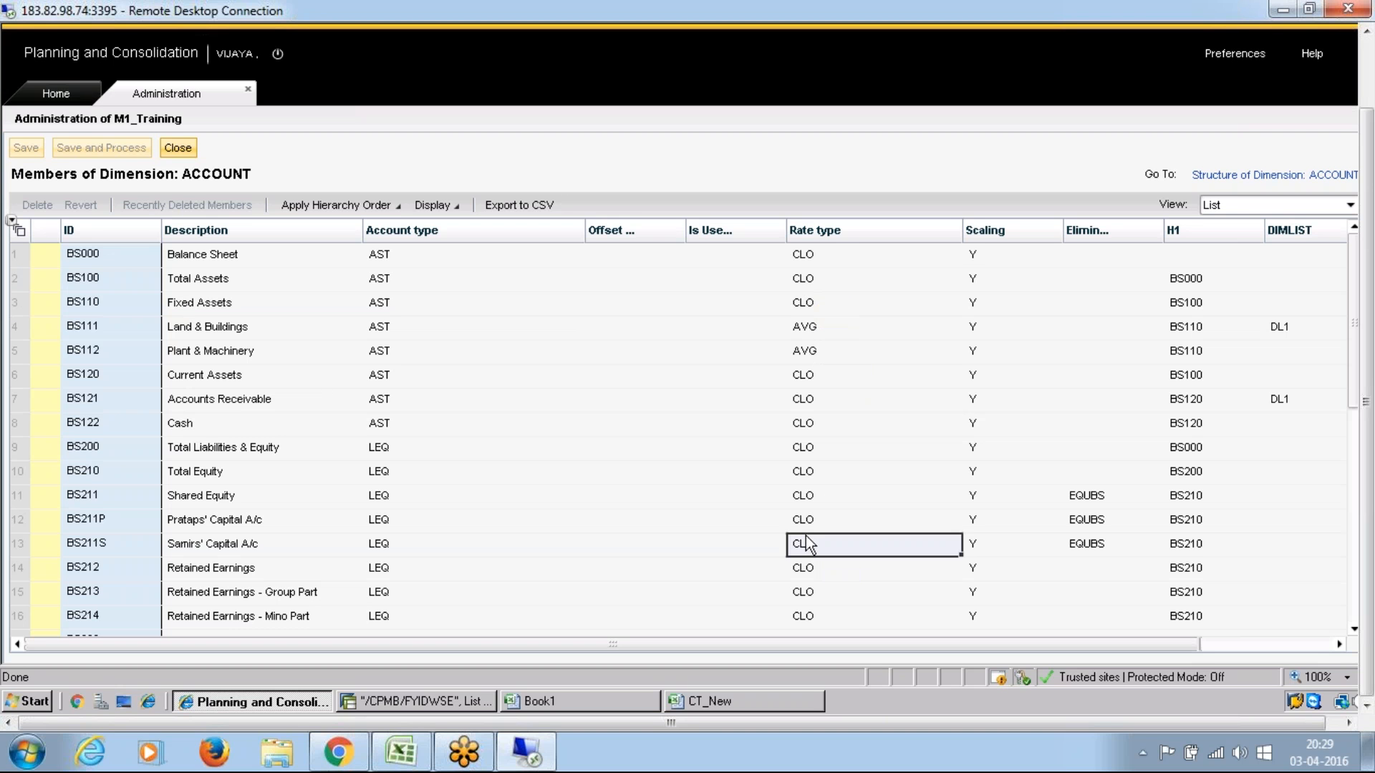
{"action": "key", "text": "Down"}
{"action": "key", "text": "Down"}
{"action": "key", "text": "Down"}
{"action": "key", "text": "Down"}
{"action": "key", "text": "Down"}
{"action": "key", "text": "Down"}
{"action": "key", "text": "Down"}
{"action": "key", "text": "Down"}
{"action": "key", "text": "Down"}
{"action": "key", "text": "Down"}
{"action": "key", "text": "Down"}
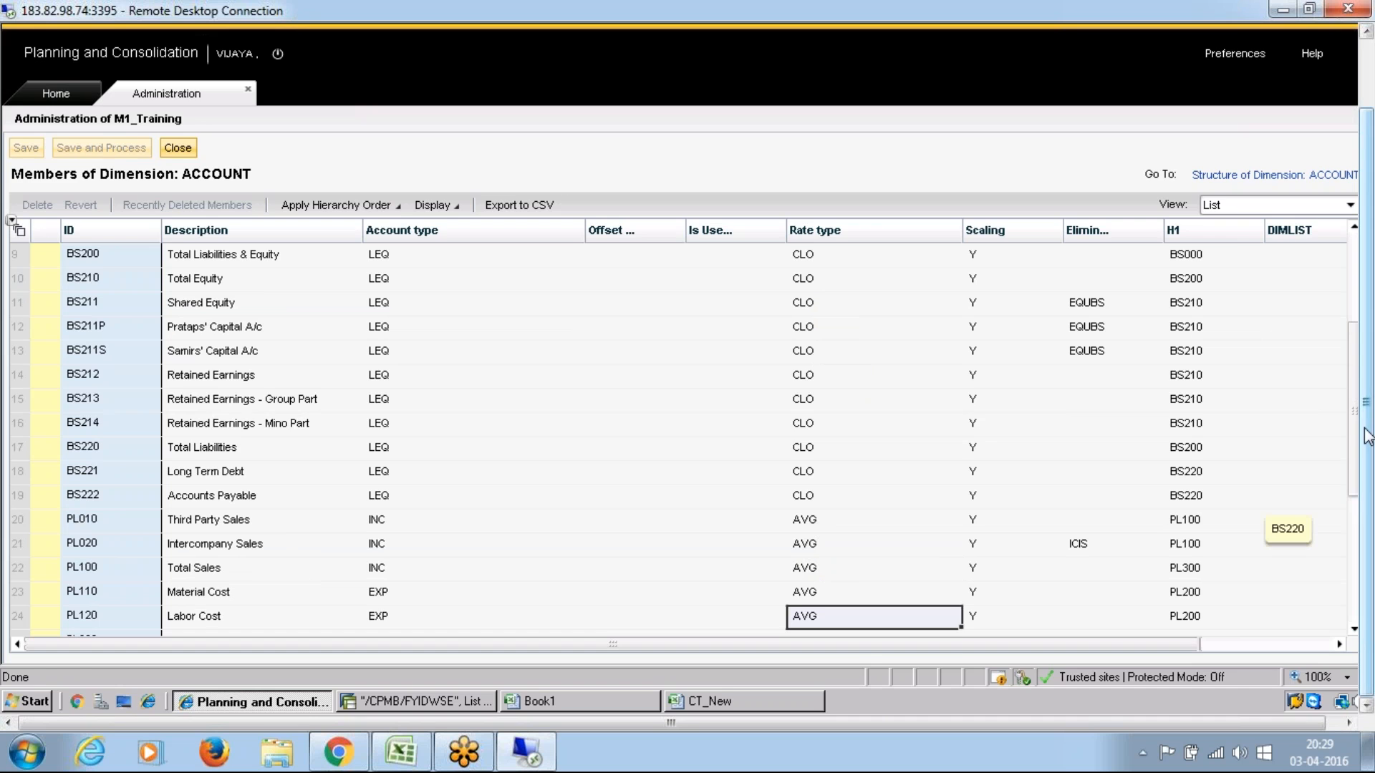
{"action": "key", "text": "F11"}
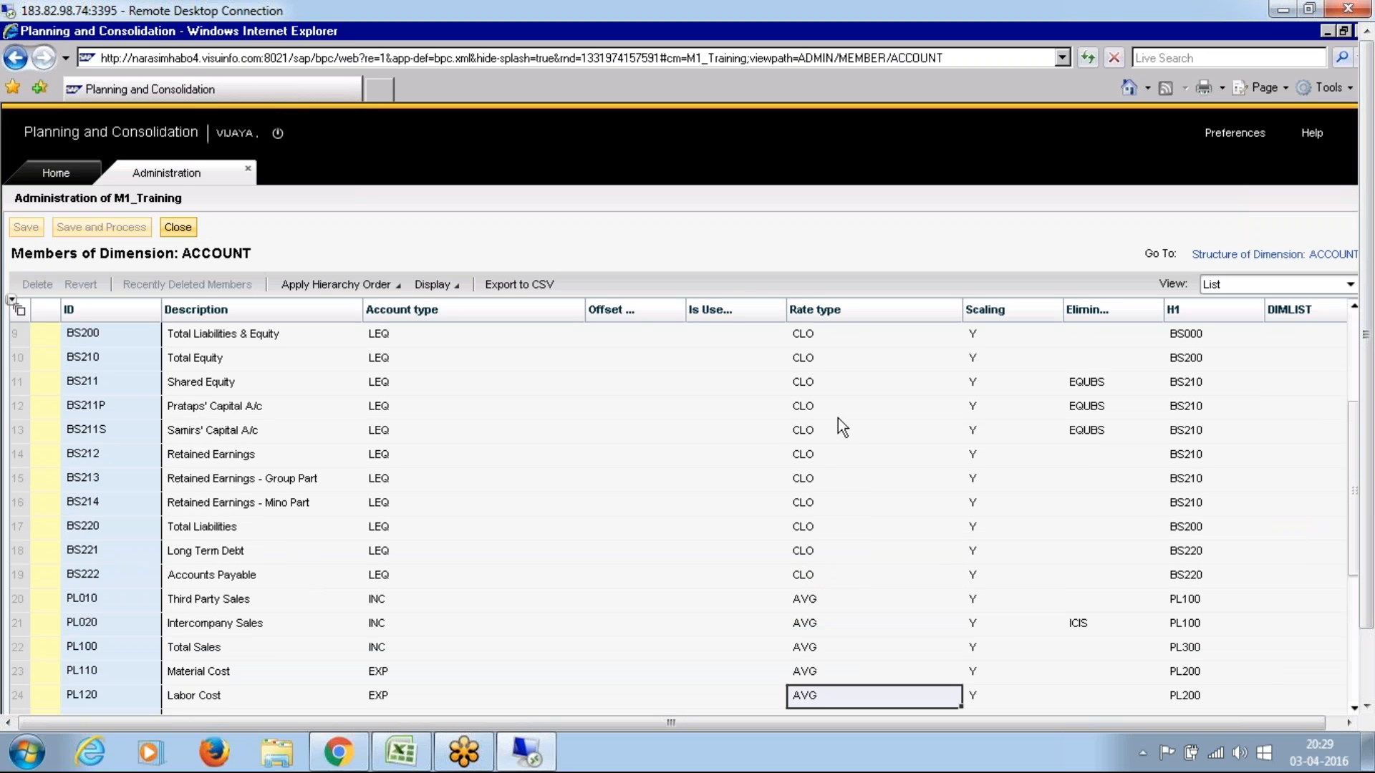
{"action": "left_click", "coordinate": [815, 504]}
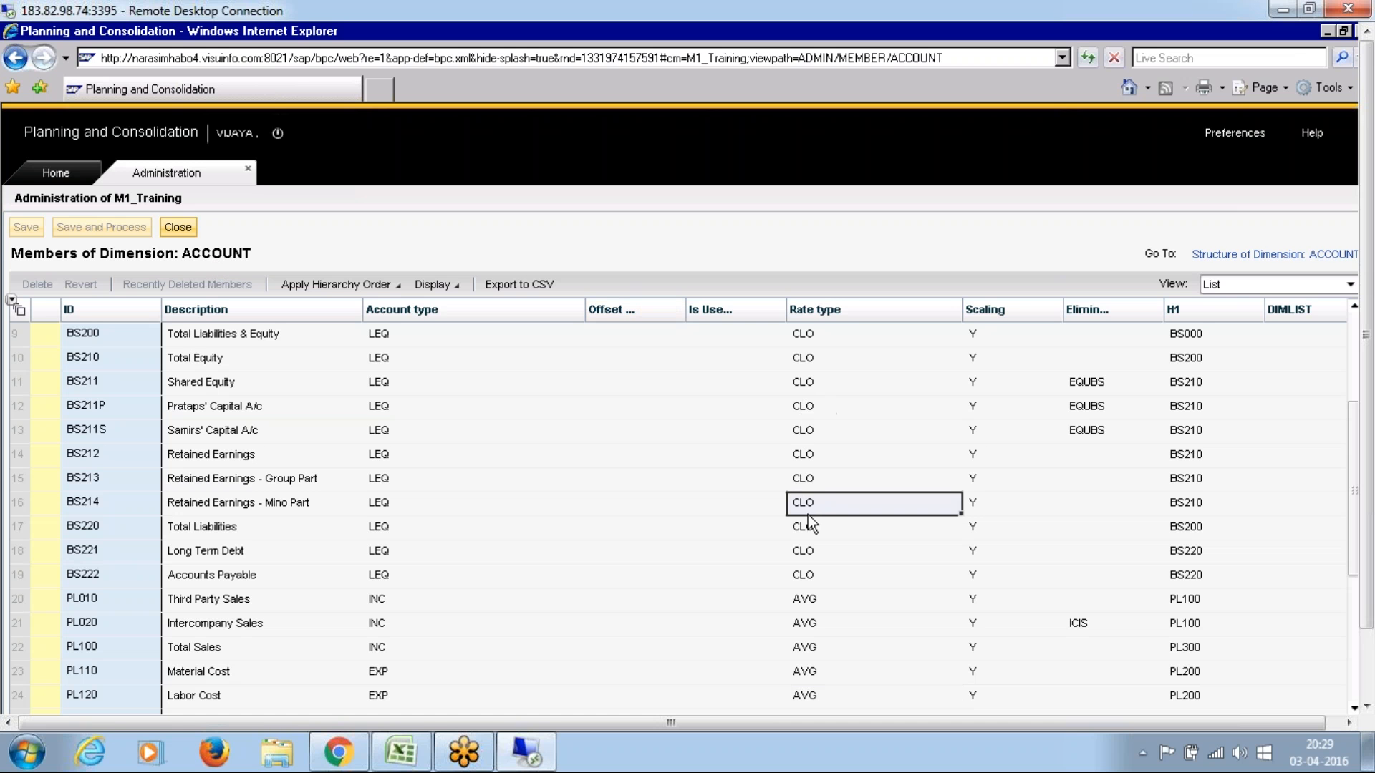
Step: Close the ACCOUNT members, recheck the AVG and CLO members of R_ACCOUNT, and return to the dimensions list
{"action": "left_click", "coordinate": [178, 226]}
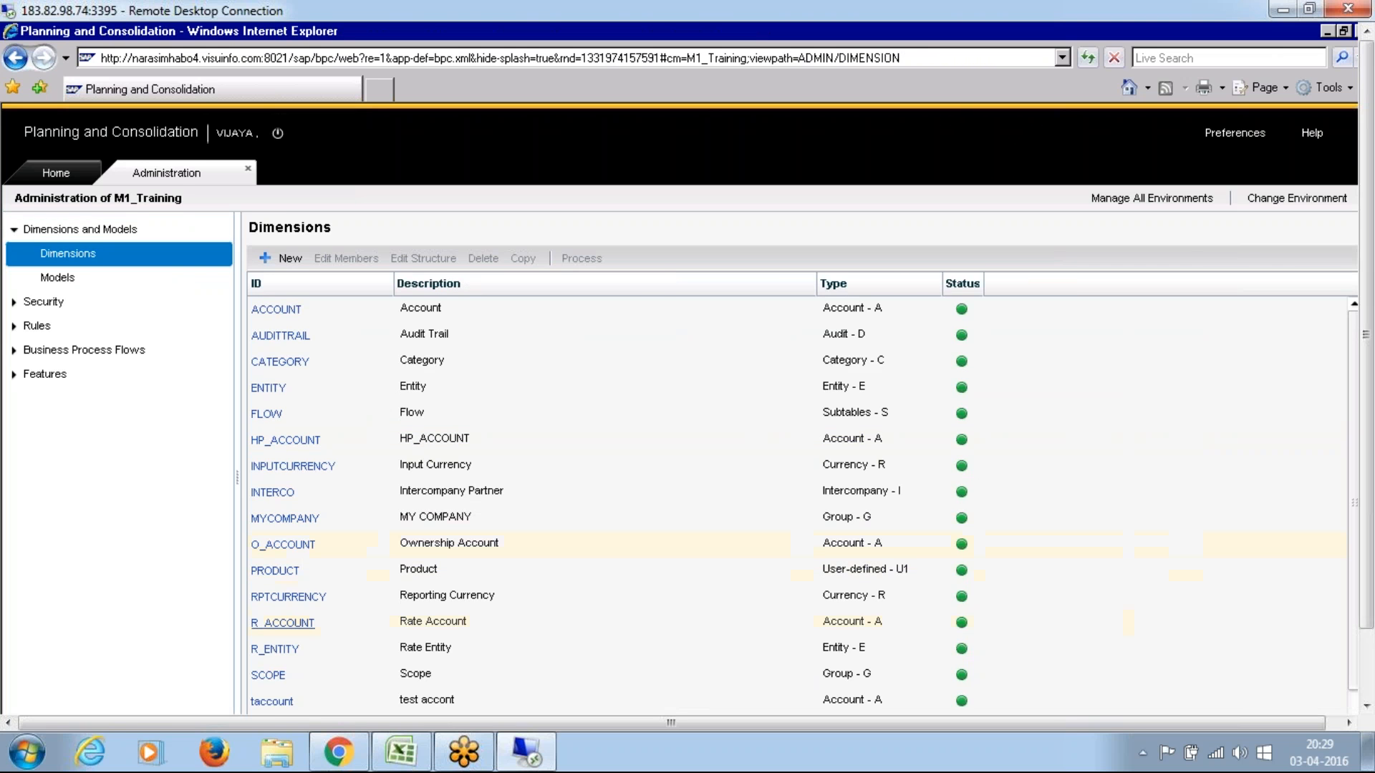
{"action": "left_click", "coordinate": [290, 629]}
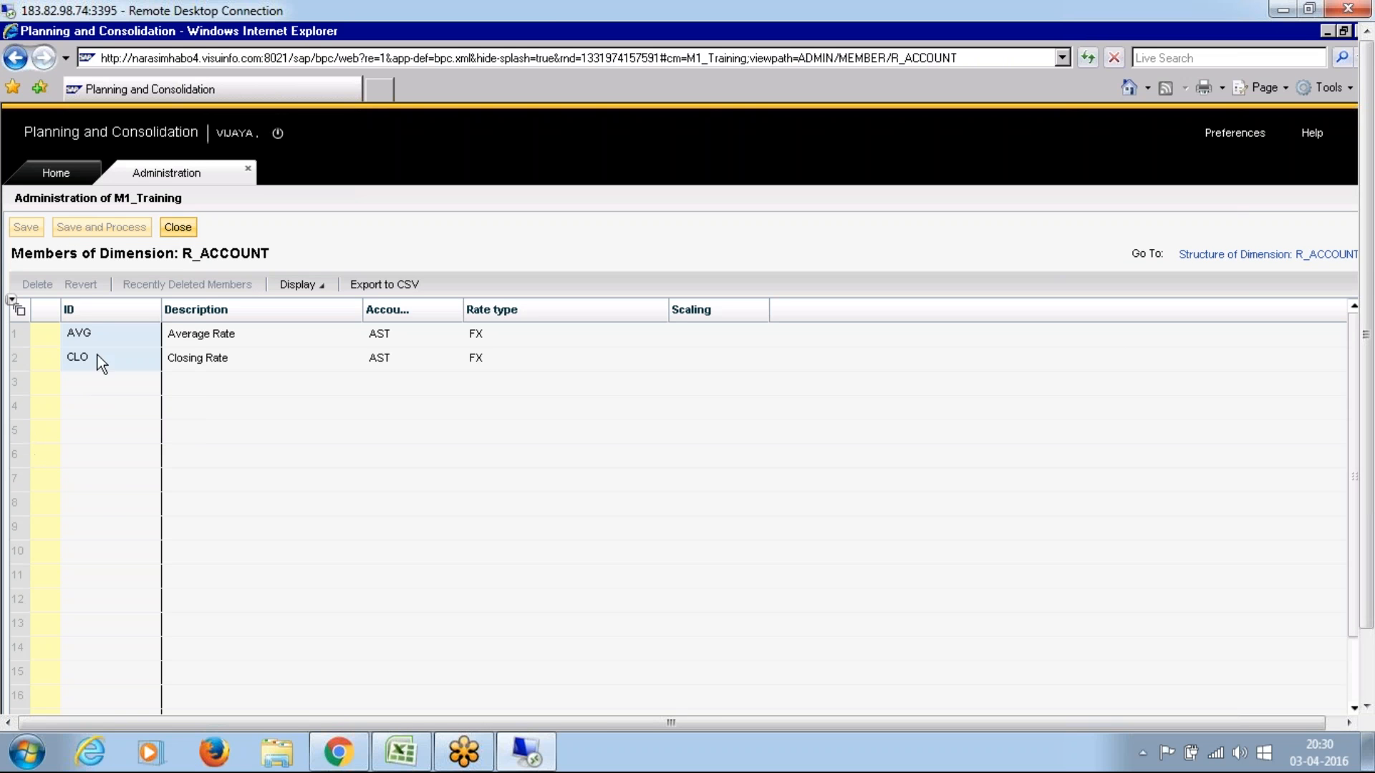
{"action": "left_click", "coordinate": [179, 227]}
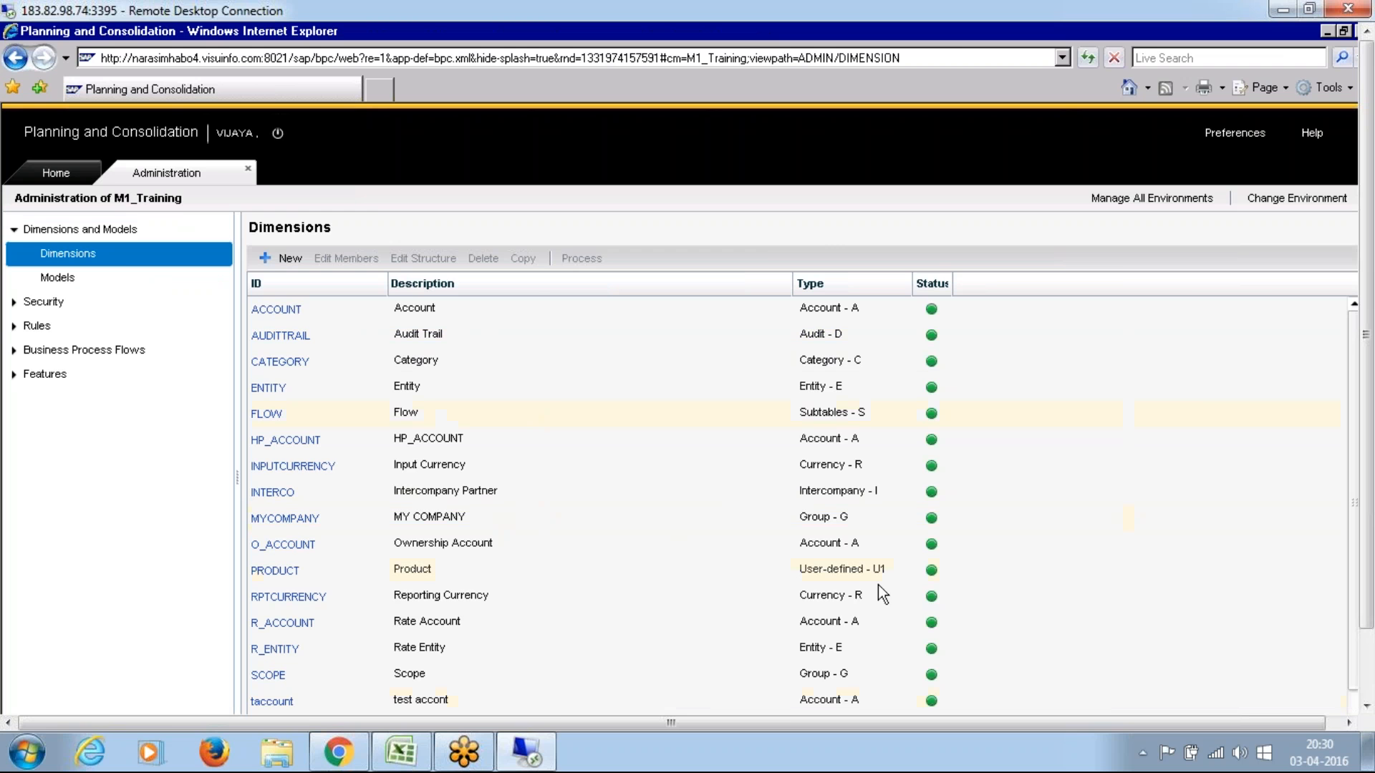
Step: Switch to the Excel notes, select the Audittrail entry in the currency translation list, and return to the remote session
{"action": "left_click", "coordinate": [398, 751]}
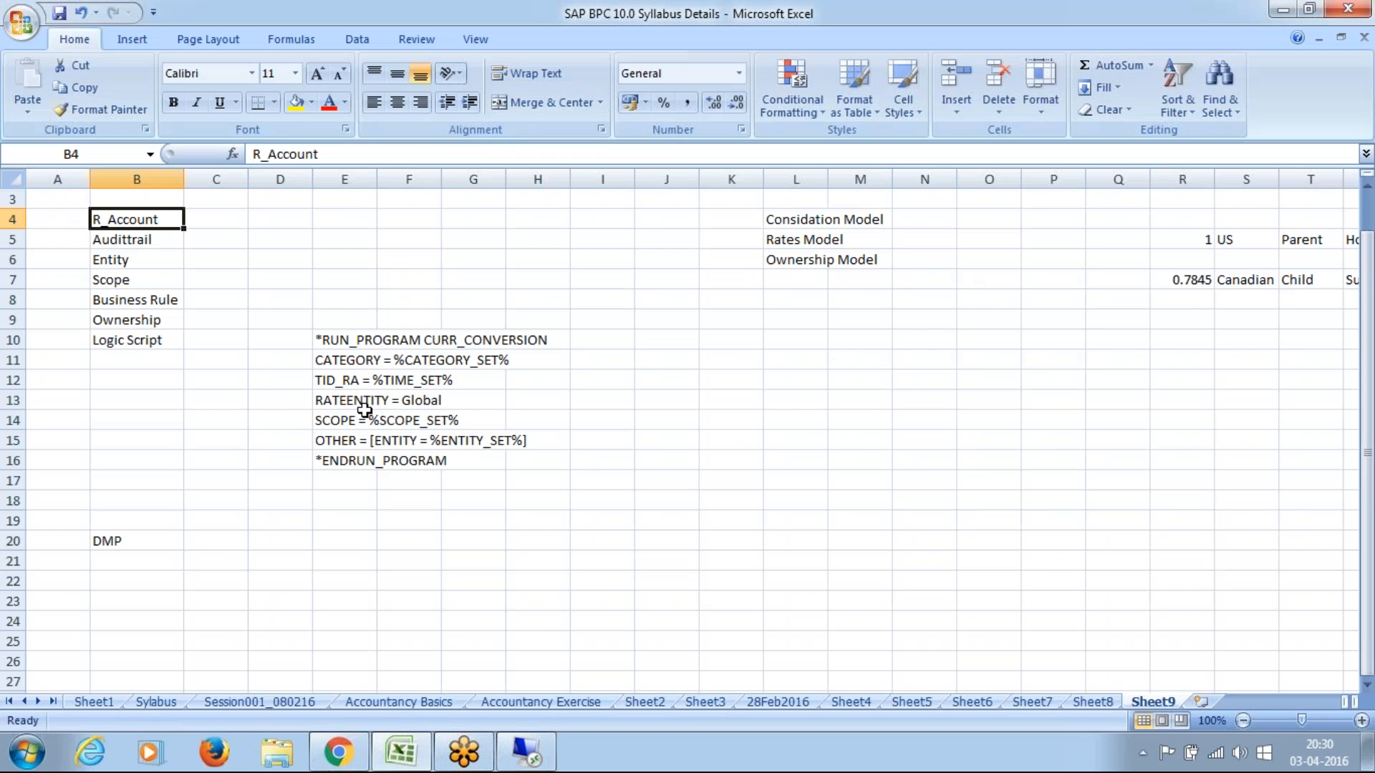
{"action": "left_click", "coordinate": [142, 239]}
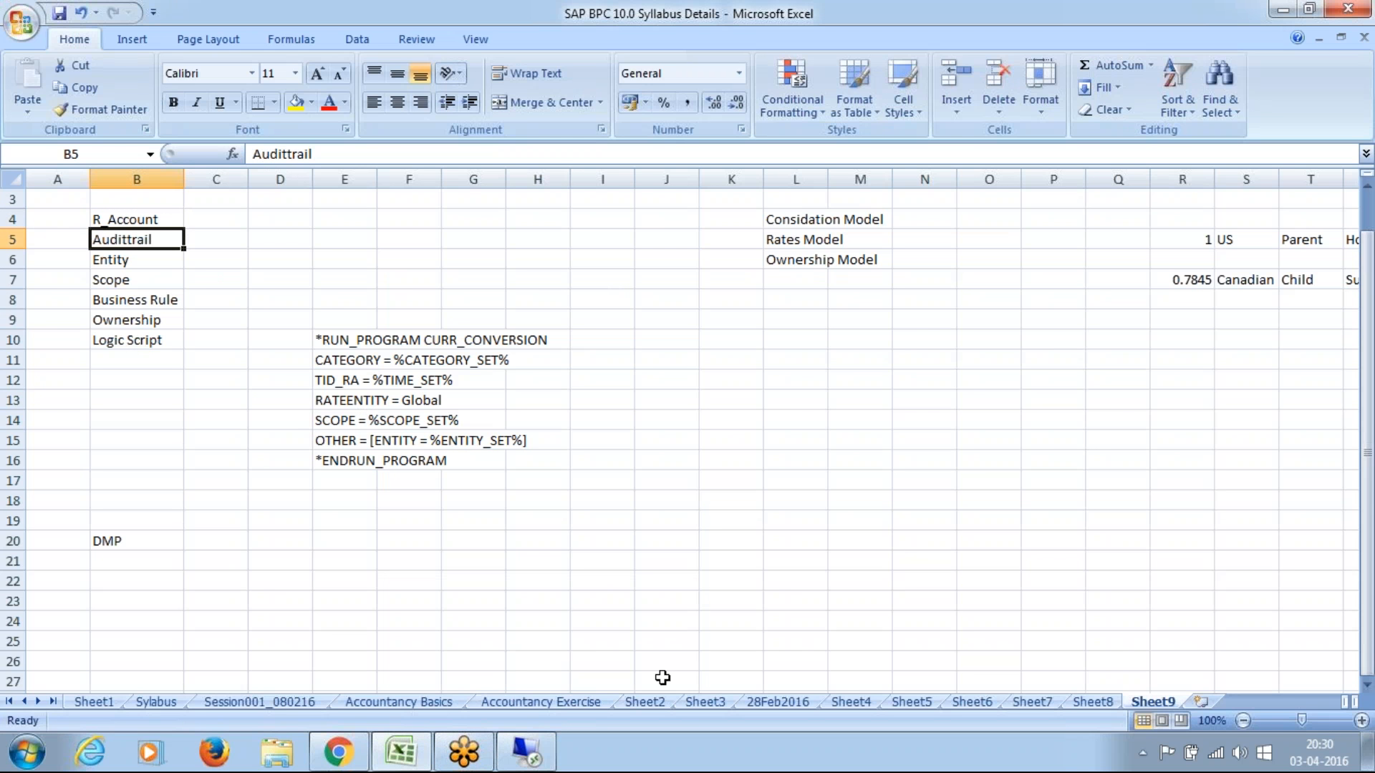
{"action": "left_click", "coordinate": [538, 753]}
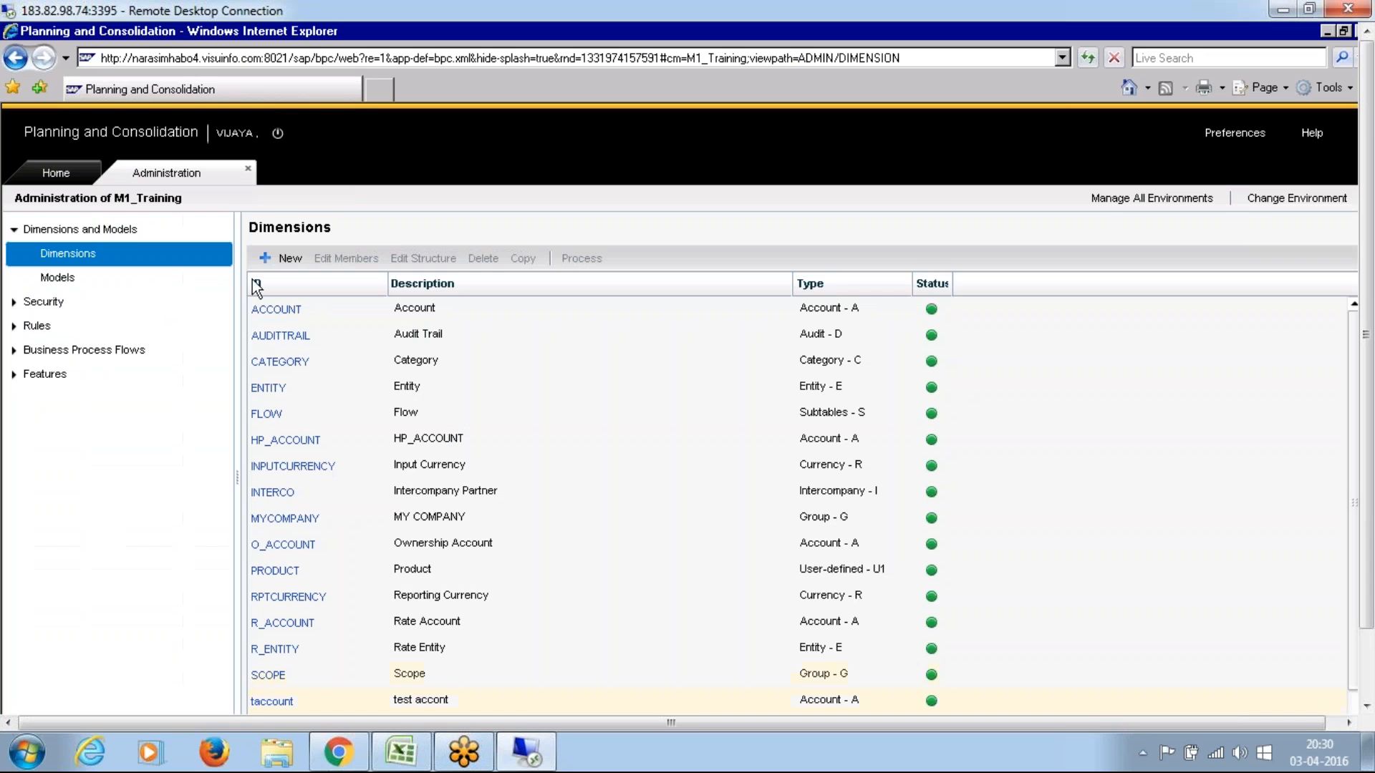
Step: Open the AUDITTRAIL dimension's members, widen the data source type column to review its values, and close the member list
{"action": "left_click", "coordinate": [289, 338]}
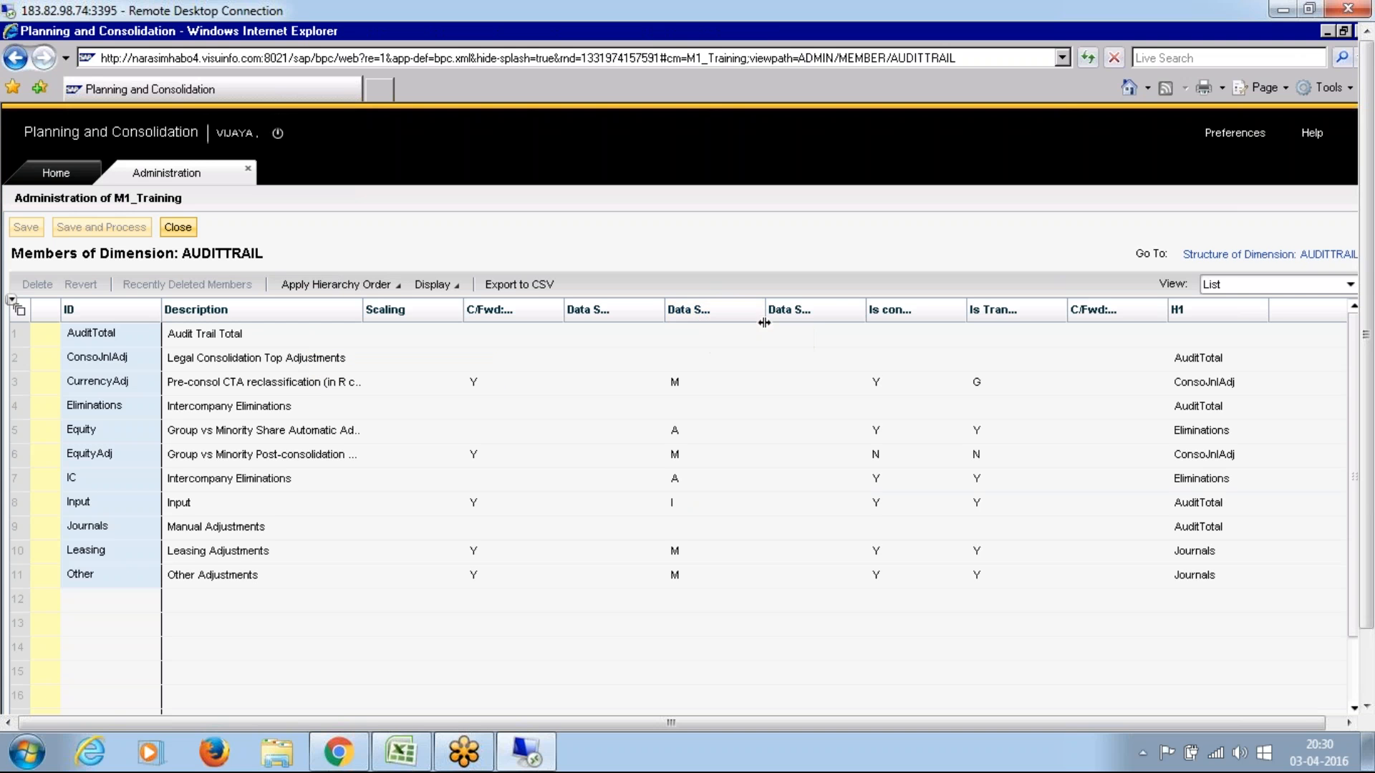
{"action": "left_click_drag", "start_coordinate": [764, 307], "coordinate": [808, 308]}
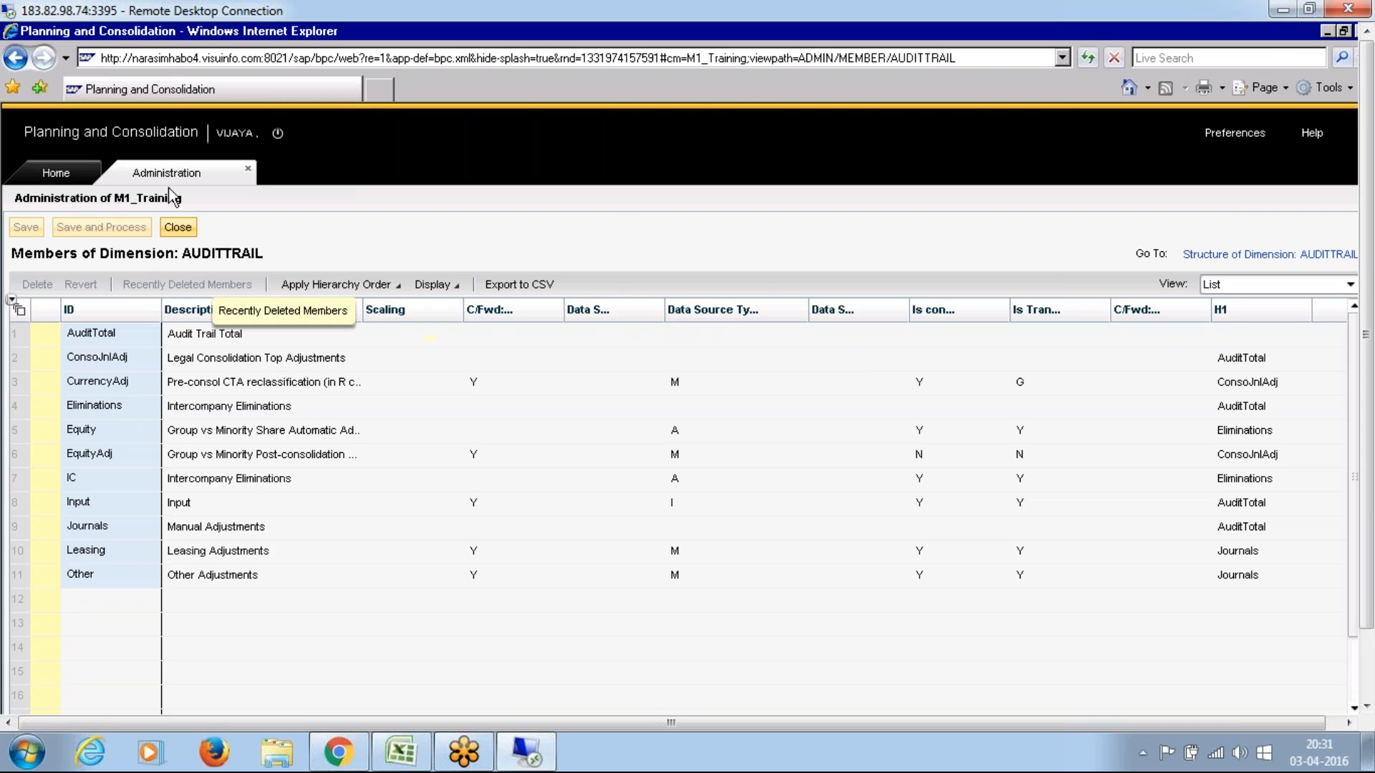
{"action": "left_click", "coordinate": [179, 226]}
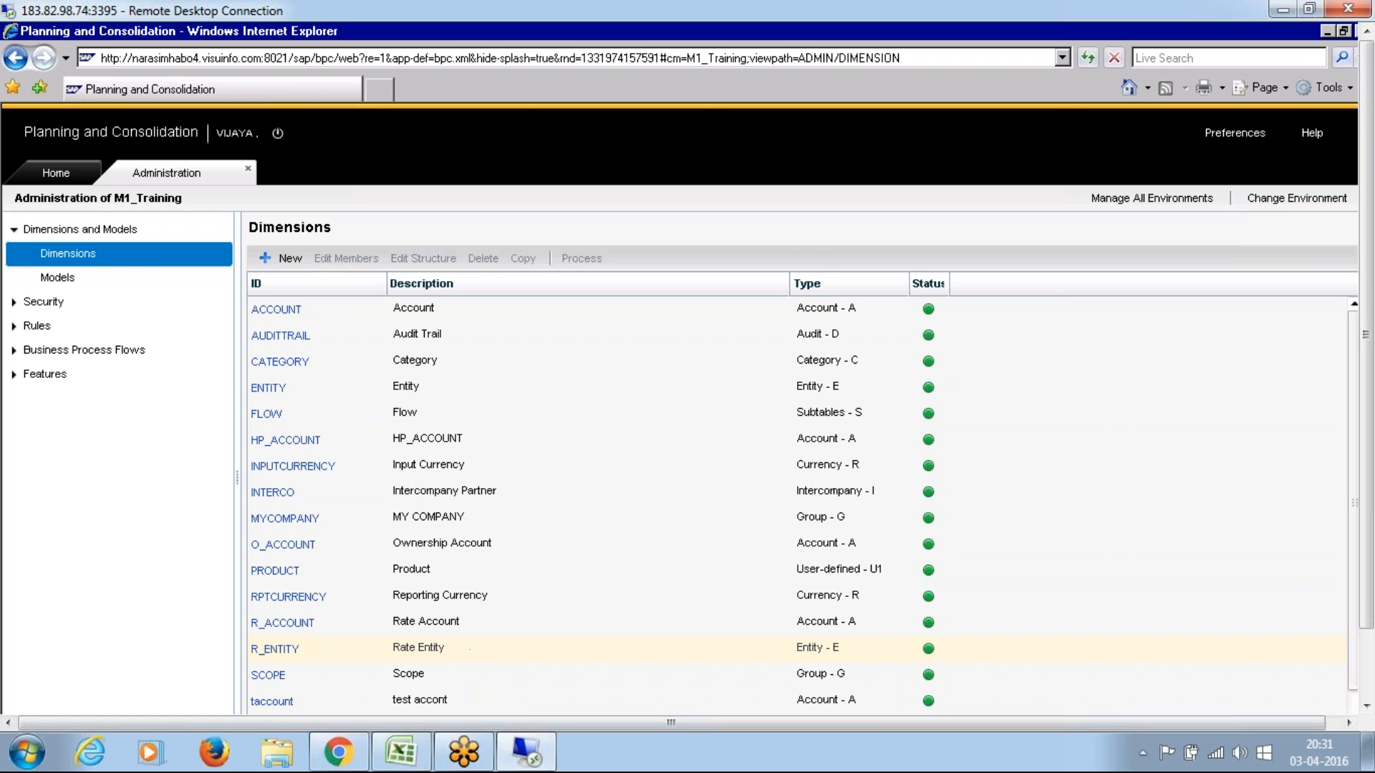
Step: Switch to the Excel notes, select the Entity entry in the currency translation list, and return to the remote session
{"action": "left_click", "coordinate": [405, 751]}
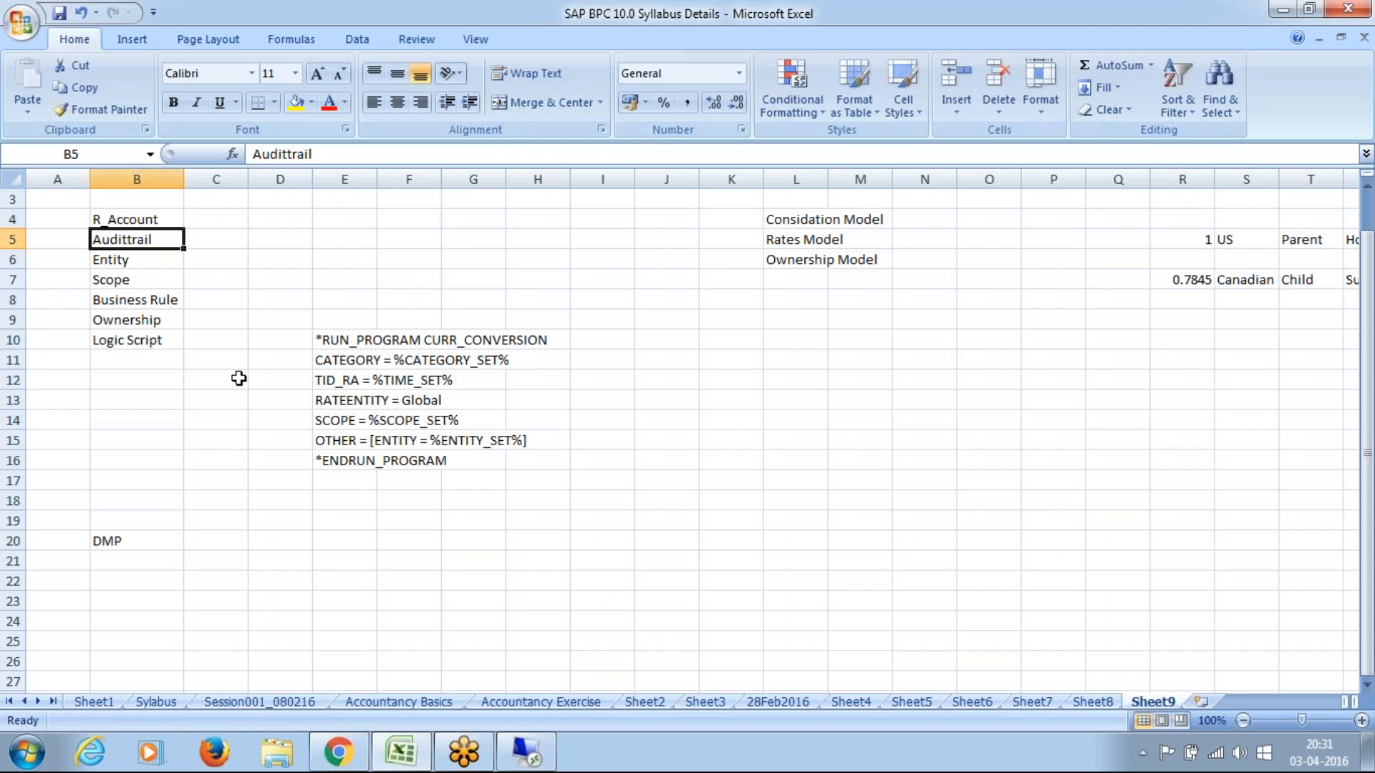
{"action": "left_click", "coordinate": [152, 252]}
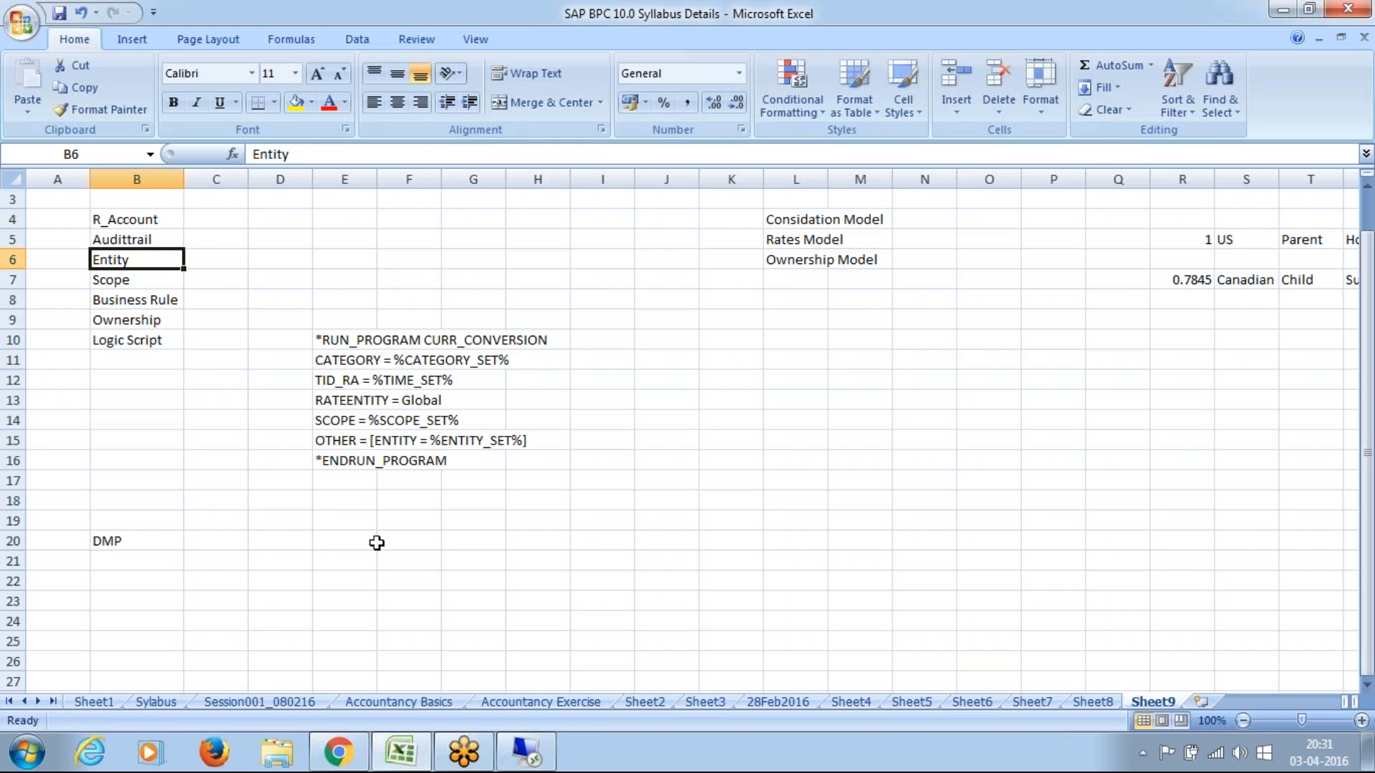
{"action": "left_click", "coordinate": [526, 757]}
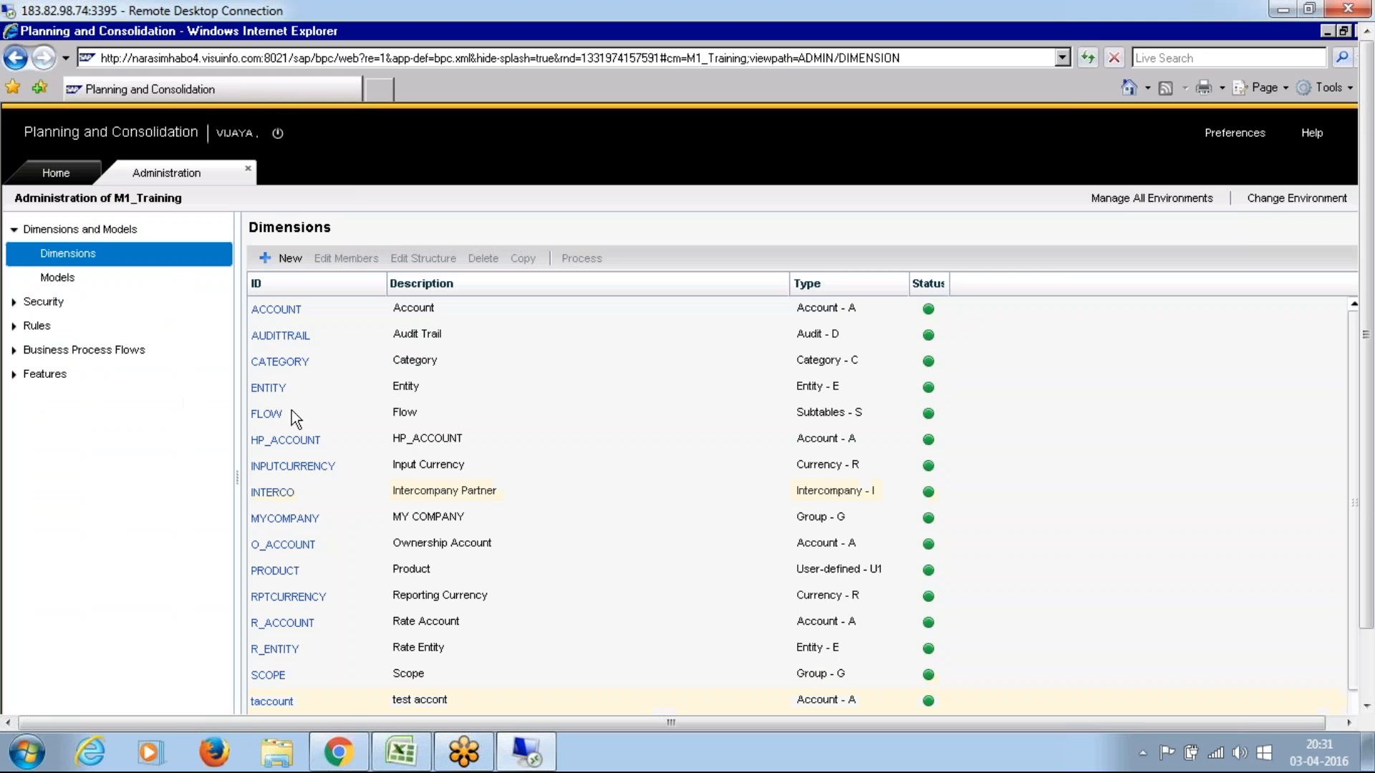
Step: Open the ENTITY dimension's members and widen the Translation Rules Set column to examine the entities' translation setup
{"action": "left_click", "coordinate": [271, 390]}
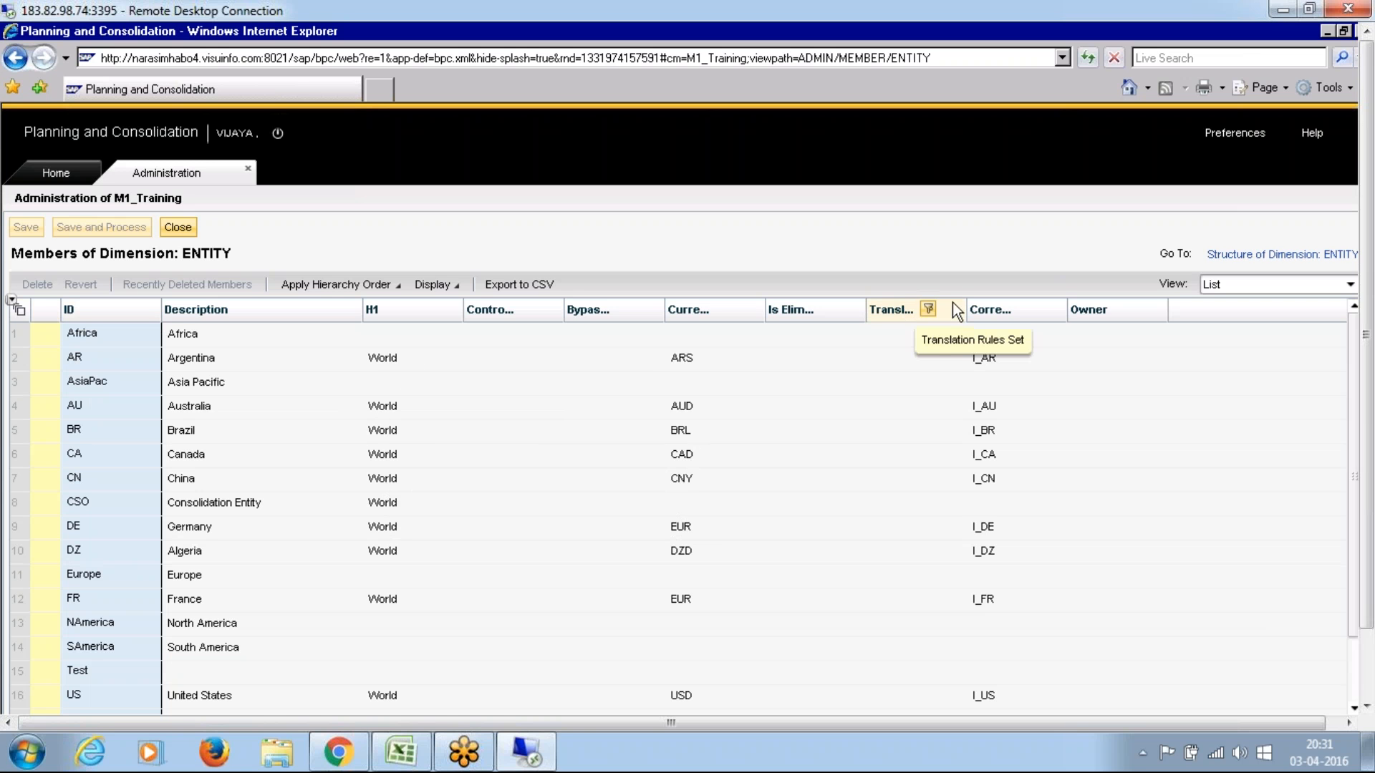
{"action": "left_click_drag", "start_coordinate": [967, 309], "coordinate": [1048, 314]}
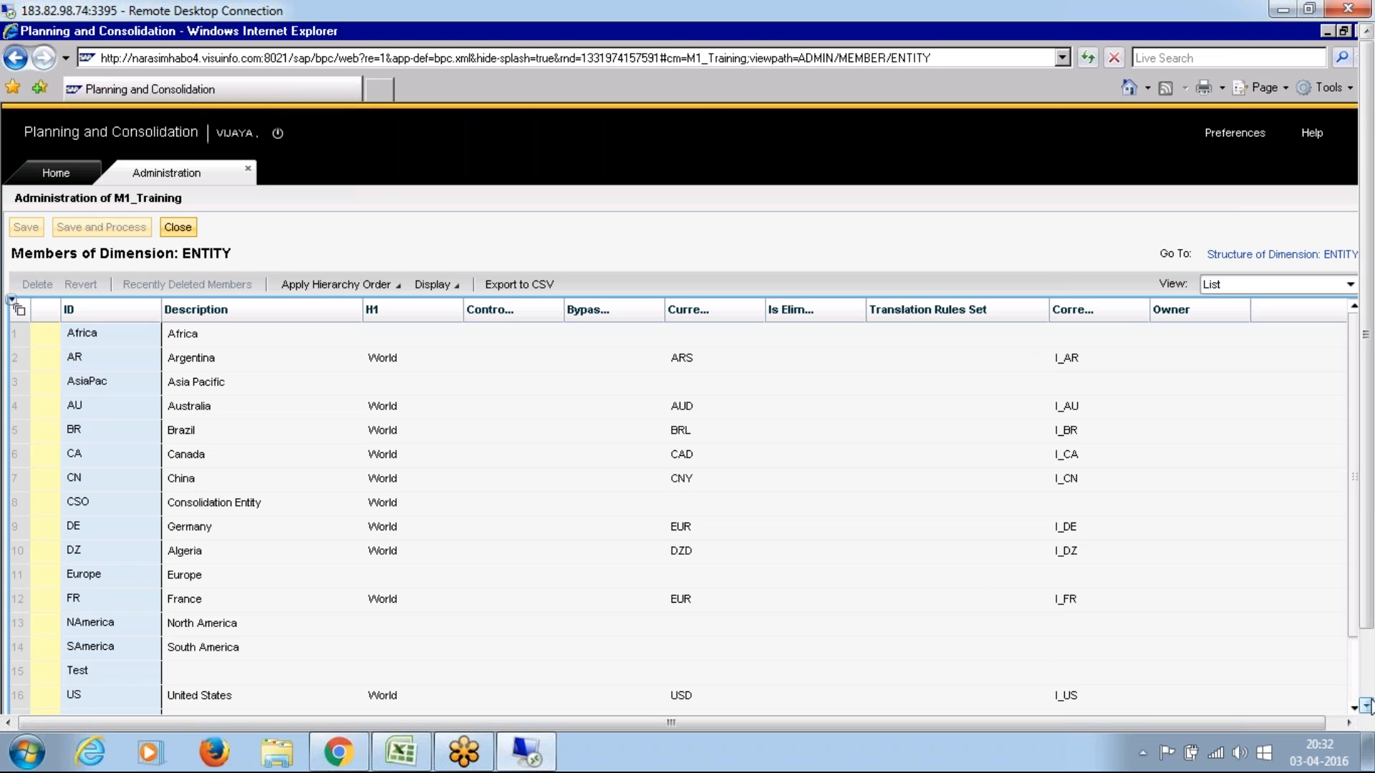
{"action": "left_click", "coordinate": [1366, 705]}
{"action": "left_click", "coordinate": [1366, 705]}
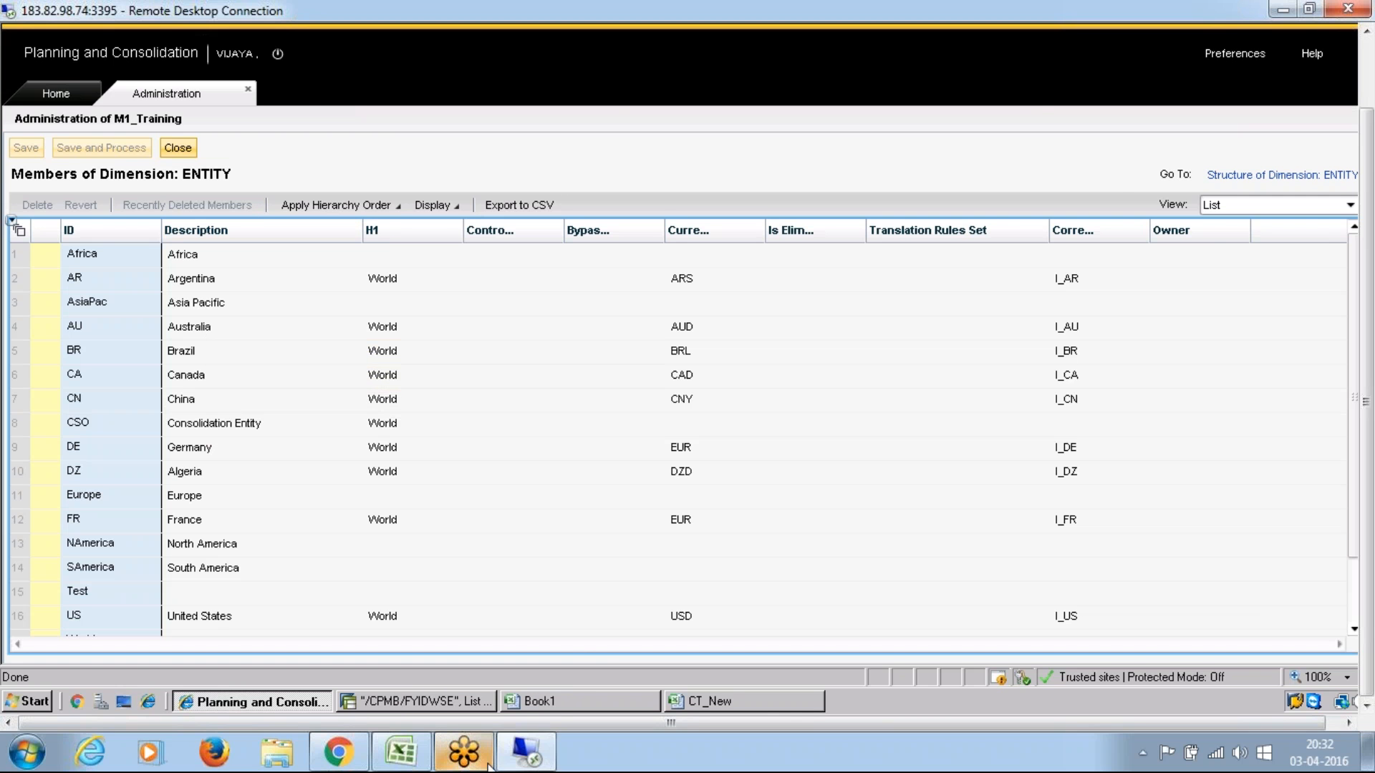
Step: Switch to the Excel notes, select the Scope entry in the currency translation list, and return to the remote session
{"action": "left_click", "coordinate": [400, 751]}
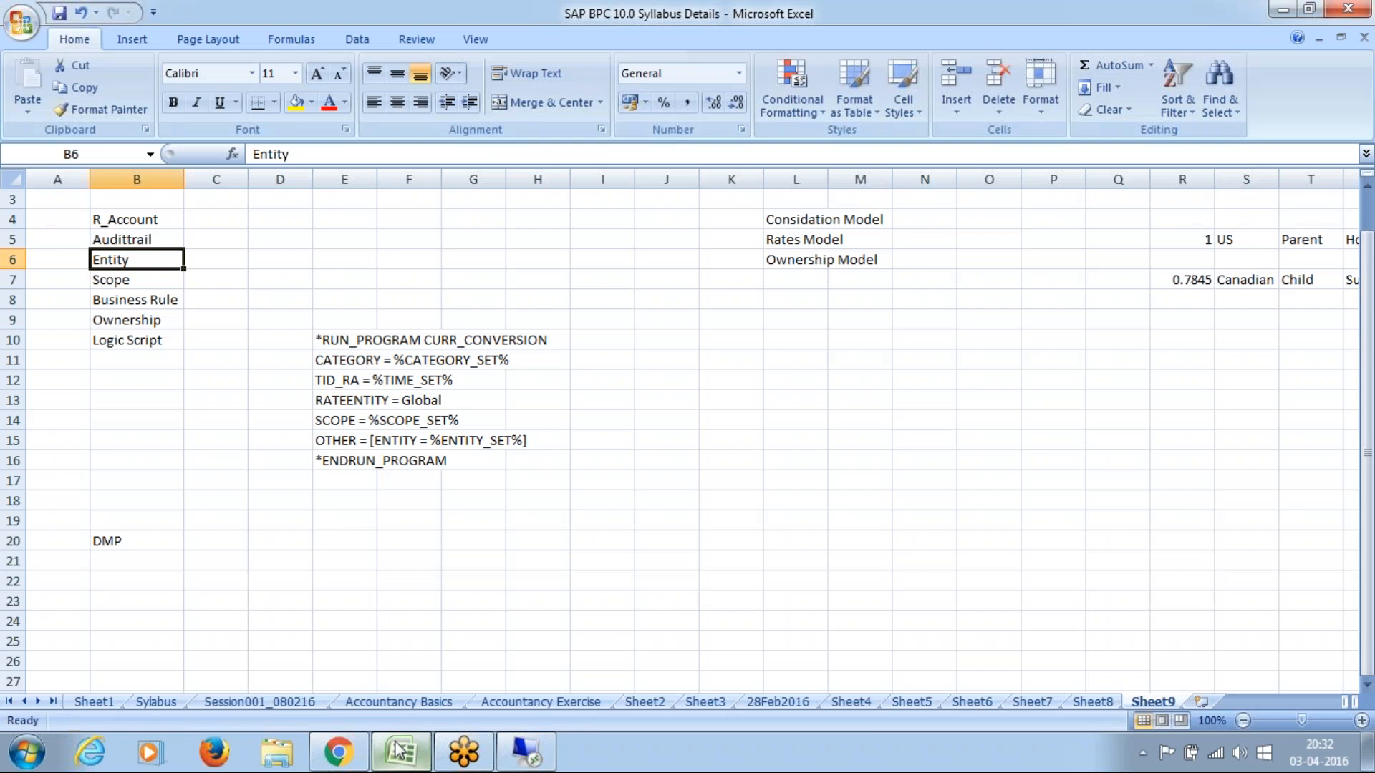
{"action": "left_click", "coordinate": [146, 283]}
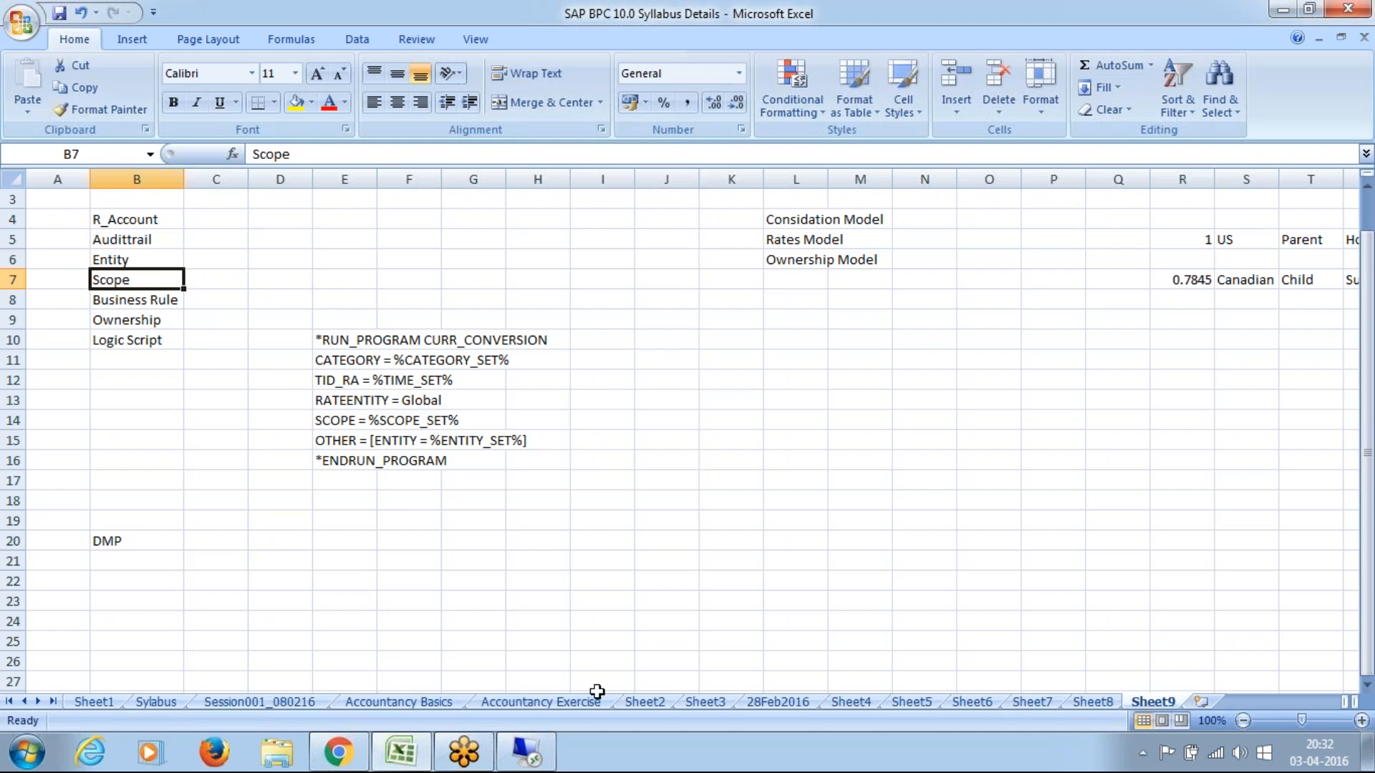
{"action": "left_click", "coordinate": [524, 753]}
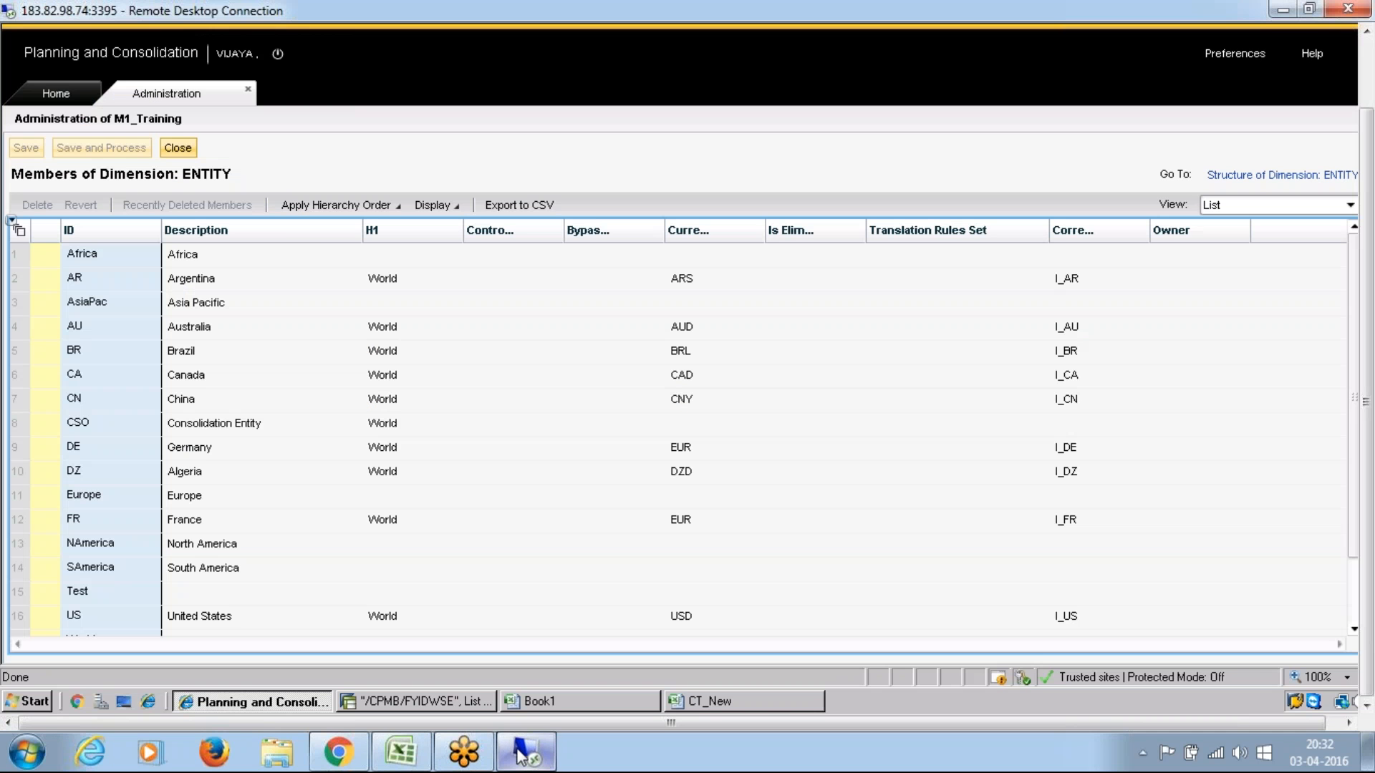
Step: Close the ENTITY members, open the SCOPE dimension's members, and widen the CURRENCY_TYPE column to show its full heading
{"action": "left_click", "coordinate": [184, 148]}
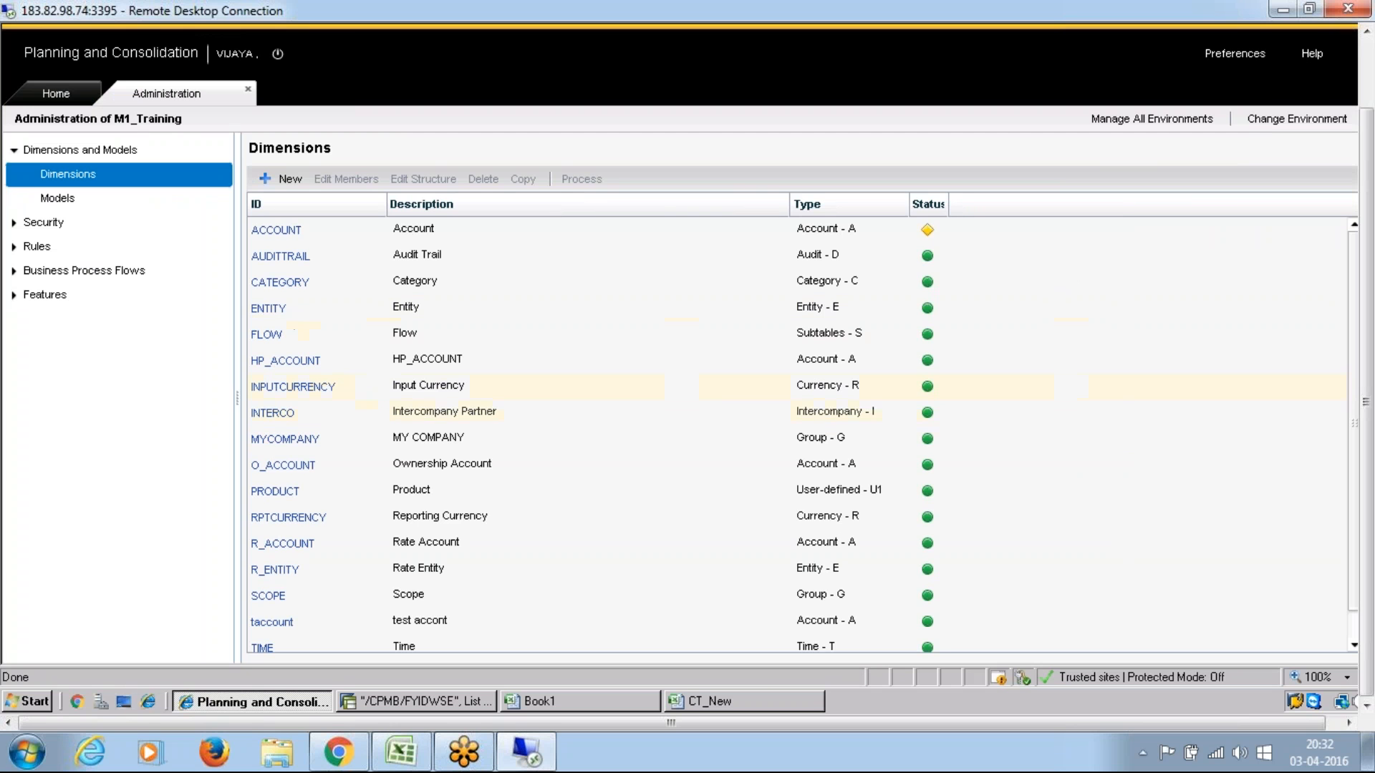
{"action": "left_click", "coordinate": [268, 598]}
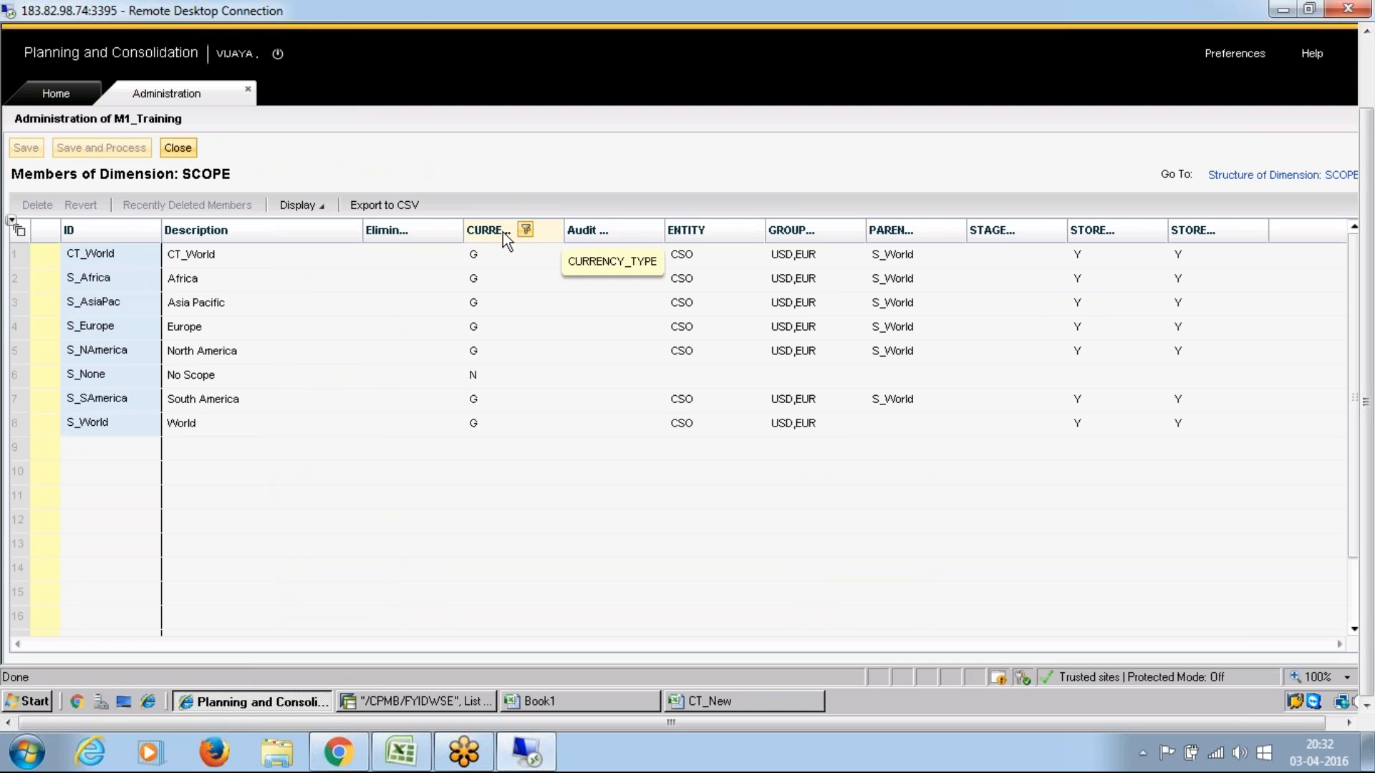
{"action": "left_click_drag", "start_coordinate": [567, 229], "coordinate": [620, 221]}
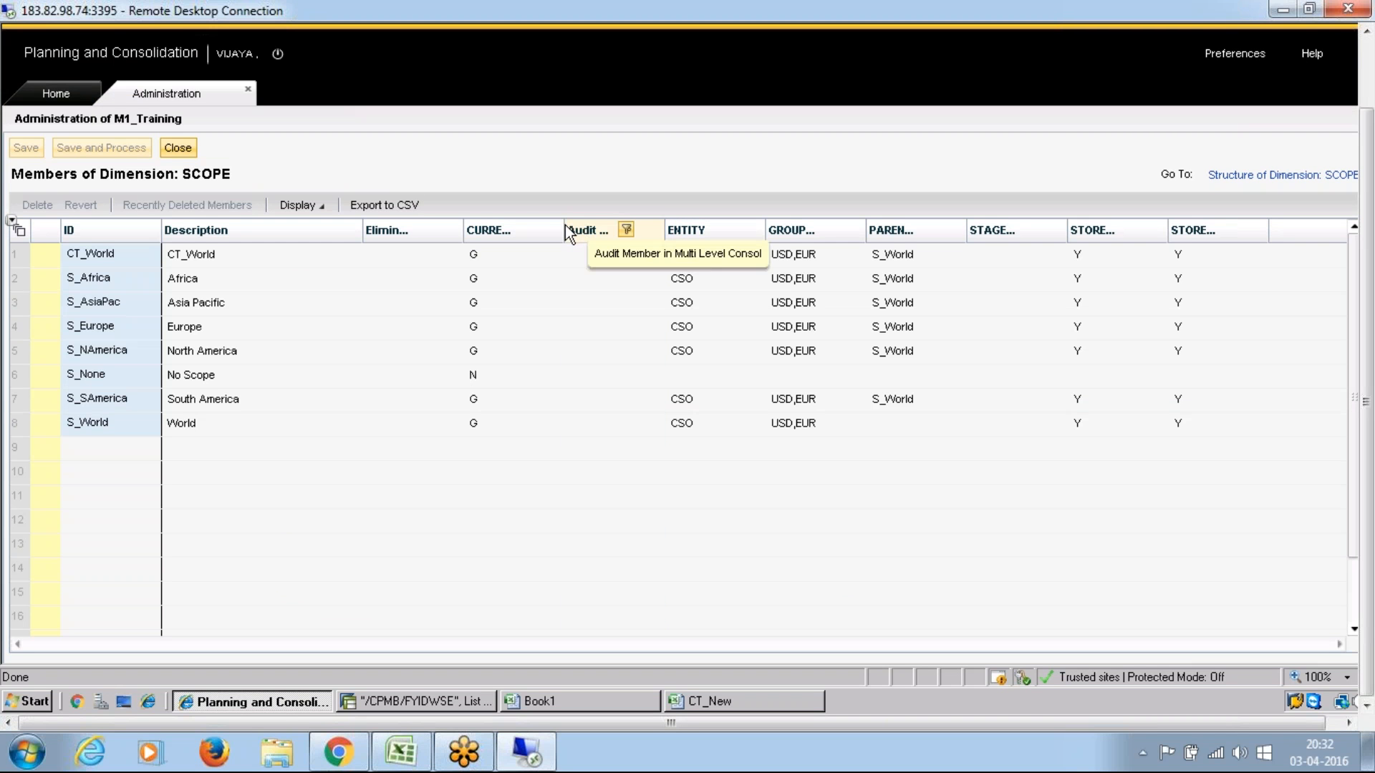
{"action": "left_click_drag", "start_coordinate": [563, 229], "coordinate": [649, 231]}
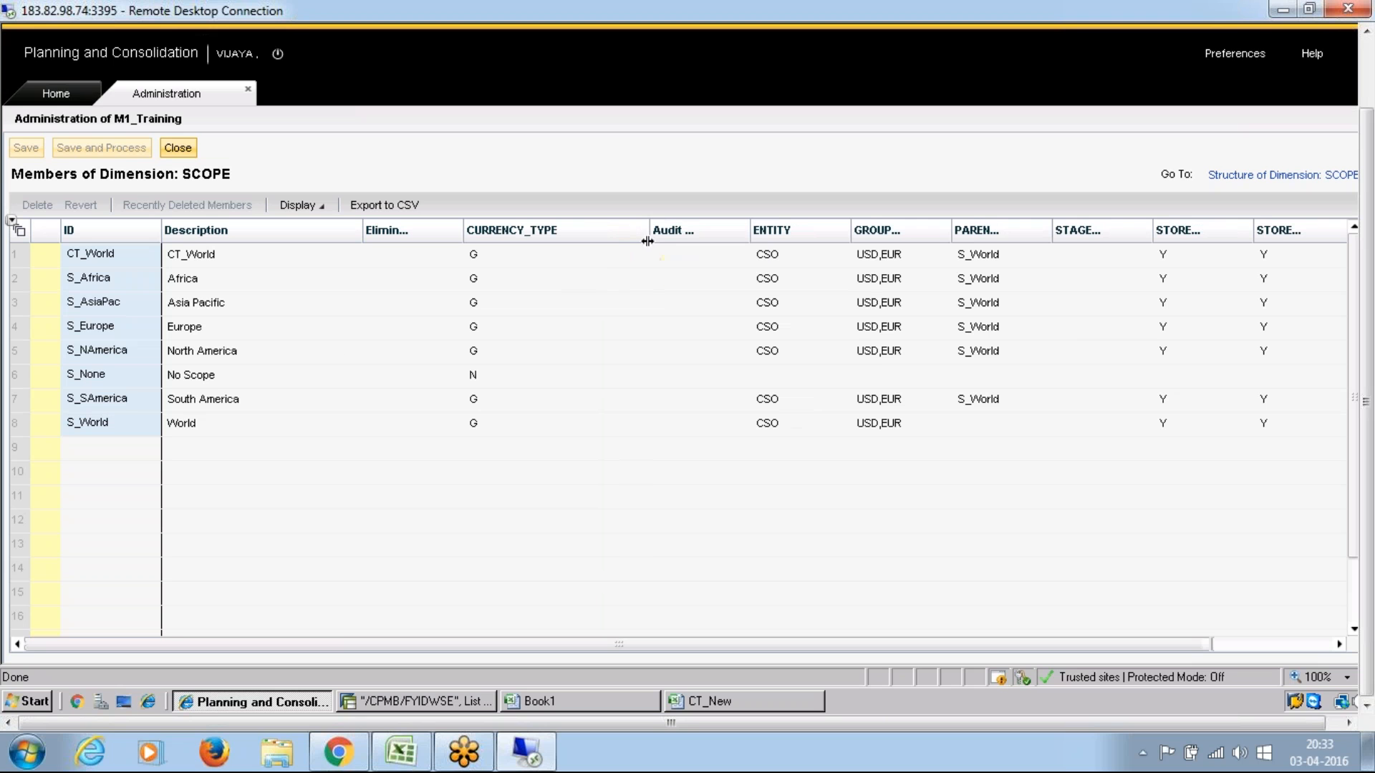
Step: Examine the CURRENCY_TYPE values of the CT_World, S_Africa and S_None scope members, including the S_None description
{"action": "left_click", "coordinate": [483, 260]}
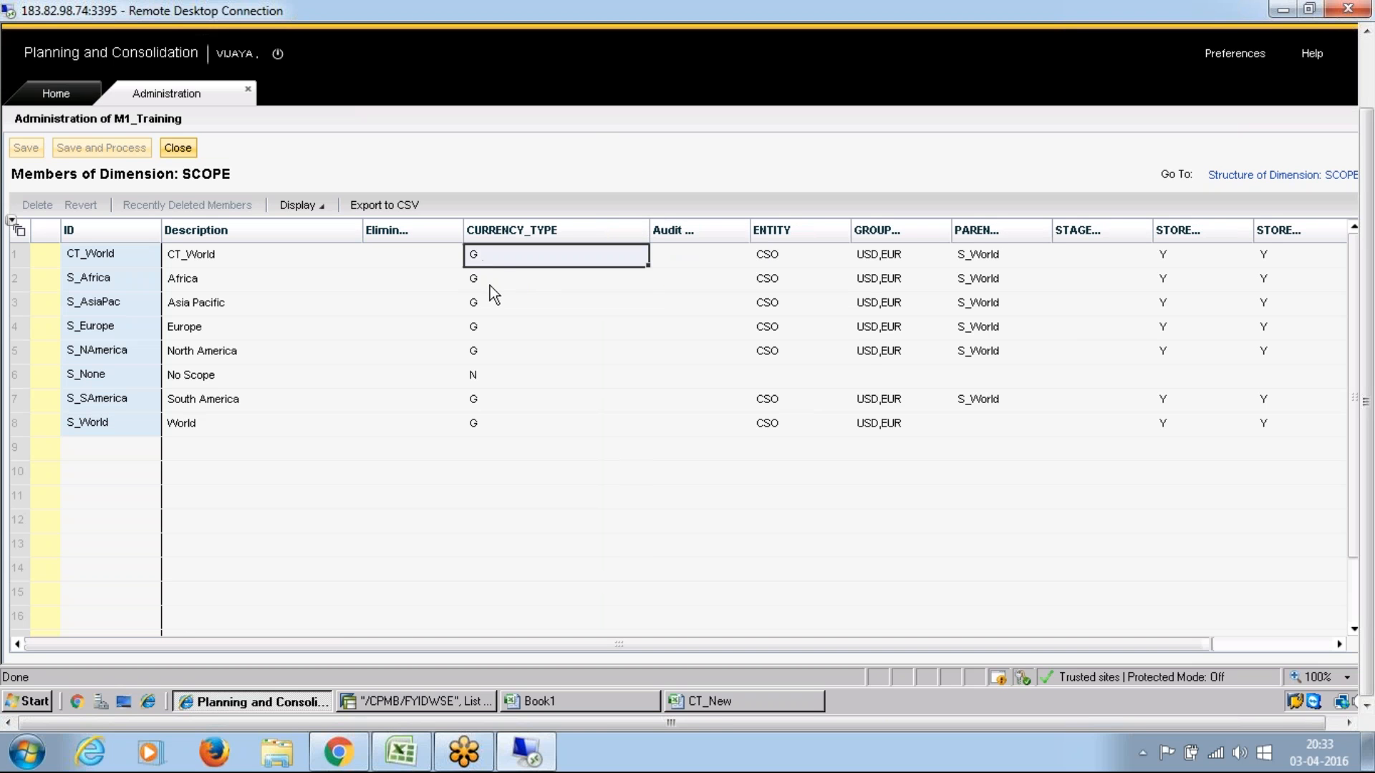
{"action": "left_click", "coordinate": [490, 286]}
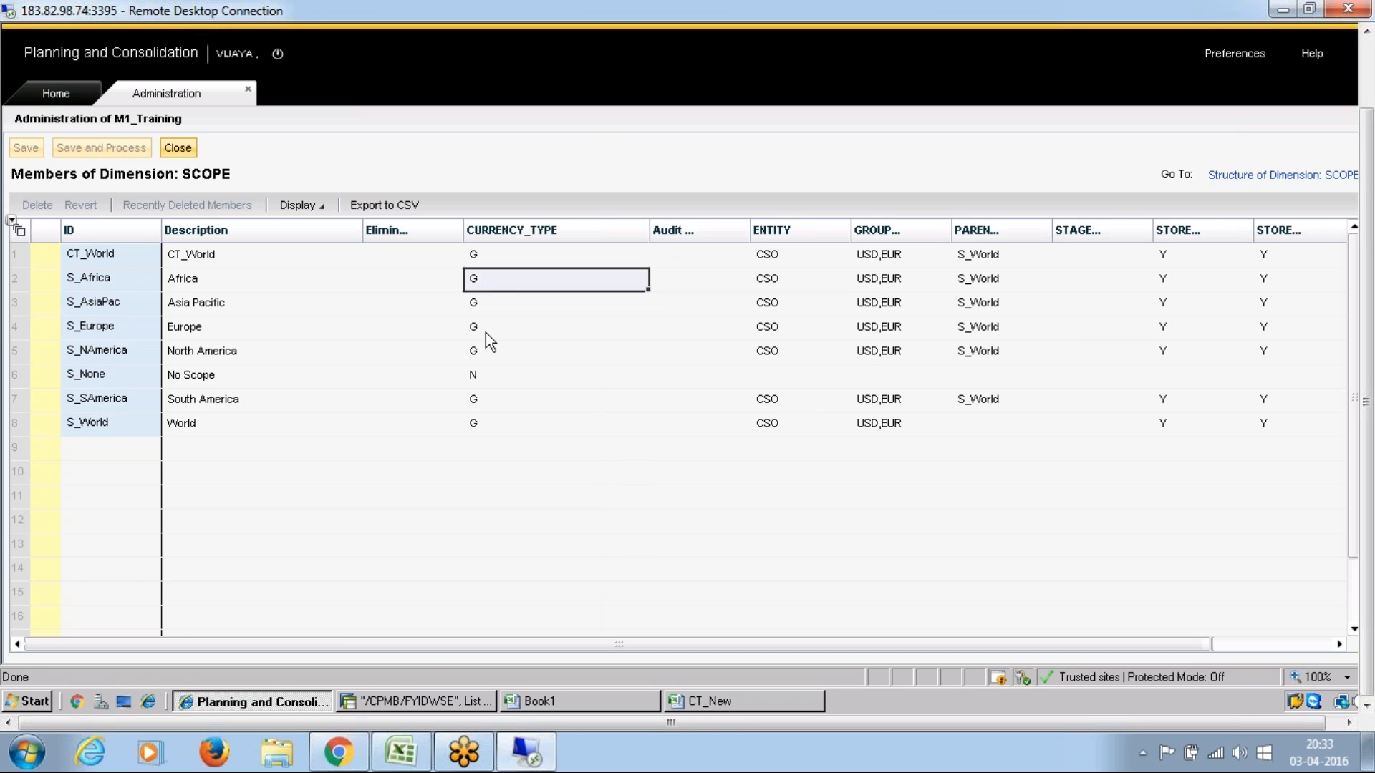
{"action": "left_click", "coordinate": [483, 372]}
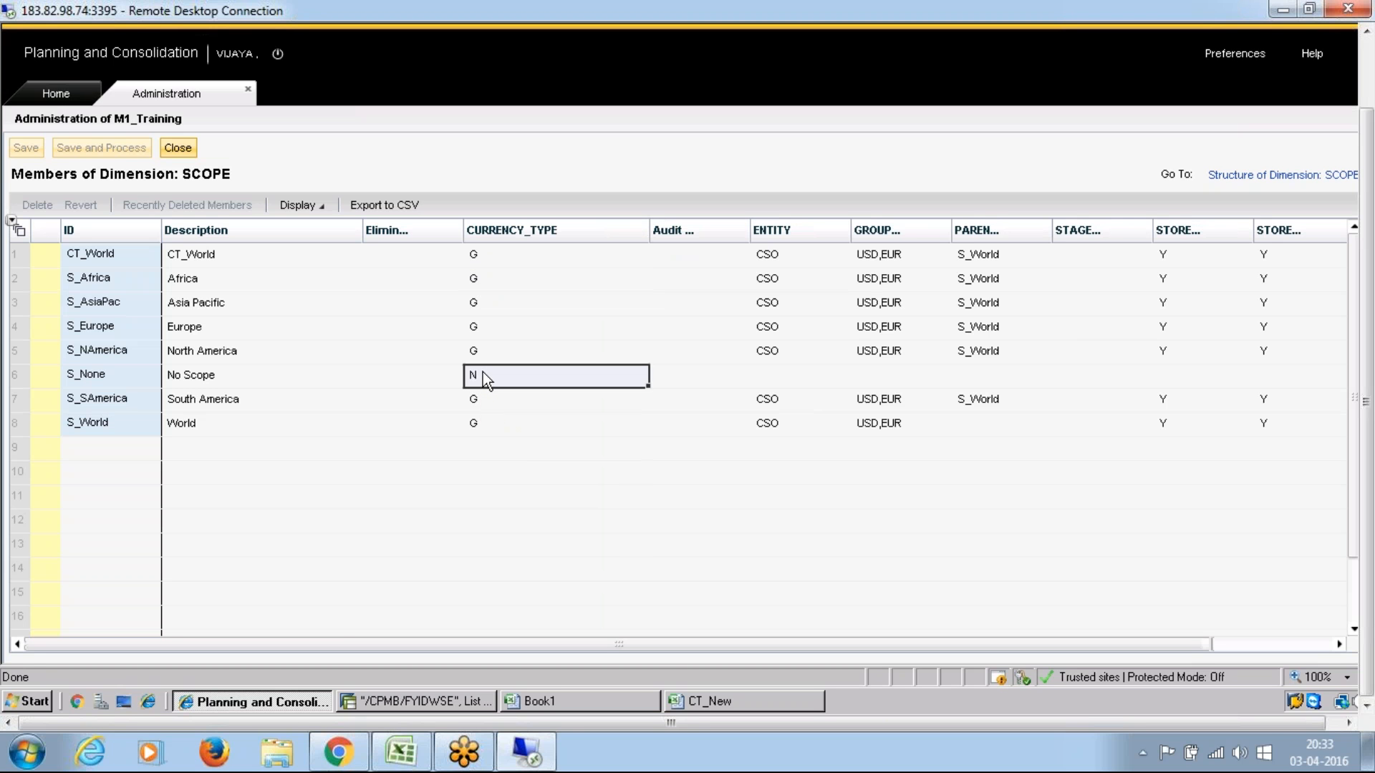
{"action": "left_click", "coordinate": [203, 376]}
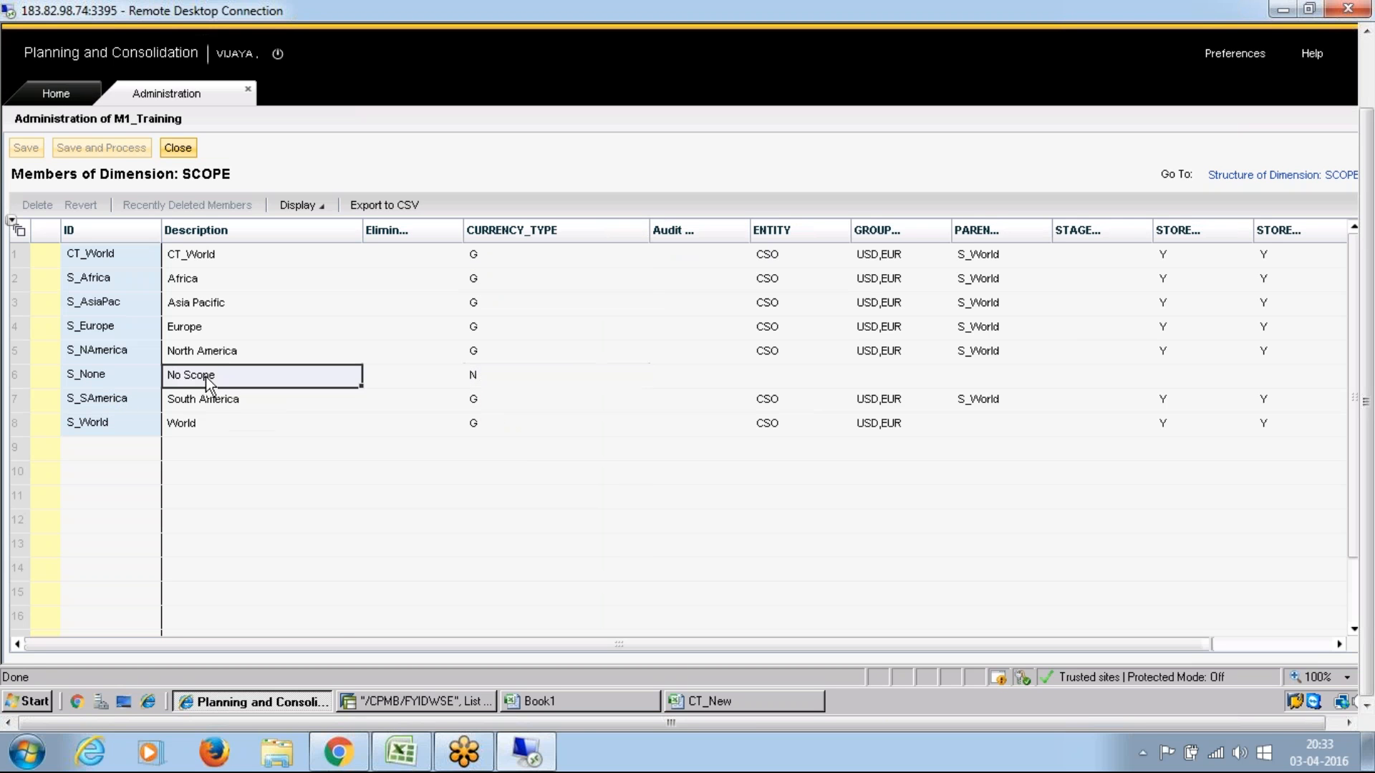
Step: Compare the CURRENCY_TYPE of the S_None scope member with the ENTITY and parent properties of S_NAmerica
{"action": "left_click", "coordinate": [509, 378]}
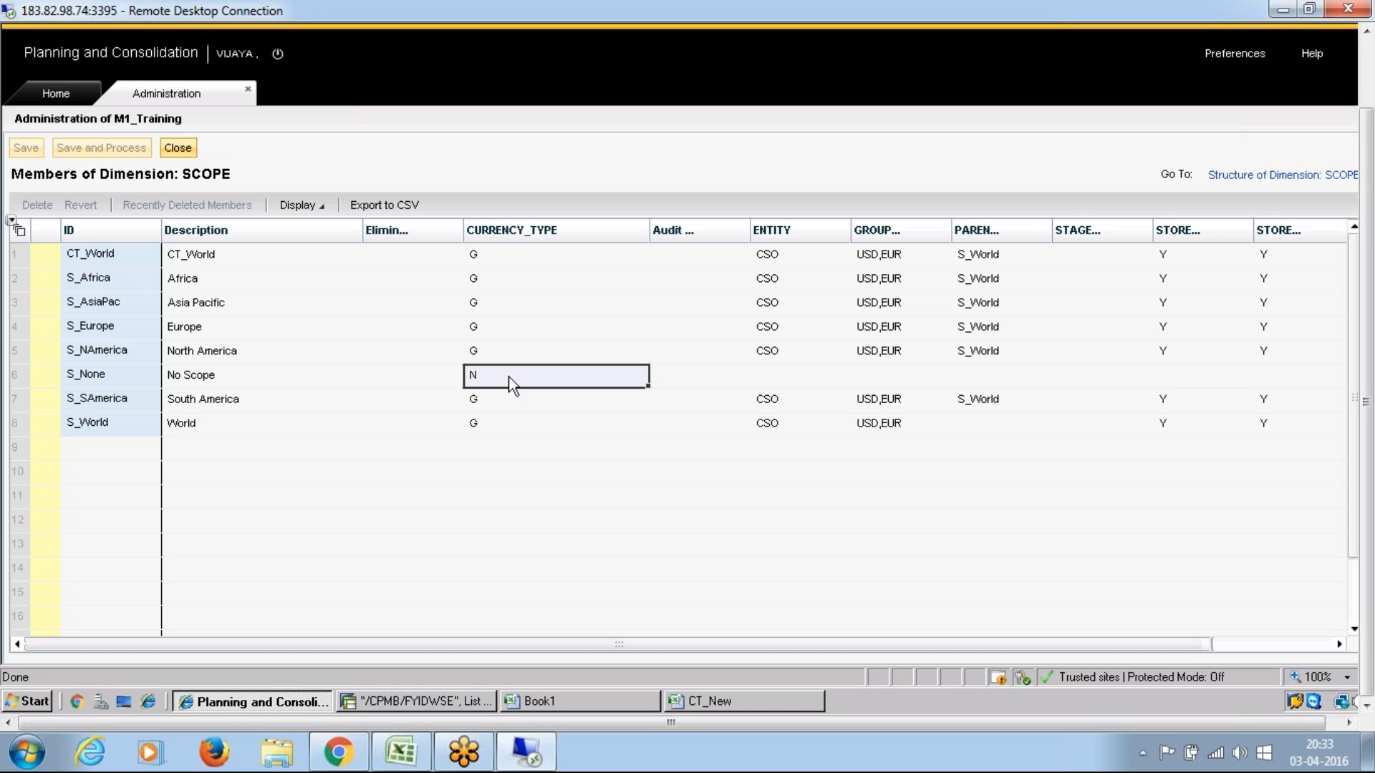
{"action": "left_click", "coordinate": [771, 354]}
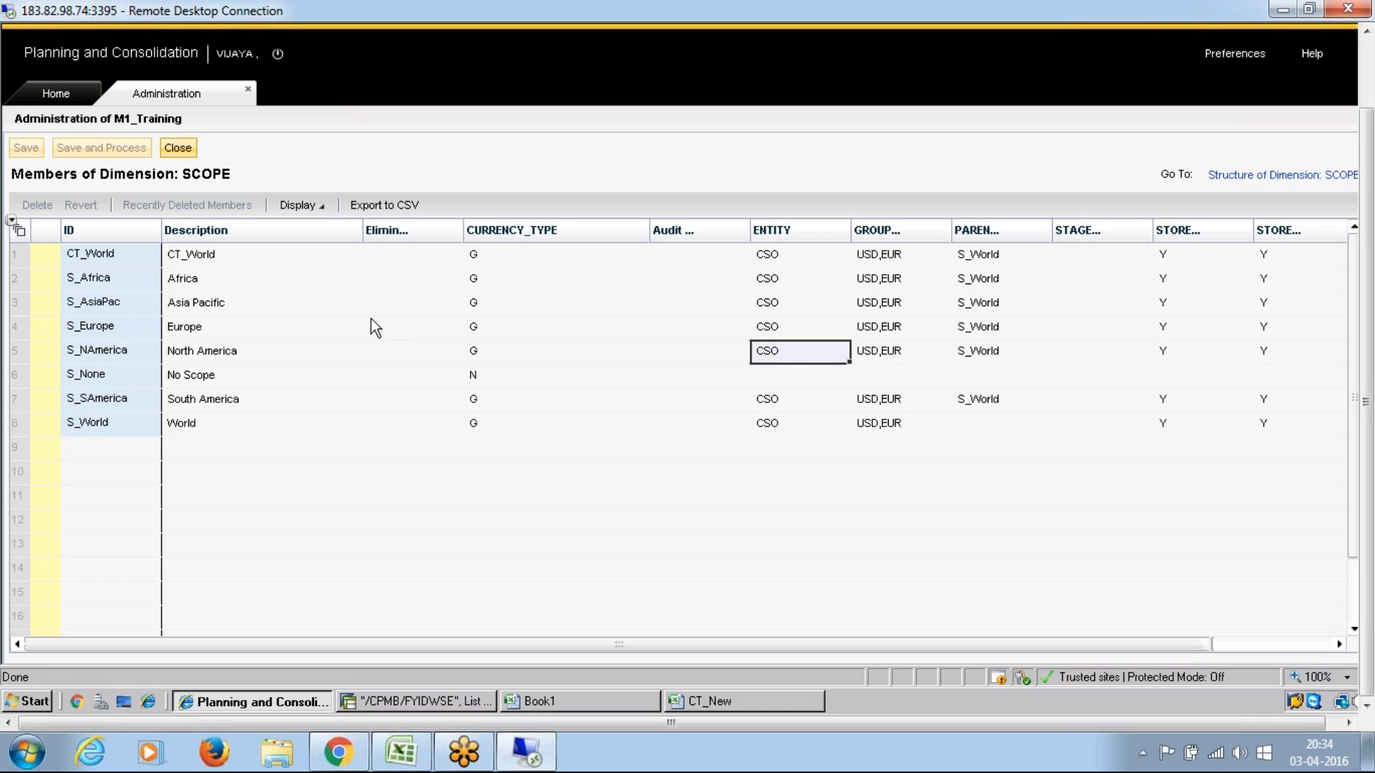
{"action": "left_click", "coordinate": [93, 380]}
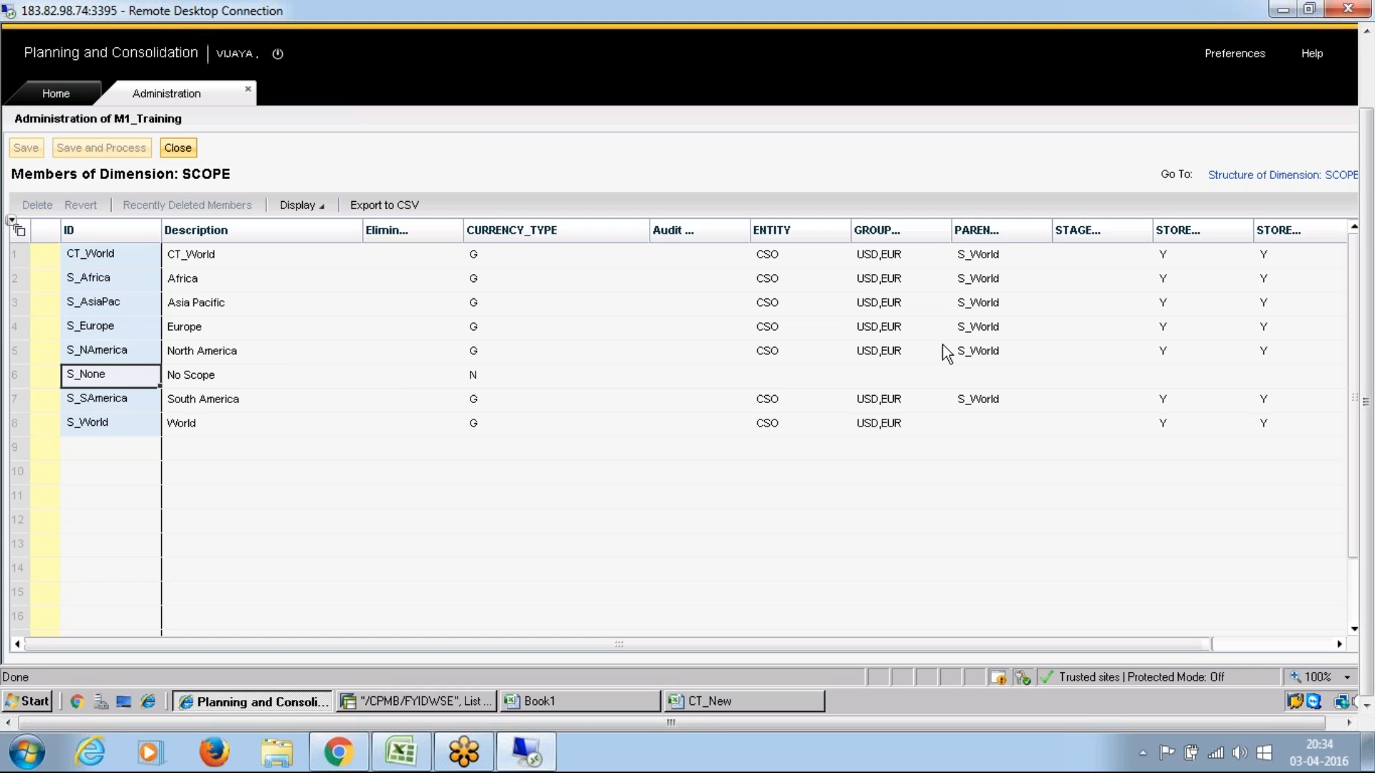
{"action": "left_click", "coordinate": [986, 352]}
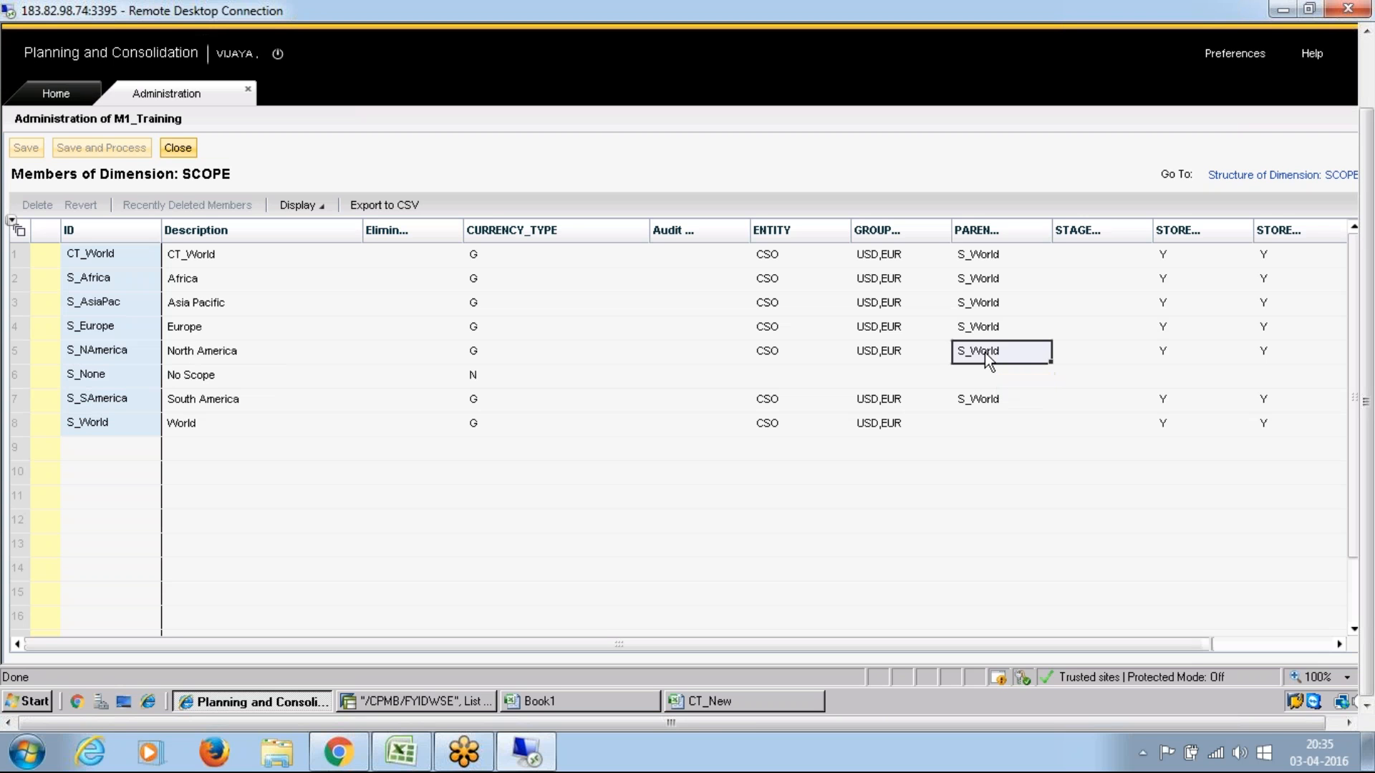
{"action": "left_click", "coordinate": [775, 351]}
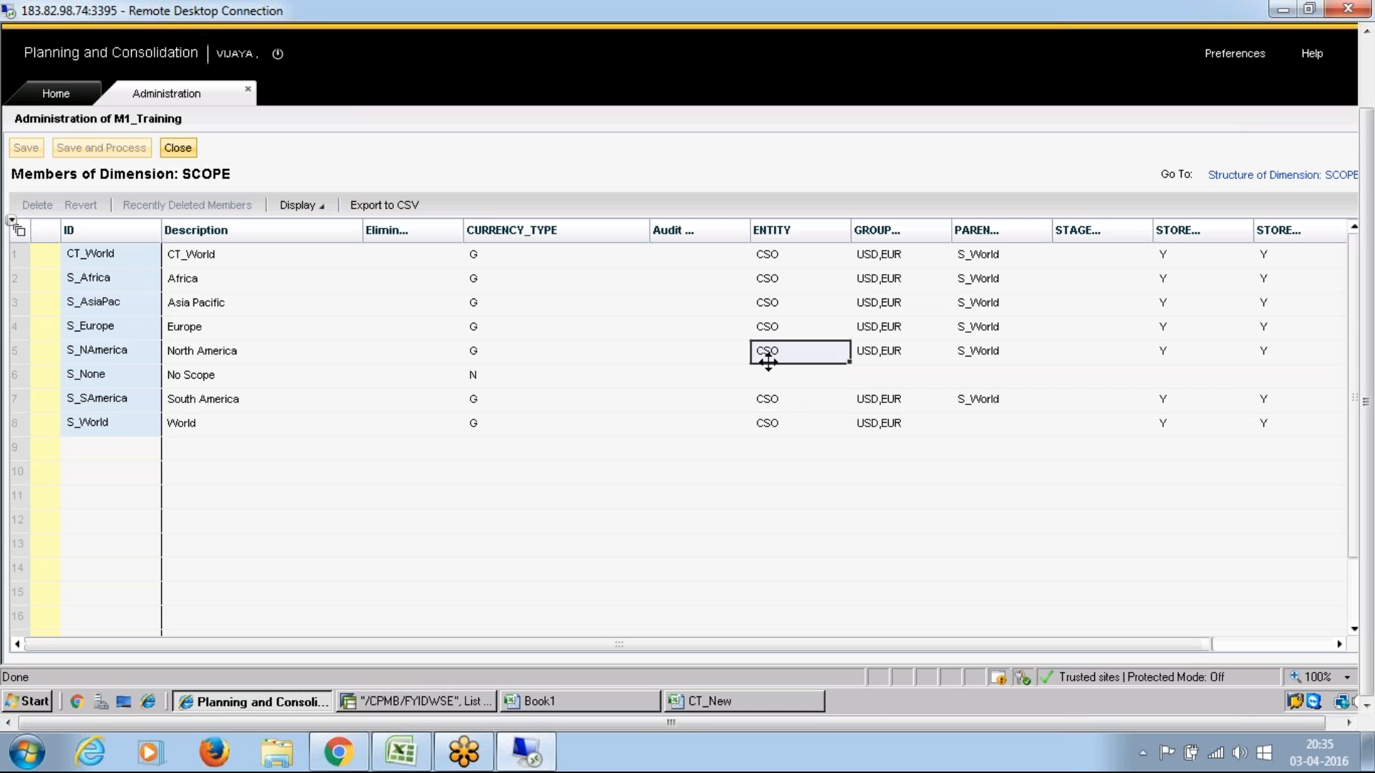
{"action": "left_click", "coordinate": [108, 378]}
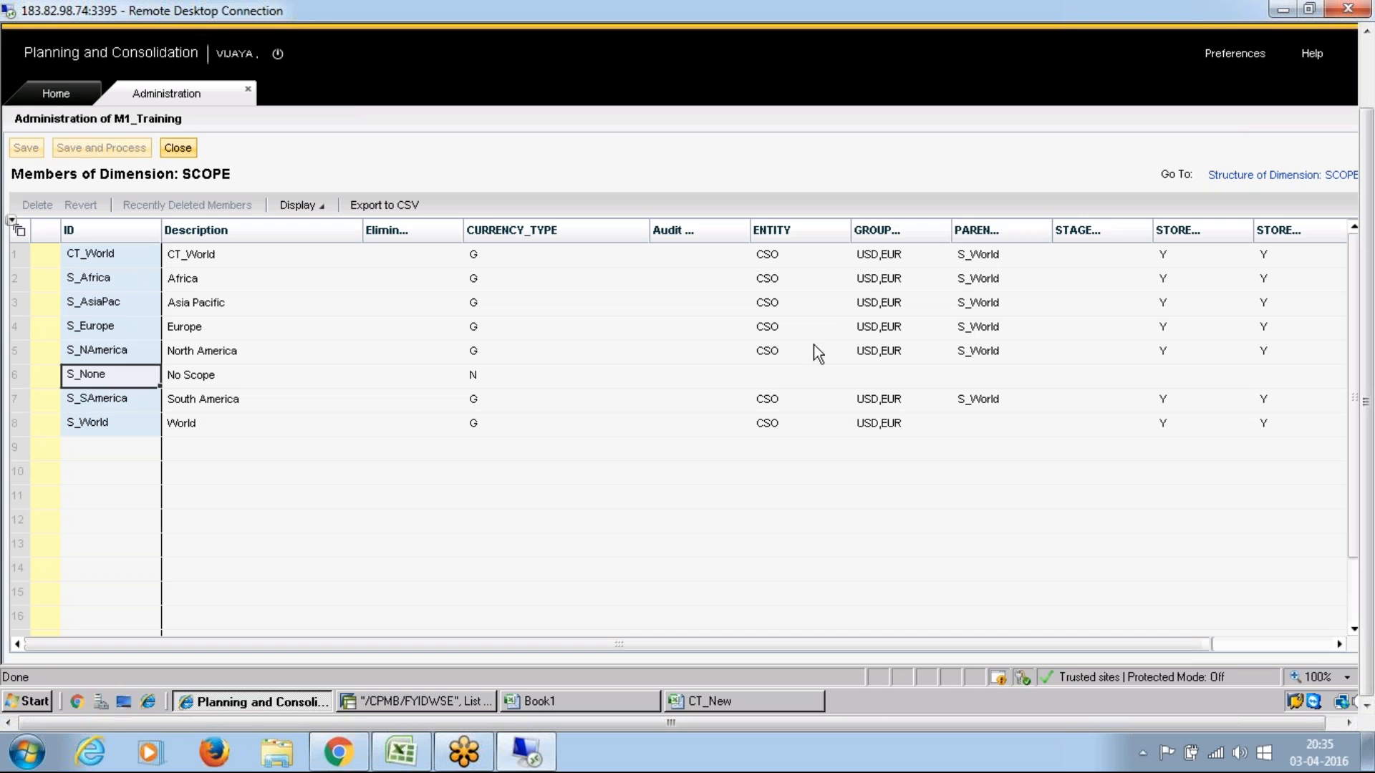
{"action": "left_click", "coordinate": [772, 360]}
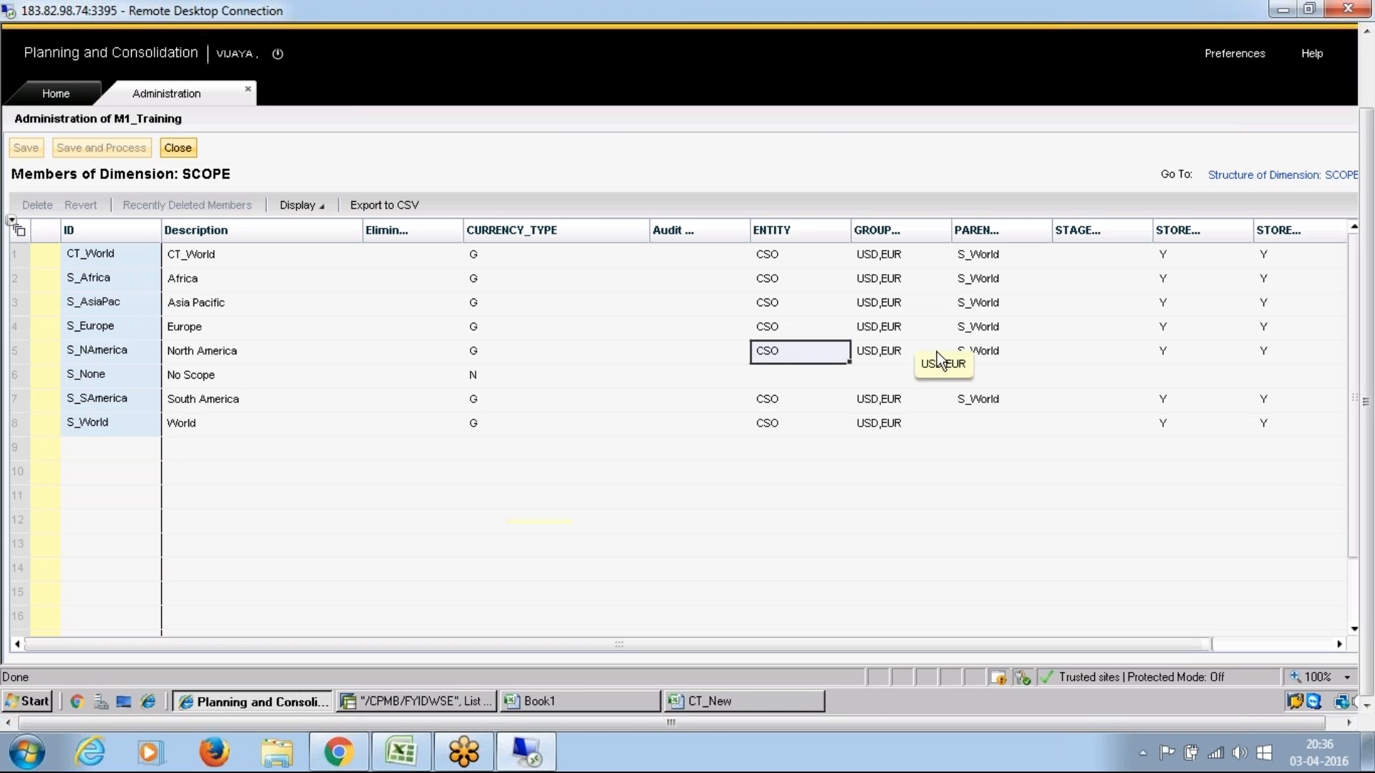
Step: Examine the parent, STORE_ENTITY and remaining store properties of the S_NAmerica scope member
{"action": "left_click", "coordinate": [979, 355]}
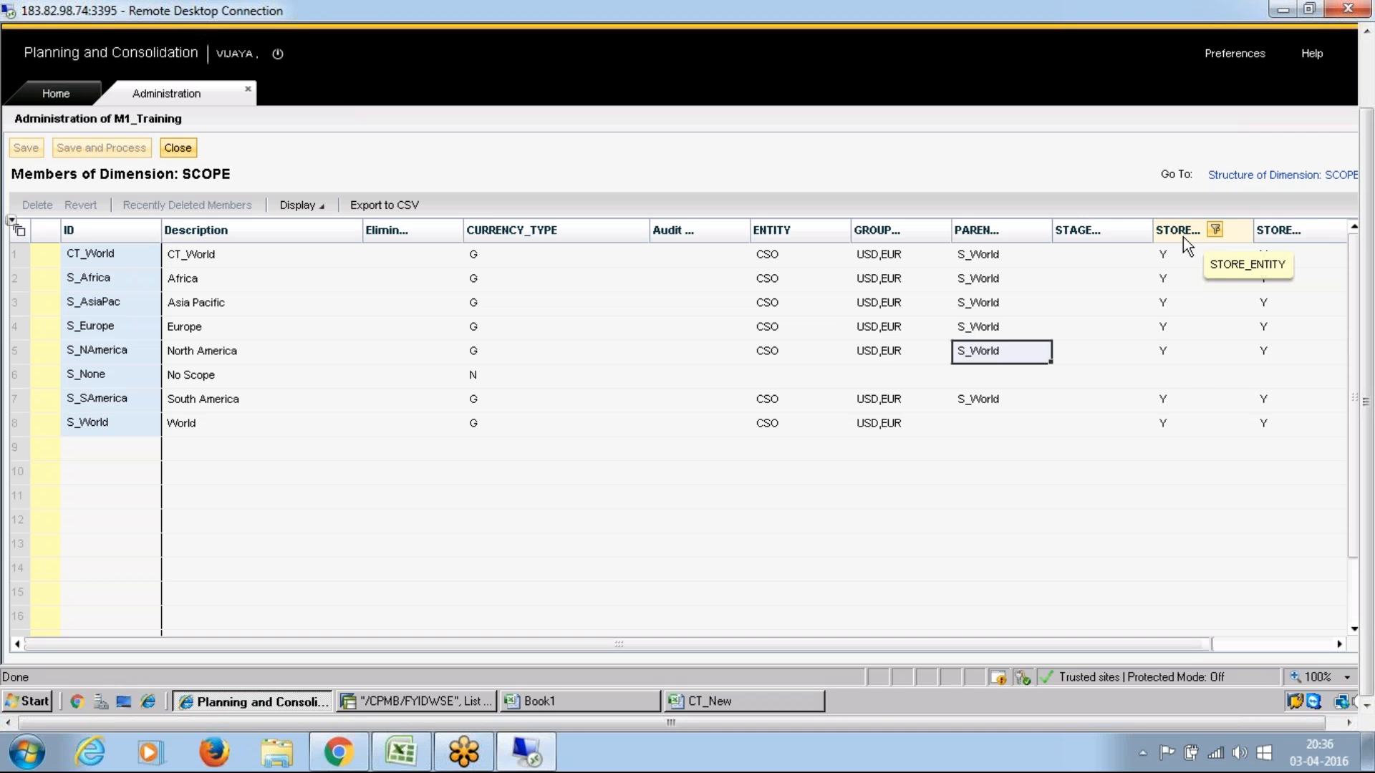
{"action": "left_click", "coordinate": [1166, 351]}
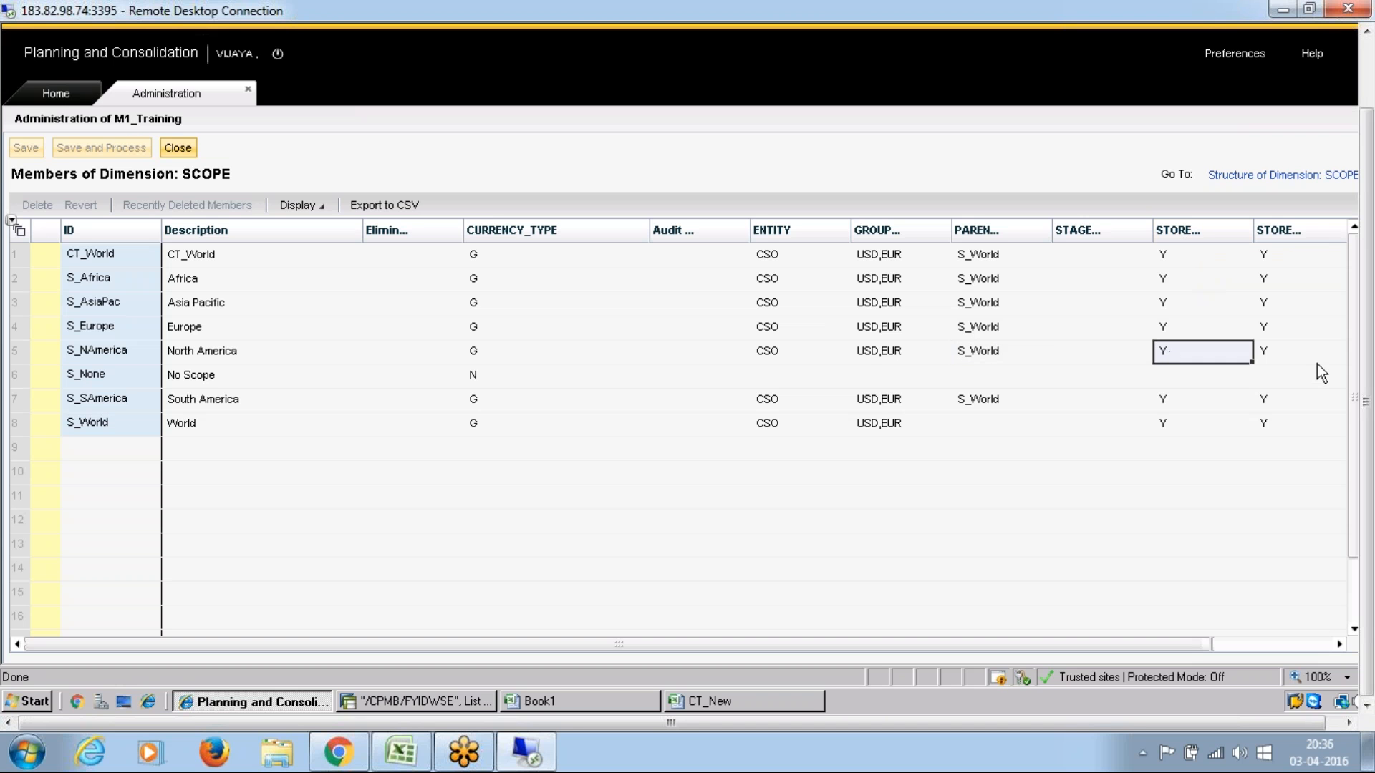
{"action": "left_click", "coordinate": [1284, 357]}
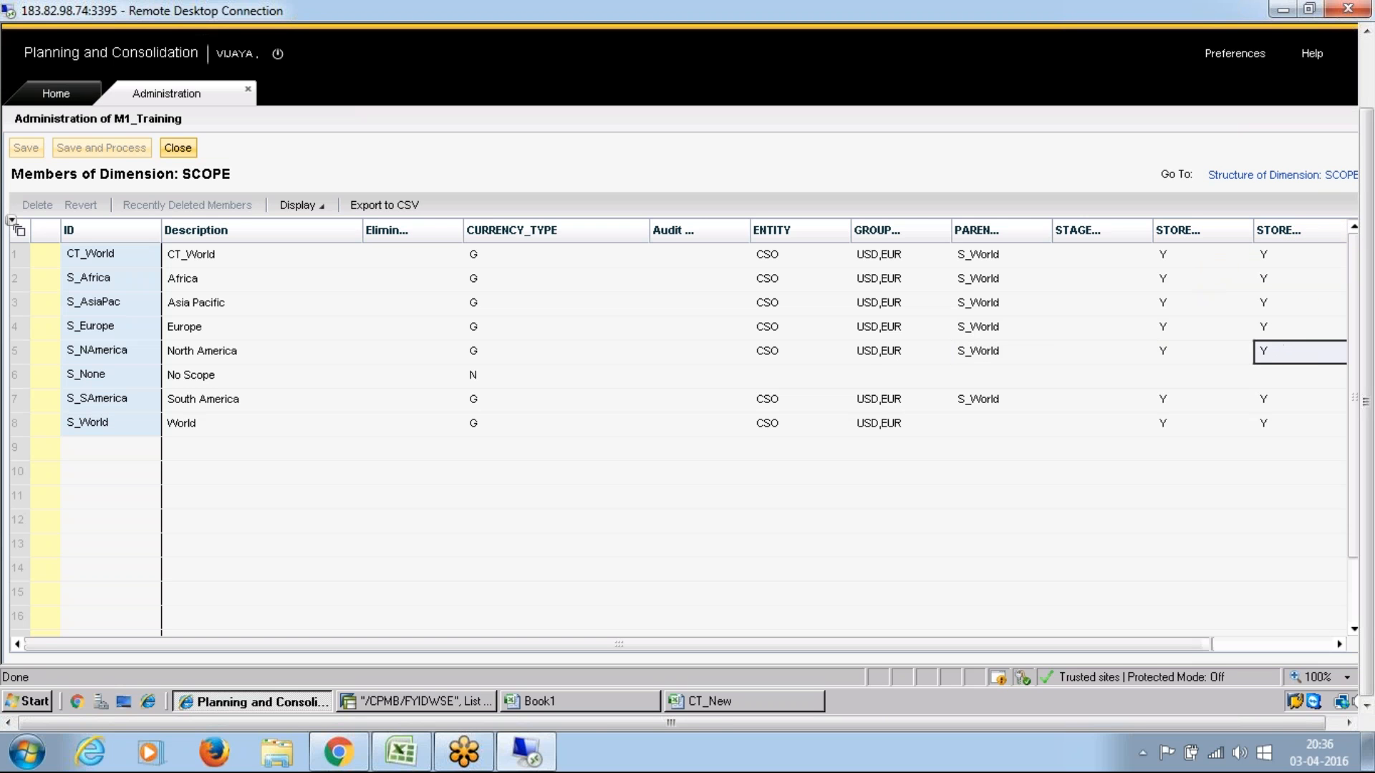
{"action": "left_click", "coordinate": [1338, 645]}
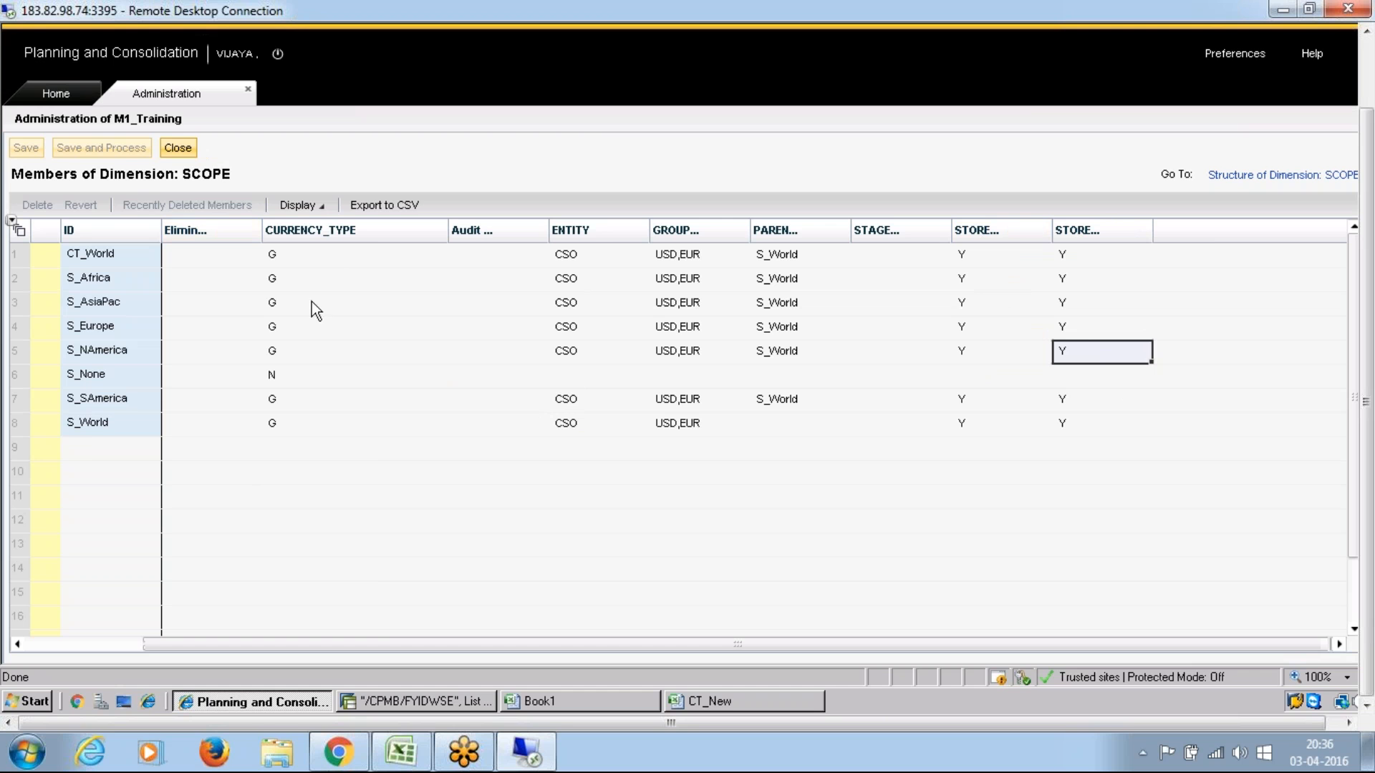
Step: Switch to the Excel notes, select the Business Rule entry in the currency translation list, and return to the remote session
{"action": "left_click", "coordinate": [401, 763]}
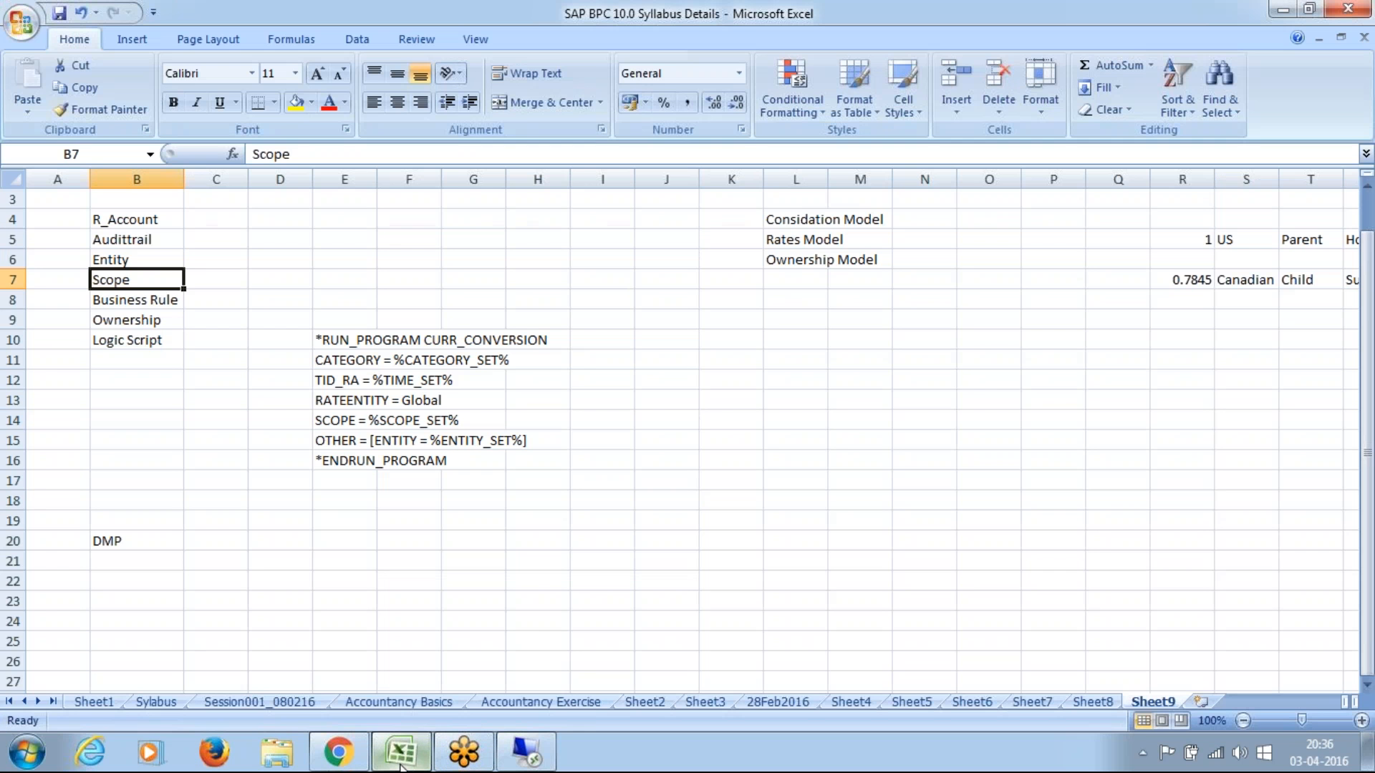
{"action": "left_click", "coordinate": [162, 304]}
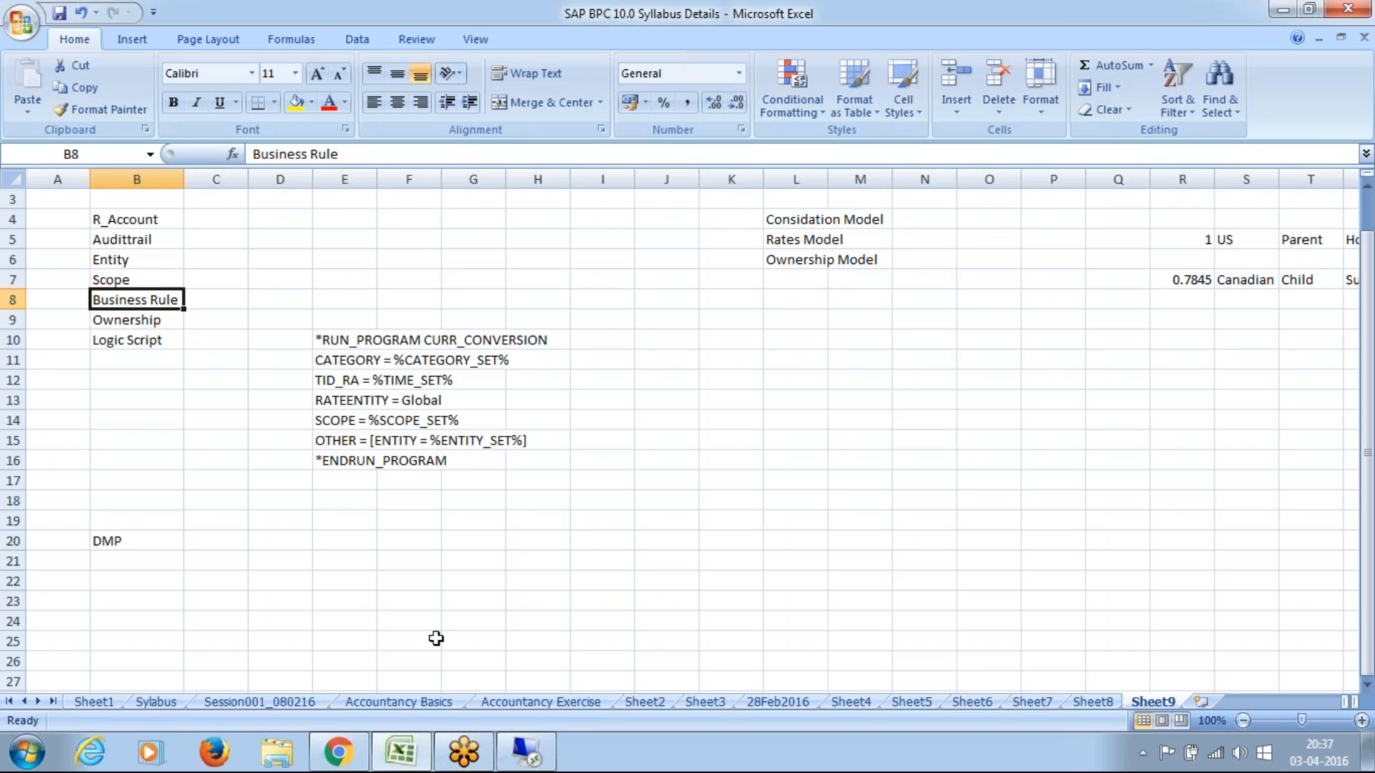
{"action": "left_click", "coordinate": [531, 753]}
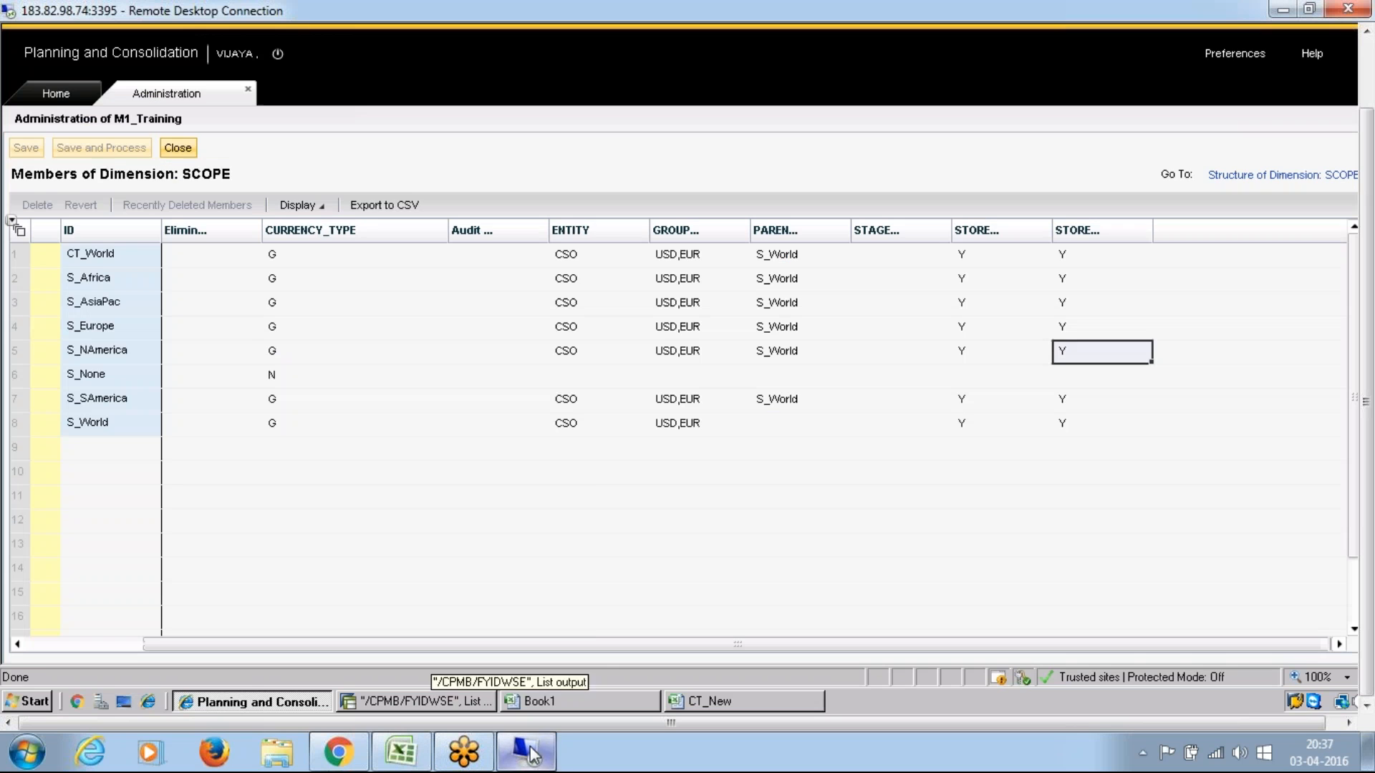
Step: Close the SCOPE members and open the environment's business rules
{"action": "left_click", "coordinate": [184, 151]}
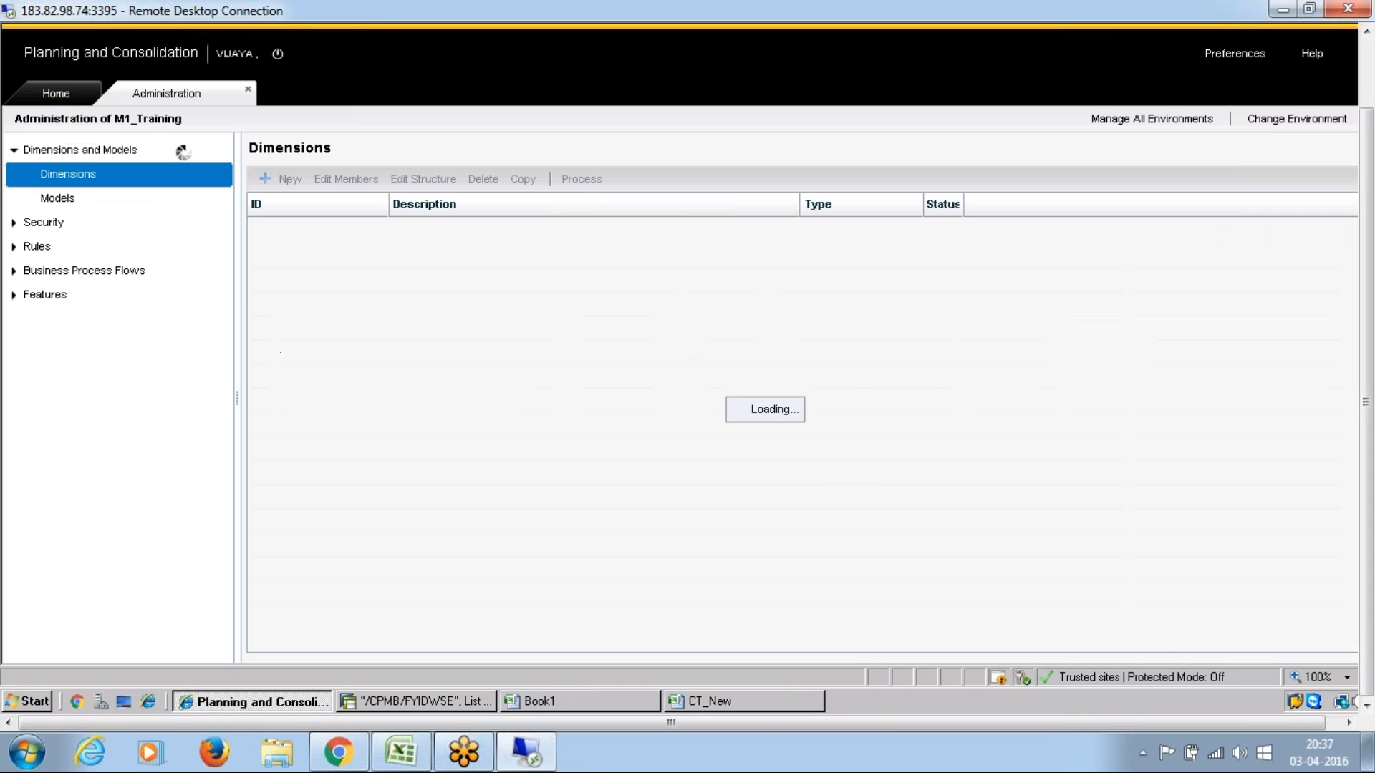
{"action": "left_click", "coordinate": [15, 249]}
{"action": "left_click", "coordinate": [72, 321]}
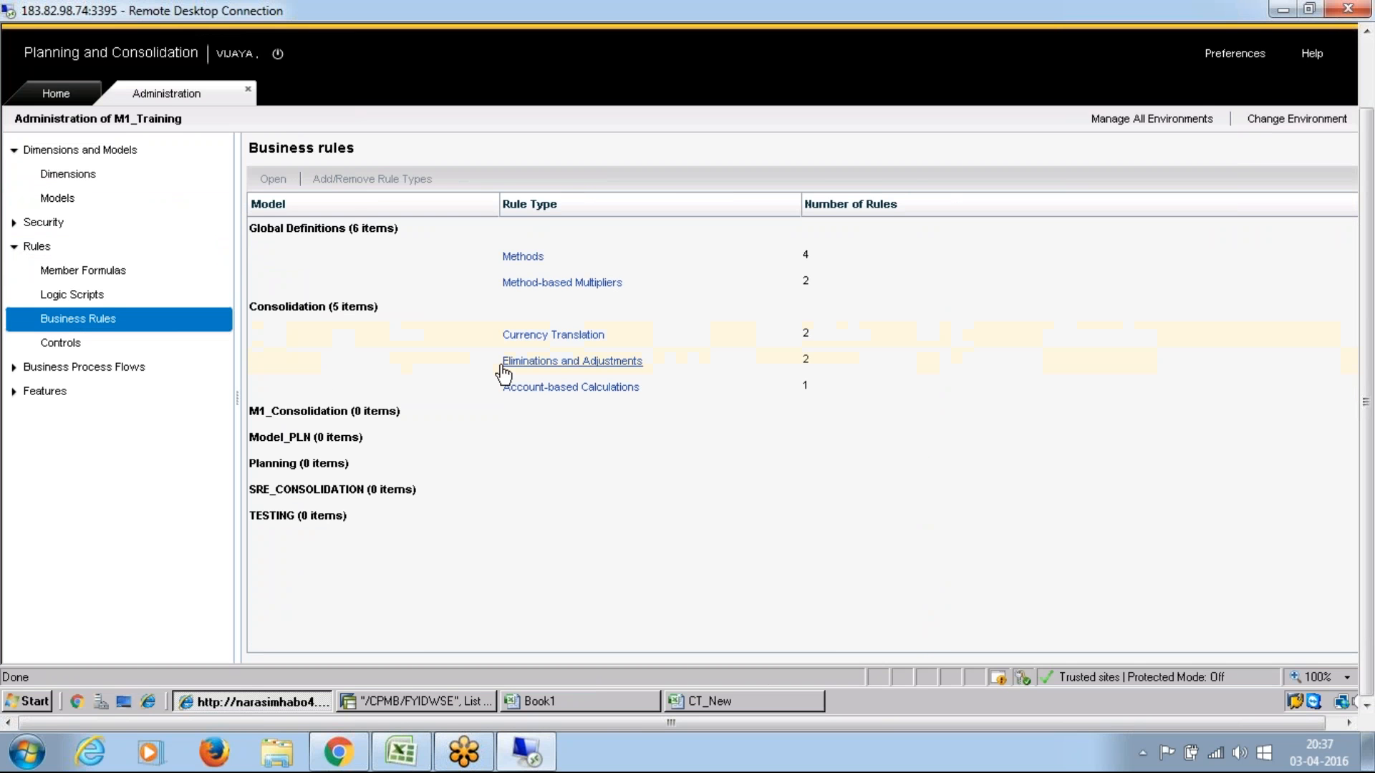
Step: Review which rule types are enabled for the Consolidation model and leave the selection without making changes
{"action": "left_click", "coordinate": [349, 305]}
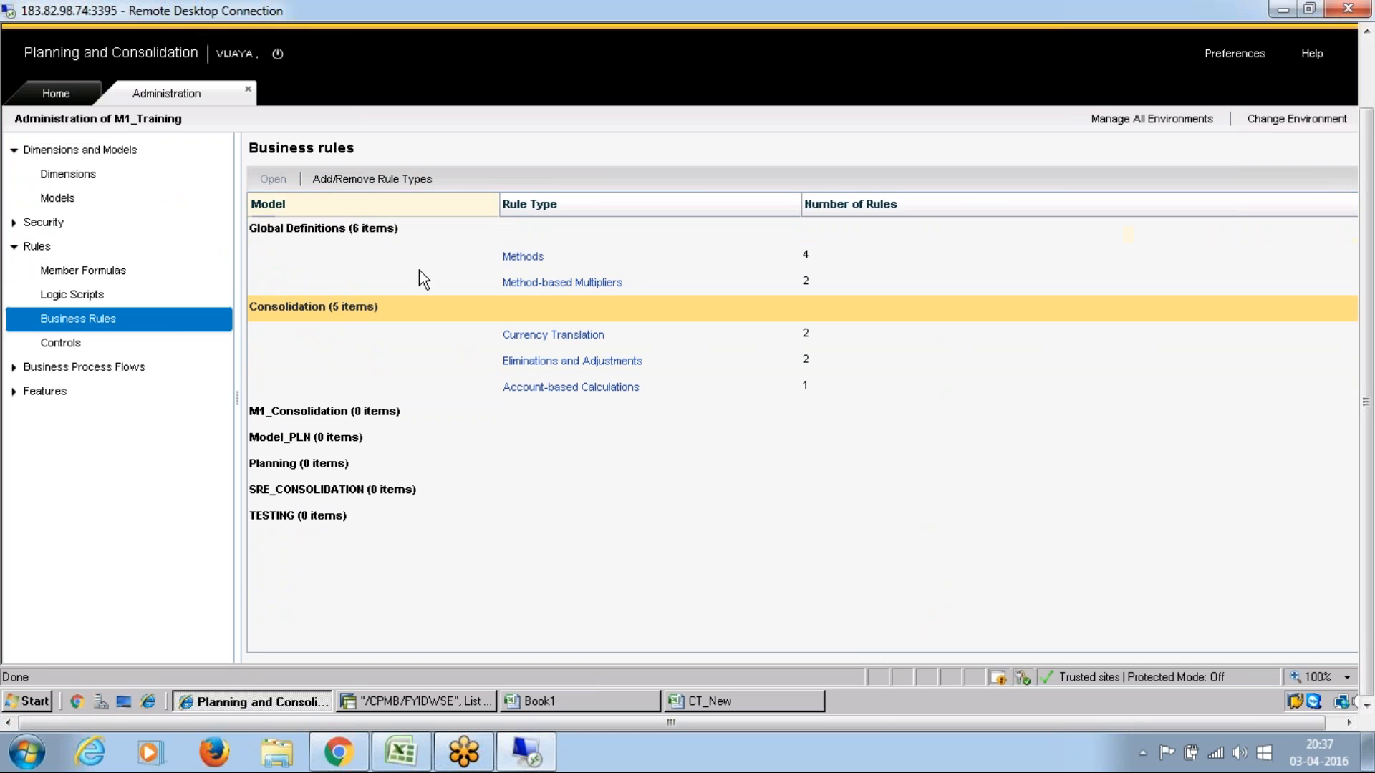
{"action": "left_click", "coordinate": [416, 178]}
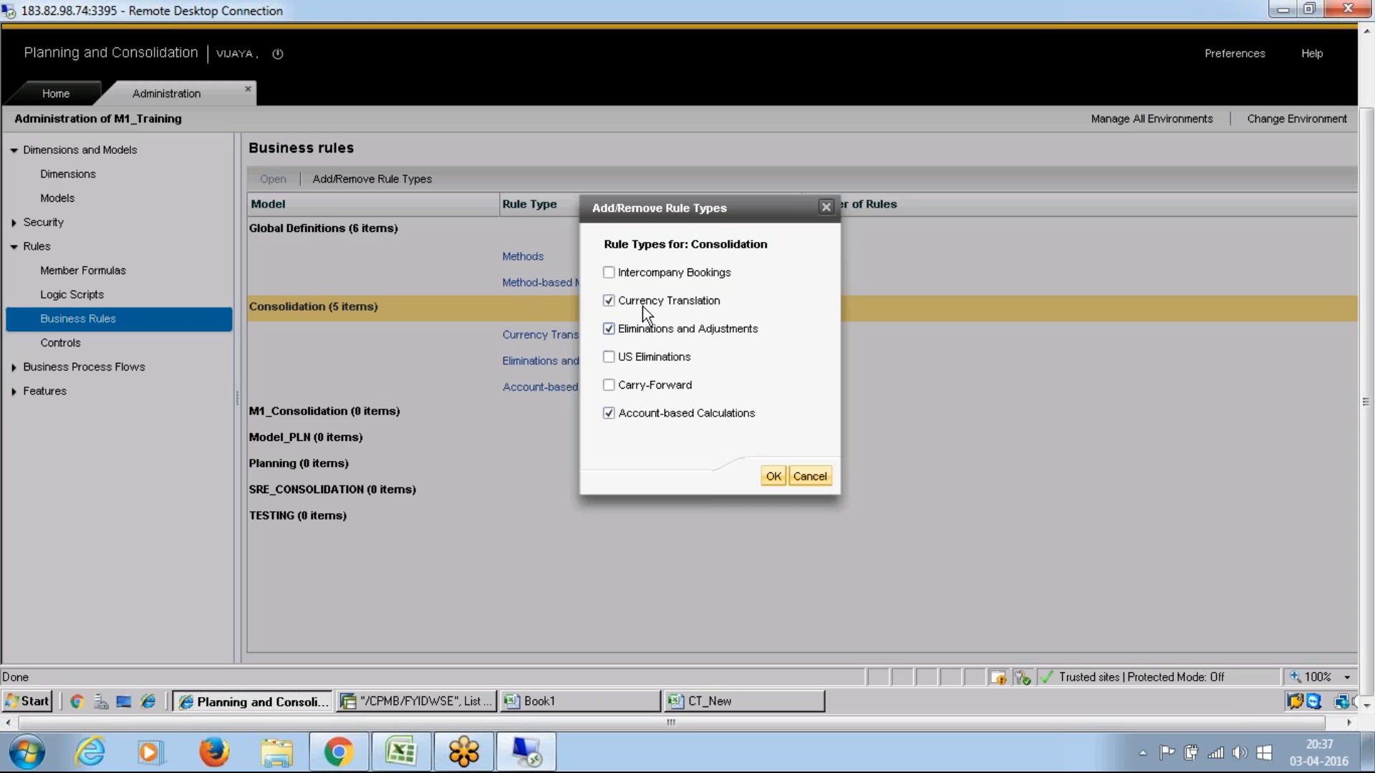
{"action": "left_click", "coordinate": [810, 476]}
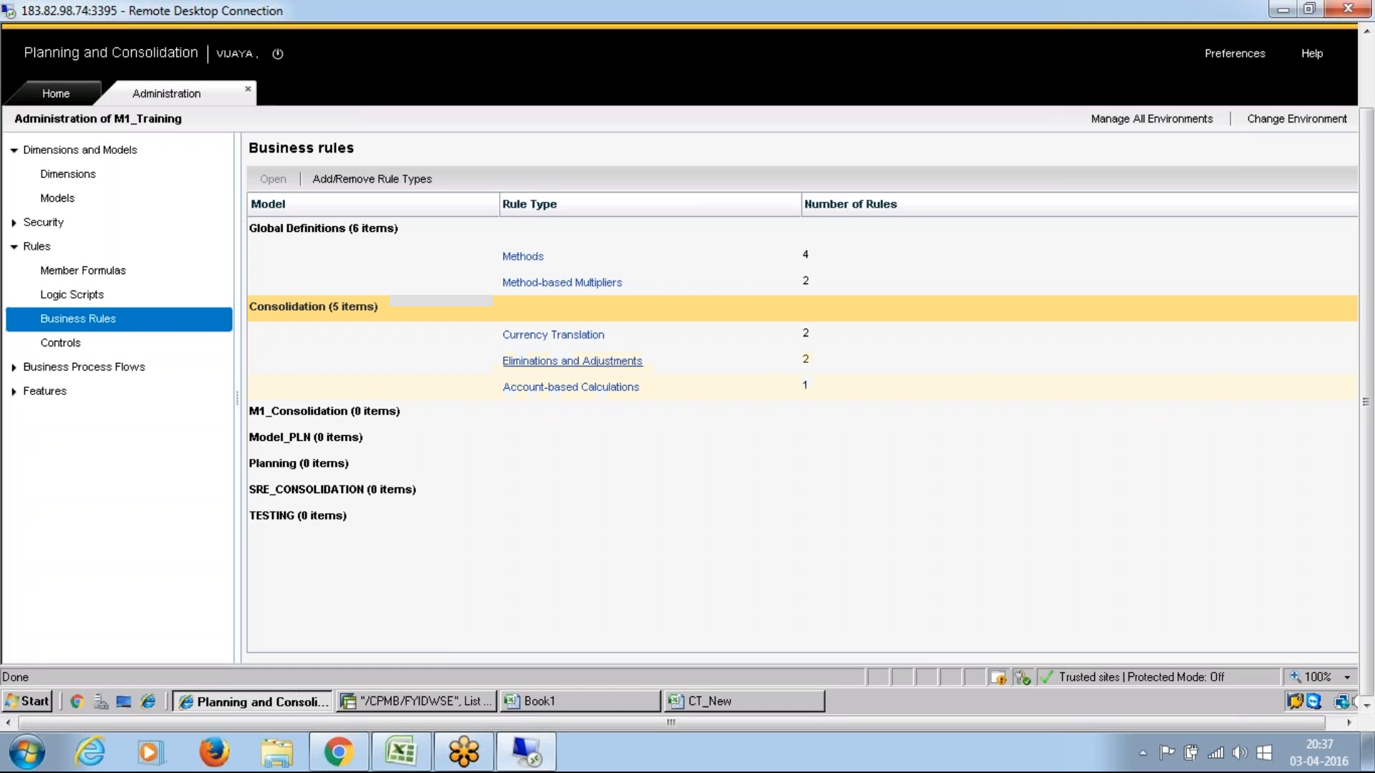
Step: Open the Consolidation model's currency translation rules, examine the AVG rule, and close it
{"action": "left_click", "coordinate": [552, 336]}
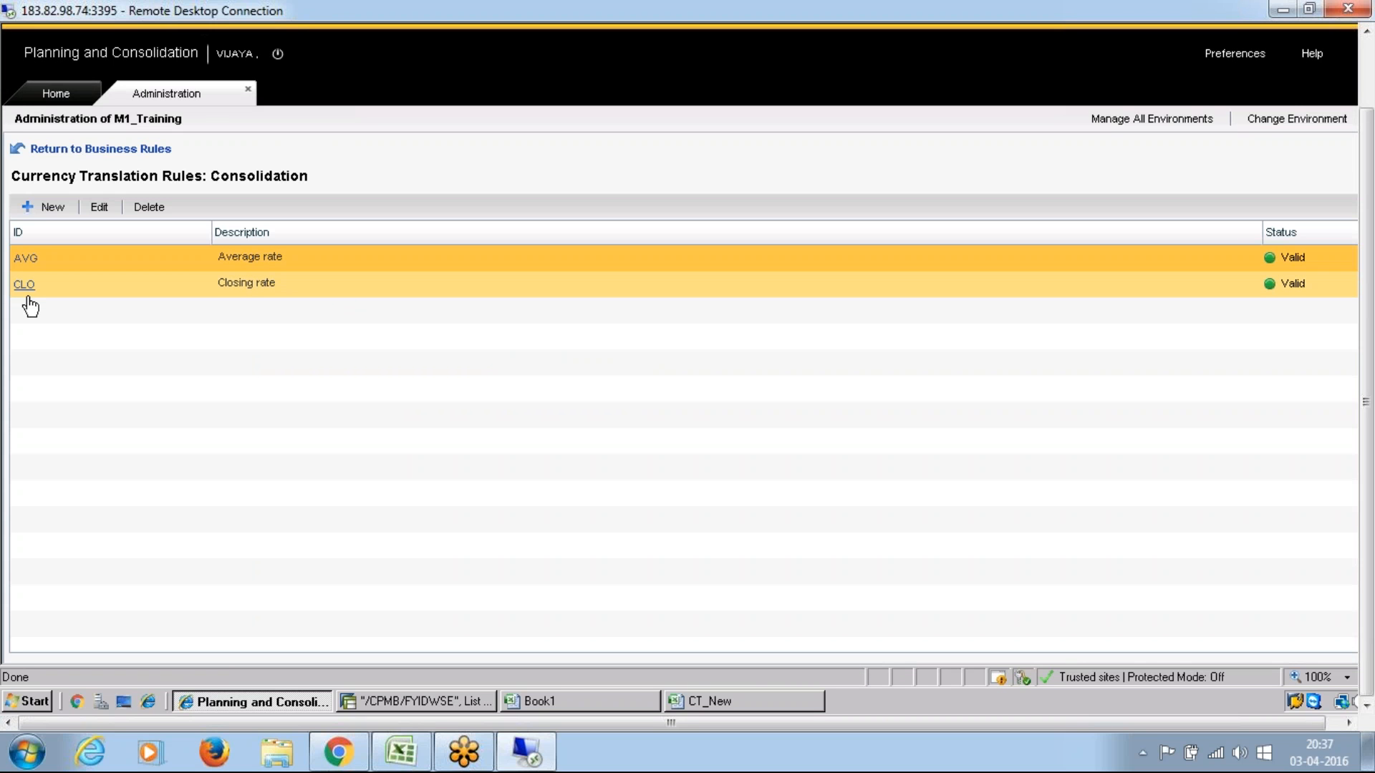
{"action": "left_click", "coordinate": [27, 259]}
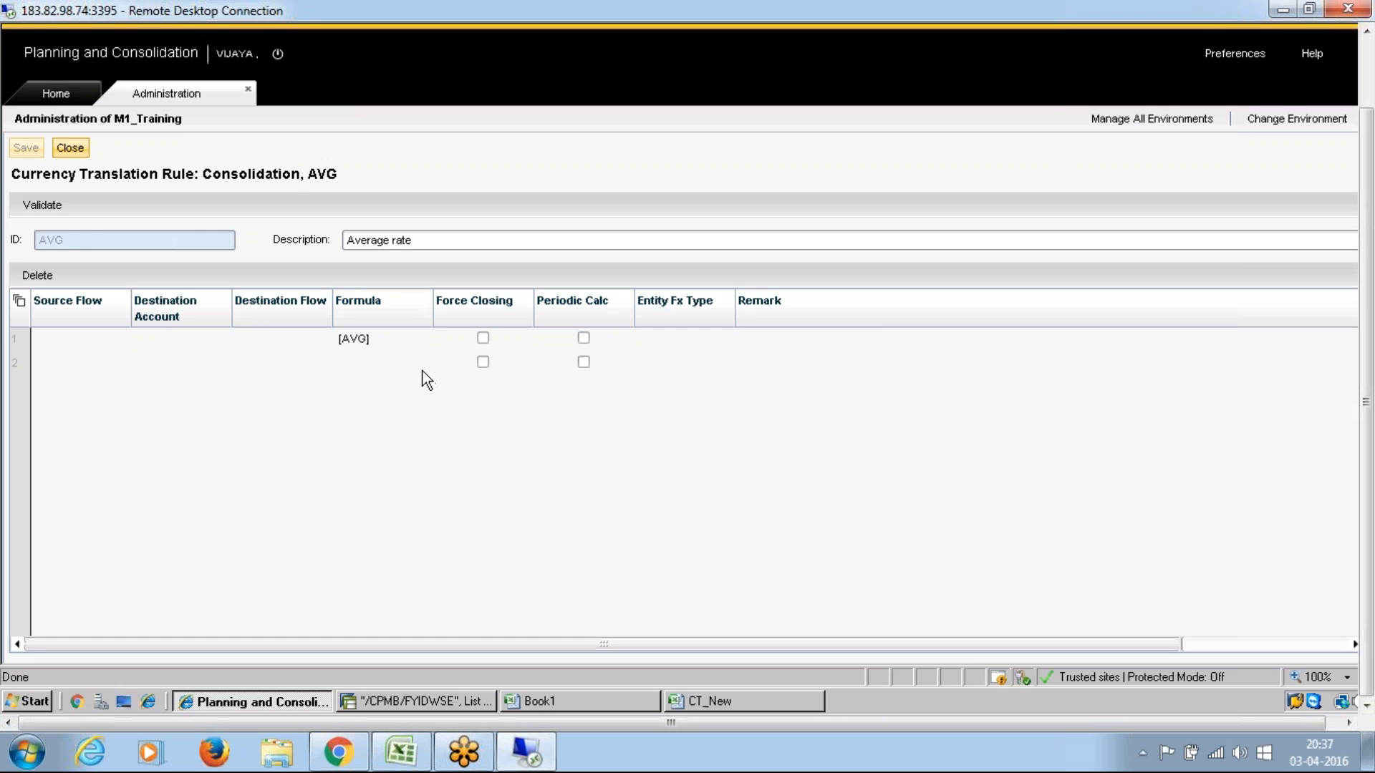
{"action": "left_click", "coordinate": [68, 148]}
Step: Clear the Balance source flow from the CLO currency translation rule, keeping the [CLO] formula, and save and close the rule
{"action": "left_click", "coordinate": [24, 284]}
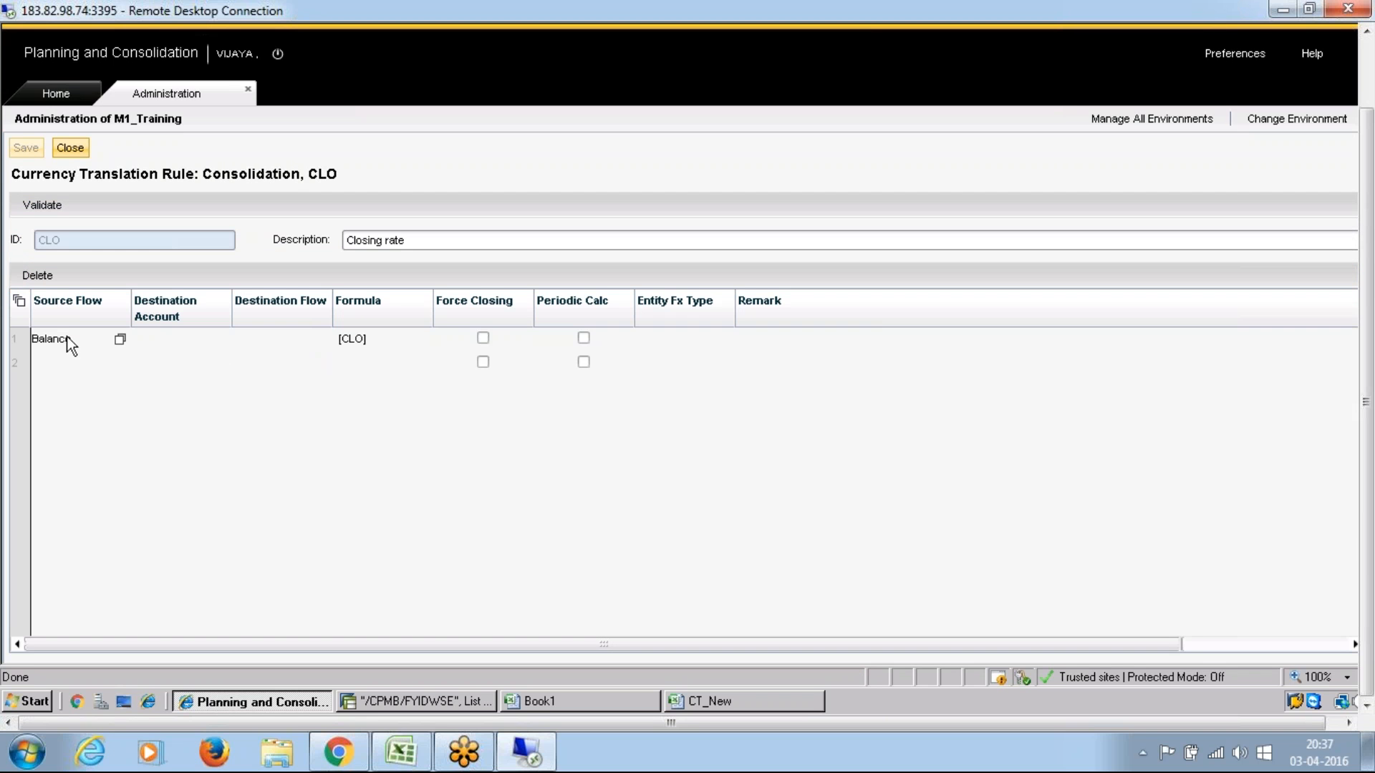
{"action": "double_click", "coordinate": [74, 338]}
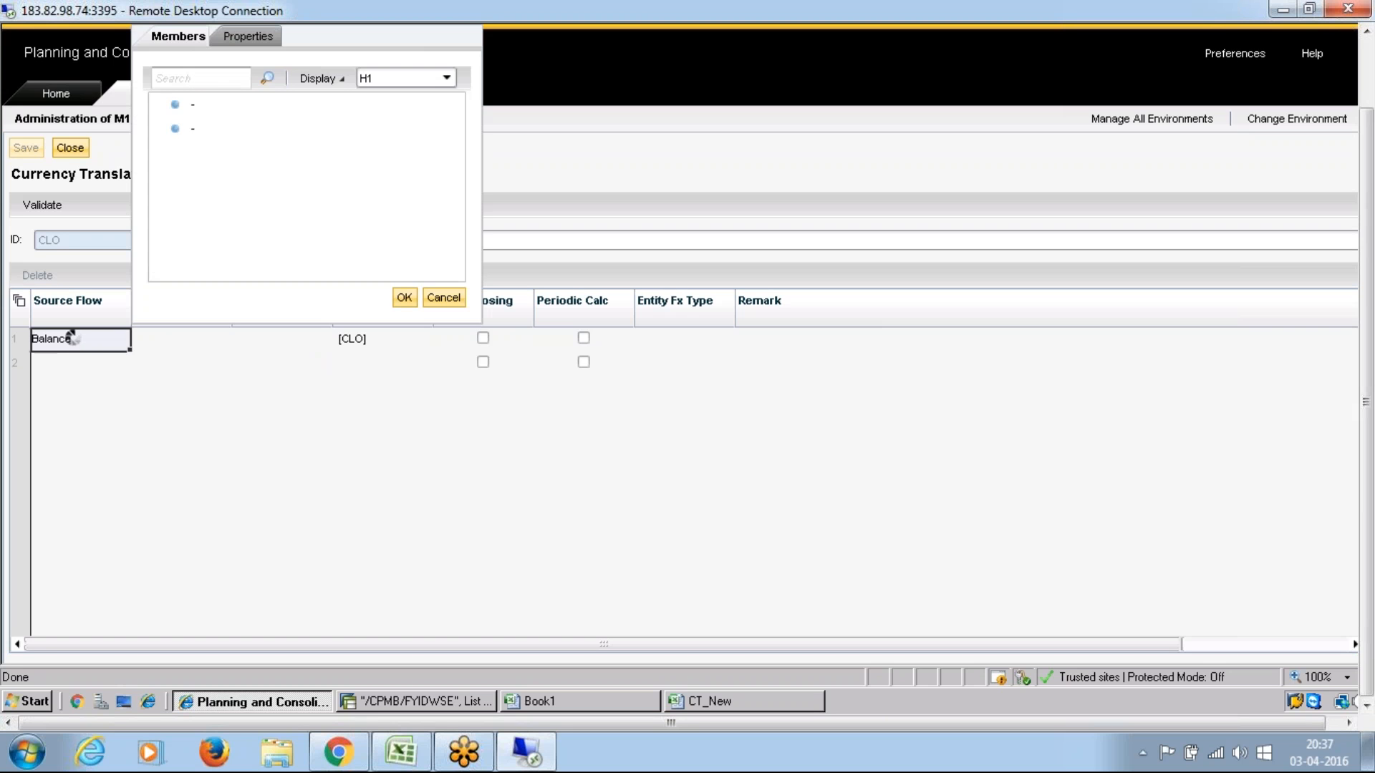
{"action": "left_click", "coordinate": [443, 297]}
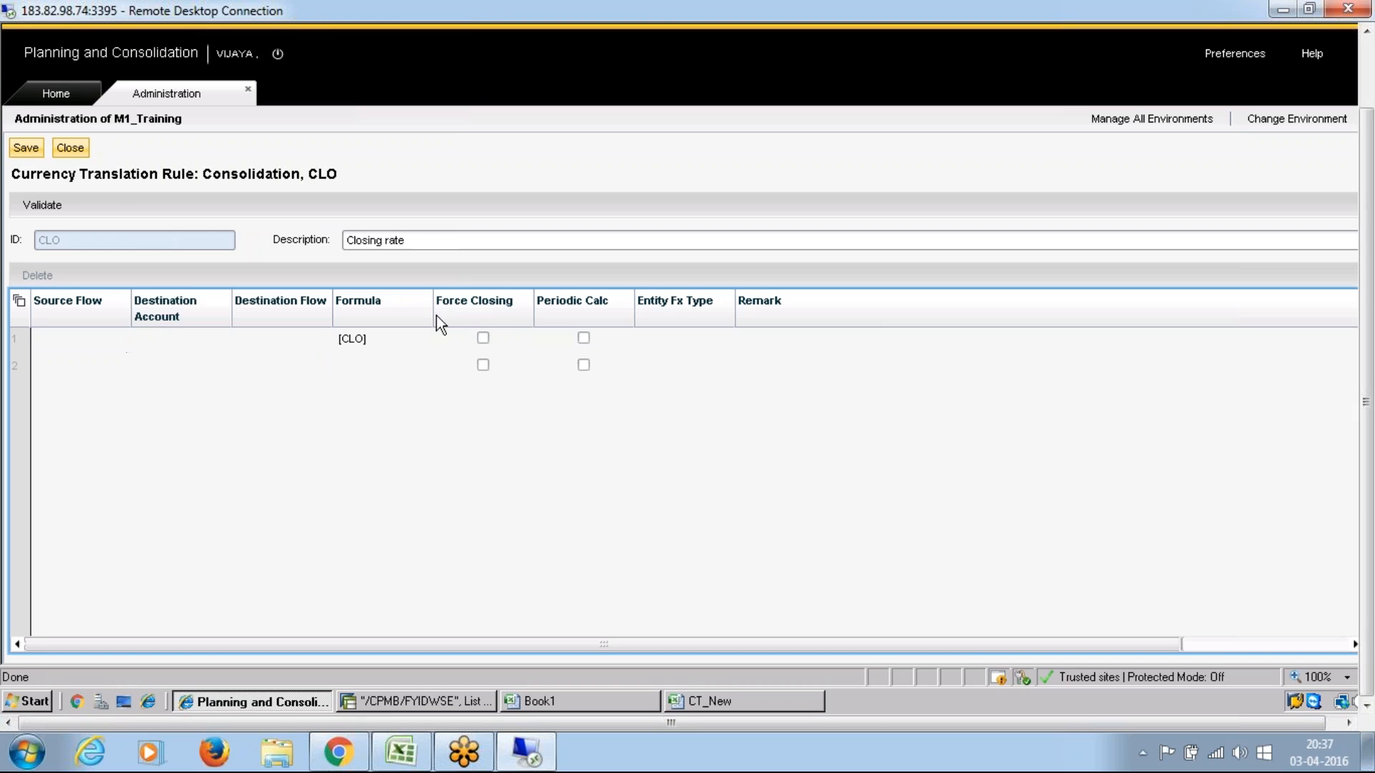
{"action": "left_click", "coordinate": [380, 336]}
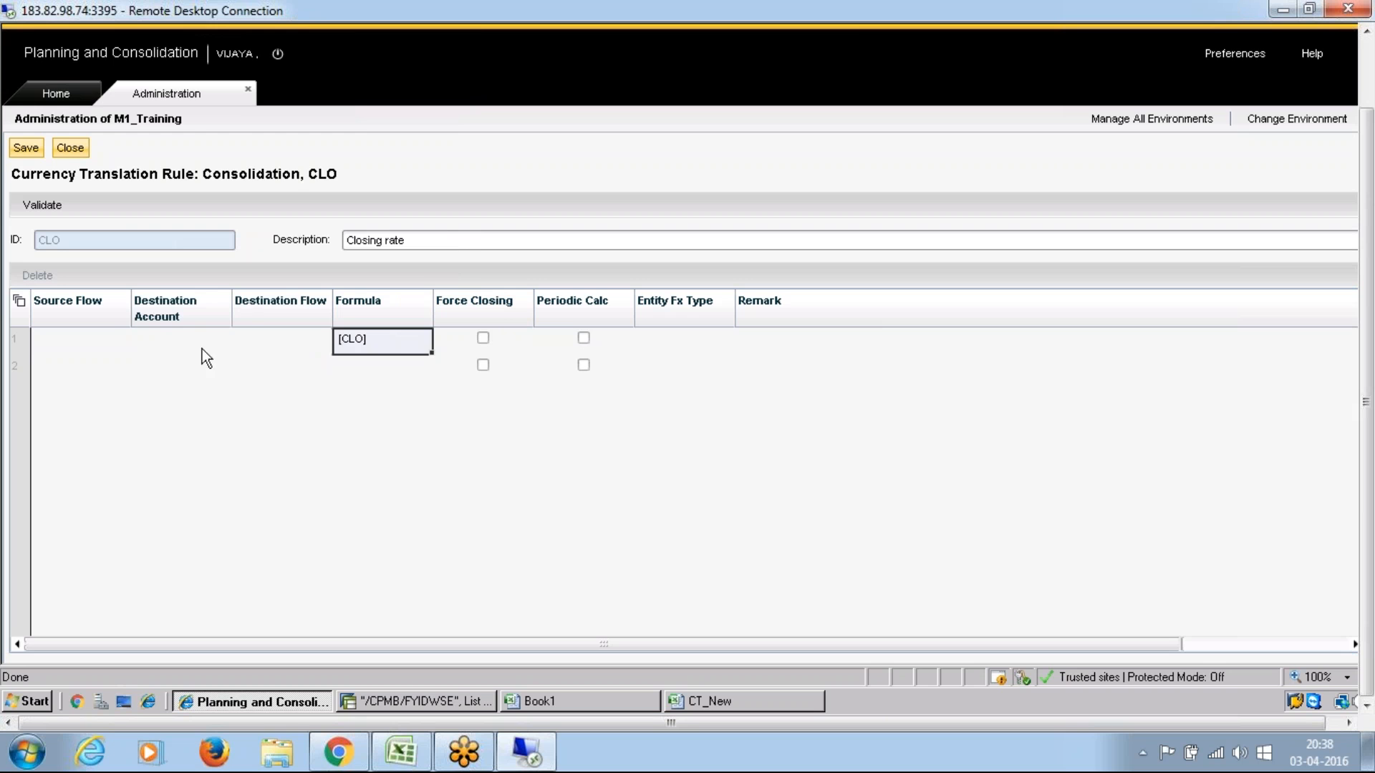
{"action": "double_click", "coordinate": [71, 342]}
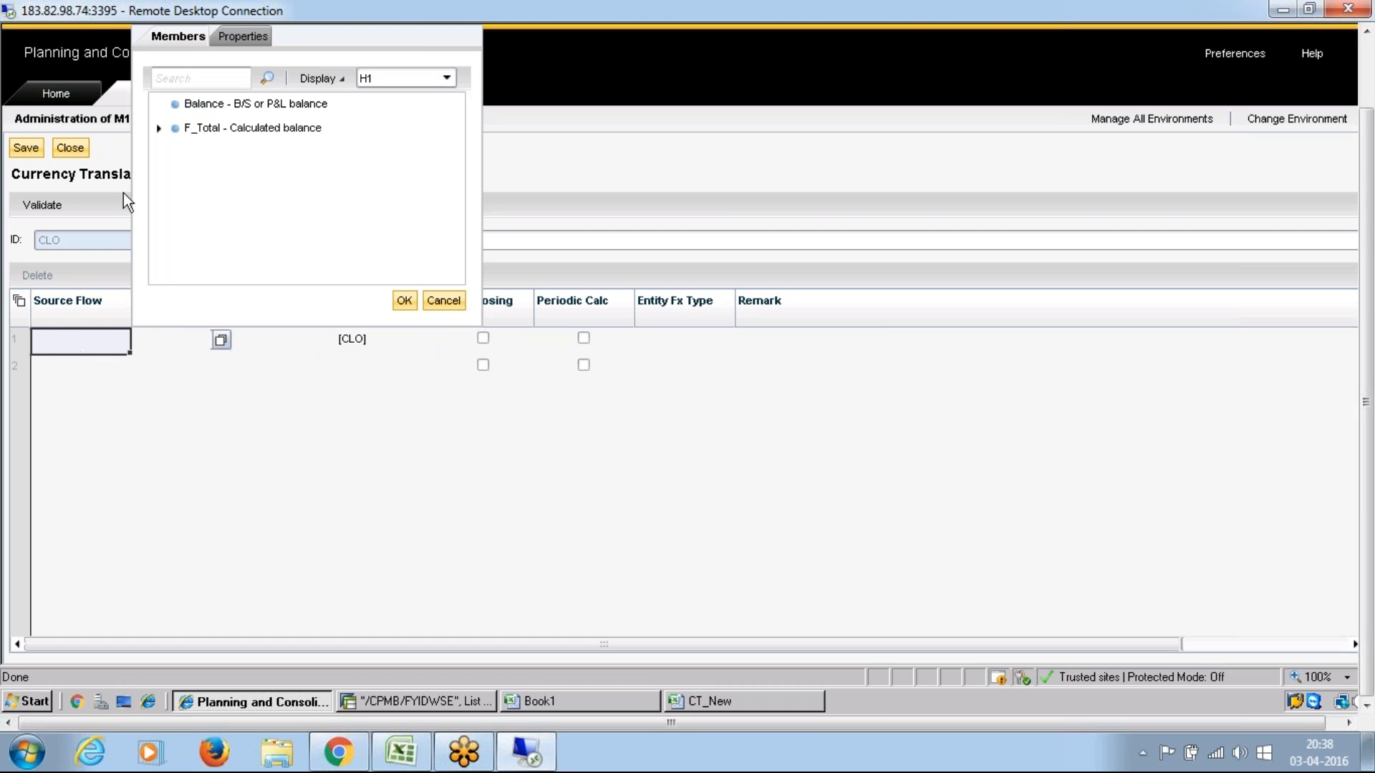
{"action": "left_click", "coordinate": [449, 298]}
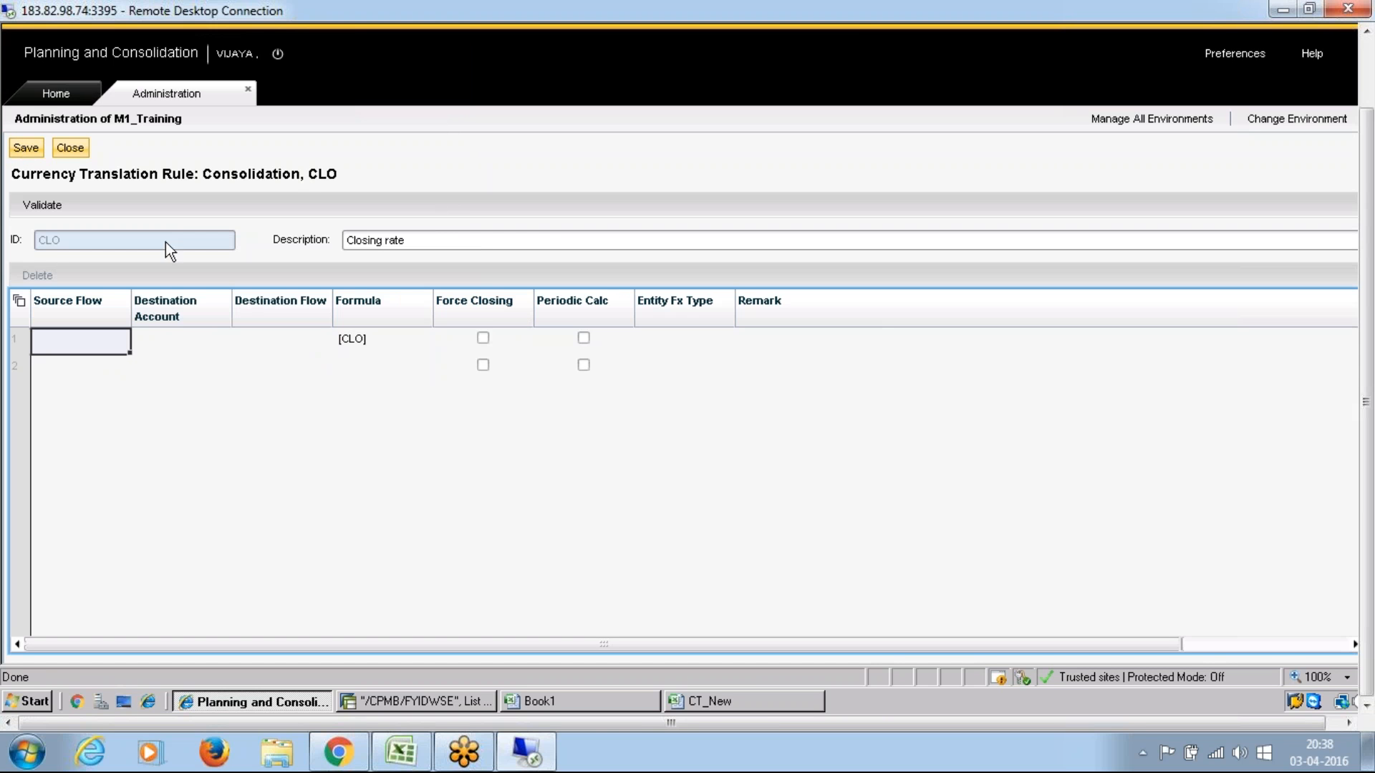
{"action": "left_click", "coordinate": [25, 148]}
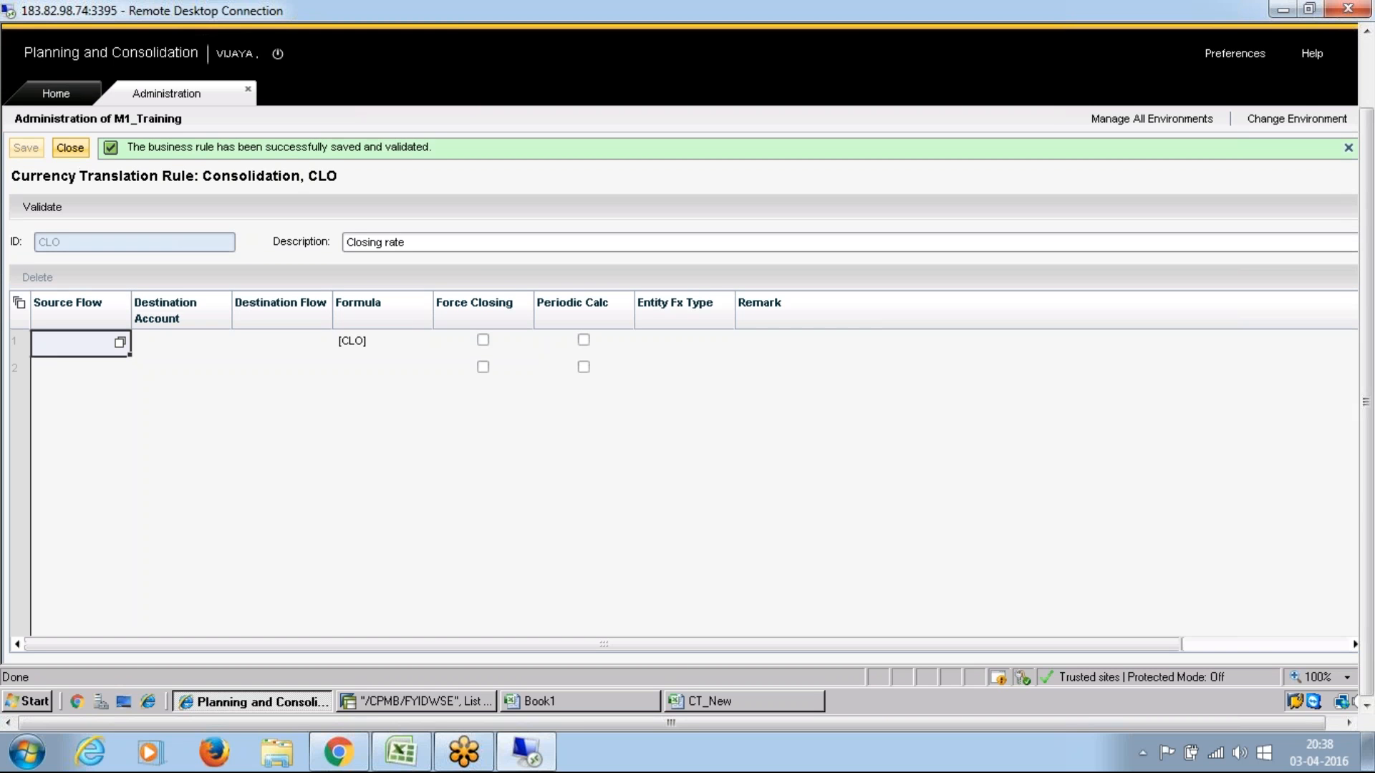
{"action": "left_click", "coordinate": [69, 148]}
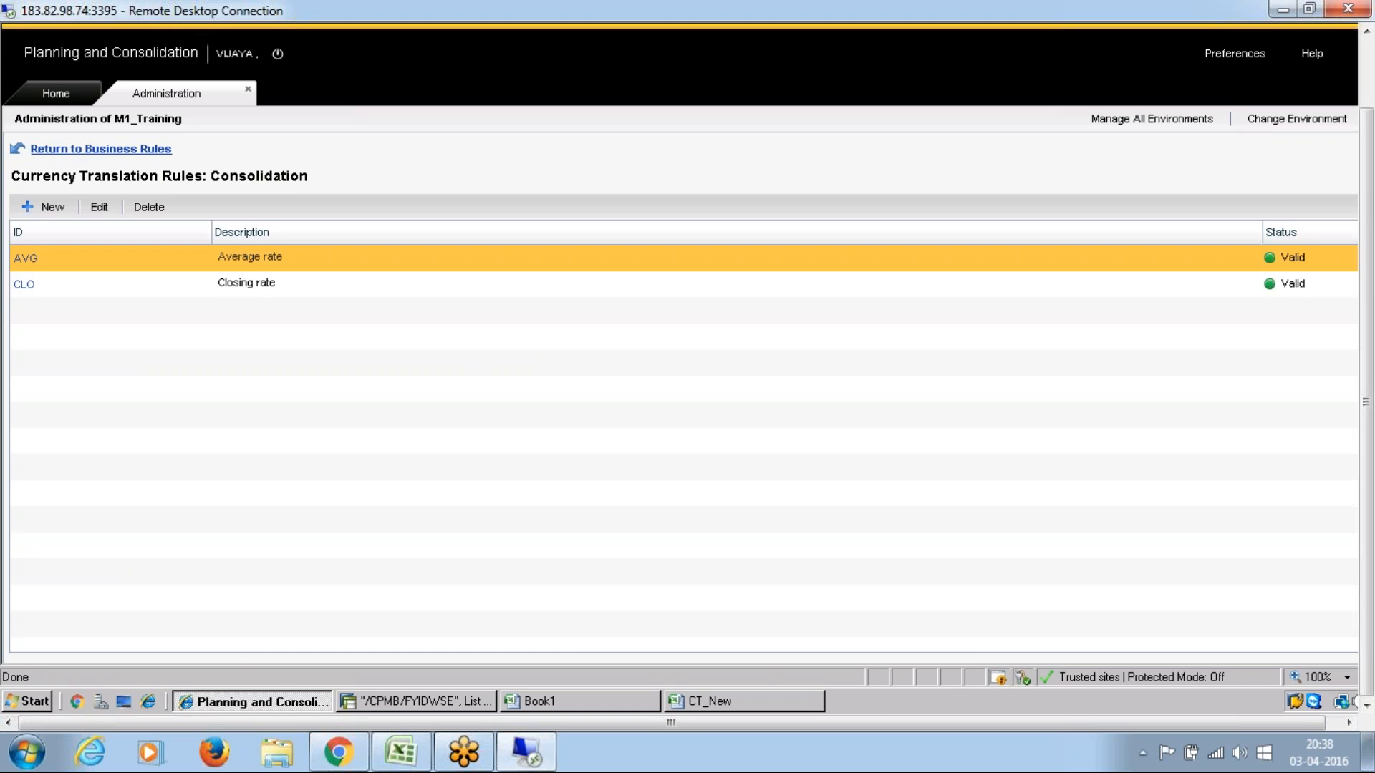
Step: Return to the business rules overview and reopen the Consolidation model's currency translation rules
{"action": "left_click", "coordinate": [101, 148]}
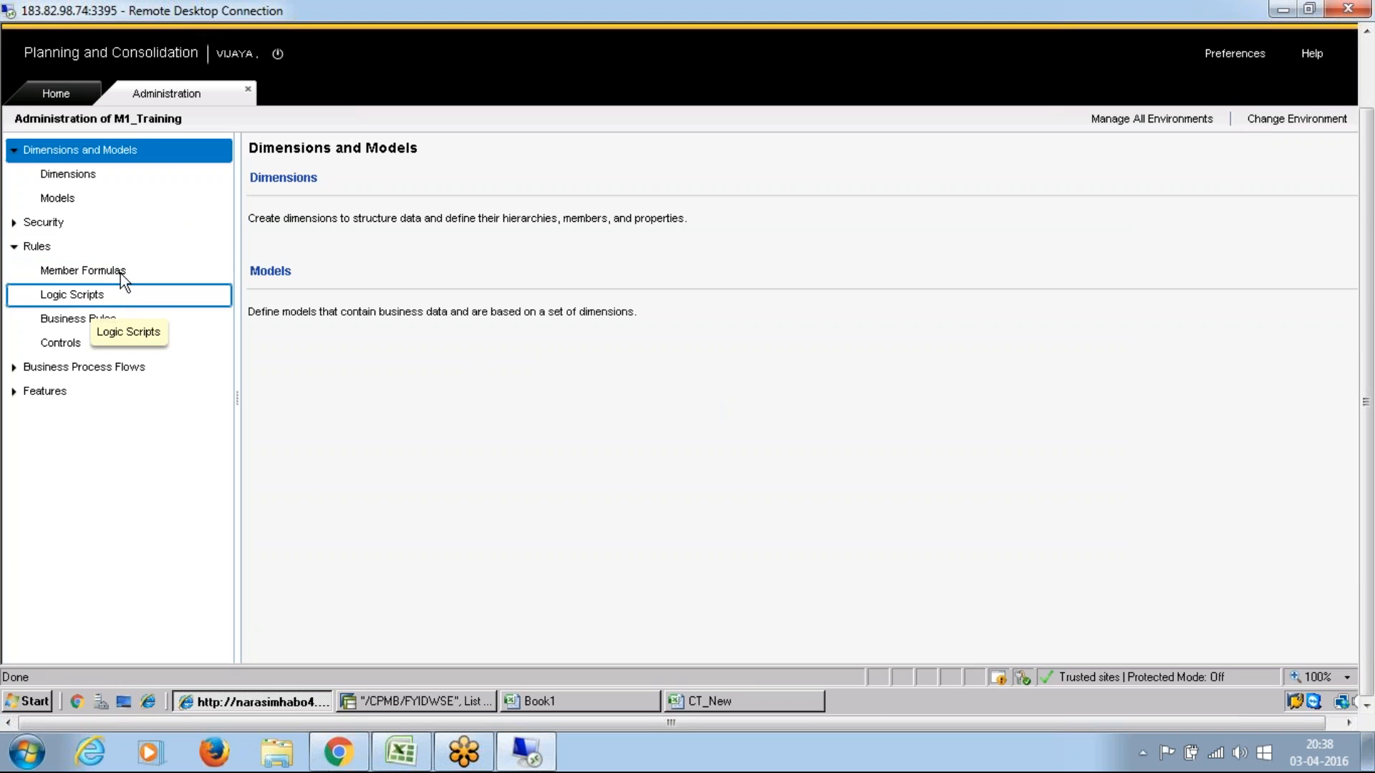
{"action": "left_click", "coordinate": [84, 318]}
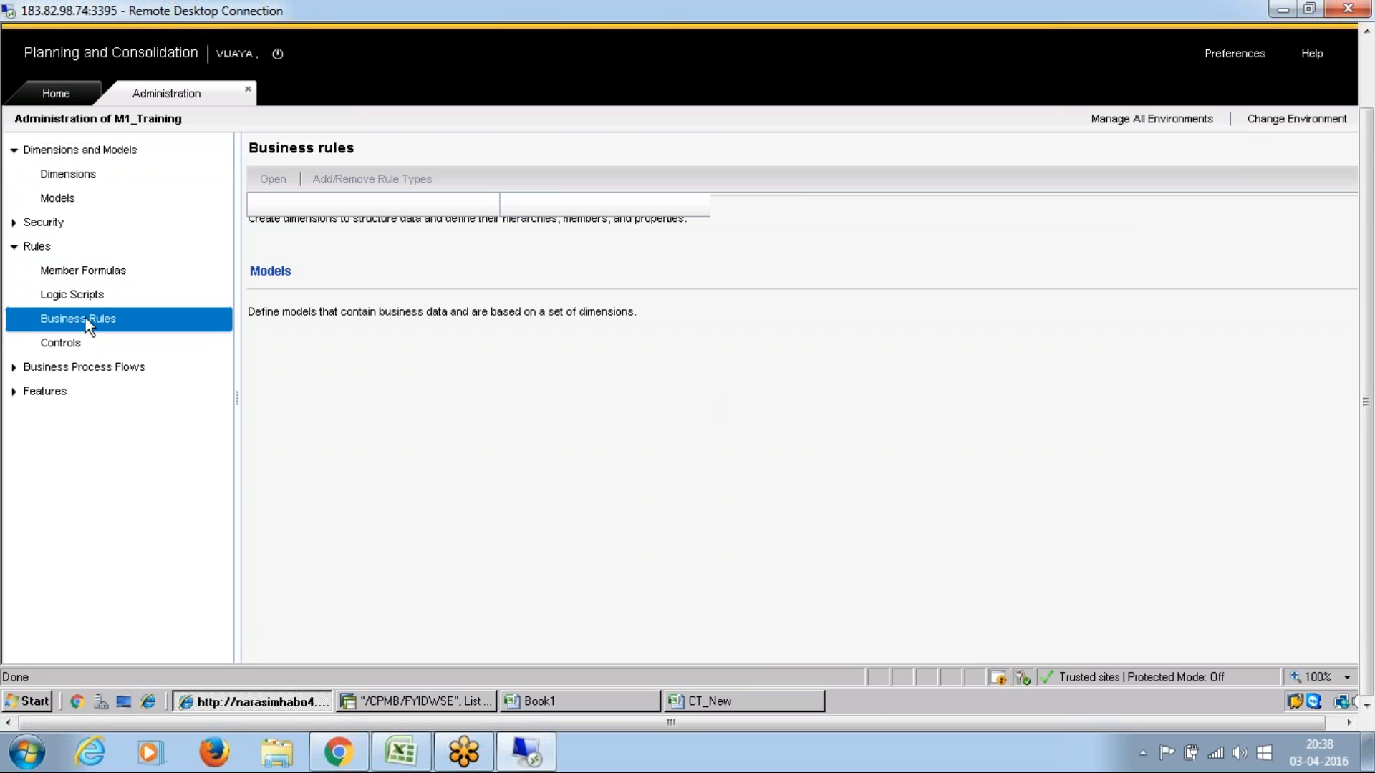
{"action": "left_click", "coordinate": [552, 335]}
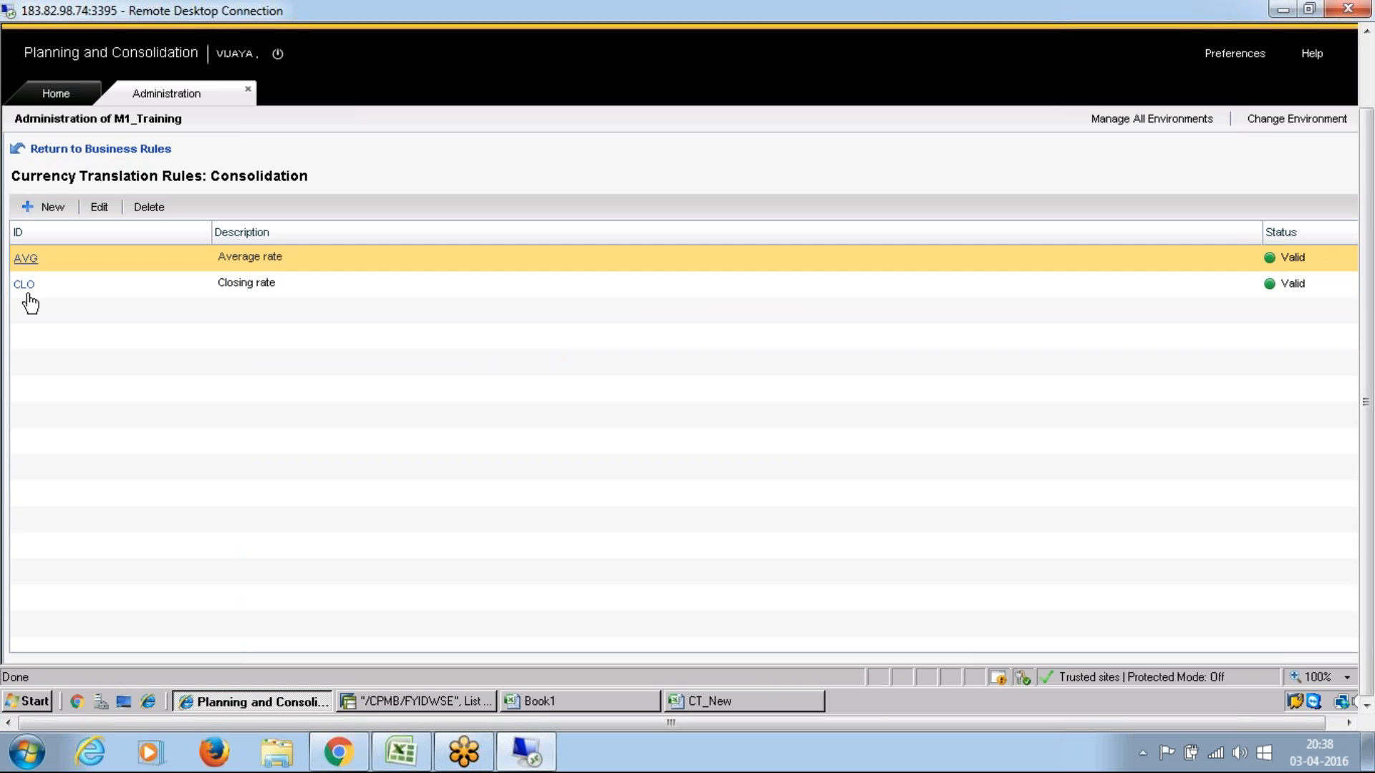
Step: Check the formula of the AVG rule, close it, and open the CLO rule to compare its formula
{"action": "left_click", "coordinate": [26, 259]}
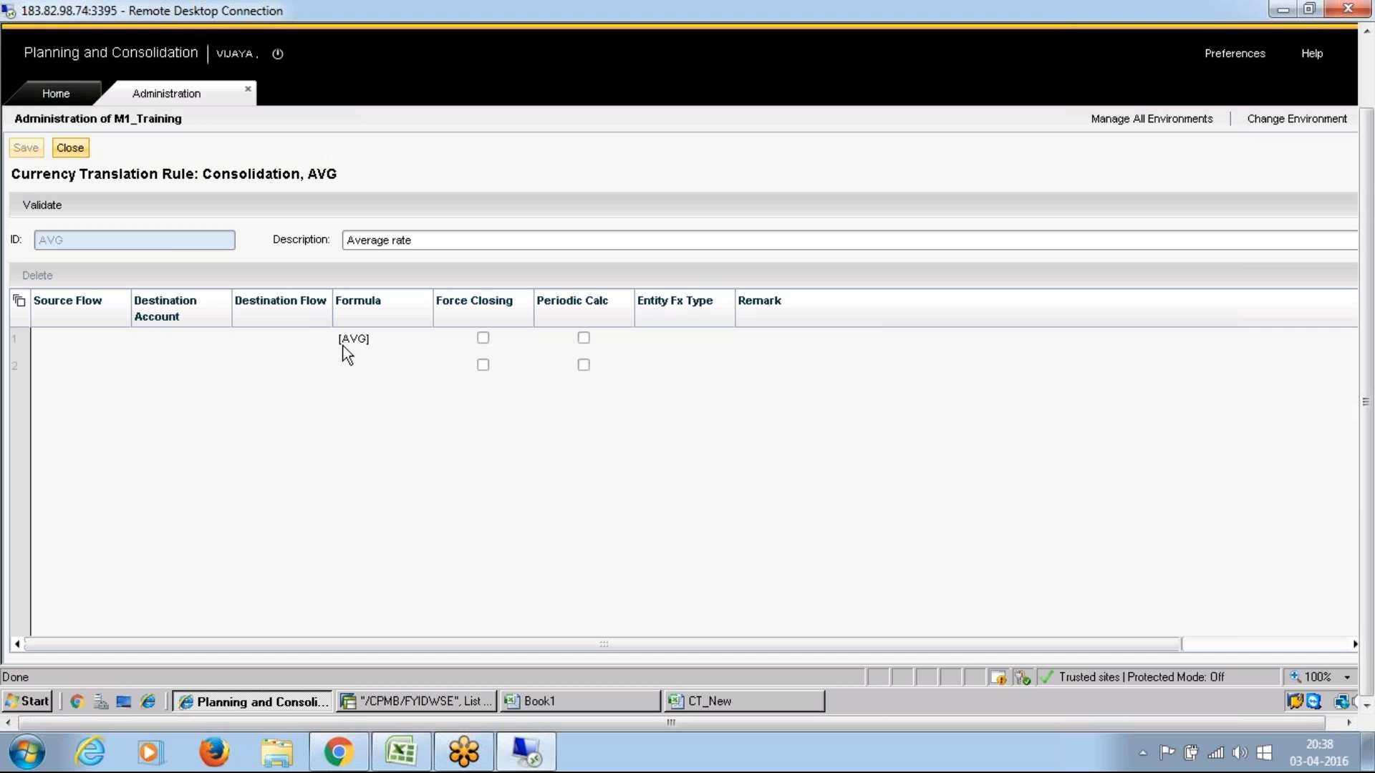
{"action": "left_click", "coordinate": [386, 335]}
{"action": "left_click", "coordinate": [70, 147]}
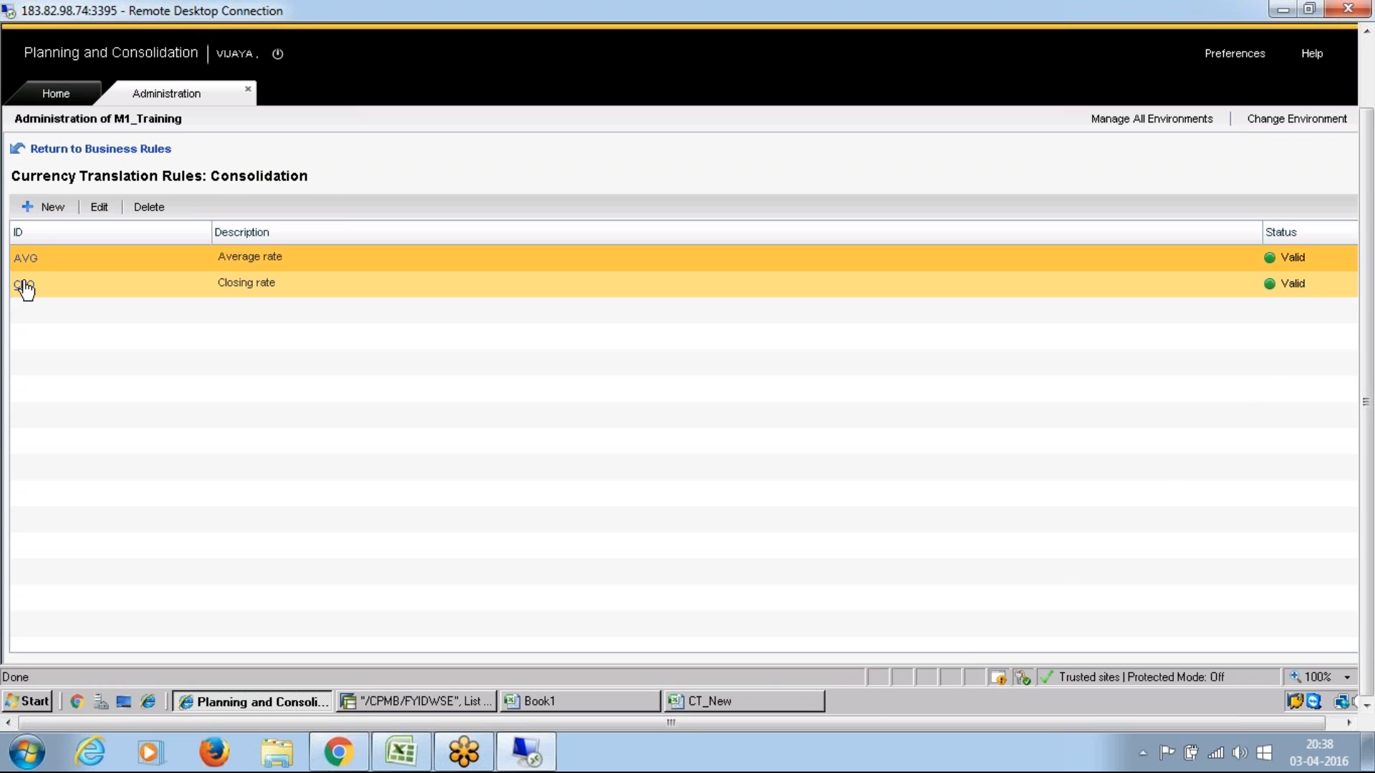
{"action": "left_click", "coordinate": [24, 284]}
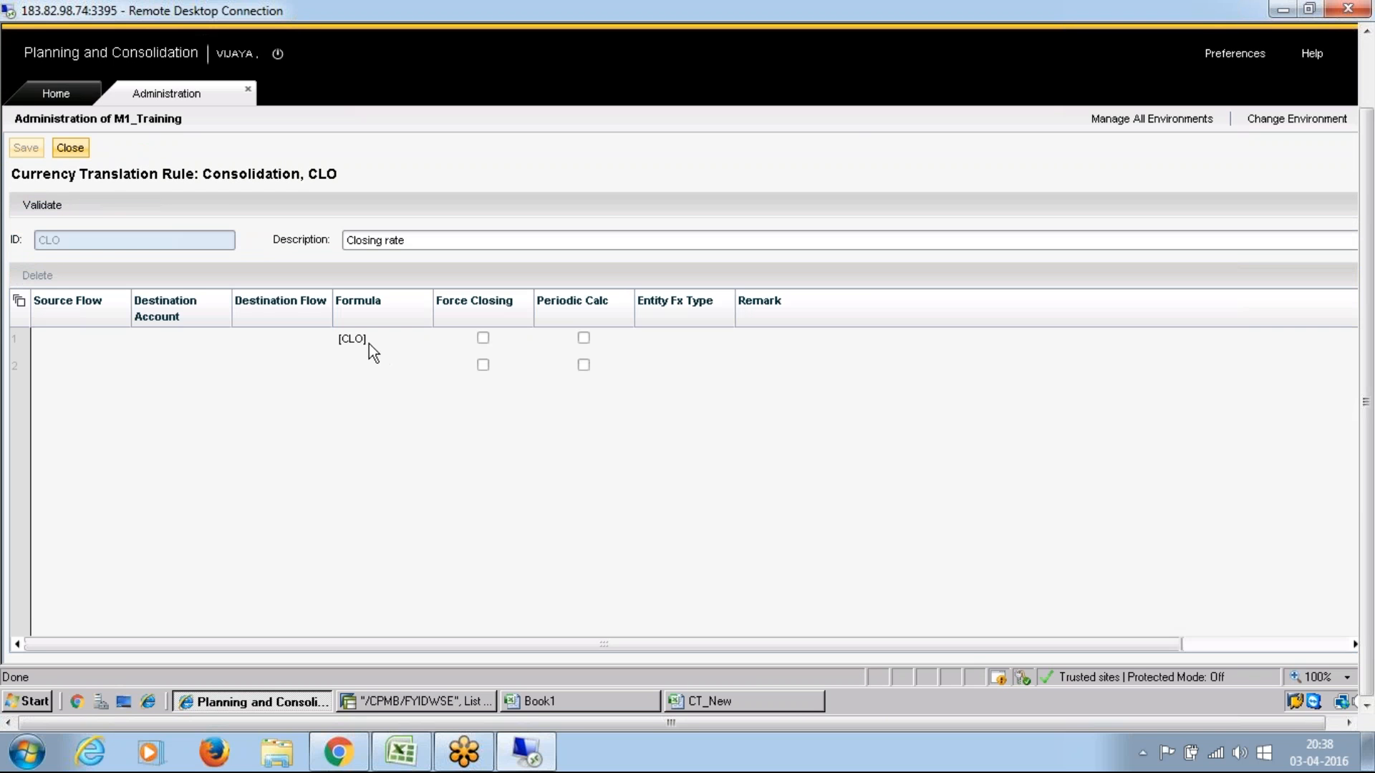
Step: Close the CLO rule and the currency translation rules, and select the Ownership item in the Excel notes
{"action": "left_click", "coordinate": [70, 148]}
{"action": "left_click", "coordinate": [76, 150]}
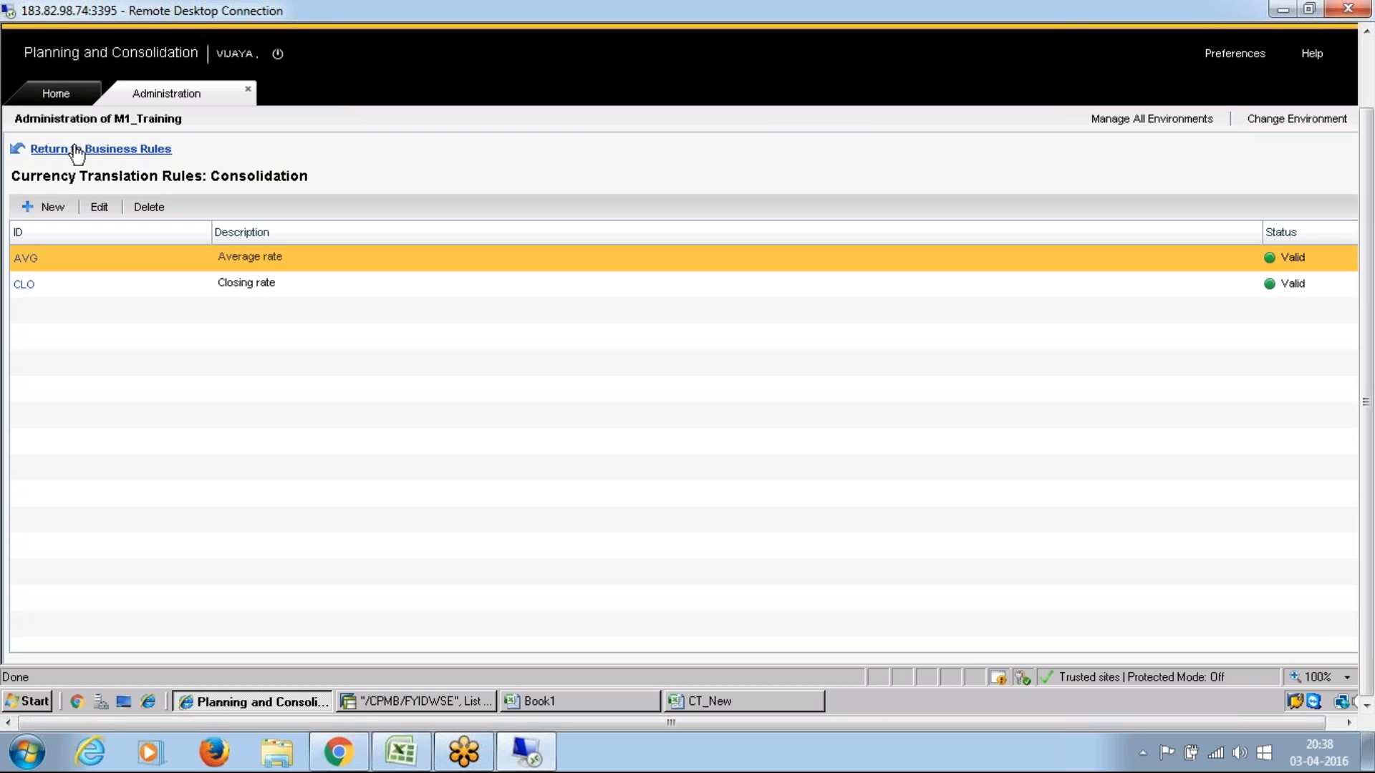
{"action": "left_click", "coordinate": [400, 752]}
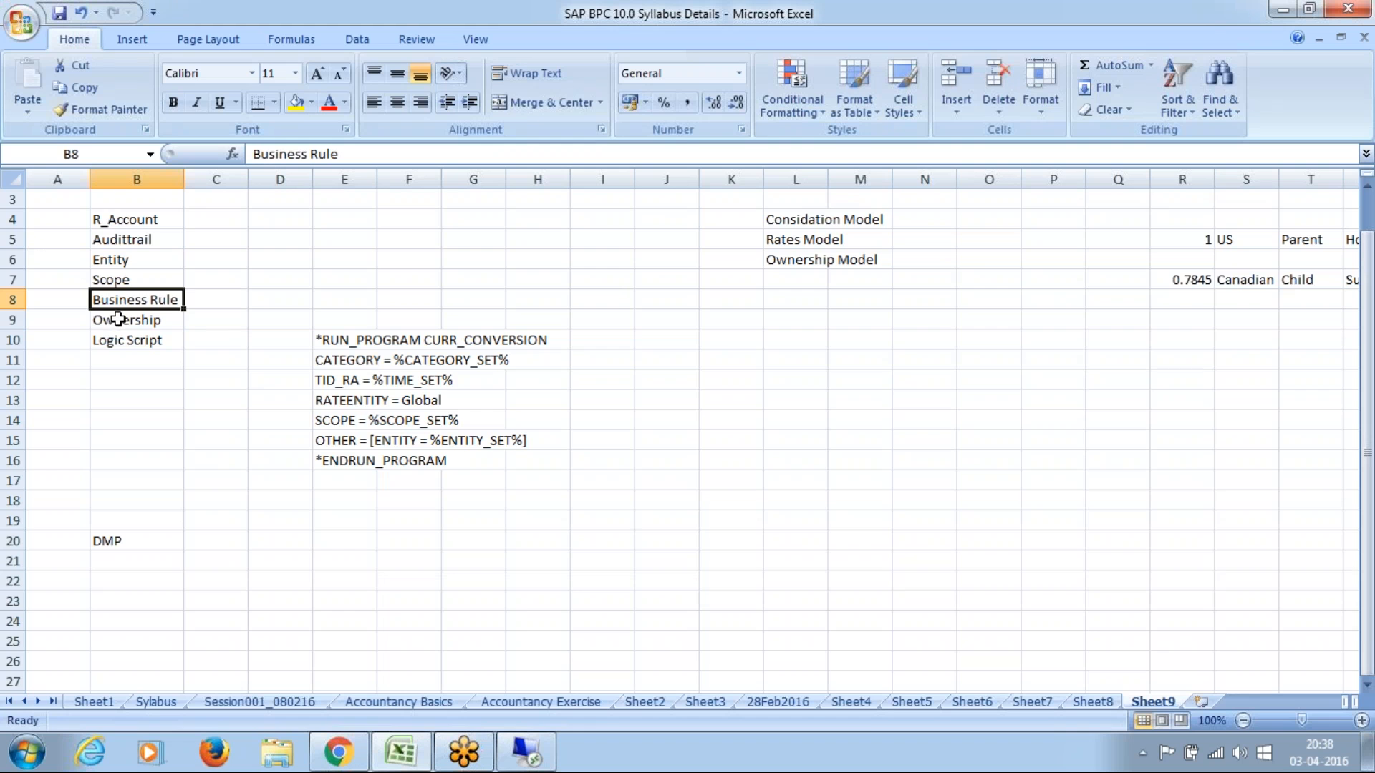
{"action": "left_click", "coordinate": [116, 322]}
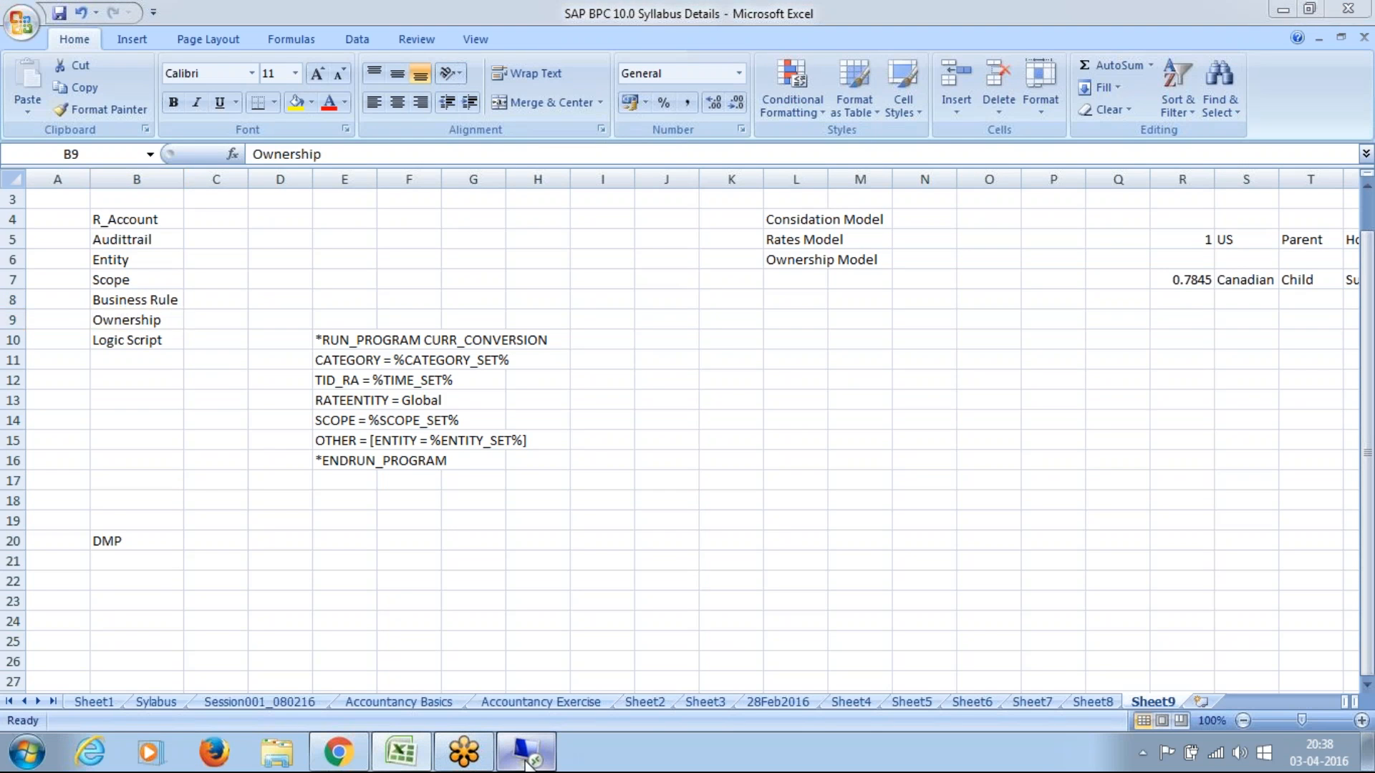
Step: Switch back to Planning and Consolidation, close the administration area, and open Ownership Manager under Consolidation Central
{"action": "left_click", "coordinate": [525, 751]}
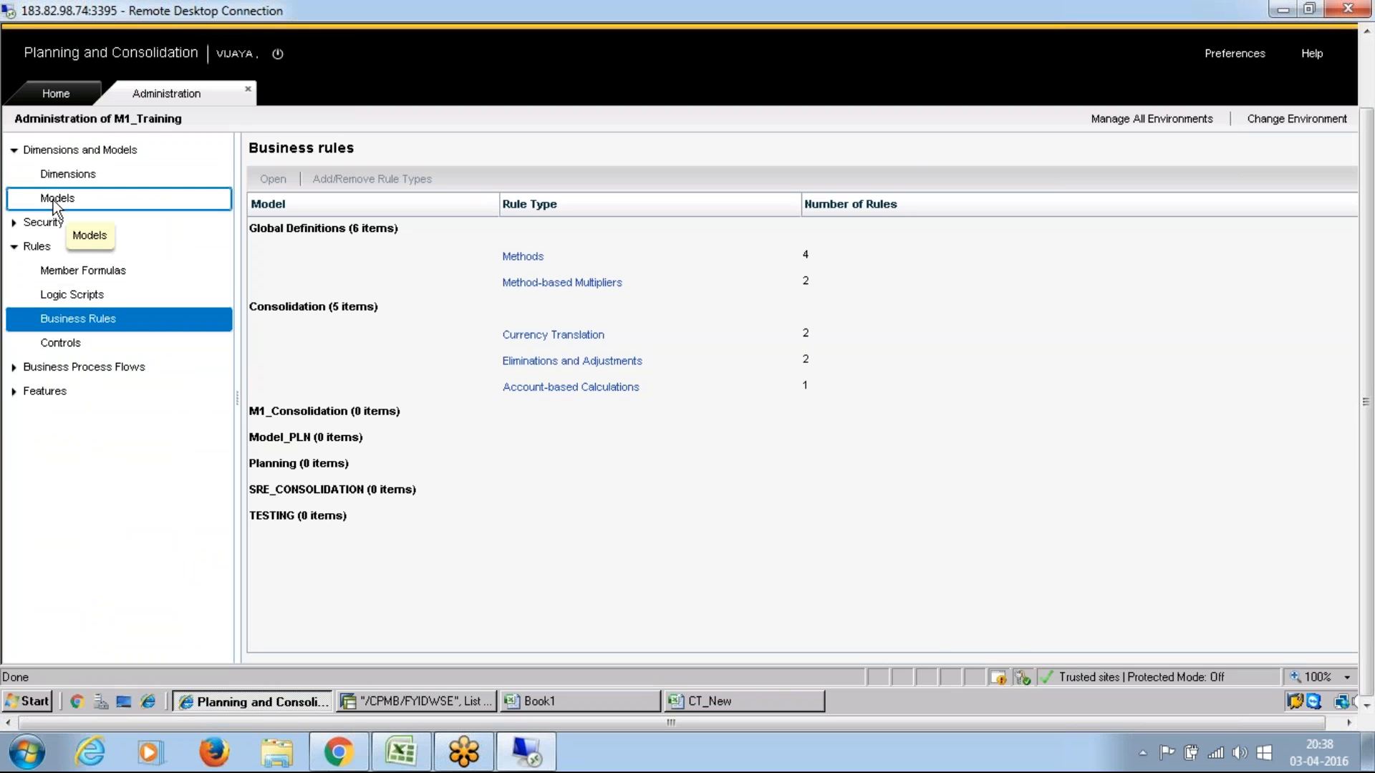
{"action": "left_click", "coordinate": [249, 90]}
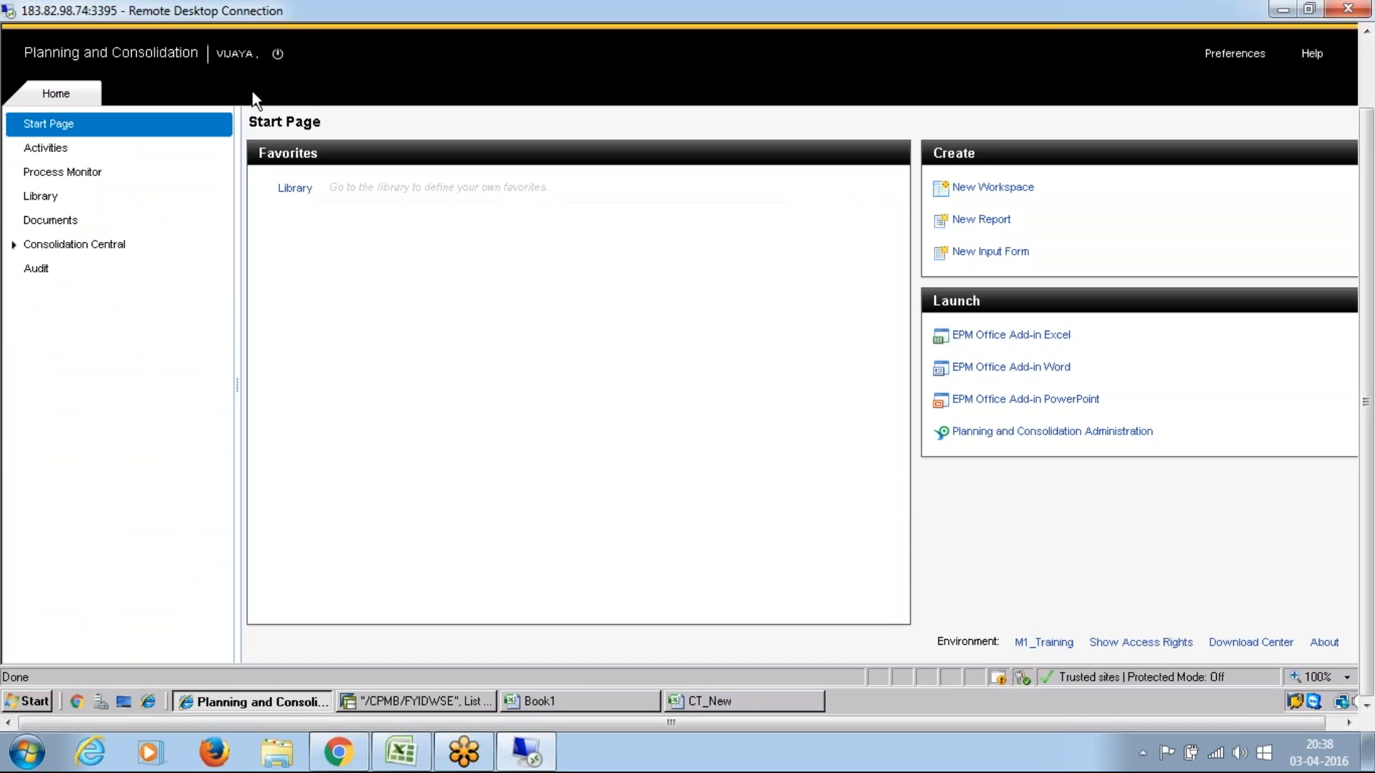
{"action": "left_click", "coordinate": [13, 246]}
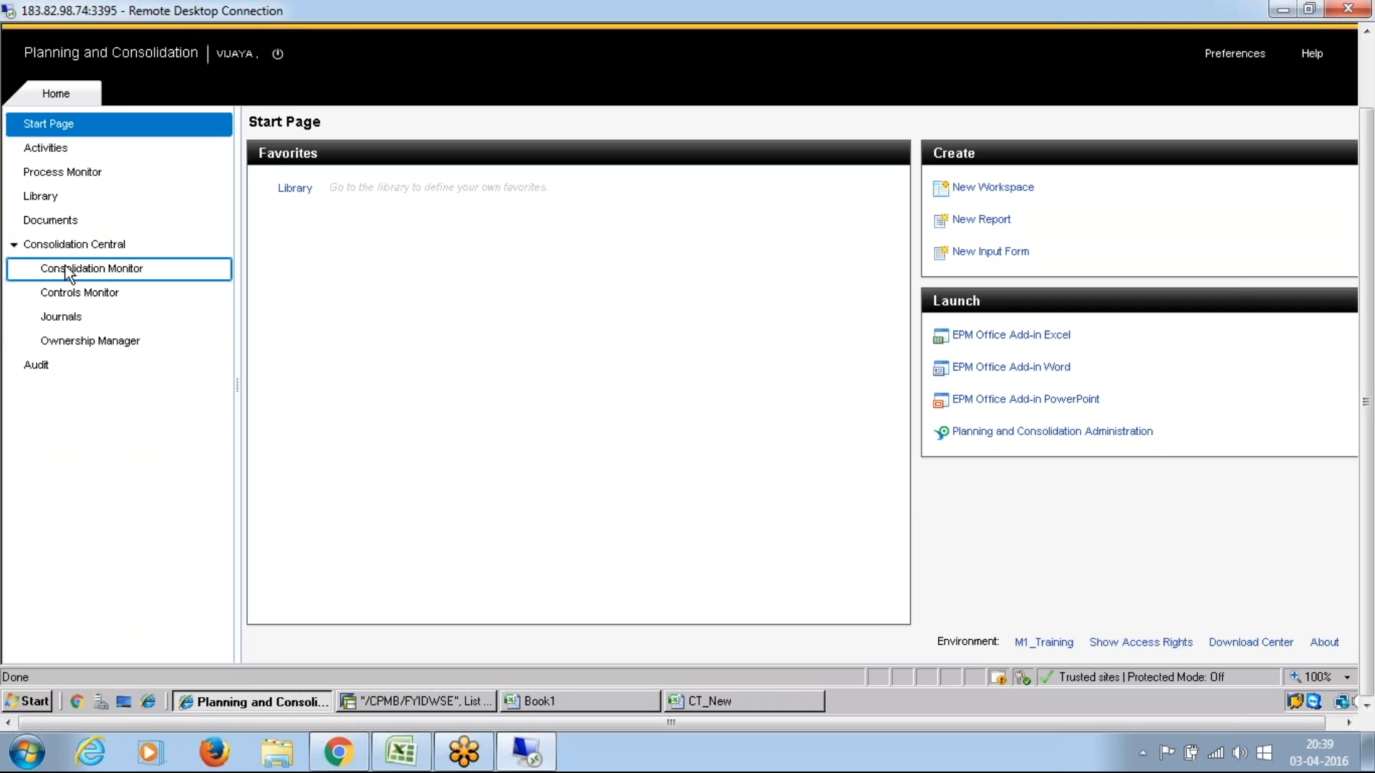
{"action": "left_click", "coordinate": [86, 341]}
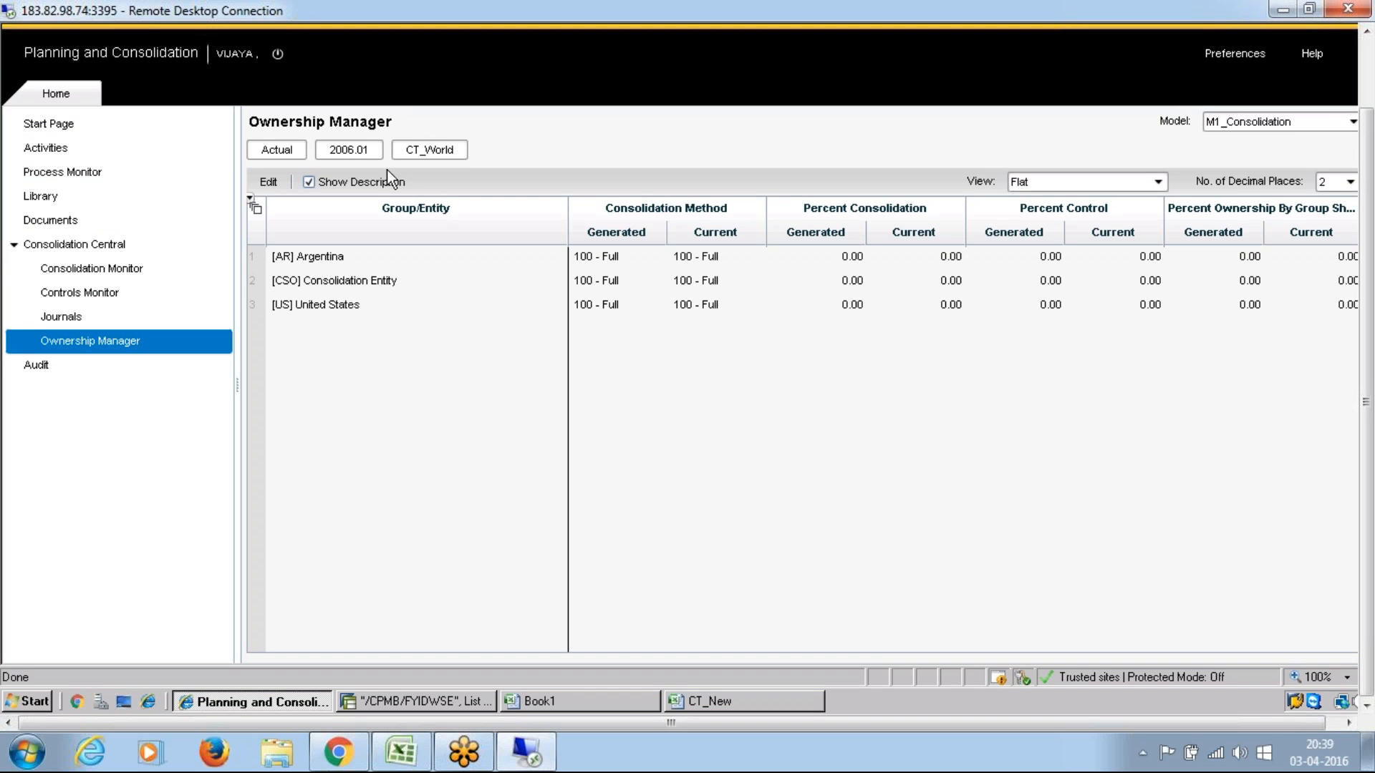
Step: Switch the Ownership Manager period to Feb 2006 to check the CT_World ownership data for that month
{"action": "left_click", "coordinate": [351, 152]}
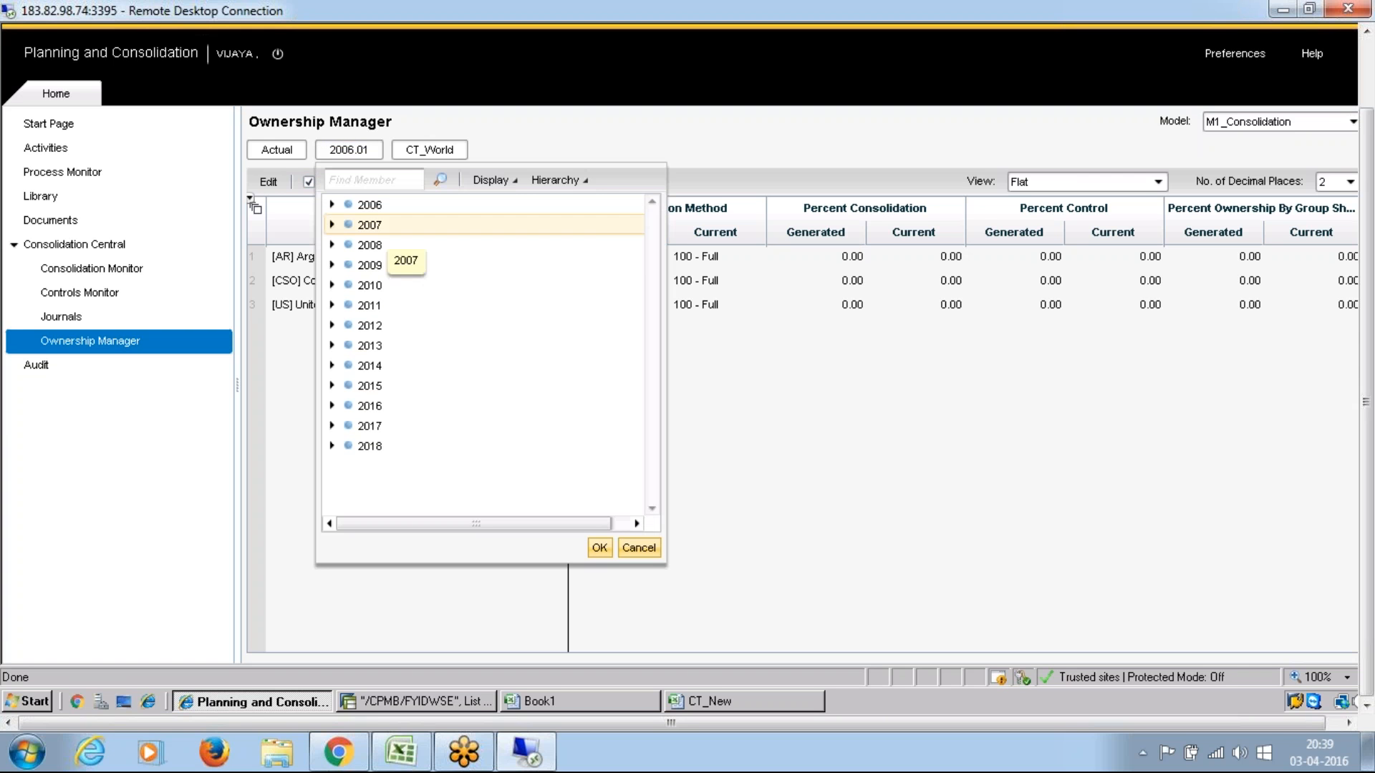
{"action": "left_click", "coordinate": [331, 205]}
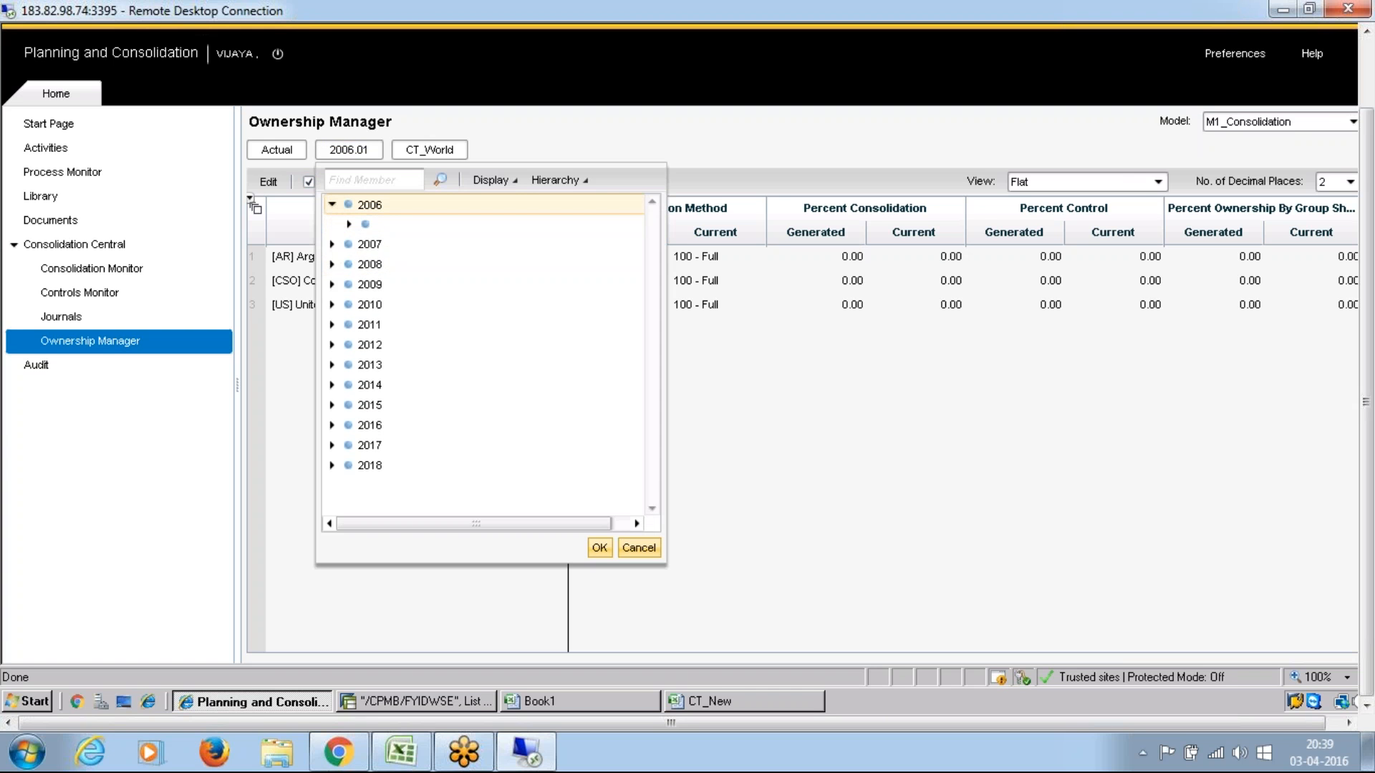
{"action": "left_click", "coordinate": [348, 225]}
{"action": "left_click", "coordinate": [408, 259]}
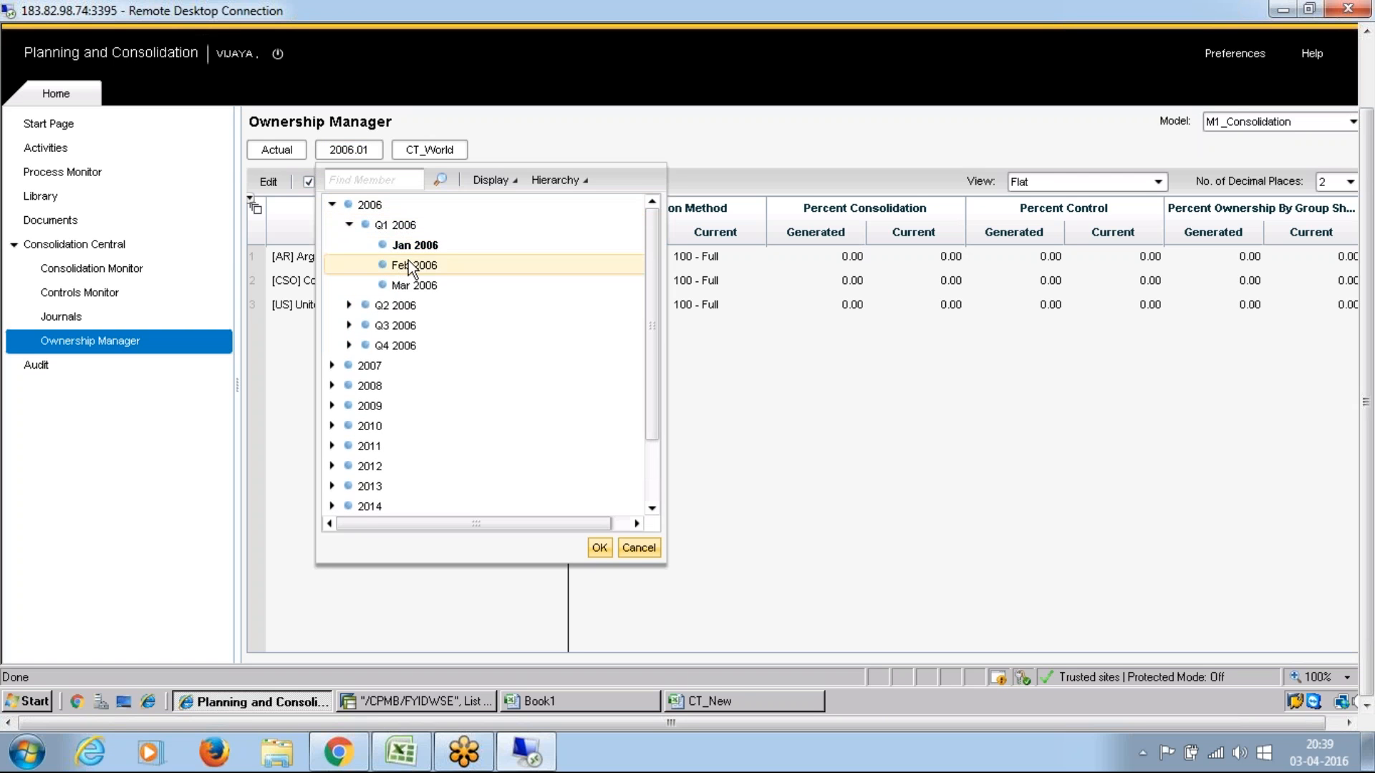
{"action": "left_click", "coordinate": [603, 552]}
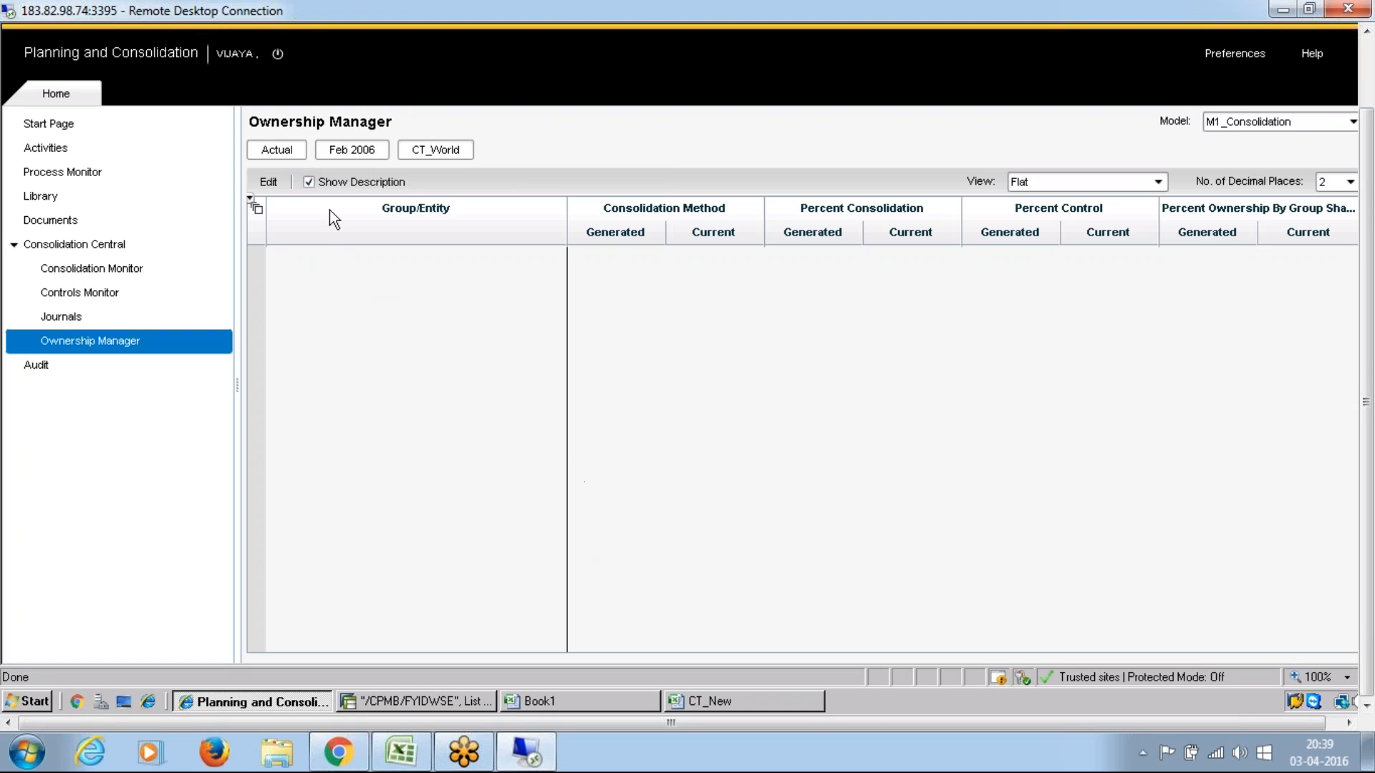
Step: Return the period to Jan 2006, inspect the CT_World ownership in the editor, and close the editor
{"action": "left_click", "coordinate": [373, 157]}
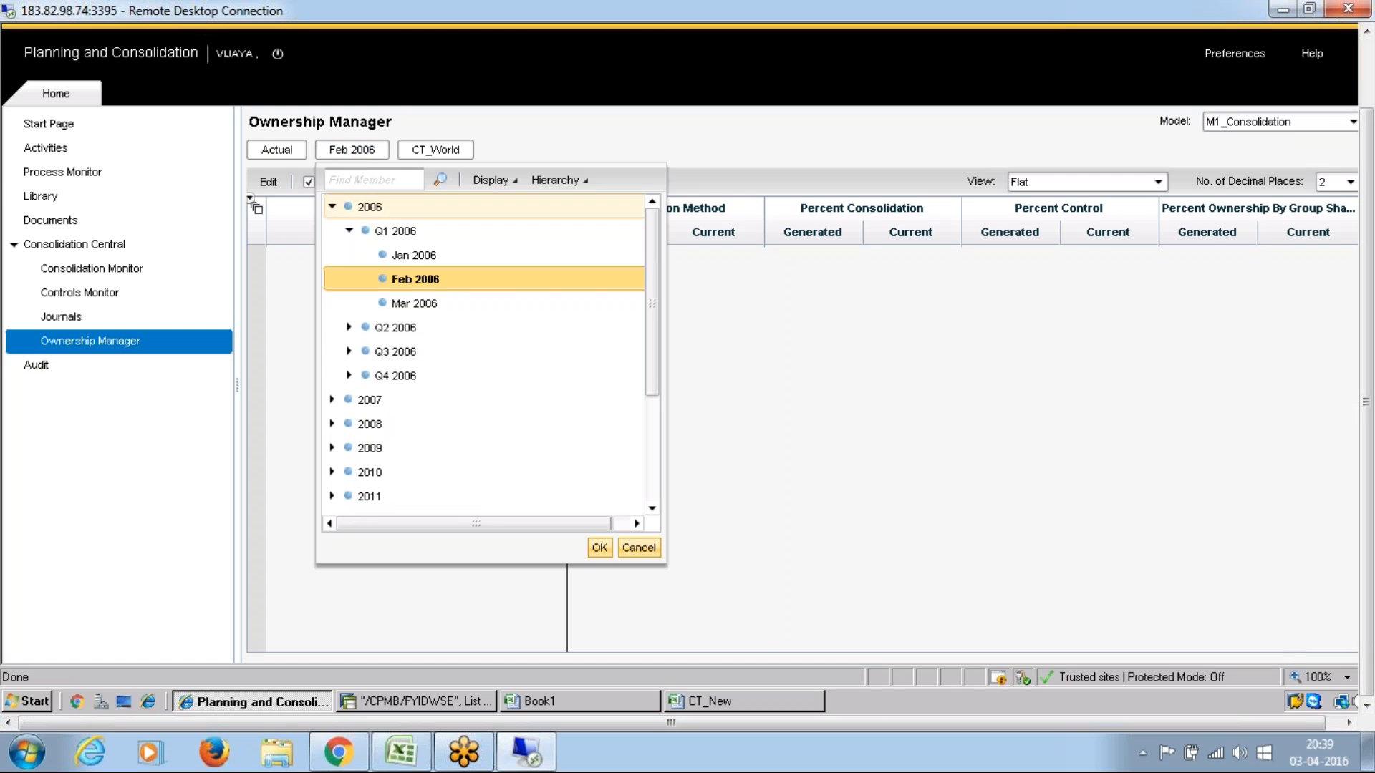
{"action": "left_click", "coordinate": [414, 254]}
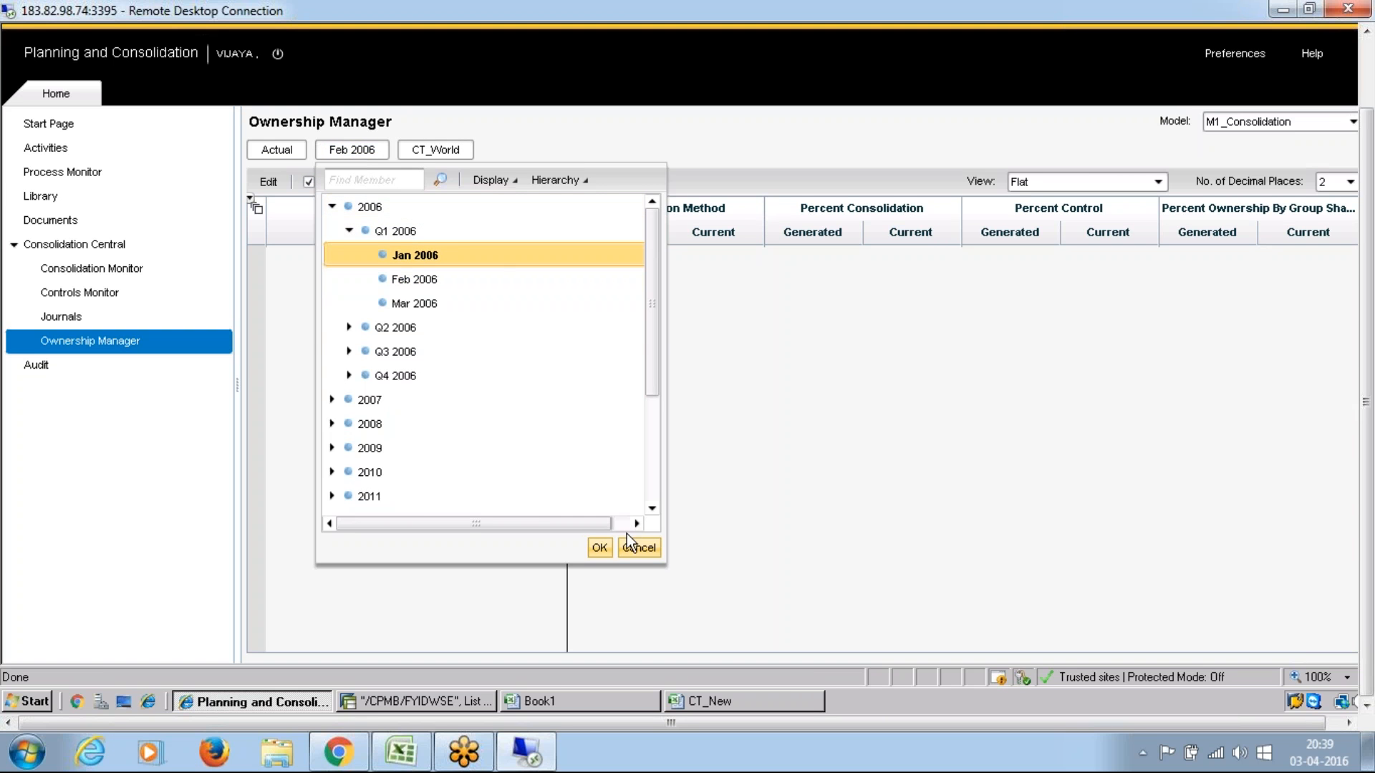
{"action": "left_click", "coordinate": [600, 549]}
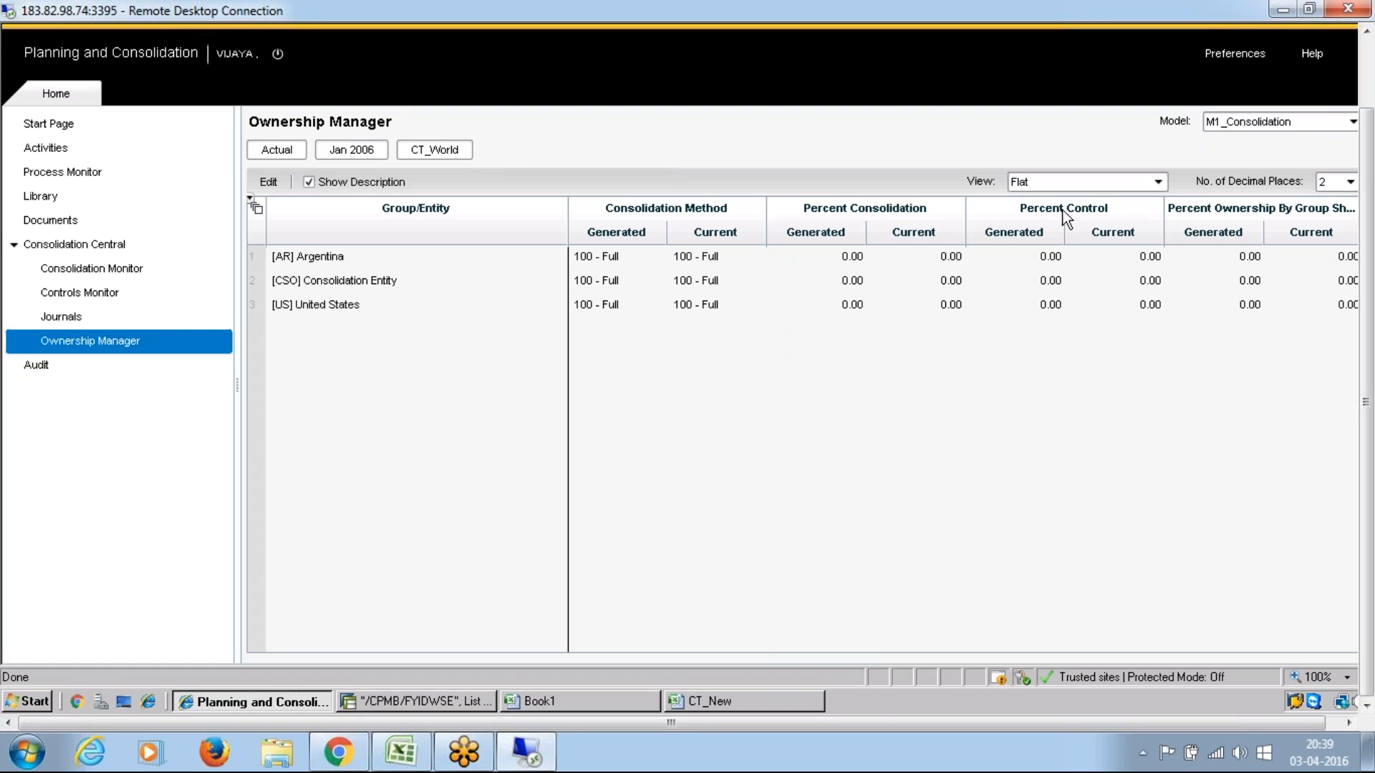
{"action": "left_click", "coordinate": [267, 183]}
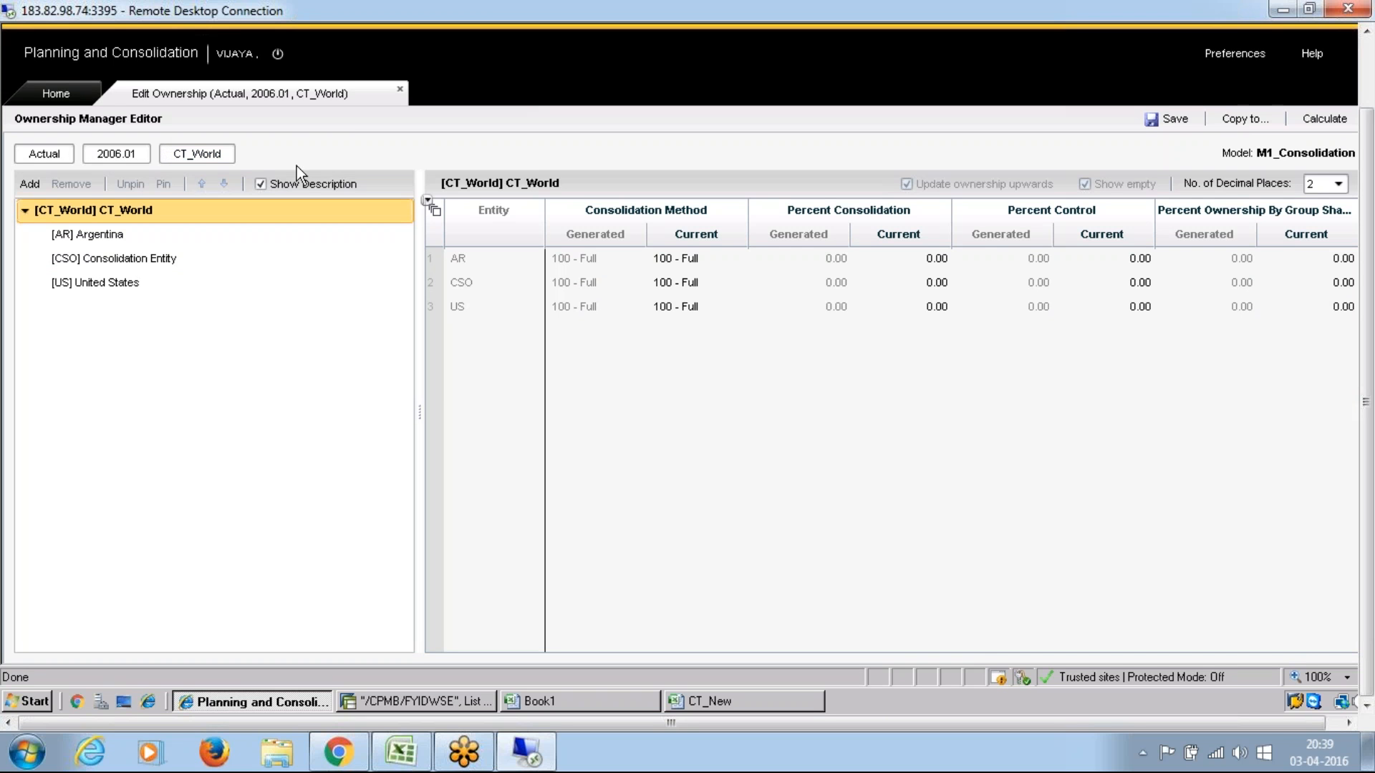
{"action": "left_click", "coordinate": [399, 91]}
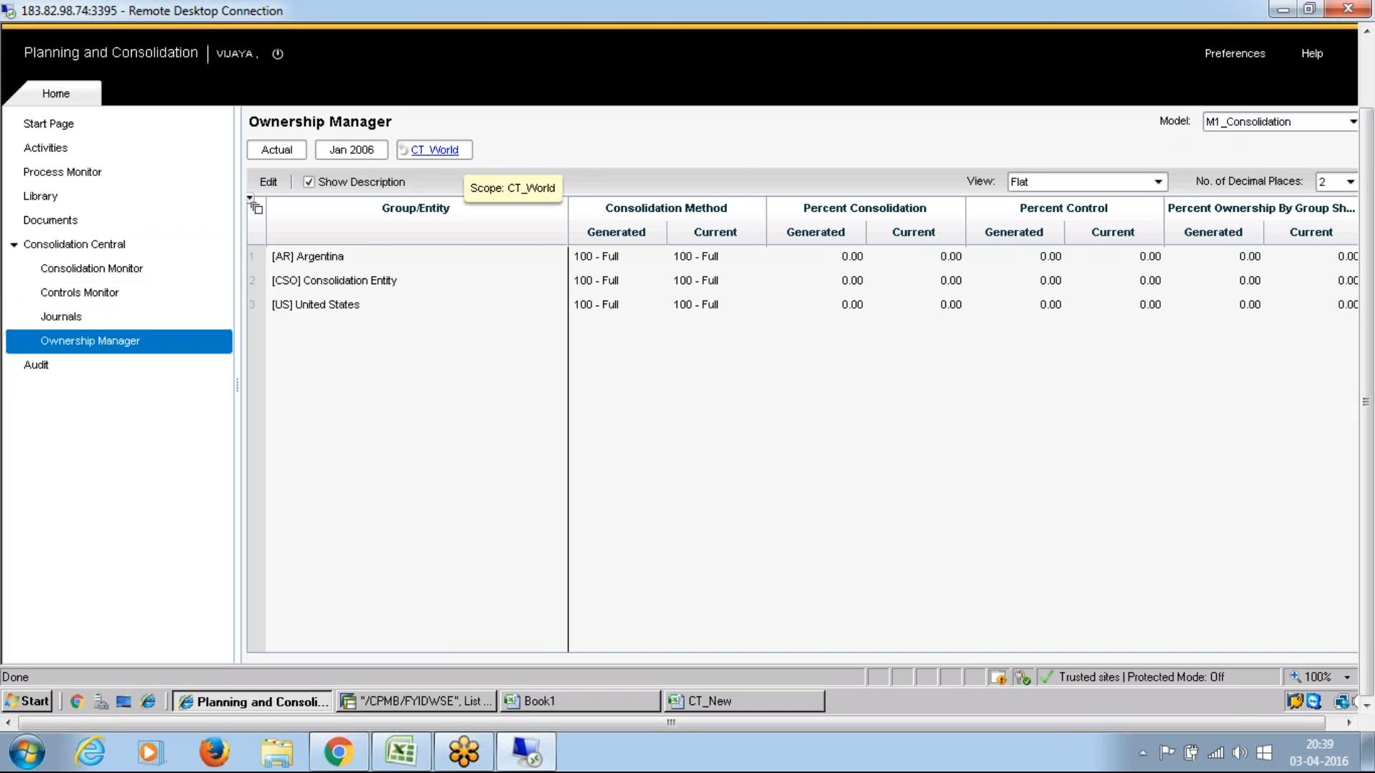
Step: Change the Ownership Manager scope to World and open its Jan 2006 ownership structure for editing
{"action": "left_click", "coordinate": [434, 151]}
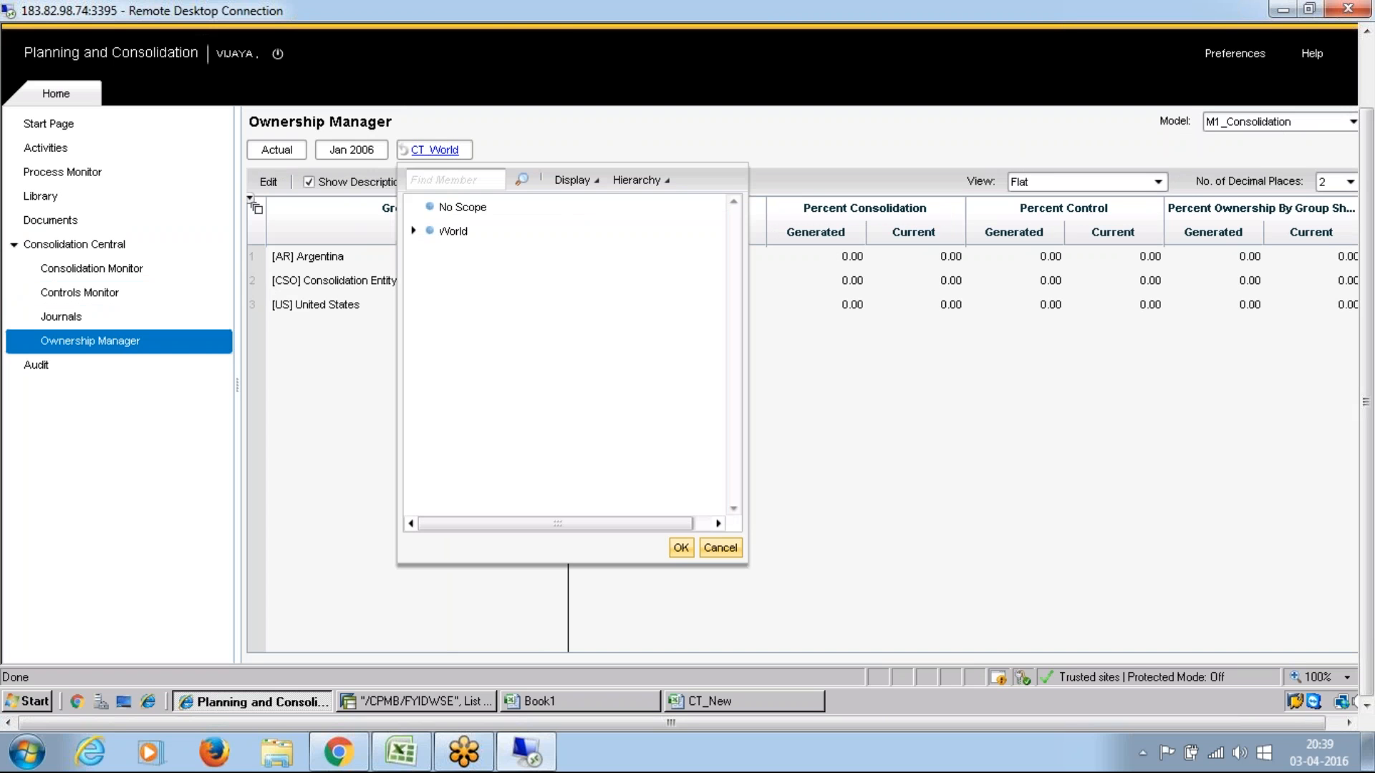
{"action": "left_click", "coordinate": [459, 233]}
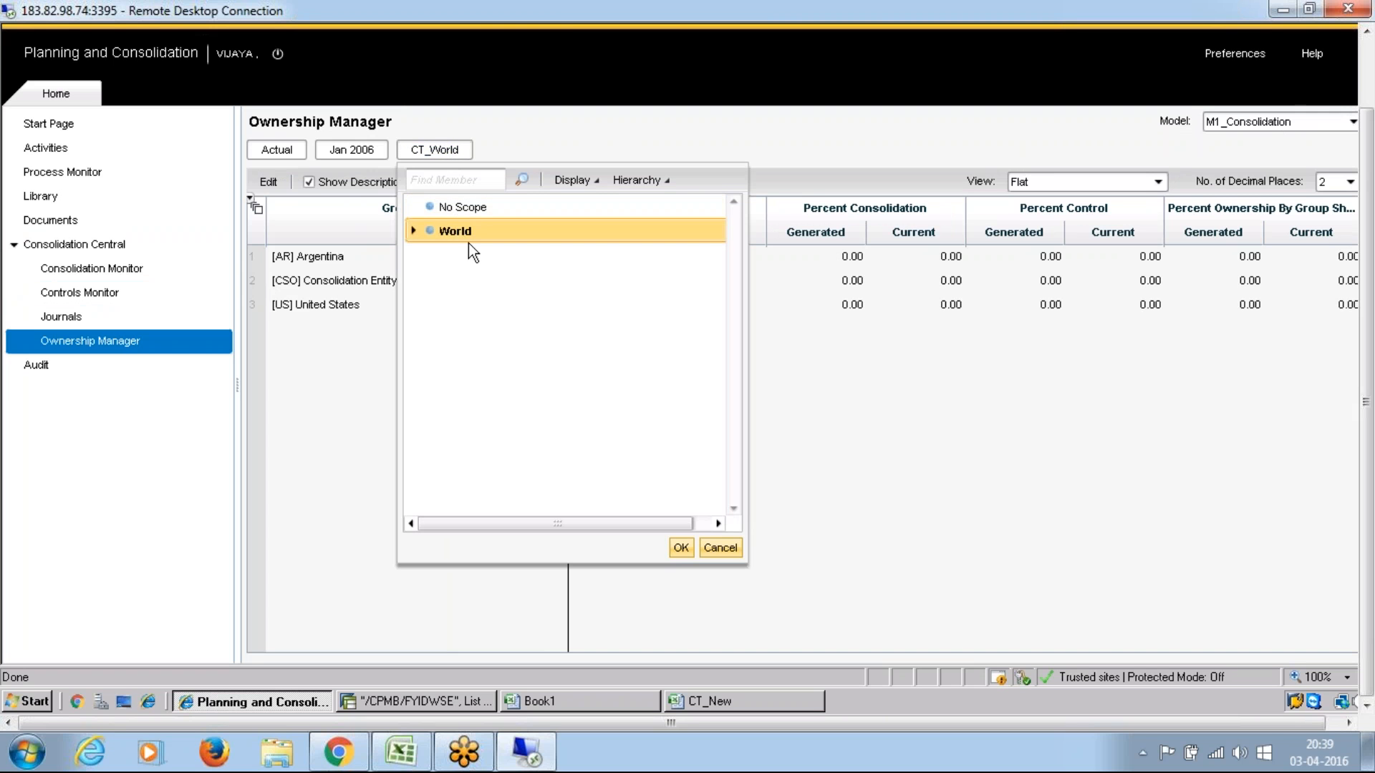
{"action": "left_click", "coordinate": [681, 548]}
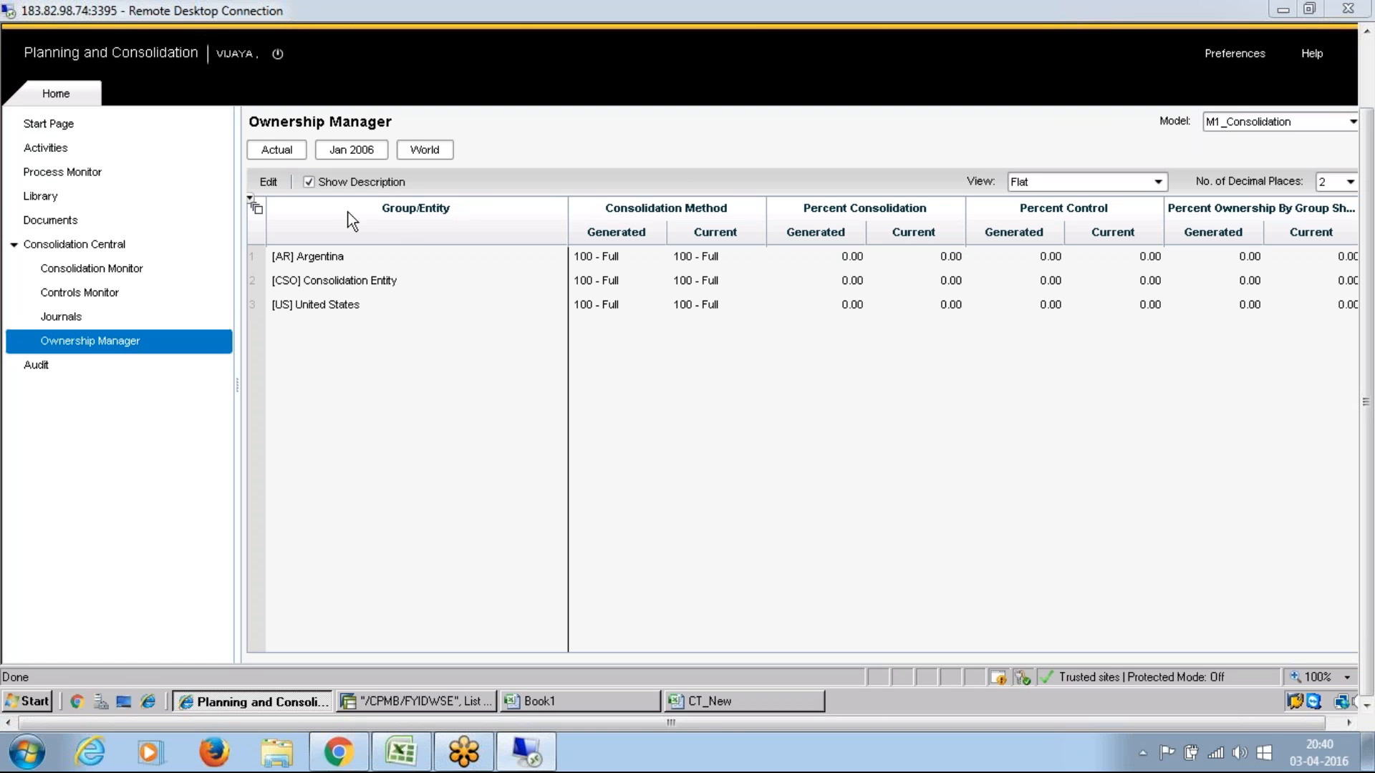
{"action": "left_click", "coordinate": [267, 182]}
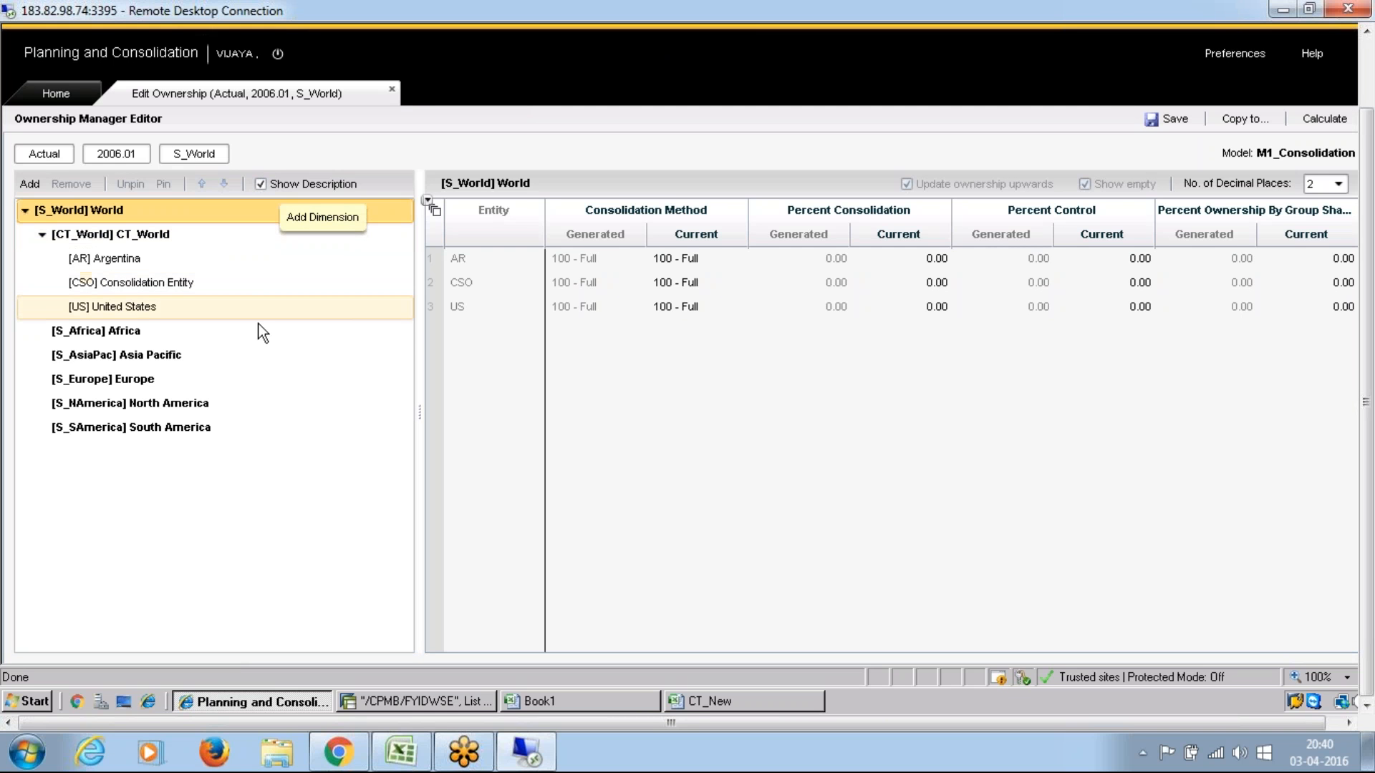
{"action": "mouse_move", "coordinate": [261, 310]}
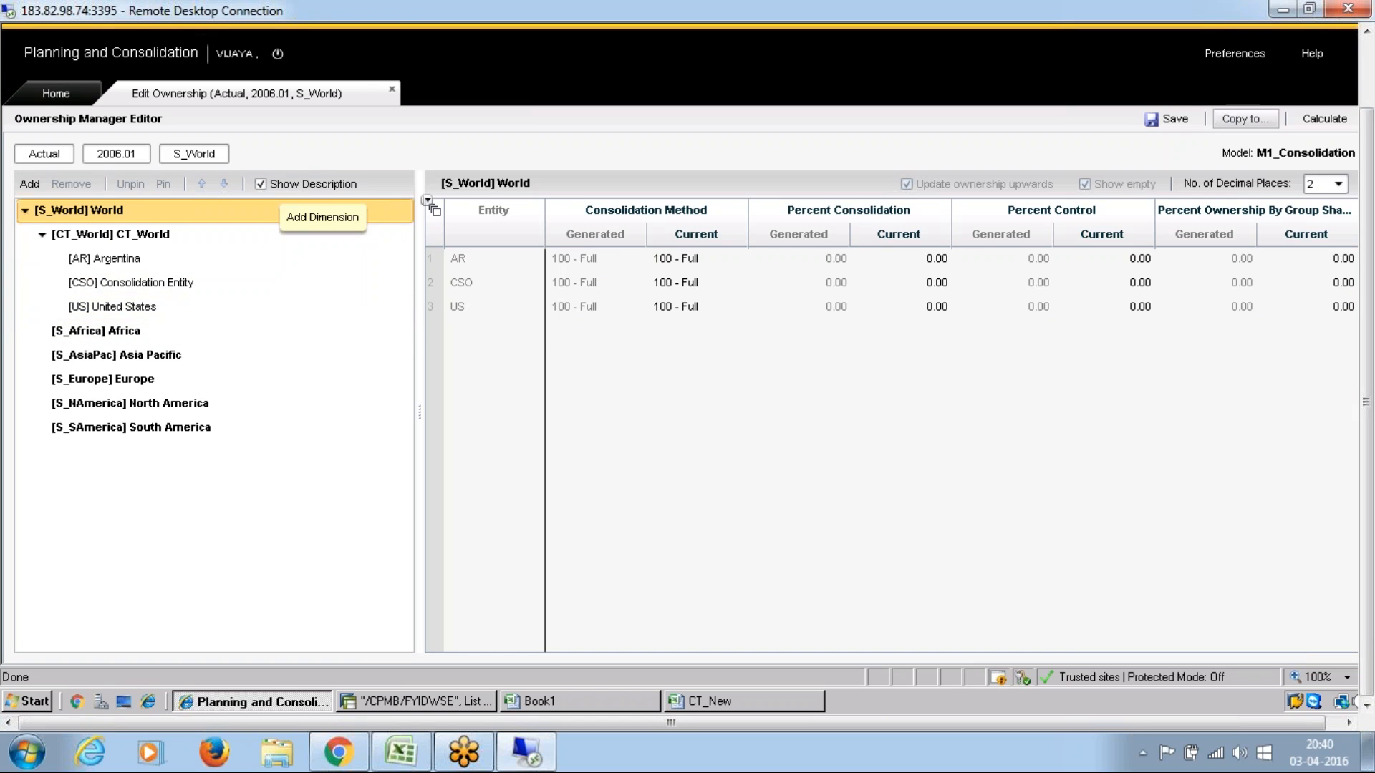
Step: Copy the World ownership of Actual, Jan 2006 to category Actual and period Feb 2006, and save and close the editor
{"action": "left_click", "coordinate": [1244, 119]}
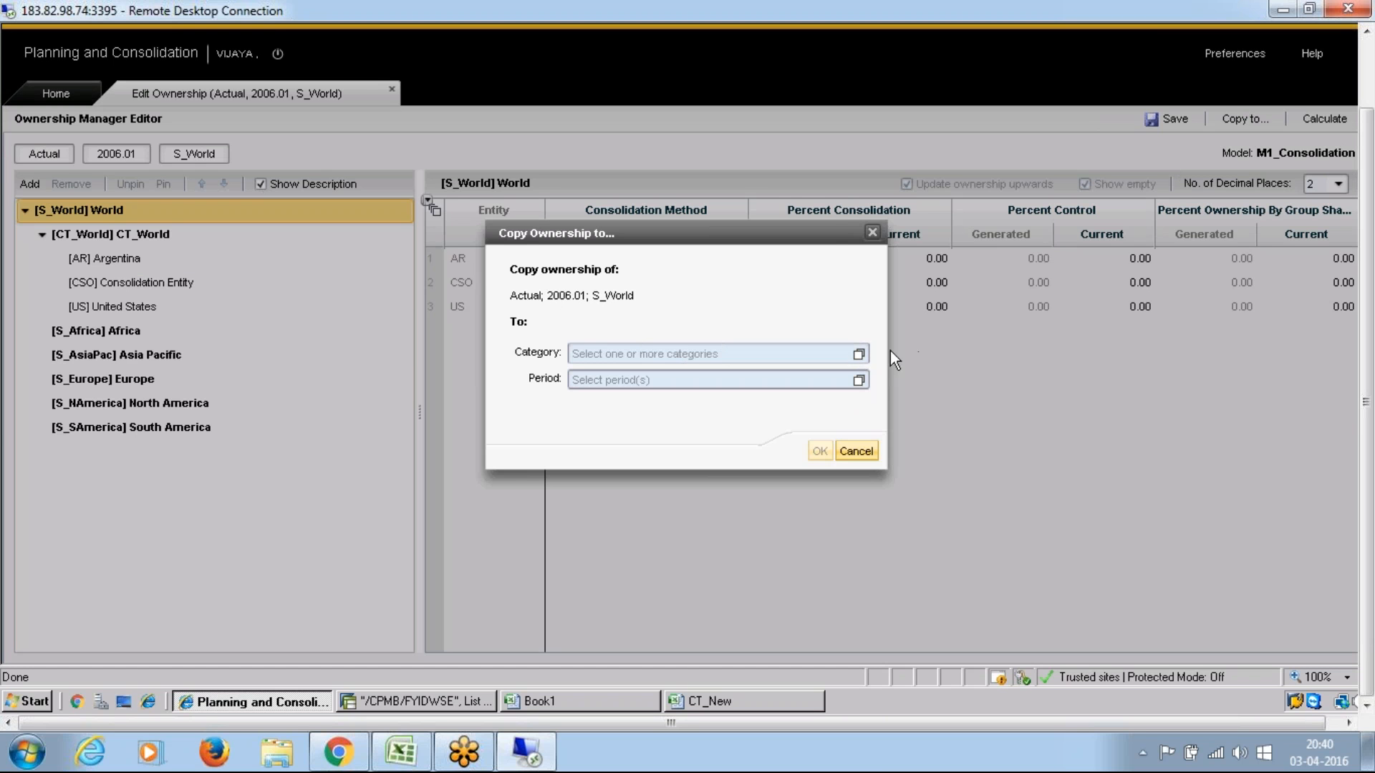
{"action": "left_click", "coordinate": [860, 353]}
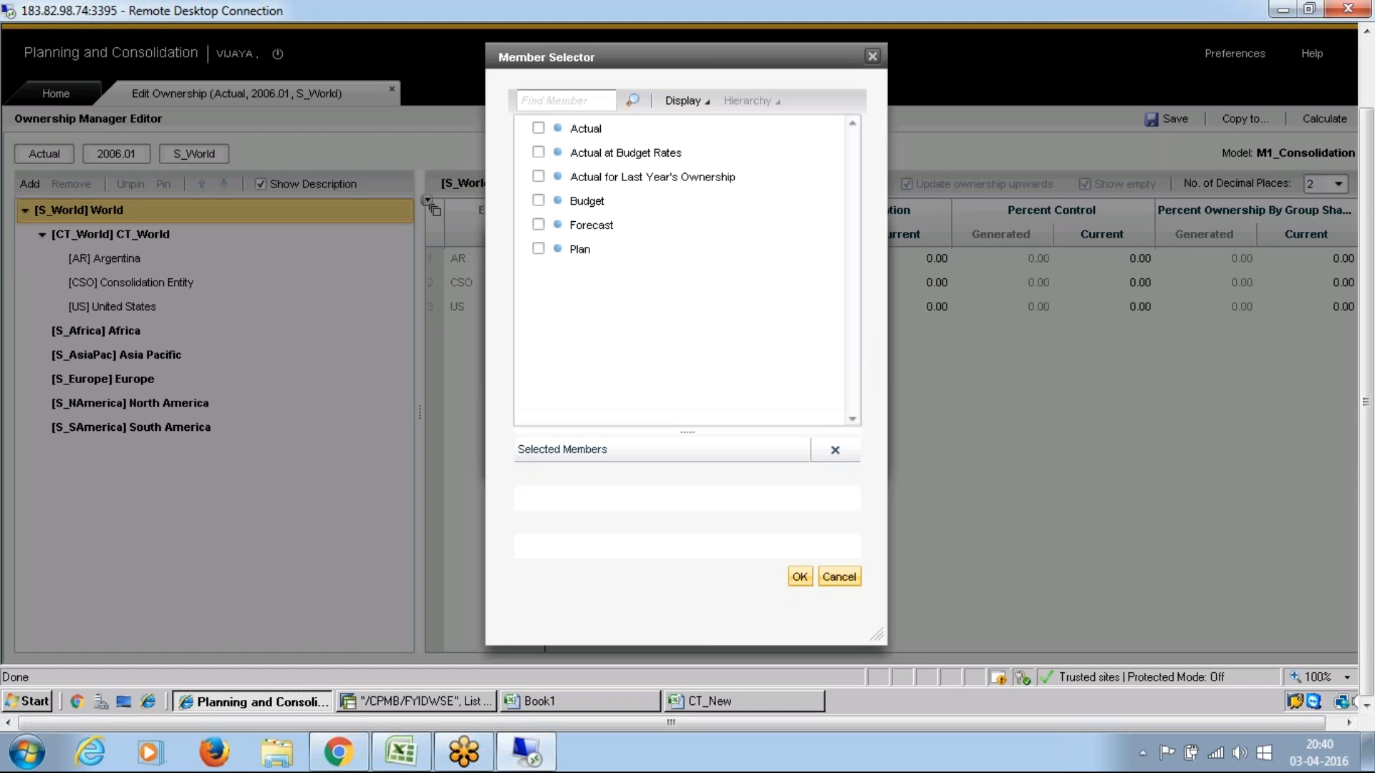
{"action": "left_click", "coordinate": [538, 128]}
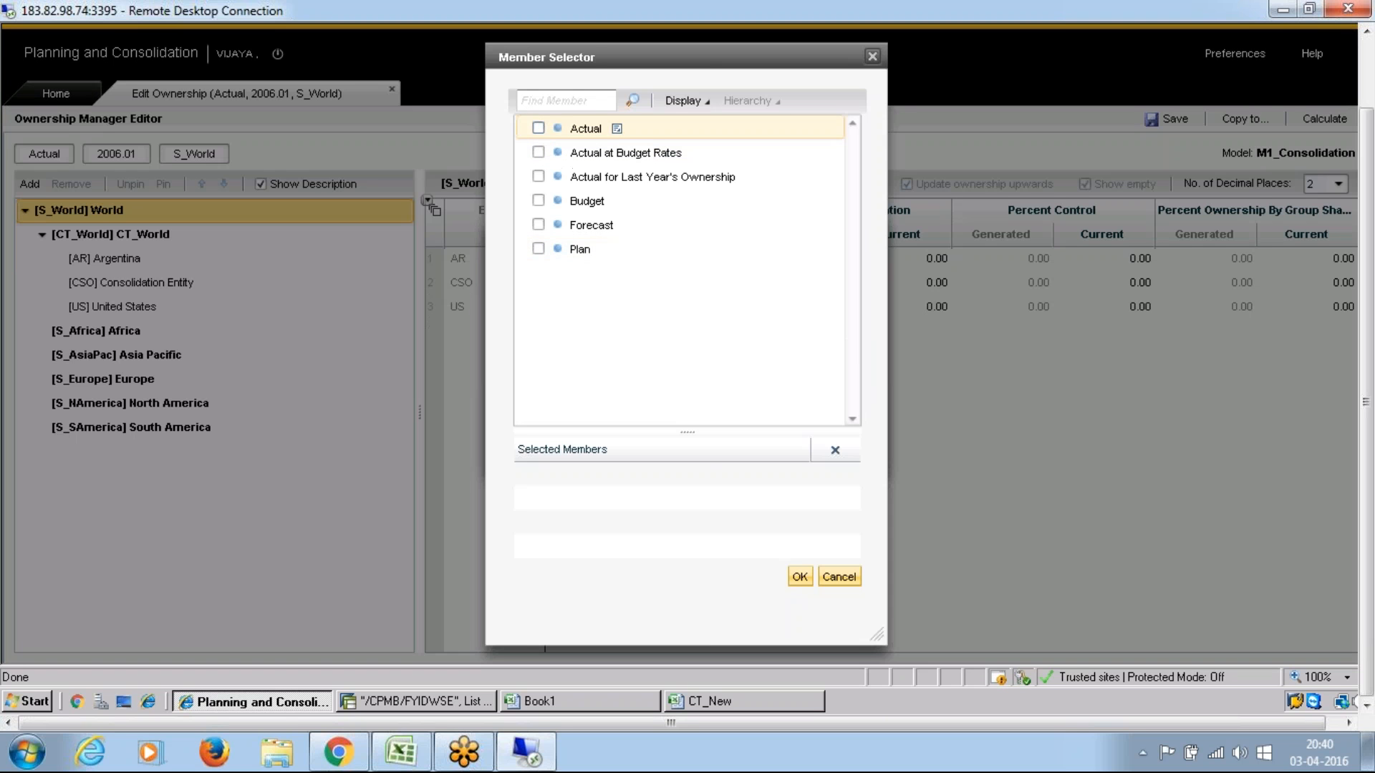
{"action": "left_click", "coordinate": [798, 577]}
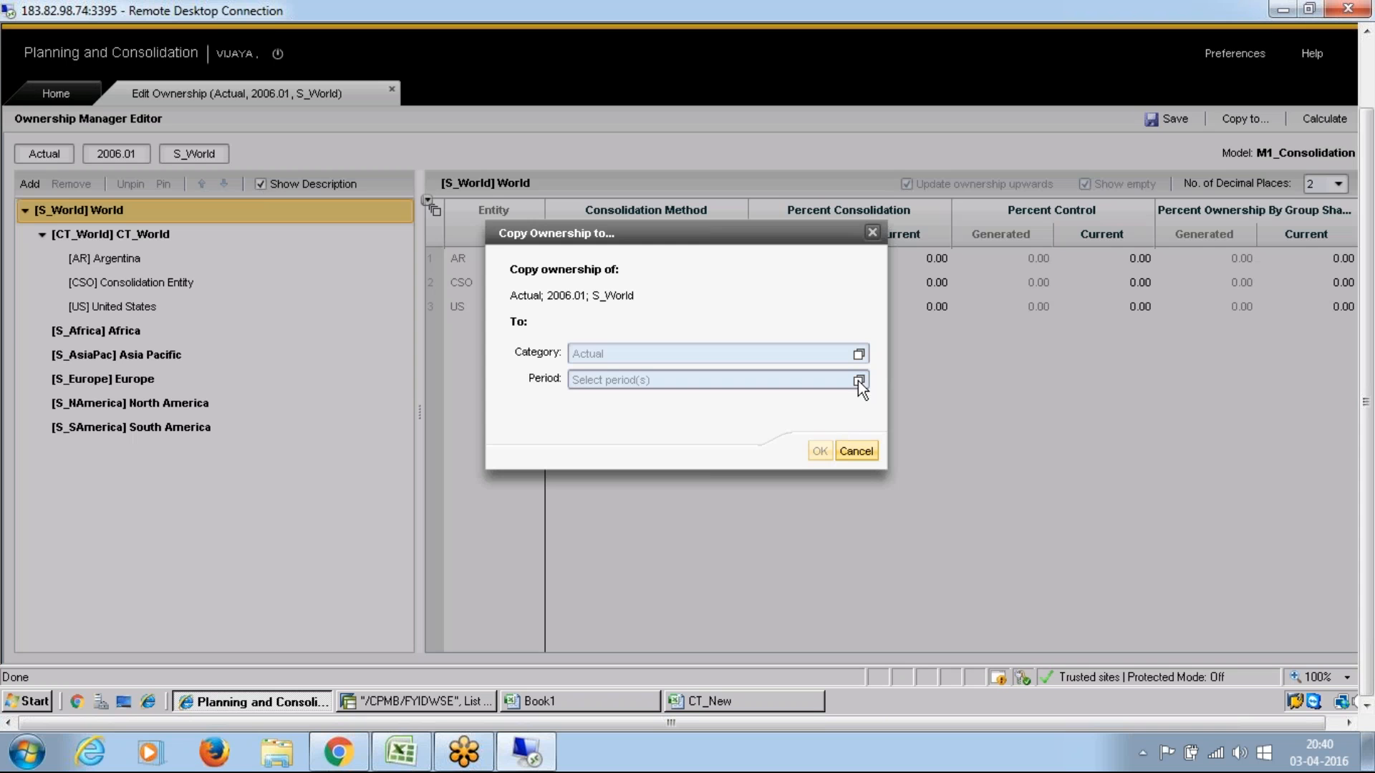
{"action": "left_click", "coordinate": [858, 380]}
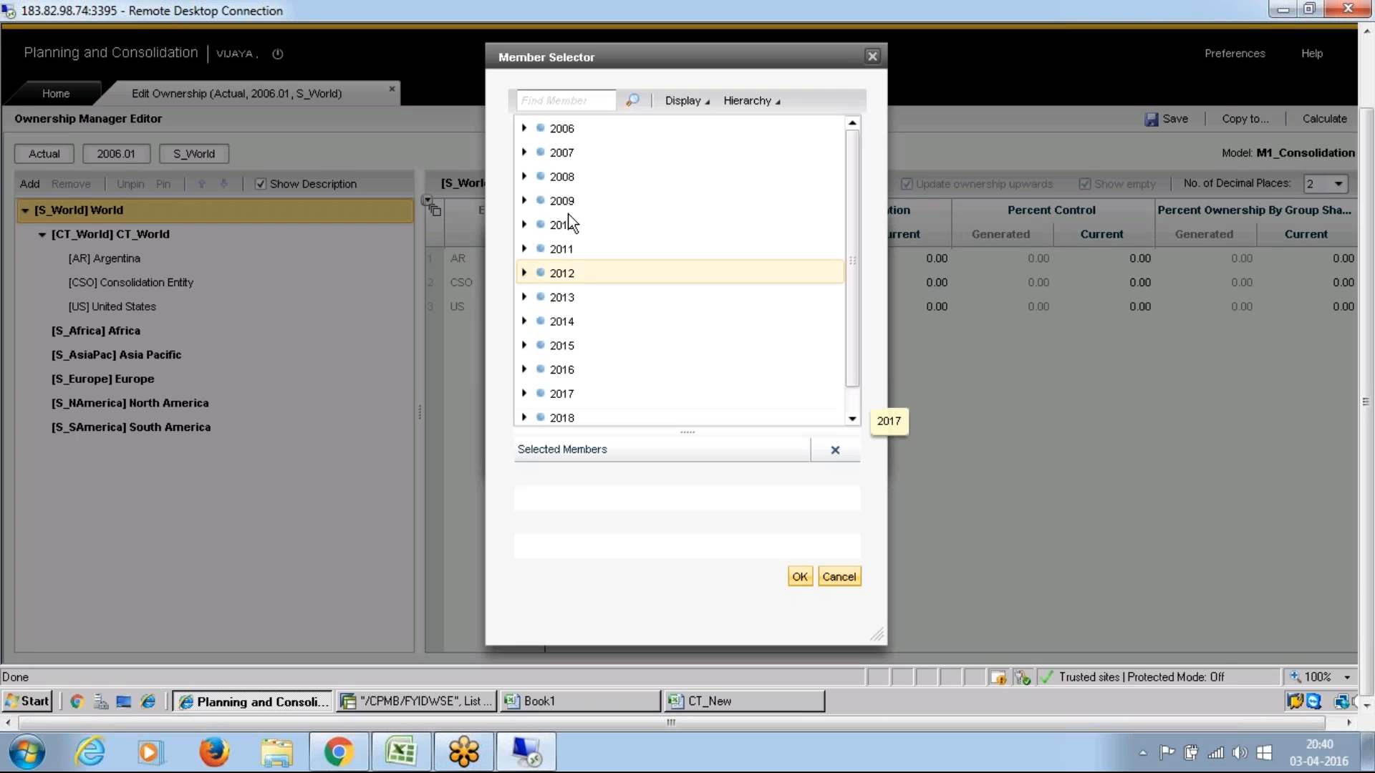
{"action": "left_click", "coordinate": [524, 129]}
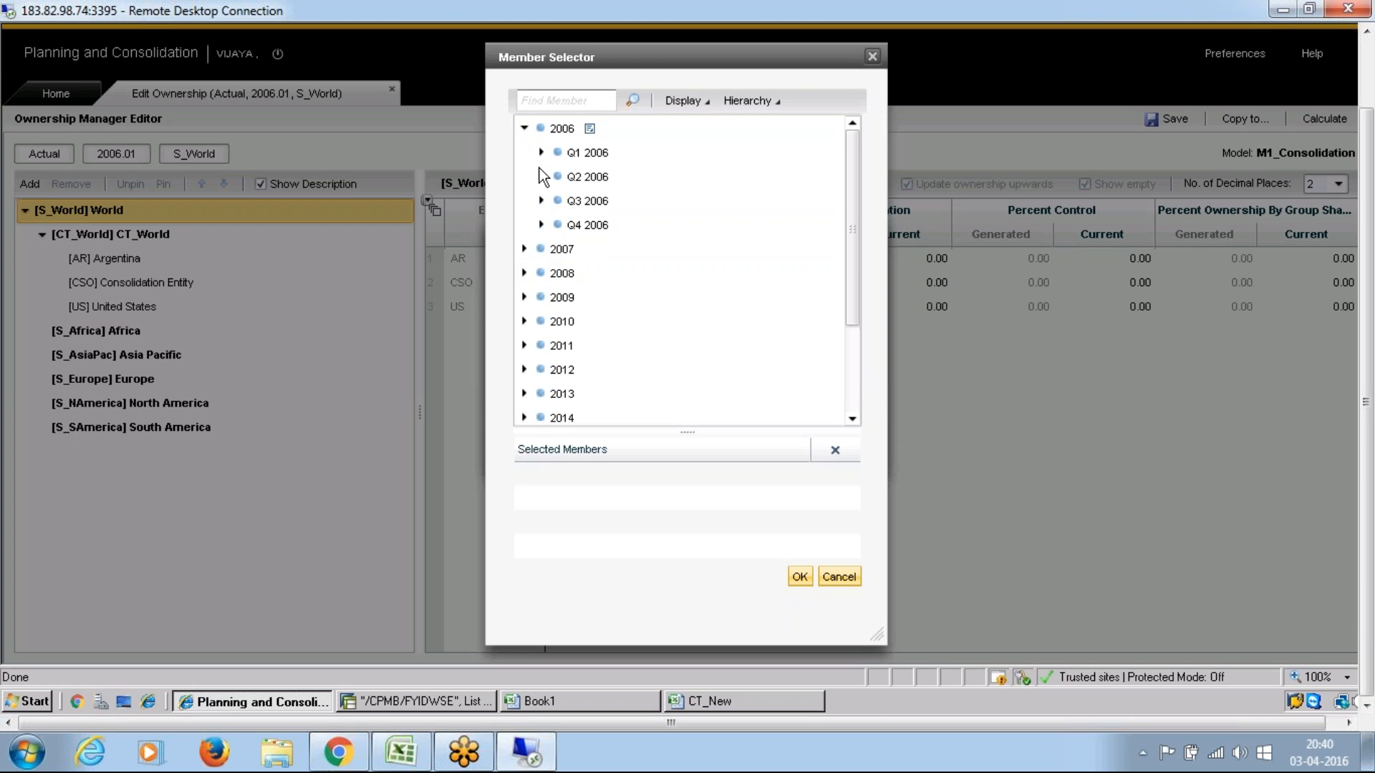
{"action": "left_click", "coordinate": [540, 152]}
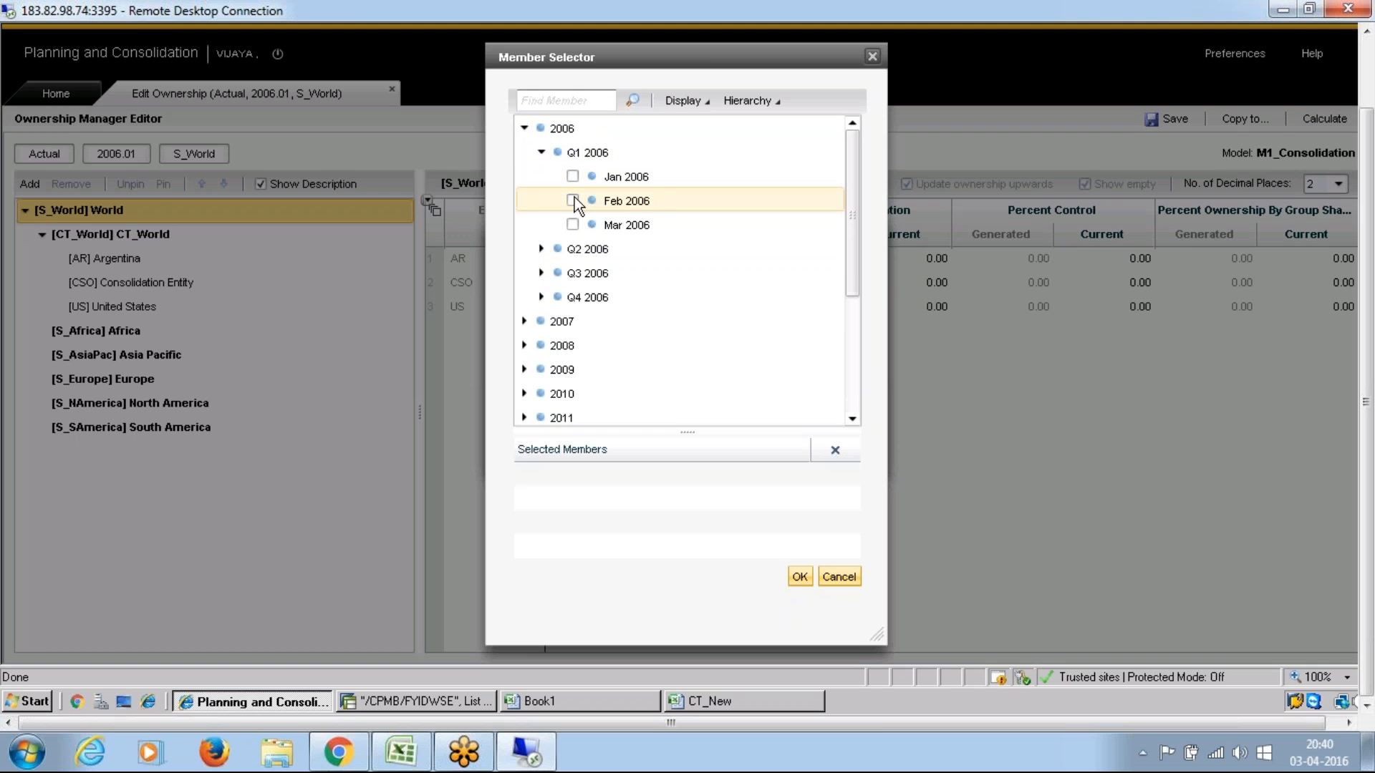
{"action": "left_click", "coordinate": [572, 201]}
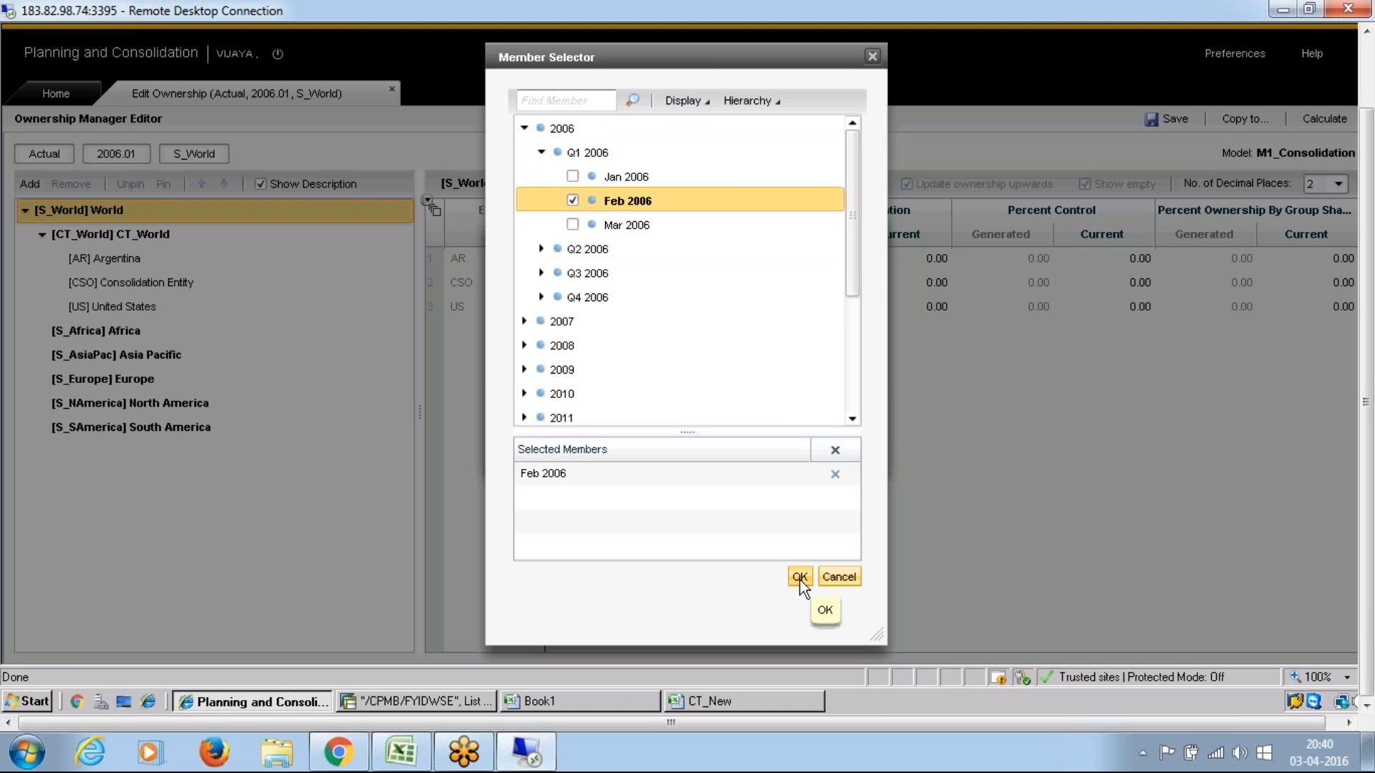
{"action": "left_click", "coordinate": [800, 577]}
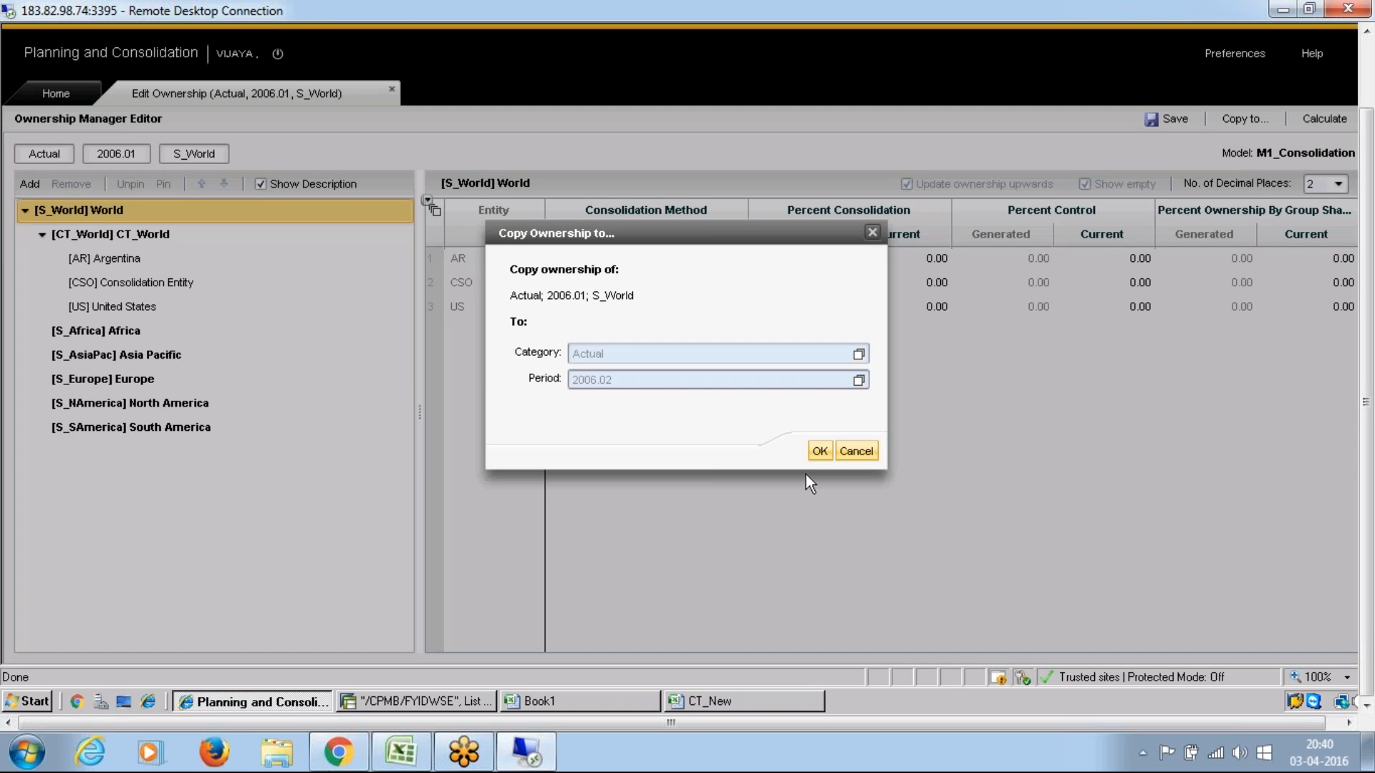
{"action": "left_click", "coordinate": [820, 451]}
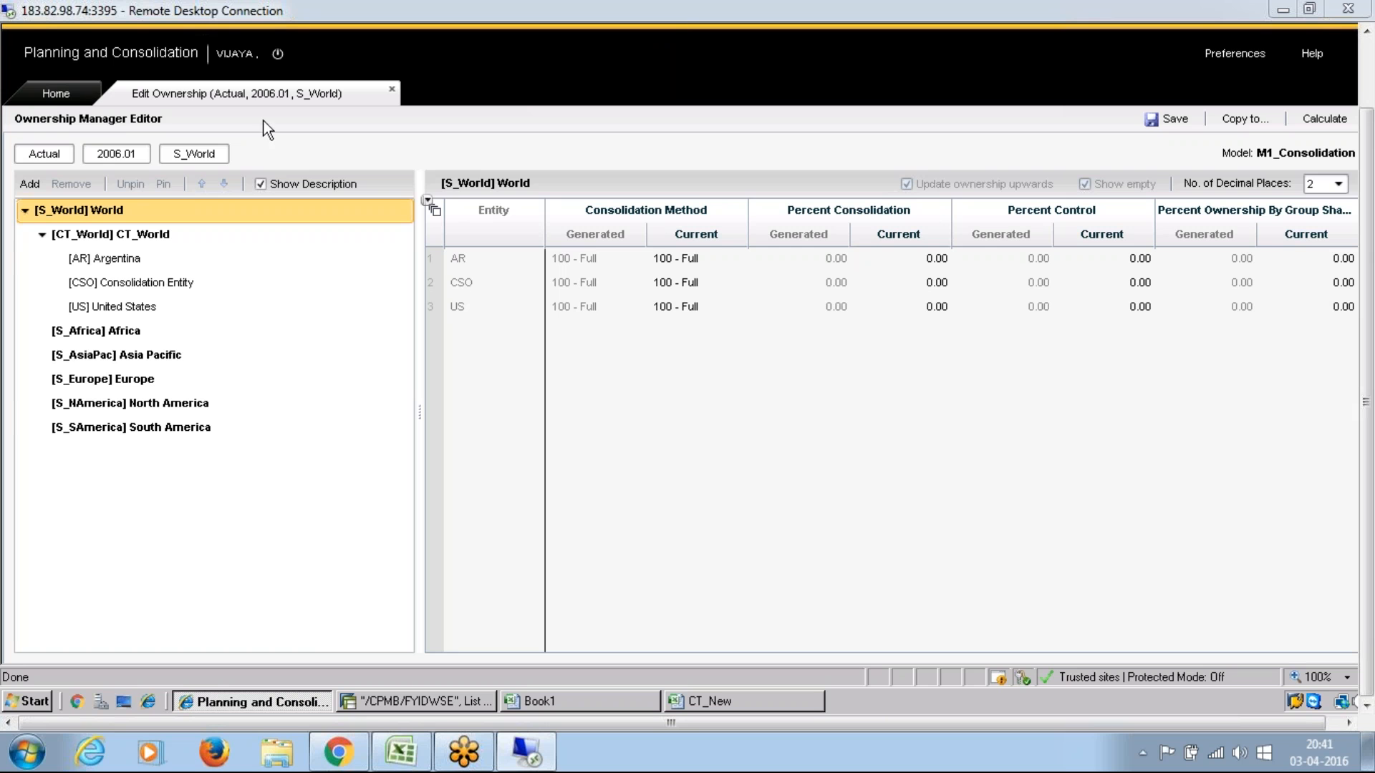
{"action": "left_click", "coordinate": [1174, 117]}
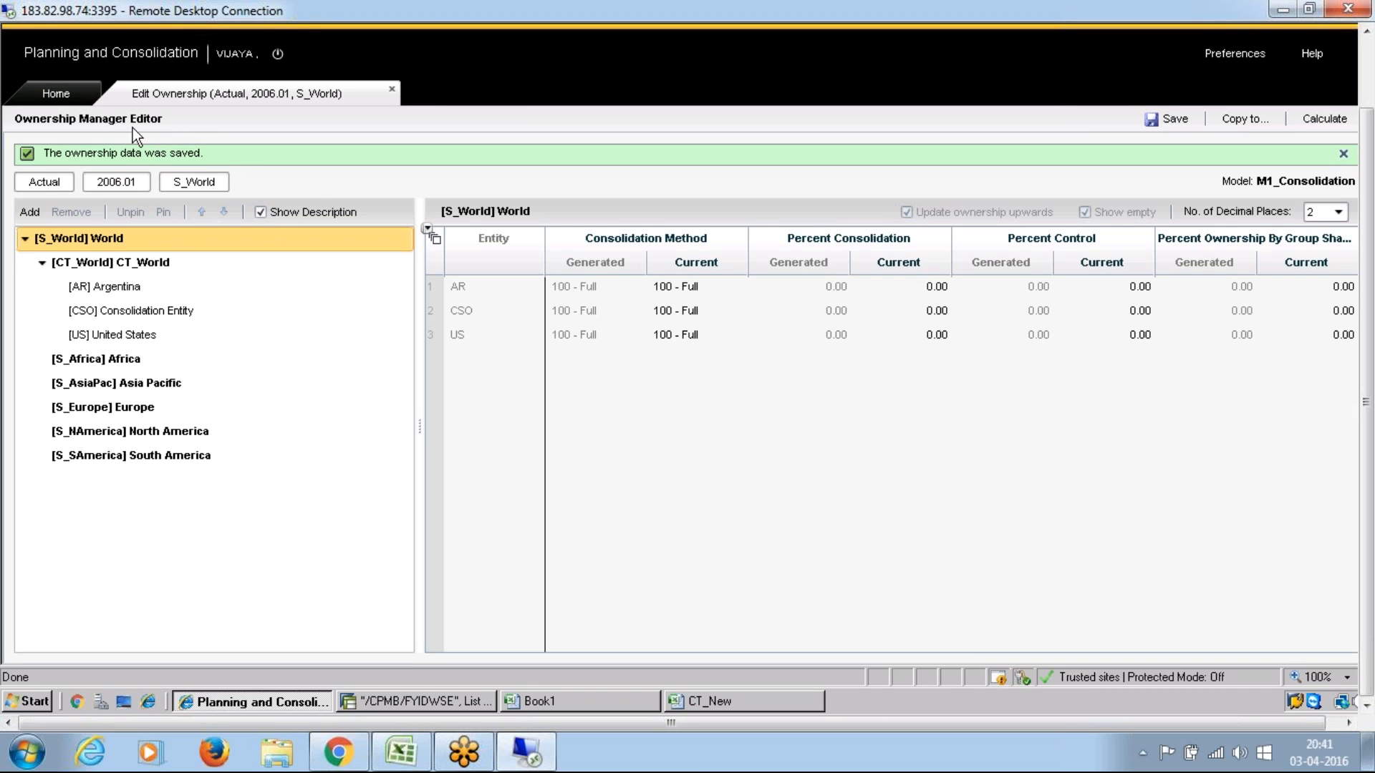
{"action": "left_click", "coordinate": [393, 89]}
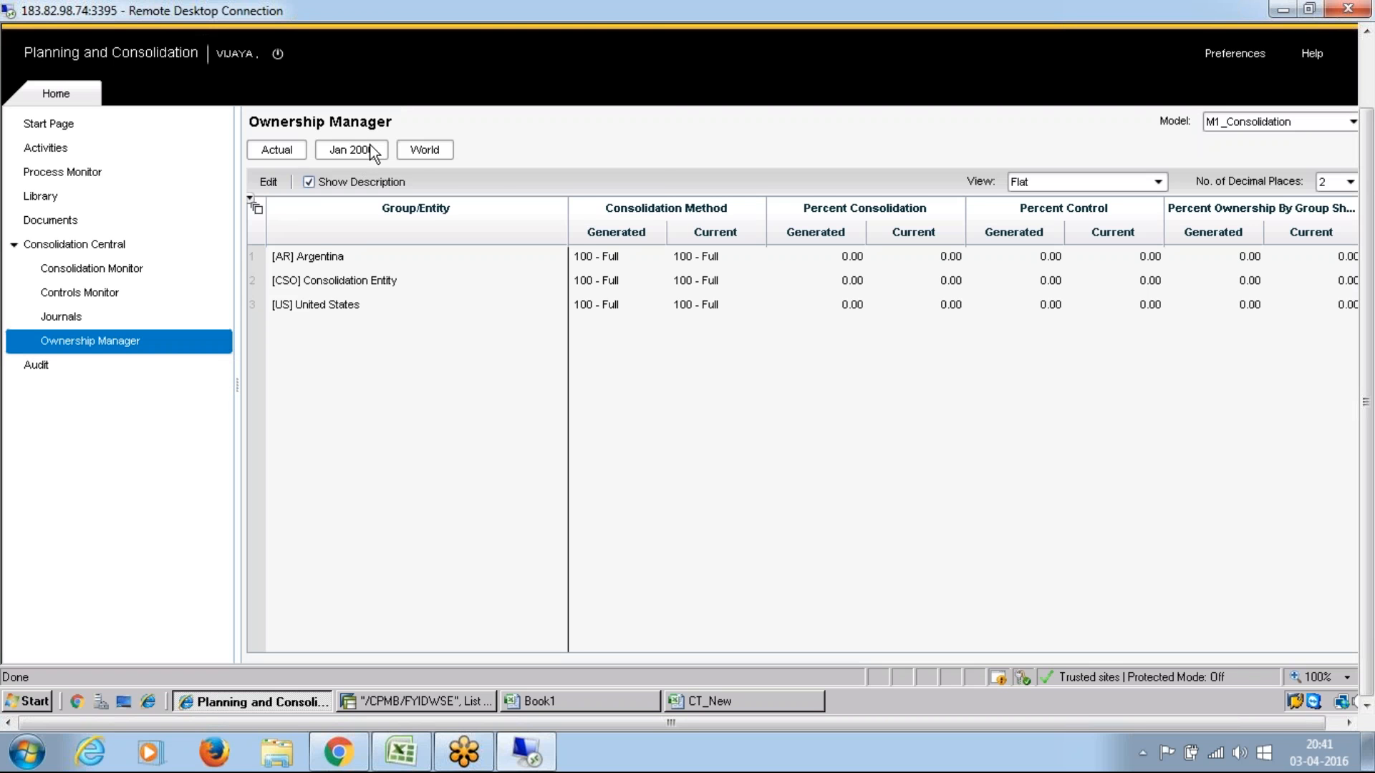
Step: Switch the Ownership Manager period to Feb 2006 to check the World ownership data for that month
{"action": "left_click", "coordinate": [351, 150]}
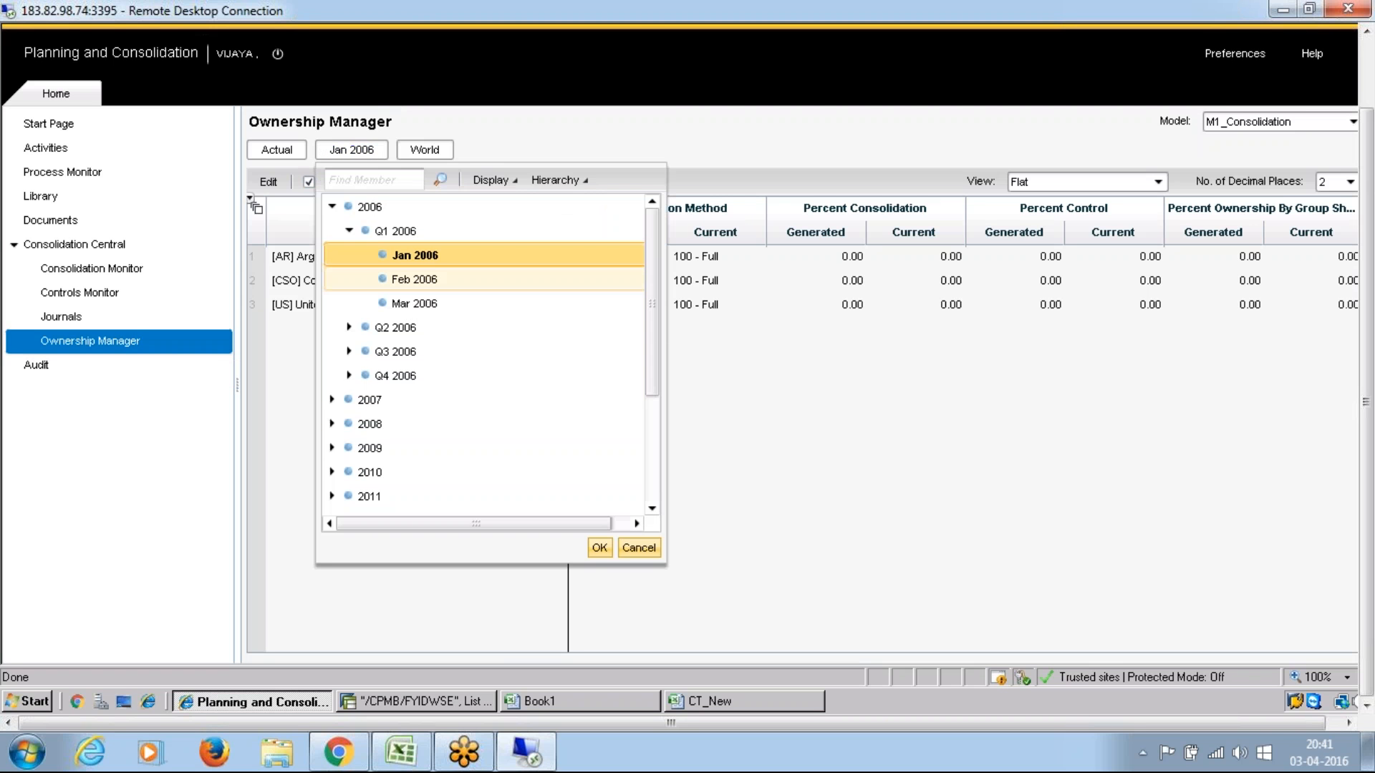
{"action": "left_click", "coordinate": [426, 279]}
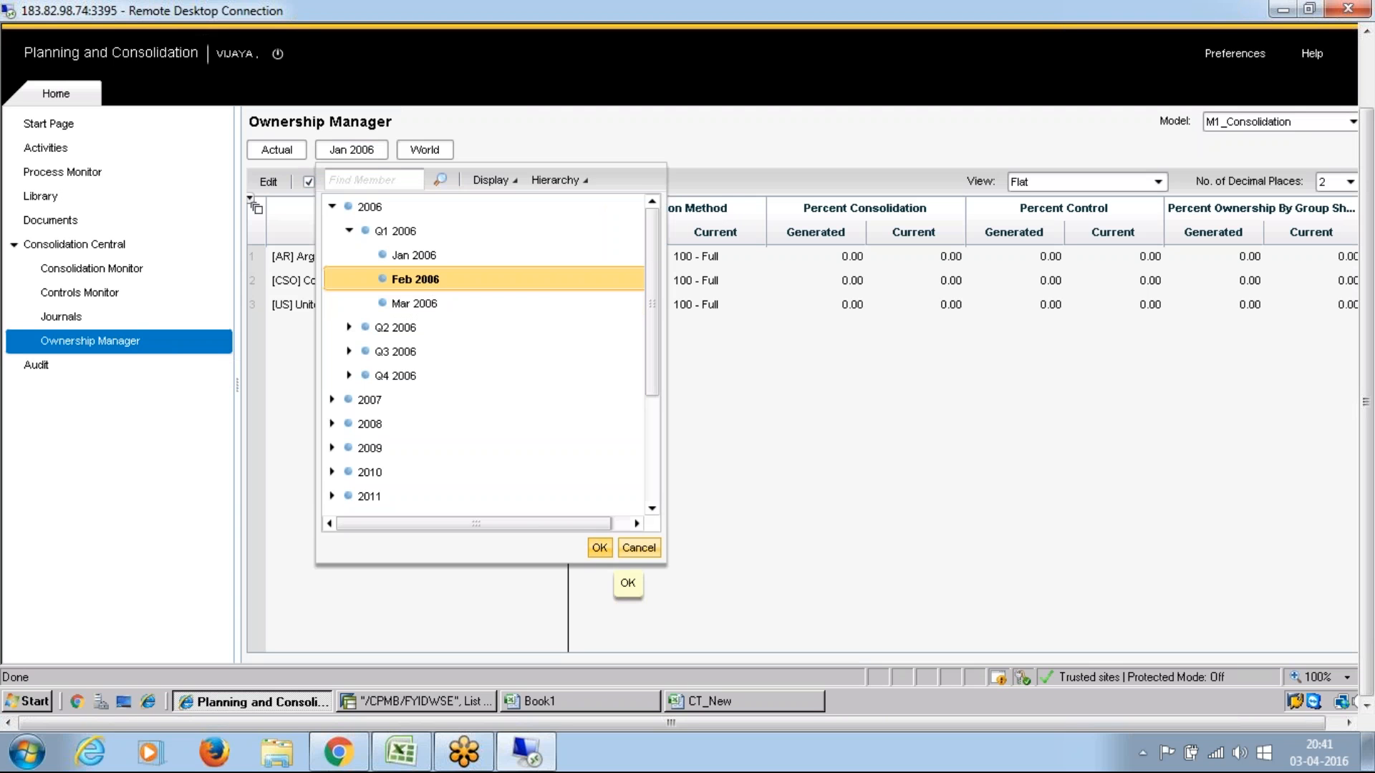
{"action": "left_click", "coordinate": [600, 547]}
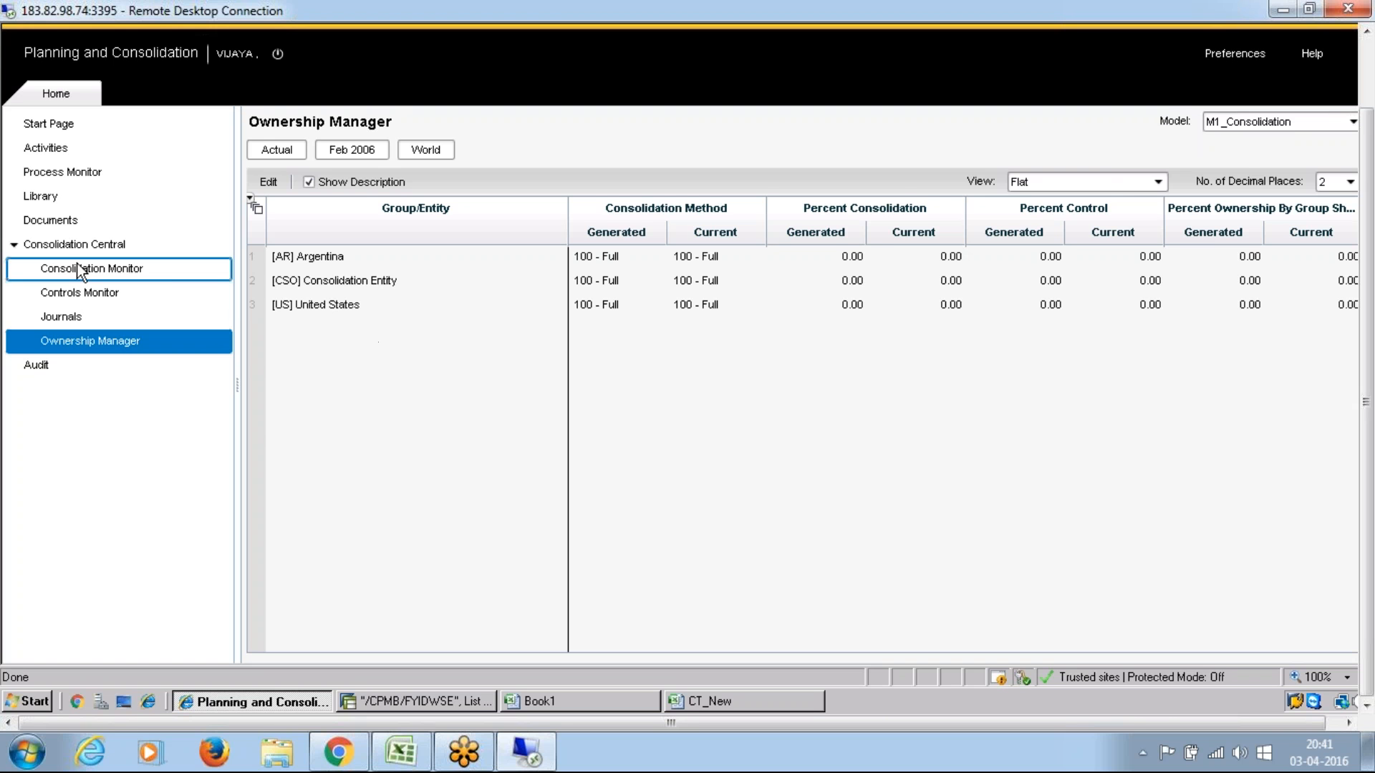
Step: Consult the Logic Script entry in the Excel syllabus notes and return to the remote Planning and Consolidation session
{"action": "left_click", "coordinate": [400, 752]}
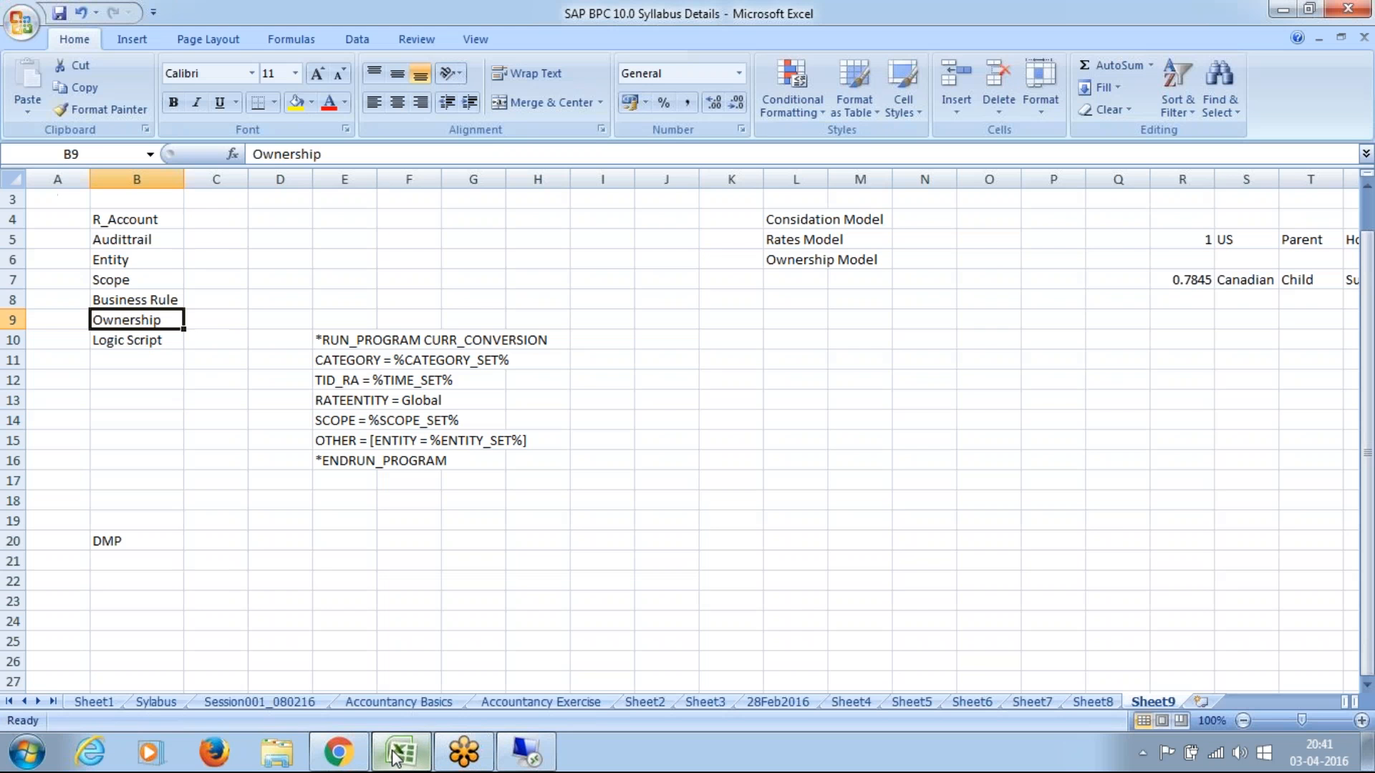
{"action": "left_click", "coordinate": [127, 343]}
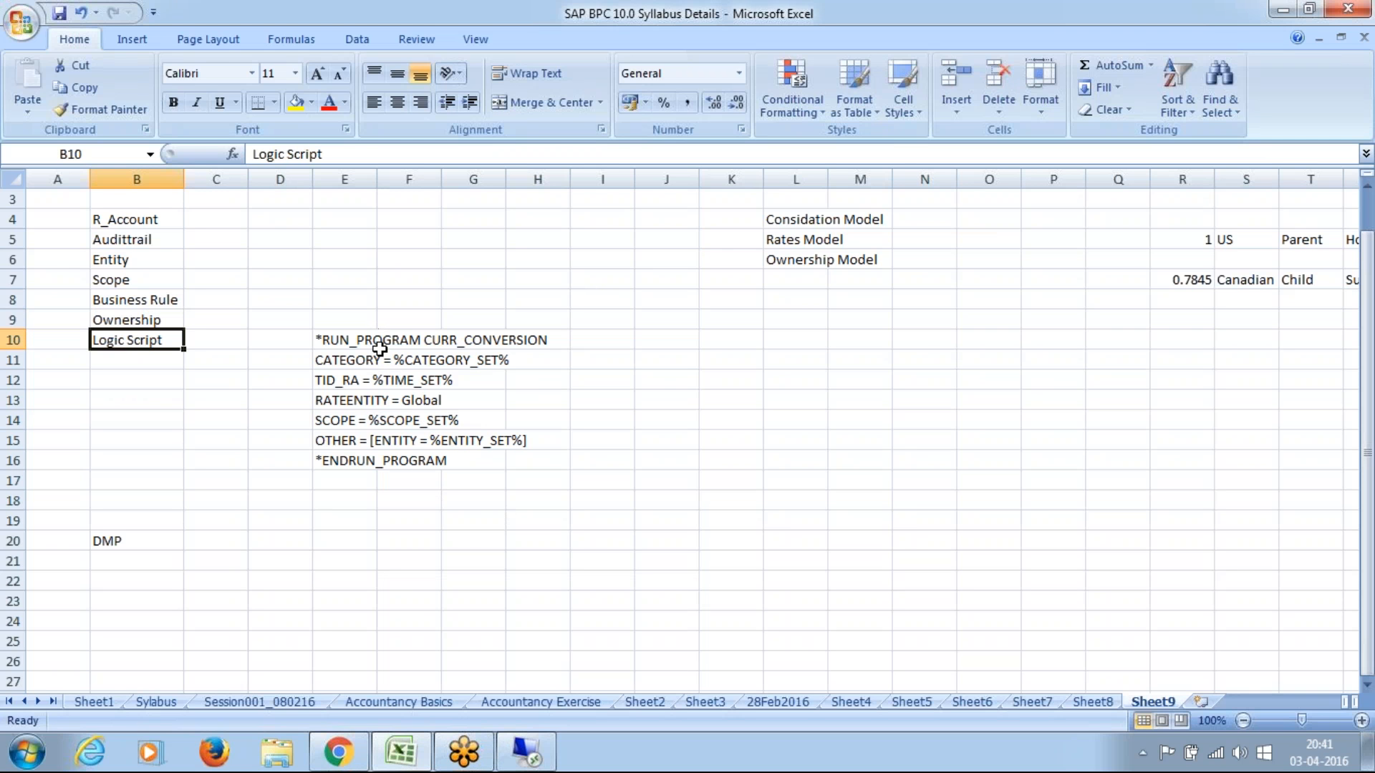
{"action": "left_click", "coordinate": [533, 750]}
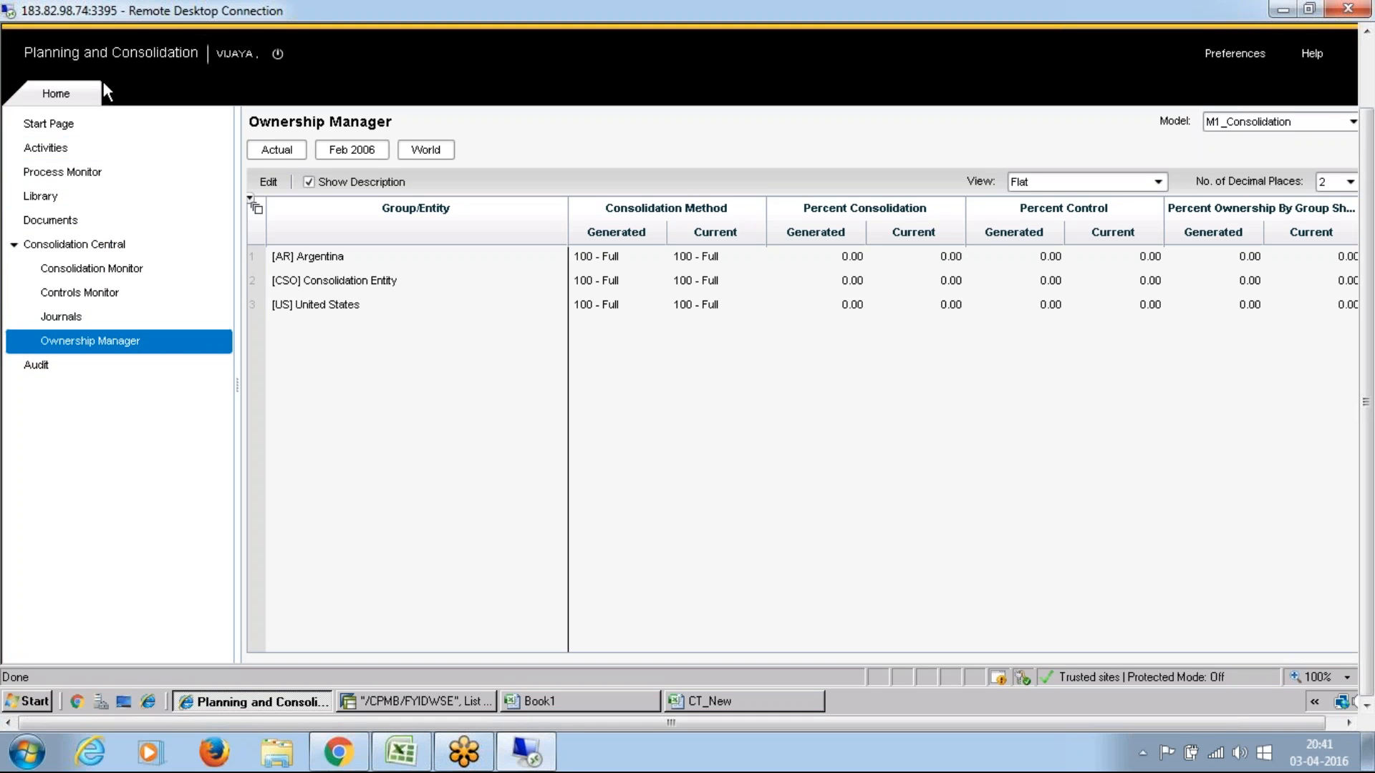
Step: Open Planning and Consolidation Administration from the start page and display the Logic Scripts under Rules
{"action": "left_click", "coordinate": [62, 126]}
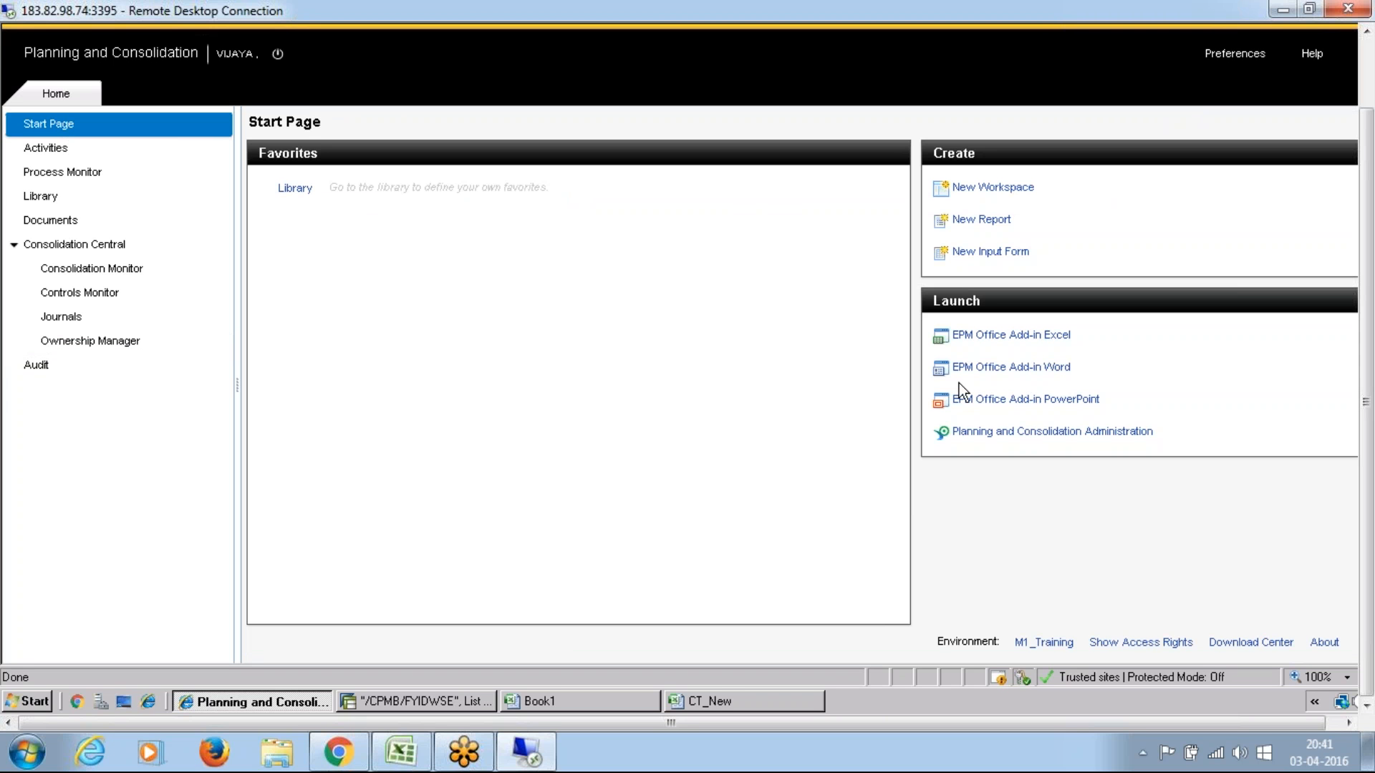
{"action": "left_click", "coordinate": [1022, 431]}
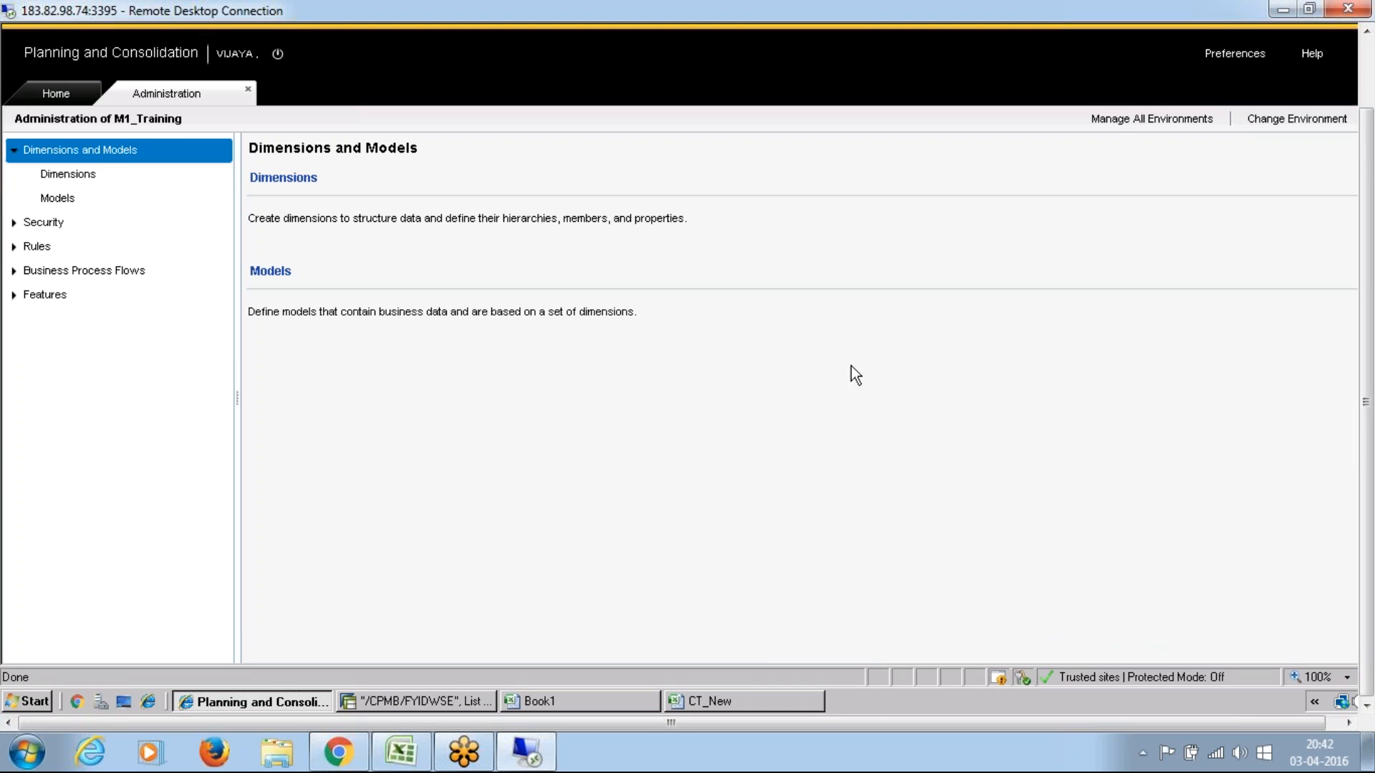
{"action": "left_click", "coordinate": [13, 246]}
{"action": "left_click", "coordinate": [71, 292]}
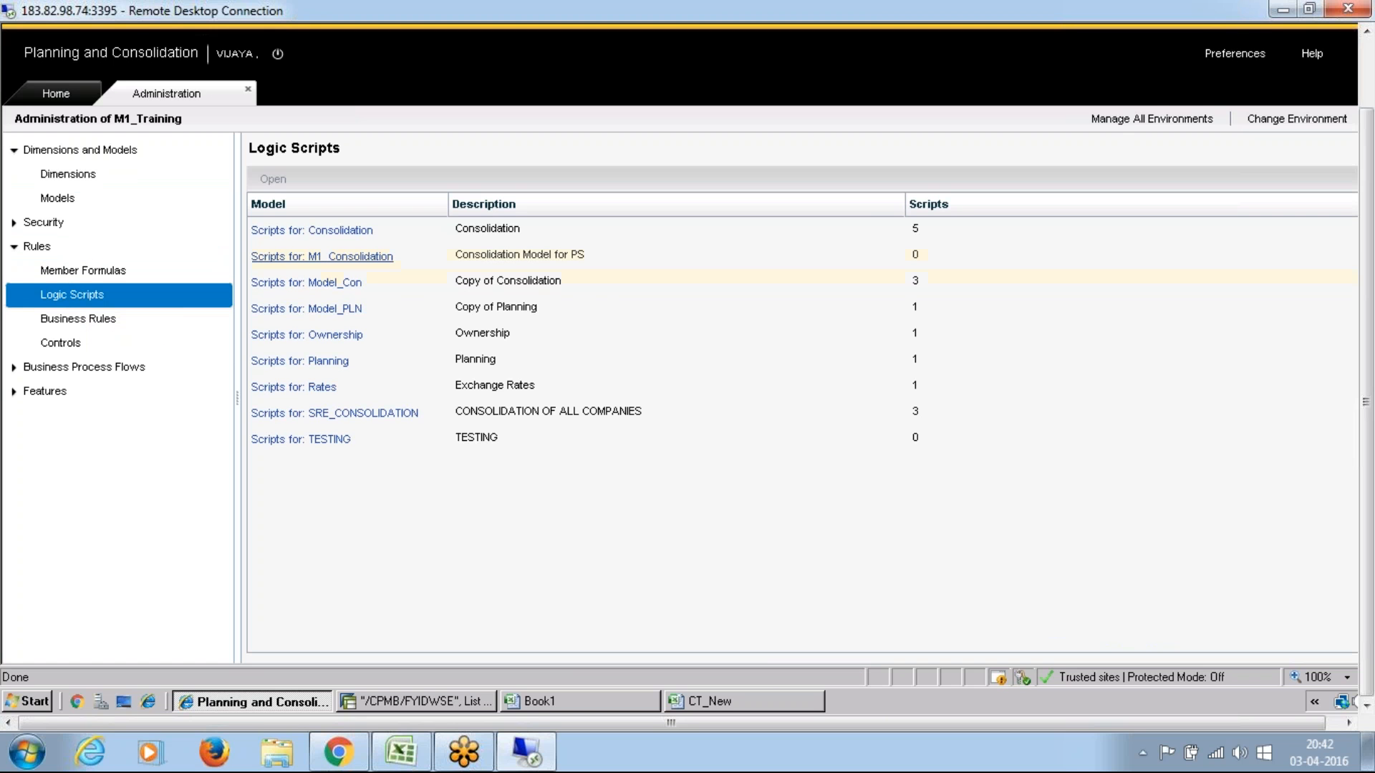
Step: Examine the CURR_CONVERSION code in the Consolidation model's FXTRANS.LGF script, close it, and return to the logic scripts list
{"action": "left_click", "coordinate": [478, 228]}
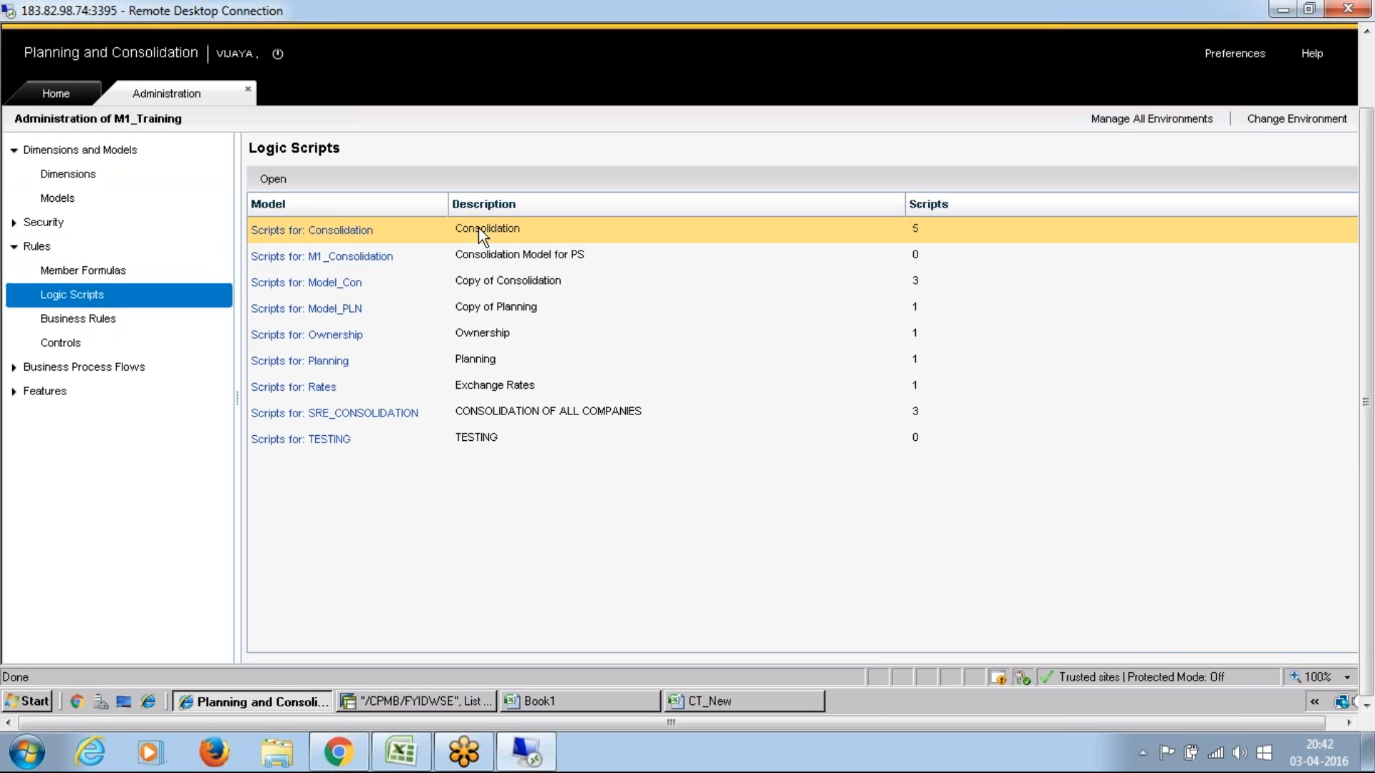
{"action": "left_click", "coordinate": [345, 238]}
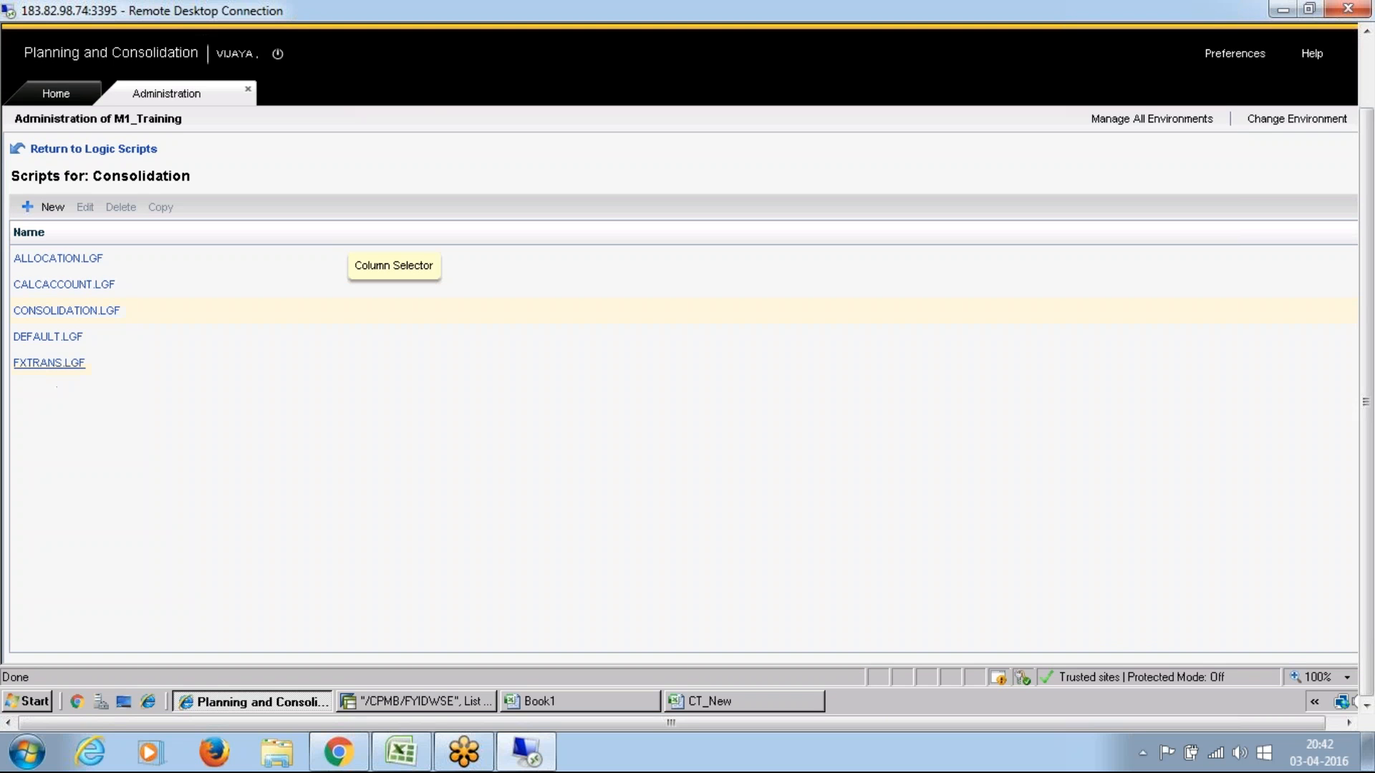
{"action": "left_click", "coordinate": [48, 363]}
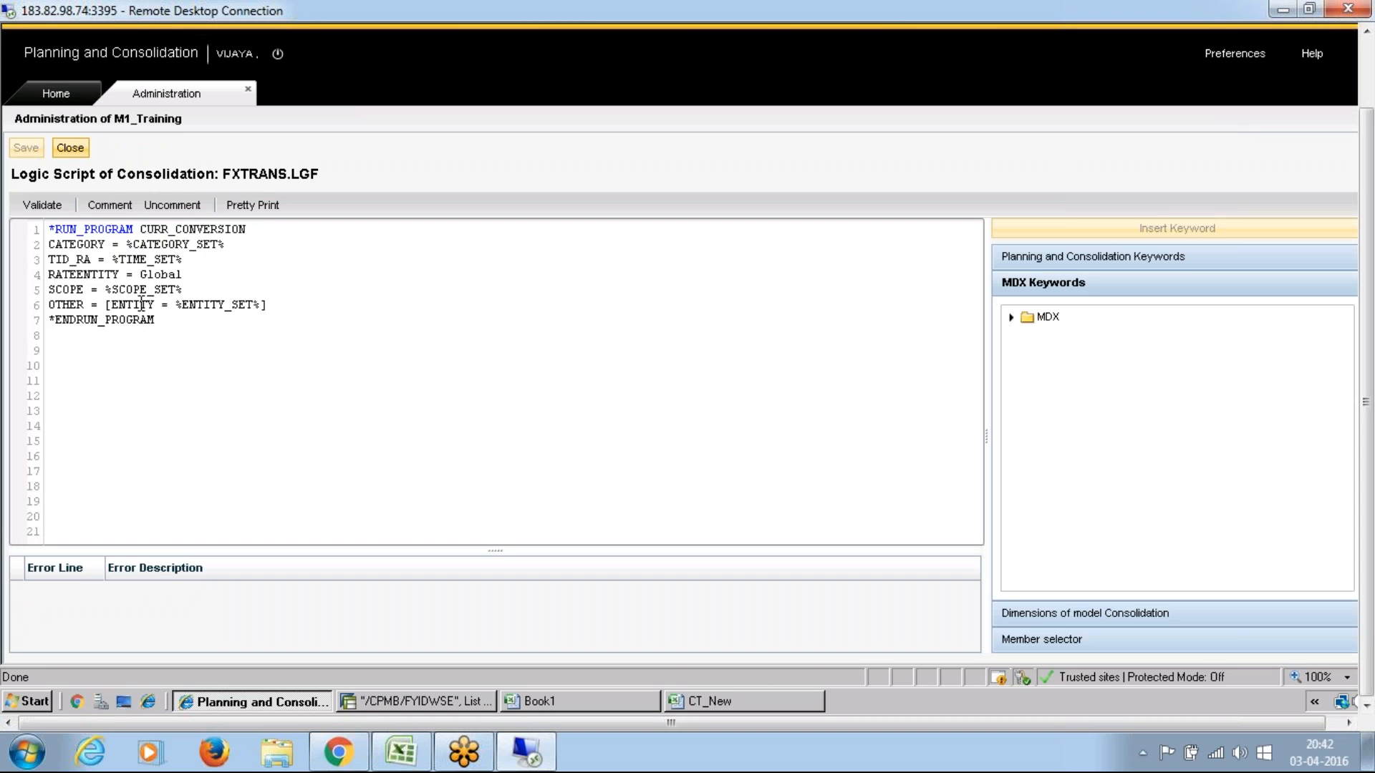
{"action": "left_click_drag", "start_coordinate": [132, 242], "coordinate": [216, 251]}
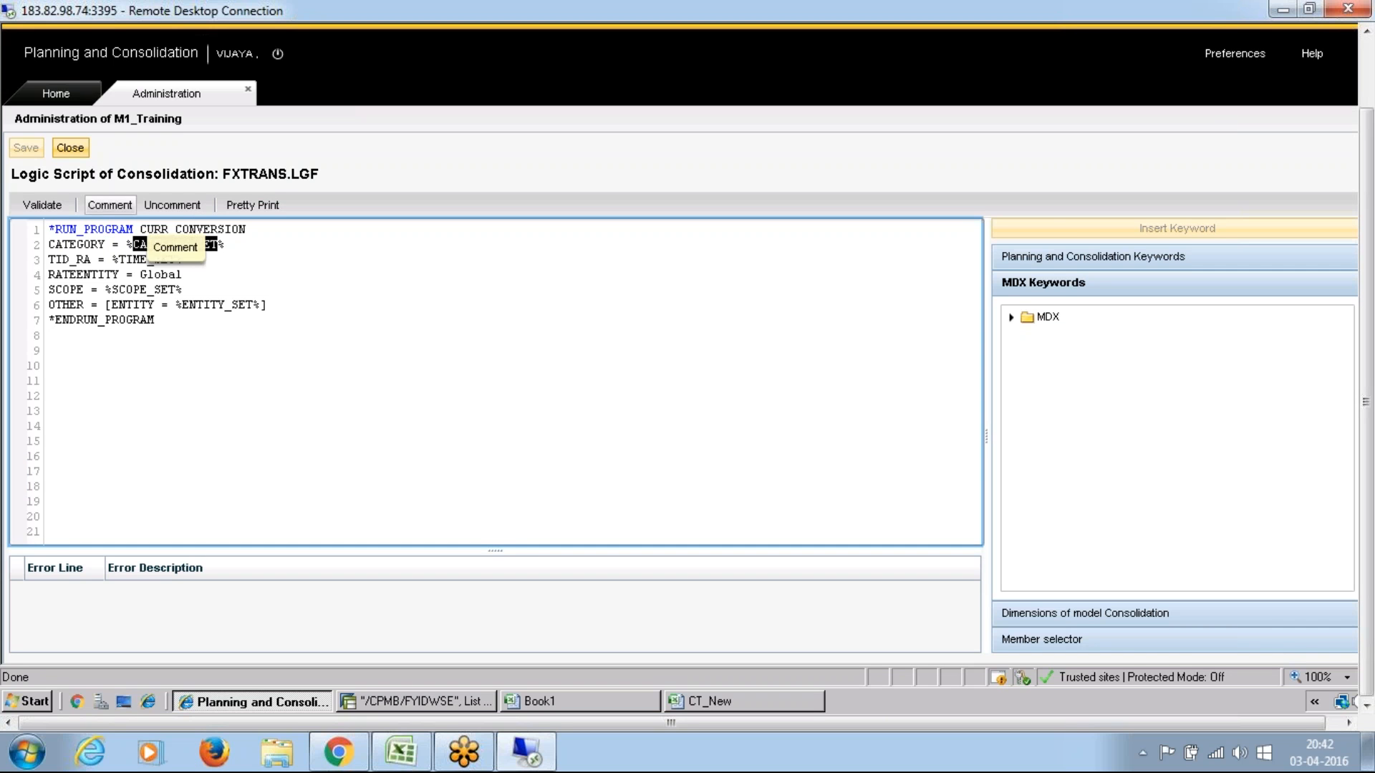
{"action": "left_click", "coordinate": [96, 250]}
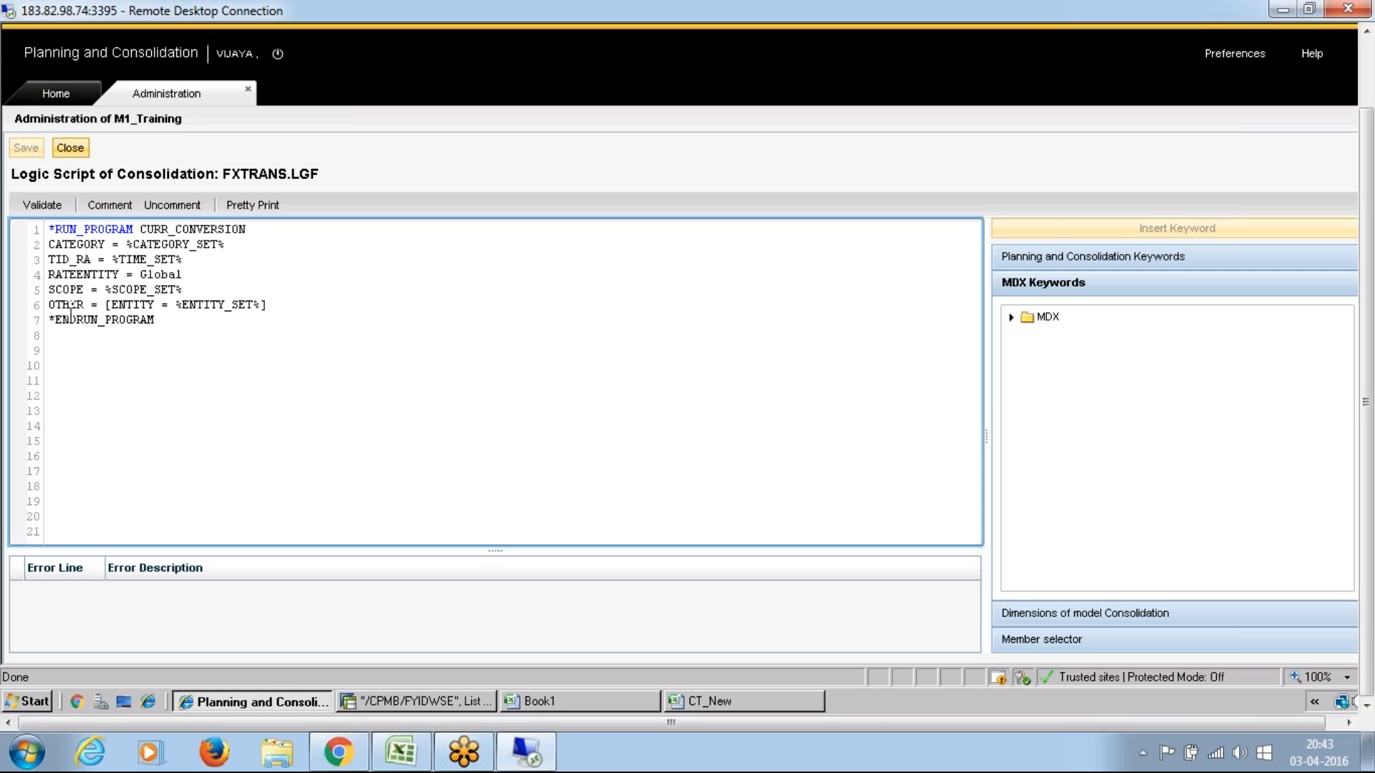
{"action": "left_click", "coordinate": [70, 148]}
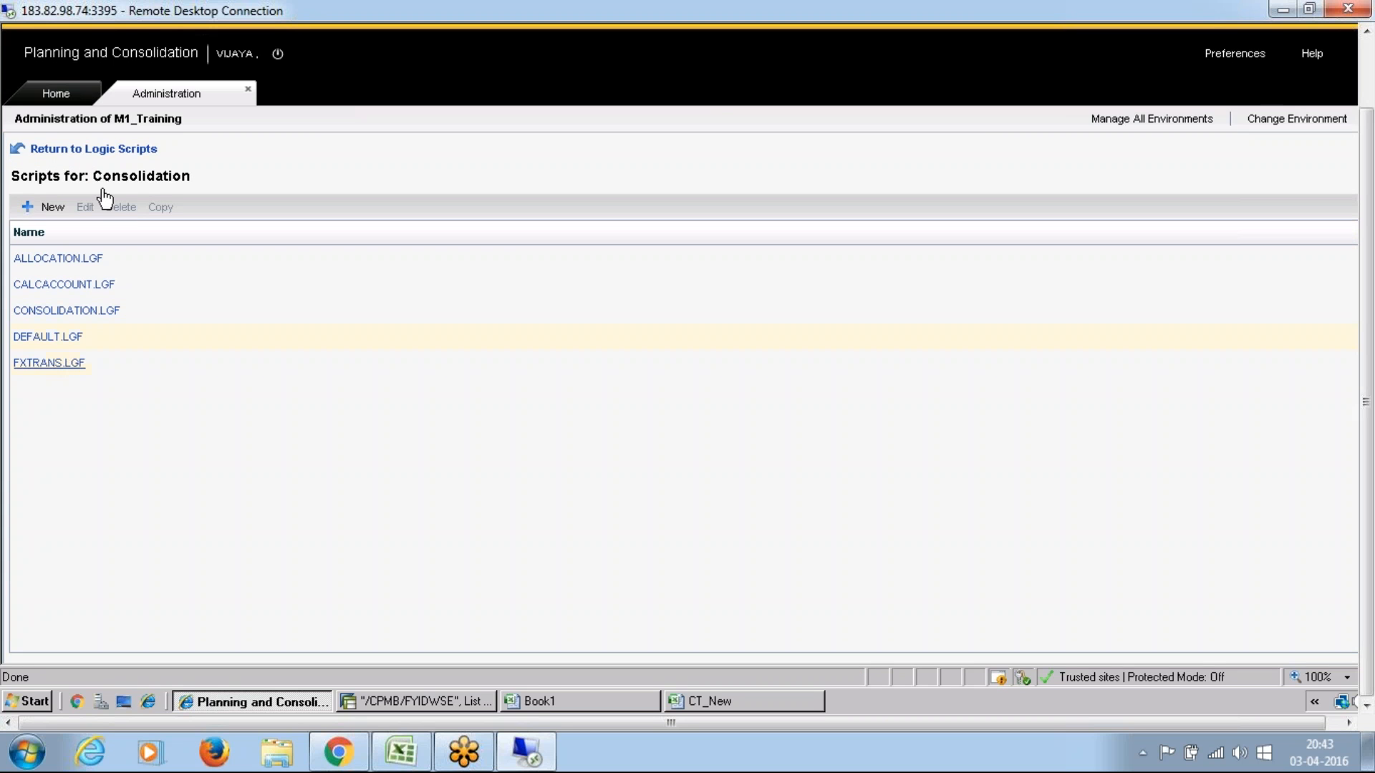
{"action": "left_click", "coordinate": [106, 149]}
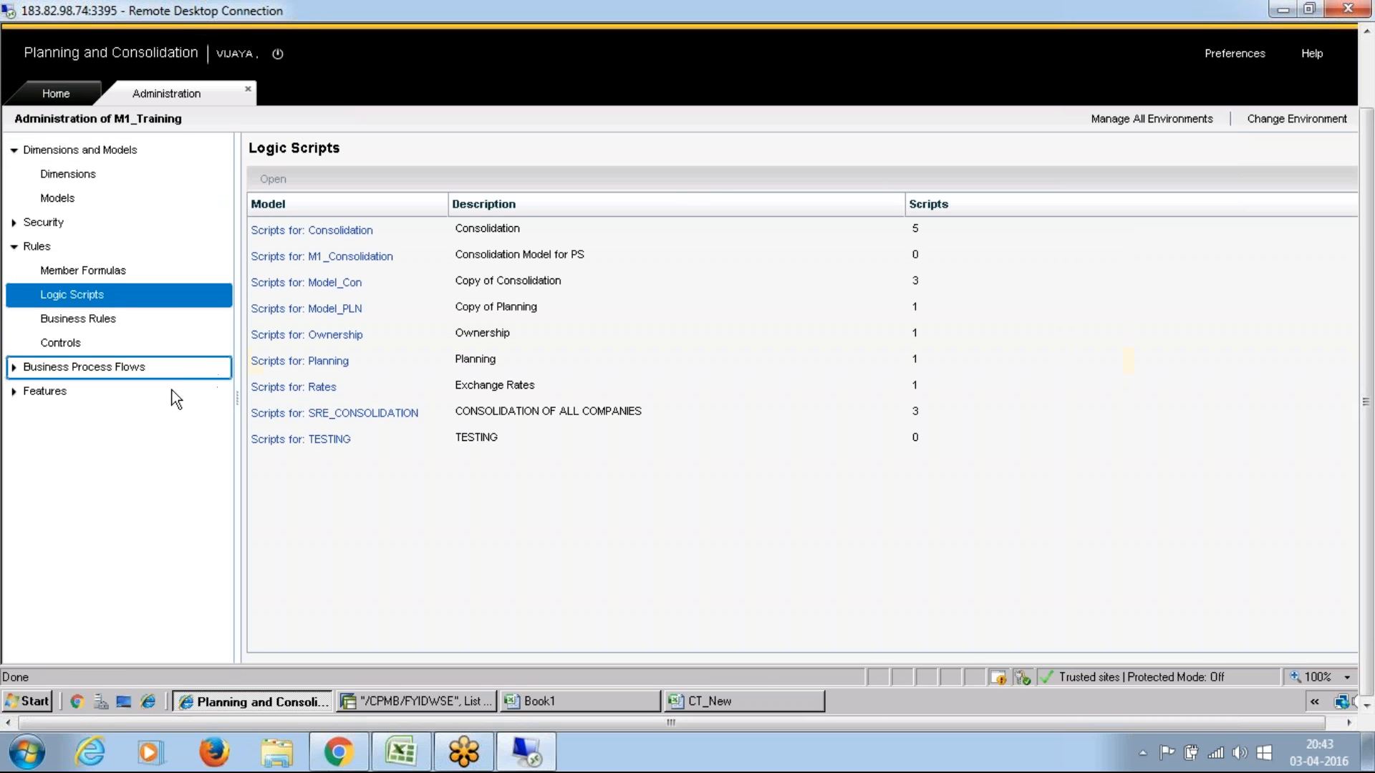
Step: Switch to the CT_New workbook and enter 100 as Canada's Land & Buildings amount in Local Currency
{"action": "left_click", "coordinate": [721, 709]}
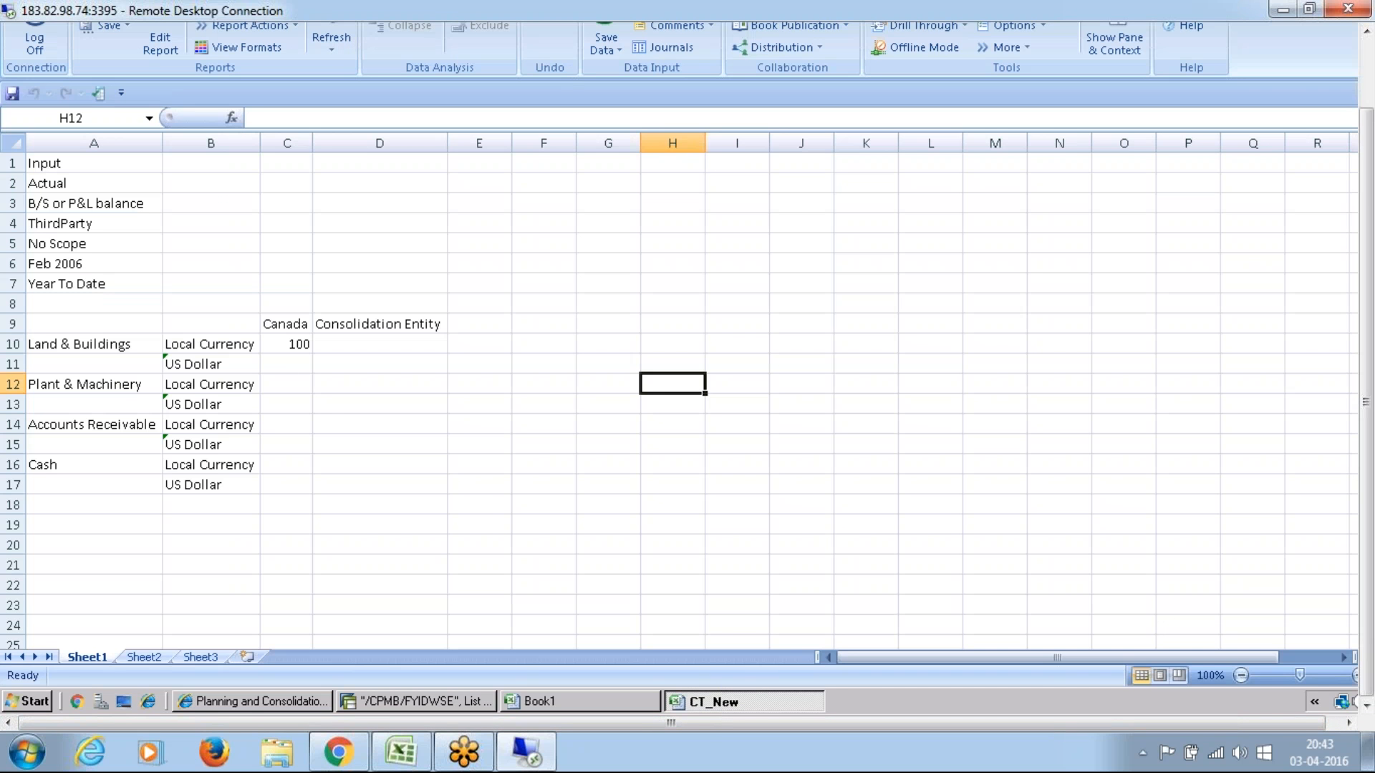
{"action": "left_click", "coordinate": [294, 345]}
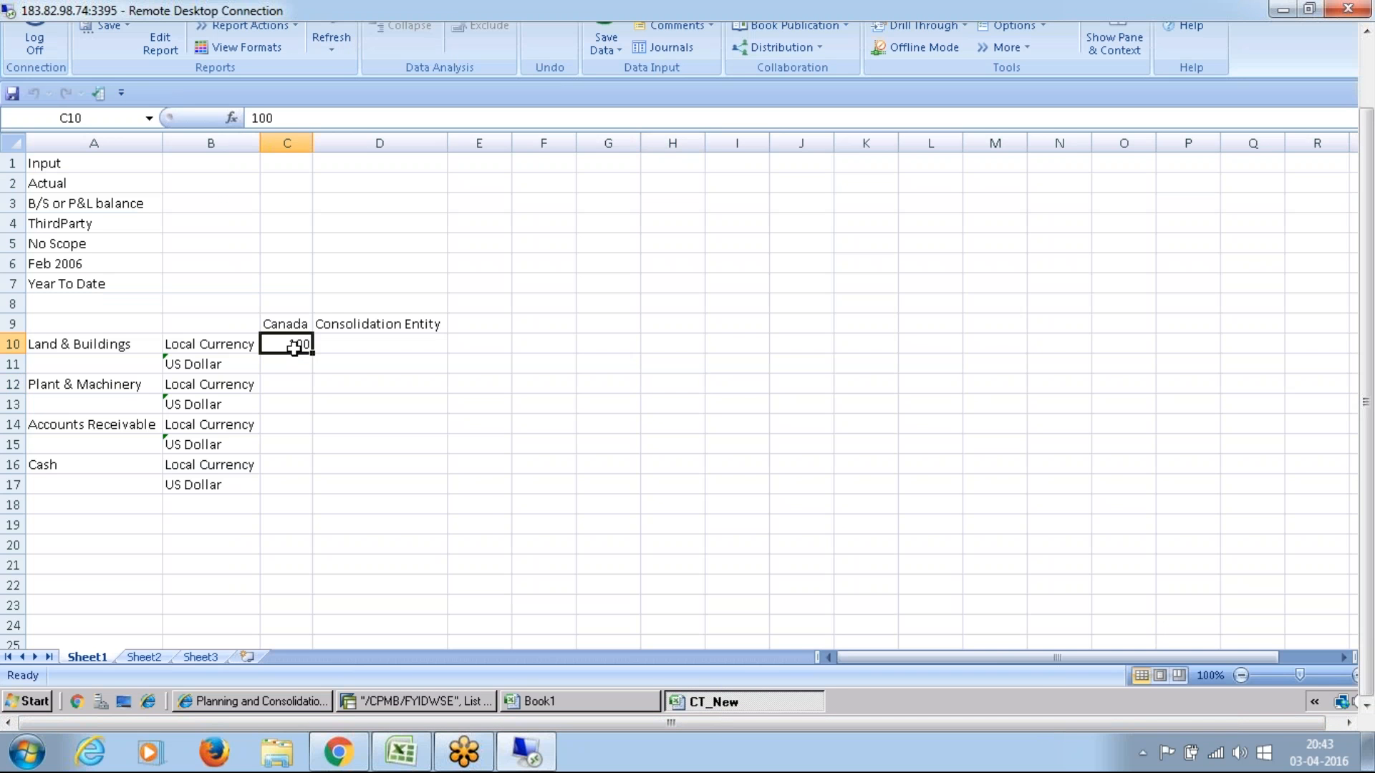
{"action": "type", "text": "100"}
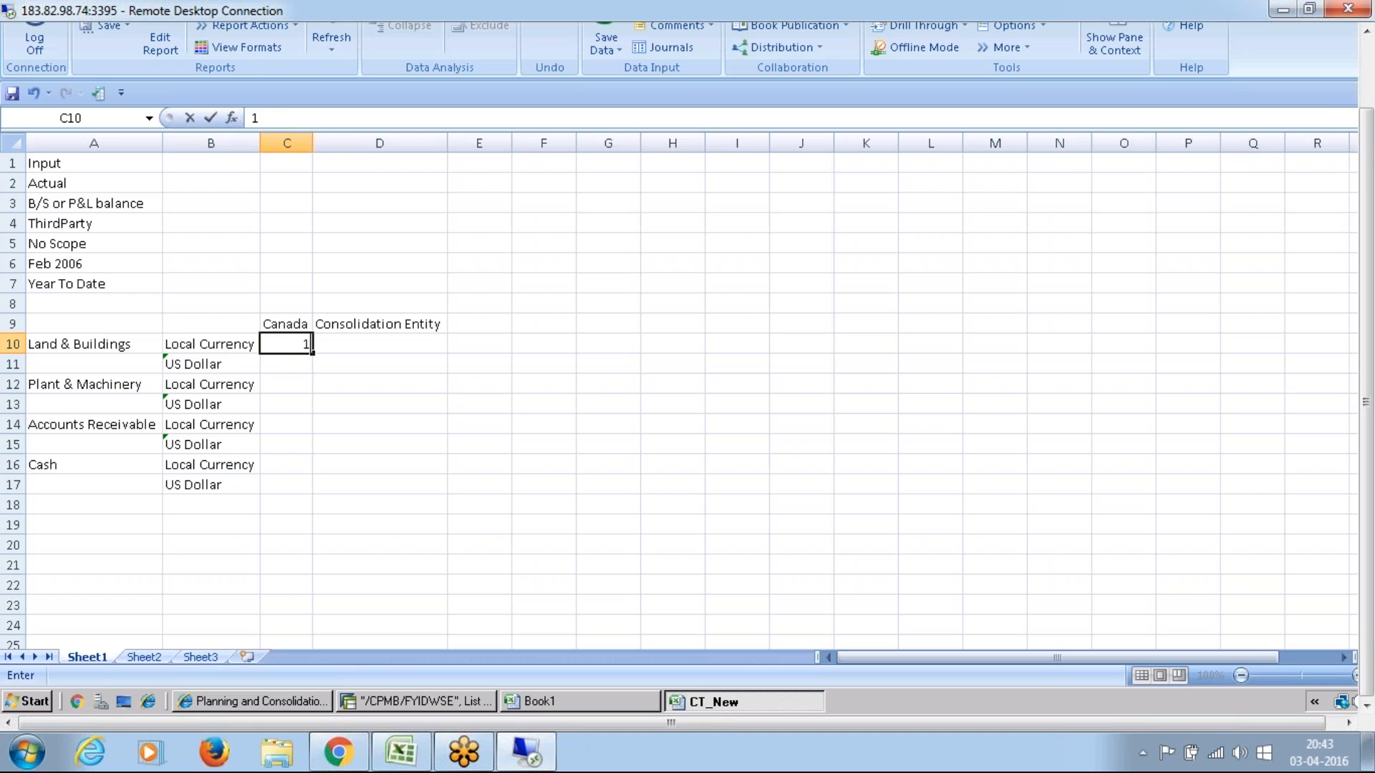
{"action": "left_click", "coordinate": [433, 506]}
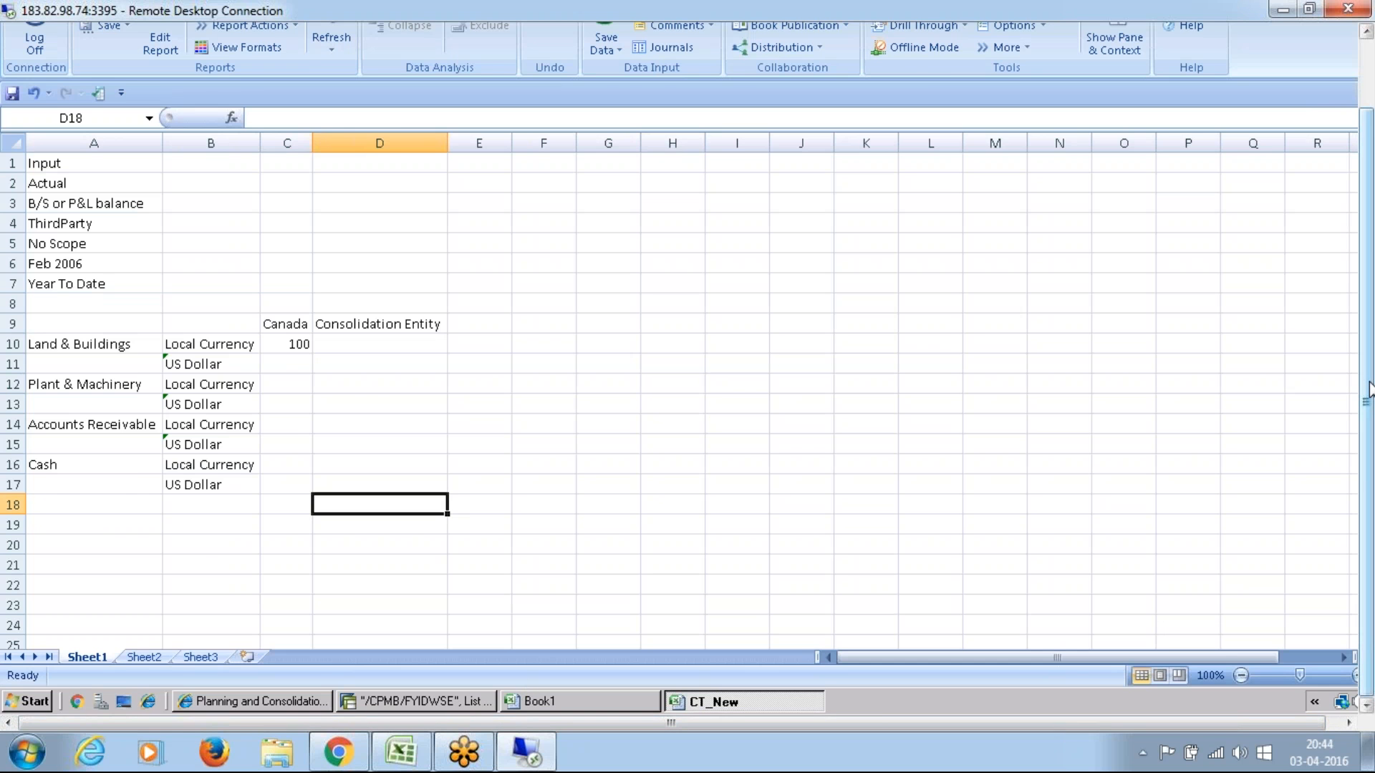
Step: Run the FX Restatement package immediately for category Actual, scope S_World, time 2006.02 and all entities
{"action": "left_click_drag", "start_coordinate": [1368, 364], "coordinate": [1361, 255]}
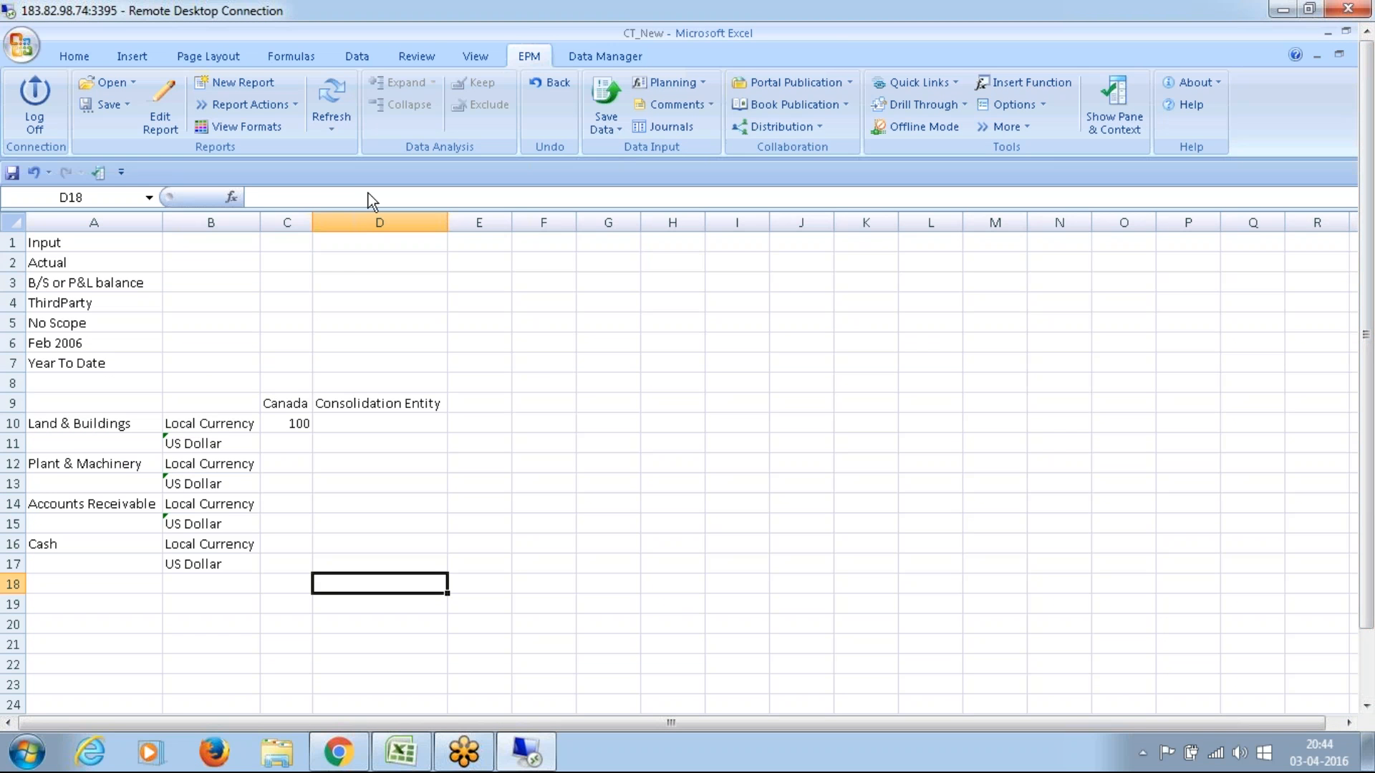
{"action": "left_click", "coordinate": [577, 57]}
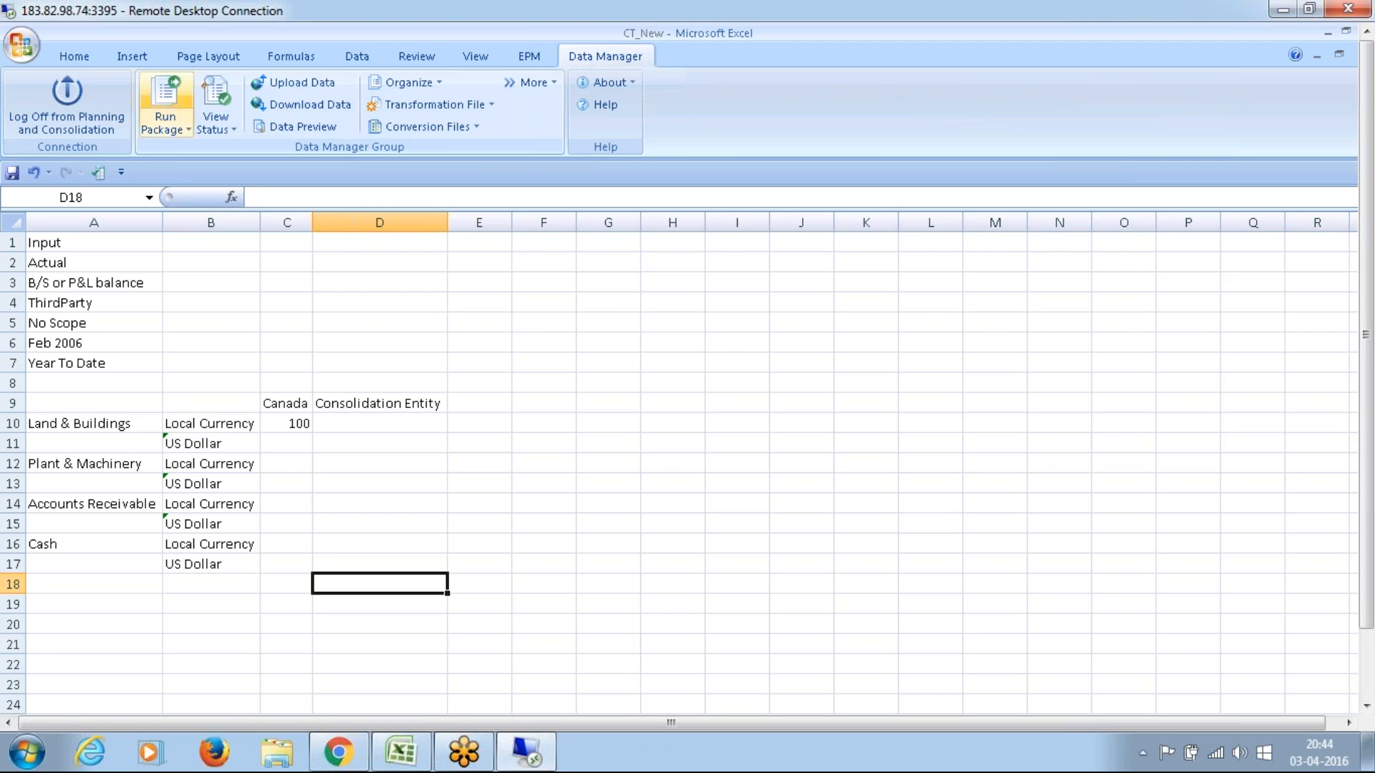
{"action": "left_click", "coordinate": [165, 93]}
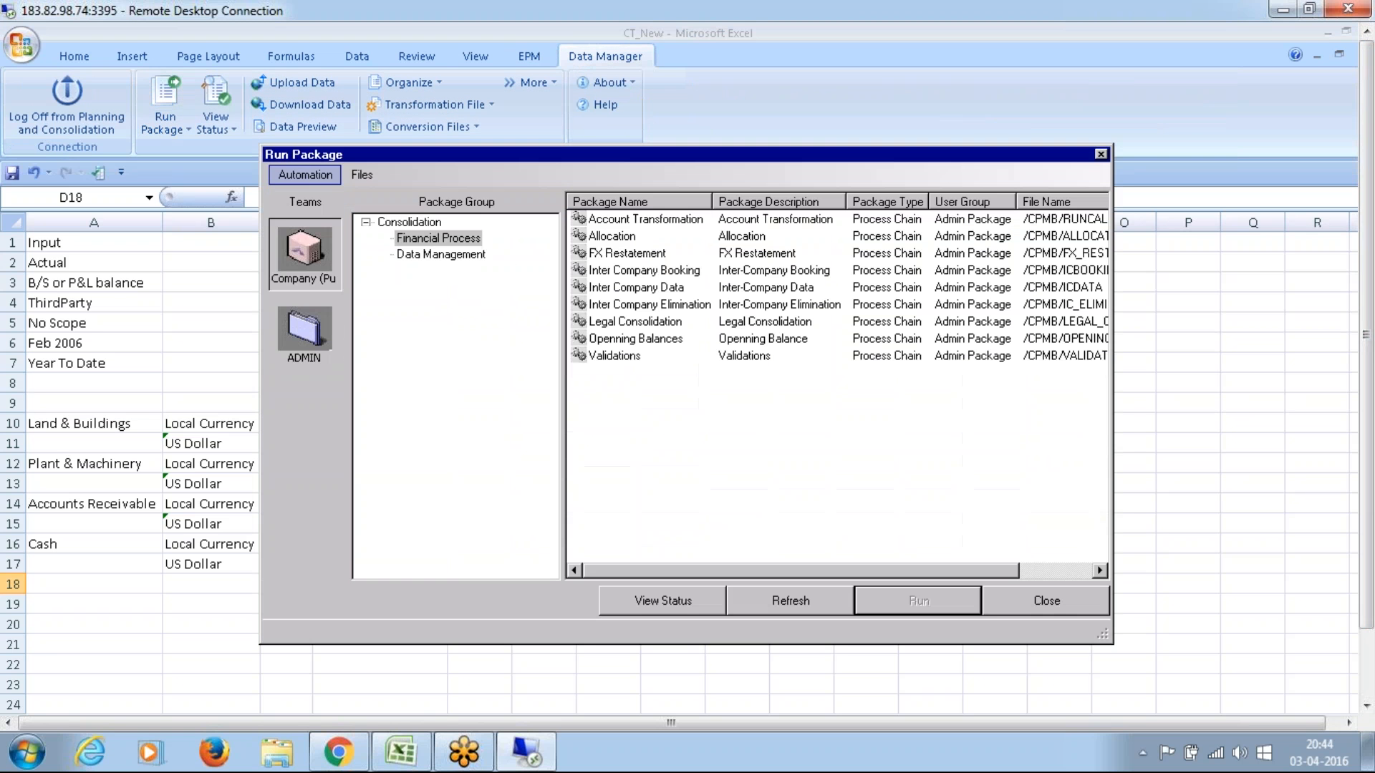
{"action": "left_click", "coordinate": [599, 255]}
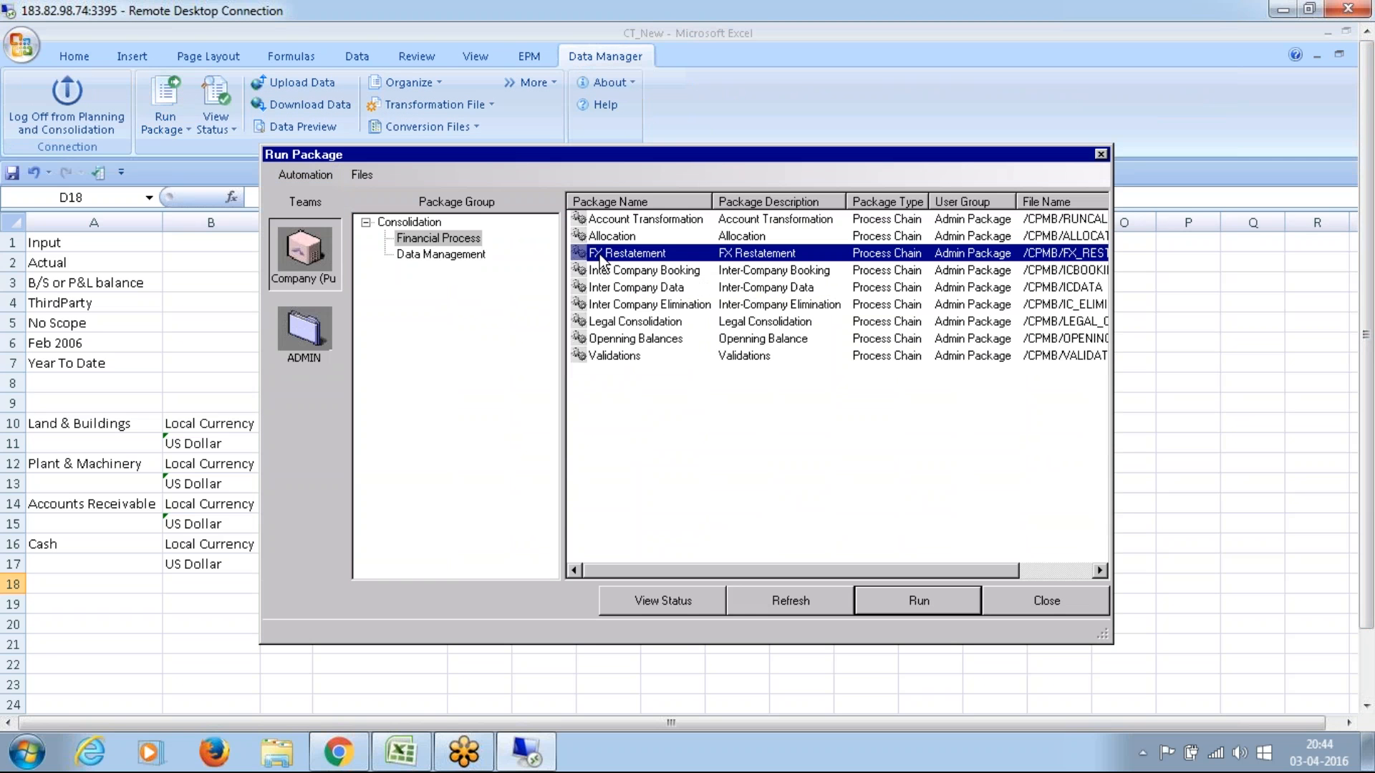
{"action": "left_click", "coordinate": [922, 603]}
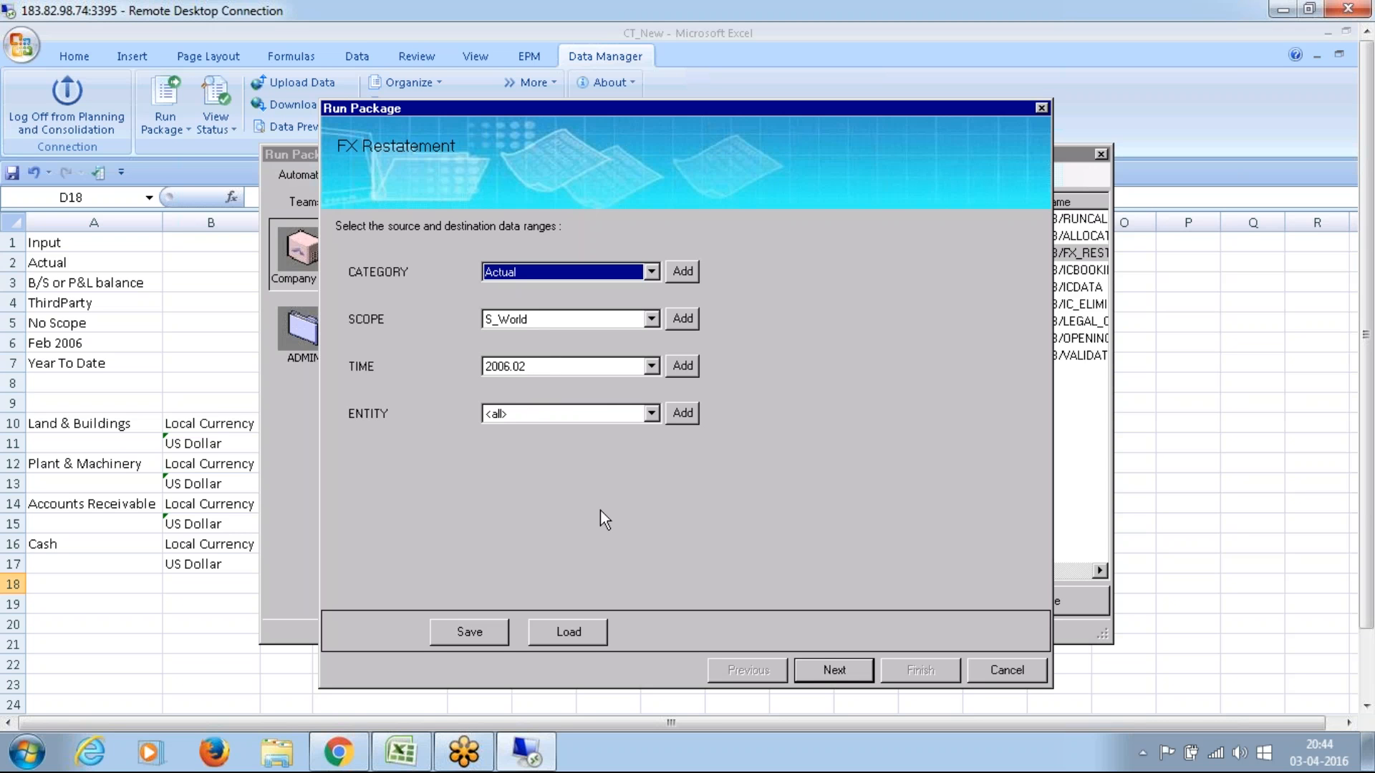
{"action": "left_click", "coordinate": [830, 670]}
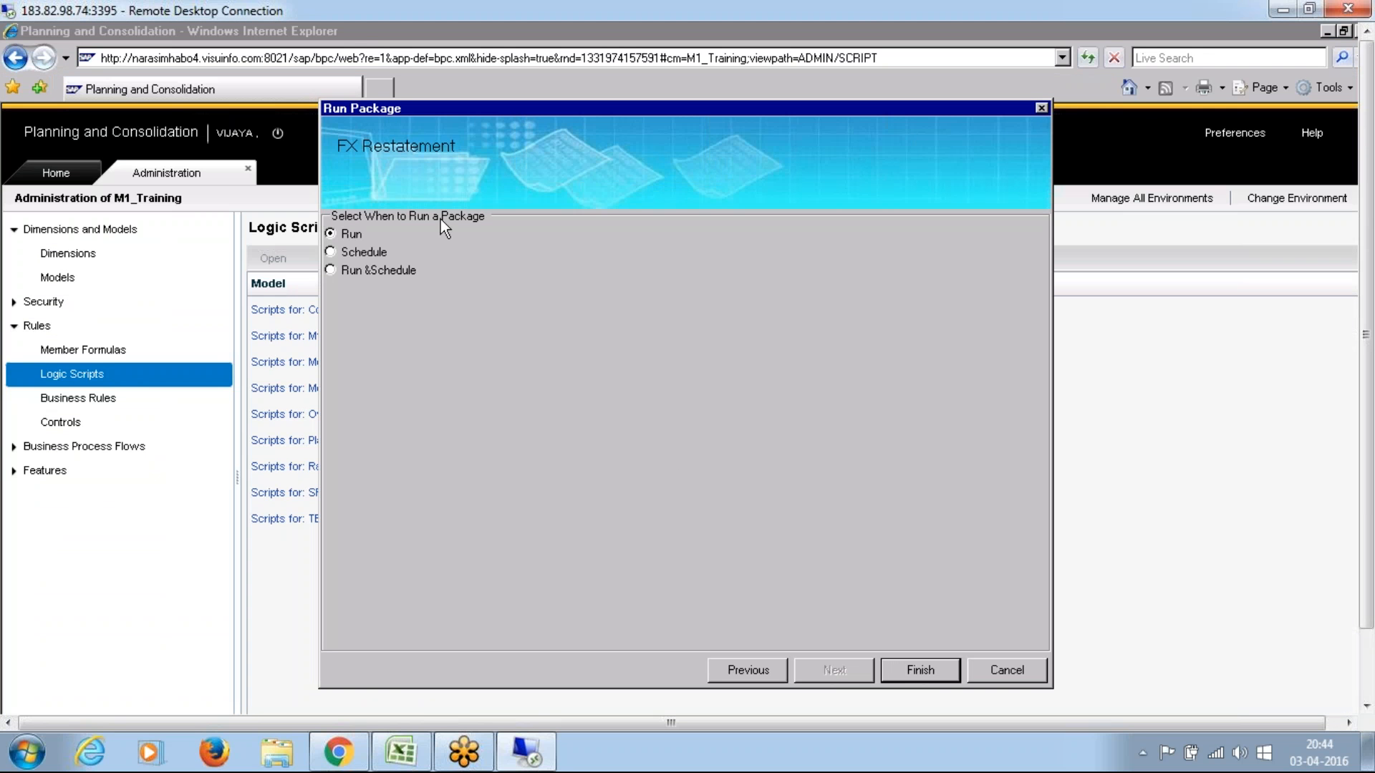
{"action": "left_click", "coordinate": [918, 670]}
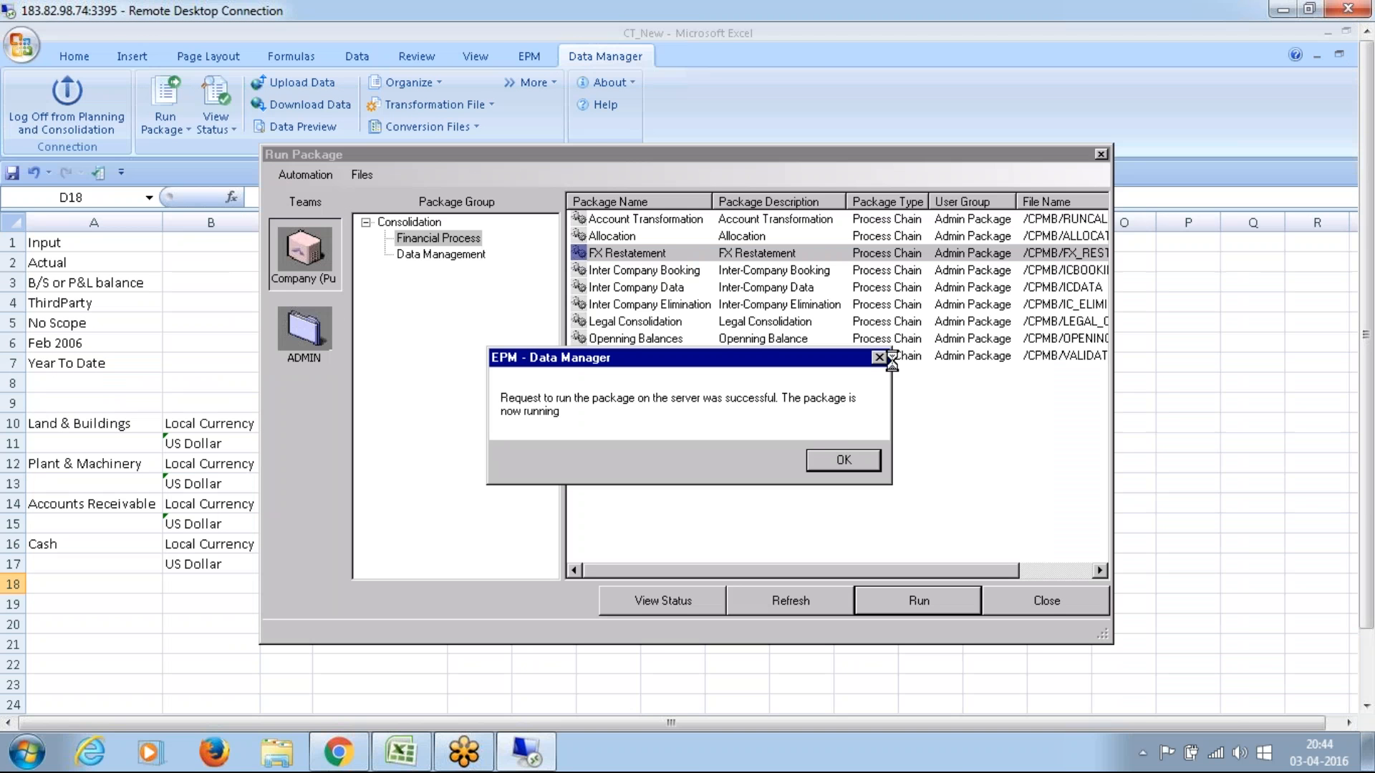
{"action": "left_click", "coordinate": [845, 462]}
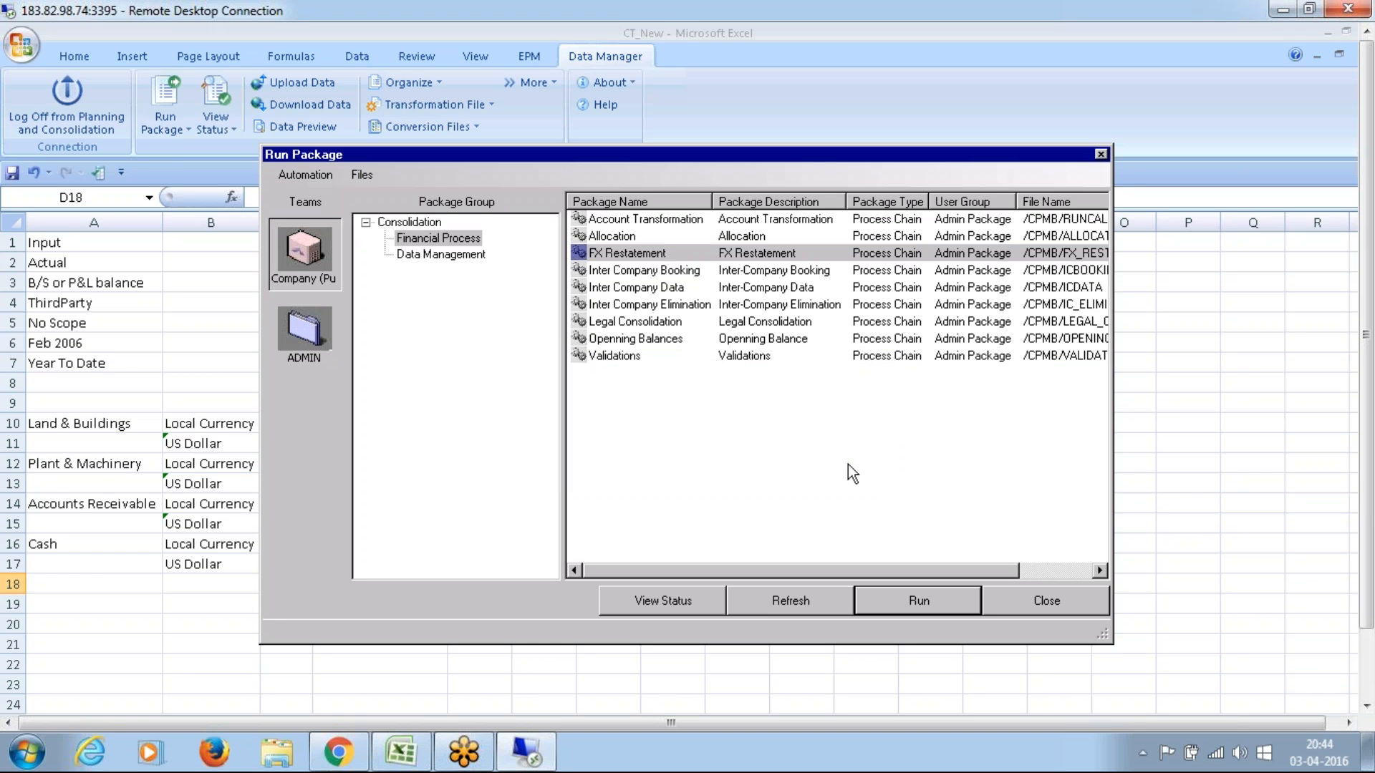
Step: Check the status of the latest FX Restatement run and close the package status and Run Package windows
{"action": "left_click", "coordinate": [673, 603]}
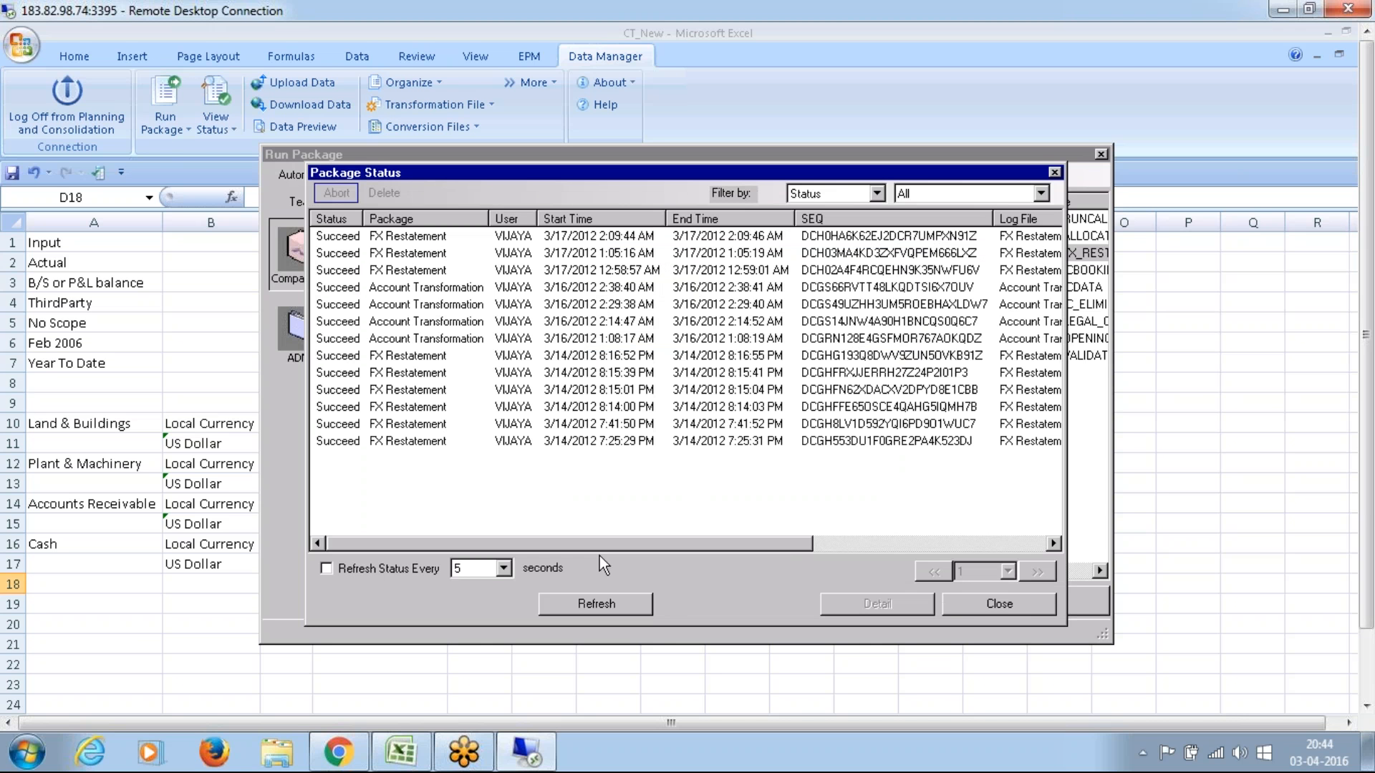
{"action": "left_click", "coordinate": [743, 239]}
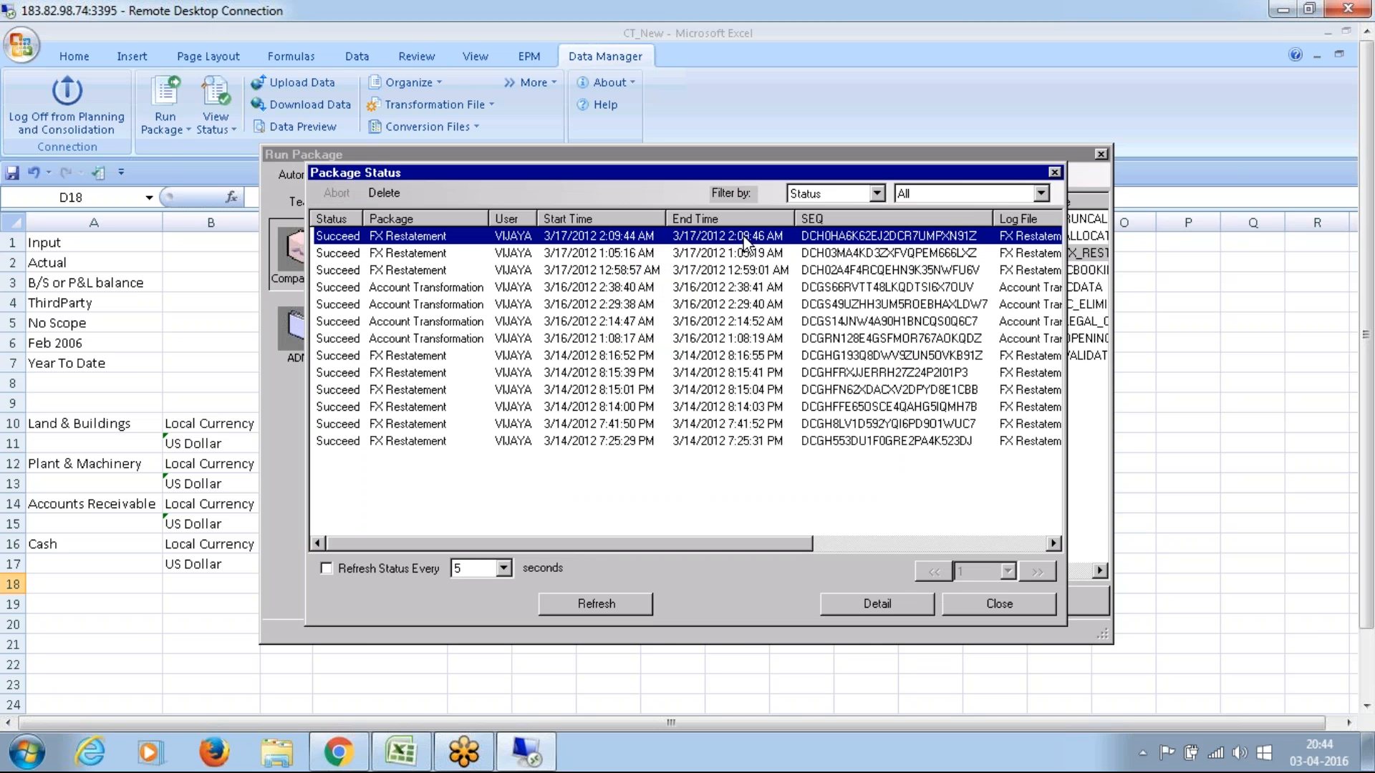
{"action": "left_click", "coordinate": [1016, 608]}
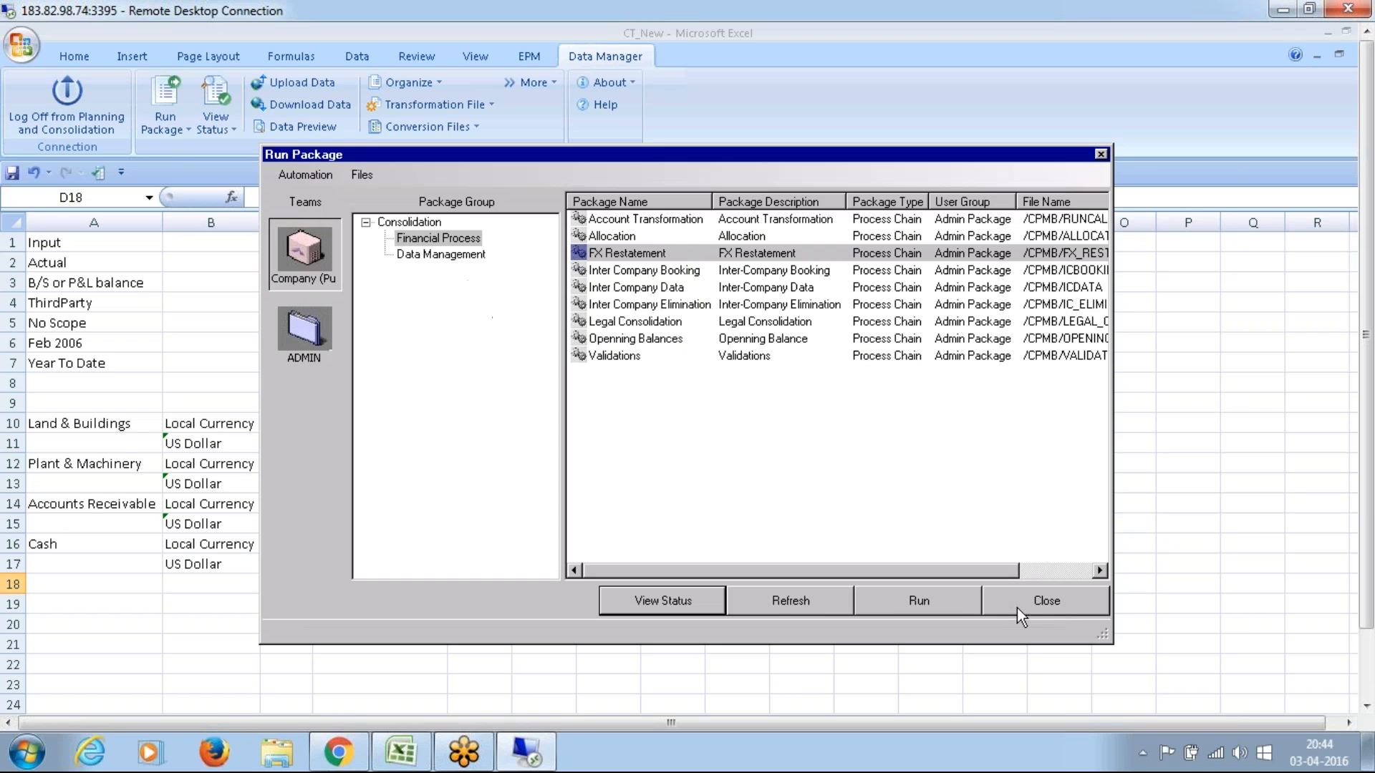
{"action": "left_click", "coordinate": [1044, 600]}
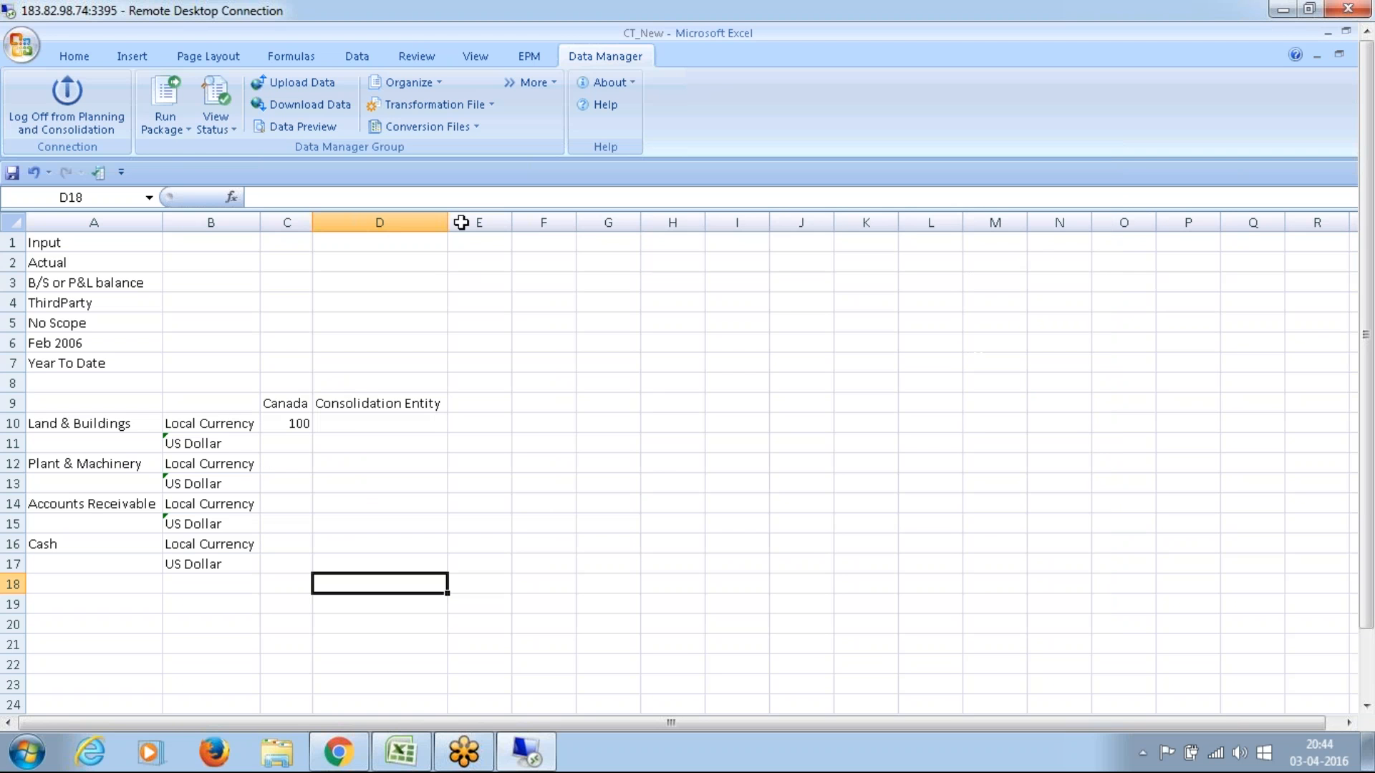
Step: Refresh the EPM report and compare Canada's Land & Buildings amounts in Local Currency and US Dollar
{"action": "left_click", "coordinate": [544, 58]}
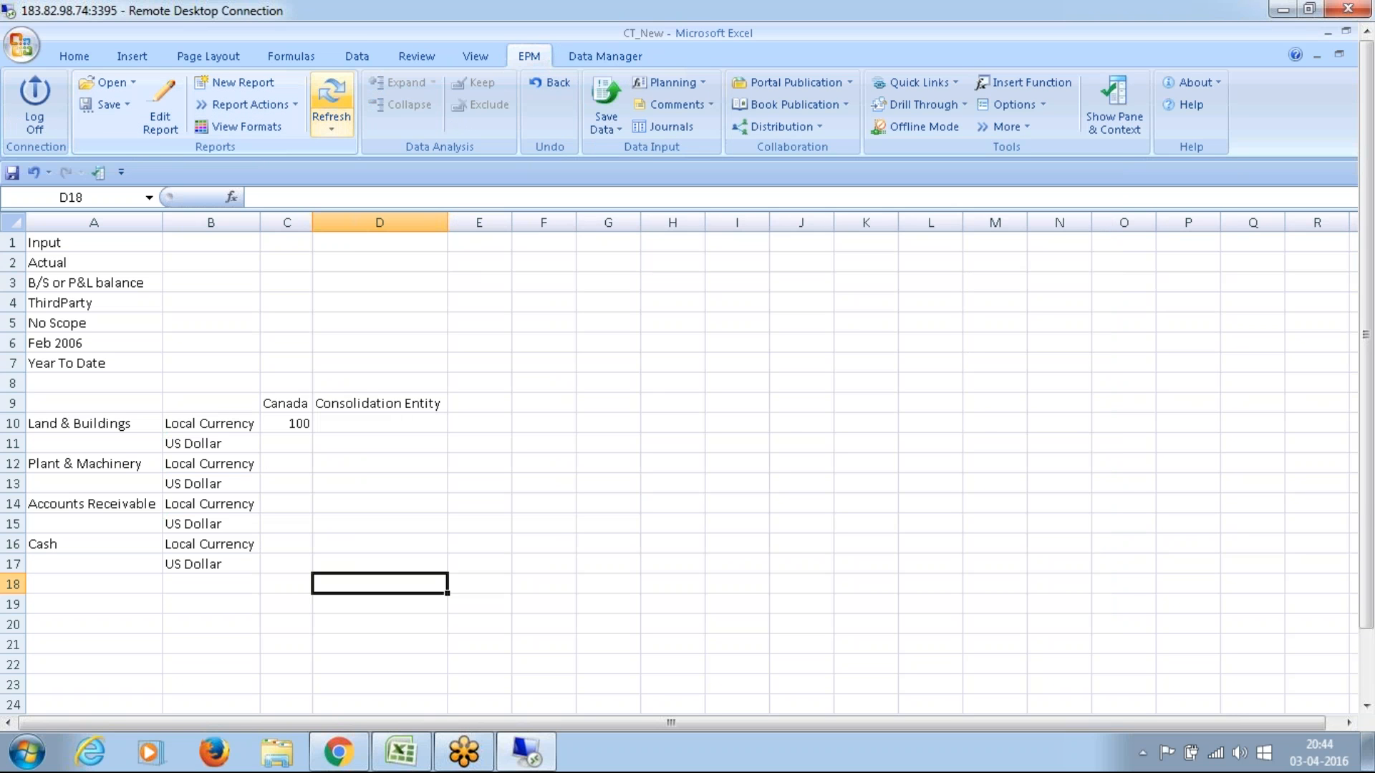
{"action": "left_click", "coordinate": [331, 95]}
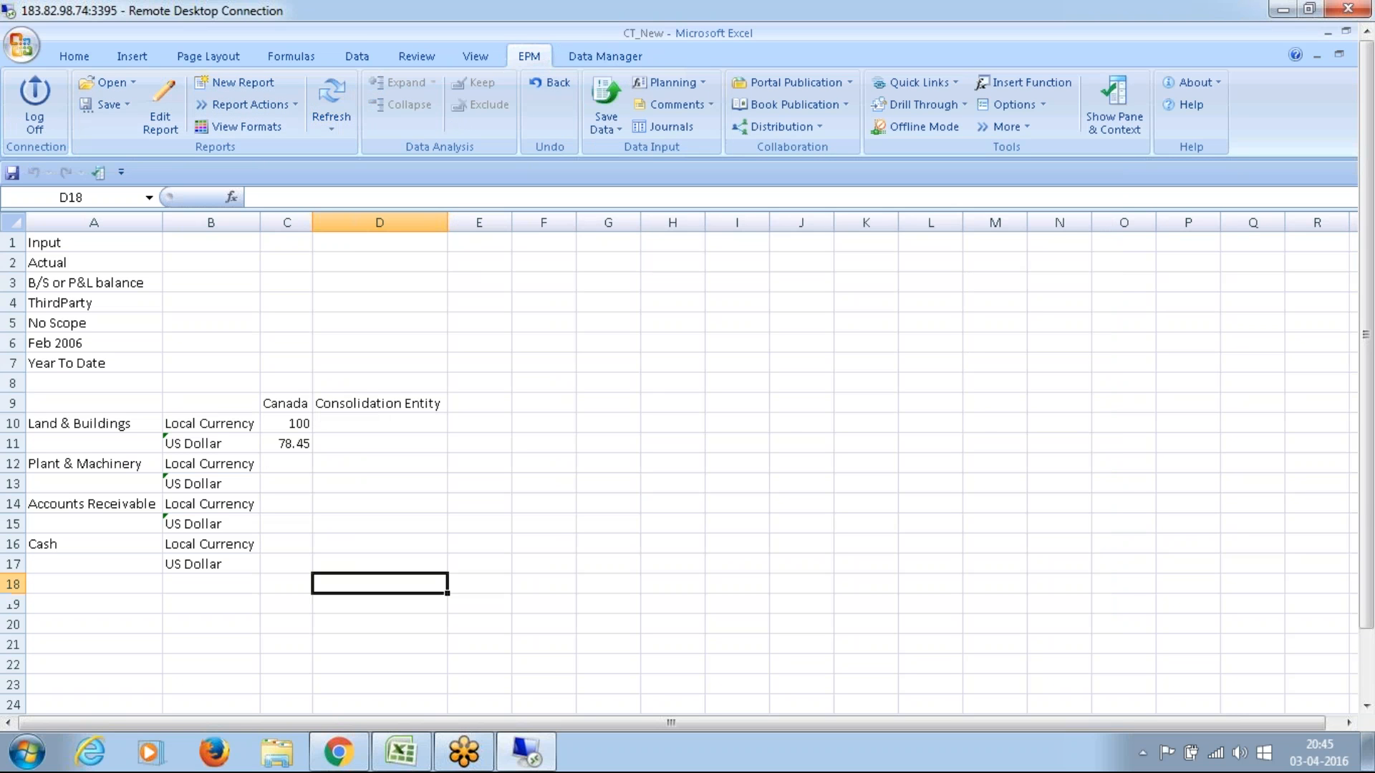
{"action": "left_click", "coordinate": [297, 424]}
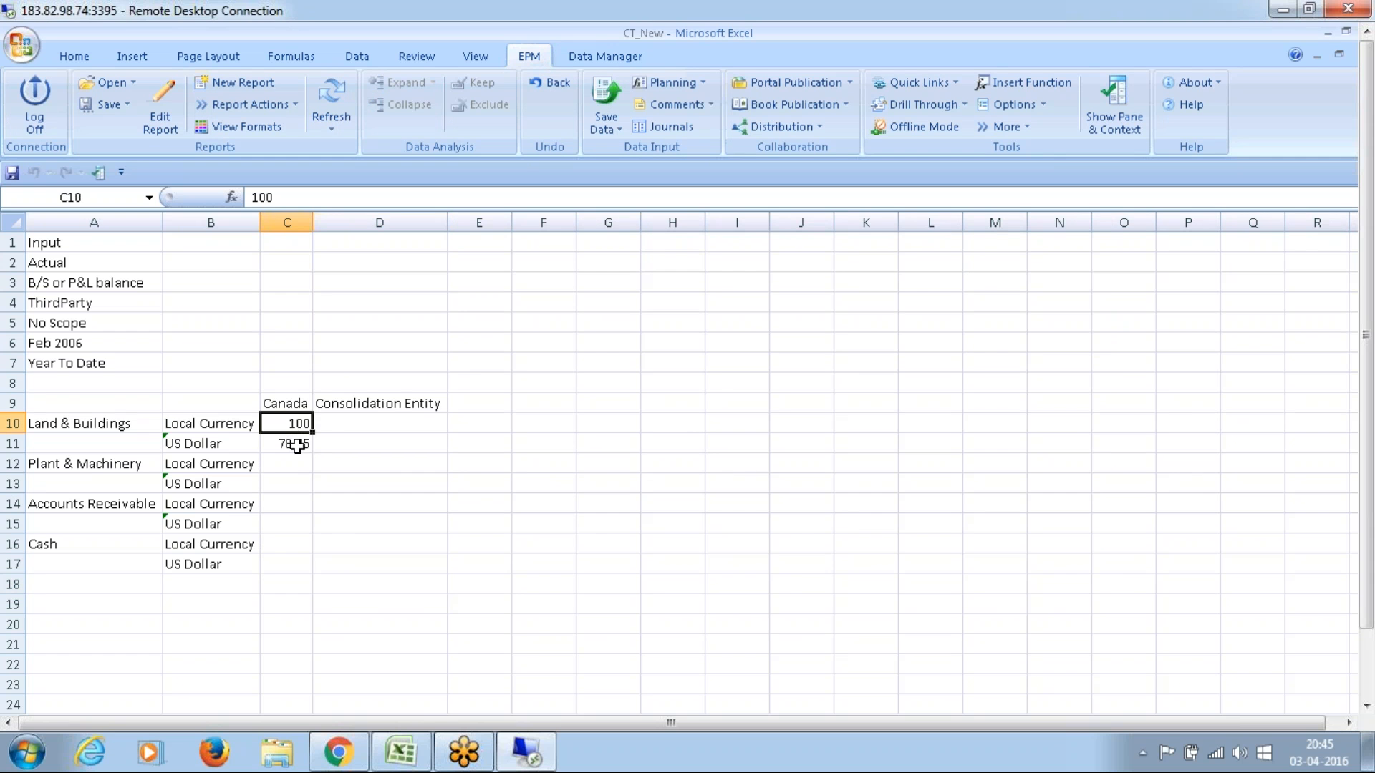
Step: Compare Canada's translated US Dollar amount with the US and Canadian rates on Sheet9 of the SAP BPC 10.0 Syllabus Details workbook
{"action": "left_click", "coordinate": [296, 444]}
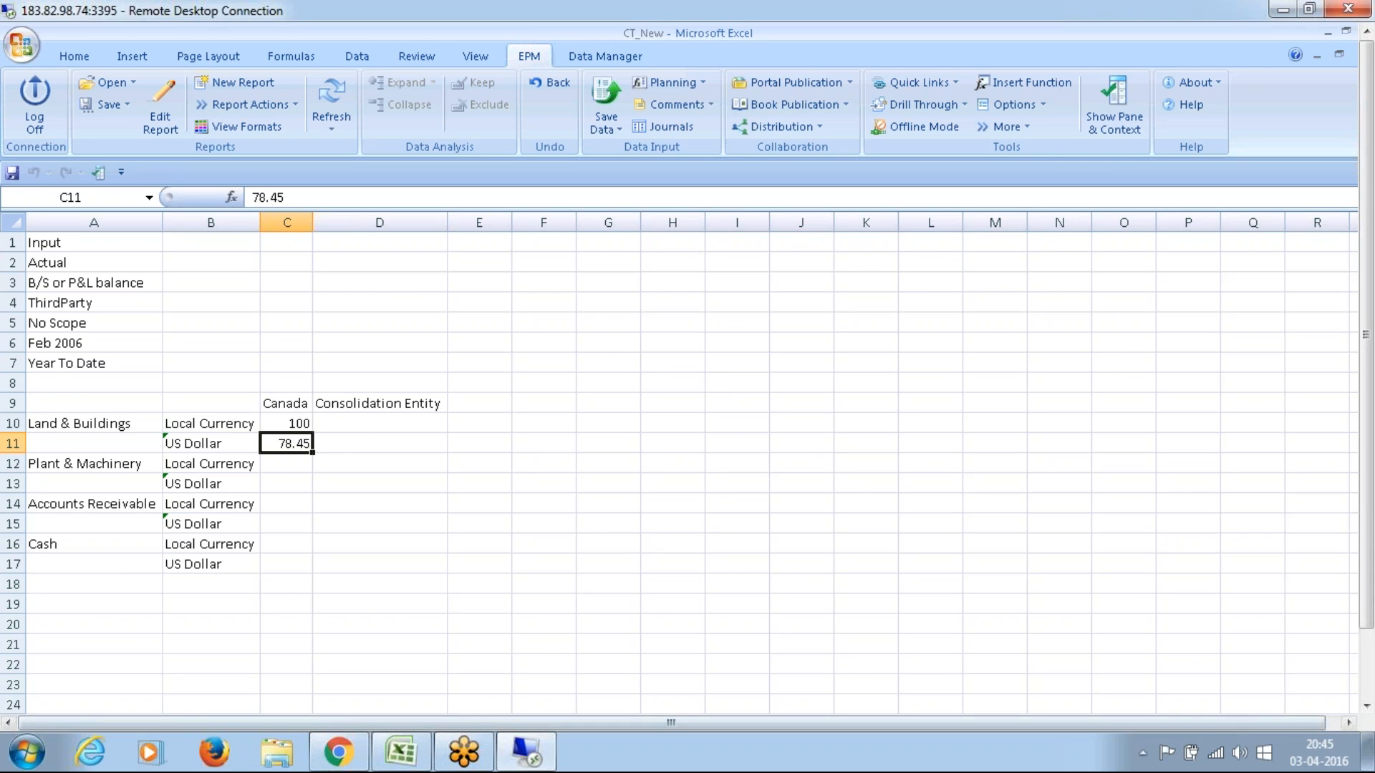
{"action": "left_click", "coordinate": [403, 753]}
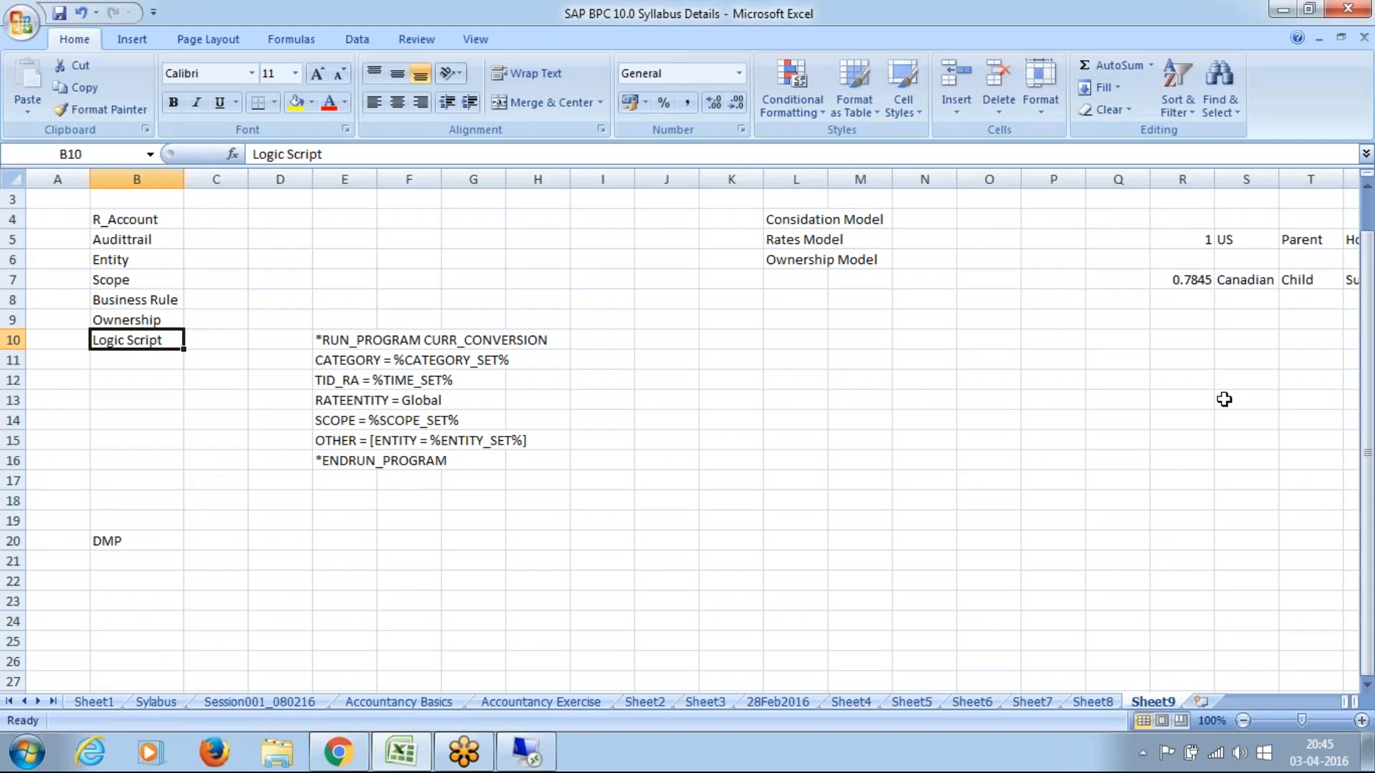
{"action": "left_click", "coordinate": [1189, 281]}
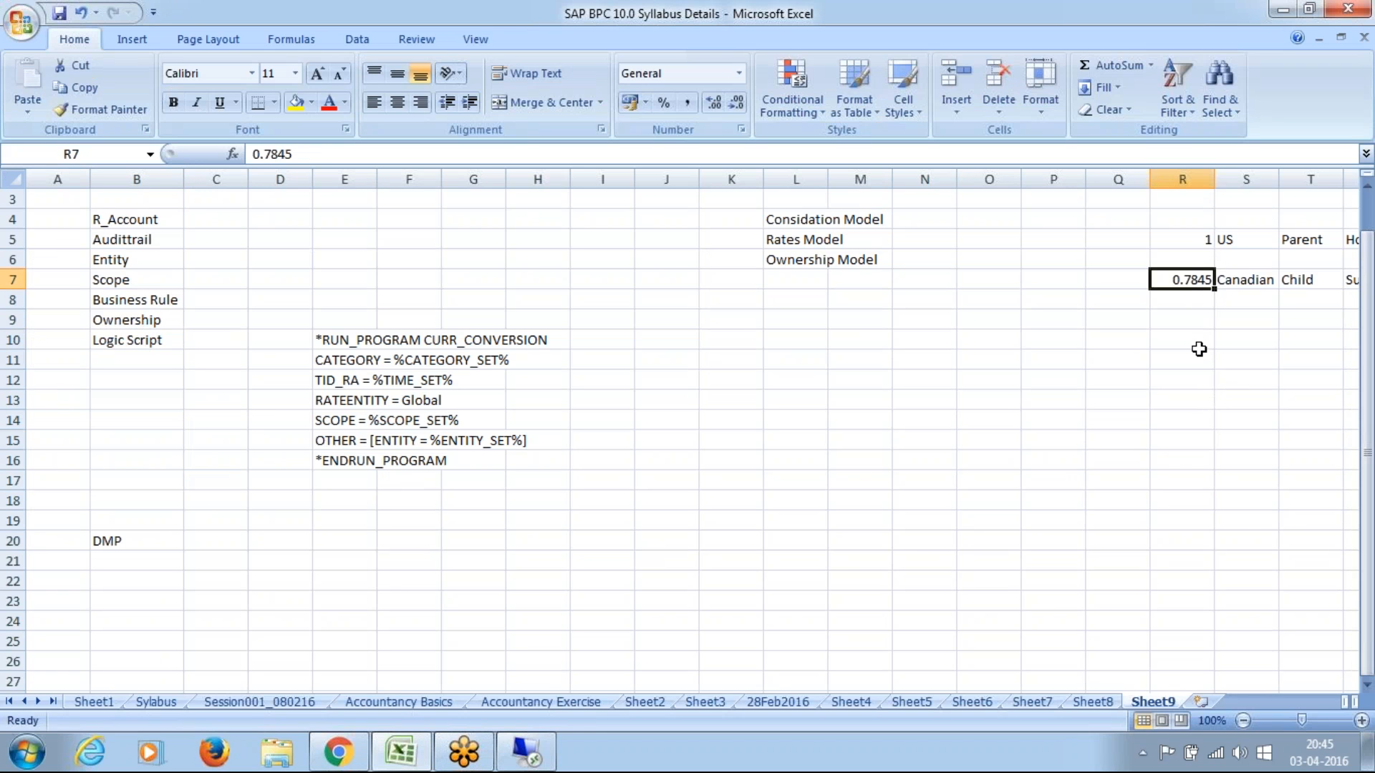
{"action": "left_click", "coordinate": [1193, 240]}
{"action": "left_click", "coordinate": [1192, 280]}
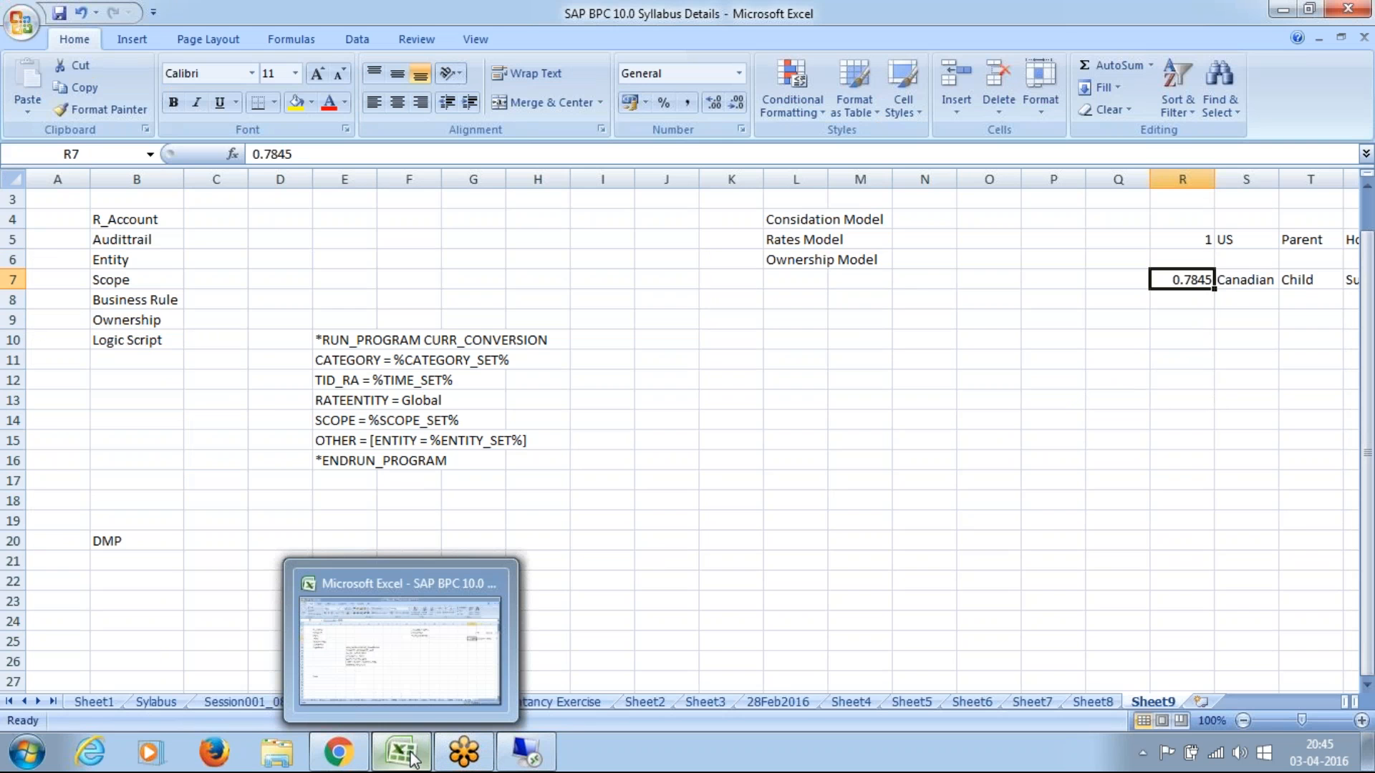
{"action": "left_click_drag", "start_coordinate": [992, 422], "coordinate": [612, 643]}
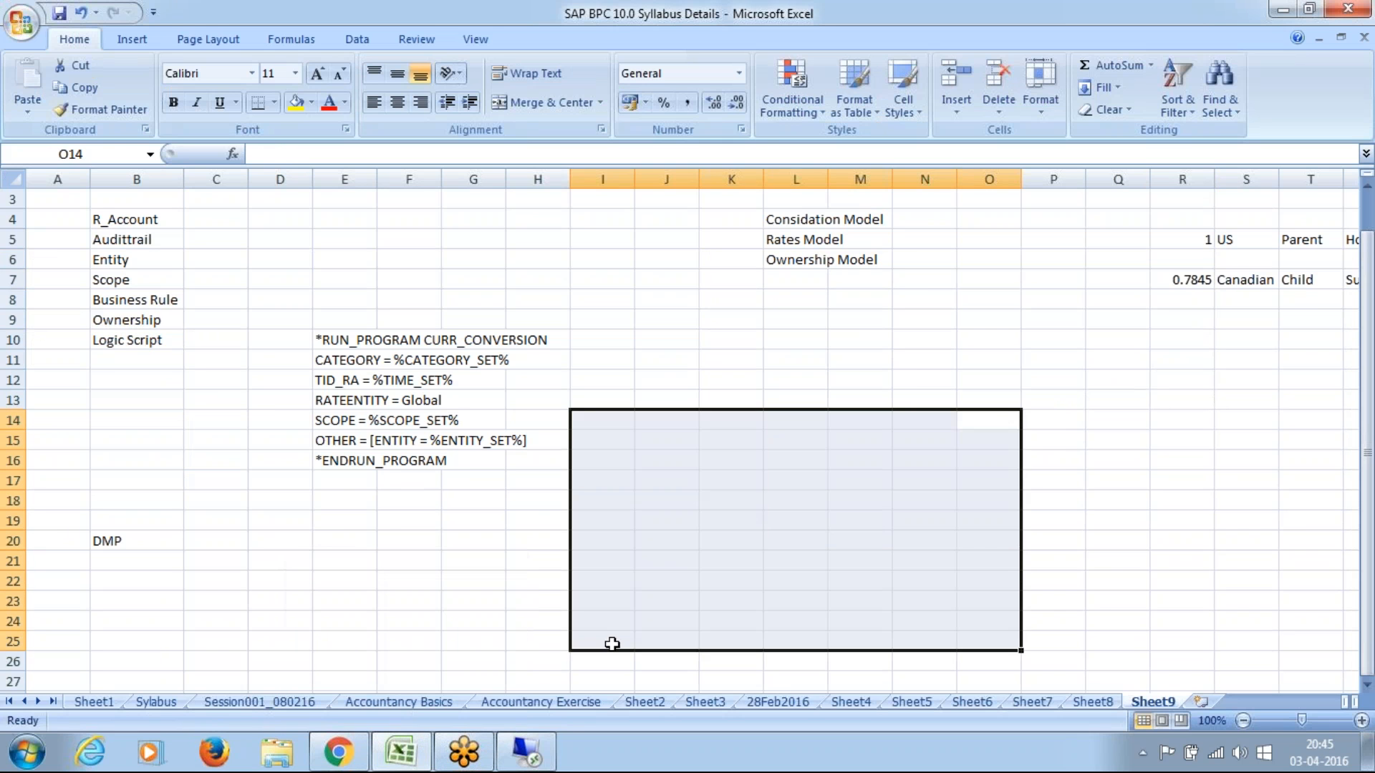
Step: Return to the CT_New workbook and review Canada's Land & Buildings amounts in Local Currency and US Dollar
{"action": "left_click", "coordinate": [526, 752]}
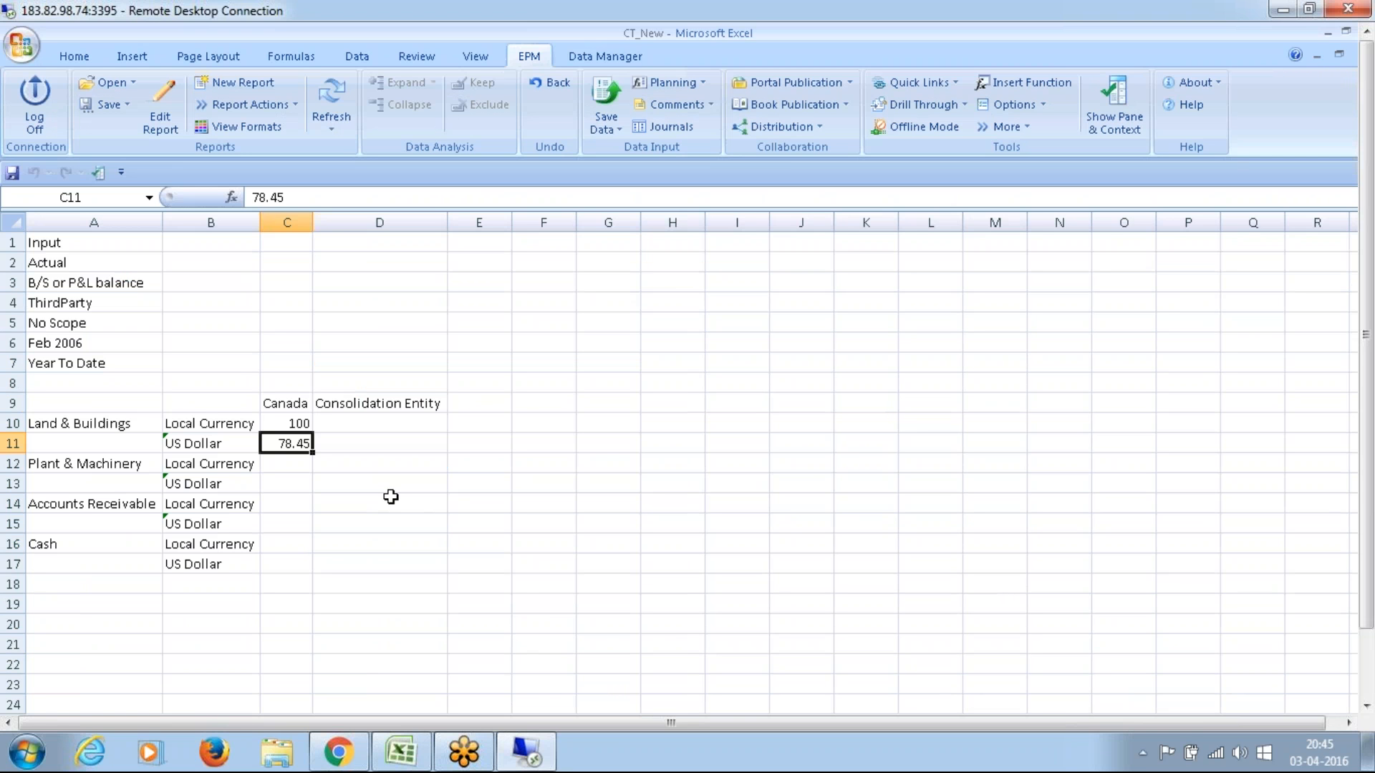
{"action": "left_click", "coordinate": [296, 428]}
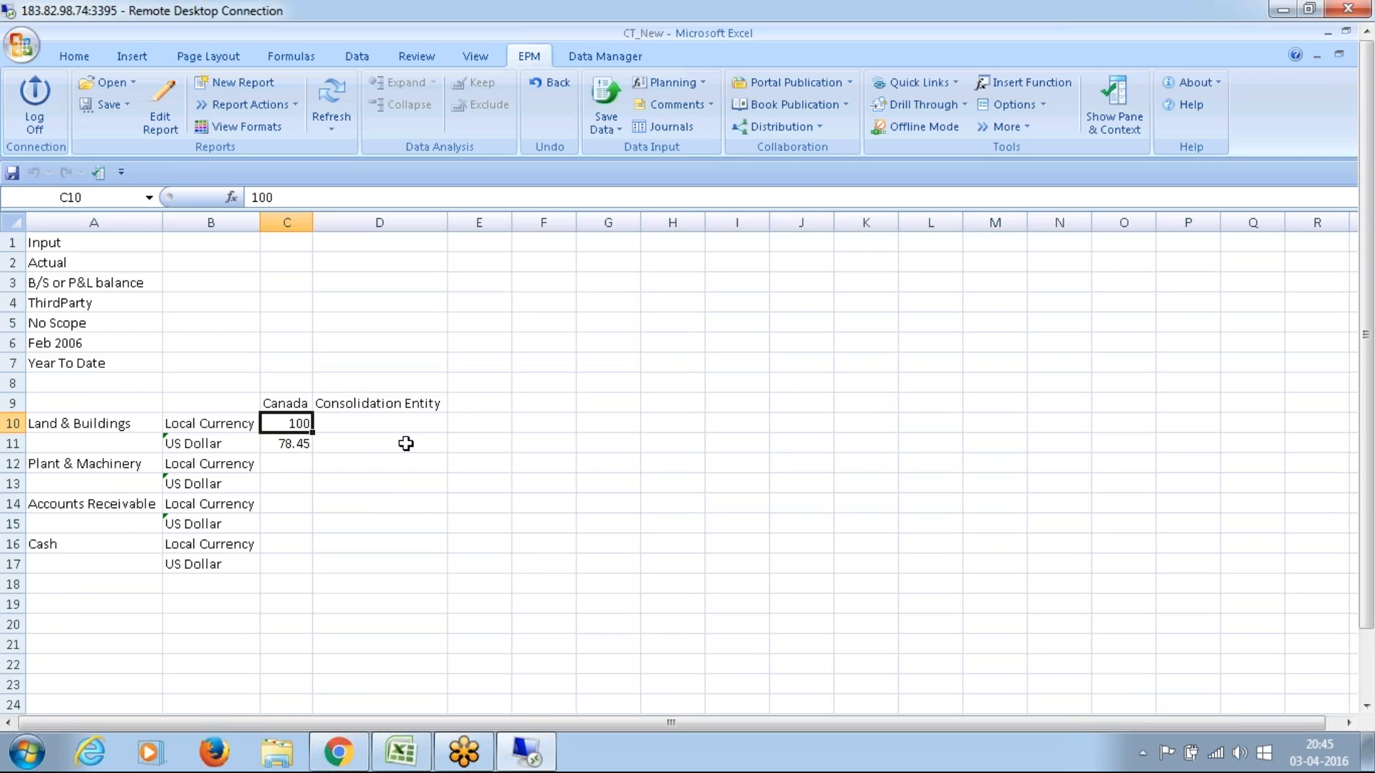
{"action": "left_click", "coordinate": [285, 402]}
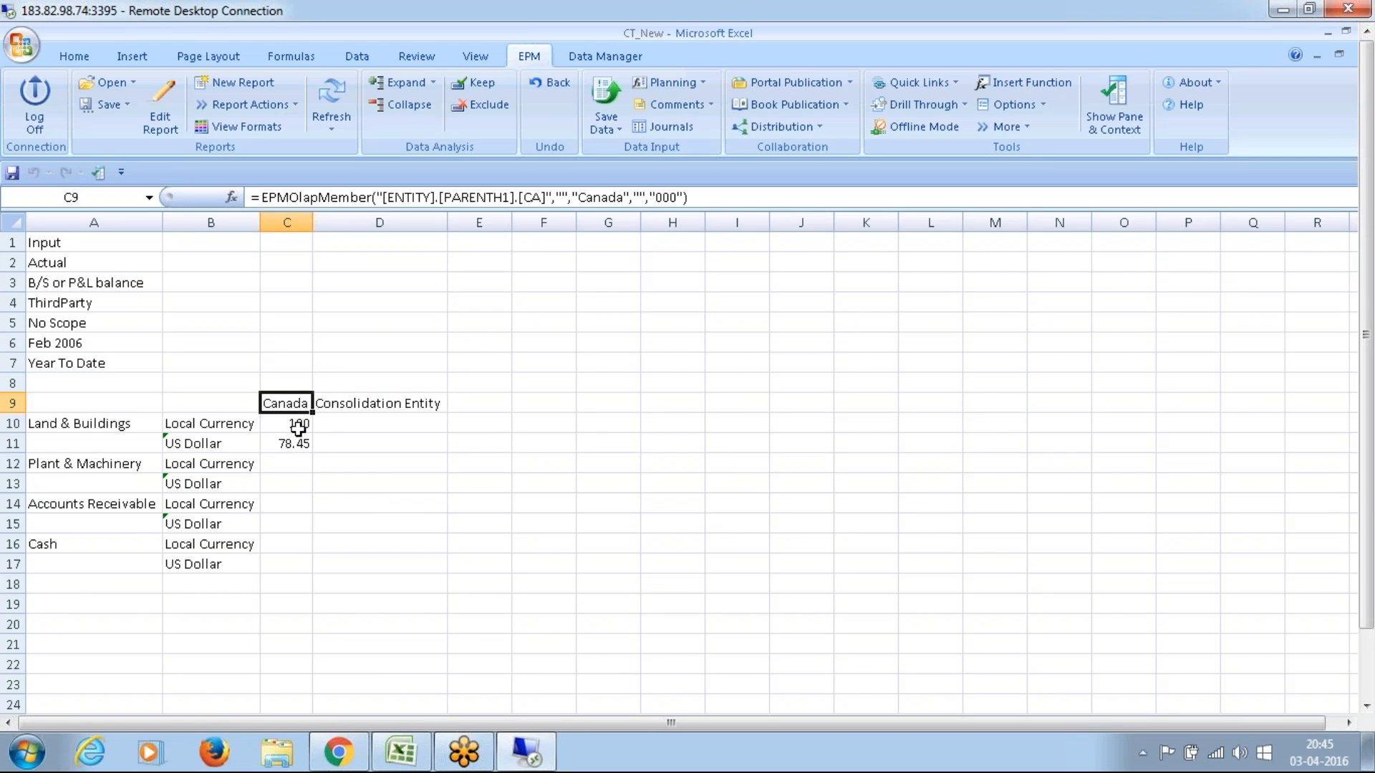
{"action": "left_click", "coordinate": [298, 427]}
{"action": "left_click", "coordinate": [184, 447]}
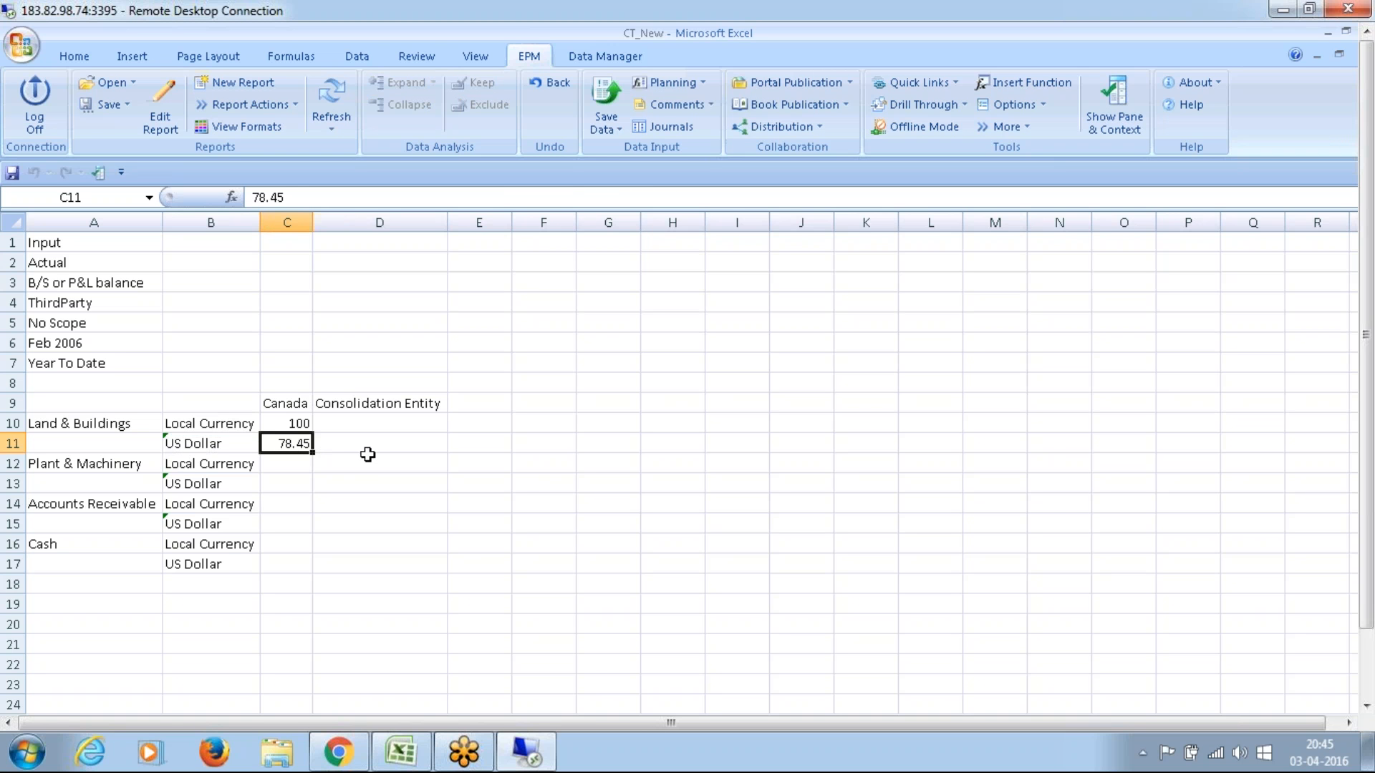
Step: Start an exchange rate note beside the report with 1 in cell K7 and Usd in L7
{"action": "left_click", "coordinate": [894, 360]}
{"action": "type", "text": "1"}
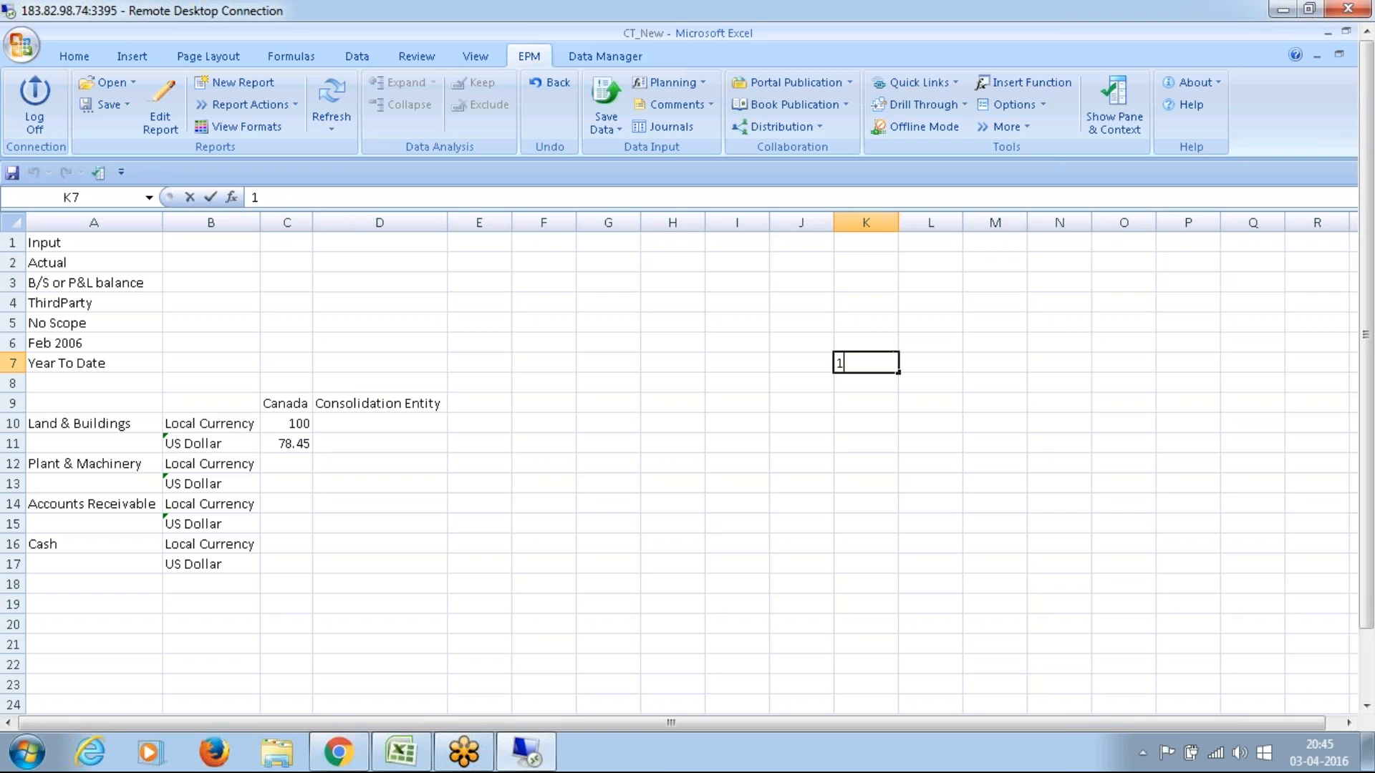
{"action": "type", "text": " USD"}
{"action": "key", "text": "BackSpace"}
{"action": "key", "text": "BackSpace"}
{"action": "key", "text": "BackSpace"}
{"action": "key", "text": "BackSpace"}
{"action": "key", "text": "Tab"}
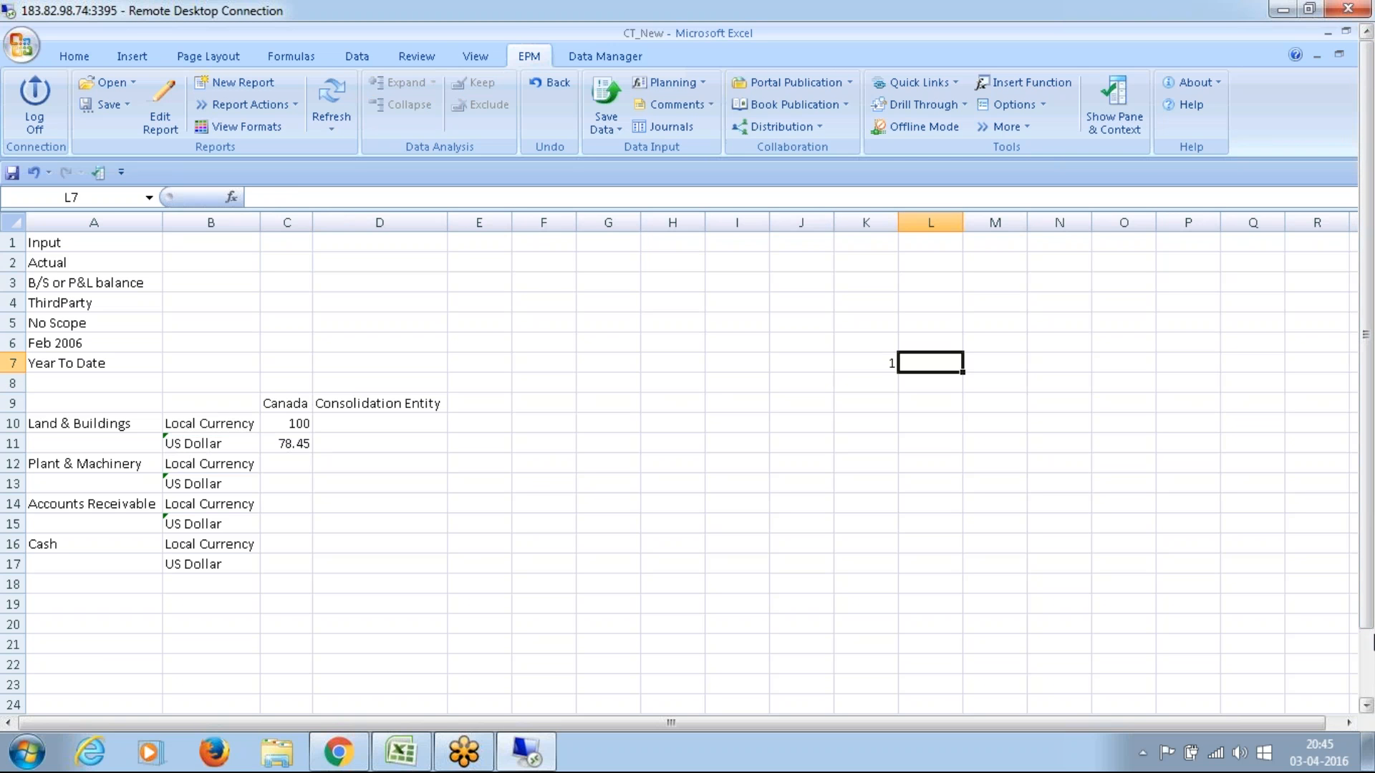
{"action": "type", "text": "USd"}
{"action": "key", "text": "Tab"}
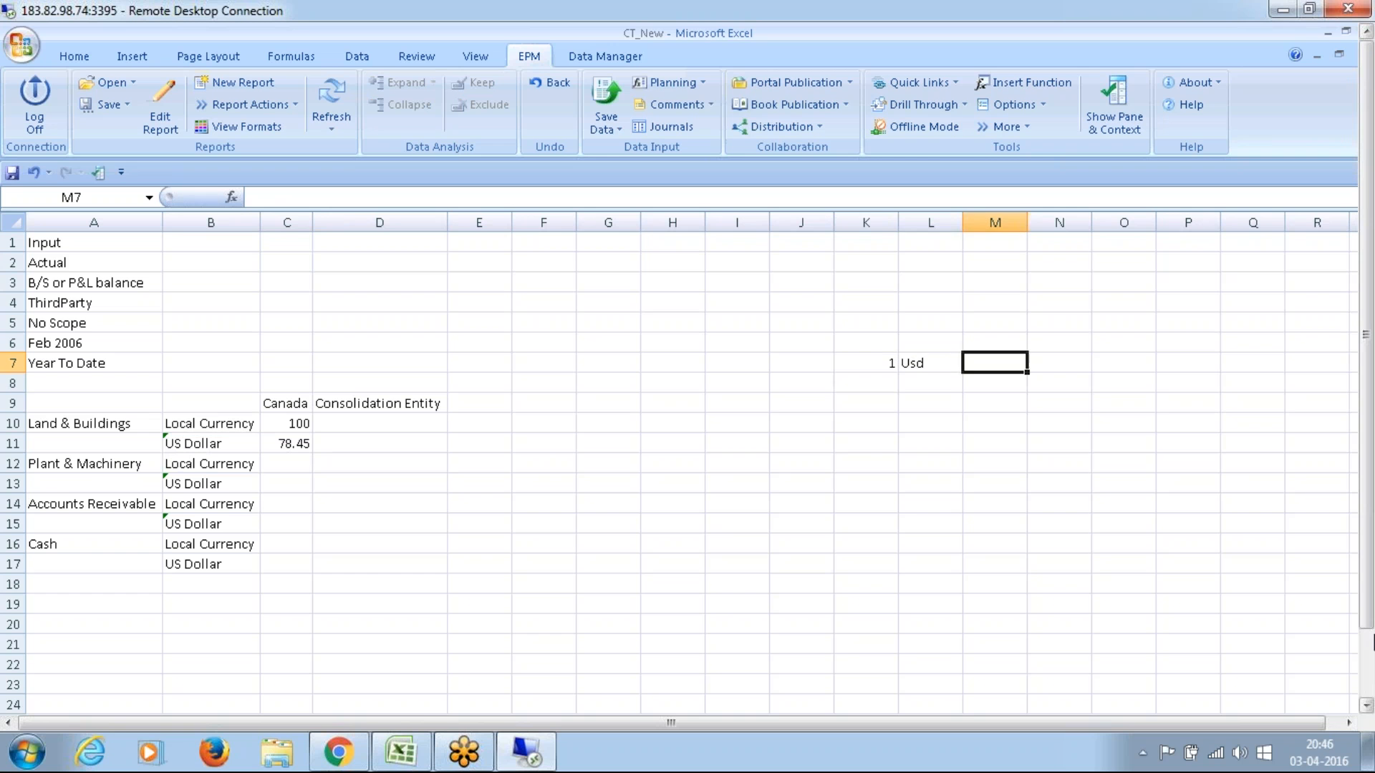
Step: Complete the rate note in row 7 with an equals sign in M7, 0.7845 in N7 and CAD in O7
{"action": "type", "text": "'="}
{"action": "key", "text": "Tab"}
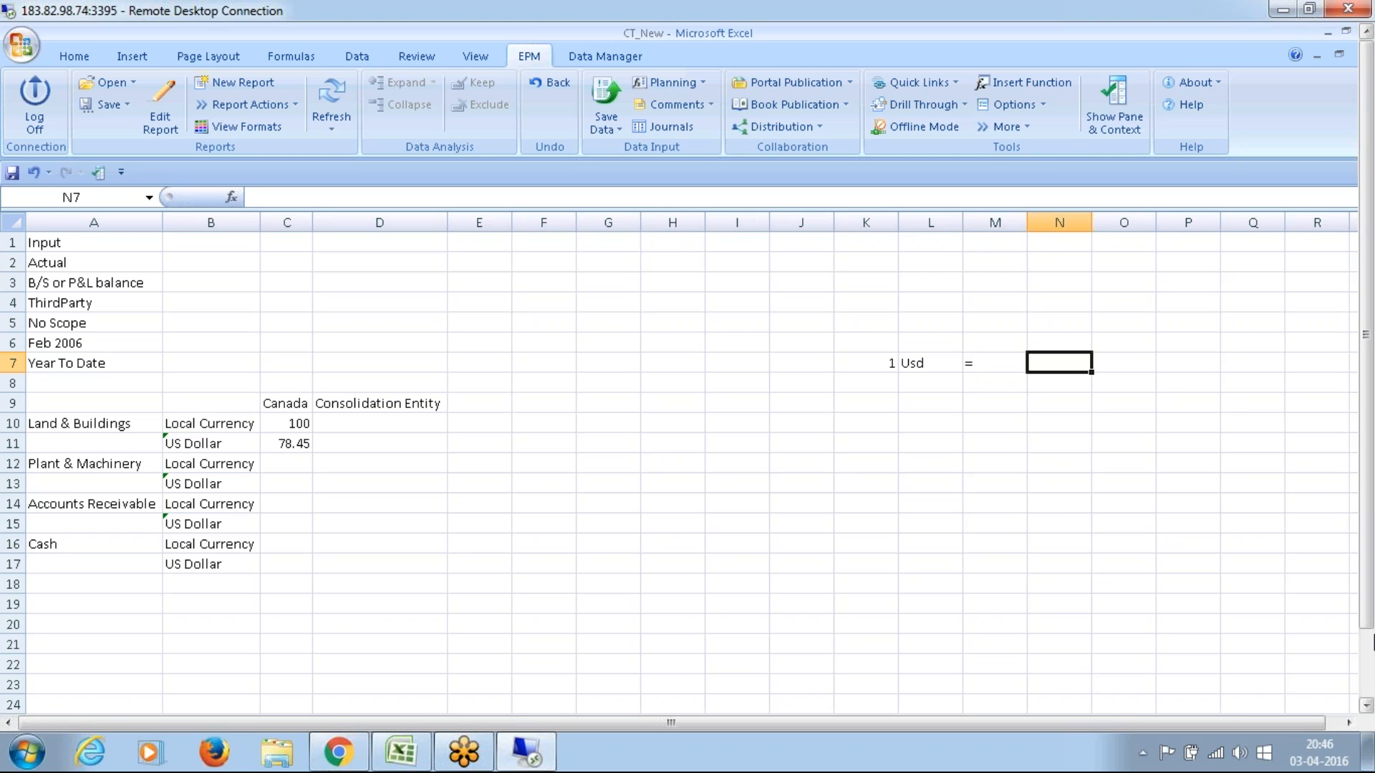
{"action": "type", "text": ".7845"}
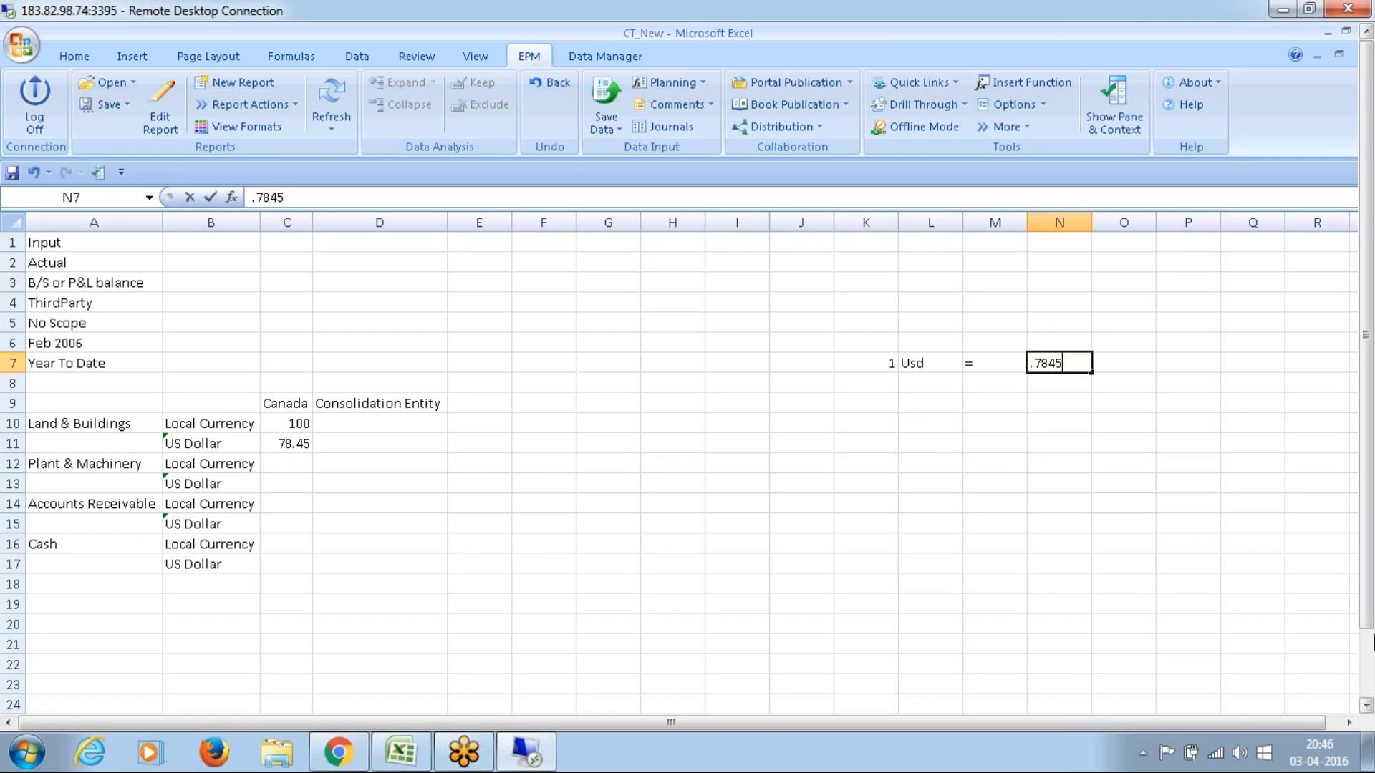
{"action": "key", "text": "Tab"}
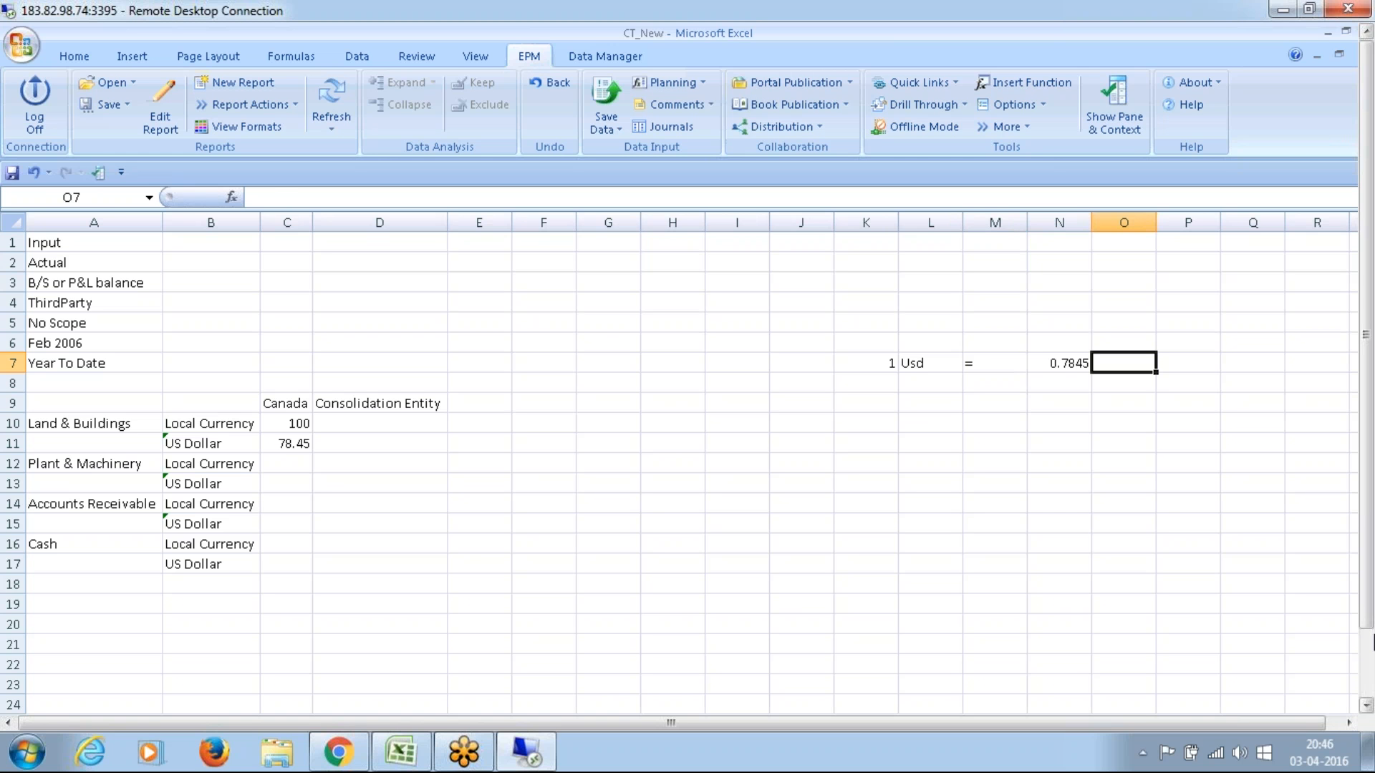
{"action": "type", "text": "CAD"}
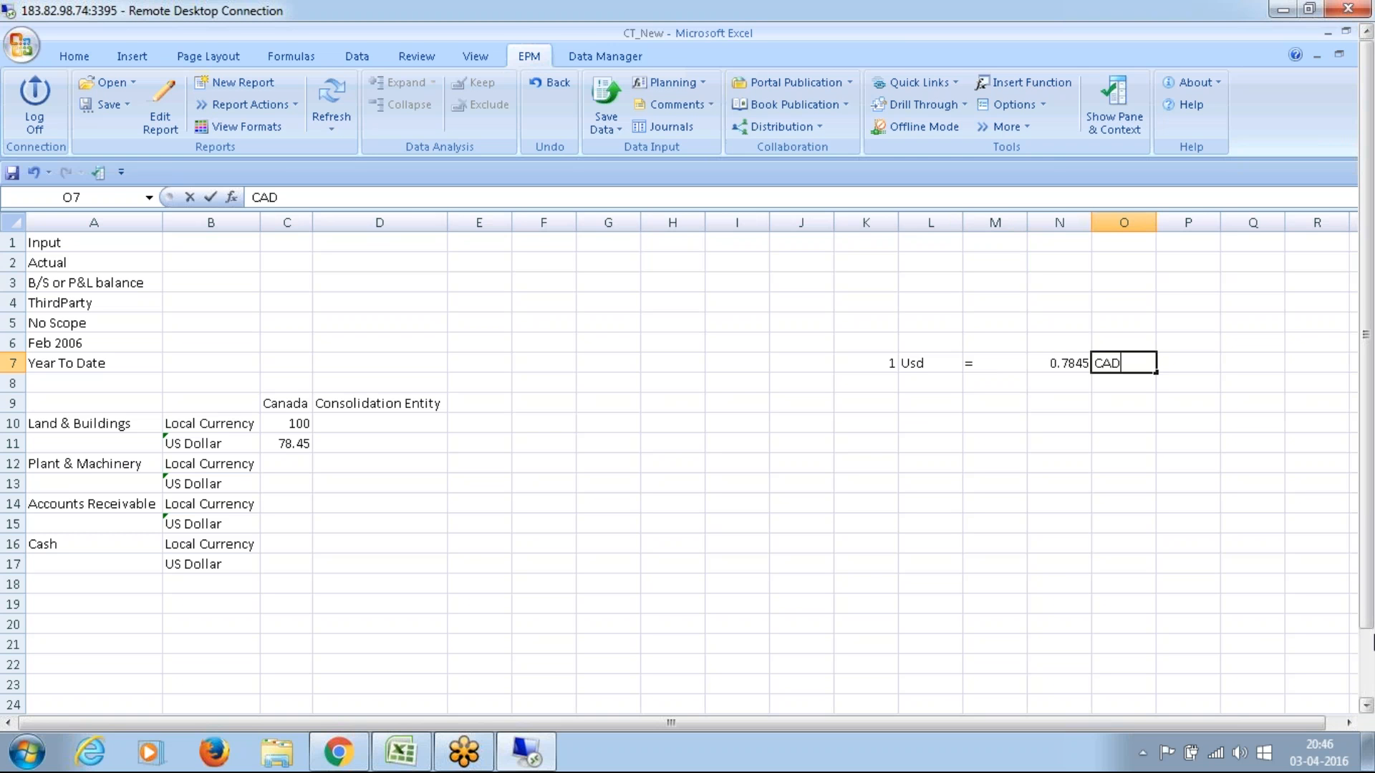
{"action": "key", "text": "Return"}
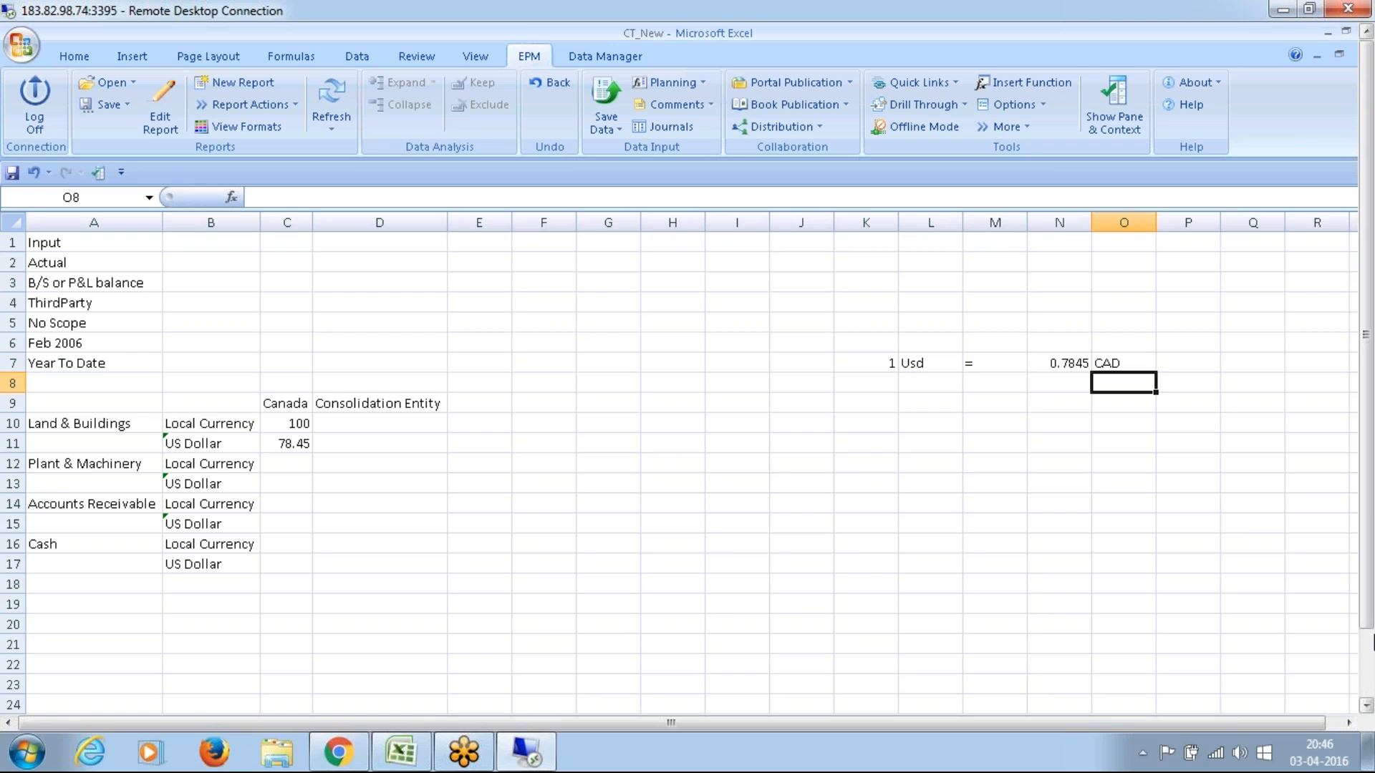
Step: Enter the amount for conversion below the rate, with 100 in N8 and CAD in O8
{"action": "key", "text": "Left"}
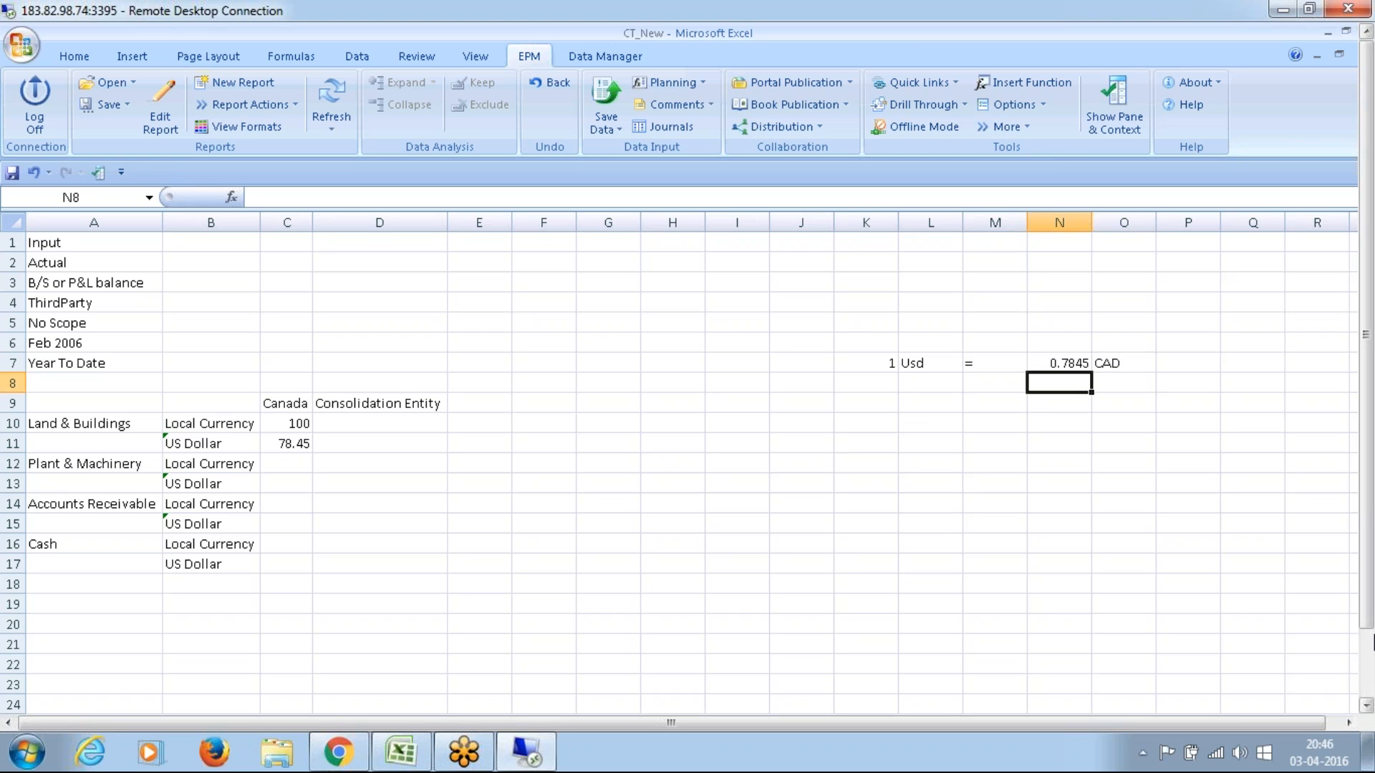
{"action": "type", "text": "100"}
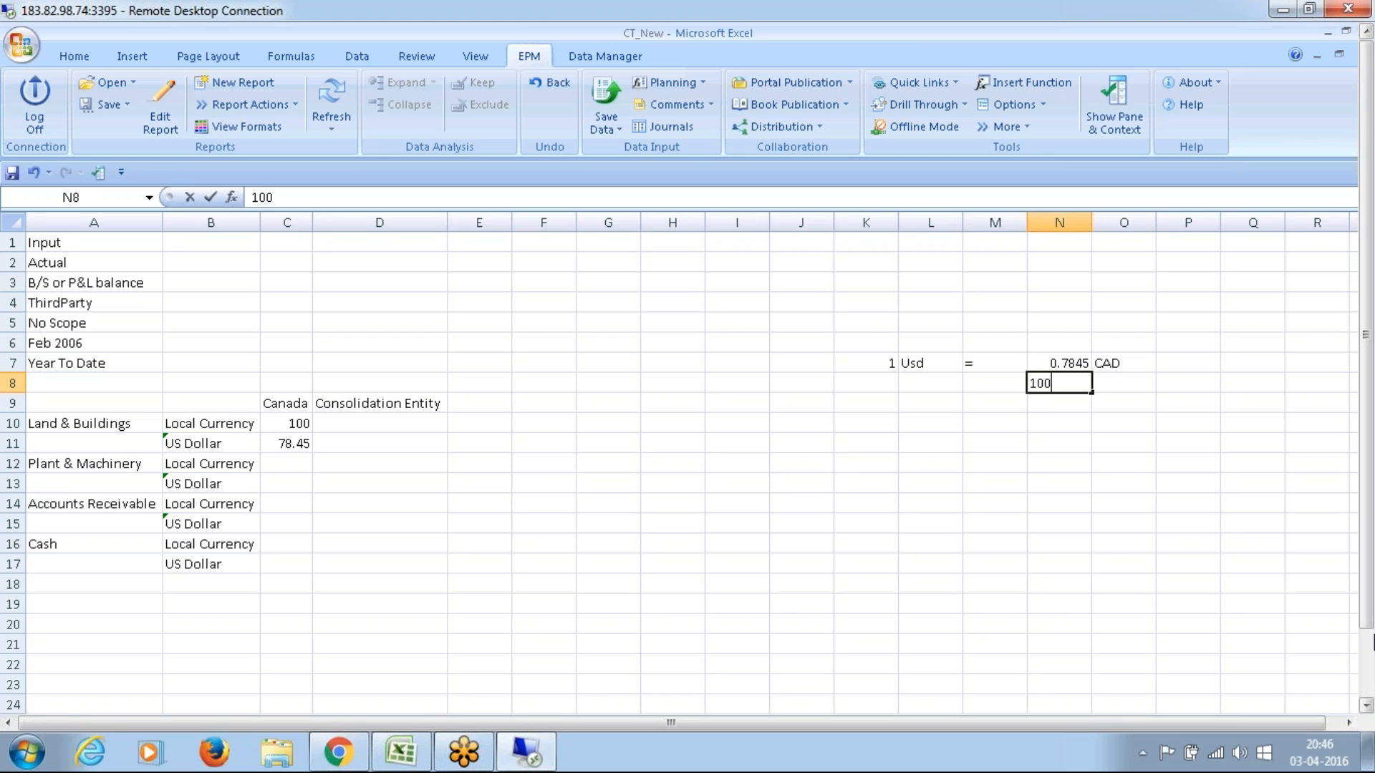
{"action": "key", "text": "Tab"}
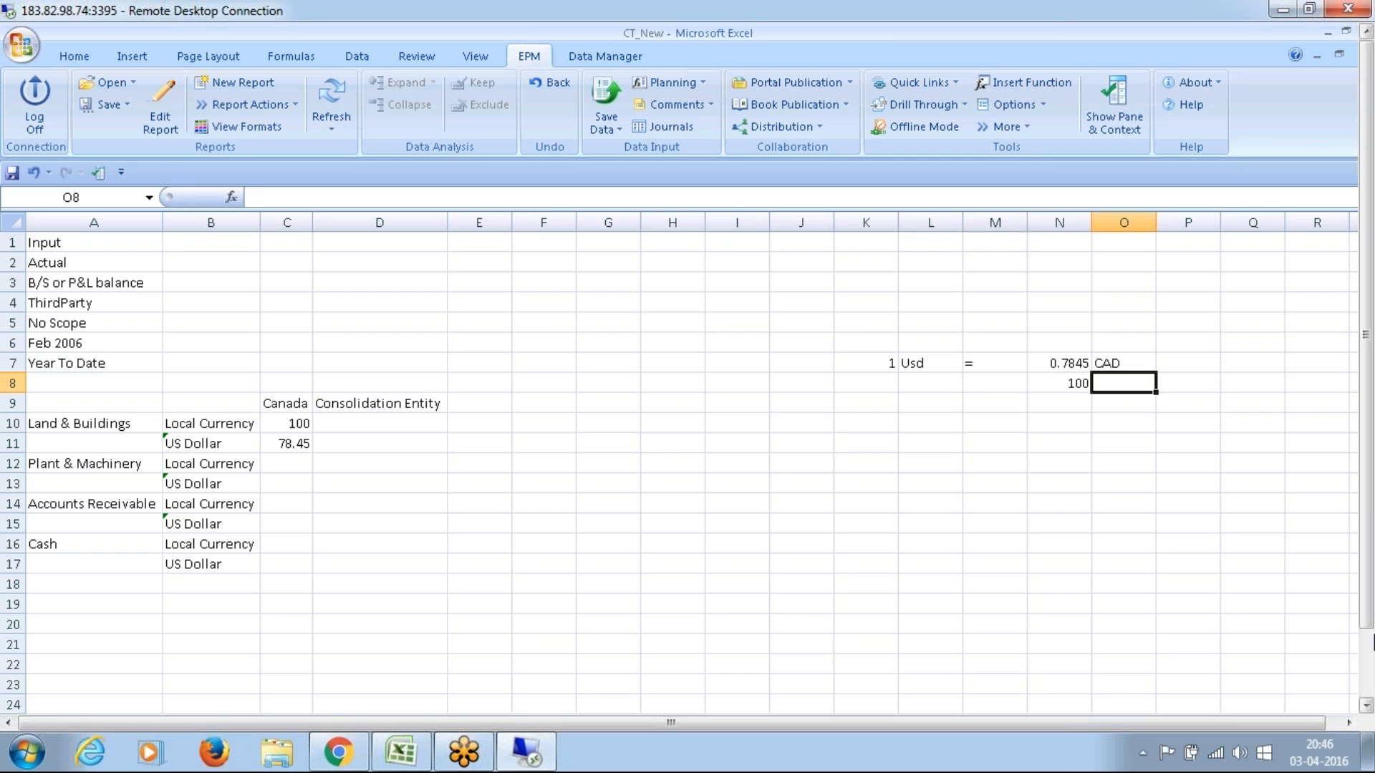
{"action": "type", "text": "CAD"}
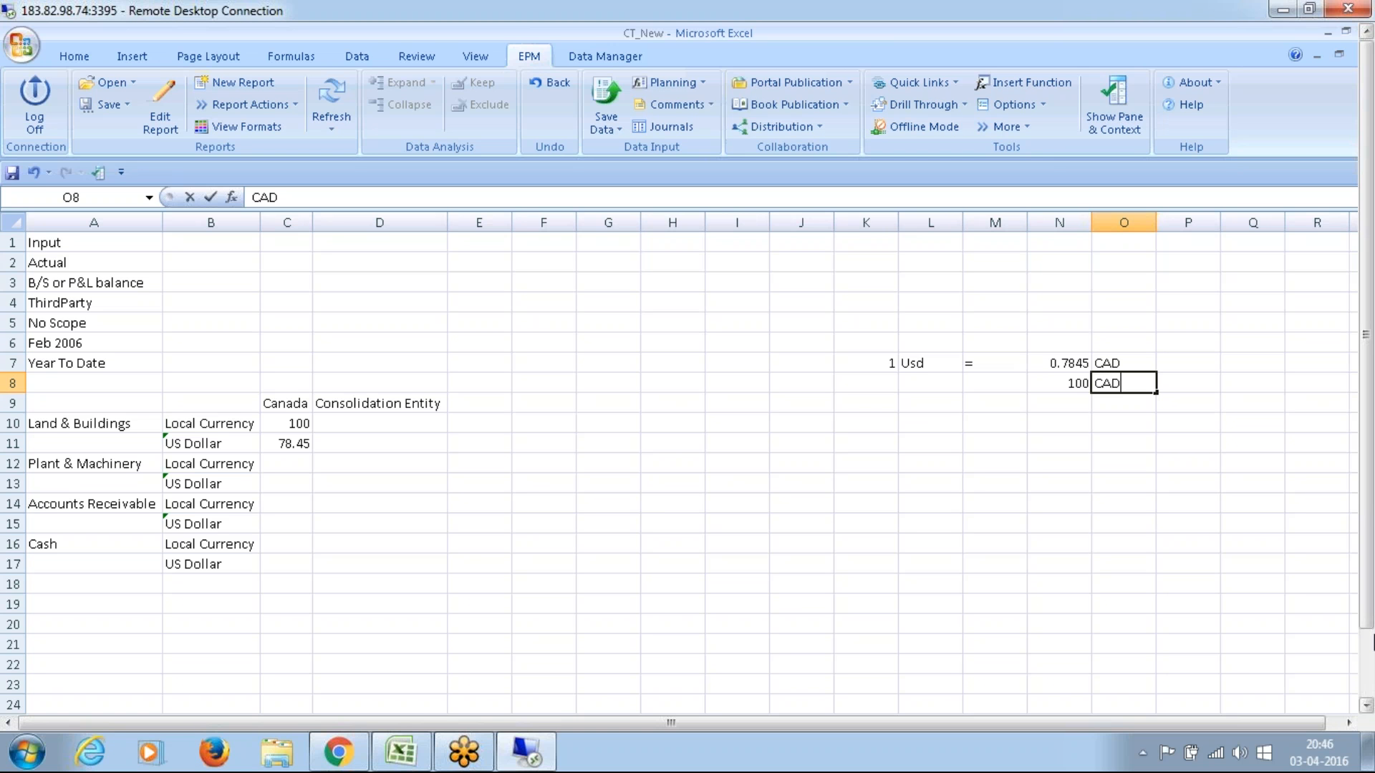
{"action": "key", "text": "Return"}
Step: Copy the equals sign from M7 into M8
{"action": "key", "text": "Down"}
{"action": "key", "text": "Down"}
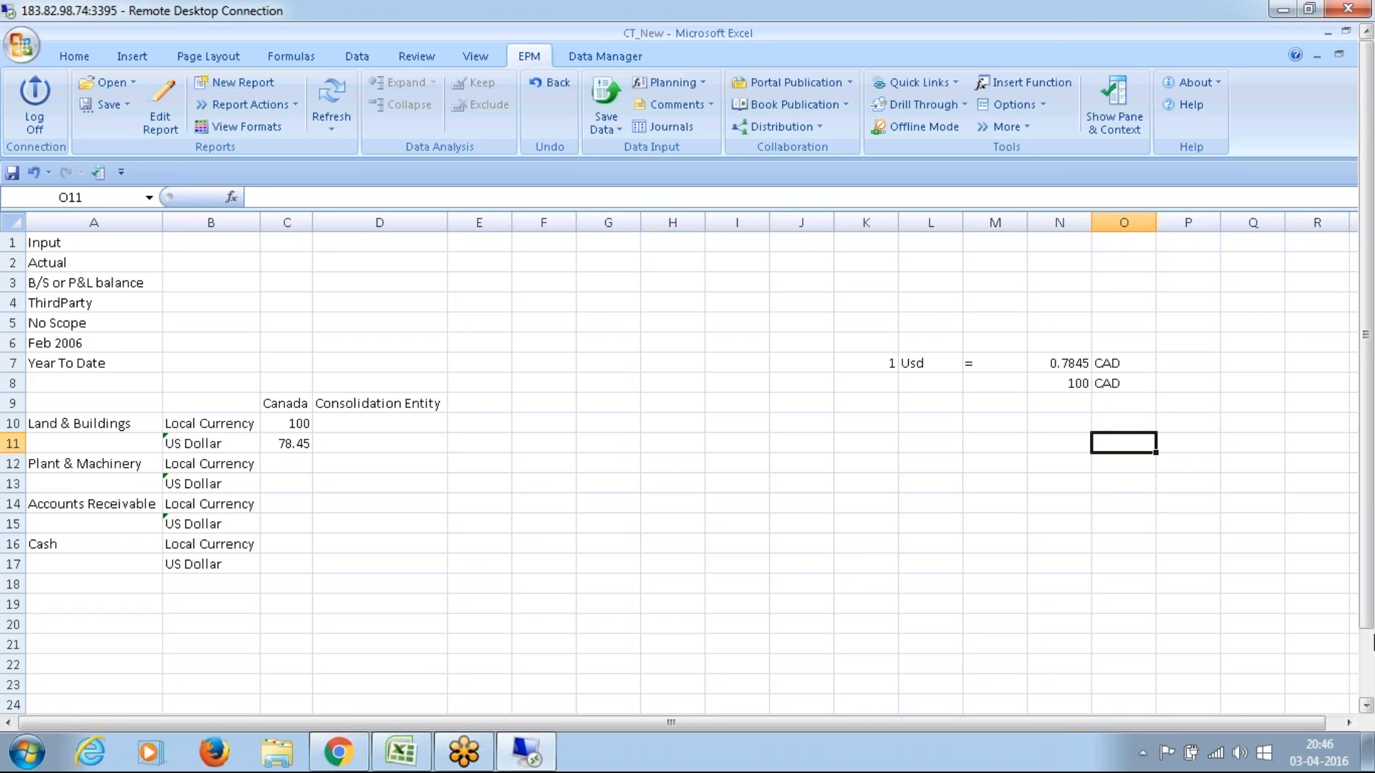
{"action": "key", "text": "Up"}
{"action": "key", "text": "Up"}
{"action": "key", "text": "Up"}
{"action": "key", "text": "Up"}
{"action": "key", "text": "Down"}
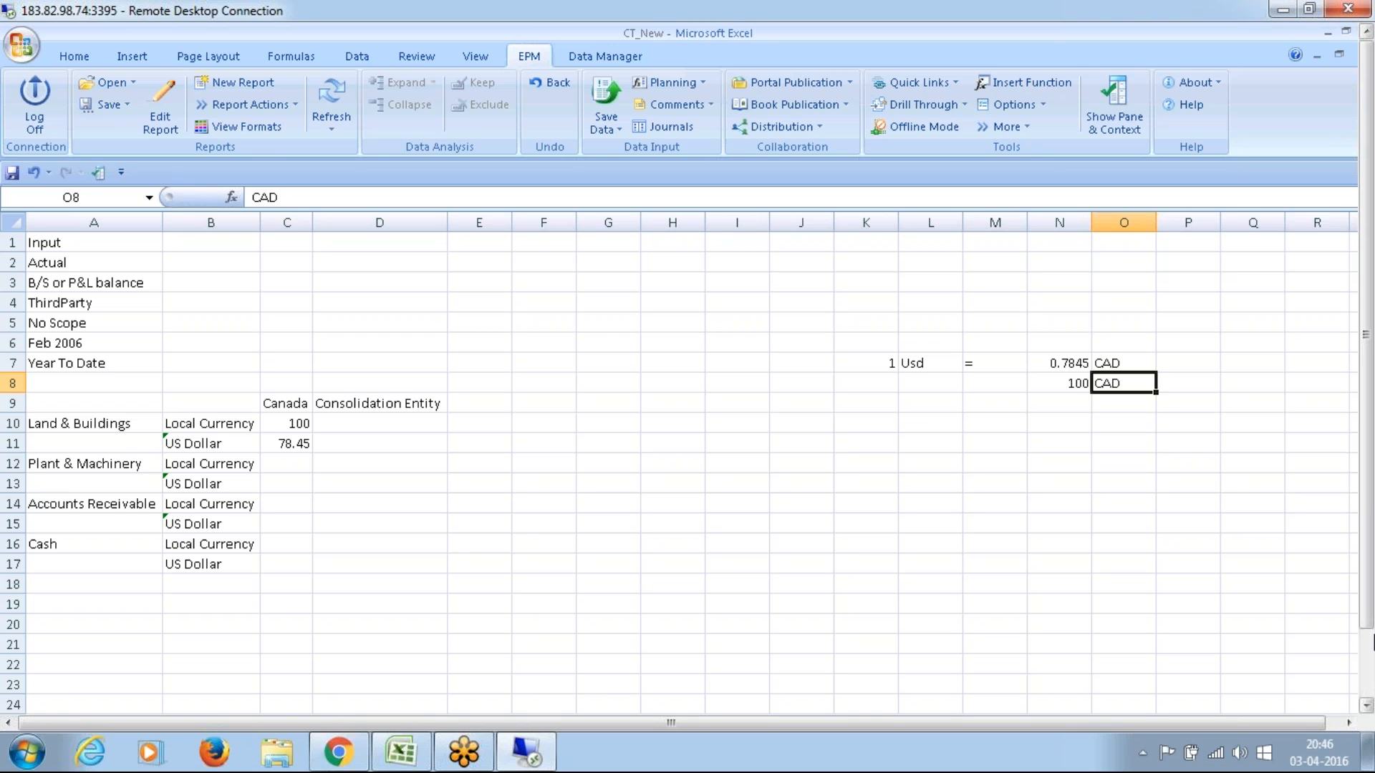
{"action": "key", "text": "Left"}
{"action": "key", "text": "Left"}
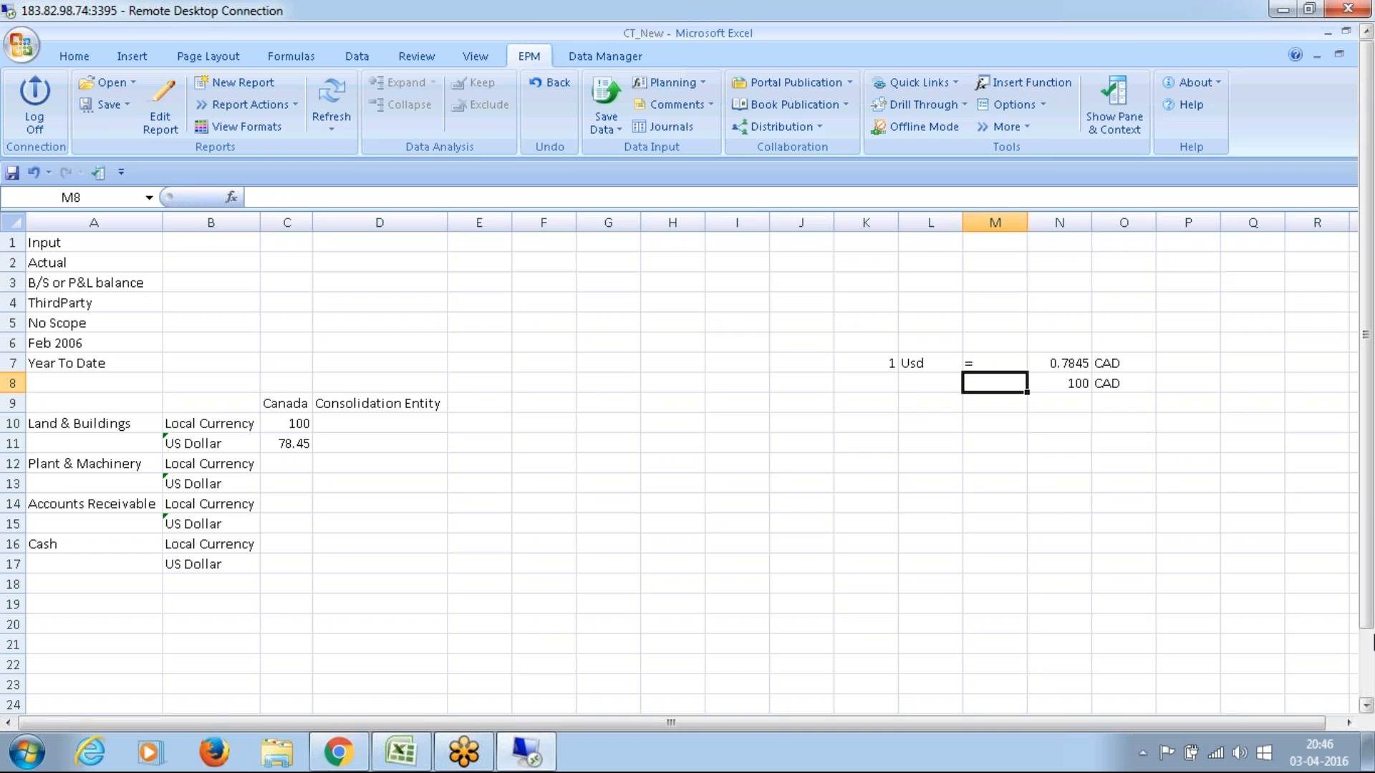
{"action": "key", "text": "Up"}
{"action": "key", "text": "ctrl+c"}
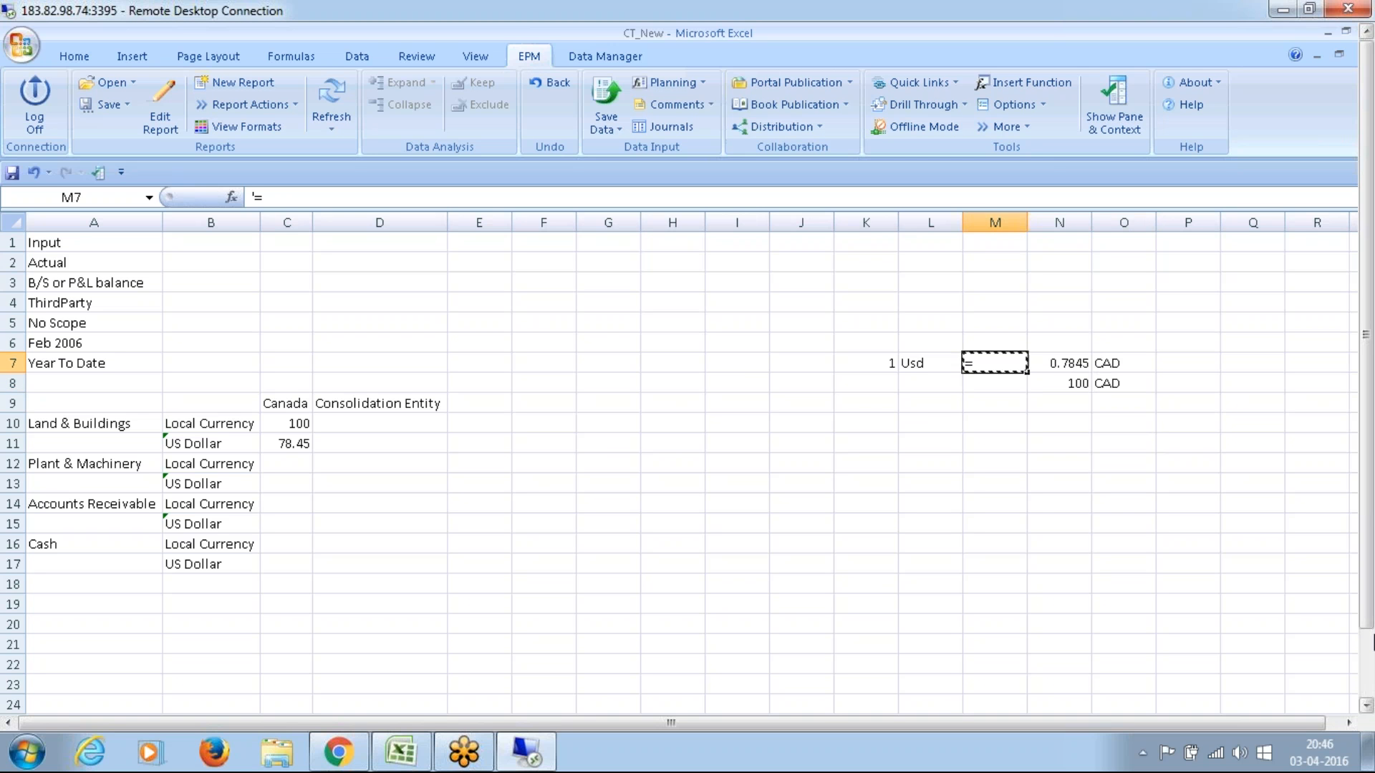
{"action": "key", "text": "Down"}
{"action": "key", "text": "ctrl+v"}
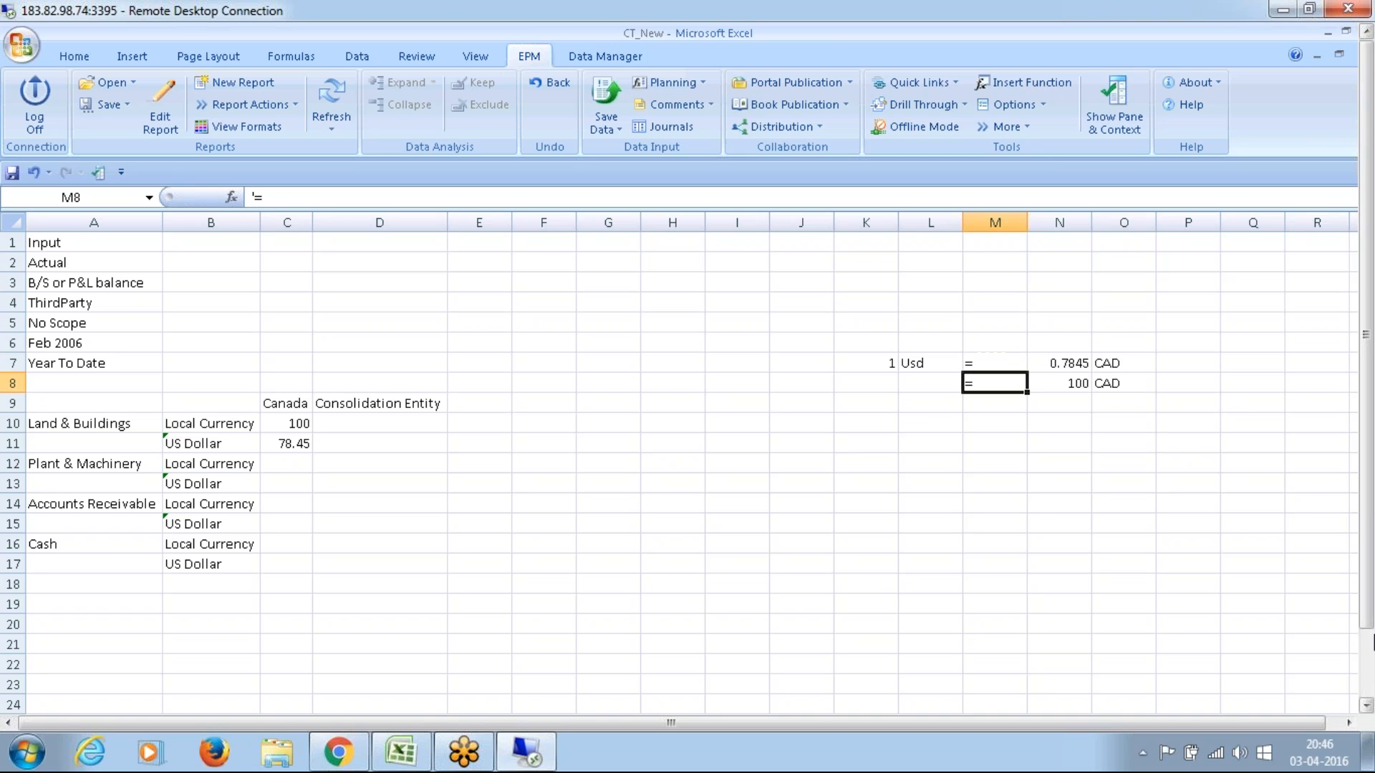
Step: Correct the currency label in L7 to USD and copy it into L8
{"action": "key", "text": "Left"}
{"action": "key", "text": "Left"}
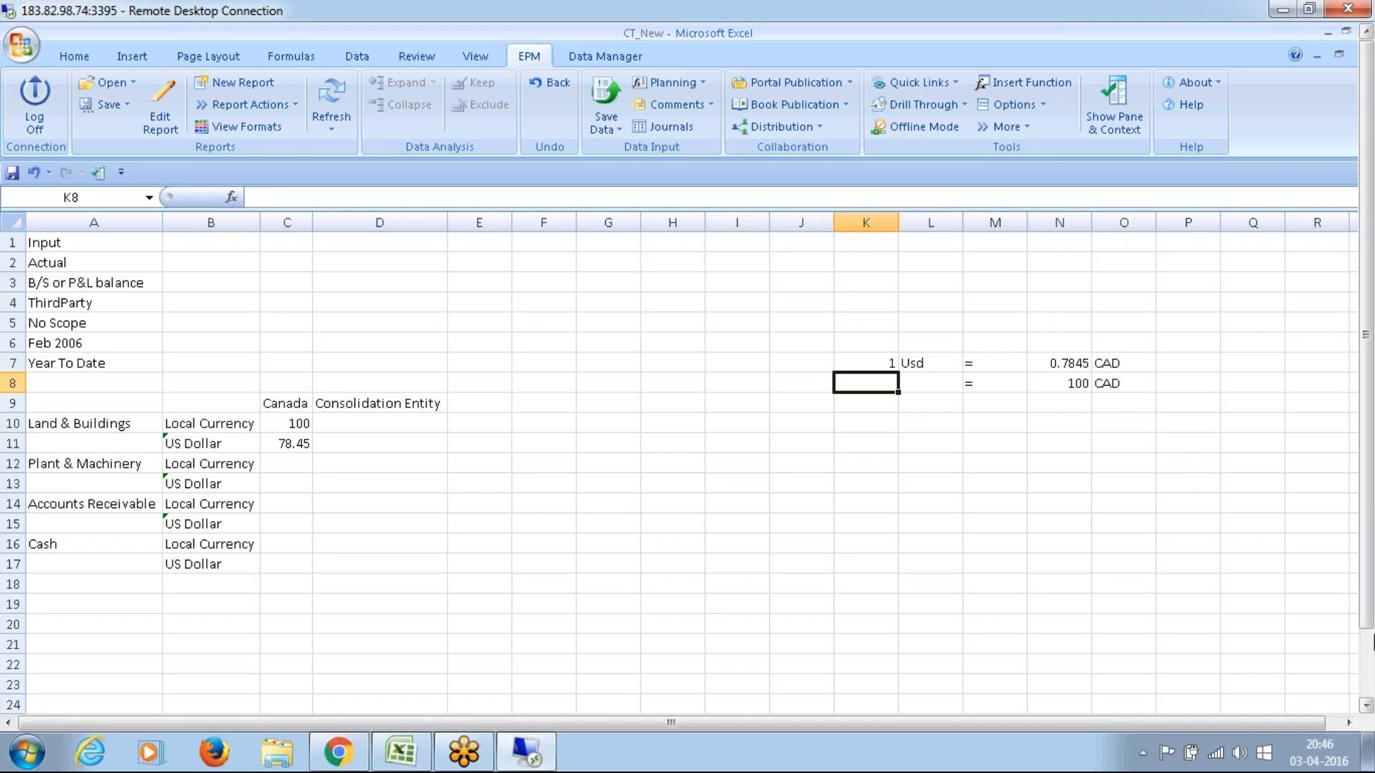
{"action": "key", "text": "Right"}
{"action": "key", "text": "Up"}
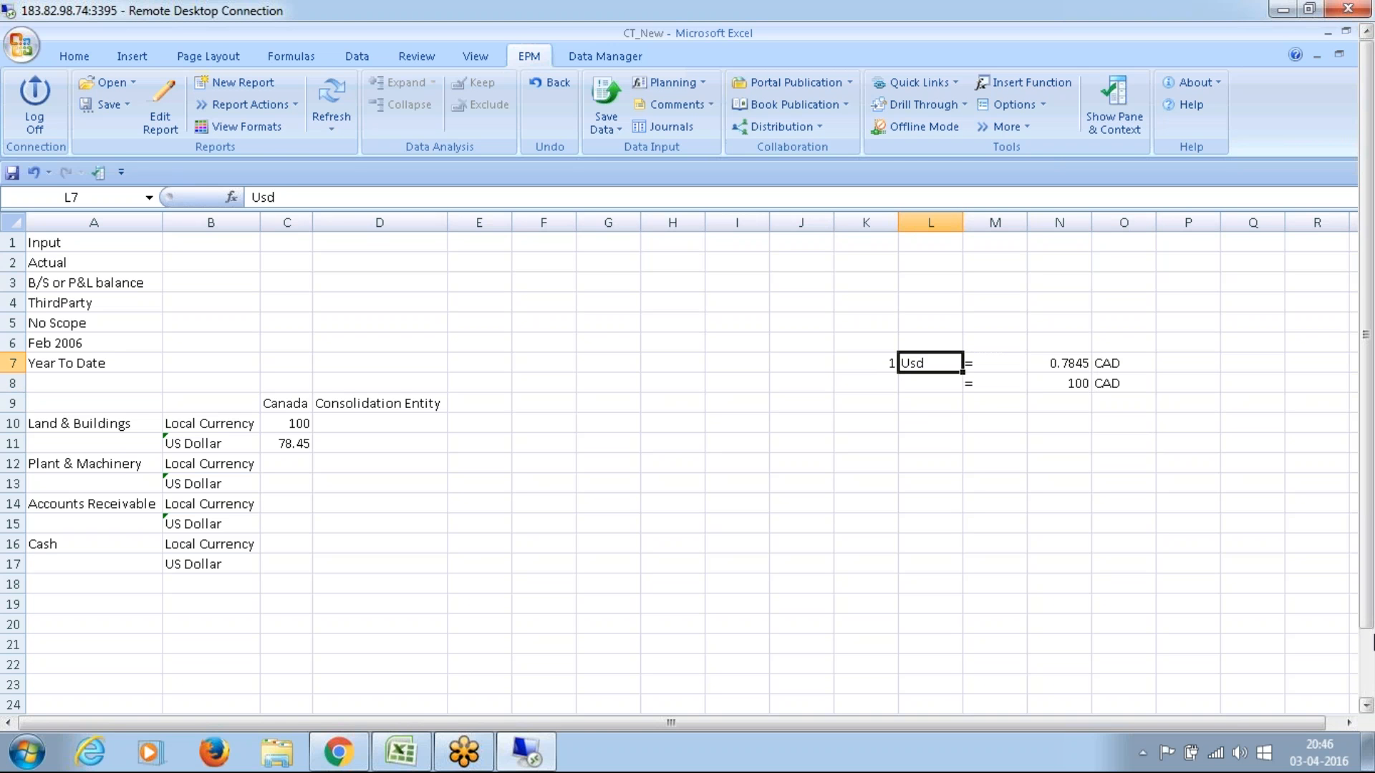
{"action": "type", "text": "USD"}
{"action": "key", "text": "Return"}
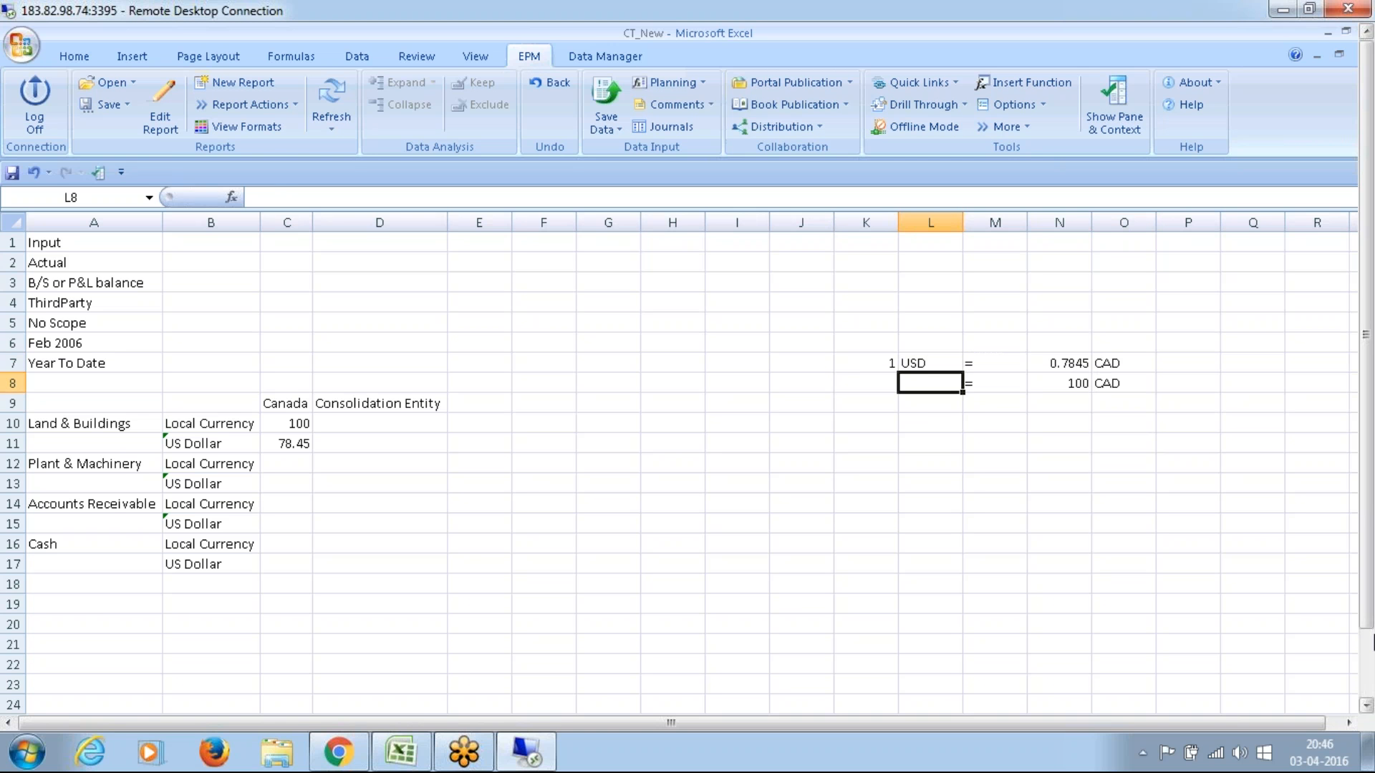
{"action": "key", "text": "Up"}
{"action": "key", "text": "ctrl+c"}
{"action": "key", "text": "Down"}
{"action": "key", "text": "Return"}
{"action": "key", "text": "Left"}
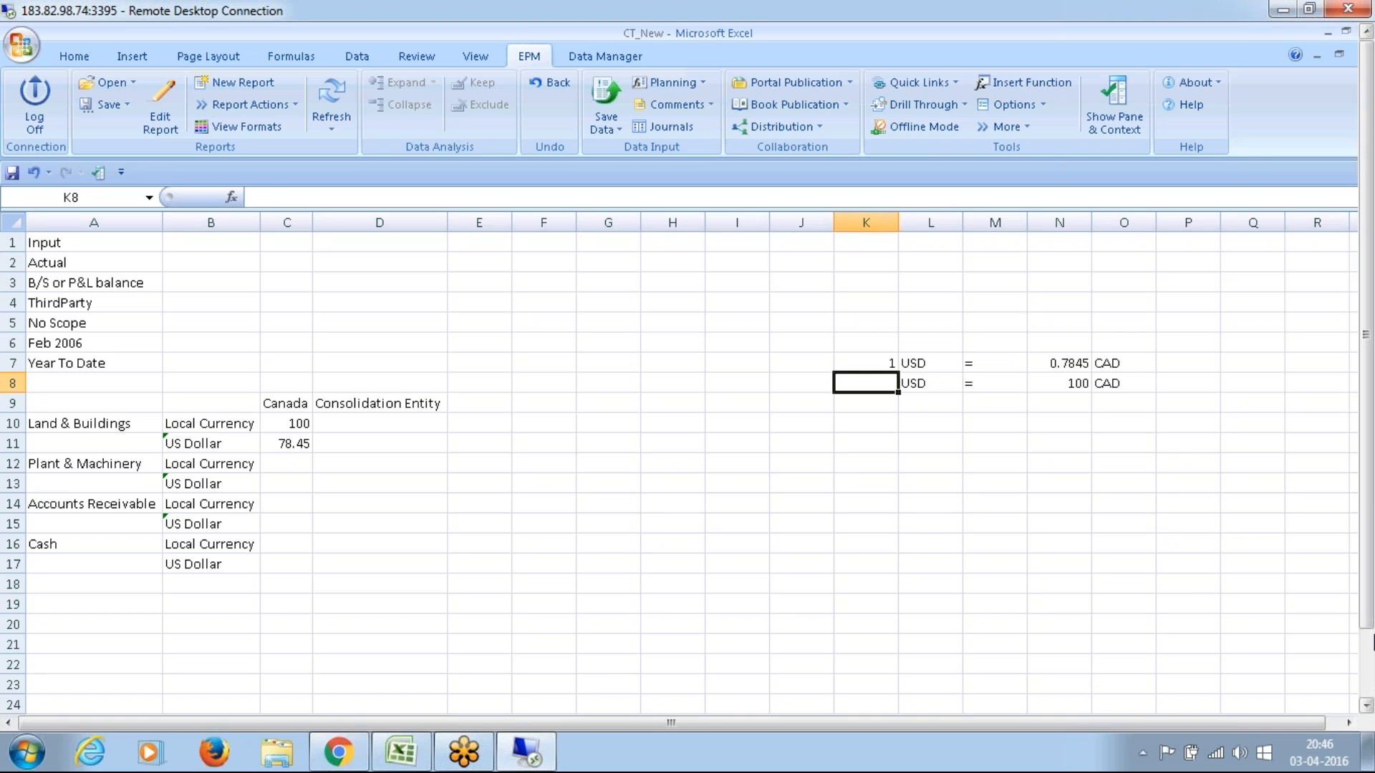
Step: Calculate the US Dollar equivalent in K8 with =N8*K7/N7 and compare it with Canada's US Dollar amount in C11
{"action": "type", "text": "="}
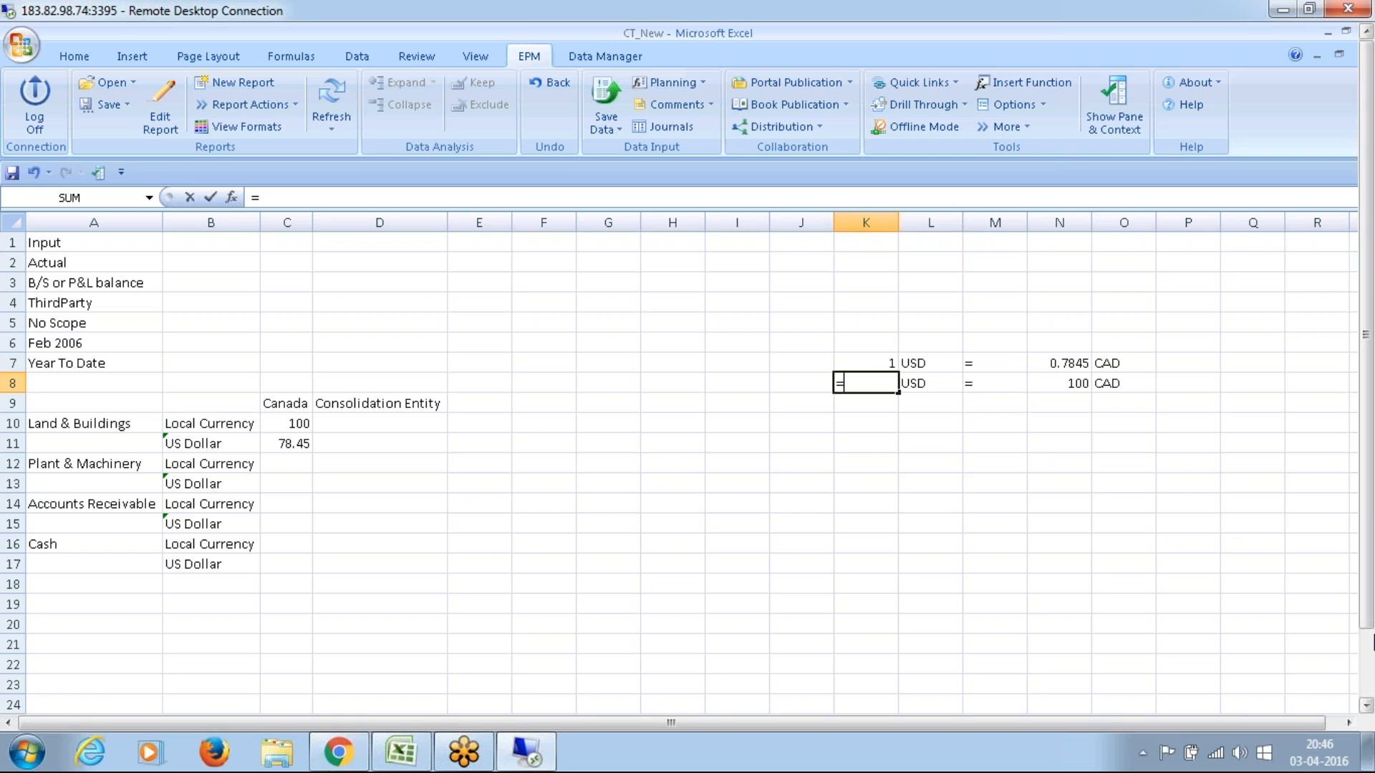
{"action": "key", "text": "Right"}
{"action": "key", "text": "Right"}
{"action": "key", "text": "Right"}
{"action": "type", "text": "*"}
{"action": "key", "text": "Up"}
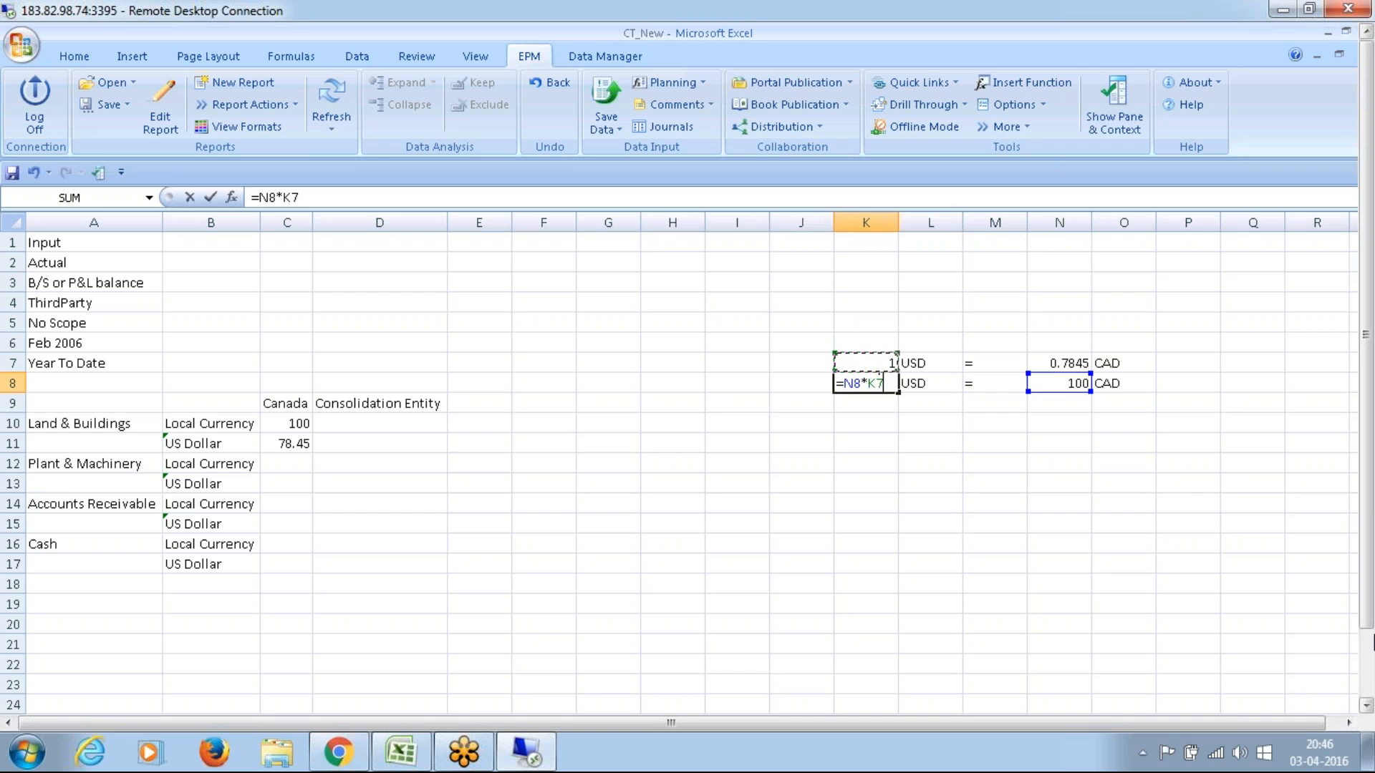
{"action": "type", "text": "/"}
{"action": "key", "text": "Up"}
{"action": "key", "text": "Right"}
{"action": "key", "text": "Right"}
{"action": "key", "text": "Right"}
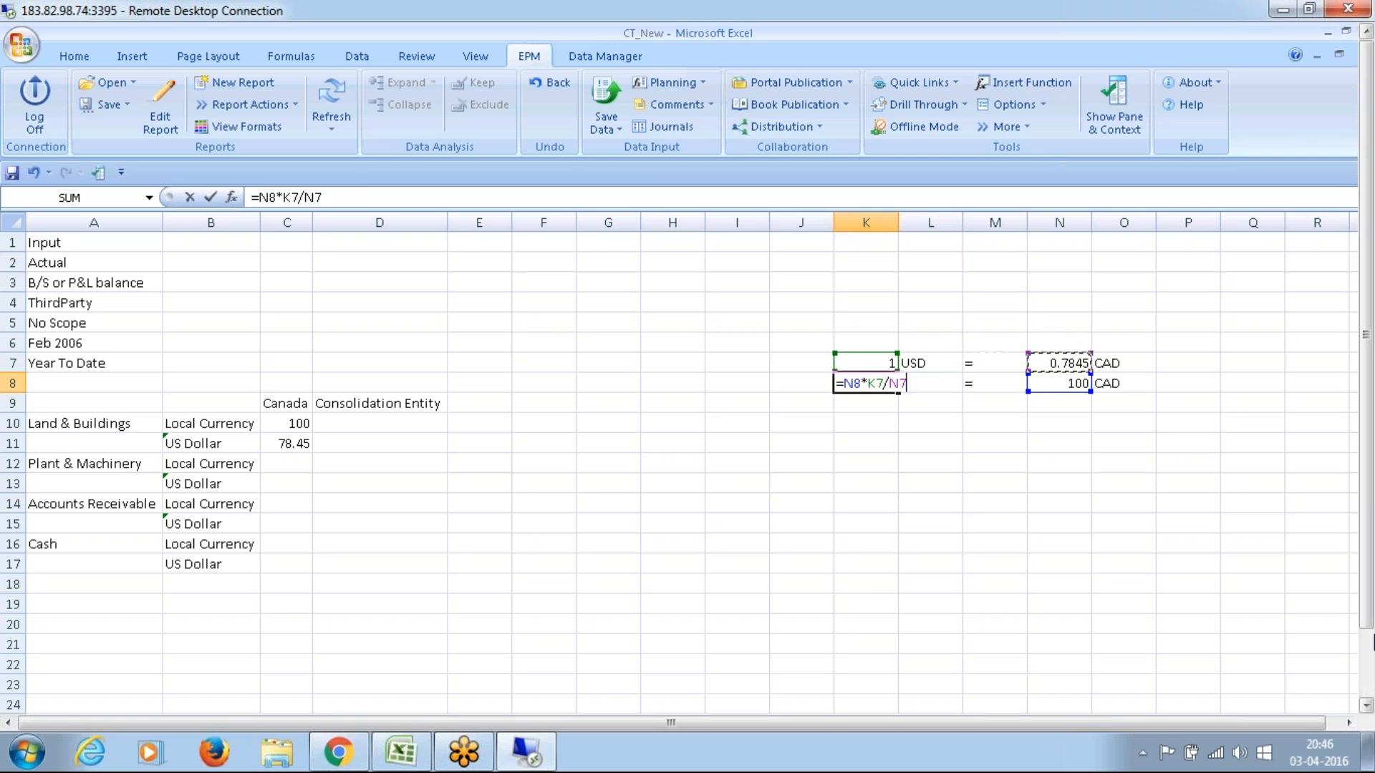
{"action": "key", "text": "Return"}
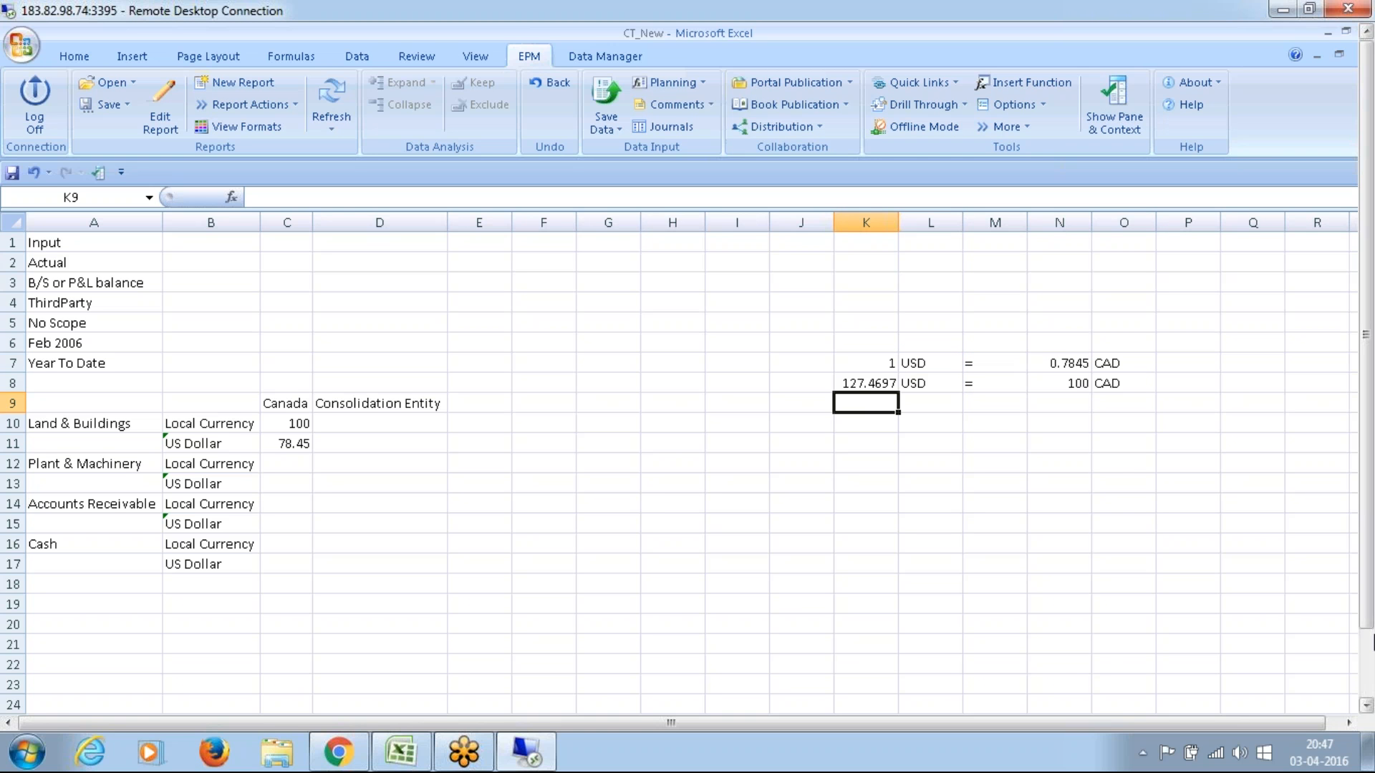
{"action": "left_click", "coordinate": [301, 442]}
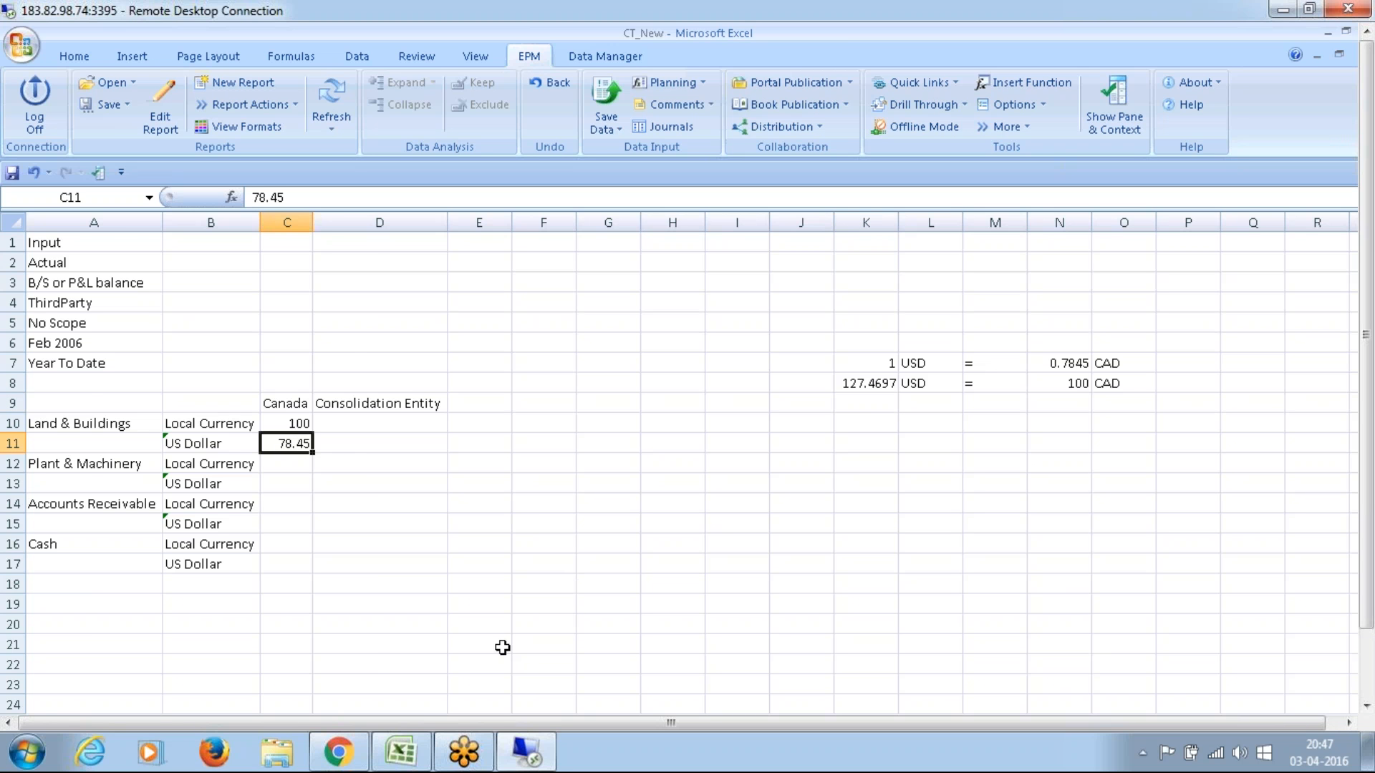
{"action": "left_click", "coordinate": [534, 755]}
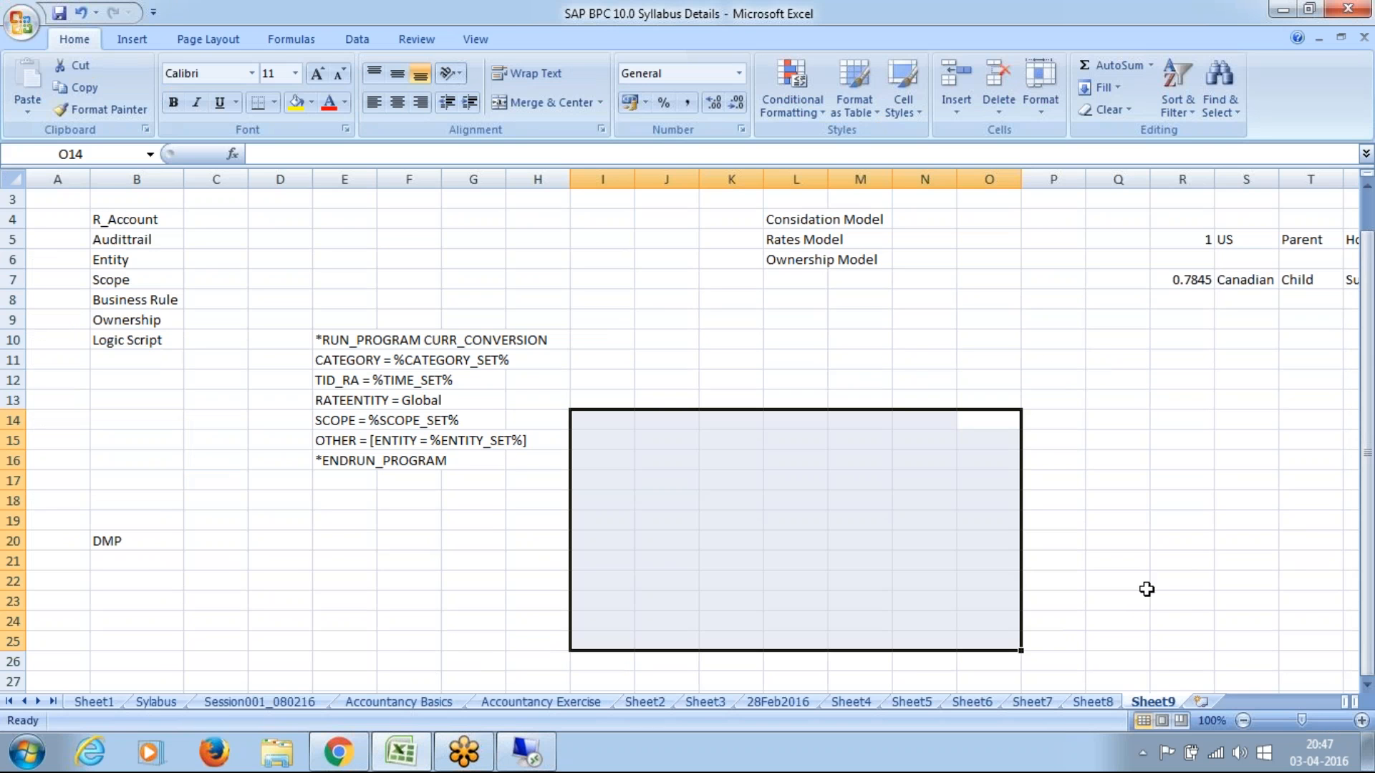
{"action": "left_click", "coordinate": [1366, 685]}
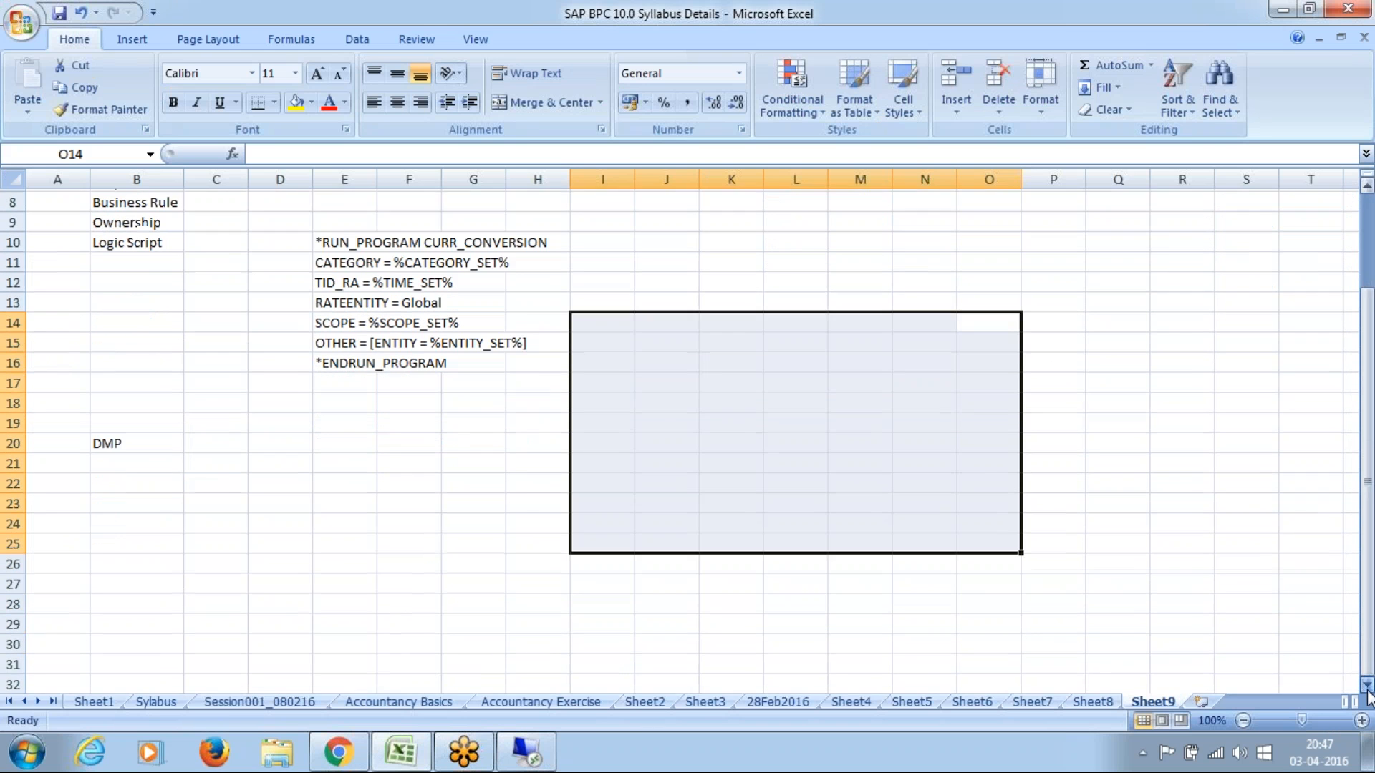
{"action": "left_click", "coordinate": [1366, 687]}
{"action": "left_click", "coordinate": [1366, 687]}
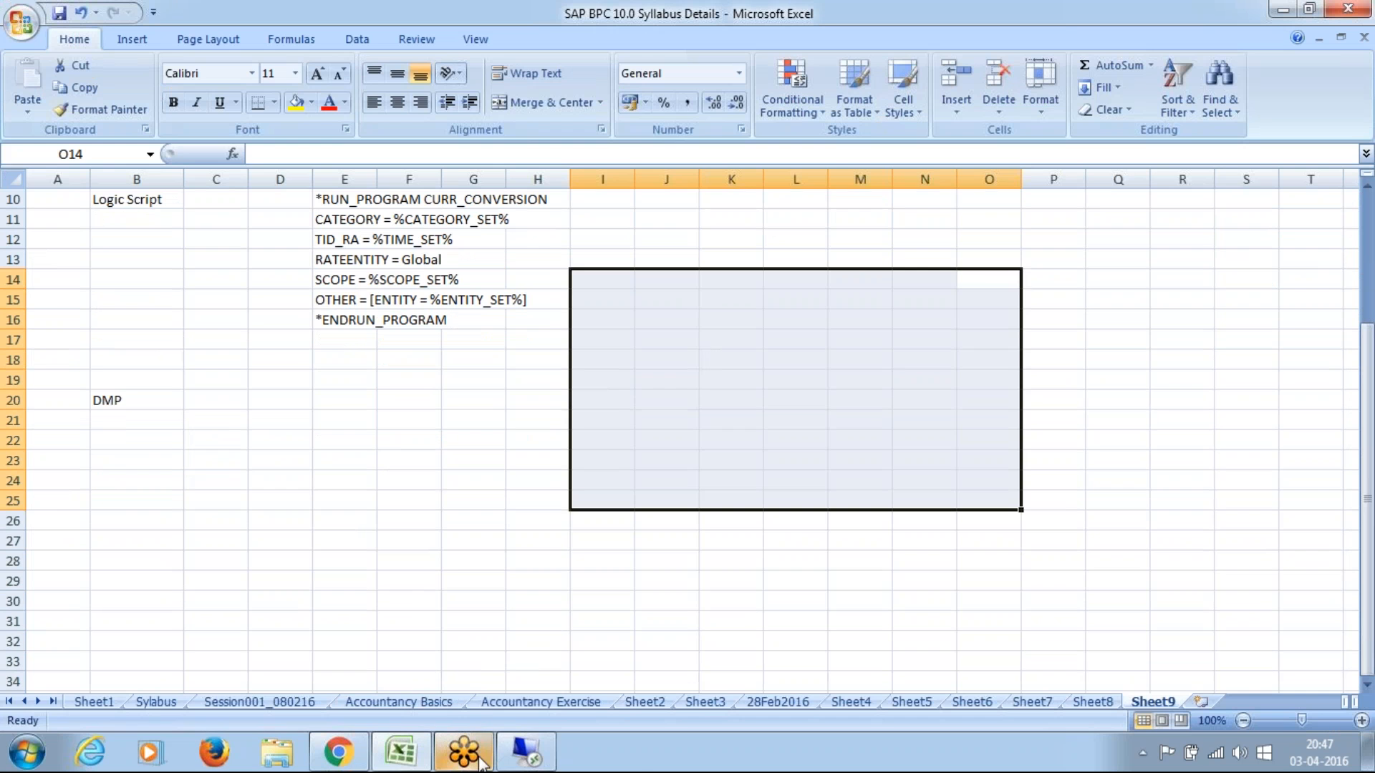
{"action": "left_click", "coordinate": [525, 751]}
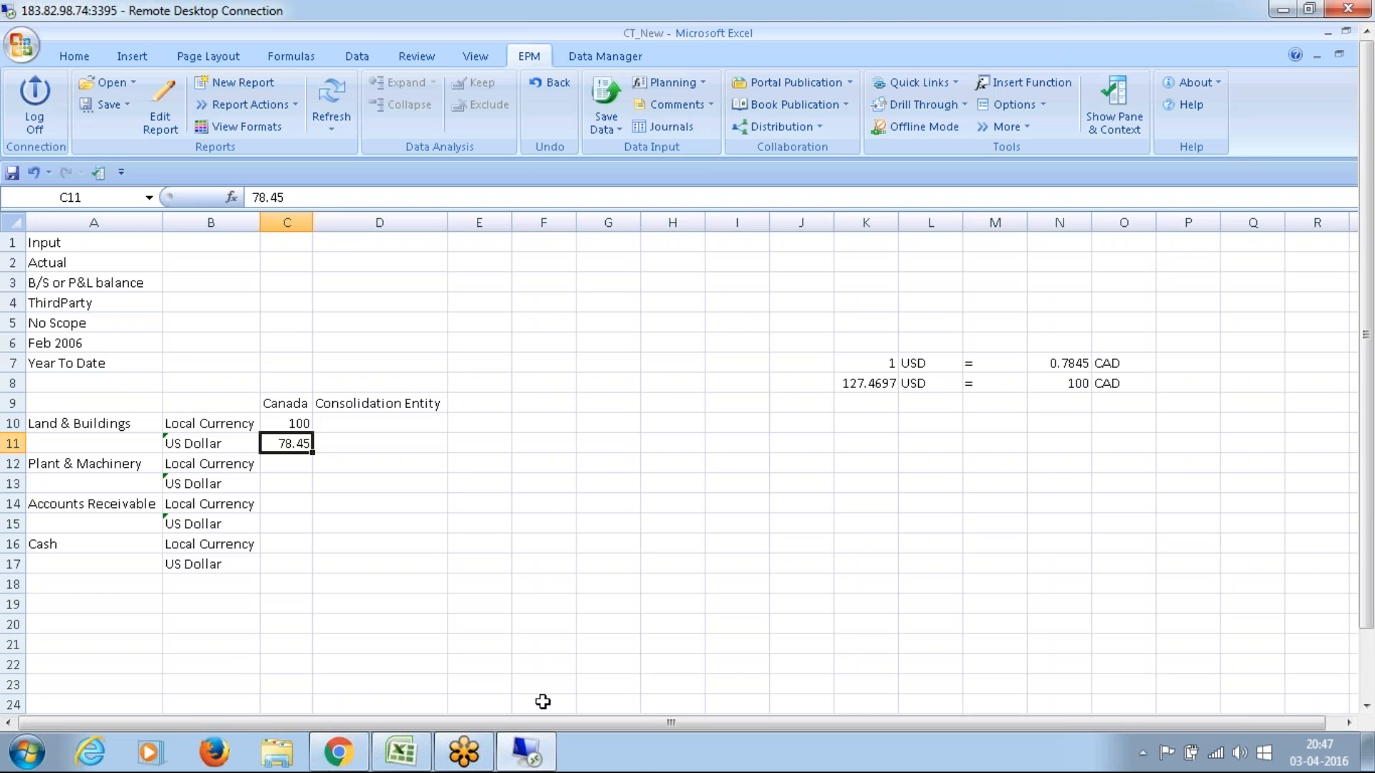
Step: Switch to the Planning and Consolidation administration and review the members of the R_ACCOUNT and R_ENTITY dimensions
{"action": "left_click_drag", "start_coordinate": [1368, 494], "coordinate": [1366, 653]}
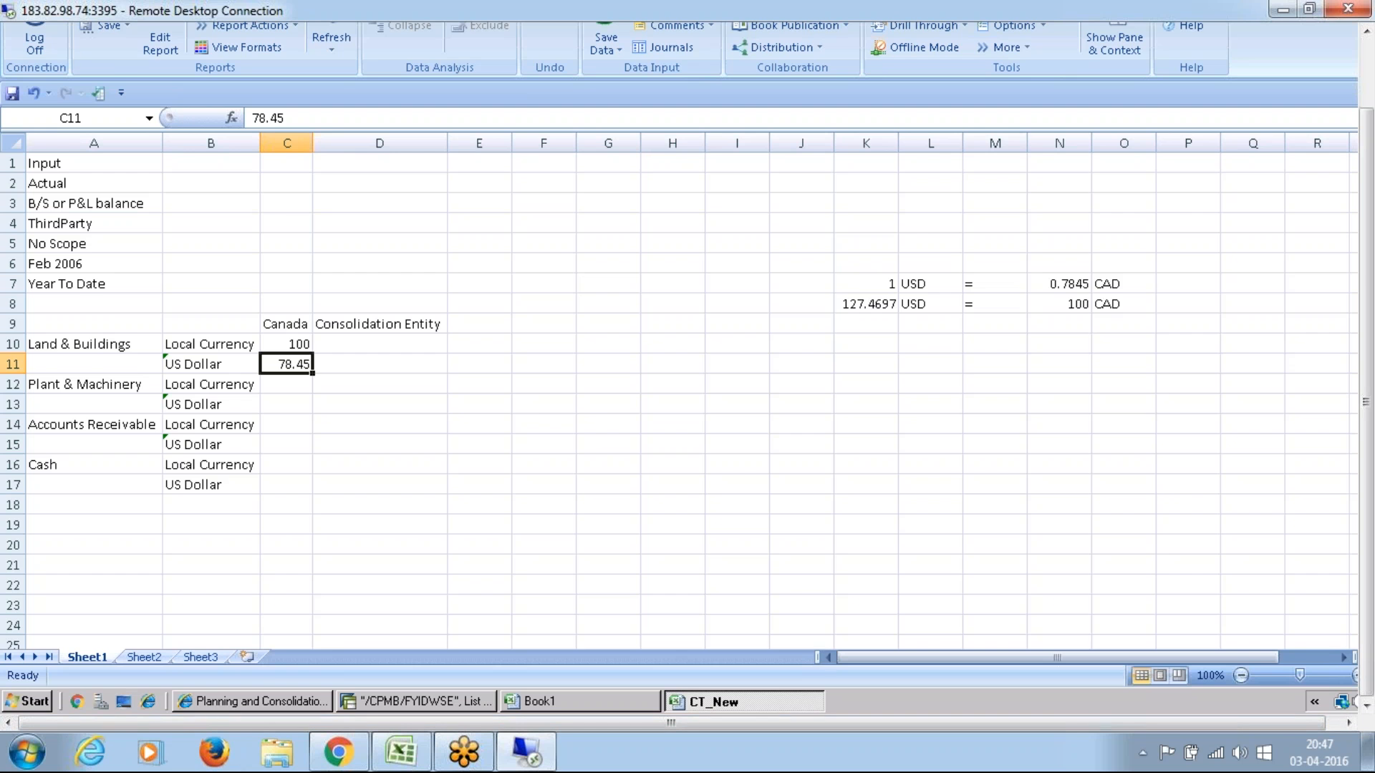
{"action": "left_click", "coordinate": [252, 701]}
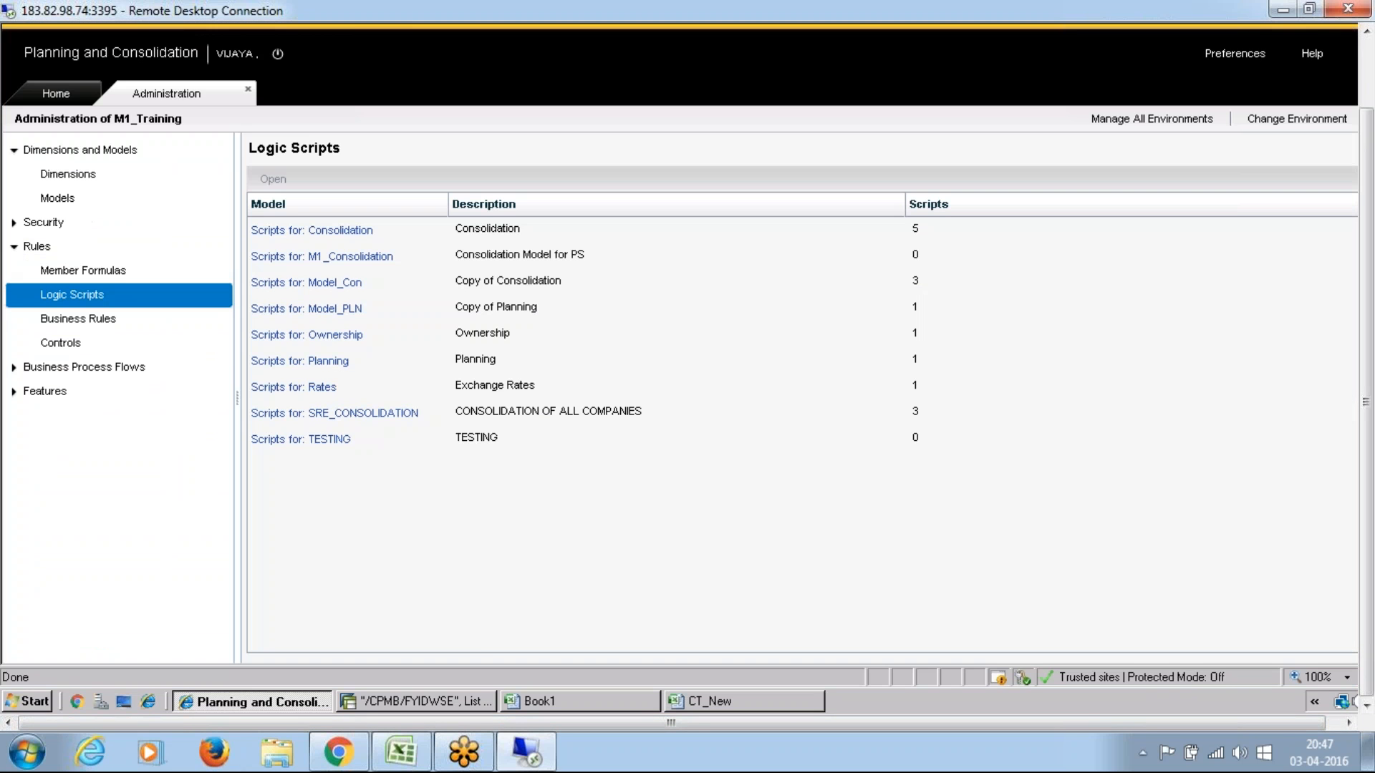
{"action": "left_click", "coordinate": [57, 174]}
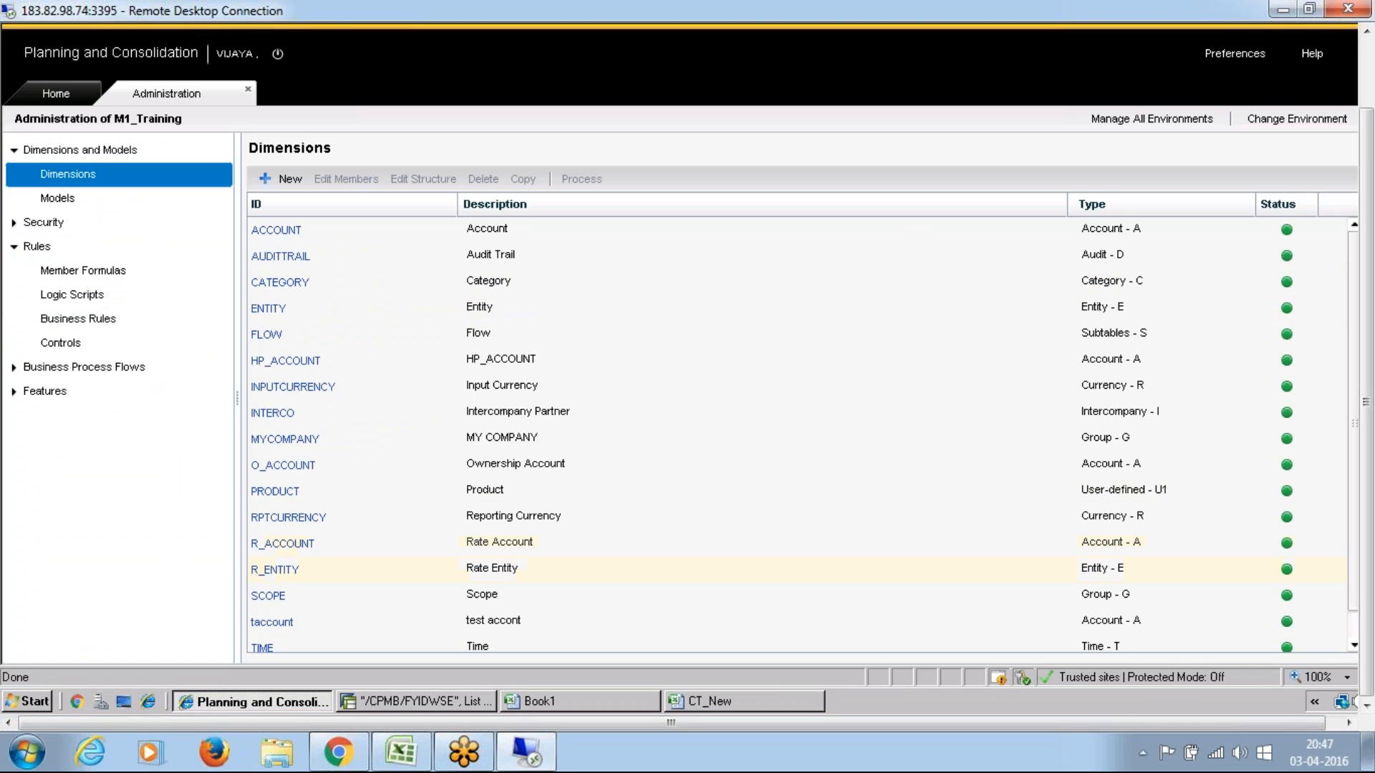
{"action": "left_click", "coordinate": [285, 545]}
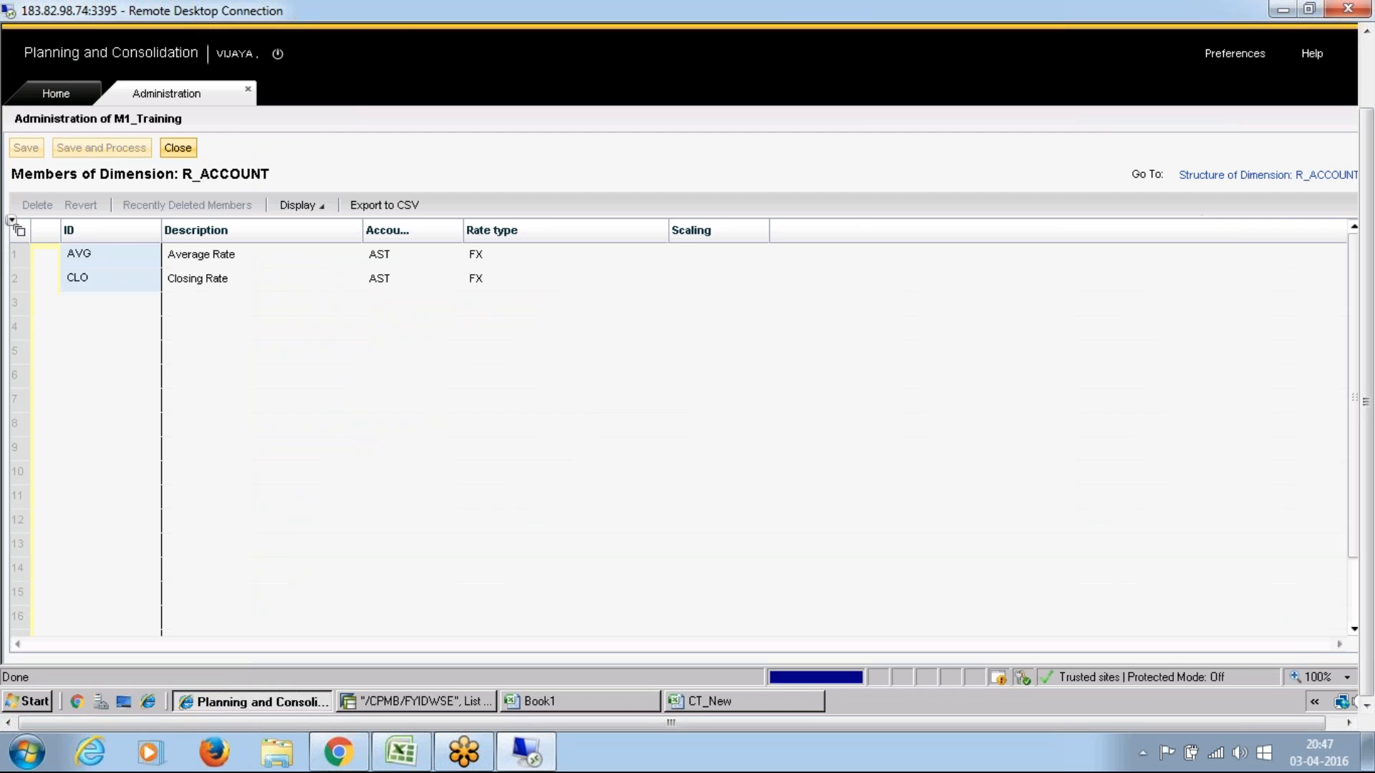
{"action": "left_click", "coordinate": [177, 148]}
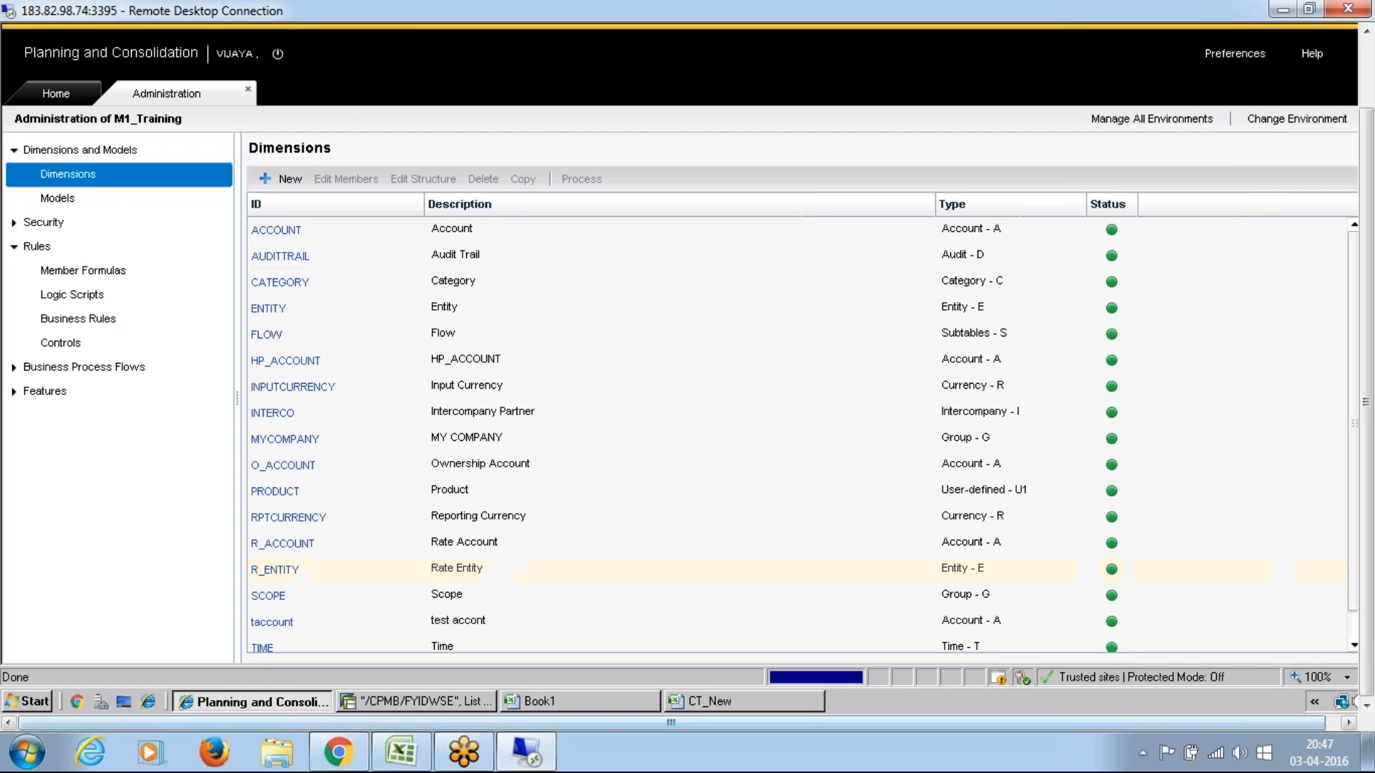
{"action": "left_click", "coordinate": [270, 568]}
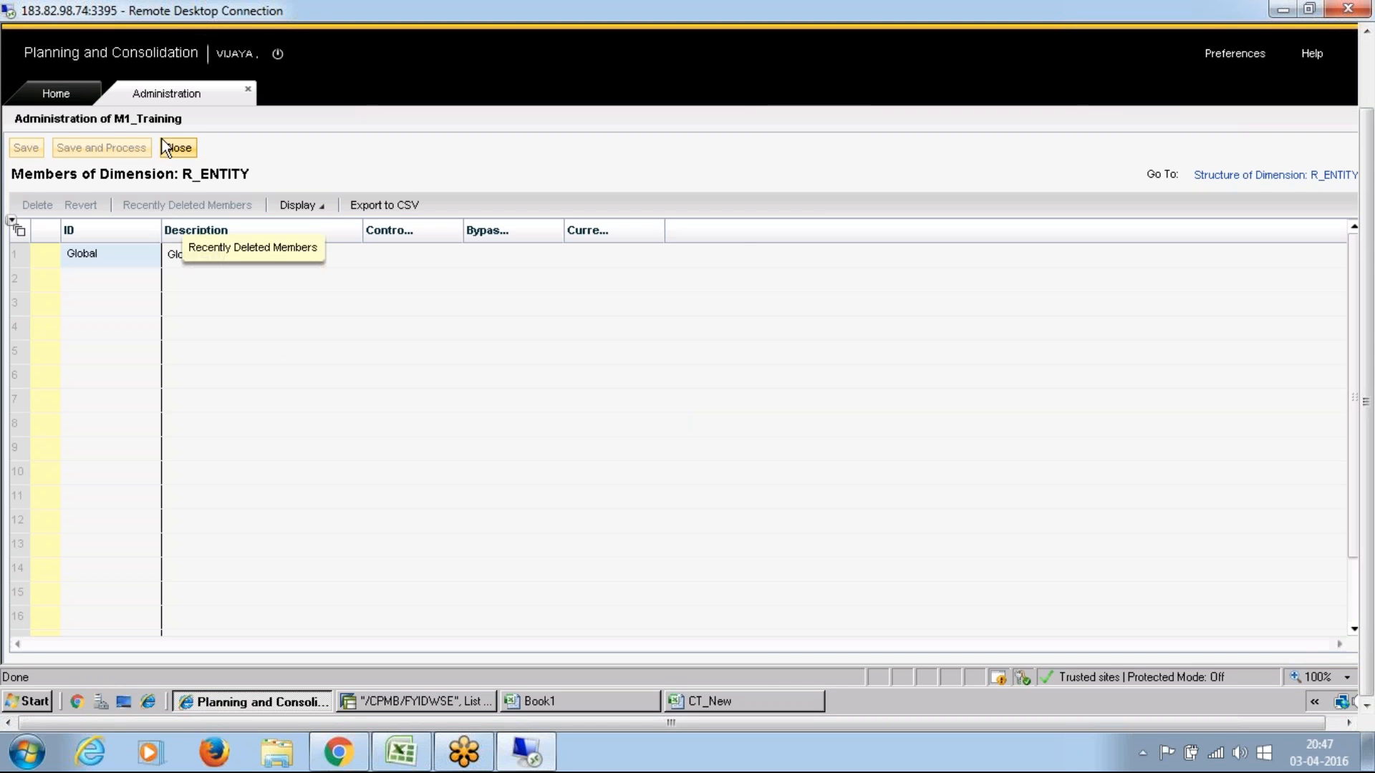
{"action": "left_click", "coordinate": [175, 148]}
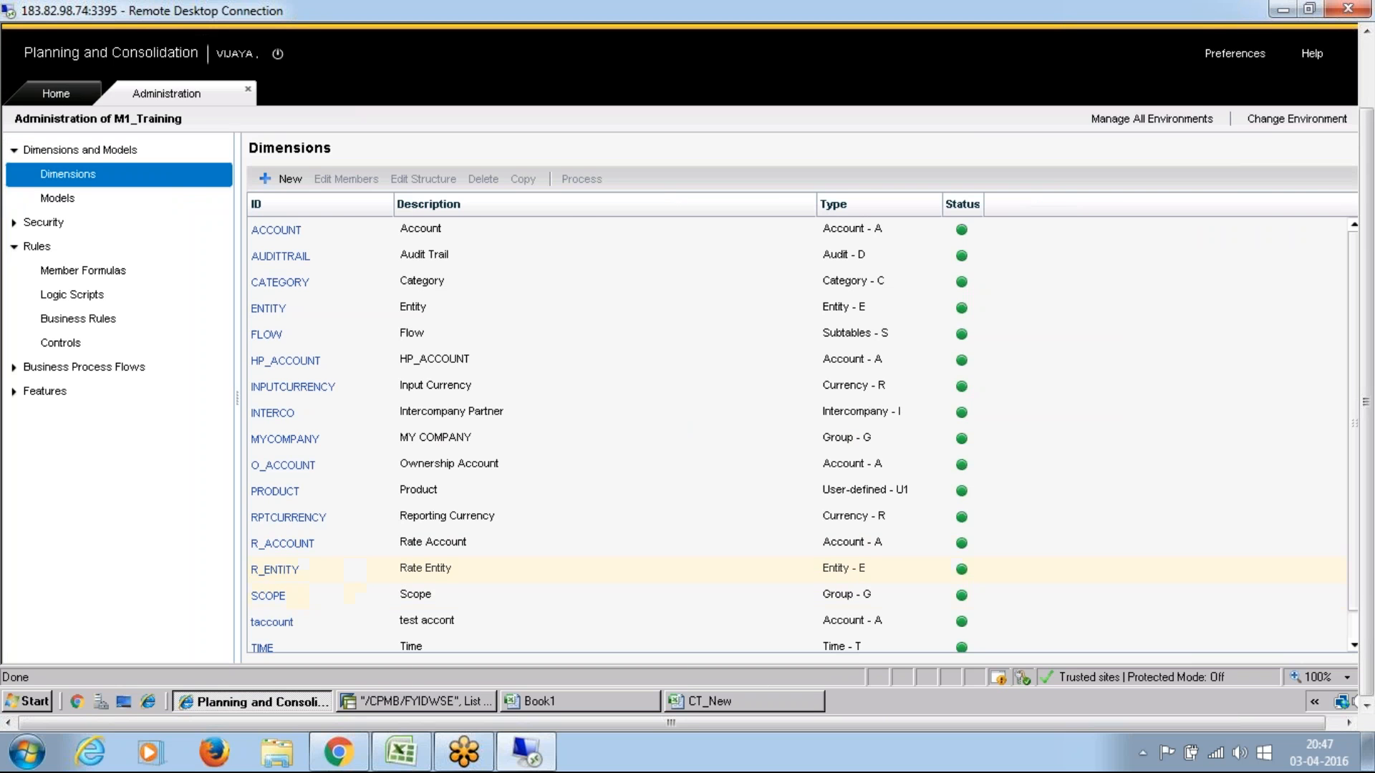
Step: Review the members of the RPTCURRENCY dimension and open the INPUTCURRENCY members to examine their multiply/divide setting
{"action": "left_click", "coordinate": [294, 520]}
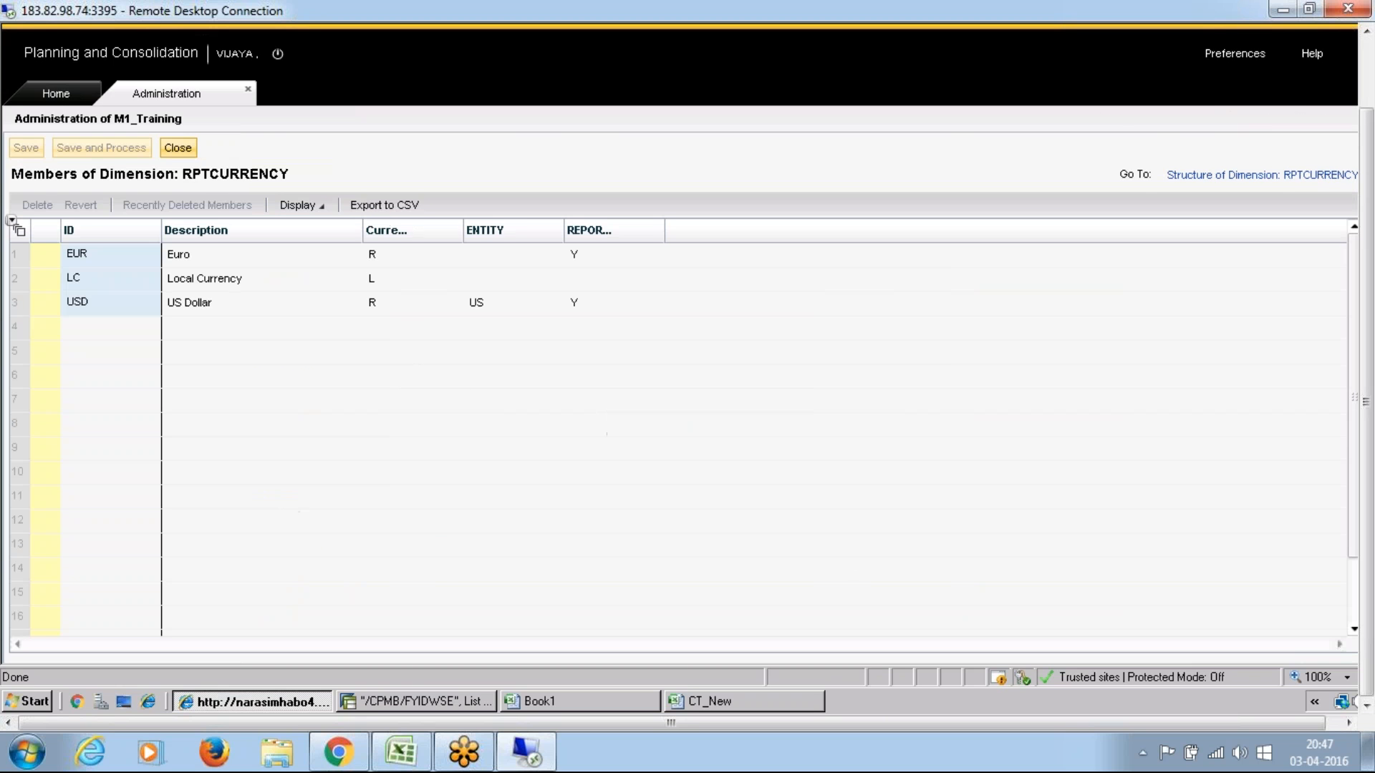
{"action": "left_click", "coordinate": [179, 148]}
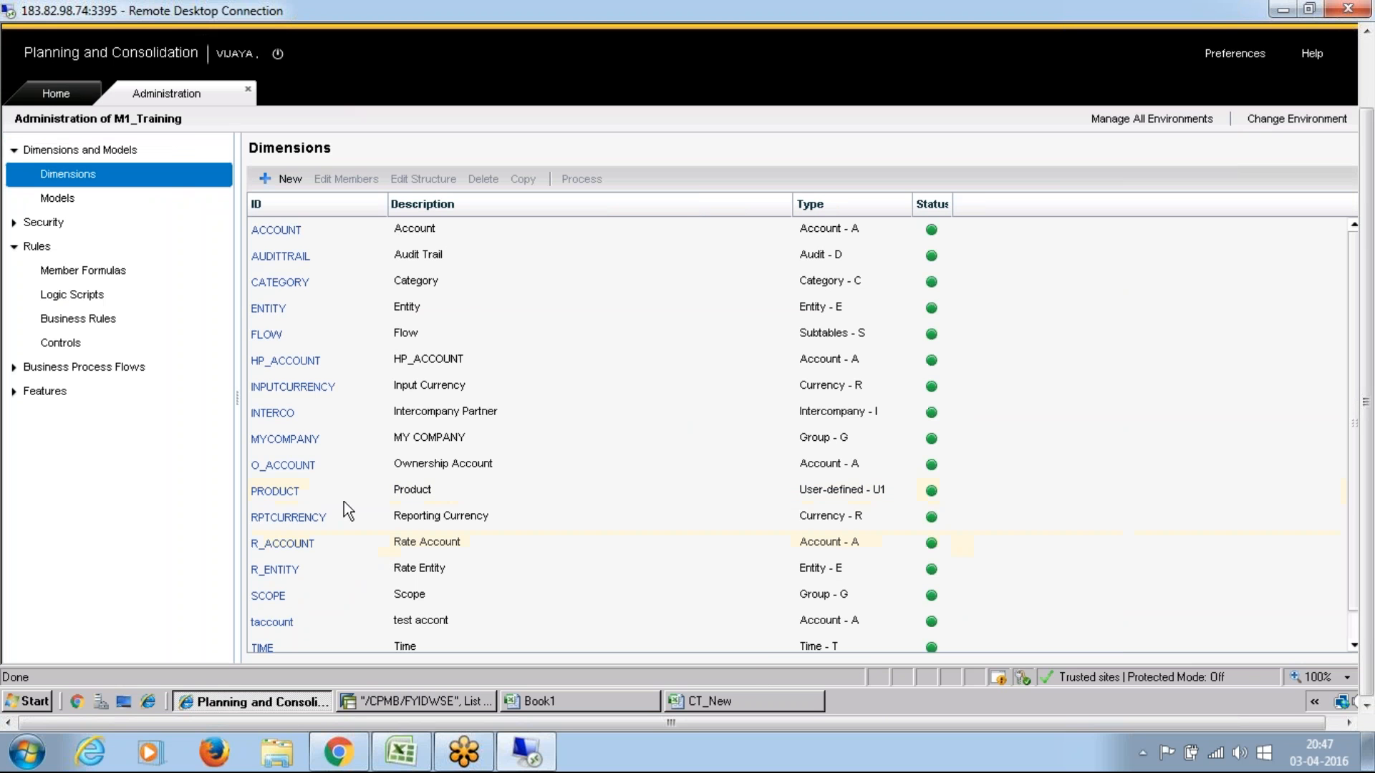
{"action": "left_click", "coordinate": [282, 388]}
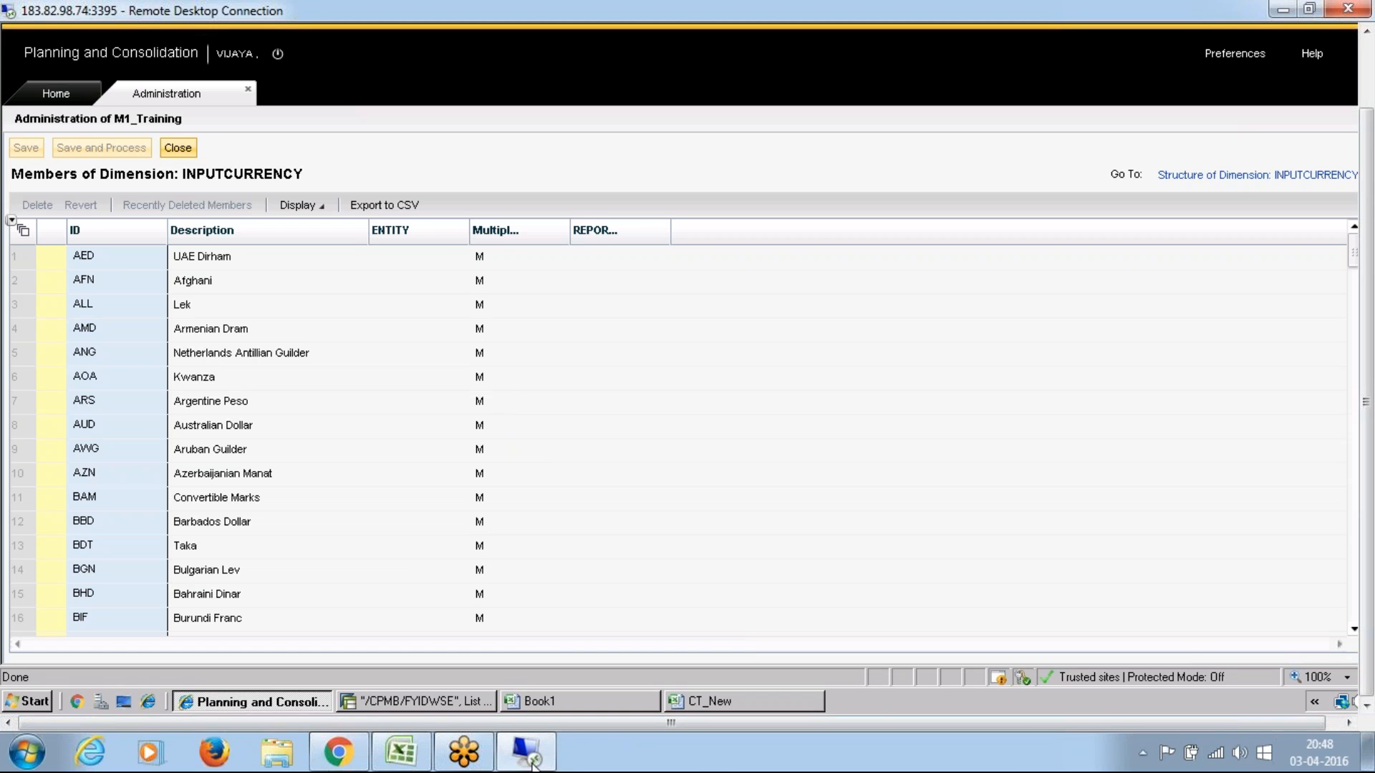
Step: Switch to the SAP BPC 10.0 Syllabus Details workbook and examine the US and Canadian exchange rates in the Currency Translation notes
{"action": "left_click", "coordinate": [413, 763]}
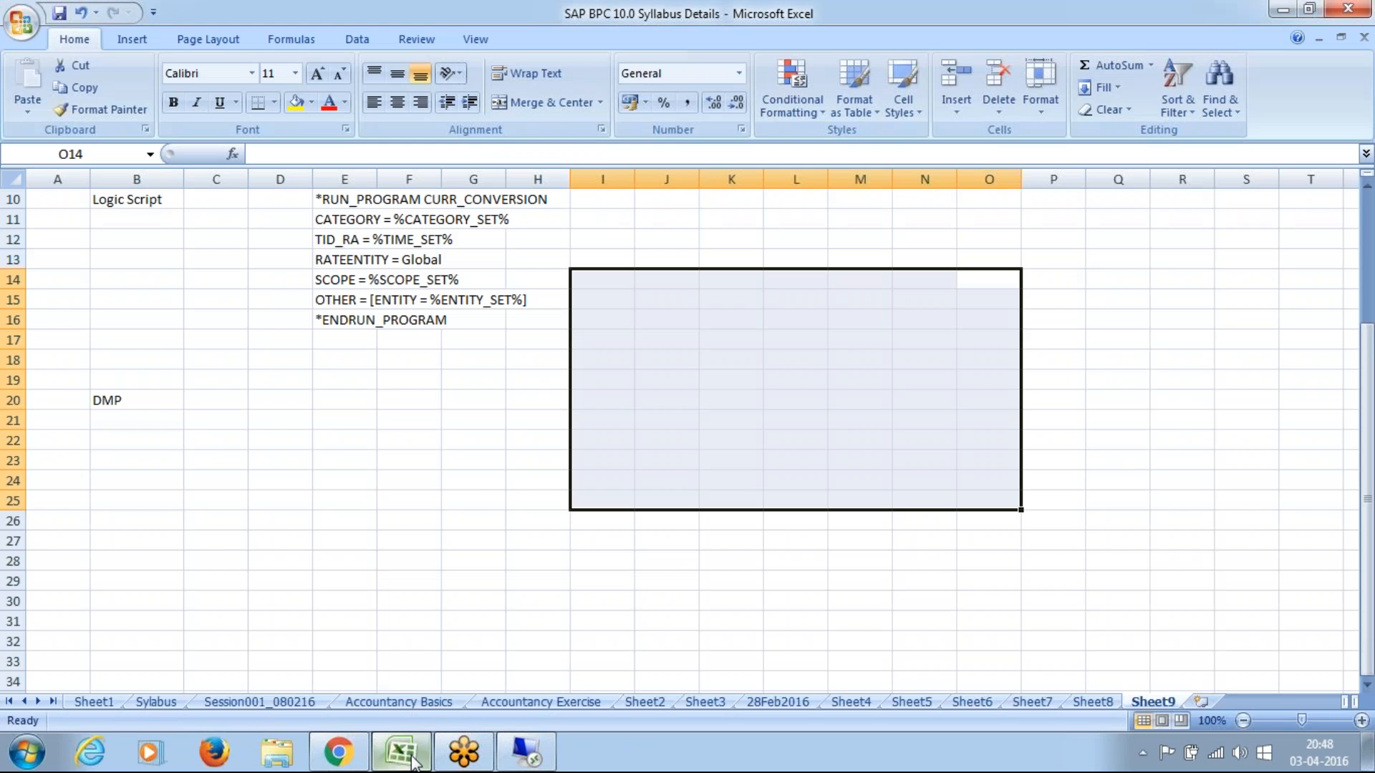
{"action": "left_click", "coordinate": [1130, 469]}
{"action": "key", "text": "Up"}
{"action": "key", "text": "Up"}
{"action": "key", "text": "Up"}
{"action": "key", "text": "Up"}
{"action": "key", "text": "Up"}
{"action": "key", "text": "Up"}
{"action": "key", "text": "Up"}
{"action": "key", "text": "Up"}
{"action": "key", "text": "Up"}
{"action": "key", "text": "Up"}
{"action": "key", "text": "Up"}
{"action": "key", "text": "Up"}
{"action": "key", "text": "Up"}
{"action": "key", "text": "Up"}
{"action": "key", "text": "Up"}
{"action": "key", "text": "Up"}
{"action": "key", "text": "Up"}
{"action": "key", "text": "Up"}
{"action": "key", "text": "Up"}
{"action": "key", "text": "Up"}
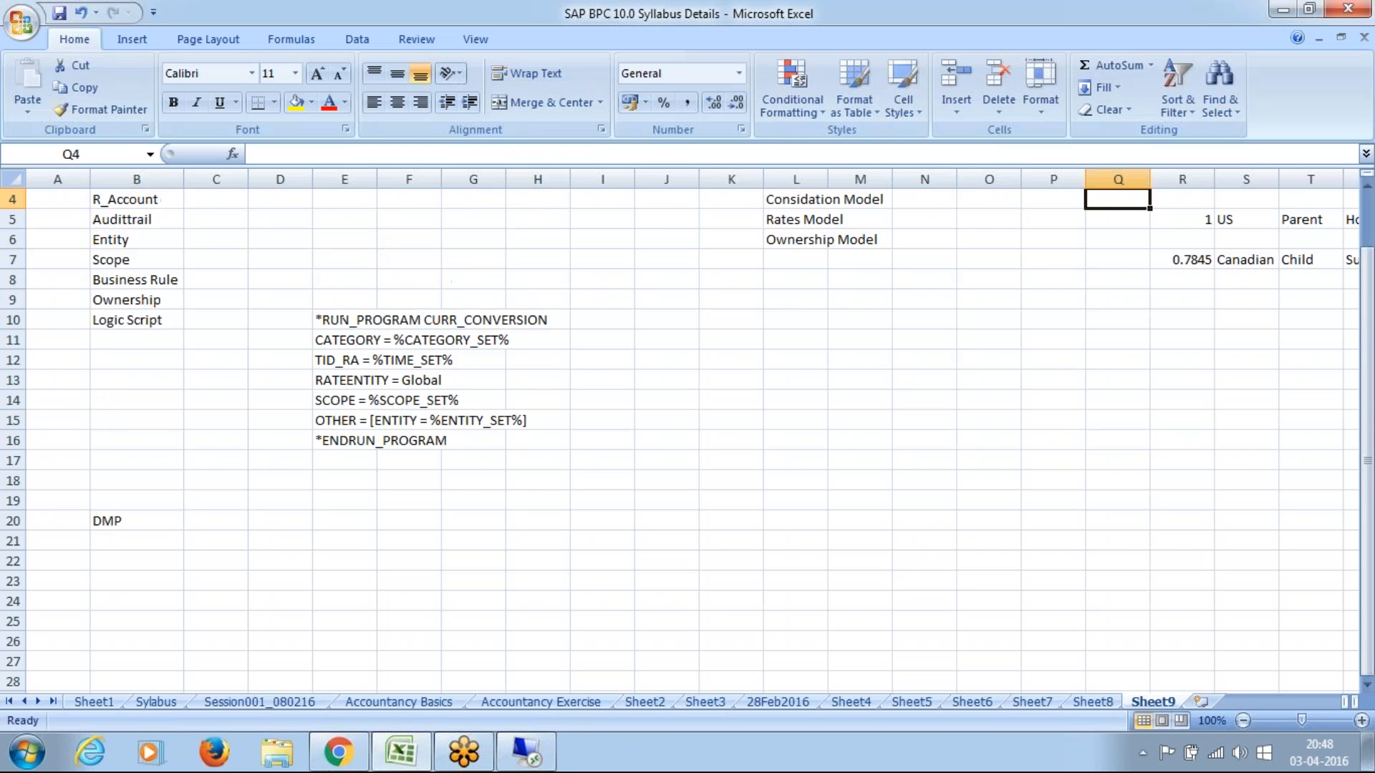
{"action": "key", "text": "Down"}
{"action": "key", "text": "Down"}
{"action": "key", "text": "Down"}
{"action": "key", "text": "Down"}
{"action": "key", "text": "Down"}
{"action": "key", "text": "Down"}
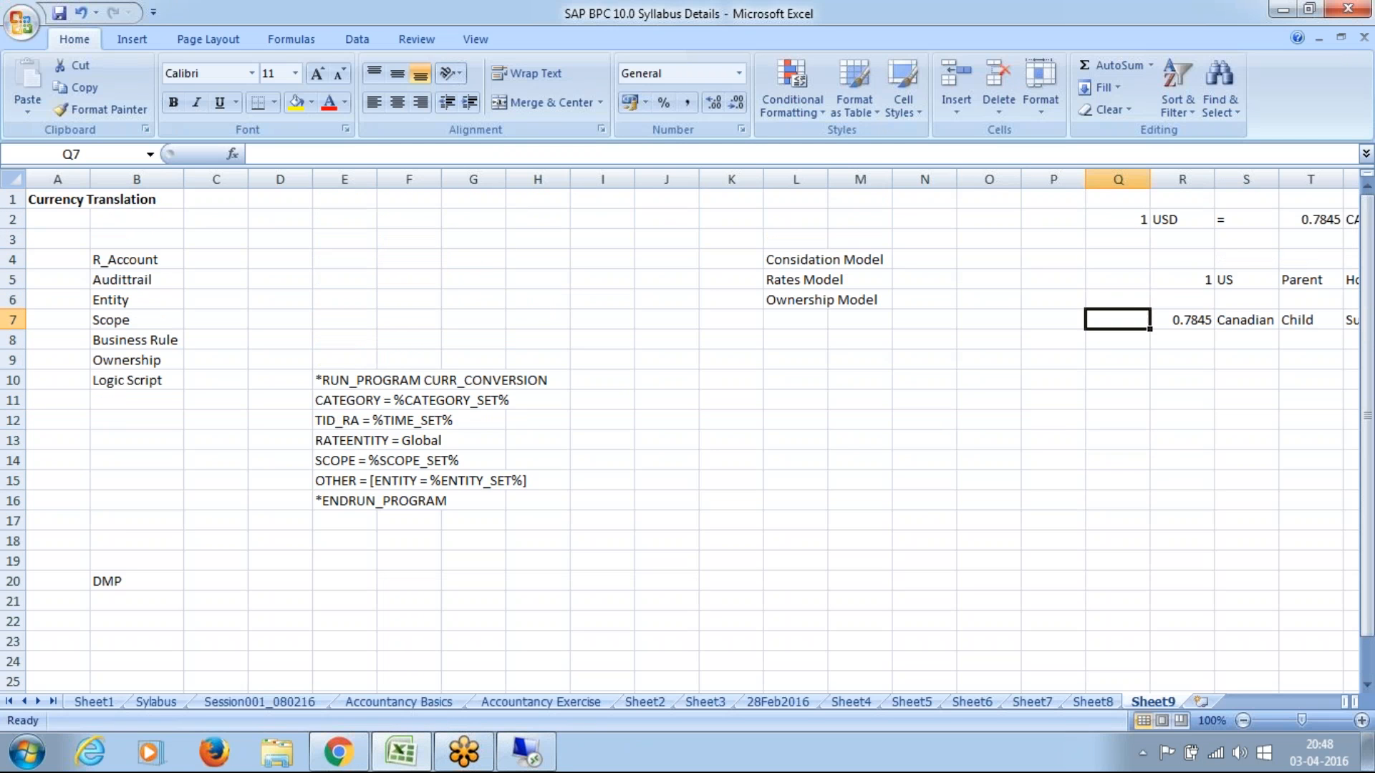
{"action": "key", "text": "Right"}
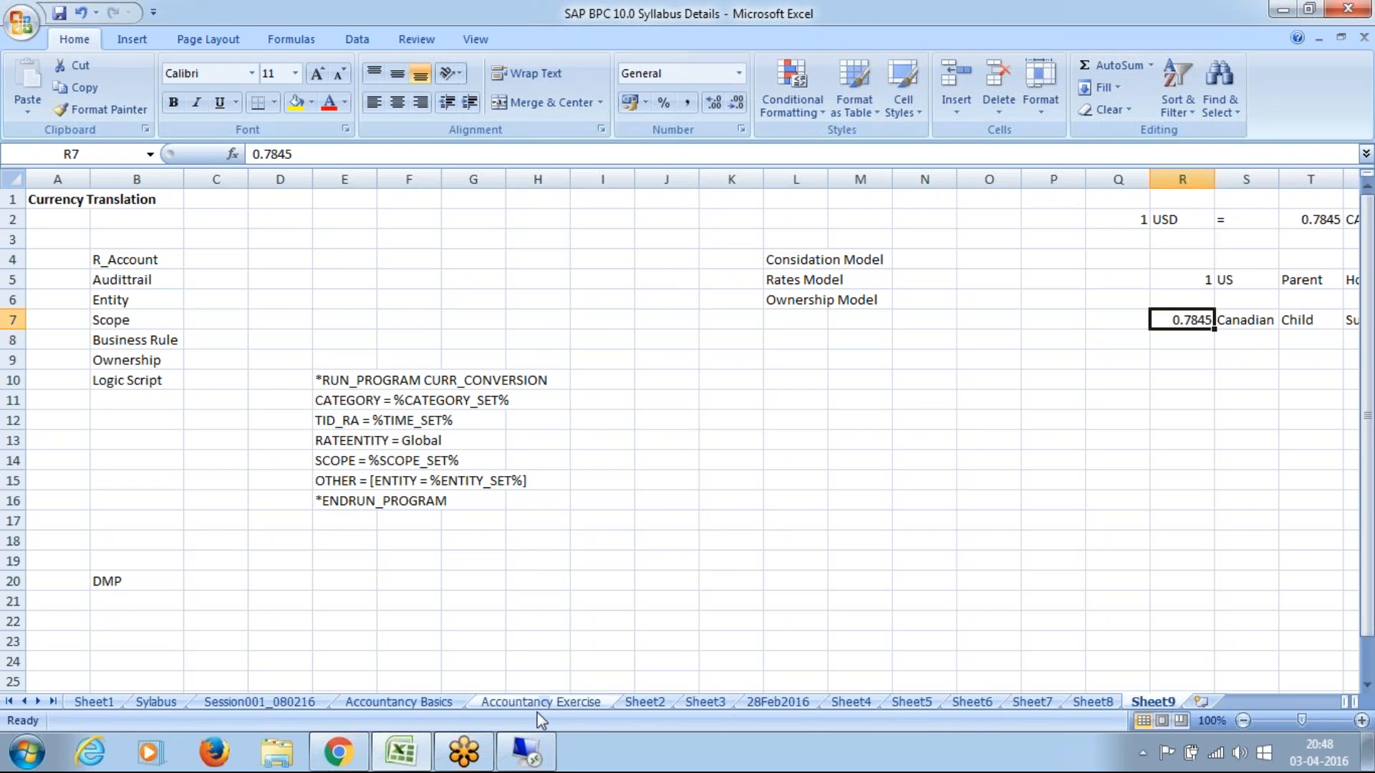
Step: Change the US Dollar formula in K8 of CT_New to =N8*K7*N7 and check it against the multiply/divide setting of INPUTCURRENCY
{"action": "left_click", "coordinate": [526, 751]}
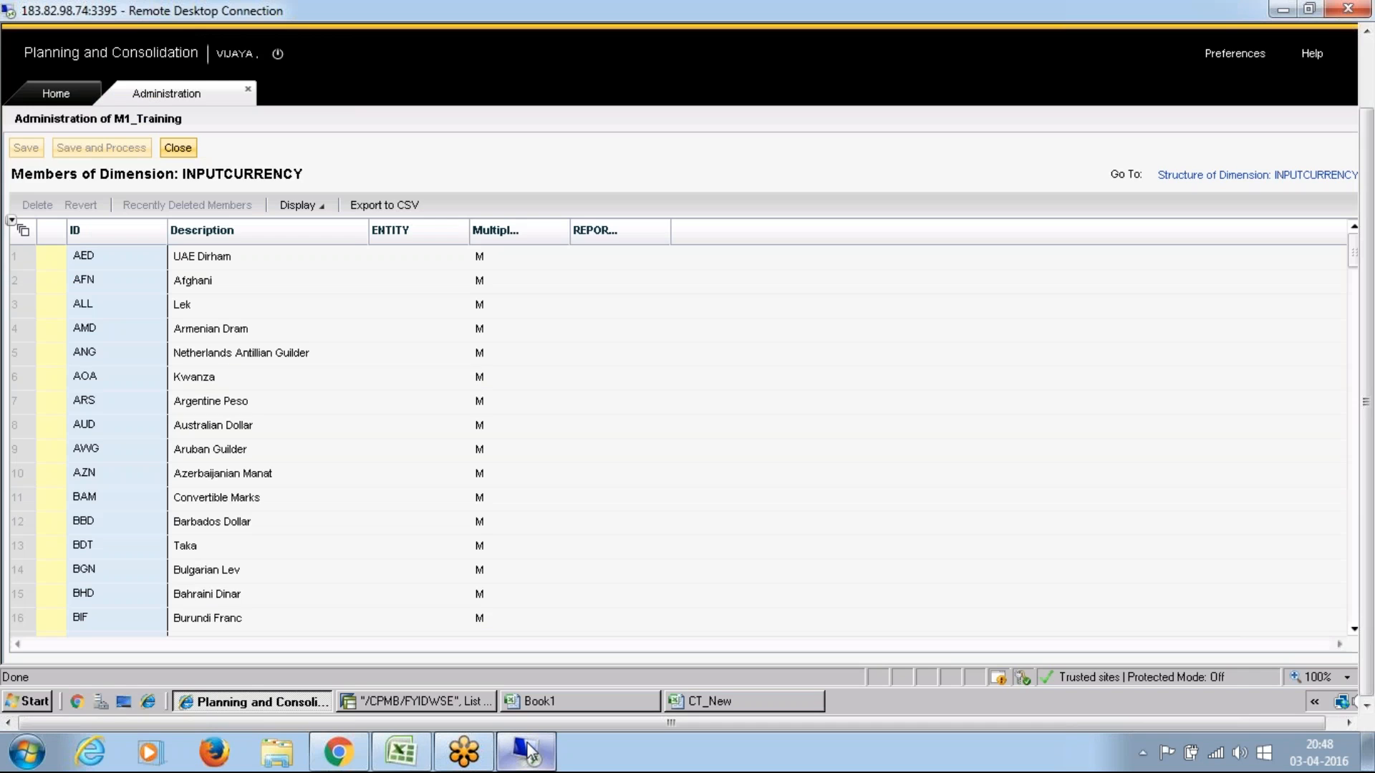
{"action": "left_click", "coordinate": [703, 701]}
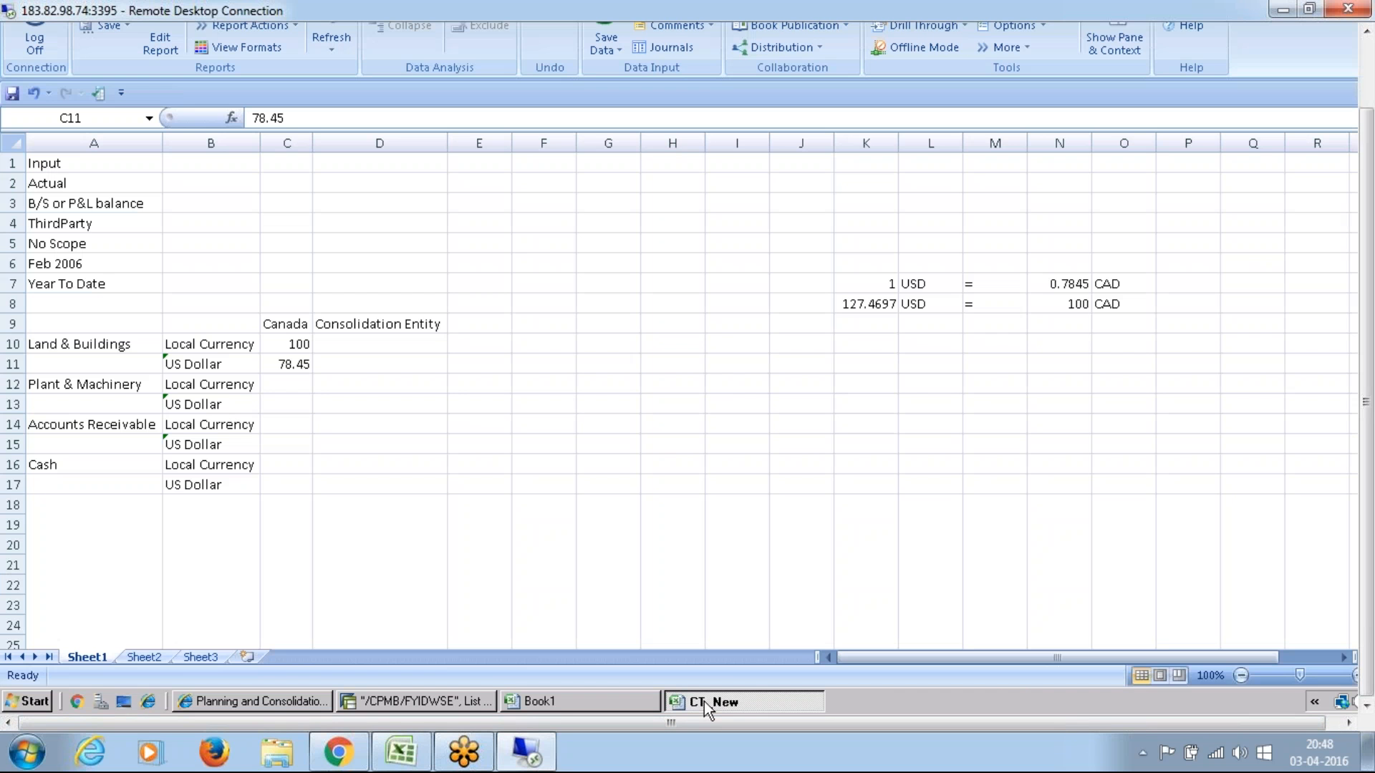
{"action": "left_click", "coordinate": [852, 307]}
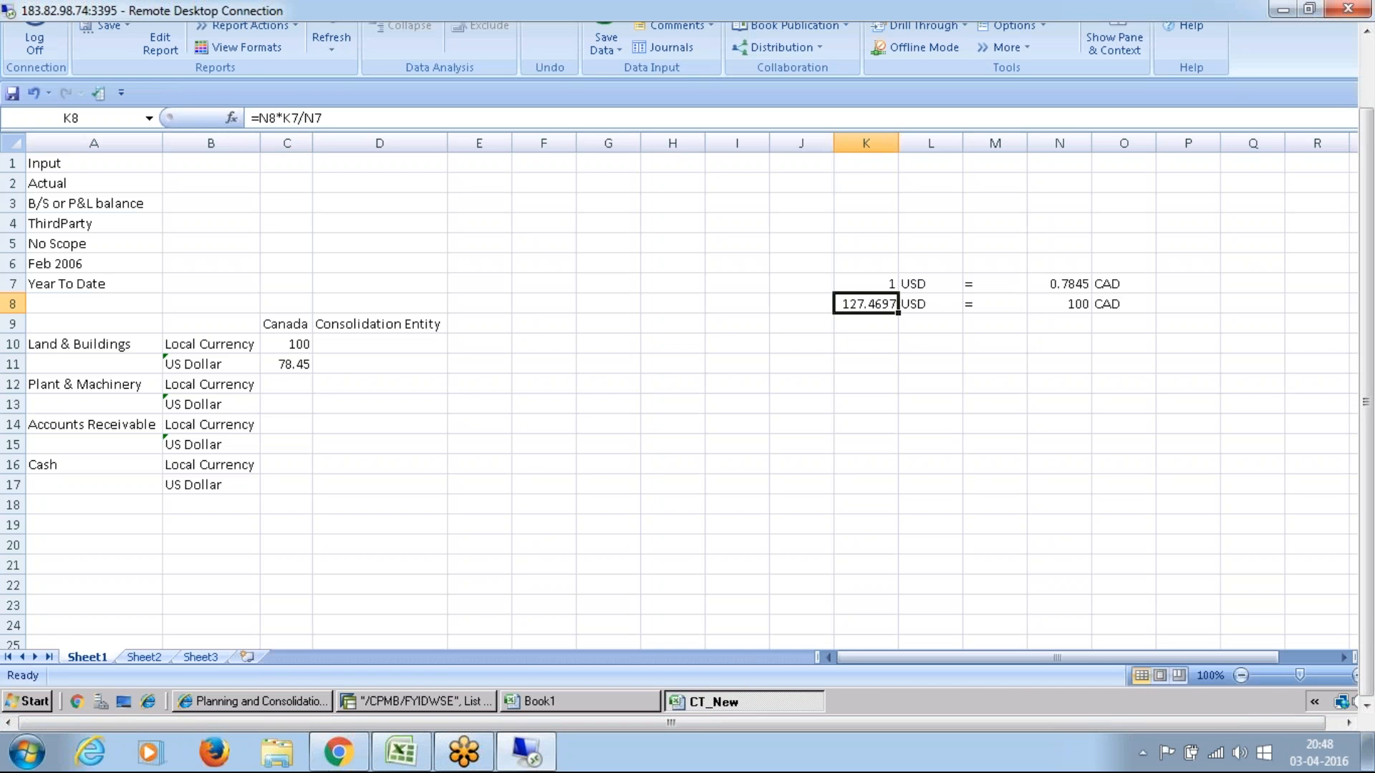
{"action": "left_click", "coordinate": [298, 118]}
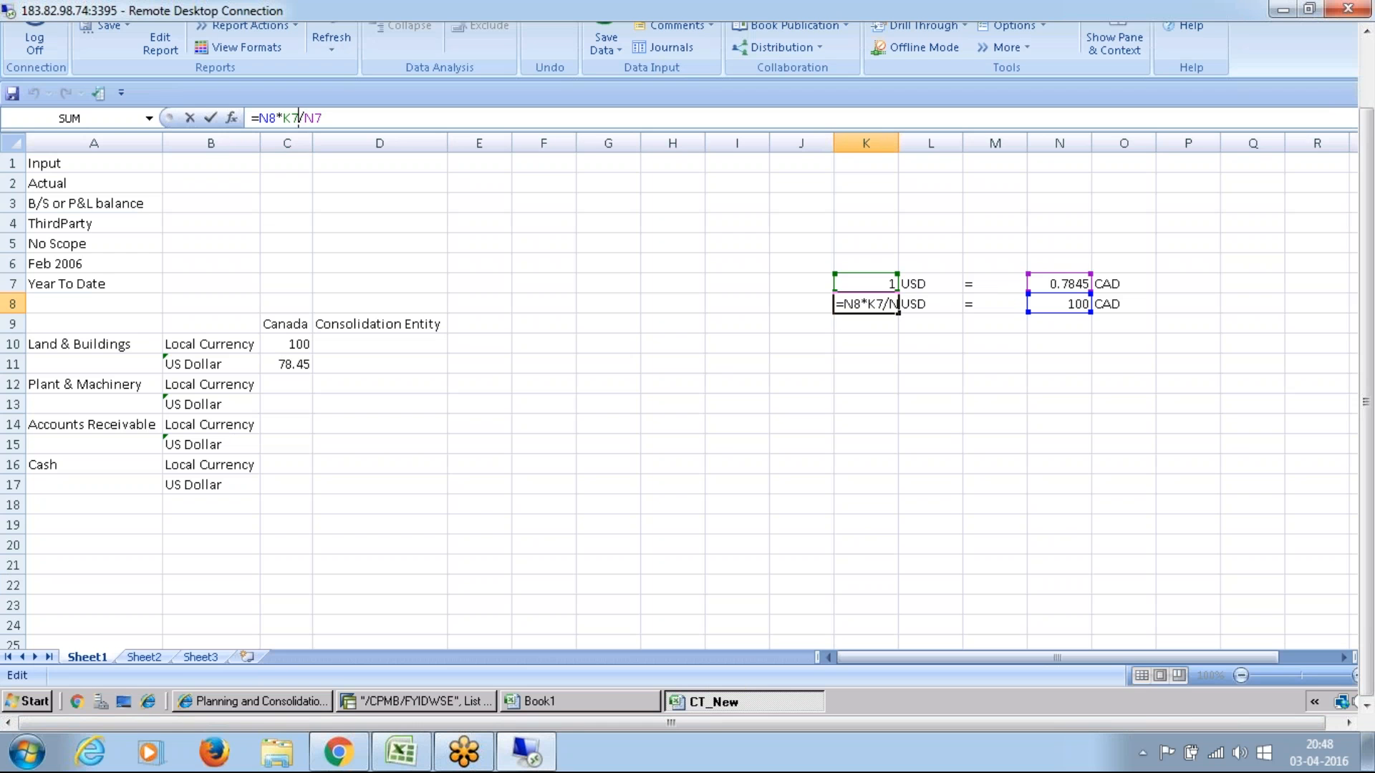
{"action": "key", "text": "BackSpace"}
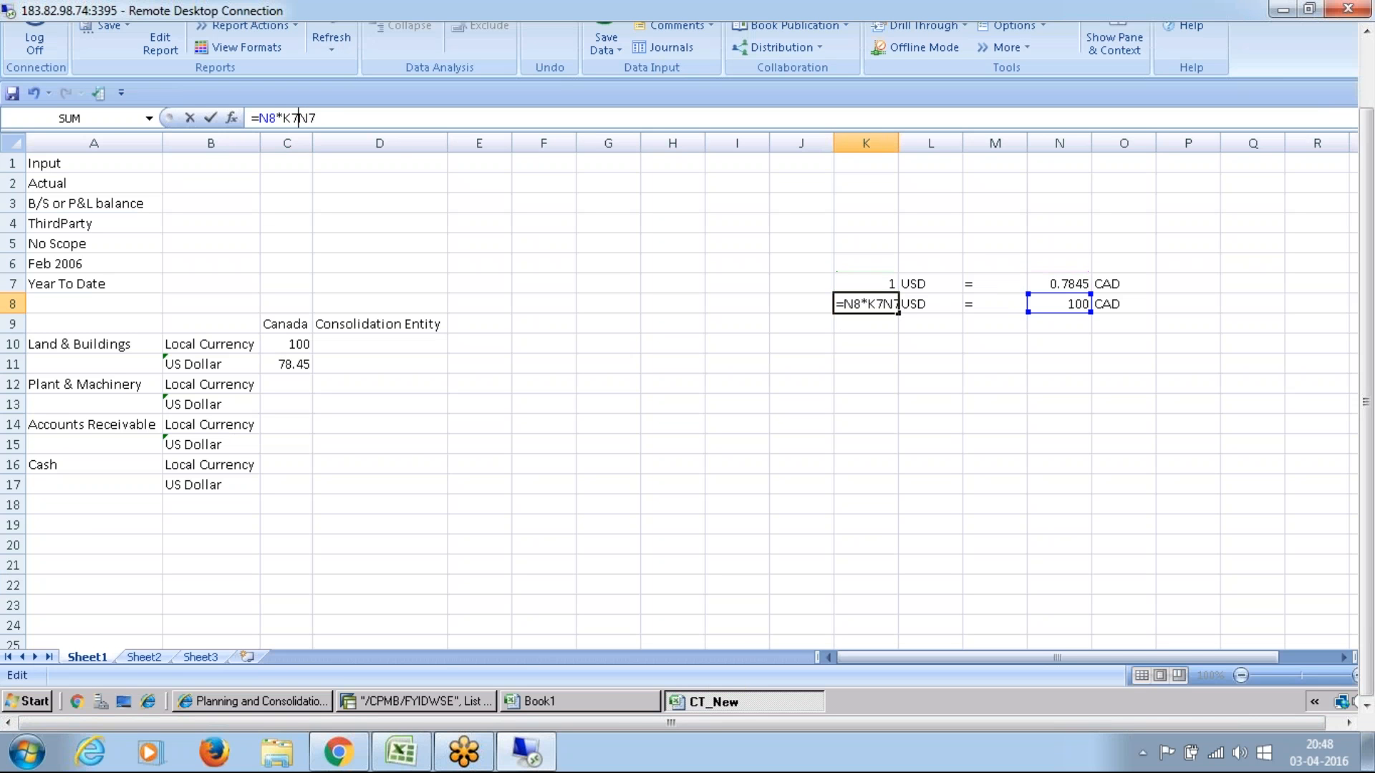
{"action": "type", "text": "*"}
{"action": "key", "text": "Return"}
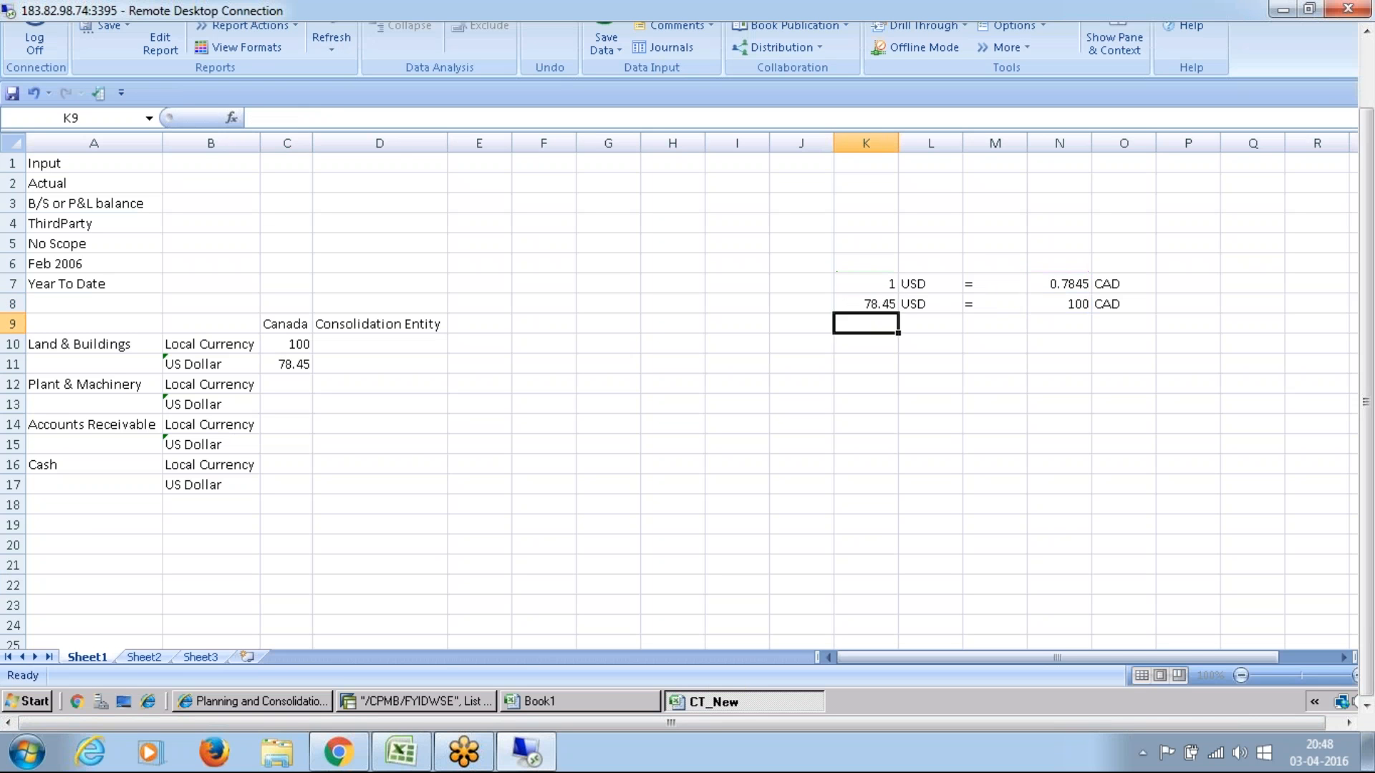
{"action": "left_click", "coordinate": [848, 307]}
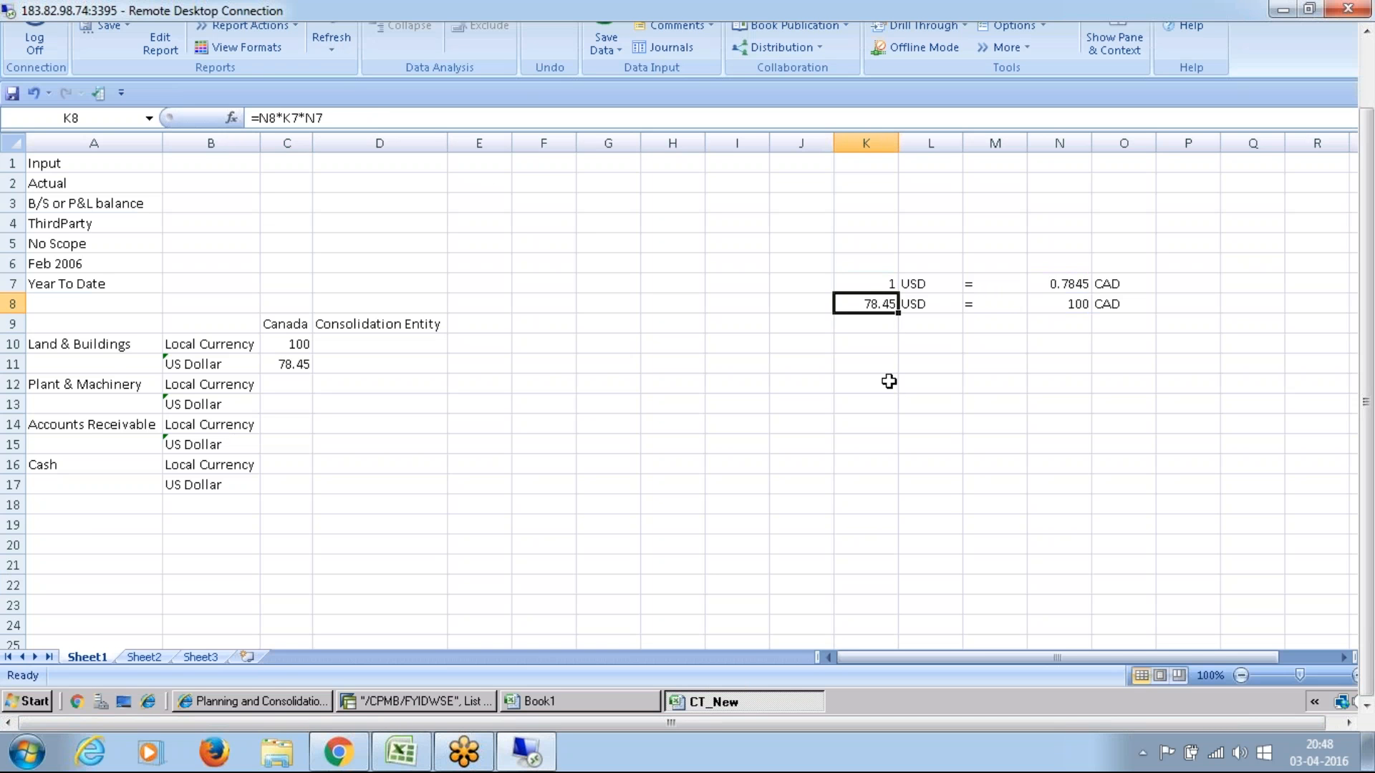
{"action": "left_click", "coordinate": [252, 702]}
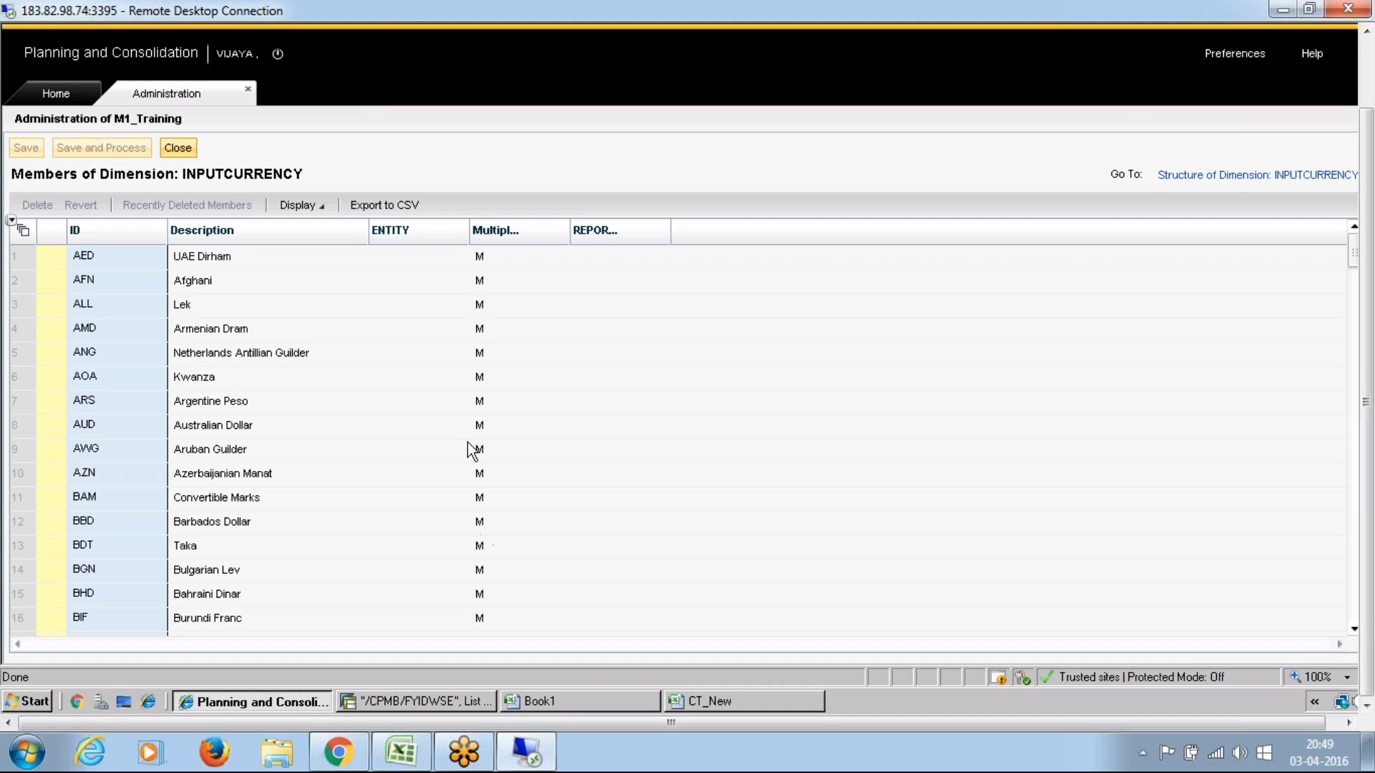
Step: Close the INPUTCURRENCY members, switch to the CT_New workbook and compare the manual result in K8 with Canada's US Dollar value in C11
{"action": "left_click", "coordinate": [177, 150]}
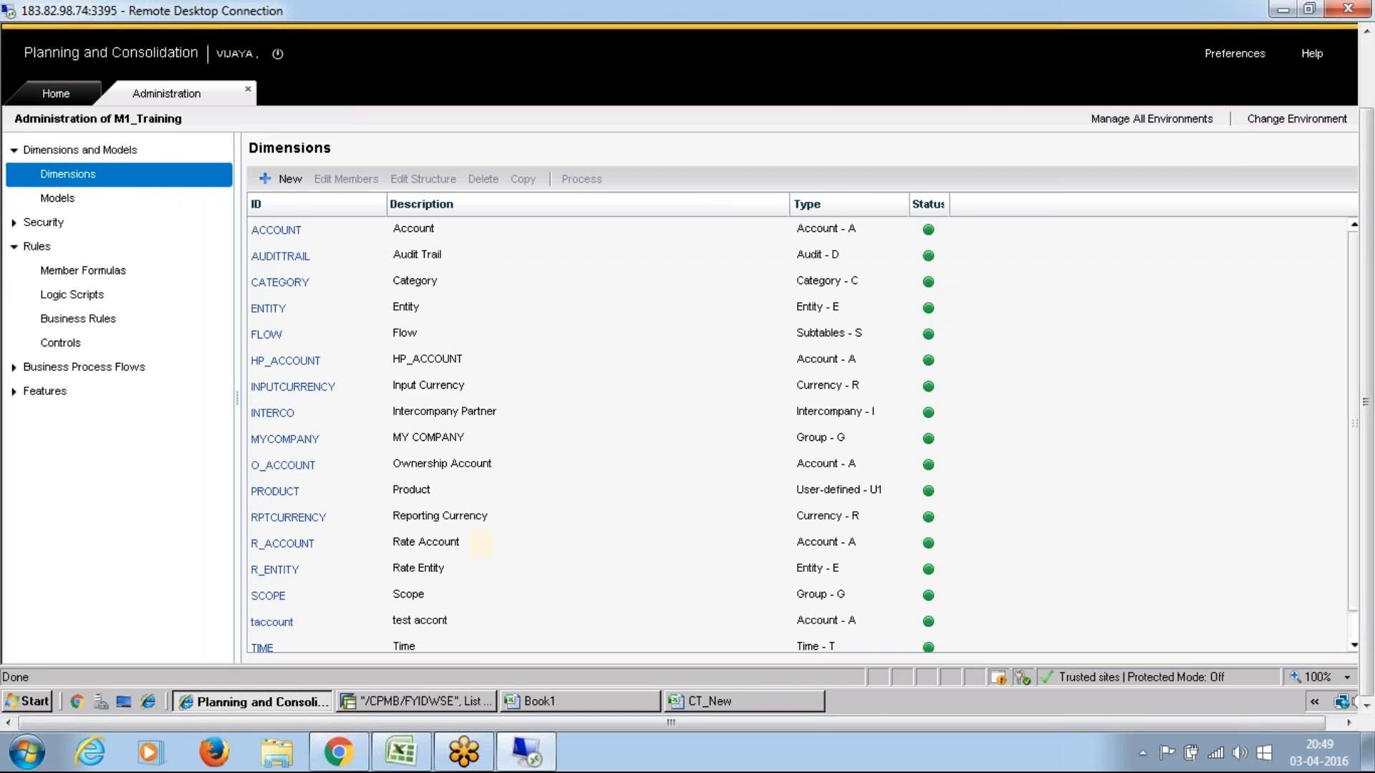
{"action": "left_click", "coordinate": [743, 702]}
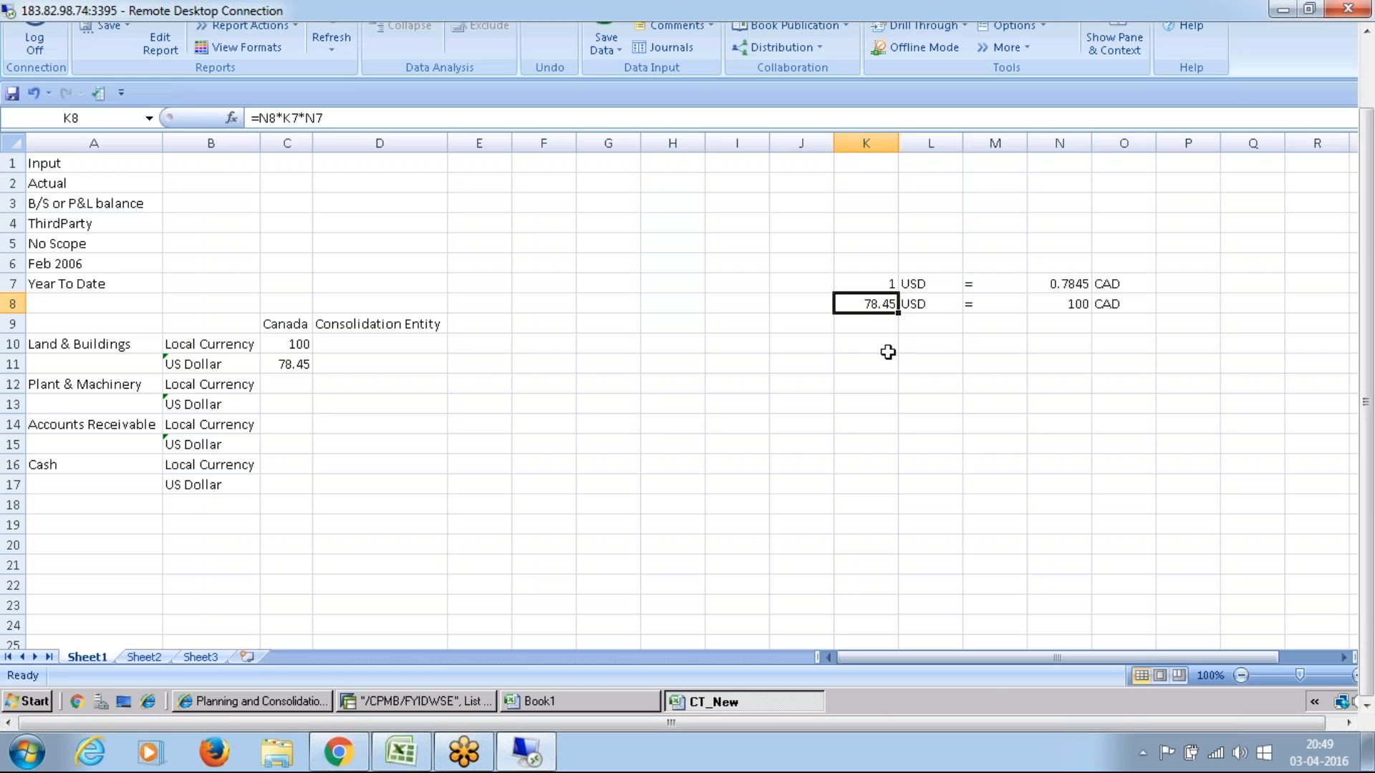
{"action": "left_click", "coordinate": [885, 330]}
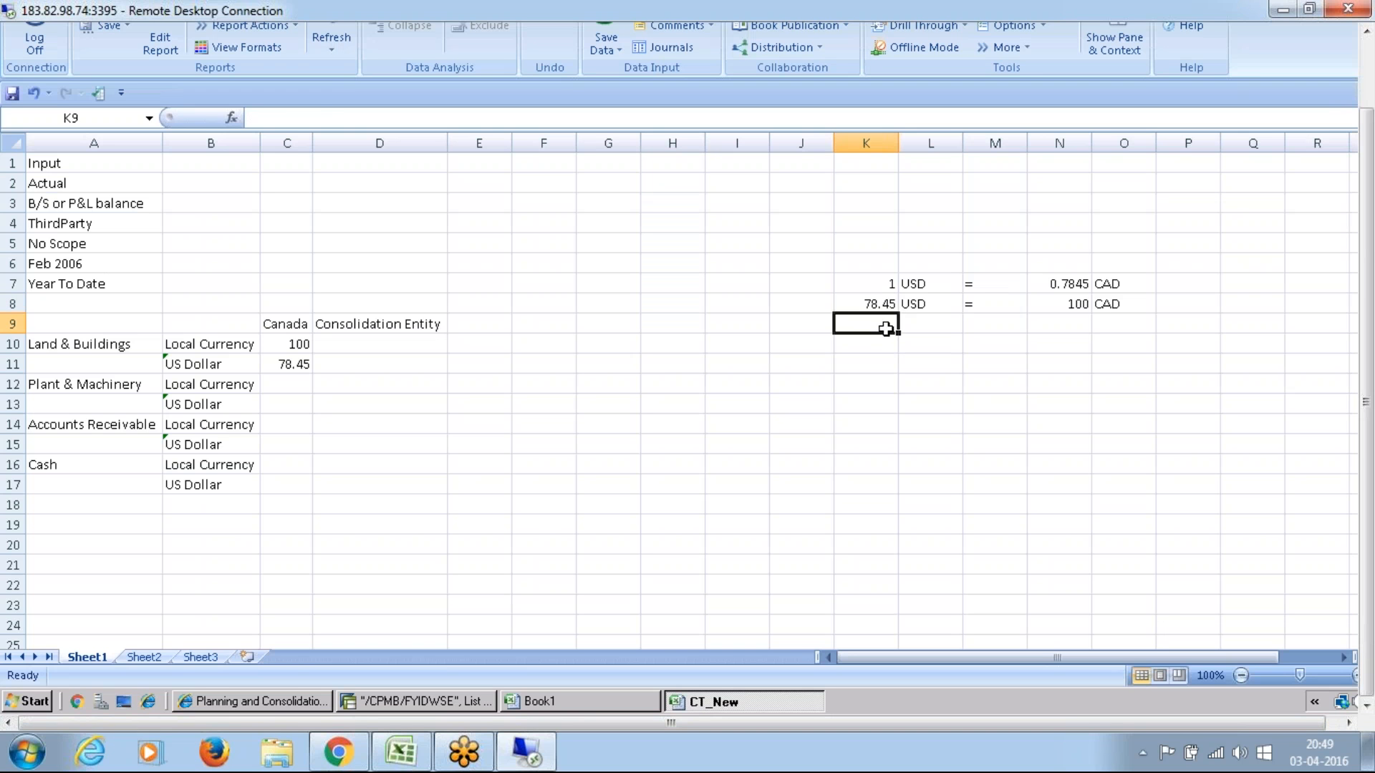
{"action": "left_click", "coordinate": [883, 303]}
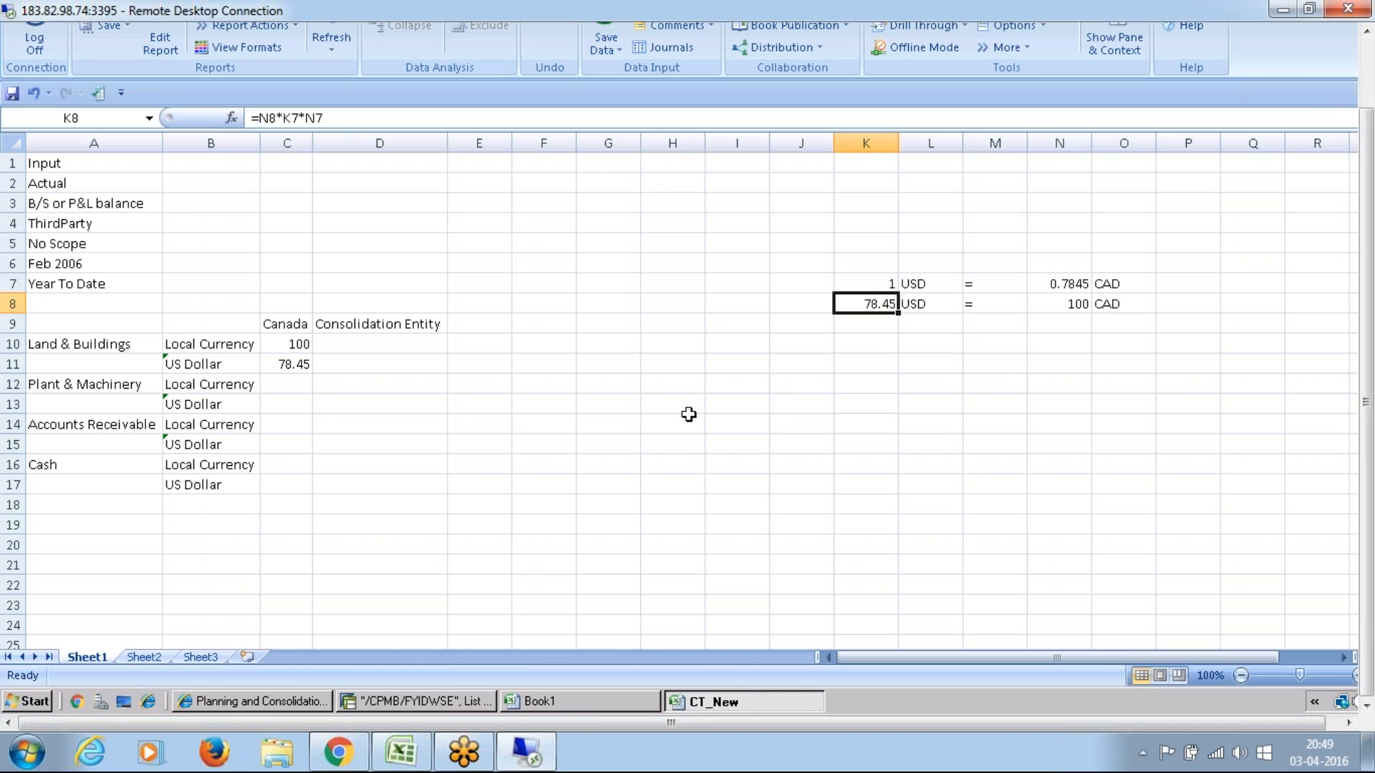
{"action": "left_click", "coordinate": [293, 364]}
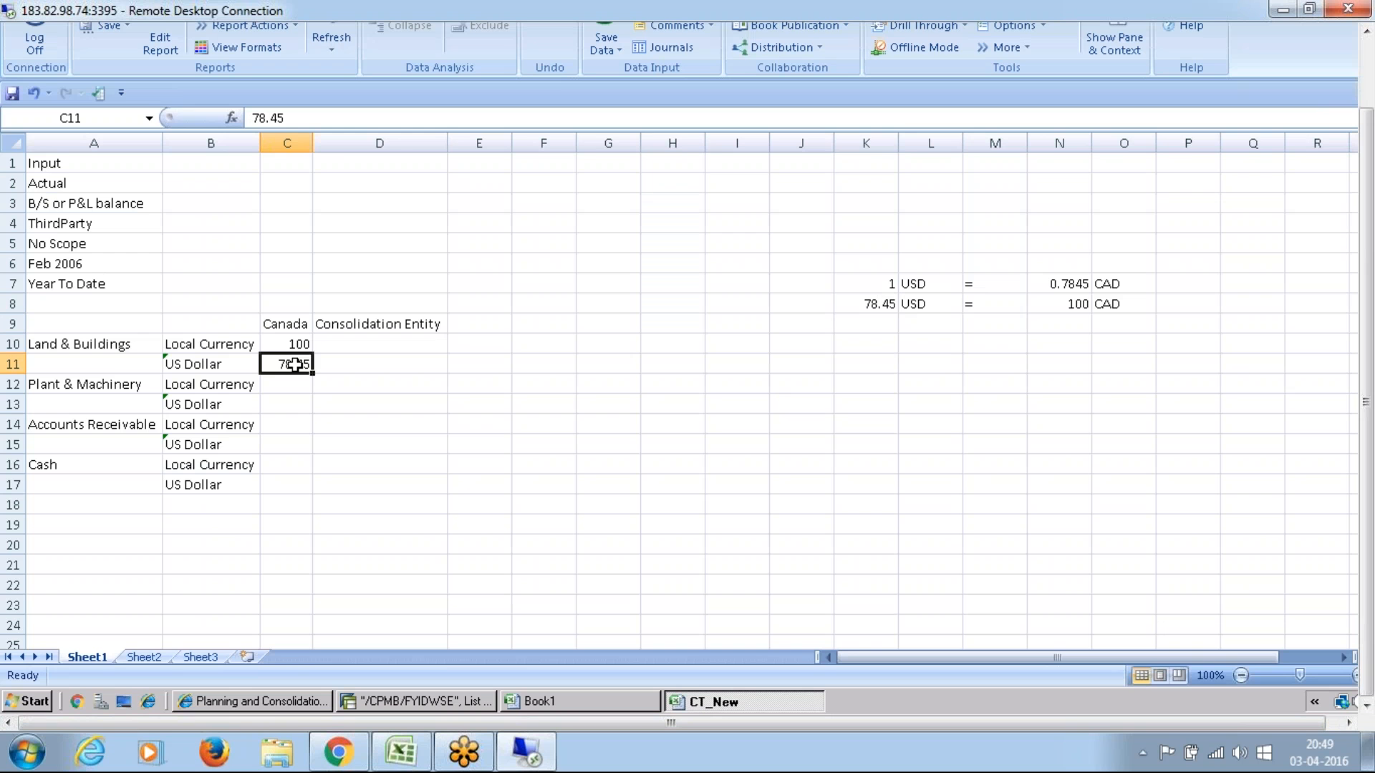
{"action": "left_click", "coordinate": [436, 428]}
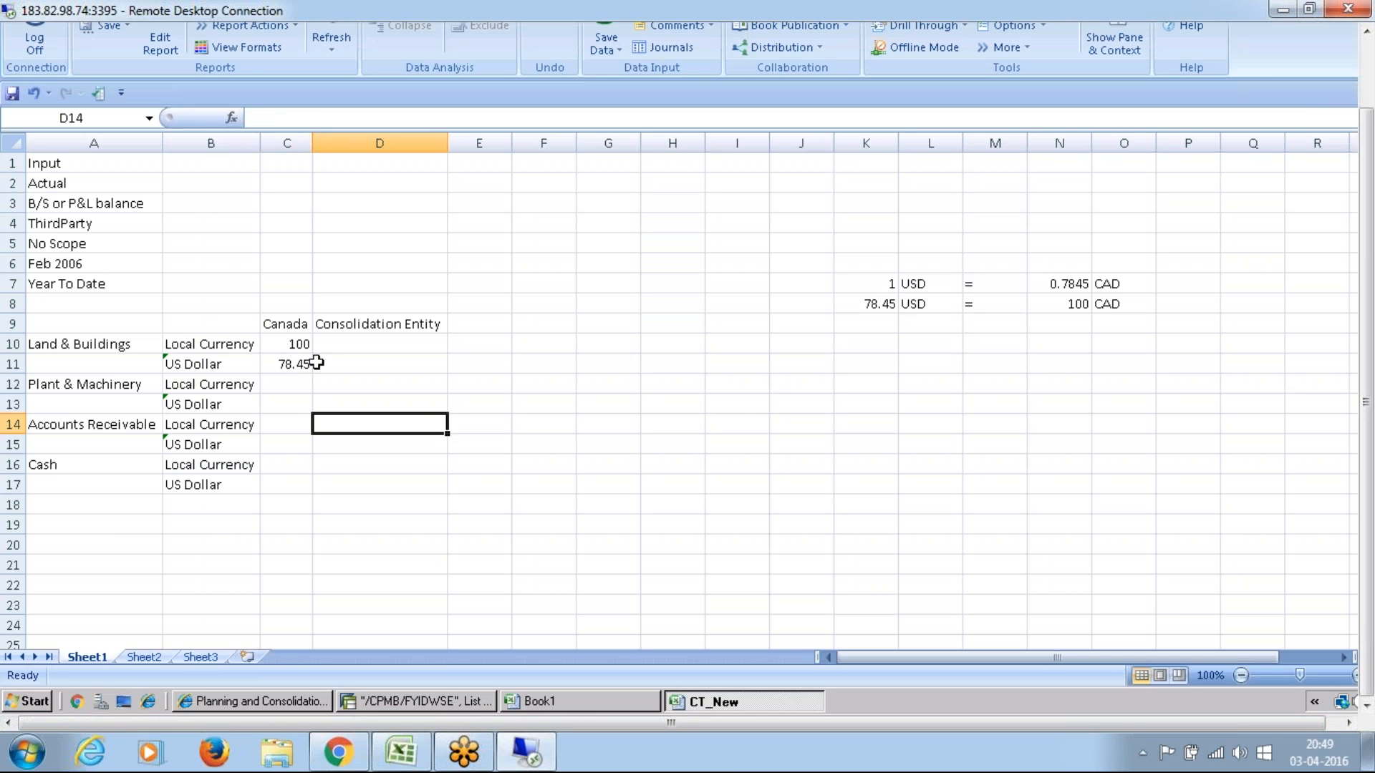
Step: Enter the note "LE level with no scope" in cell K11, below the manual currency calculation
{"action": "left_click", "coordinate": [737, 408]}
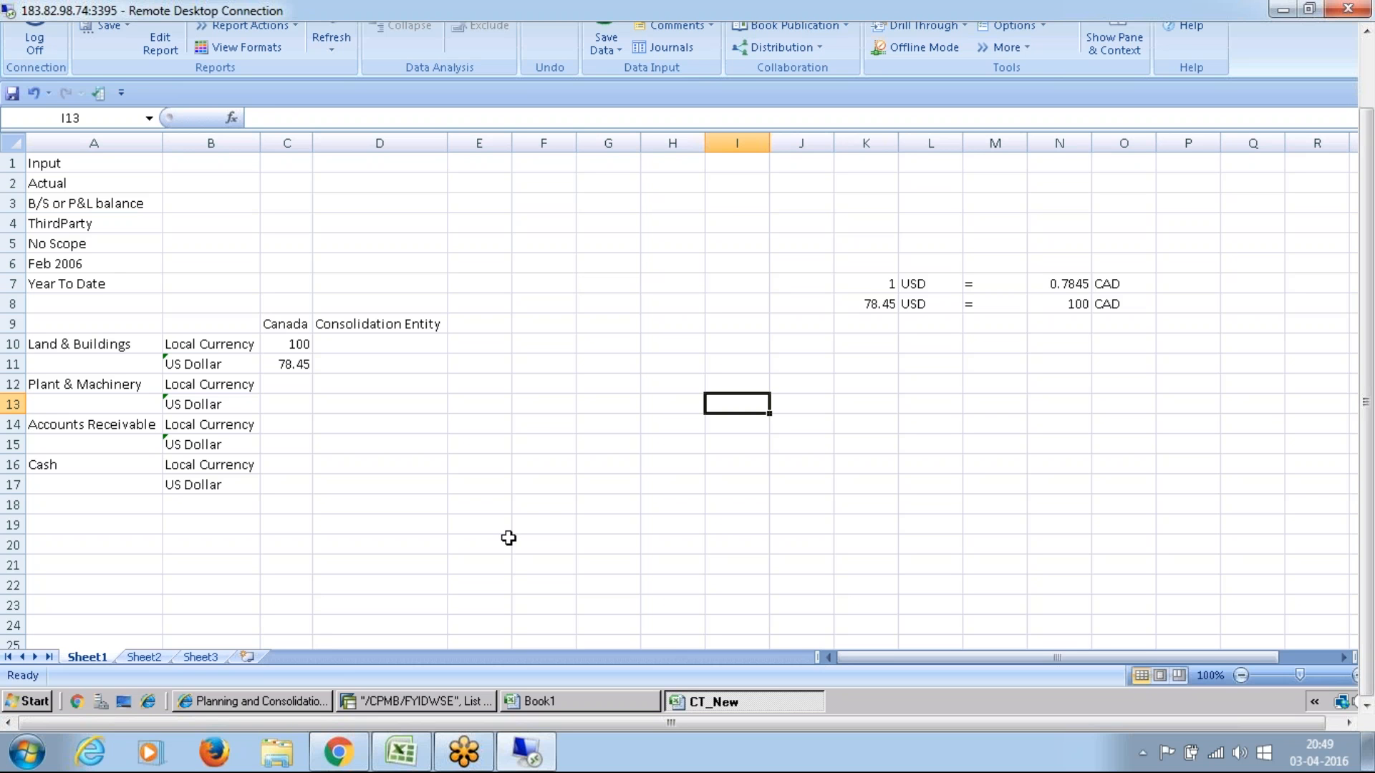
{"action": "key", "text": "Up"}
{"action": "key", "text": "Up"}
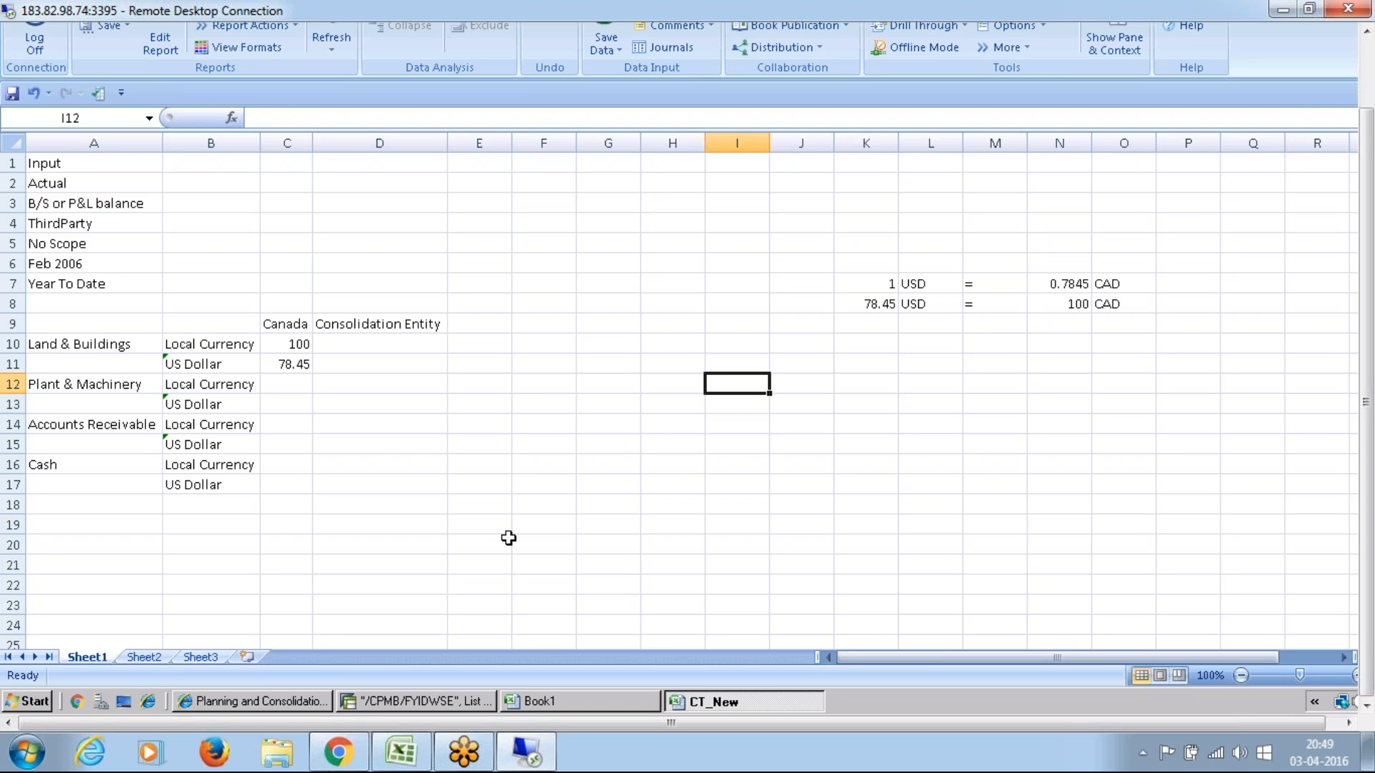
{"action": "key", "text": "Right"}
{"action": "key", "text": "Right"}
{"action": "key", "text": "Right"}
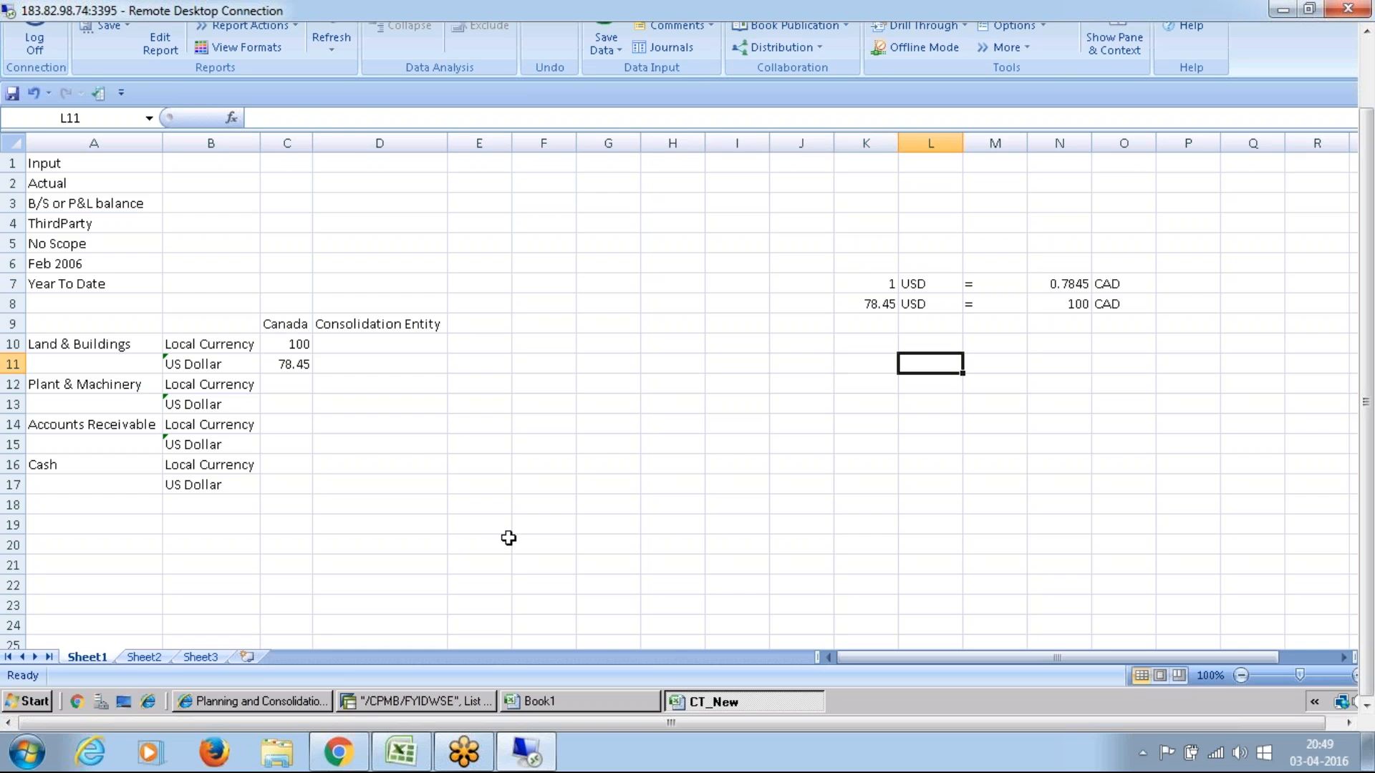
{"action": "key", "text": "Left"}
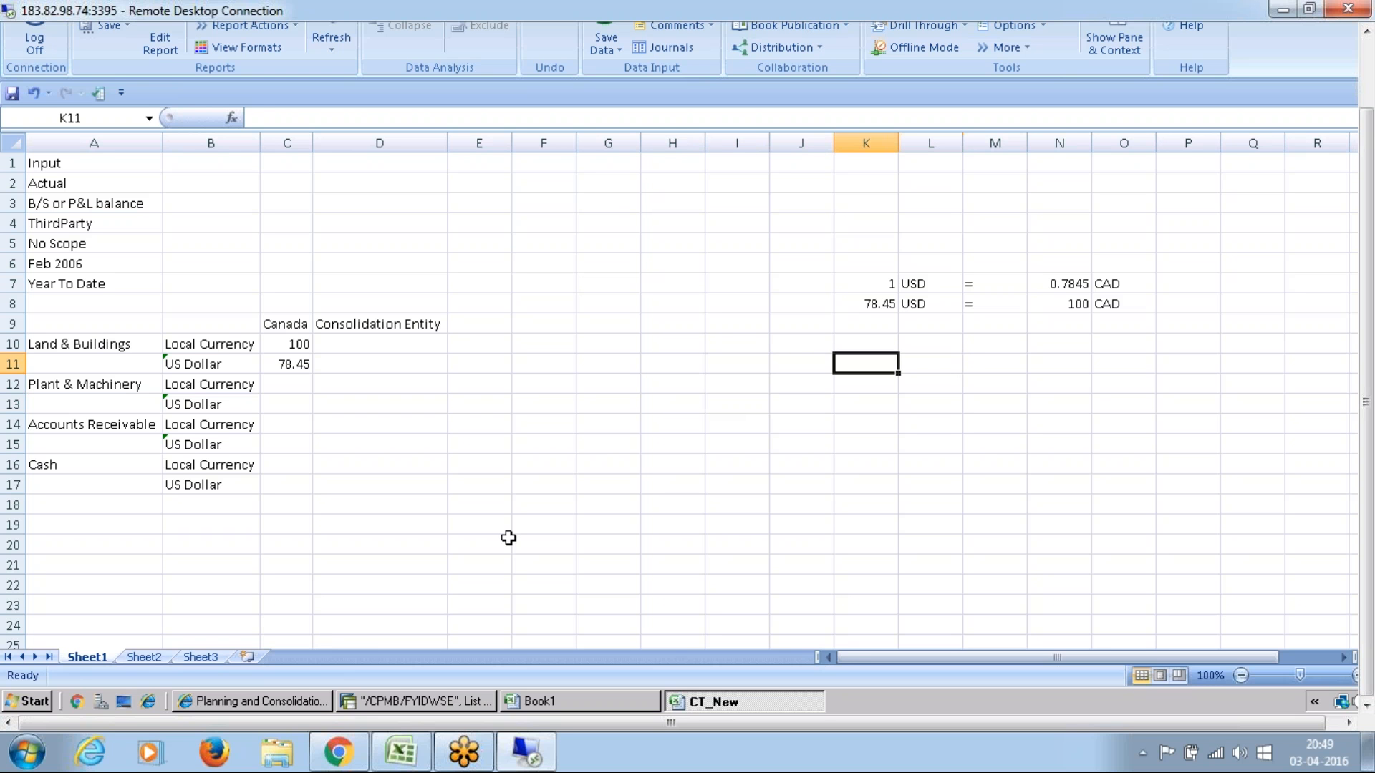
{"action": "type", "text": "LE"}
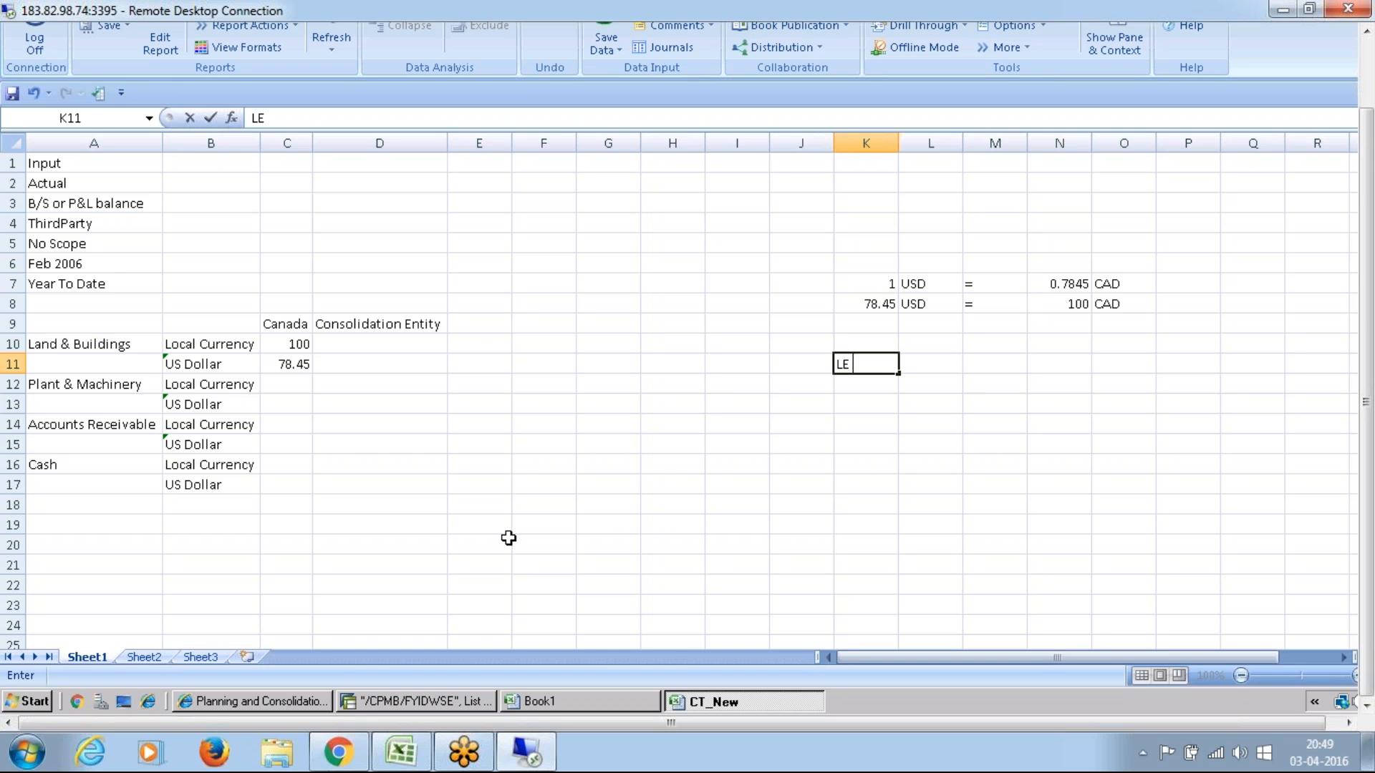
{"action": "type", "text": "lel"}
{"action": "key", "text": "BackSpace"}
{"action": "type", "text": "vel w"}
{"action": "type", "text": "ith"}
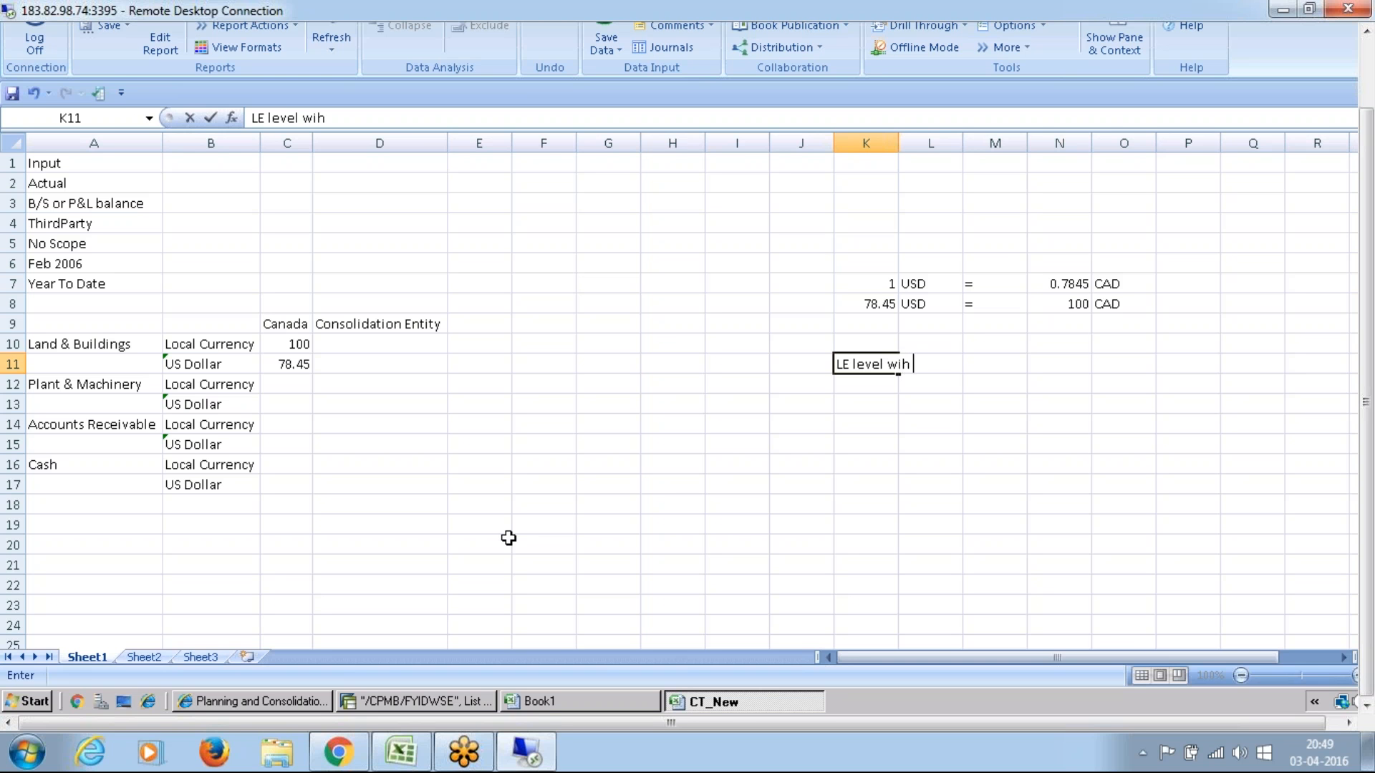
{"action": "key", "text": "BackSpace"}
{"action": "key", "text": "BackSpace"}
{"action": "type", "text": "th "}
{"action": "type", "text": "no g"}
{"action": "key", "text": "BackSpace"}
{"action": "type", "text": "scope"}
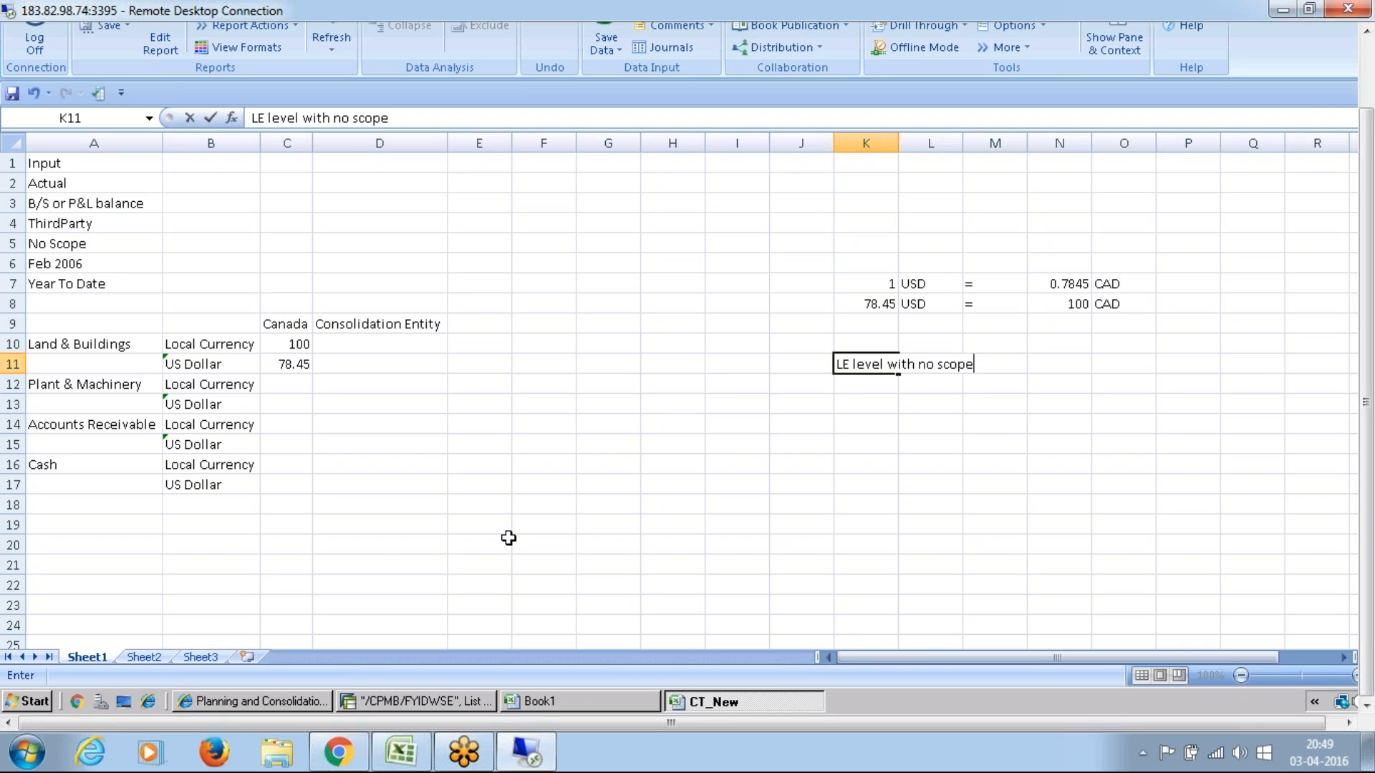
Step: Enter the entity CA in N11 and the scope S_none in O11, beside the no-scope note
{"action": "key", "text": "Tab"}
{"action": "key", "text": "Tab"}
{"action": "key", "text": "Tab"}
{"action": "key", "text": "Tab"}
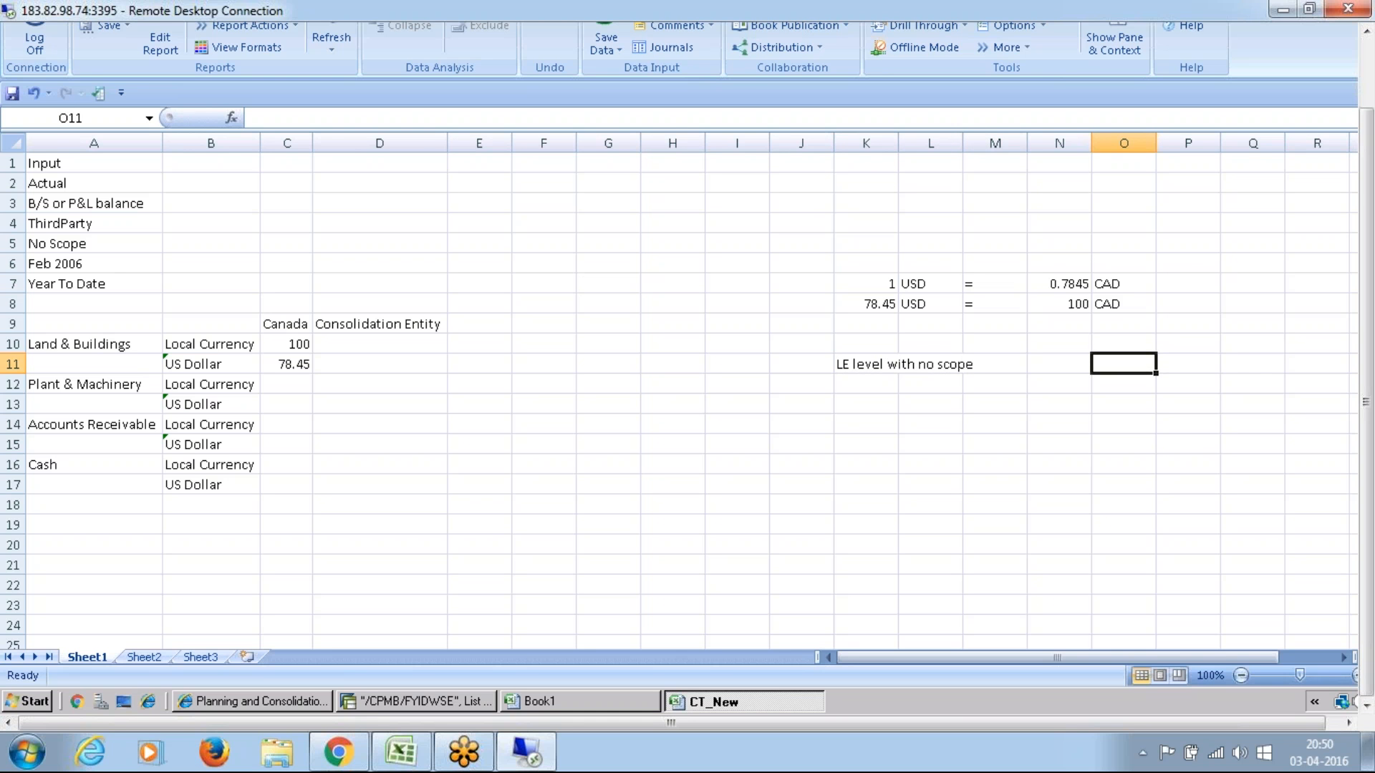
{"action": "key", "text": "shift+Tab"}
{"action": "type", "text": "C"}
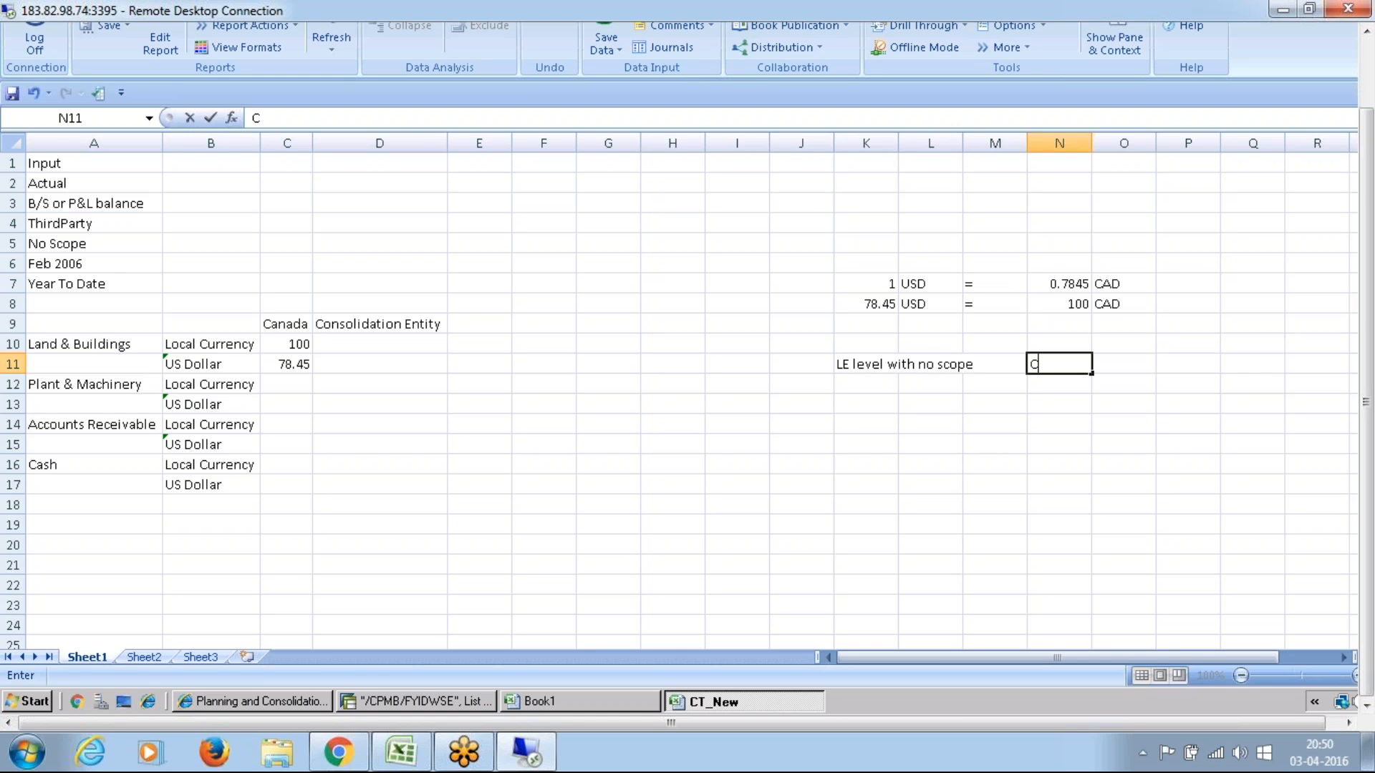
{"action": "type", "text": "A"}
{"action": "key", "text": "Tab"}
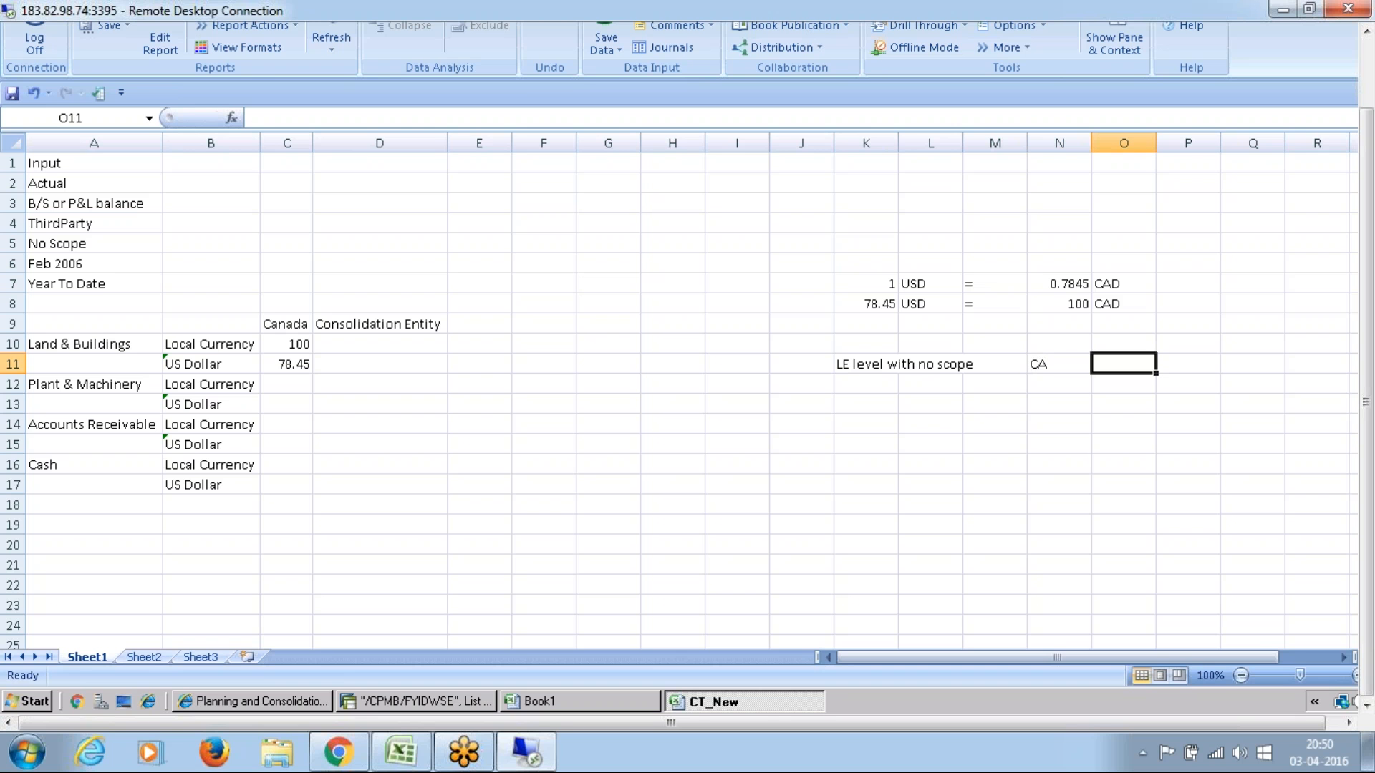
{"action": "type", "text": "s"}
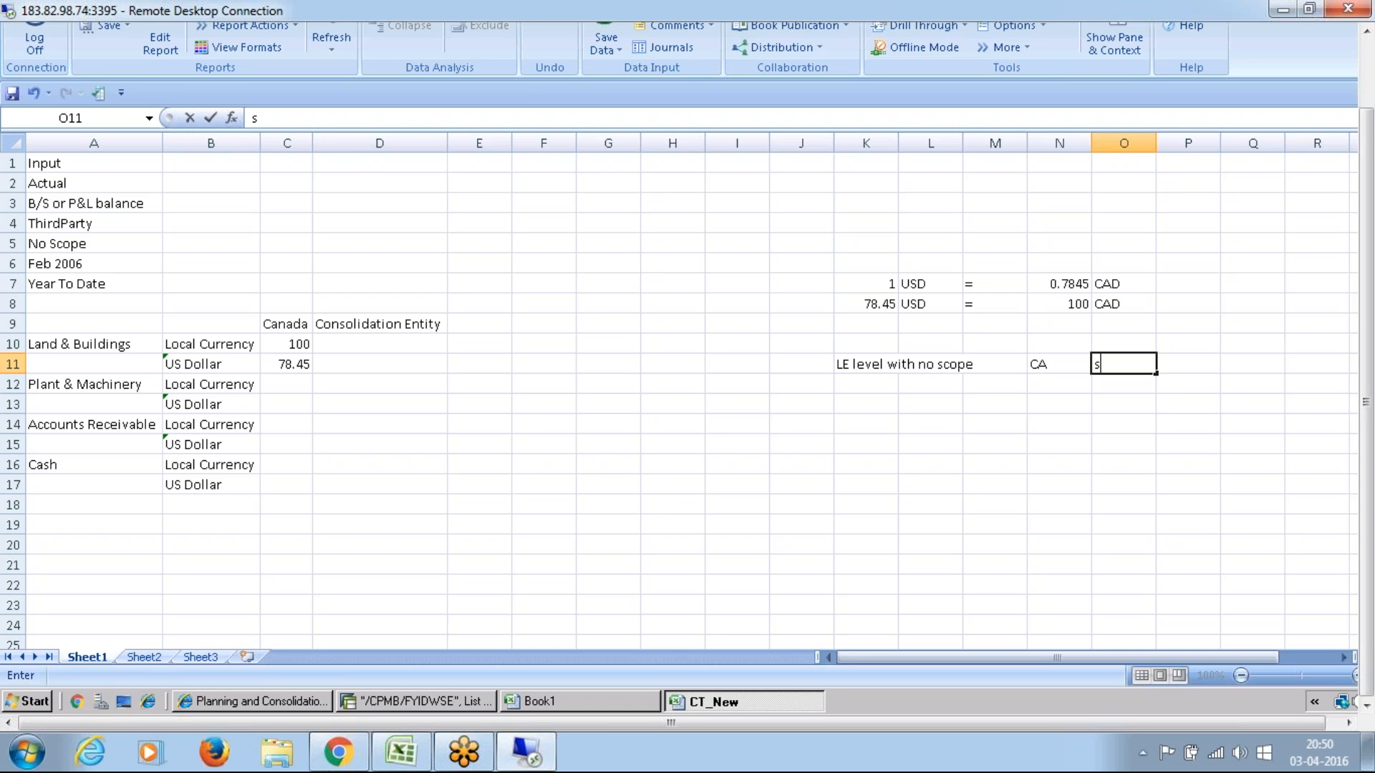
{"action": "key", "text": "BackSpace"}
{"action": "type", "text": "S_none"}
{"action": "key", "text": "Tab"}
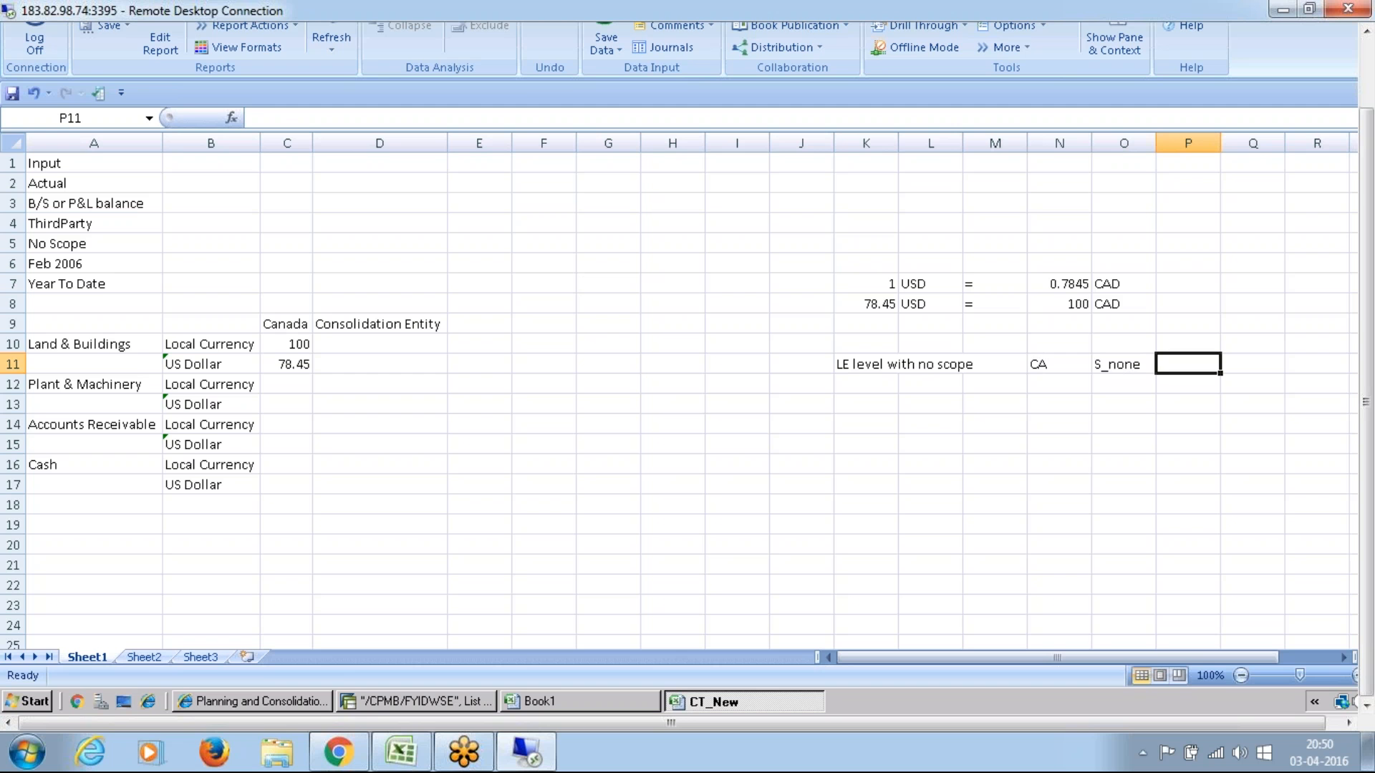
Step: Complete row 11 with the amount 100 in P11 and the currency CAD in Q11
{"action": "type", "text": "100"}
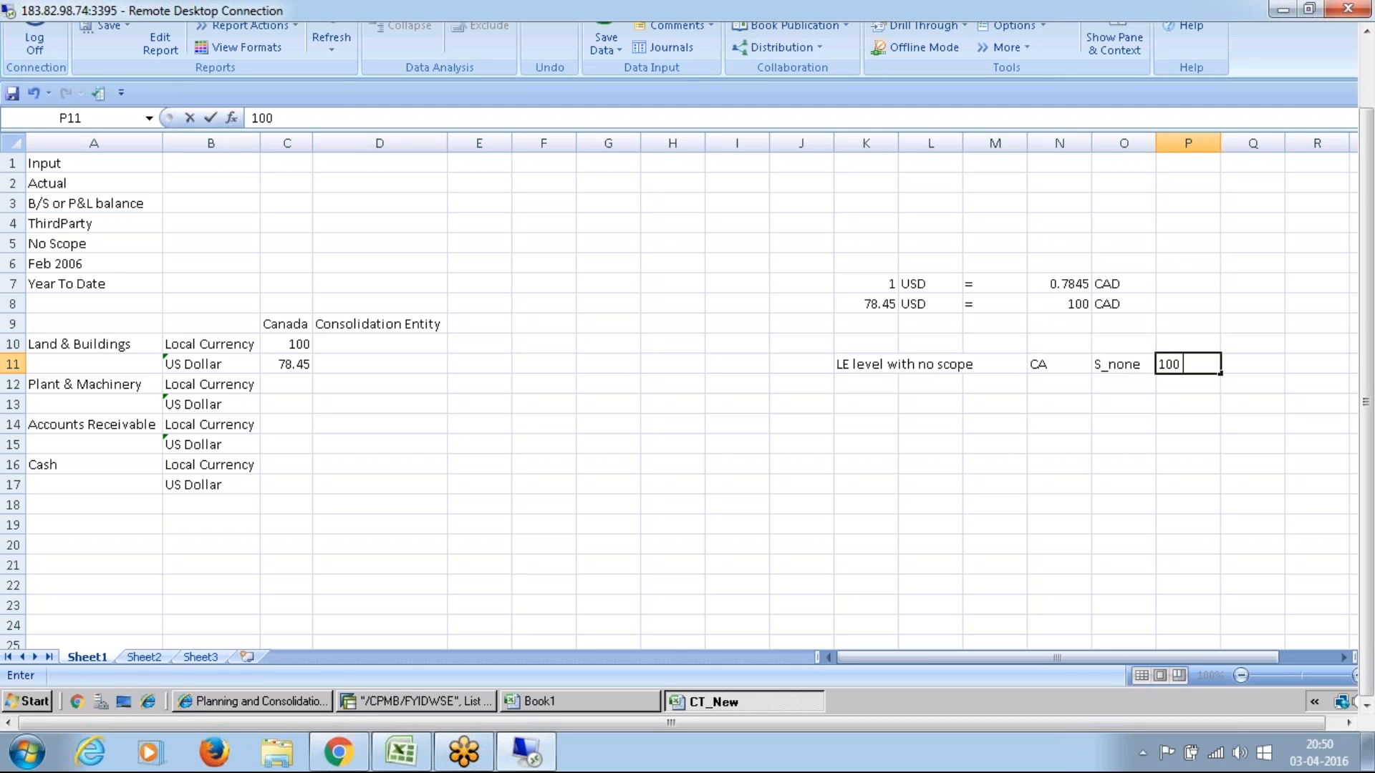
{"action": "key", "text": "Up"}
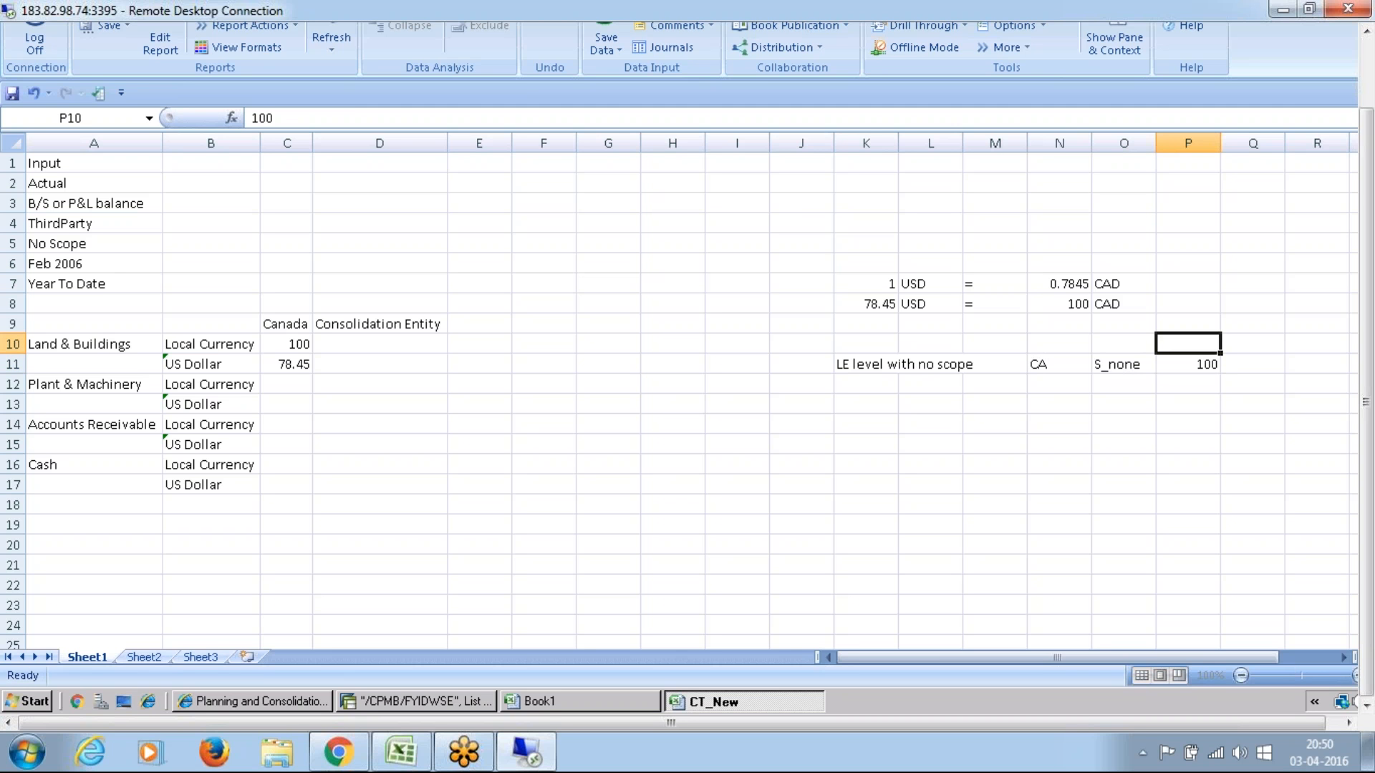
{"action": "key", "text": "Down"}
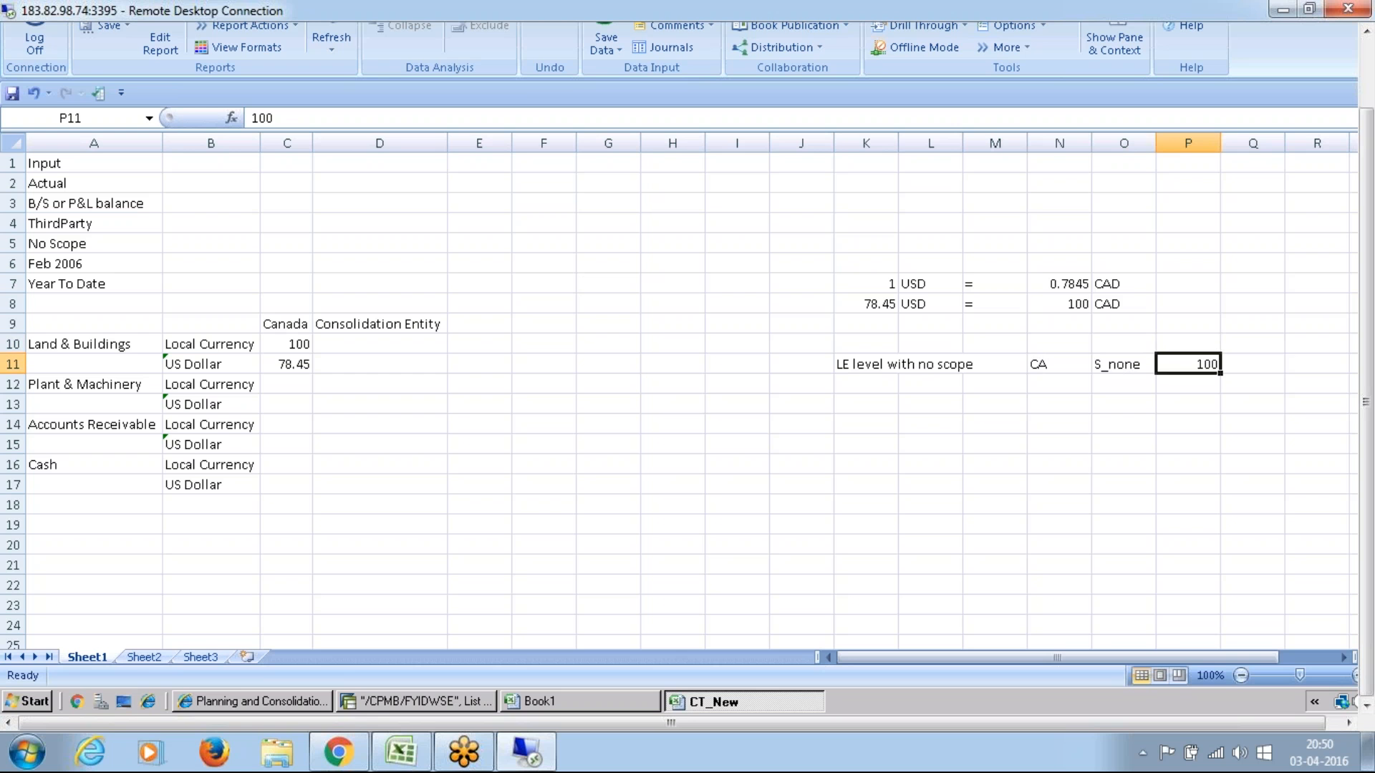
{"action": "key", "text": "Right"}
{"action": "type", "text": "CAD"}
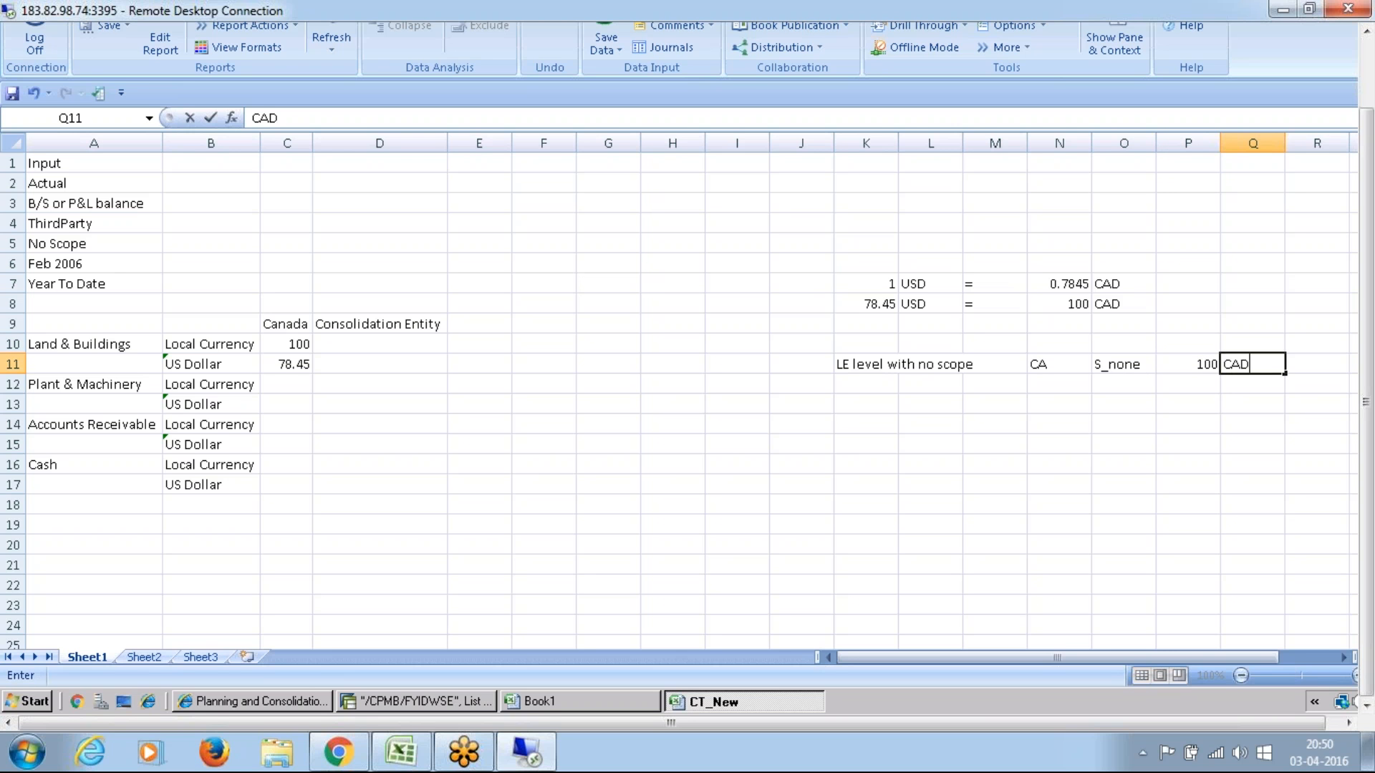
{"action": "key", "text": "Return"}
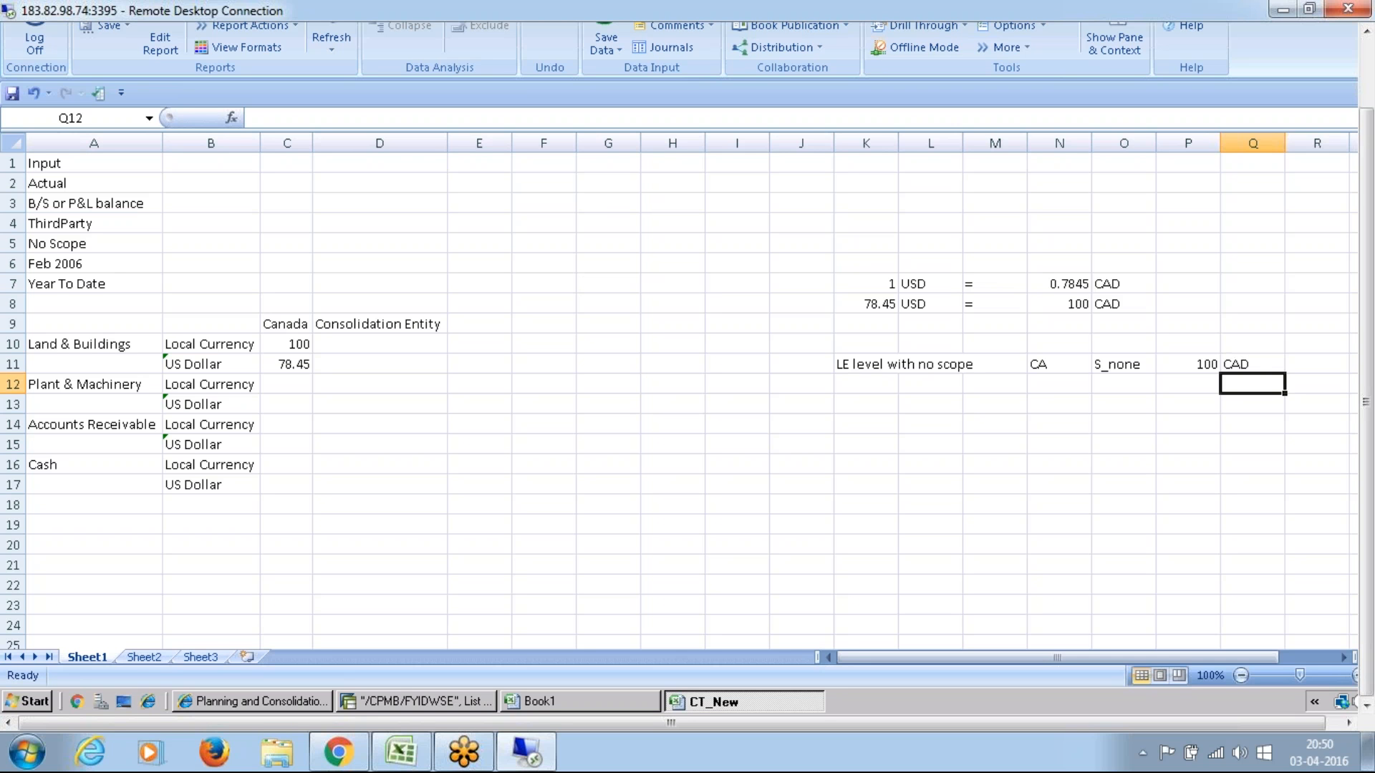
Step: Enter a second note "LE level with no scope" in cell K12
{"action": "key", "text": "Left"}
{"action": "key", "text": "Left"}
{"action": "key", "text": "Left"}
{"action": "key", "text": "Left"}
{"action": "key", "text": "Left"}
{"action": "key", "text": "Left"}
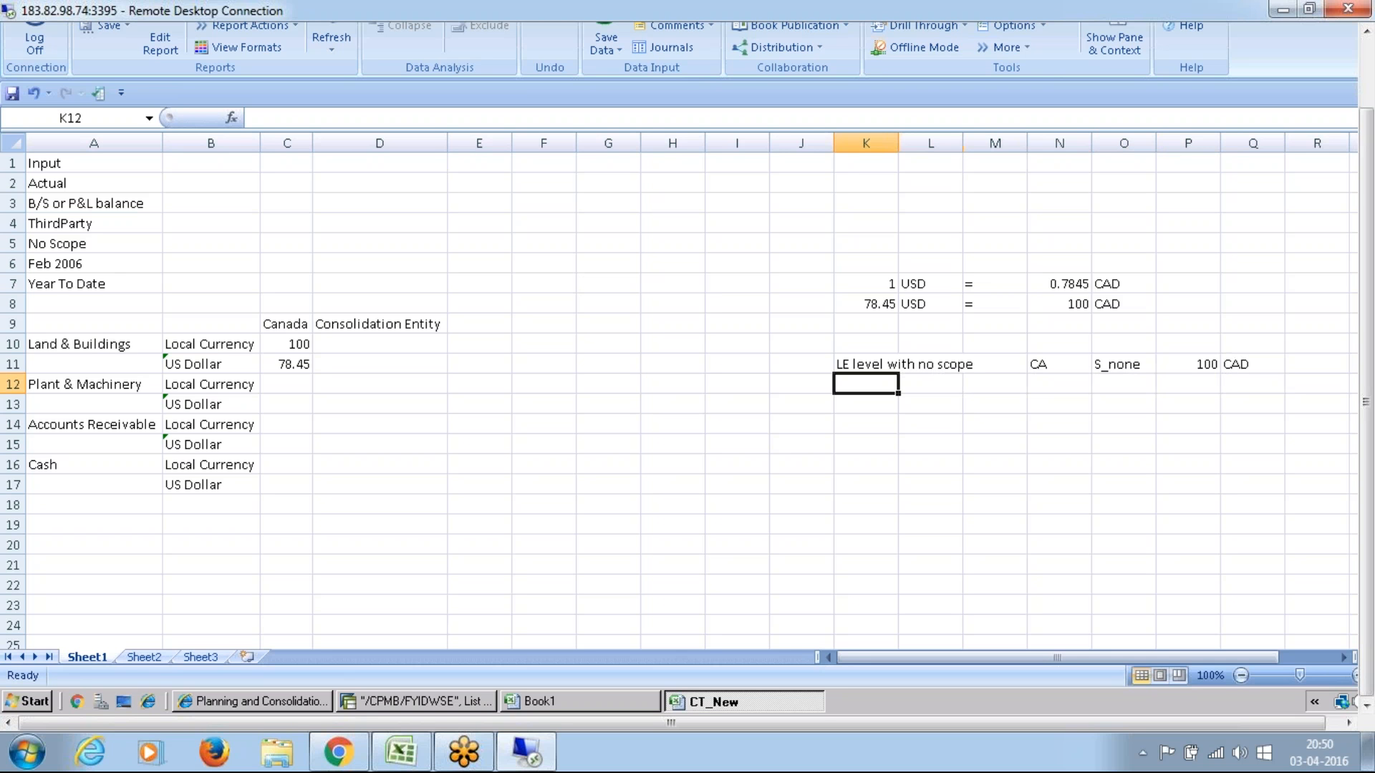
{"action": "type", "text": "LE "}
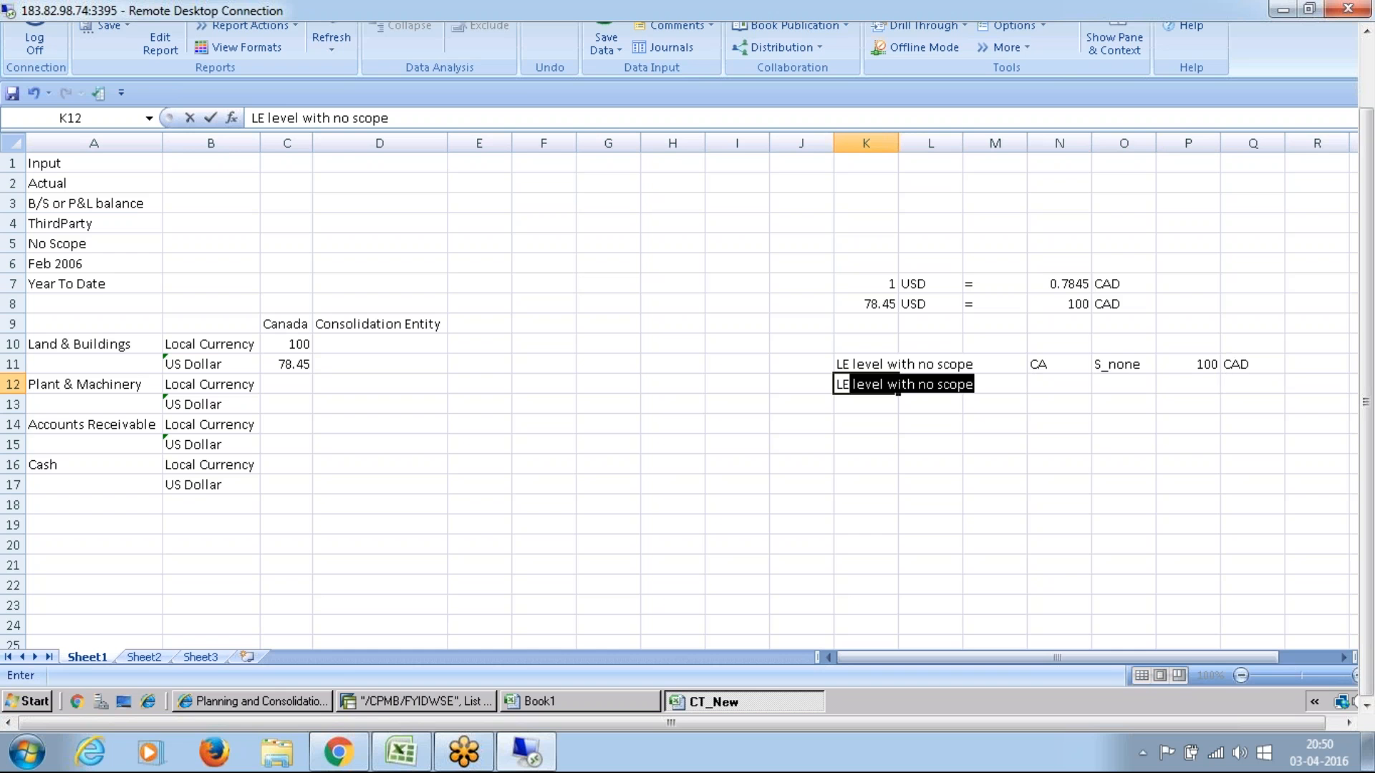
{"action": "type", "text": "level with"}
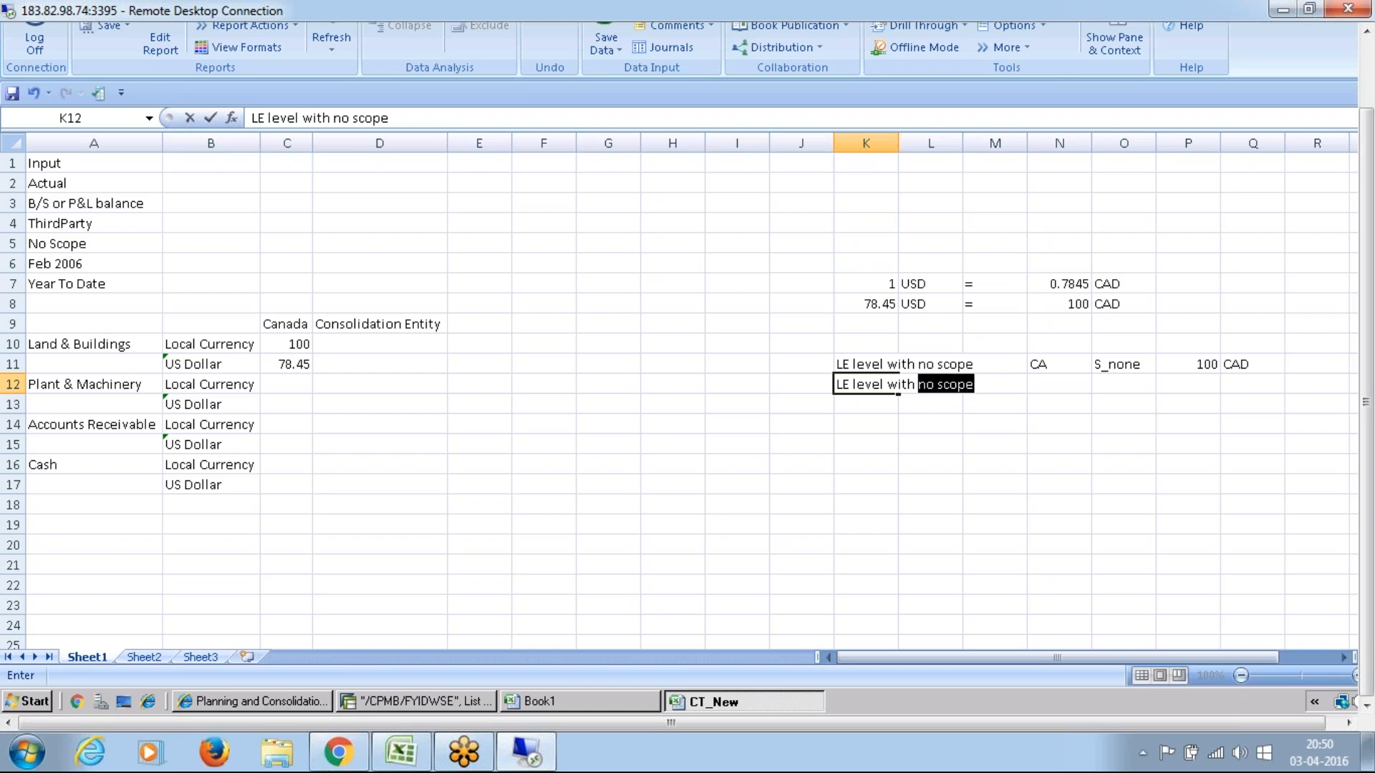
{"action": "type", "text": "no sc"}
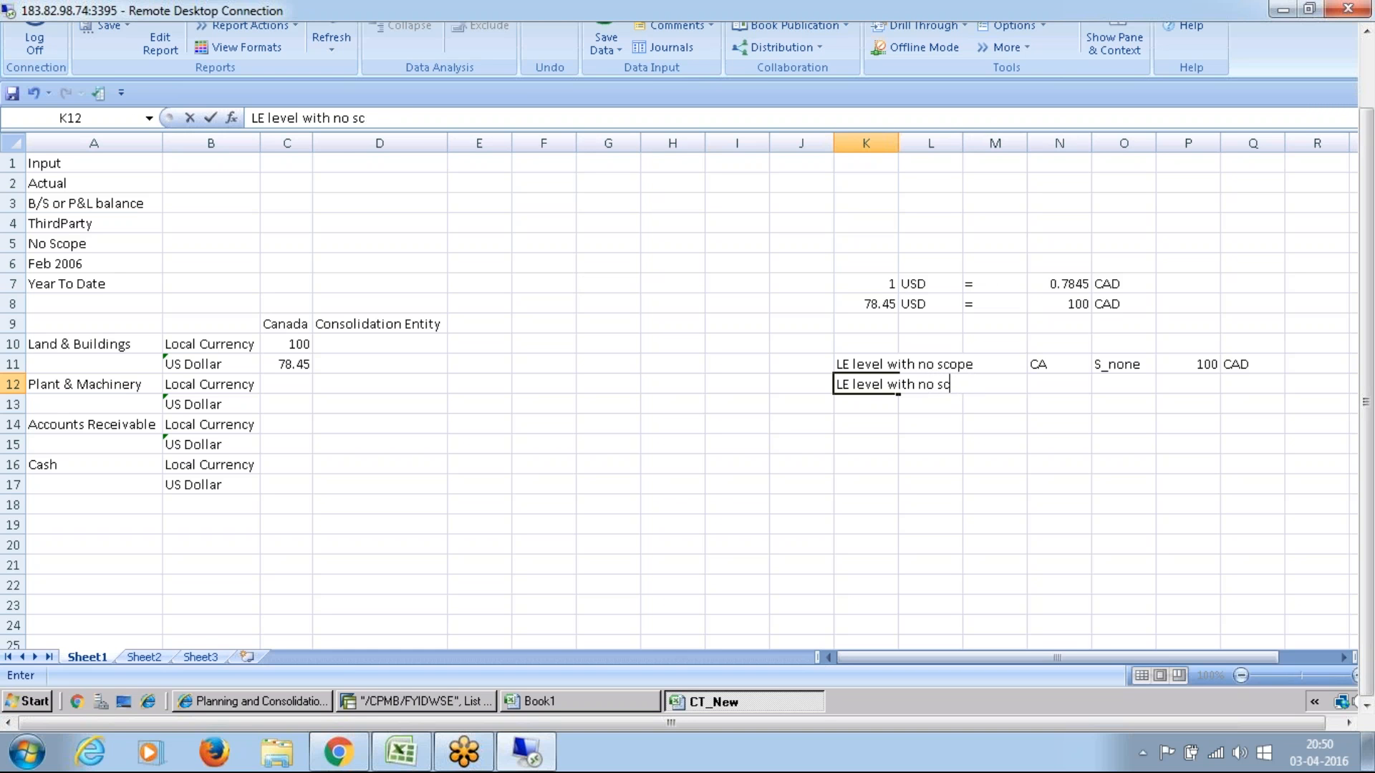
{"action": "type", "text": "ope"}
{"action": "left_click", "coordinate": [960, 385]}
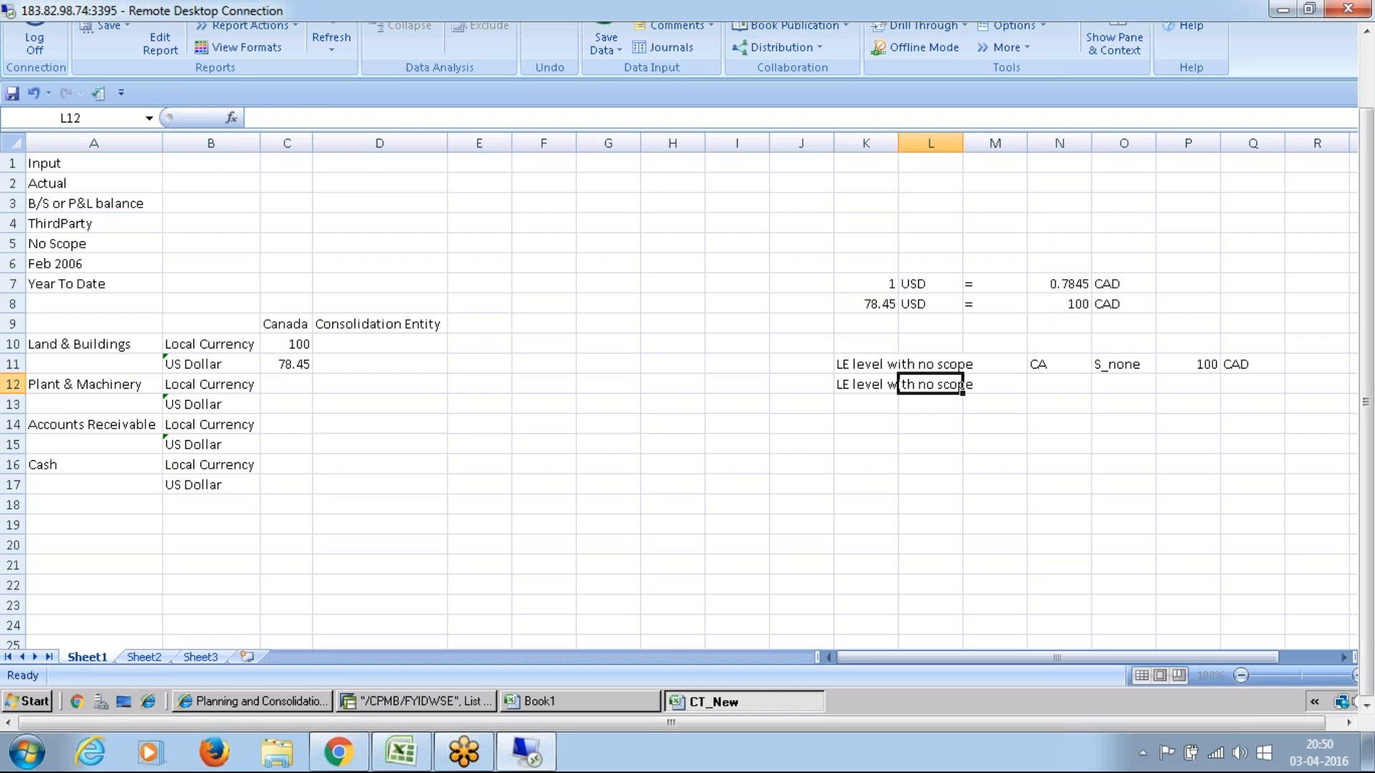
Step: Extend the note in K12 to read "LE level with no scope converted data"
{"action": "key", "text": "Left"}
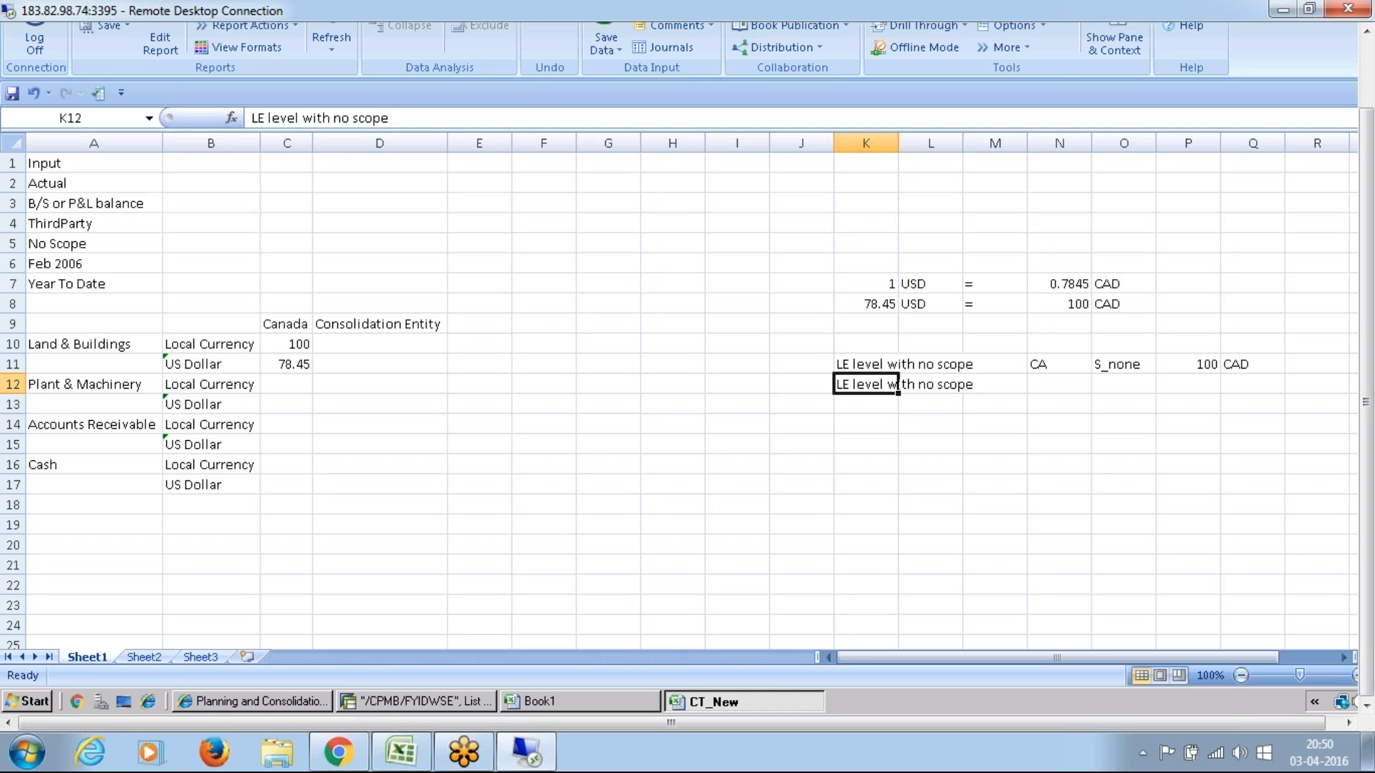
{"action": "left_click", "coordinate": [483, 123]}
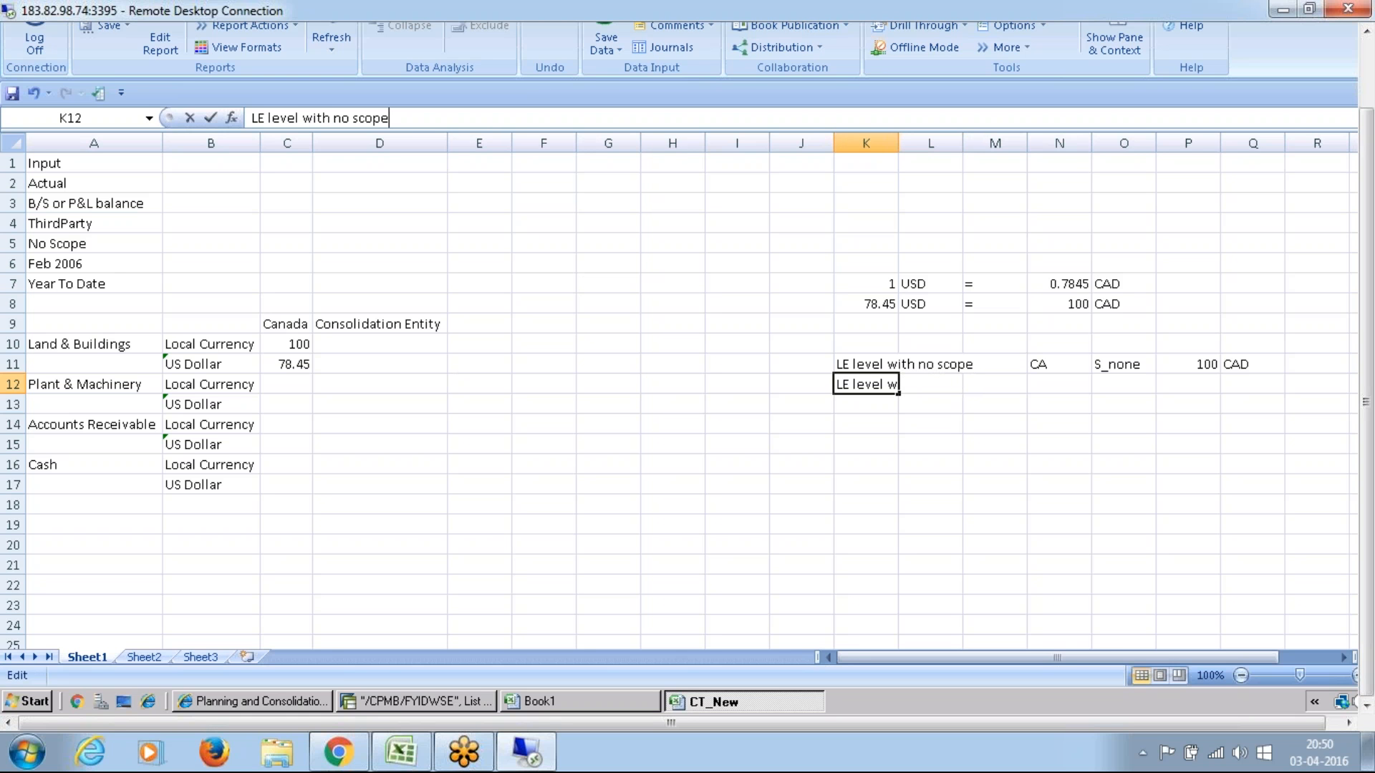
{"action": "type", "text": "co"}
{"action": "type", "text": "nve"}
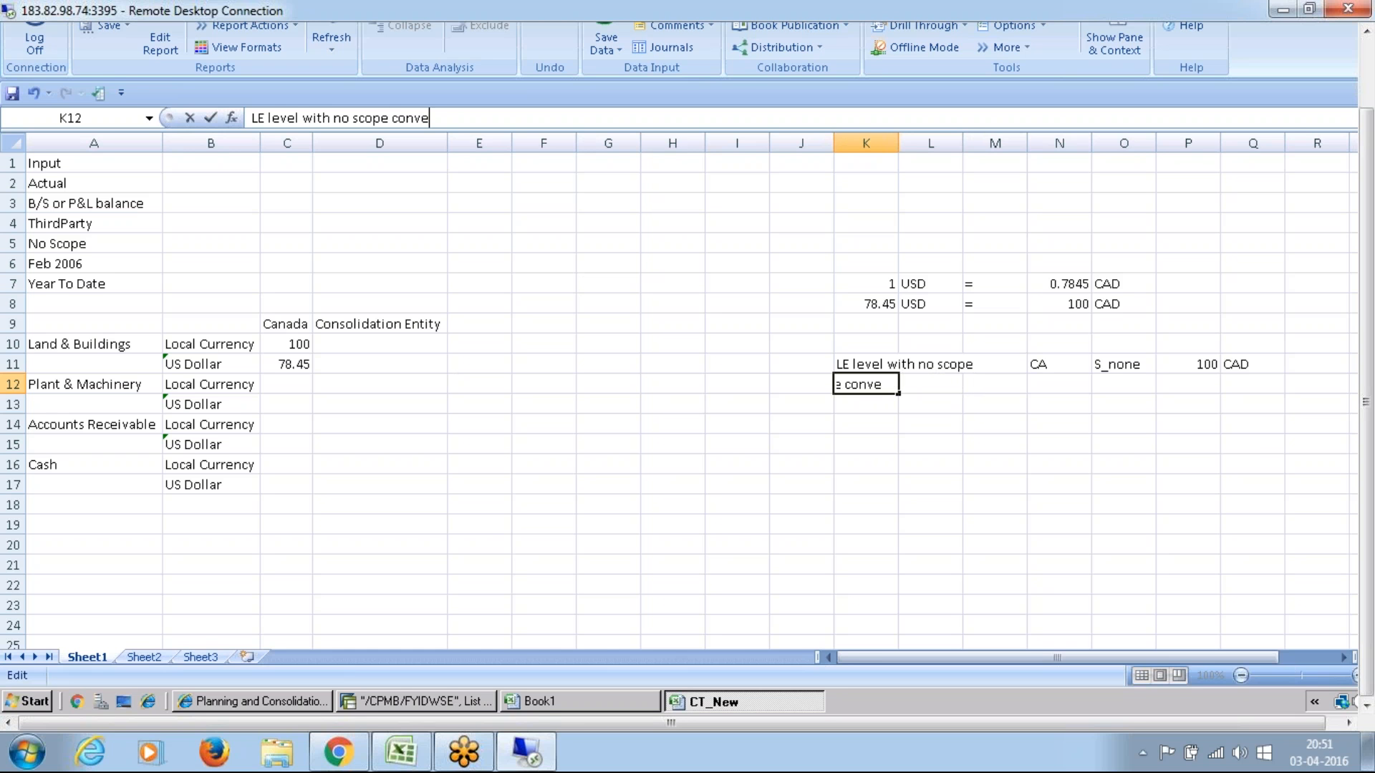
{"action": "type", "text": "rted data"}
{"action": "left_click", "coordinate": [848, 502]}
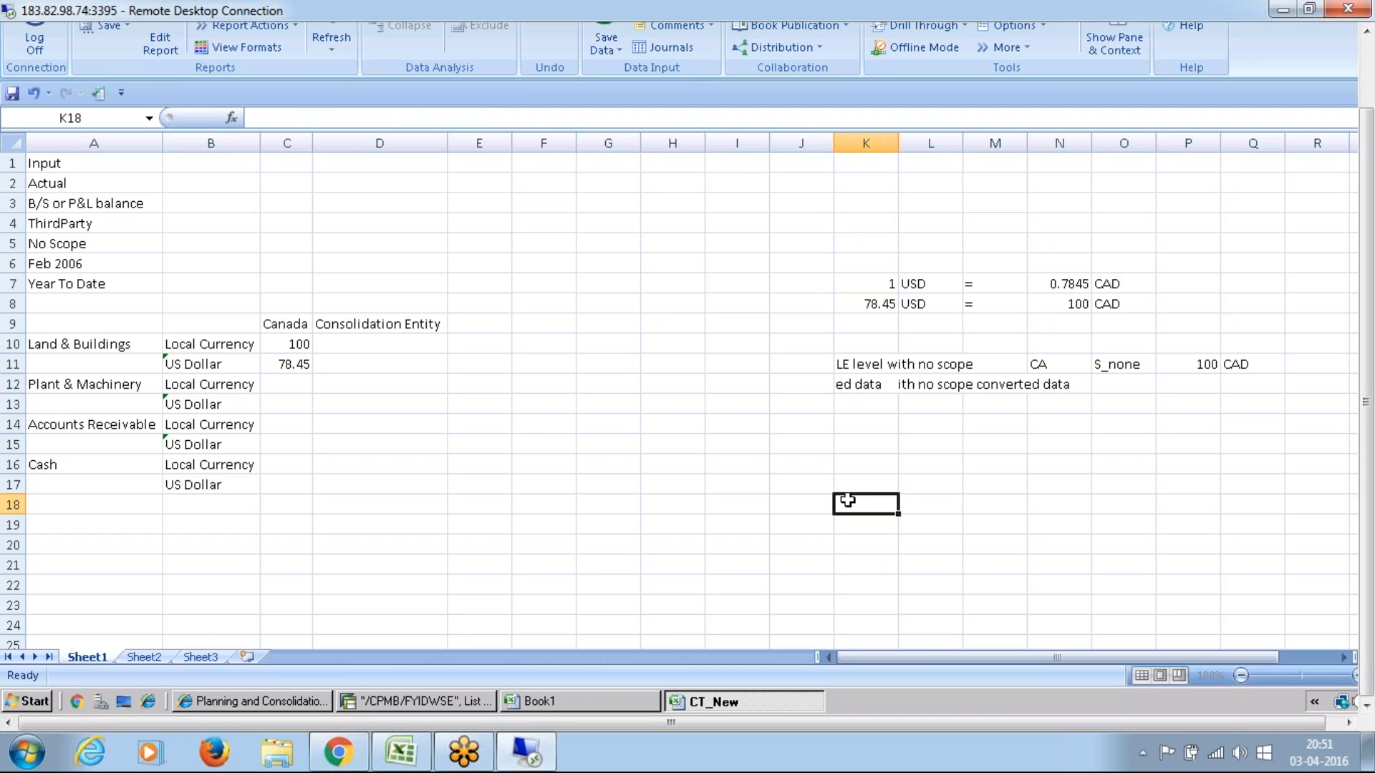
Step: Extend the note in K11 to read "LE level with no scope CAD"
{"action": "left_click", "coordinate": [850, 363]}
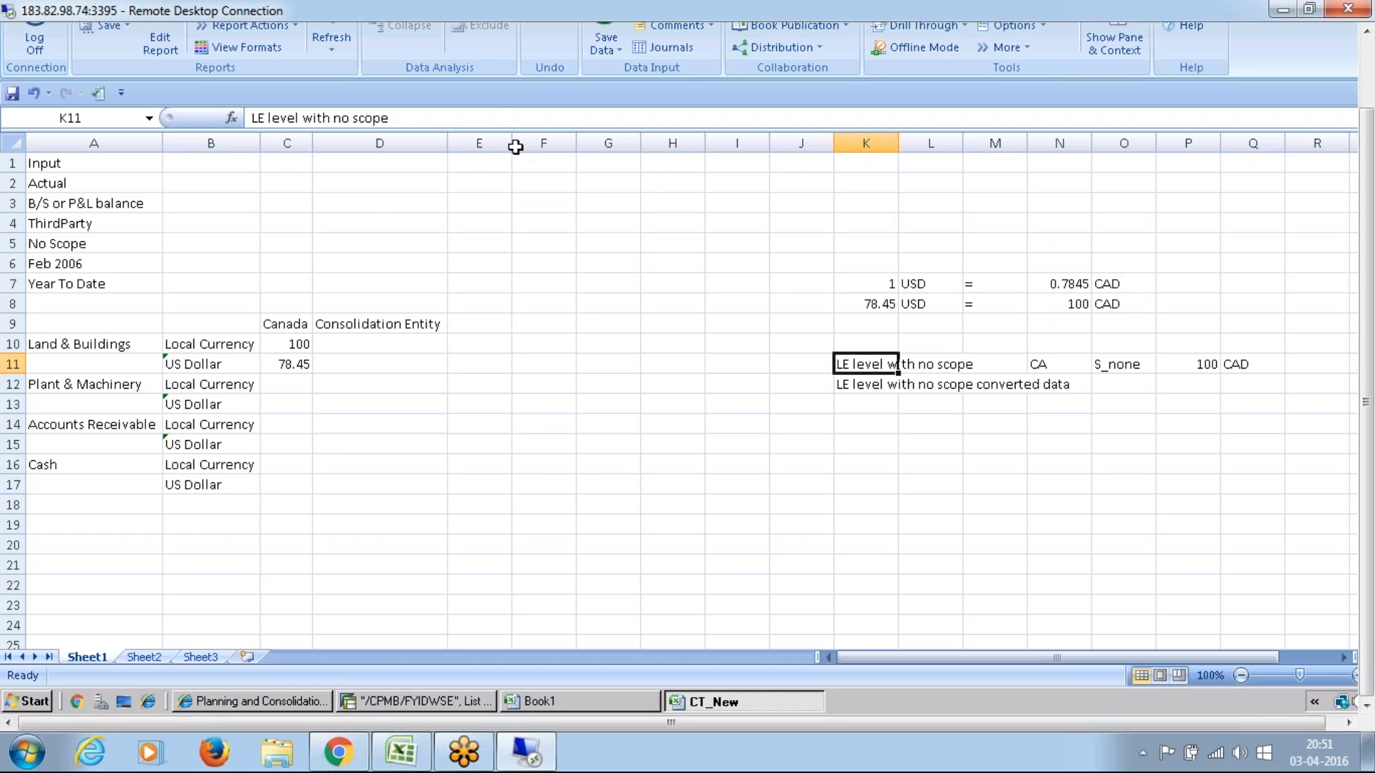
{"action": "key", "text": "F2"}
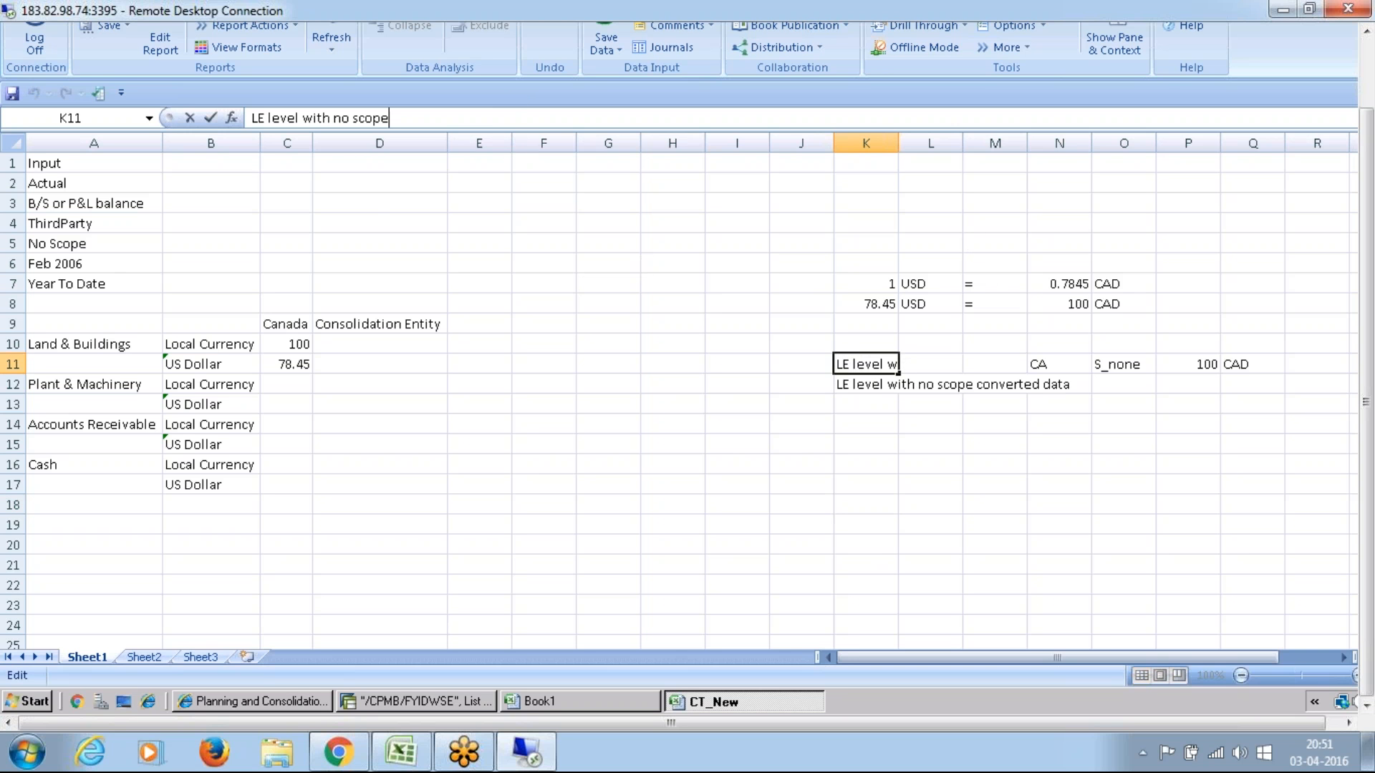
{"action": "type", "text": "CAD"}
{"action": "key", "text": "Return"}
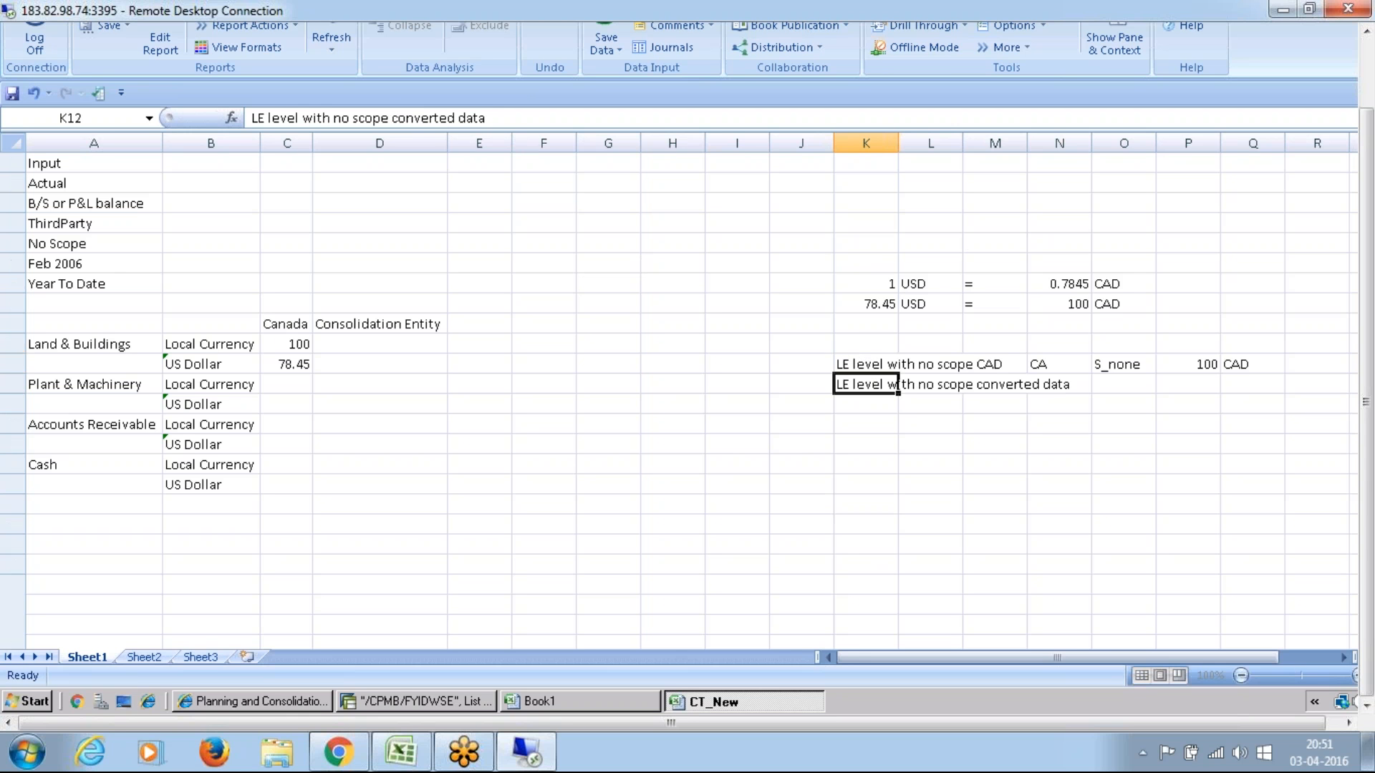
Step: Extend the note in K12 to read "LE level with no scope converted data in USD"
{"action": "key", "text": "Up"}
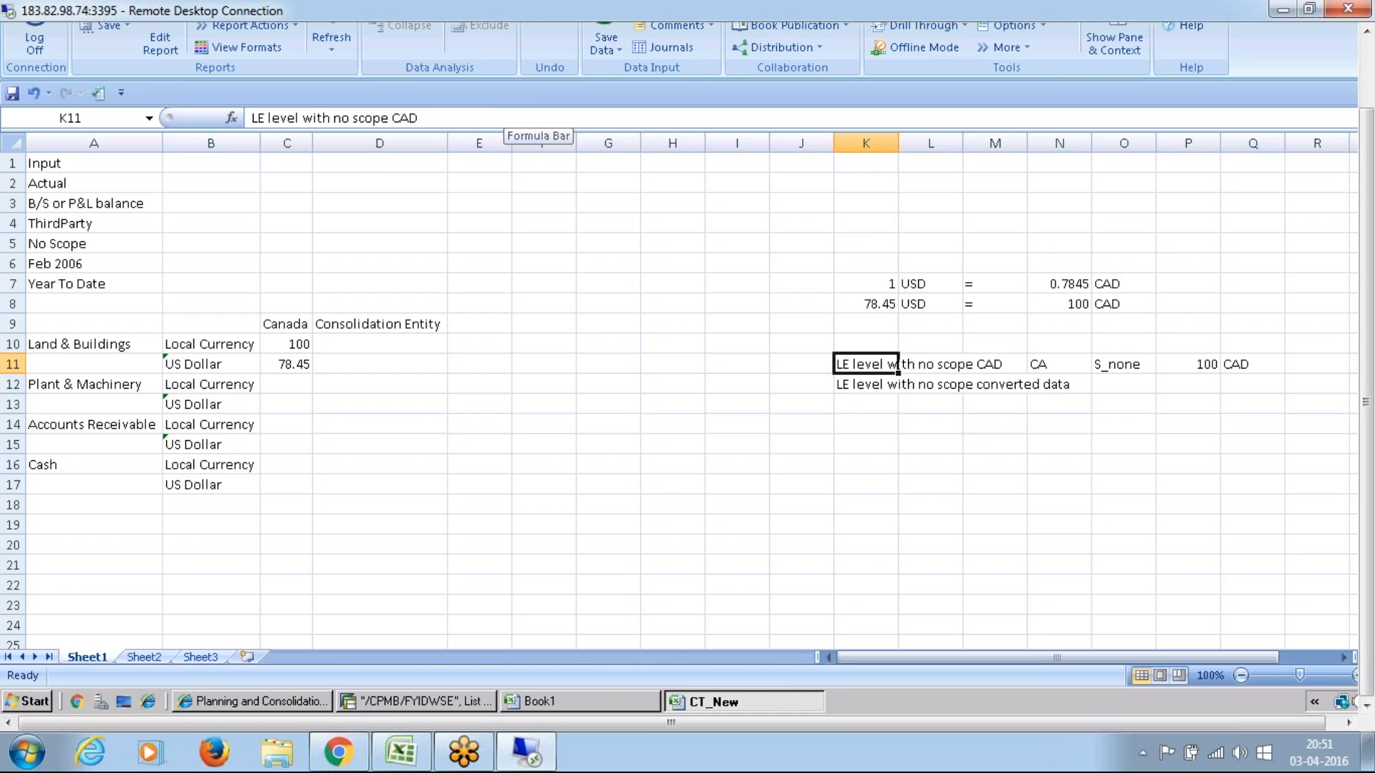
{"action": "key", "text": "Down"}
{"action": "left_click", "coordinate": [517, 119]}
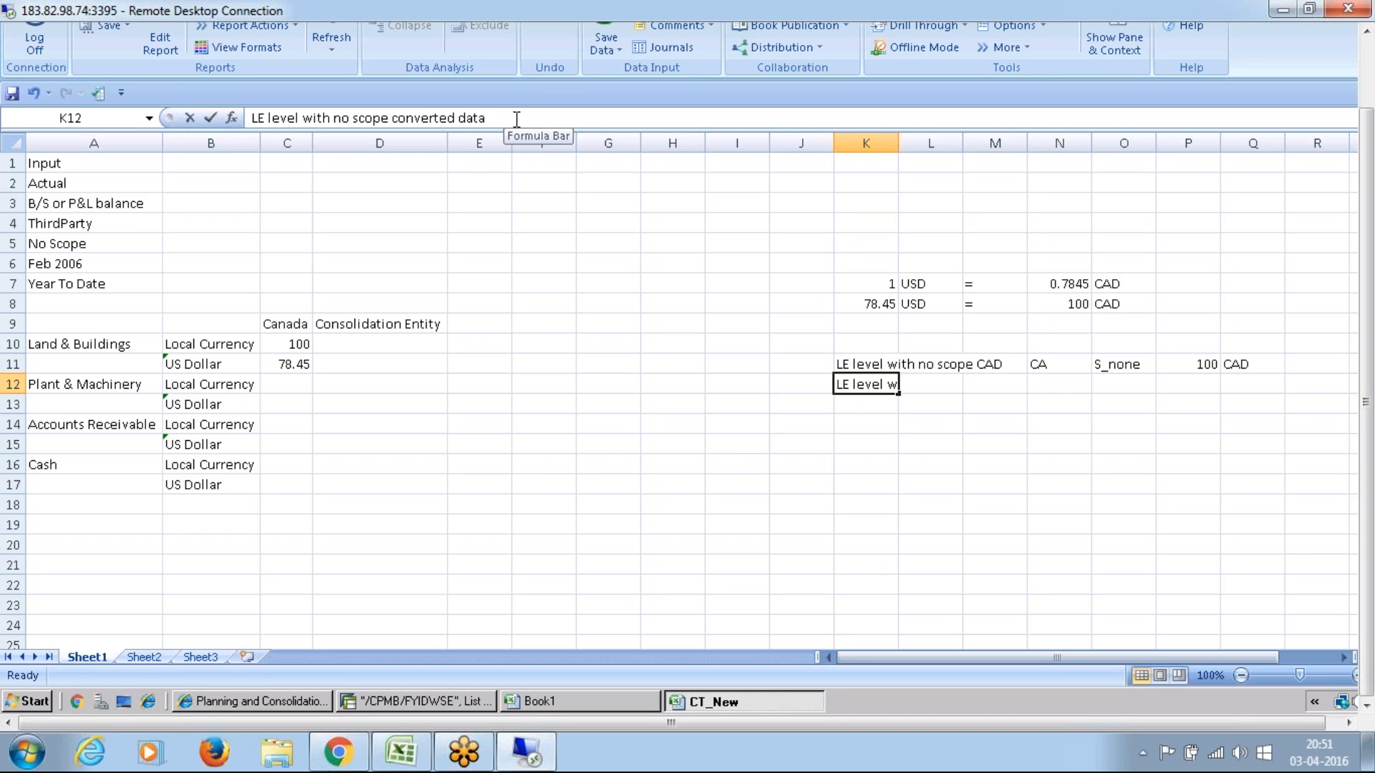
{"action": "type", "text": "in USD"}
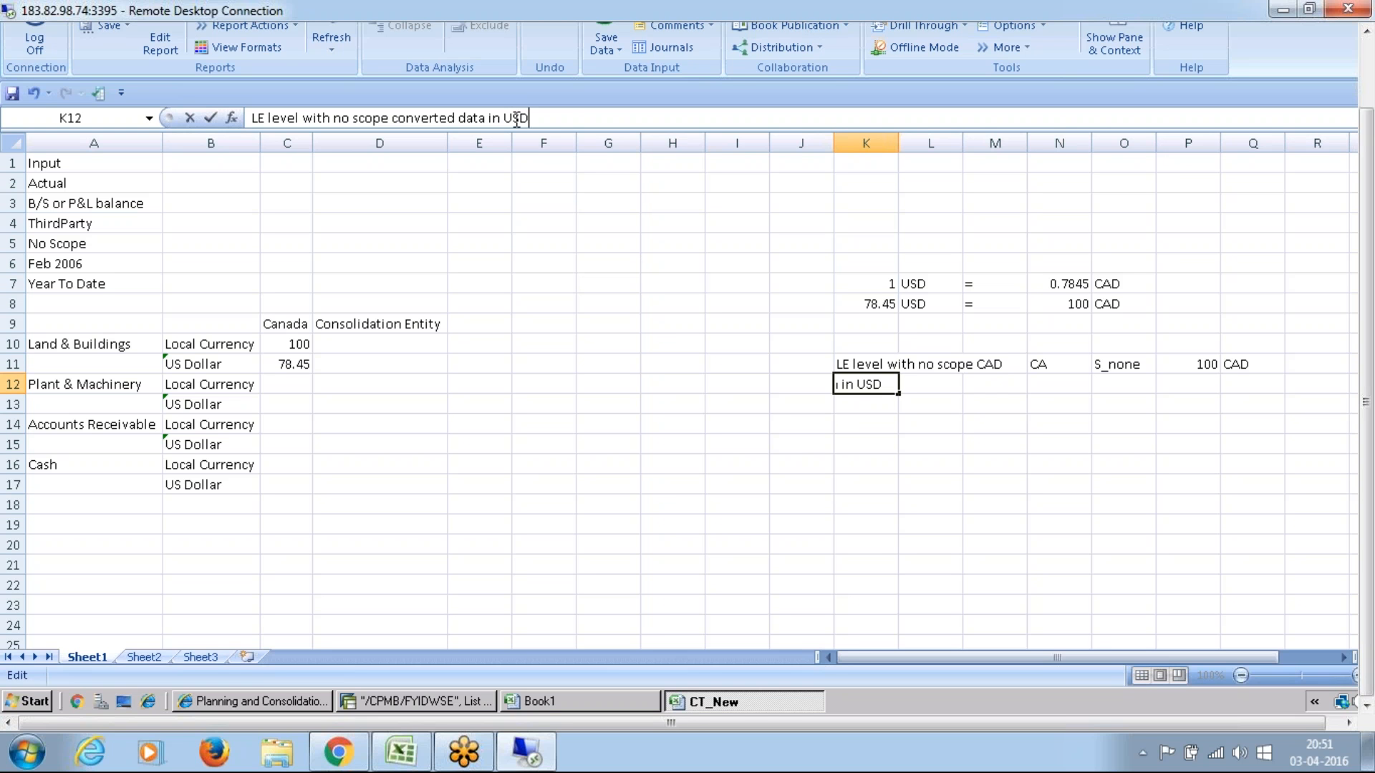
{"action": "left_click", "coordinate": [877, 421]}
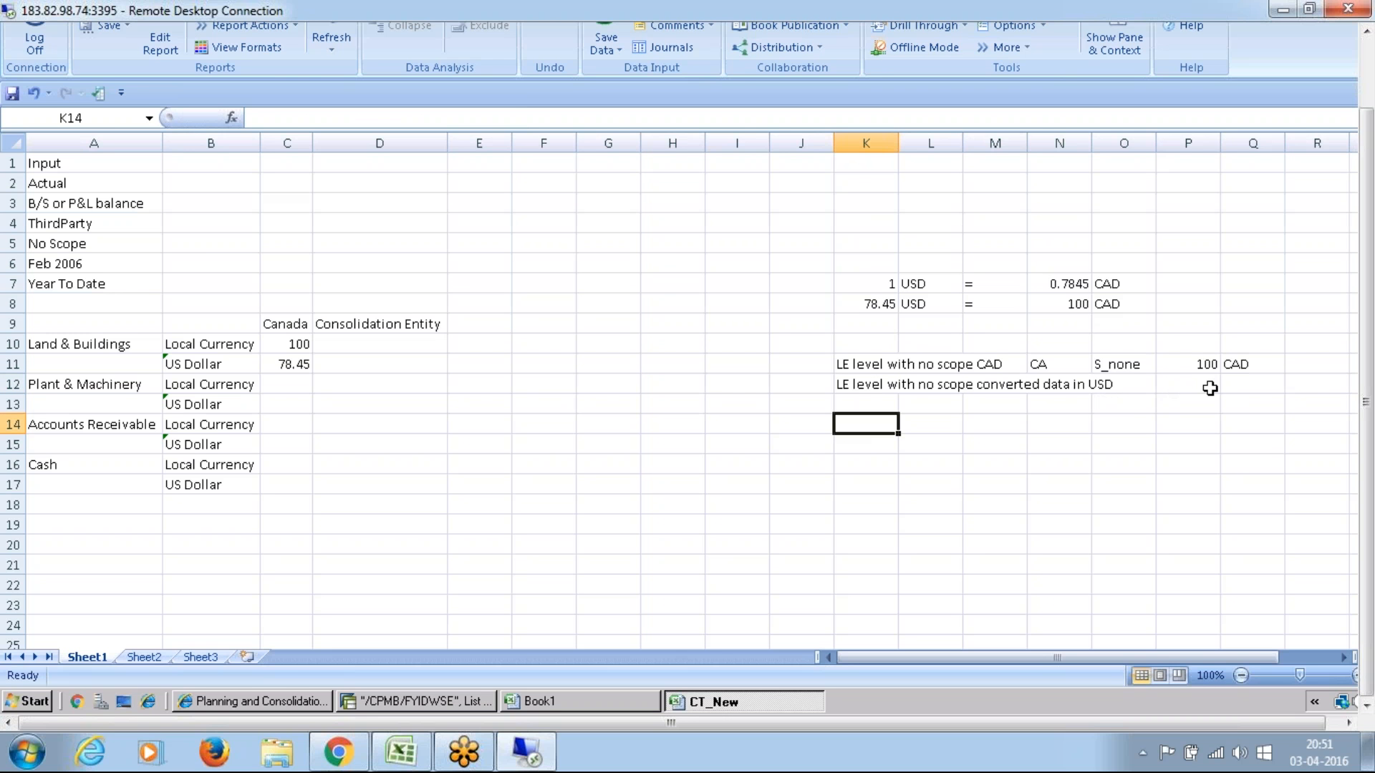
Step: Complete row 12 with the amount 78.45 in P12 and the currency USD in Q12
{"action": "left_click", "coordinate": [1209, 388]}
{"action": "type", "text": "78"}
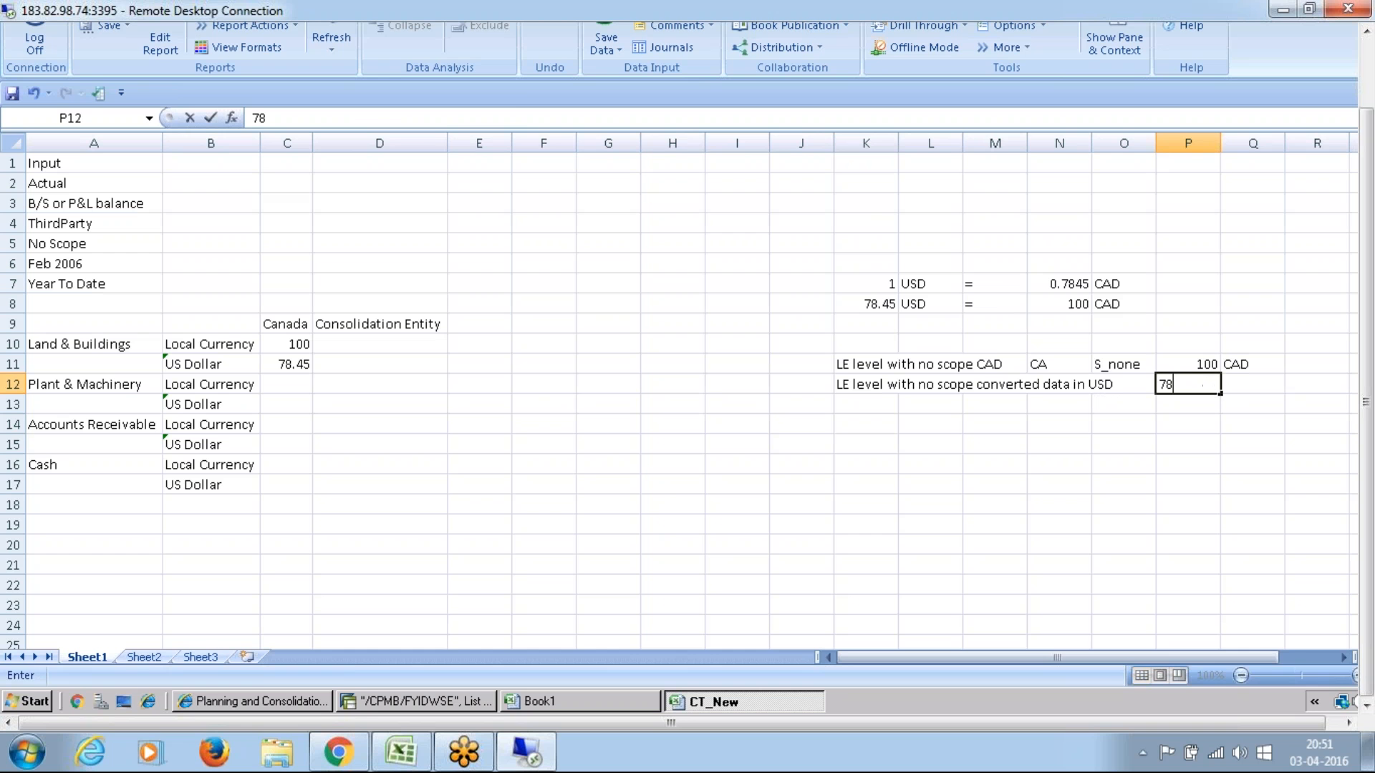
{"action": "key", "text": "BackSpace"}
{"action": "type", "text": ".45"}
{"action": "key", "text": "BackSpace"}
{"action": "key", "text": "BackSpace"}
{"action": "key", "text": "BackSpace"}
{"action": "type", "text": "8.45"}
{"action": "key", "text": "Tab"}
{"action": "type", "text": "U"}
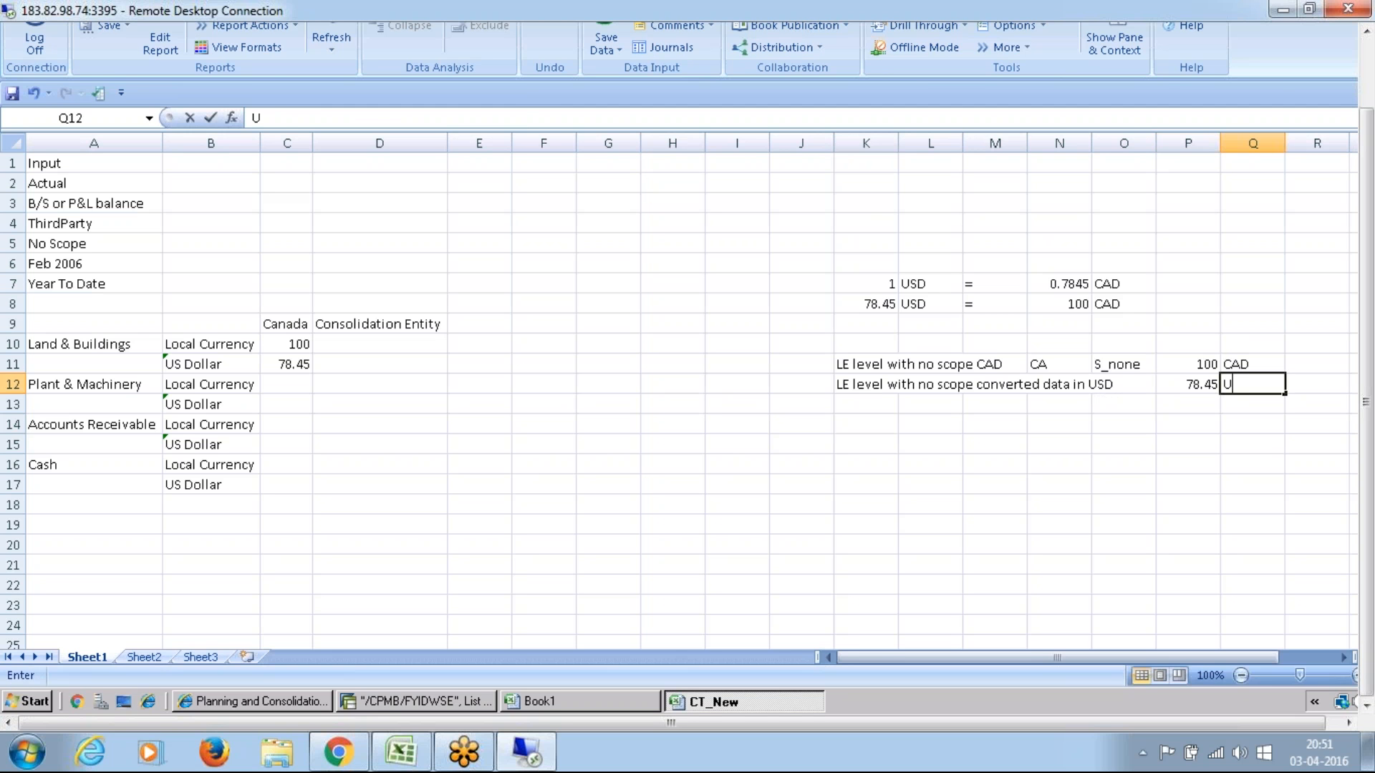
{"action": "type", "text": "SD"}
{"action": "key", "text": "Return"}
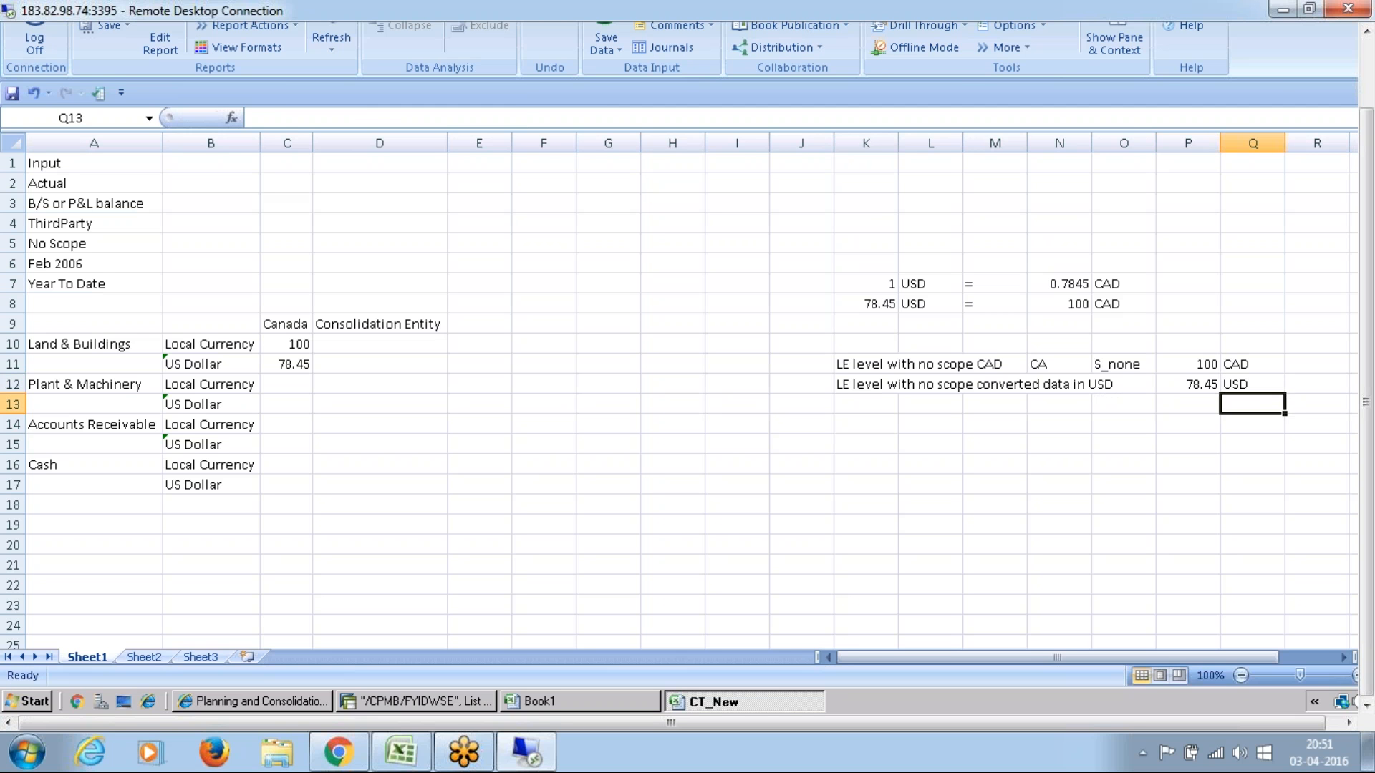
Step: Enter the note "LE Level with Scope converted data in USD" in cell K13
{"action": "left_click", "coordinate": [855, 406]}
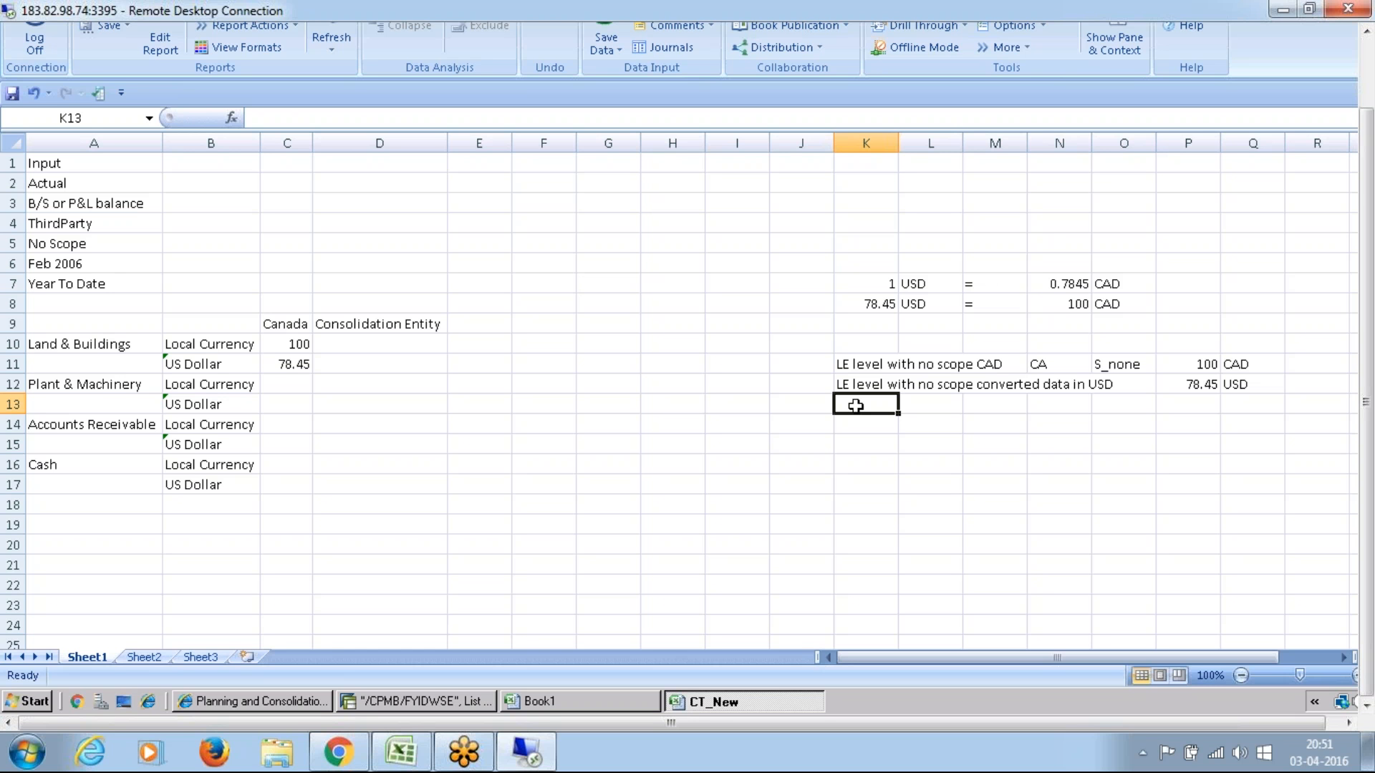
{"action": "type", "text": "L"}
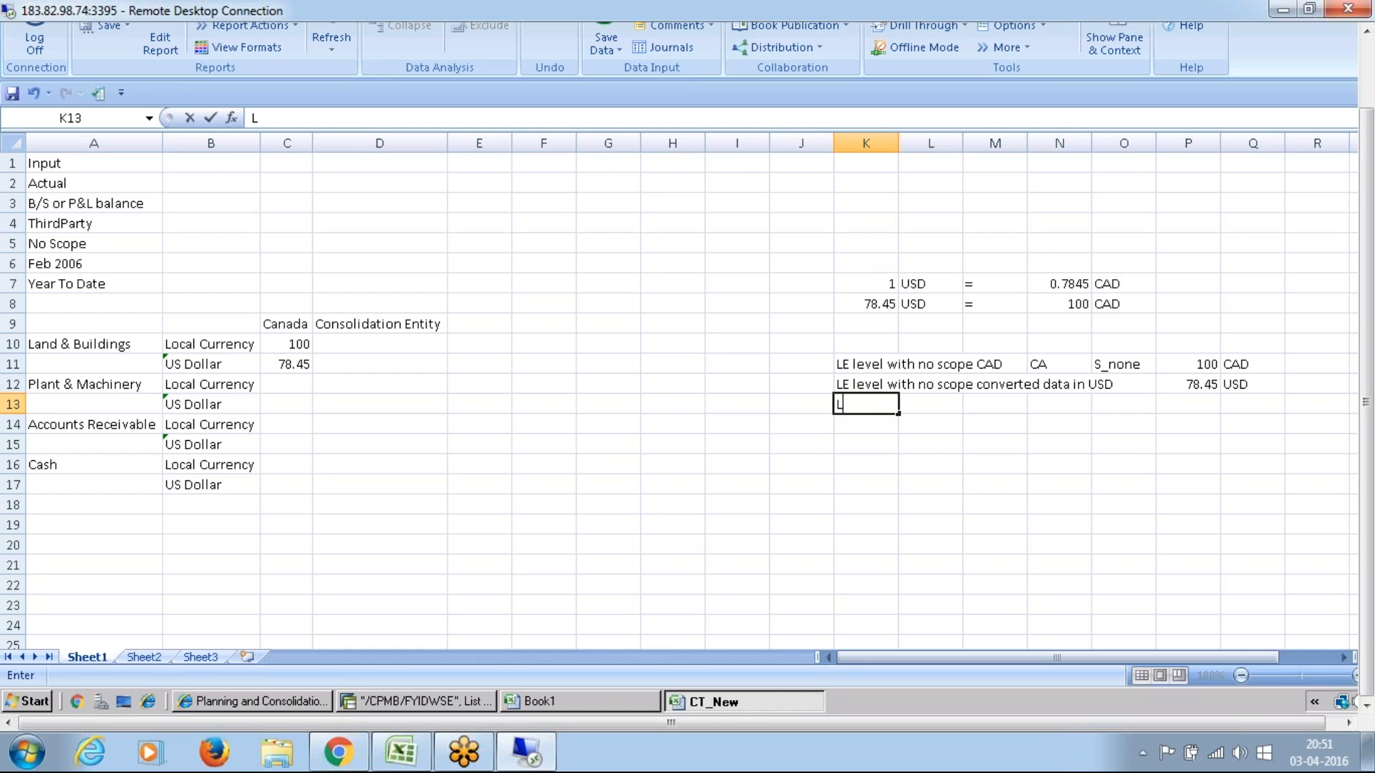
{"action": "type", "text": "E Level with G"}
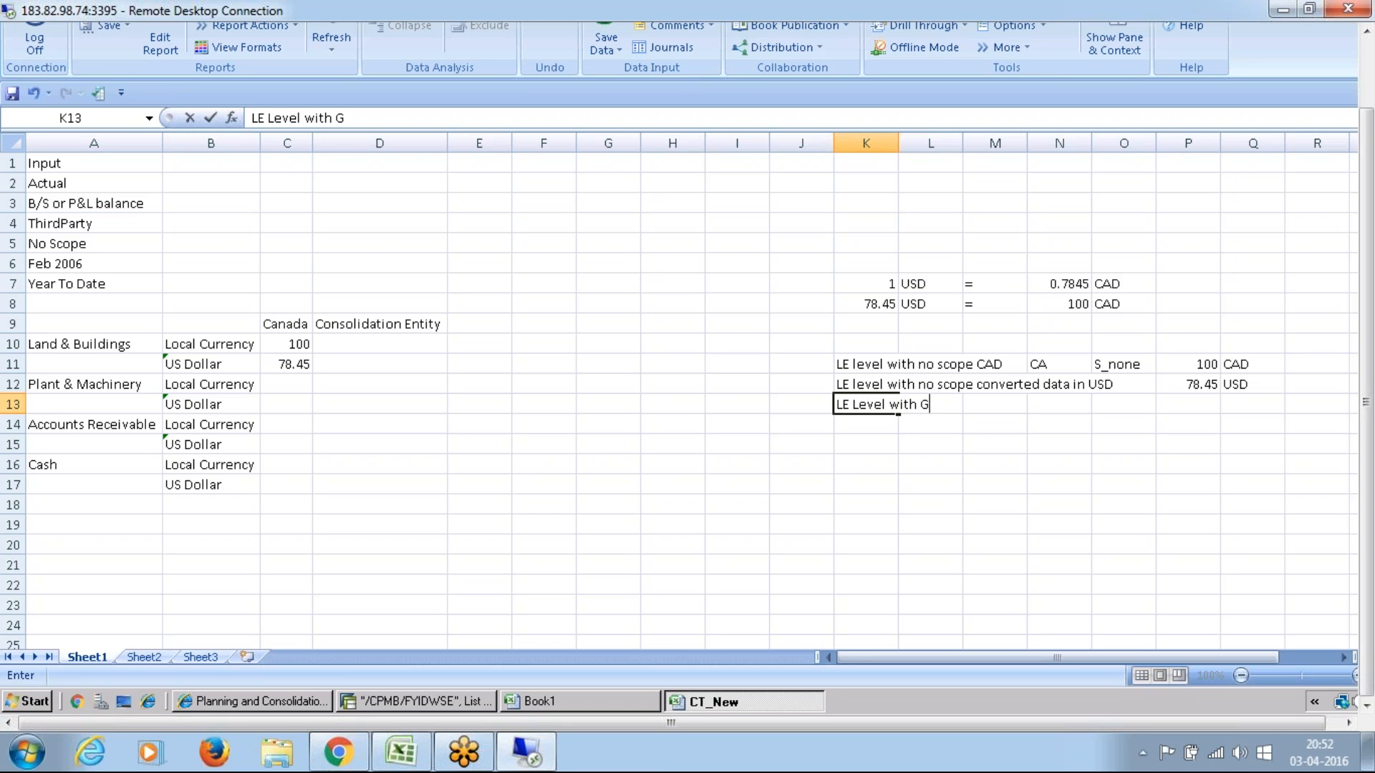
{"action": "key", "text": "BackSpace"}
{"action": "type", "text": "Scope con"}
{"action": "key", "text": "BackSpace"}
{"action": "type", "text": "nvert"}
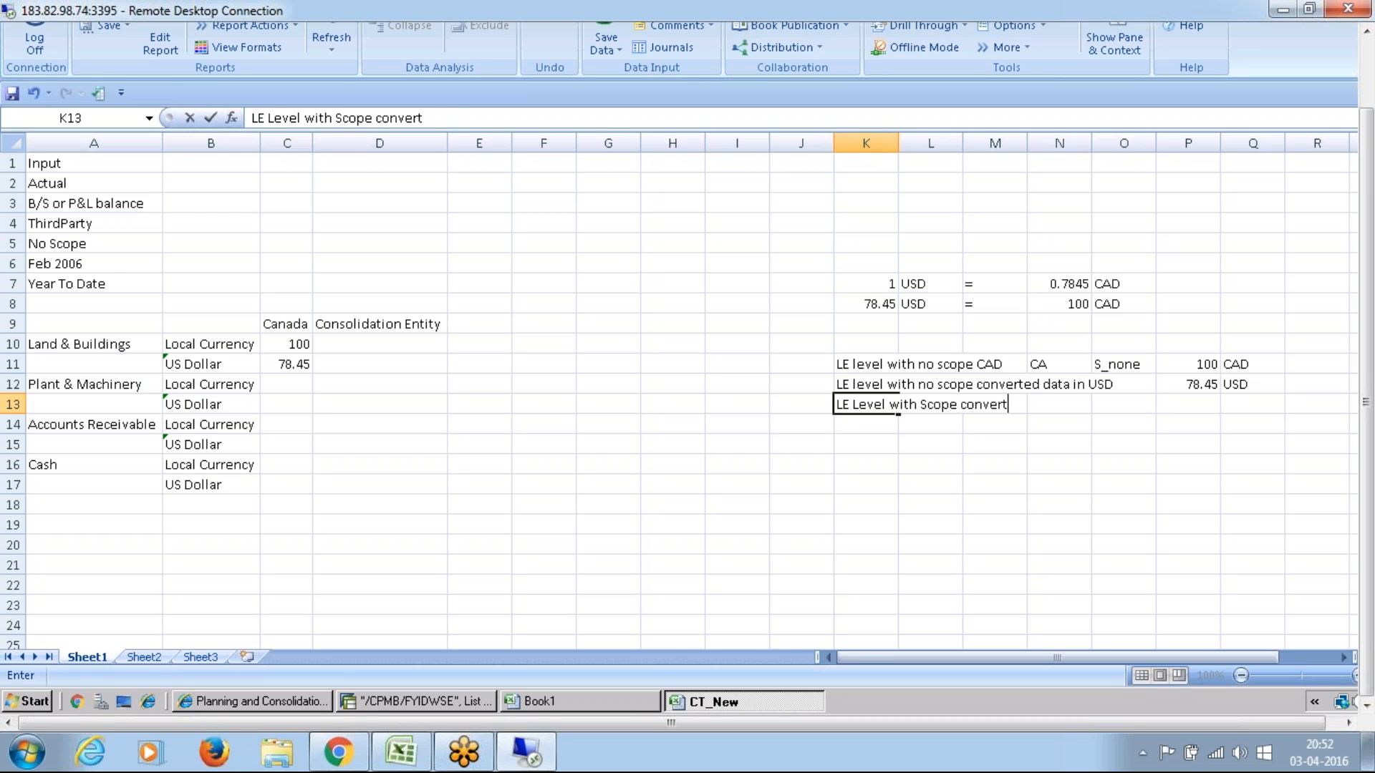
{"action": "type", "text": "ed data in "}
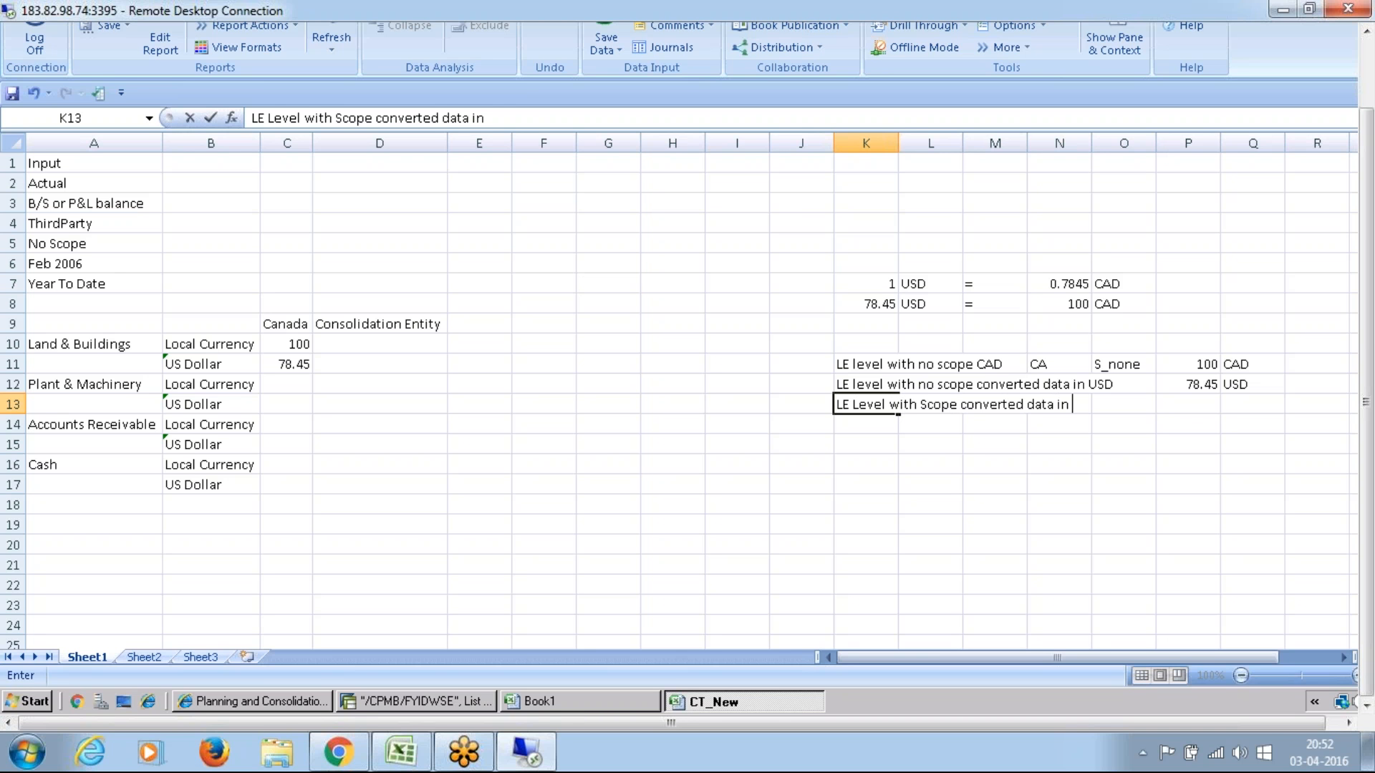
{"action": "type", "text": "USD"}
{"action": "key", "text": "Return"}
Step: Complete row 13 with the scope S_world in O13 and the amount "78.45 Usd" in P13
{"action": "key", "text": "Up"}
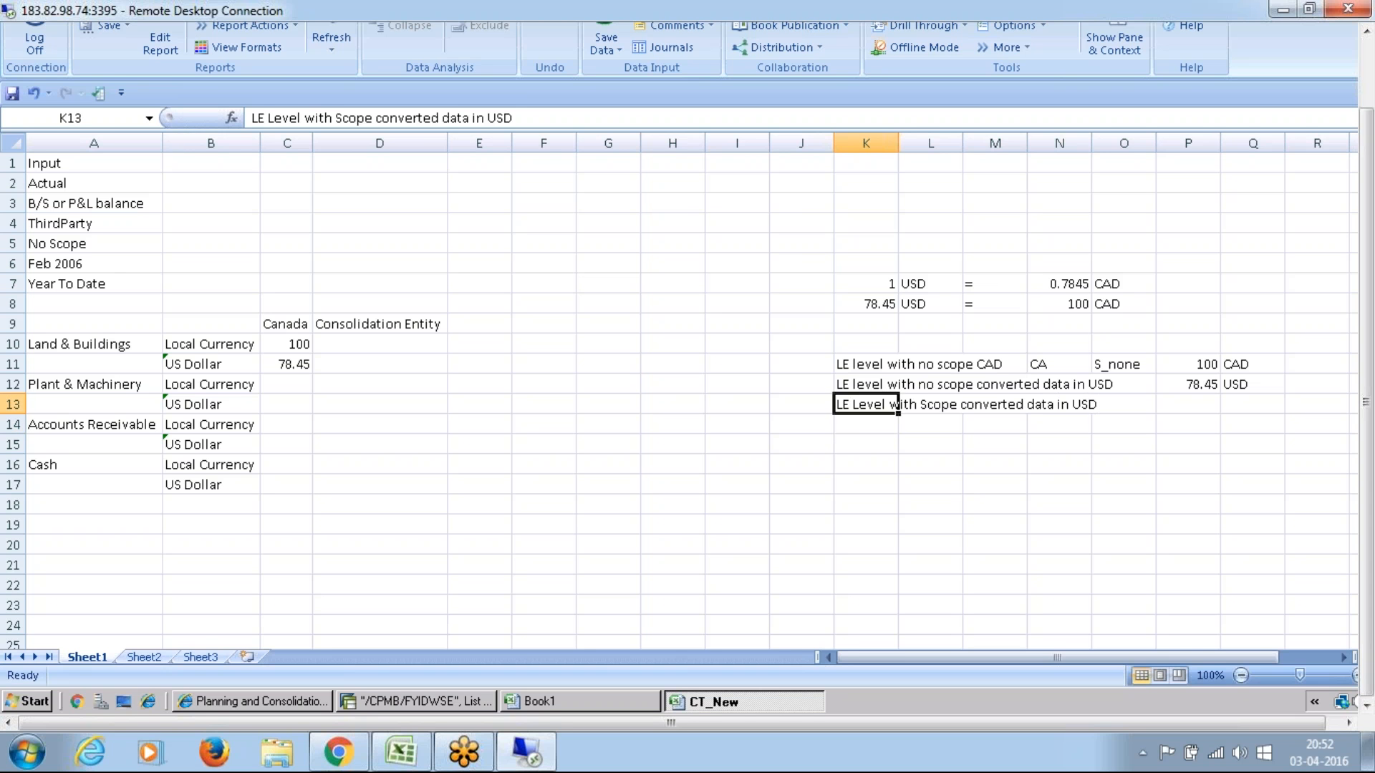
{"action": "key", "text": "Right"}
{"action": "key", "text": "Right"}
{"action": "key", "text": "Right"}
{"action": "key", "text": "Right"}
{"action": "key", "text": "Right"}
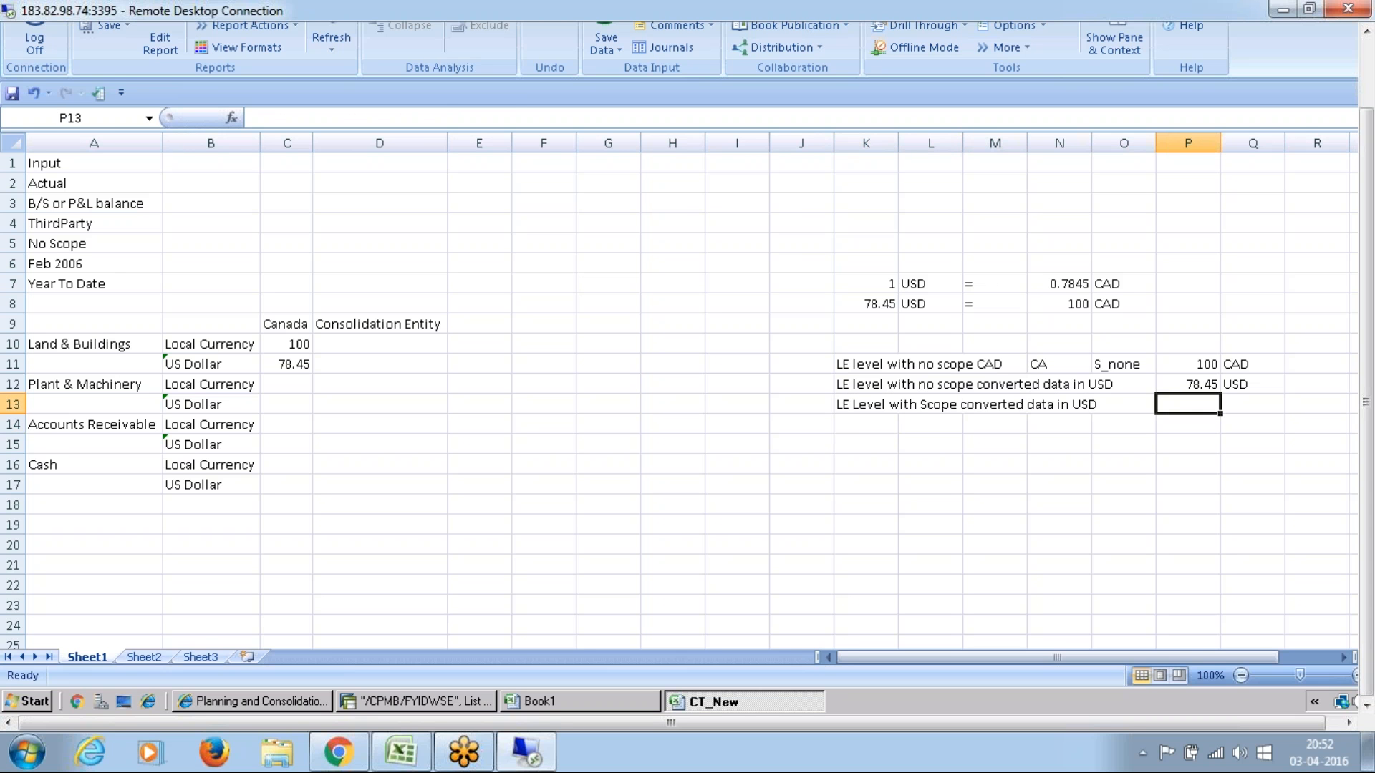
{"action": "key", "text": "Left"}
{"action": "type", "text": "S_"}
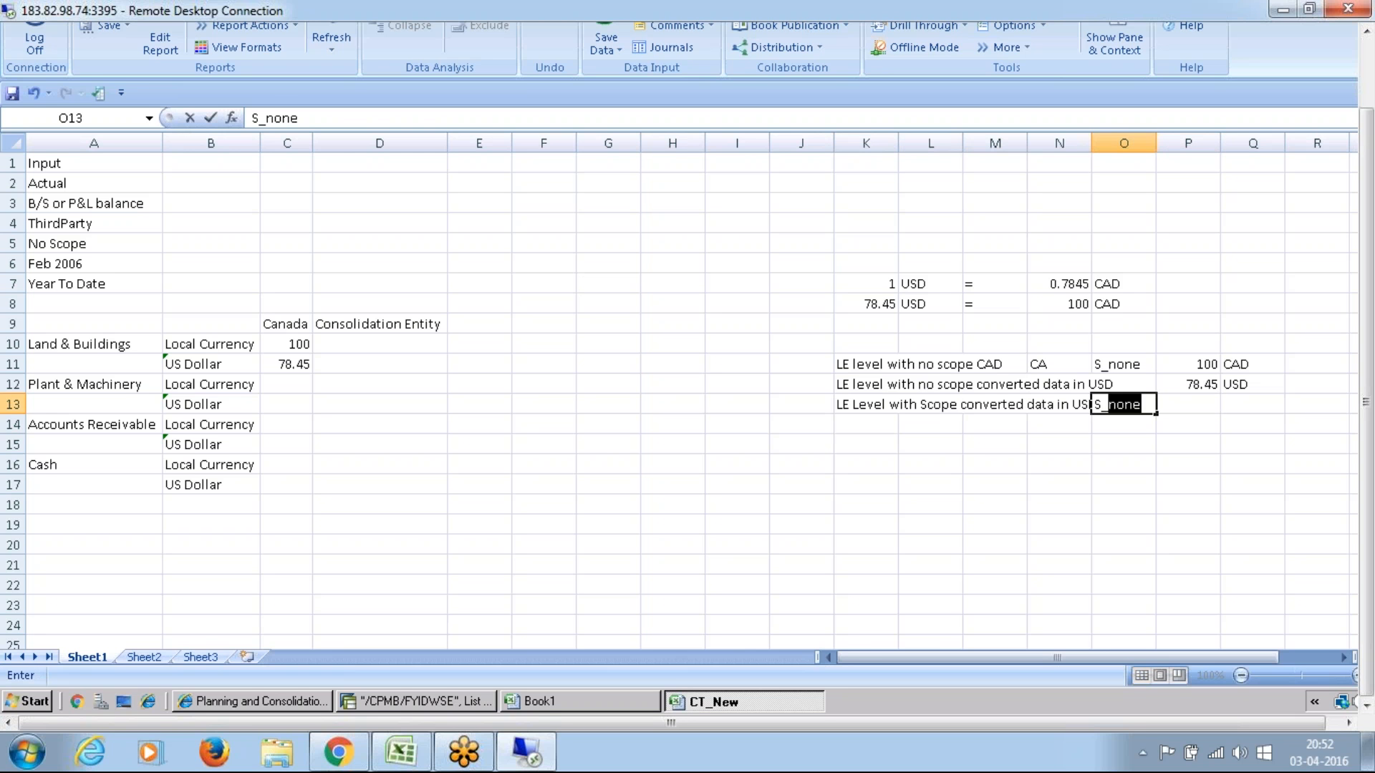
{"action": "type", "text": "world"}
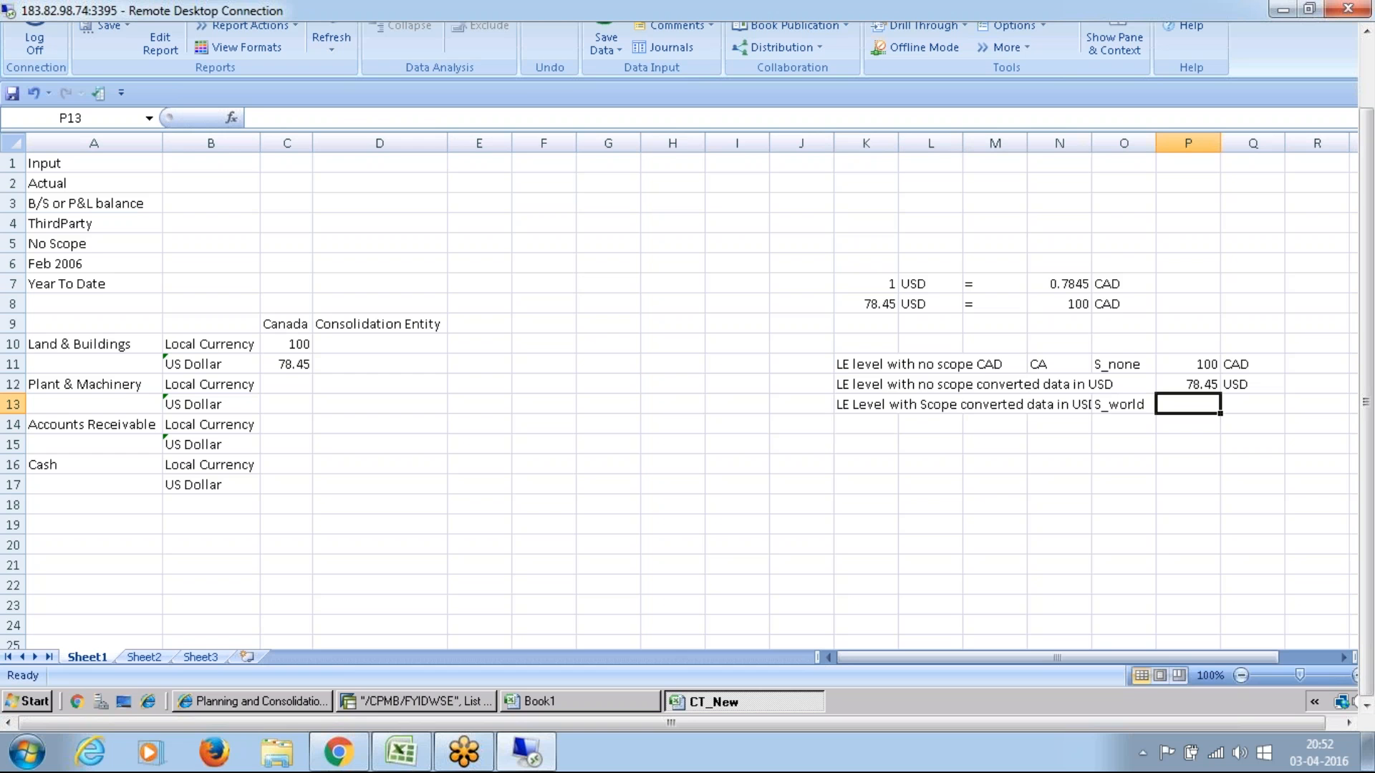
{"action": "type", "text": "78."}
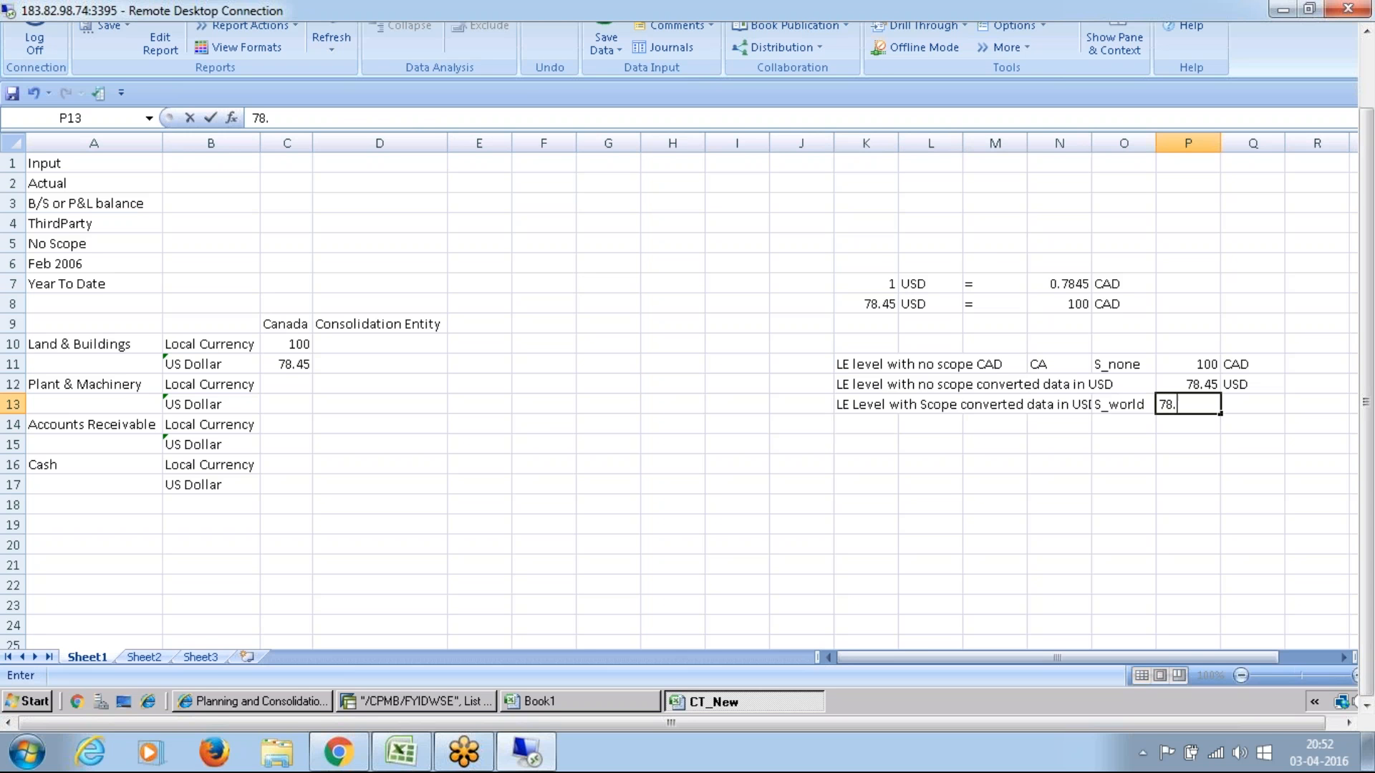
{"action": "type", "text": "45 USD"}
{"action": "key", "text": "Return"}
Step: Enter the note "CSO Level with Scope converted data" in cell K14
{"action": "key", "text": "Left"}
{"action": "key", "text": "Left"}
{"action": "key", "text": "Left"}
{"action": "key", "text": "Left"}
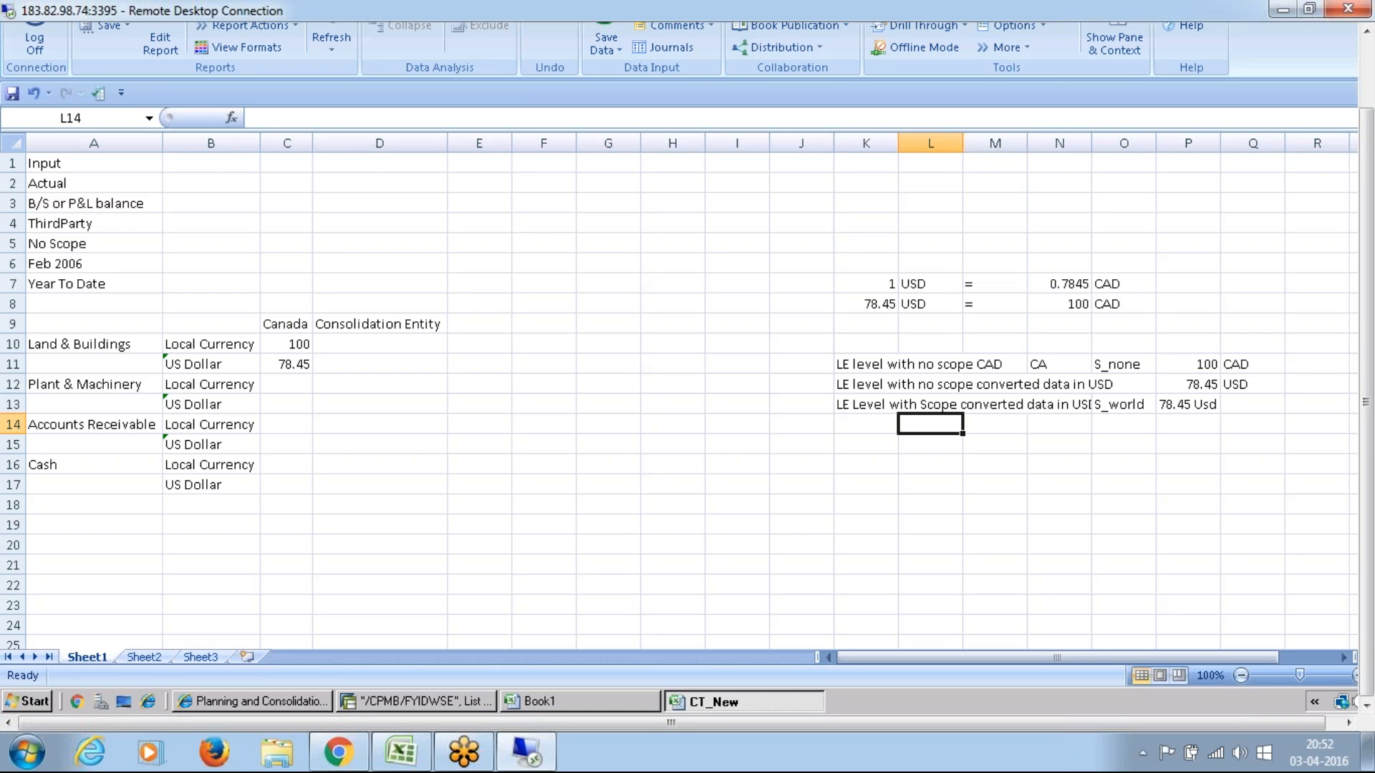
{"action": "key", "text": "Left"}
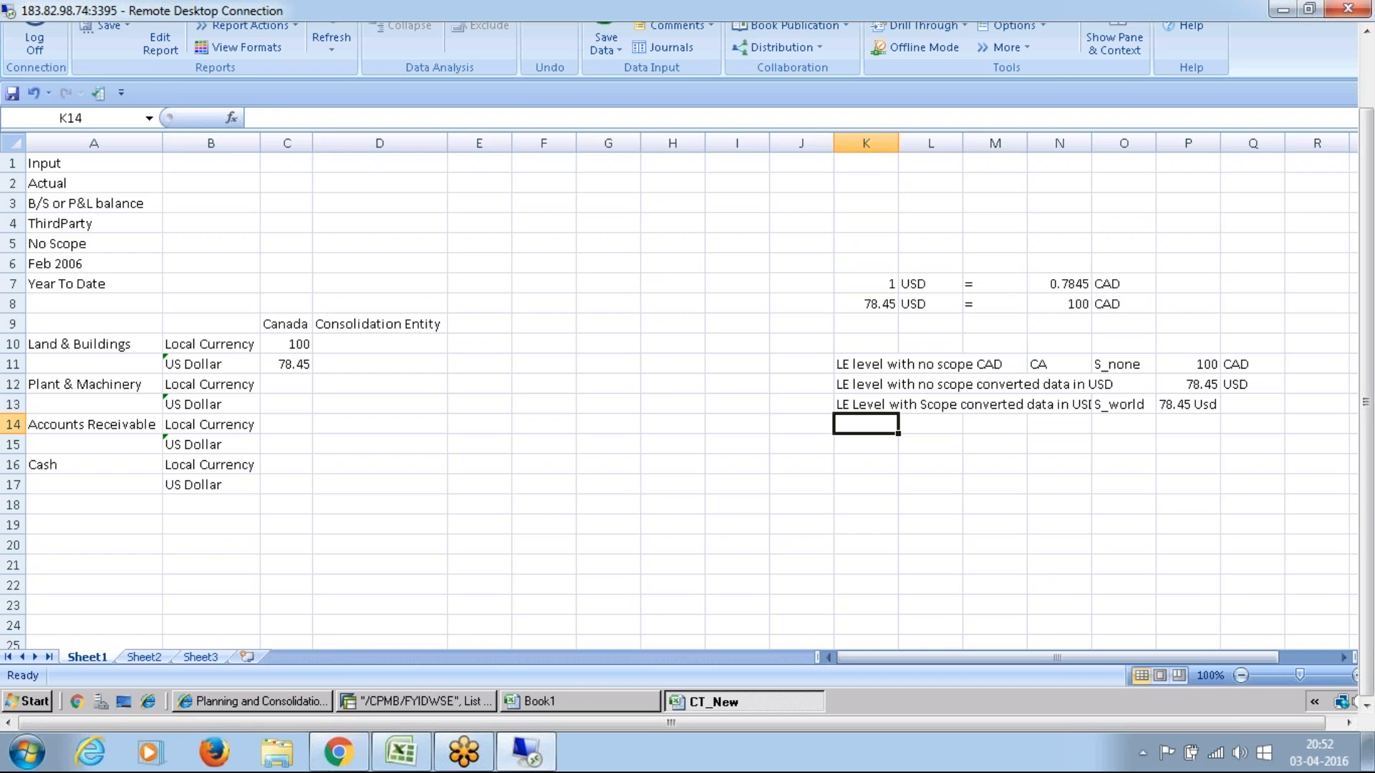
{"action": "type", "text": "CS"}
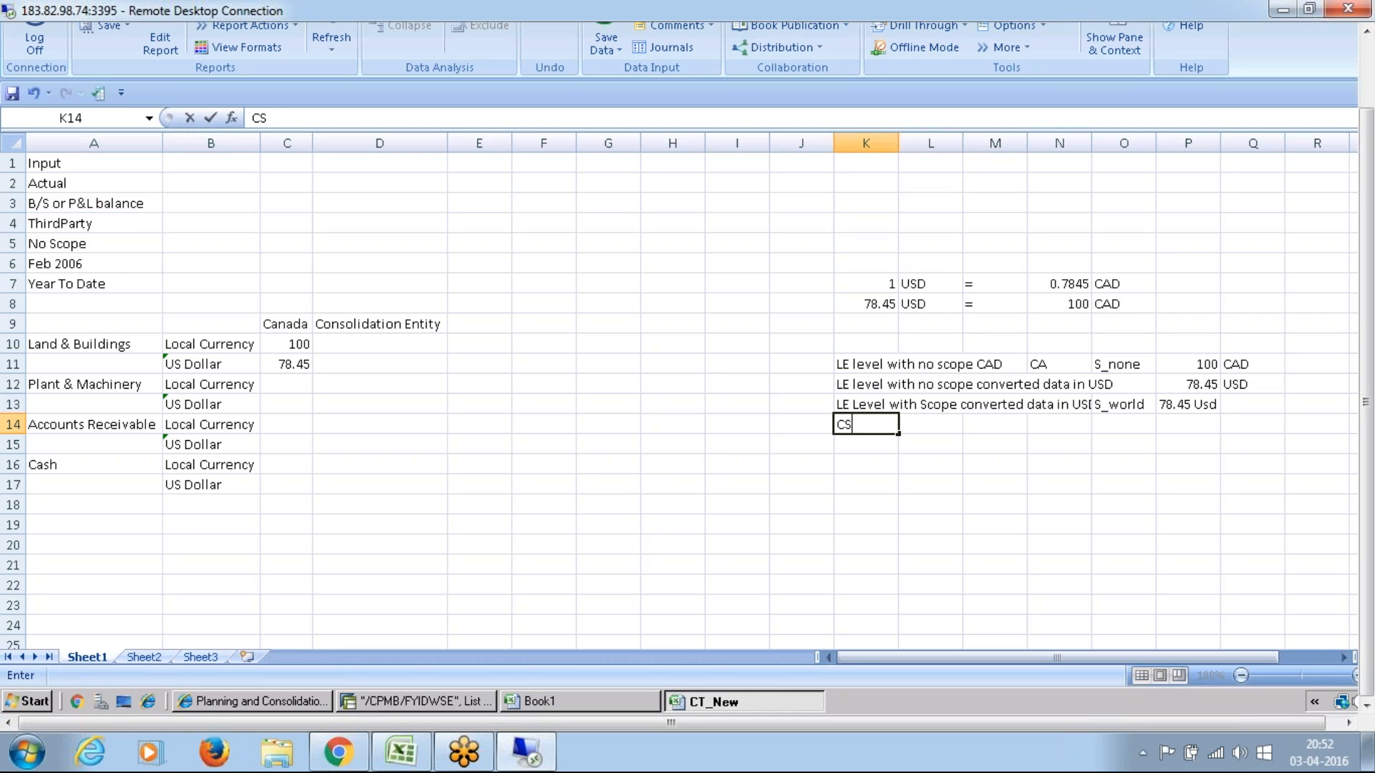
{"action": "type", "text": "O Lvel"}
{"action": "key", "text": "BackSpace"}
{"action": "key", "text": "BackSpace"}
{"action": "key", "text": "BackSpace"}
{"action": "type", "text": "evel with Scope "}
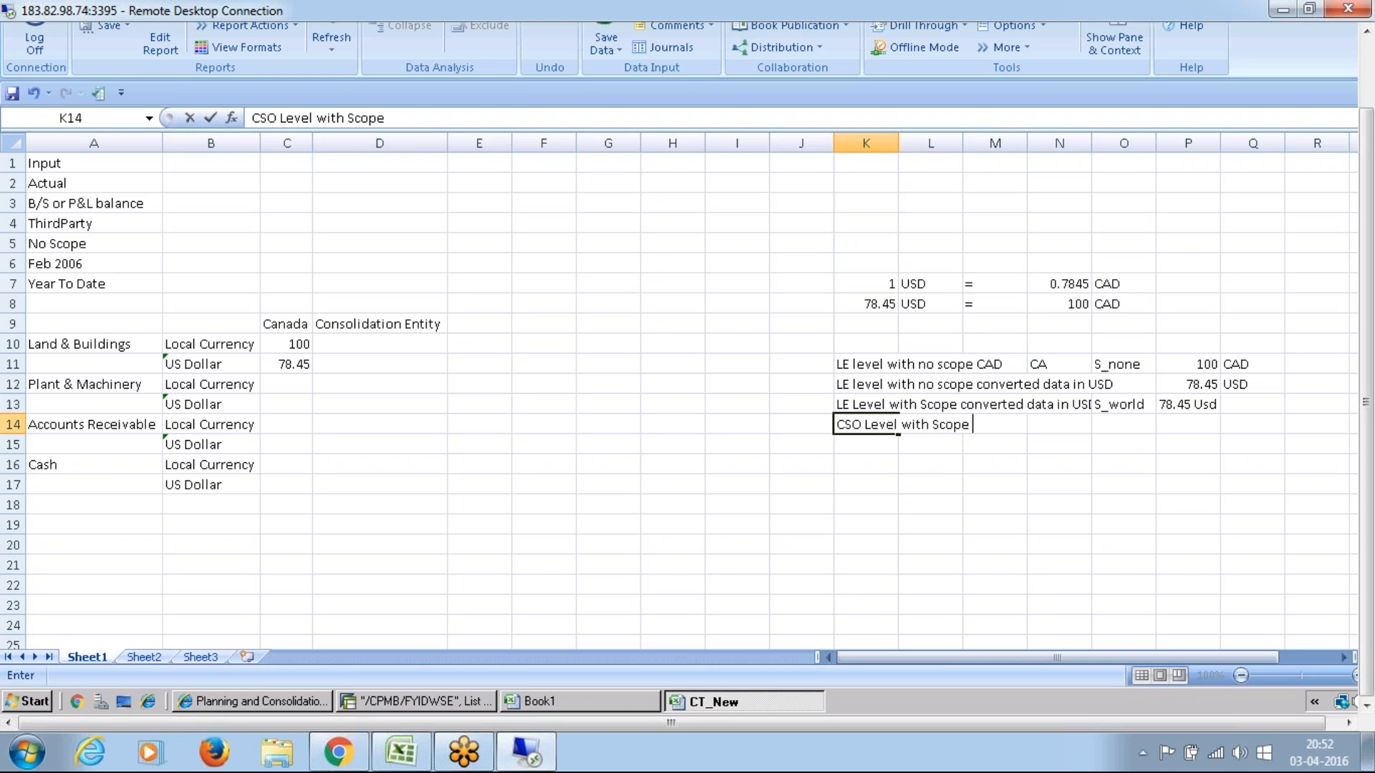
{"action": "type", "text": "cov"}
{"action": "key", "text": "BackSpace"}
{"action": "type", "text": "nverted data"}
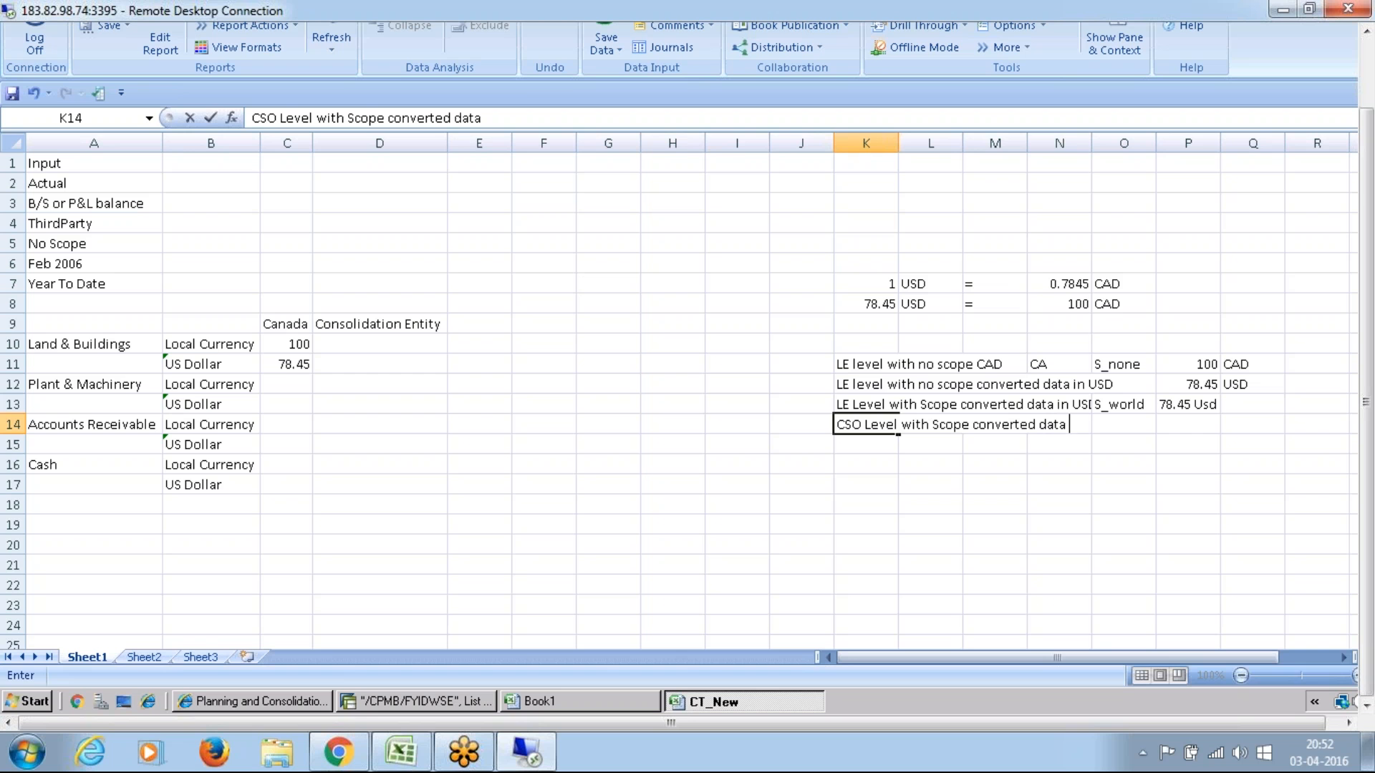
{"action": "key", "text": "Return"}
Step: Complete row 14 with the amount "78.45 USd" in cell P14
{"action": "key", "text": "Up"}
{"action": "key", "text": "Right"}
{"action": "key", "text": "Right"}
{"action": "key", "text": "Right"}
{"action": "key", "text": "Right"}
{"action": "key", "text": "Right"}
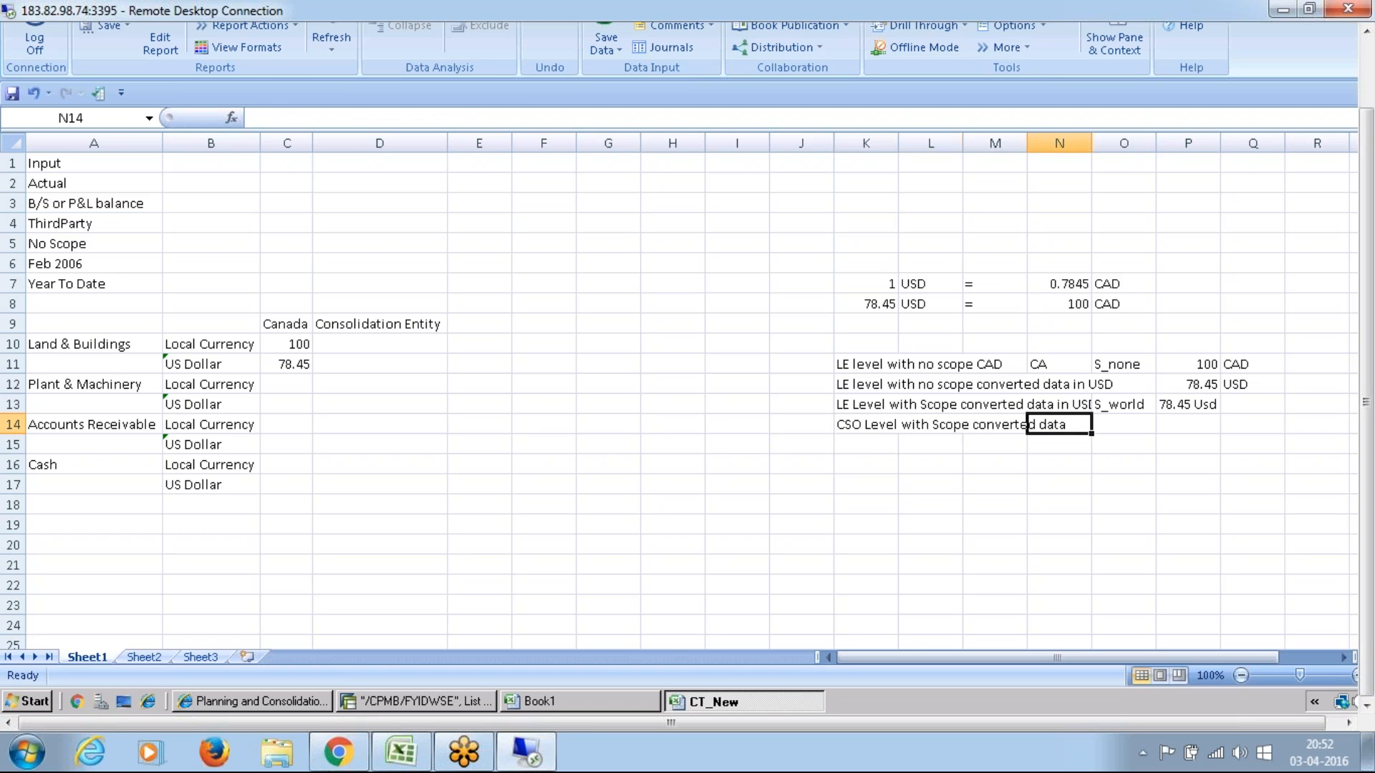
{"action": "type", "text": "78.45"}
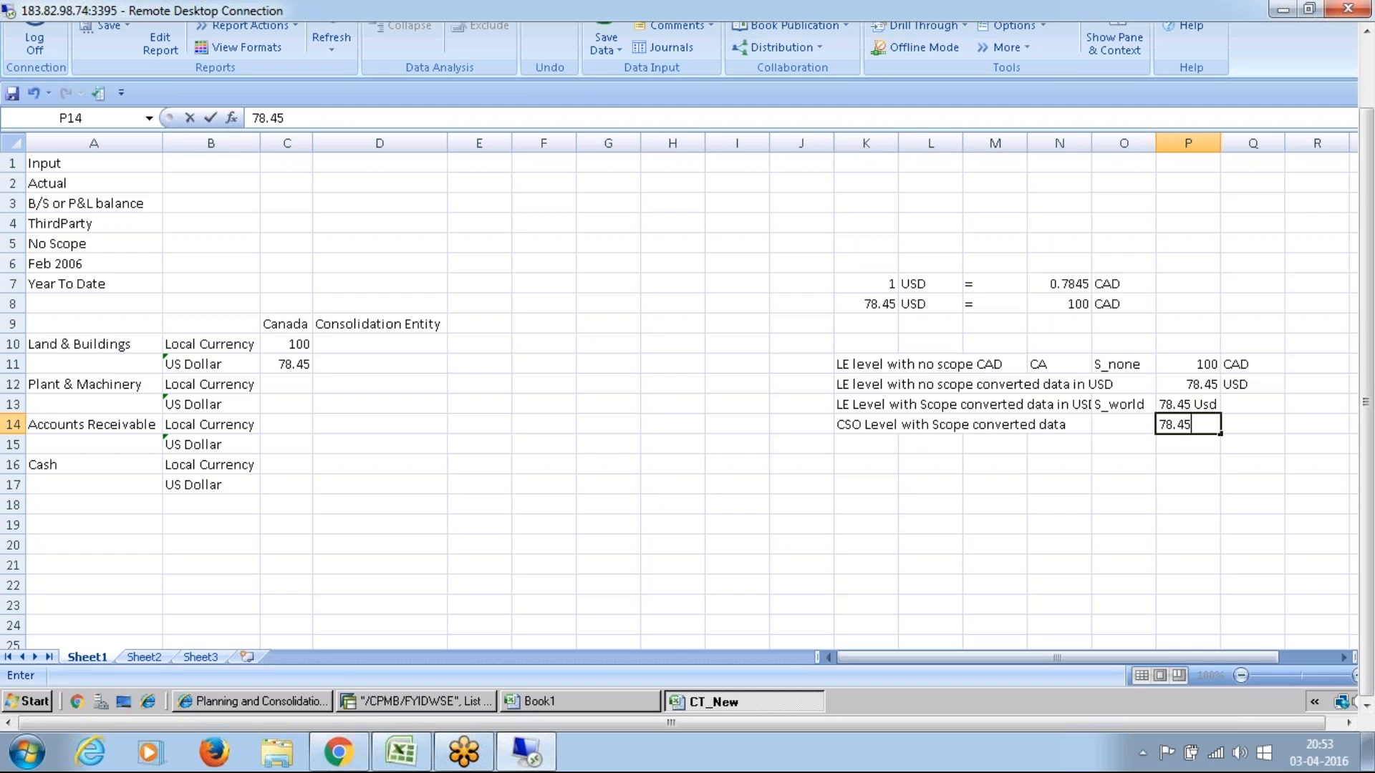
{"action": "type", "text": " USd"}
{"action": "key", "text": "Return"}
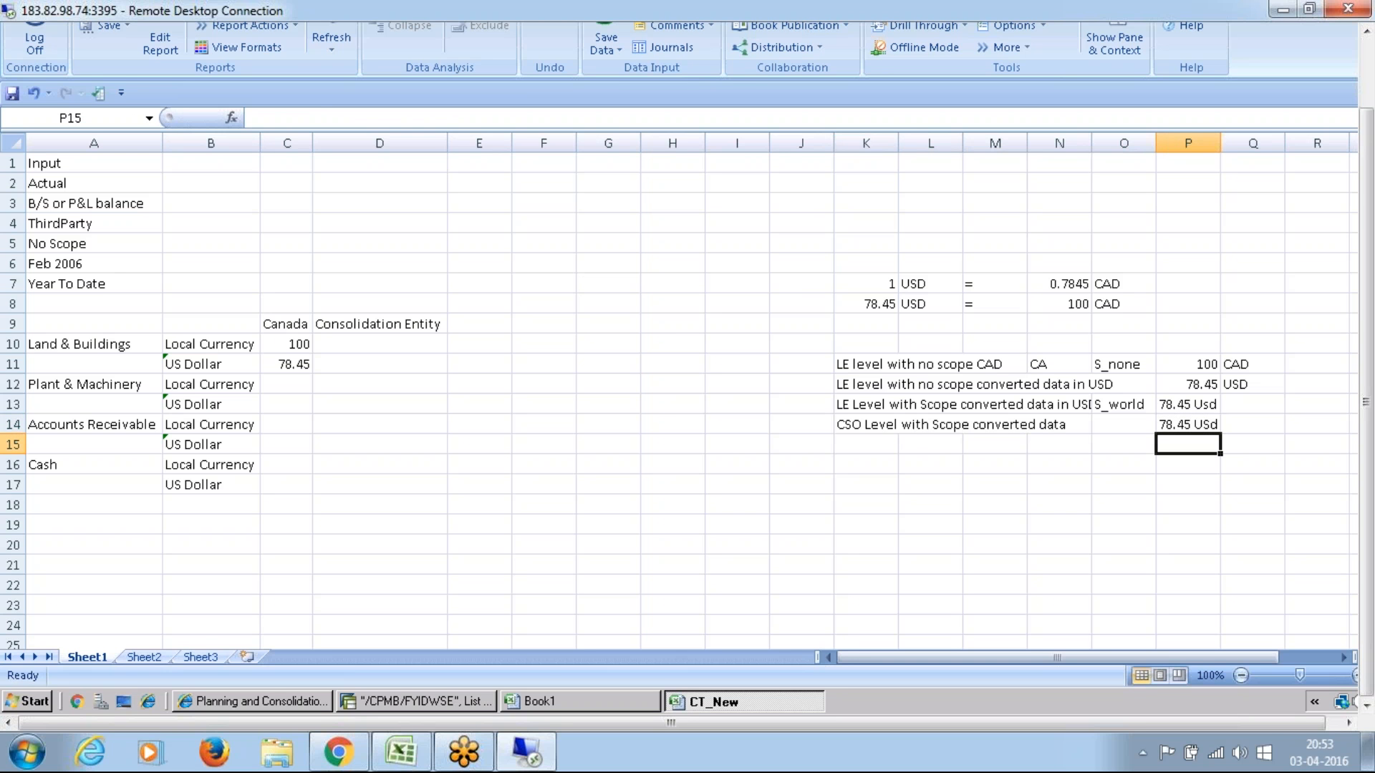
Step: Switch to the SAP list output for /CPMB/FYIDWSE and compare the currency, scope and amount of the LC and USD records for CA under S_None
{"action": "left_click", "coordinate": [397, 697]}
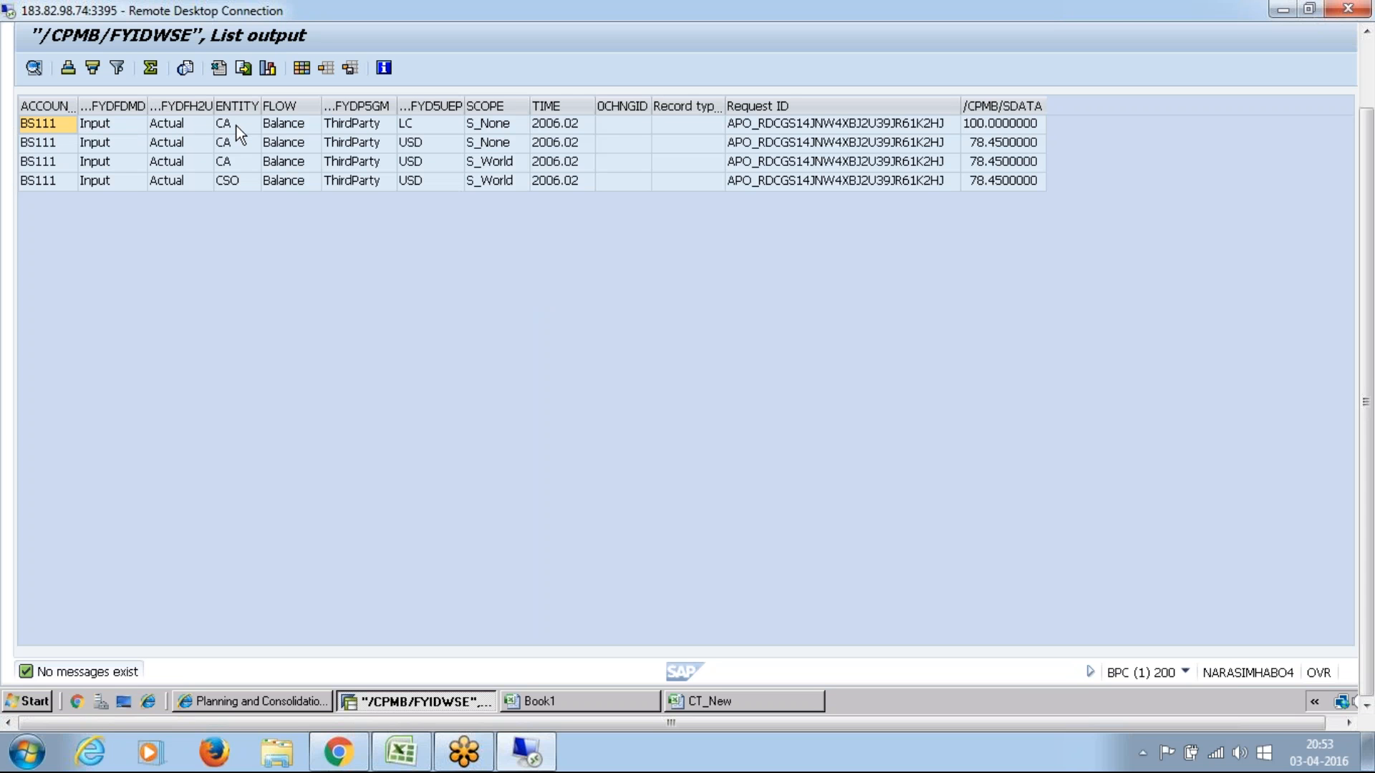
{"action": "left_click", "coordinate": [428, 123]}
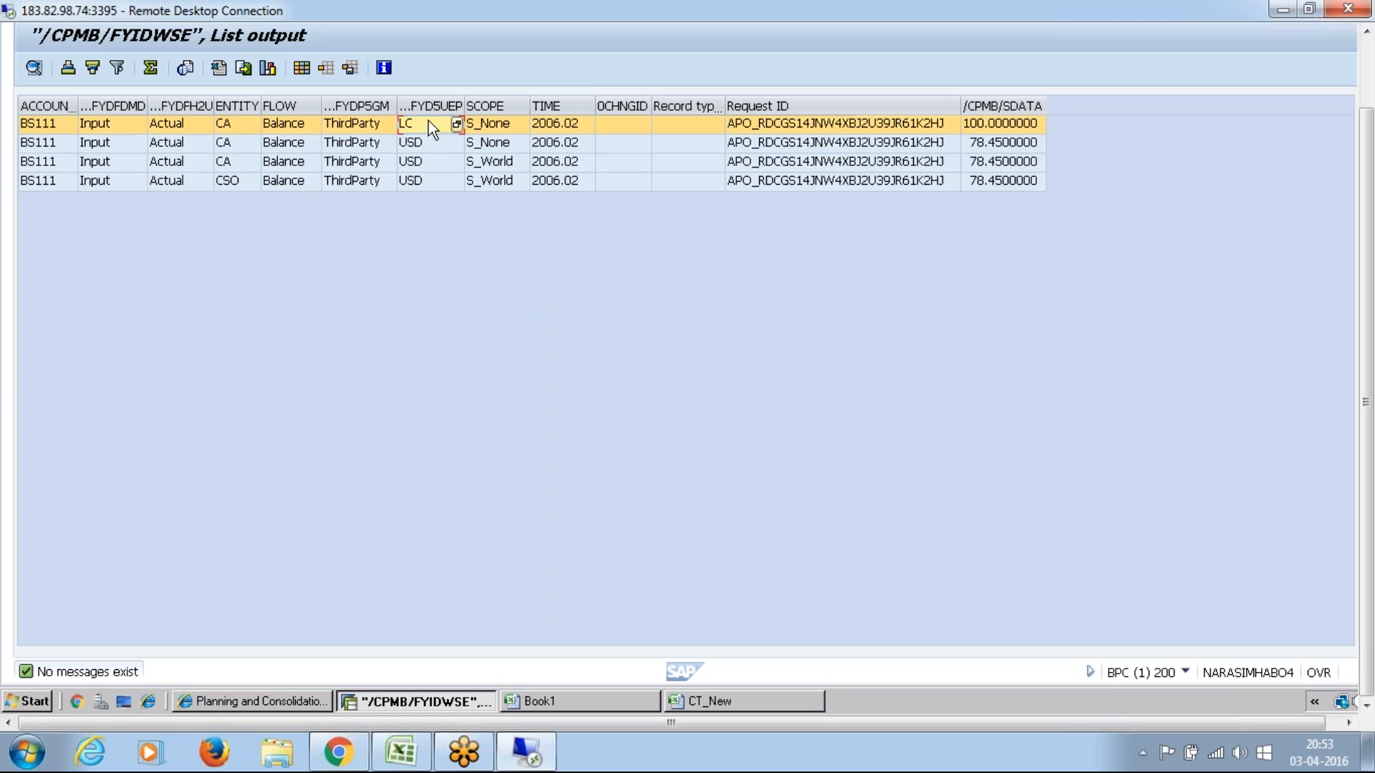
{"action": "left_click", "coordinate": [502, 122]}
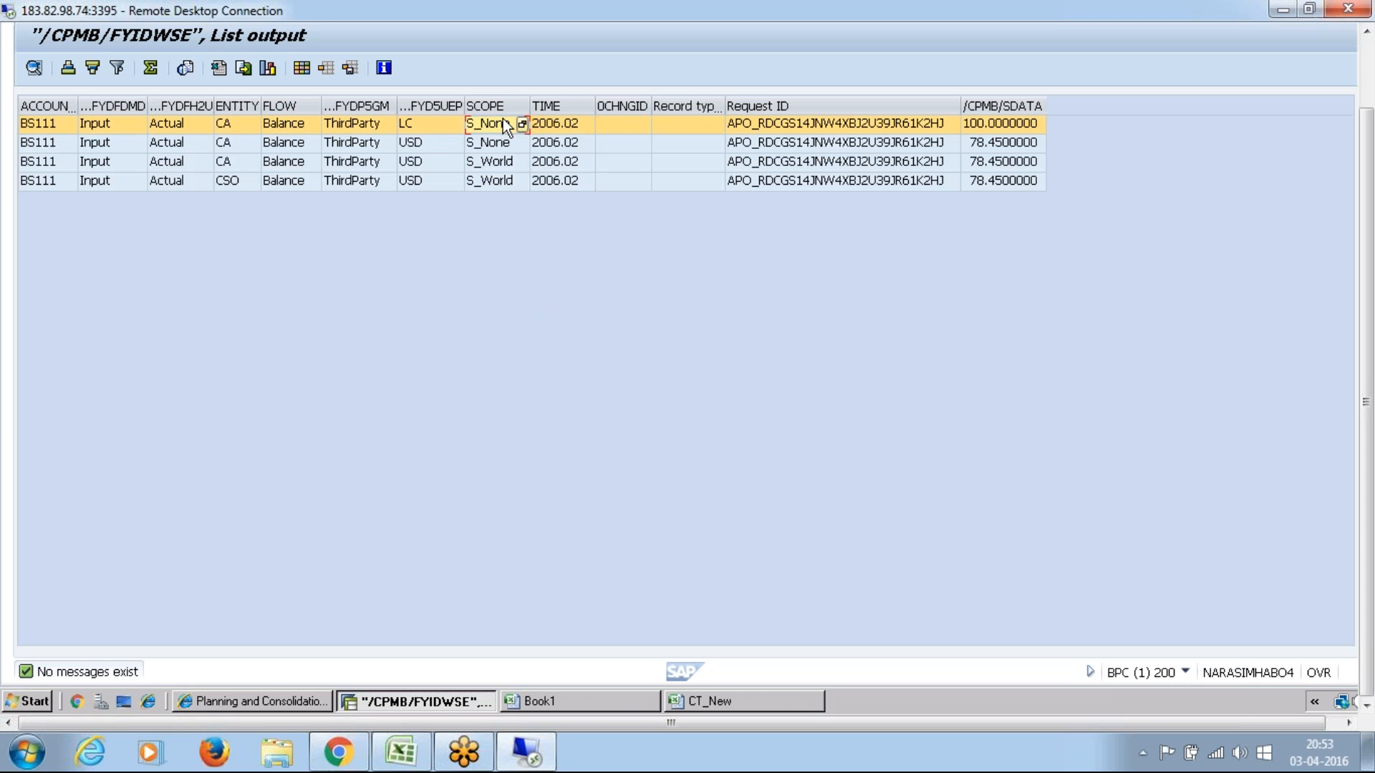
{"action": "left_click", "coordinate": [978, 127]}
{"action": "left_click", "coordinate": [46, 145]}
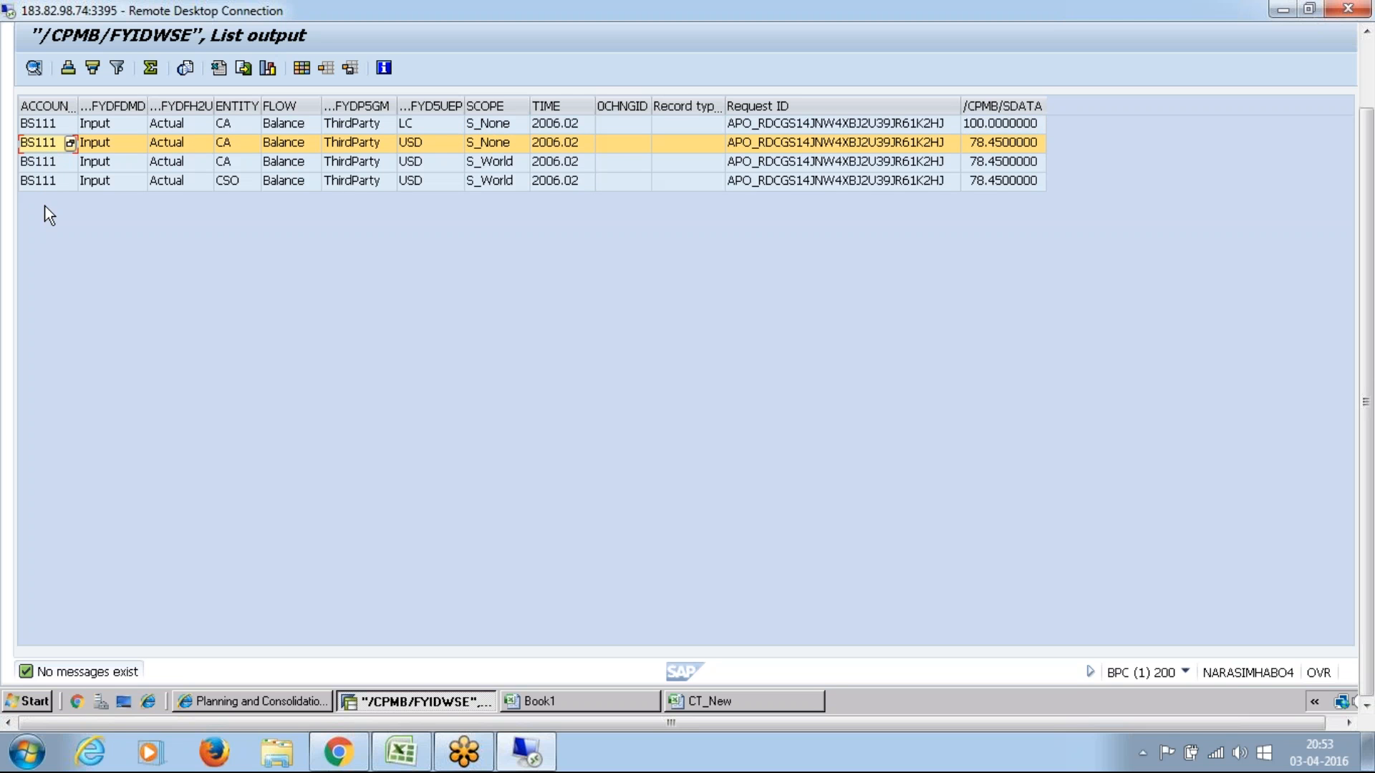
{"action": "left_click", "coordinate": [40, 129]}
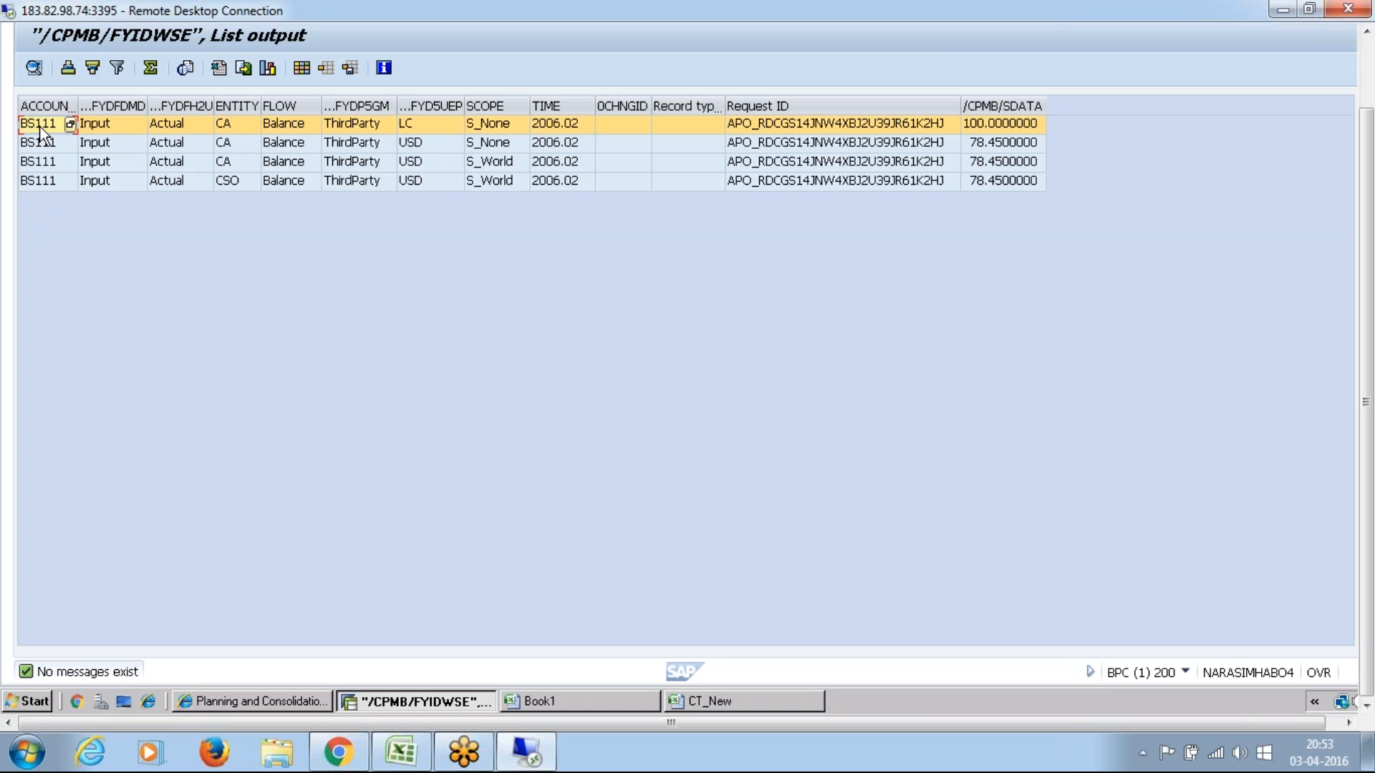
{"action": "left_click", "coordinate": [32, 147]}
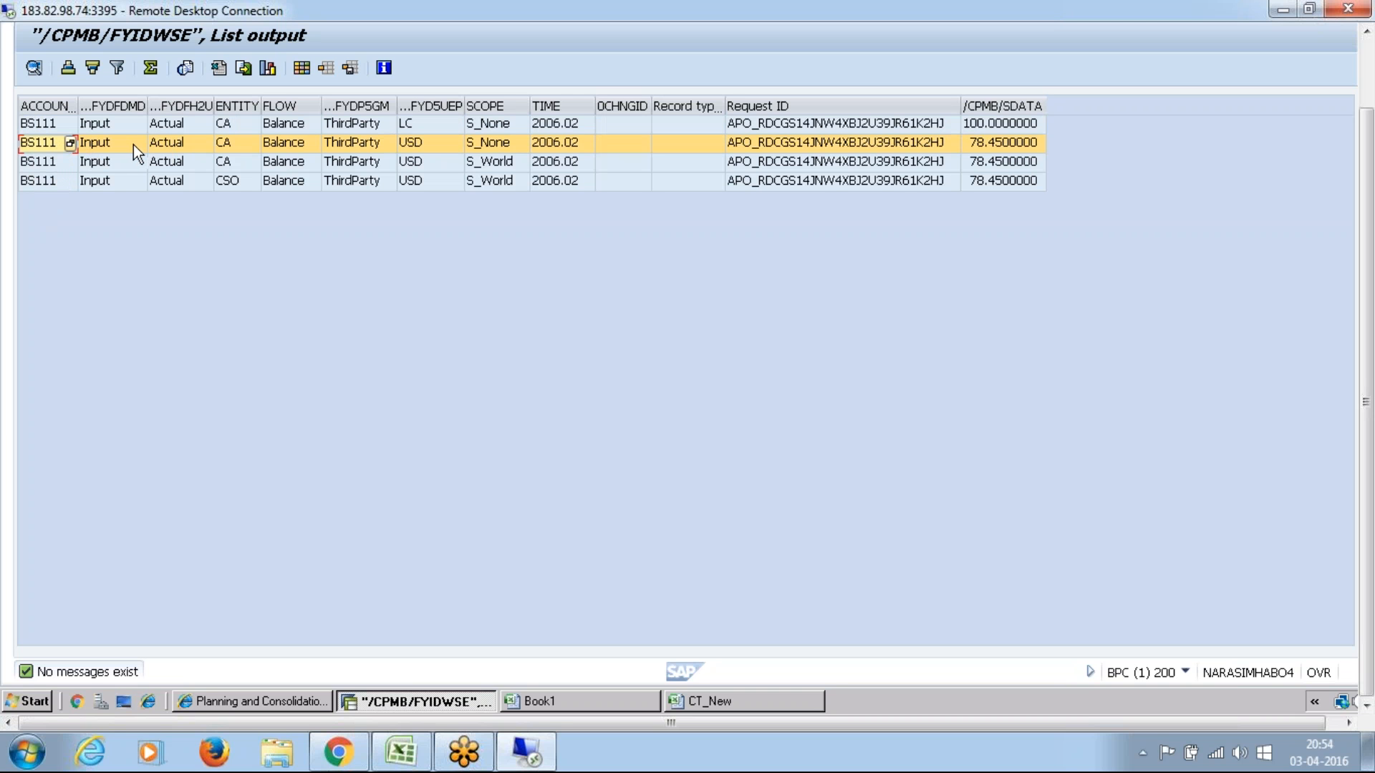
{"action": "left_click", "coordinate": [505, 140]}
{"action": "left_click", "coordinate": [1001, 144]}
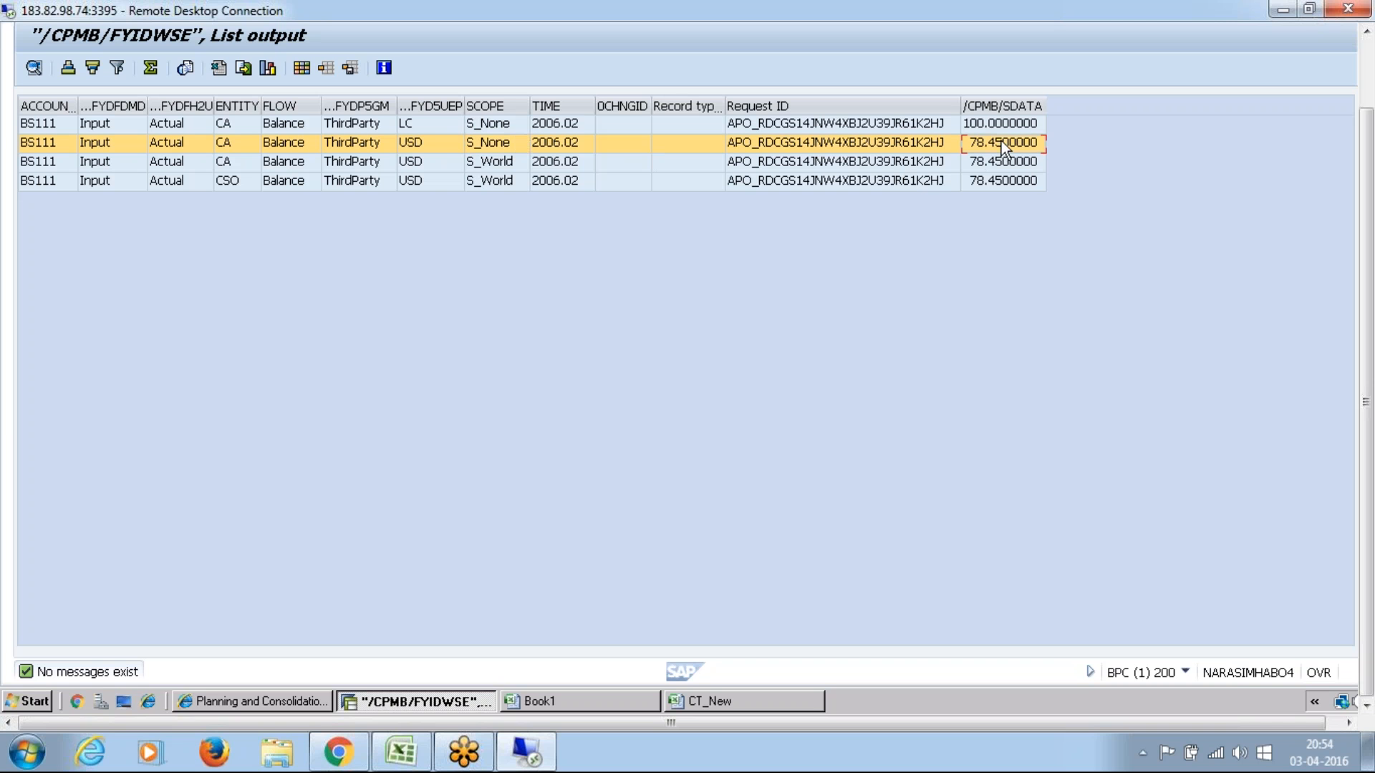
Step: Examine the USD records with scope S_World for the entities CA and CSO, including the stored amount
{"action": "left_click", "coordinate": [442, 156]}
{"action": "left_click", "coordinate": [997, 162]}
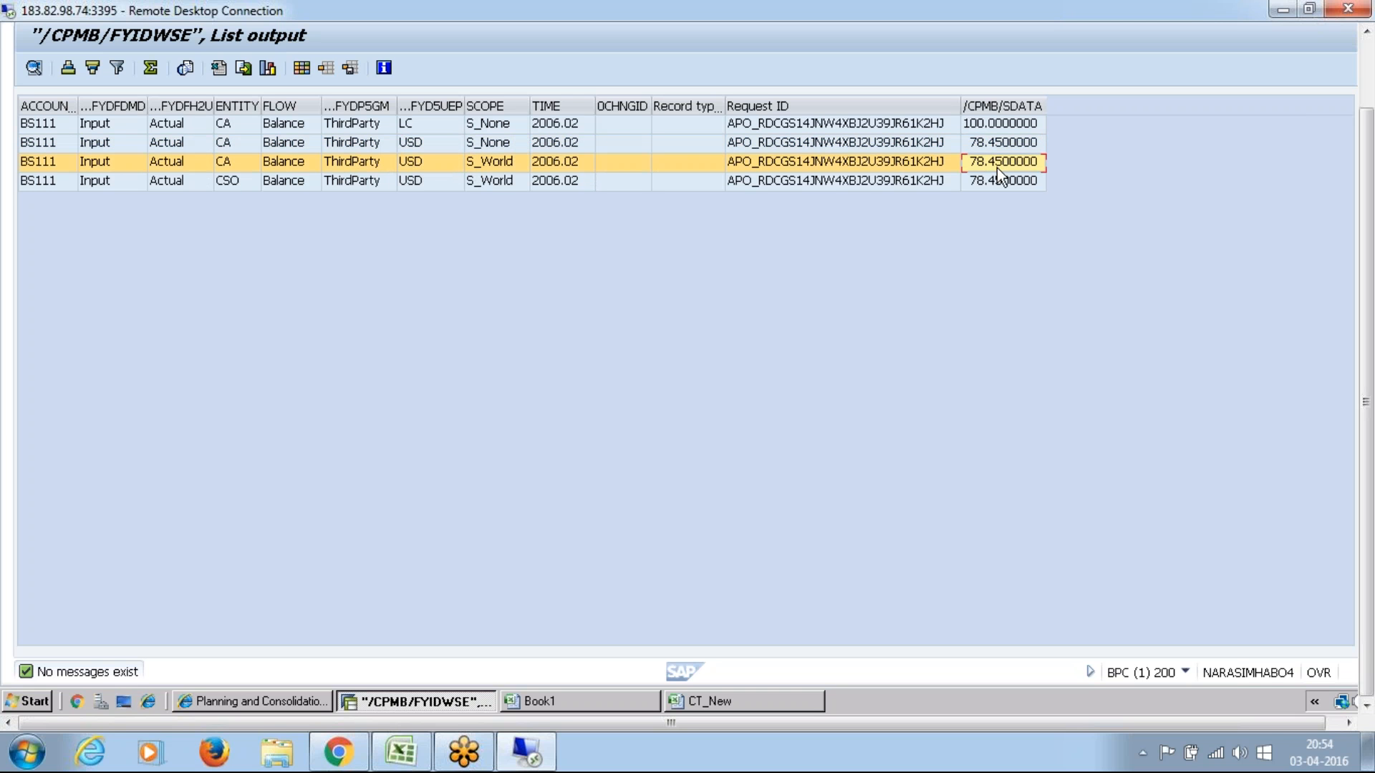
{"action": "left_click", "coordinate": [476, 162]}
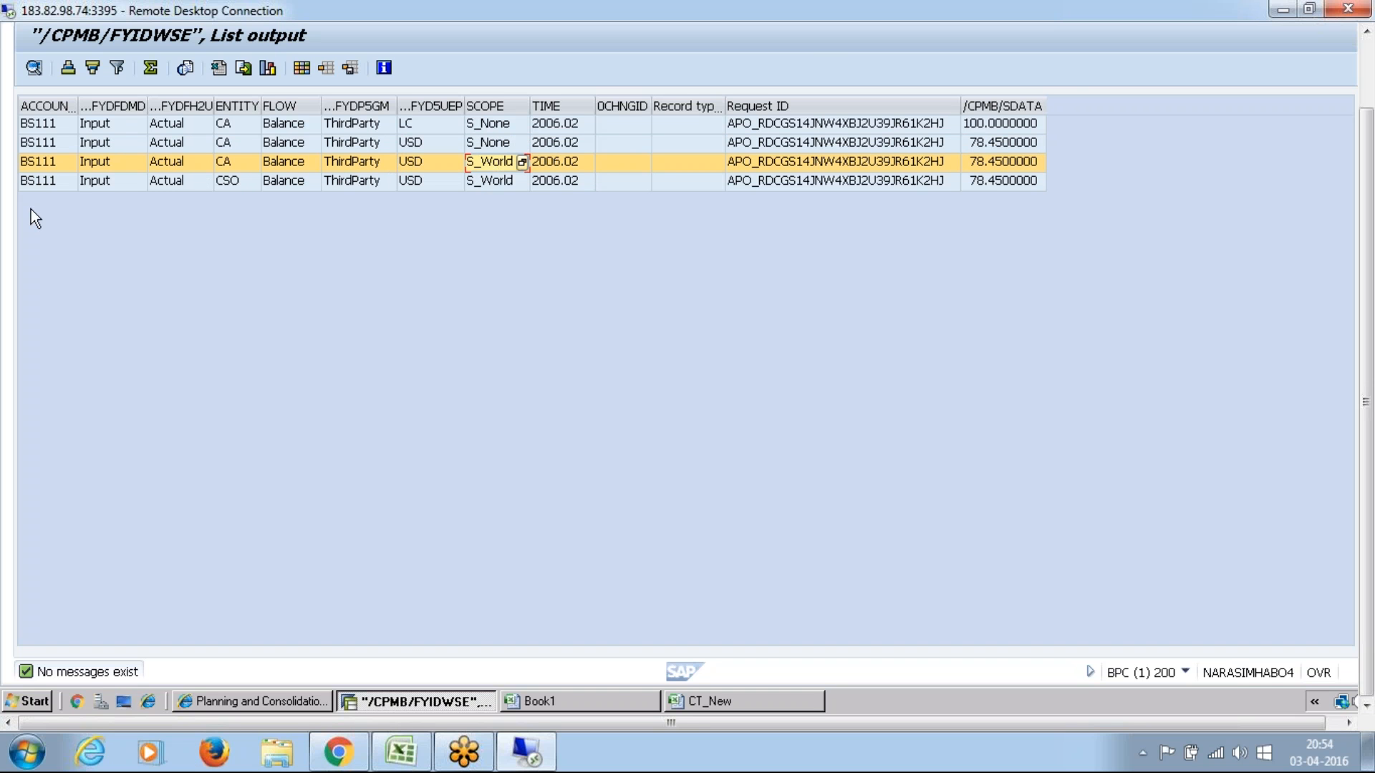
{"action": "left_click", "coordinate": [45, 182]}
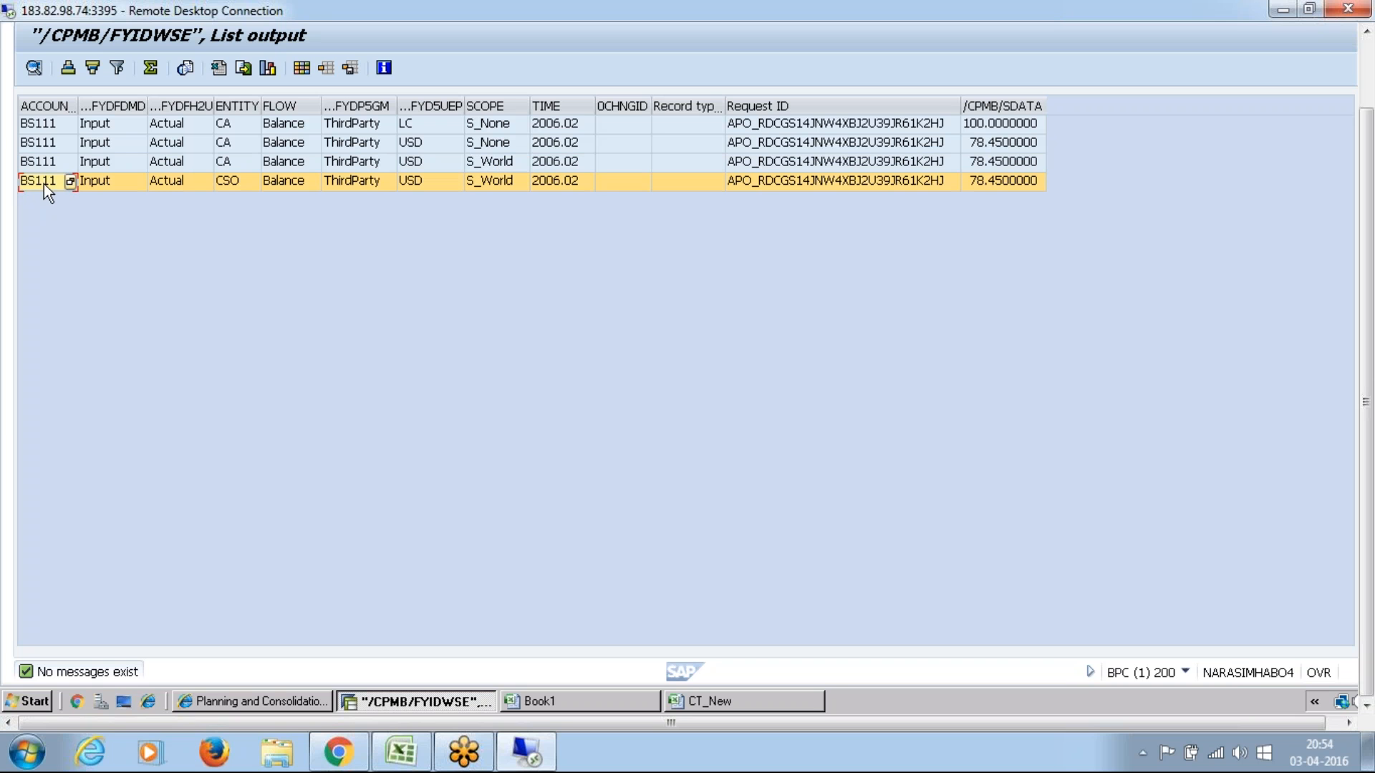
Step: Check the entity, currency, scope and amount of the CSO record in the list output
{"action": "left_click", "coordinate": [242, 179]}
{"action": "left_click", "coordinate": [423, 184]}
{"action": "left_click", "coordinate": [505, 180]}
{"action": "left_click", "coordinate": [1011, 187]}
Step: Compare the entity, currency and scope of the three USD records, from CA under S_None to CSO under S_World
{"action": "left_click", "coordinate": [233, 143]}
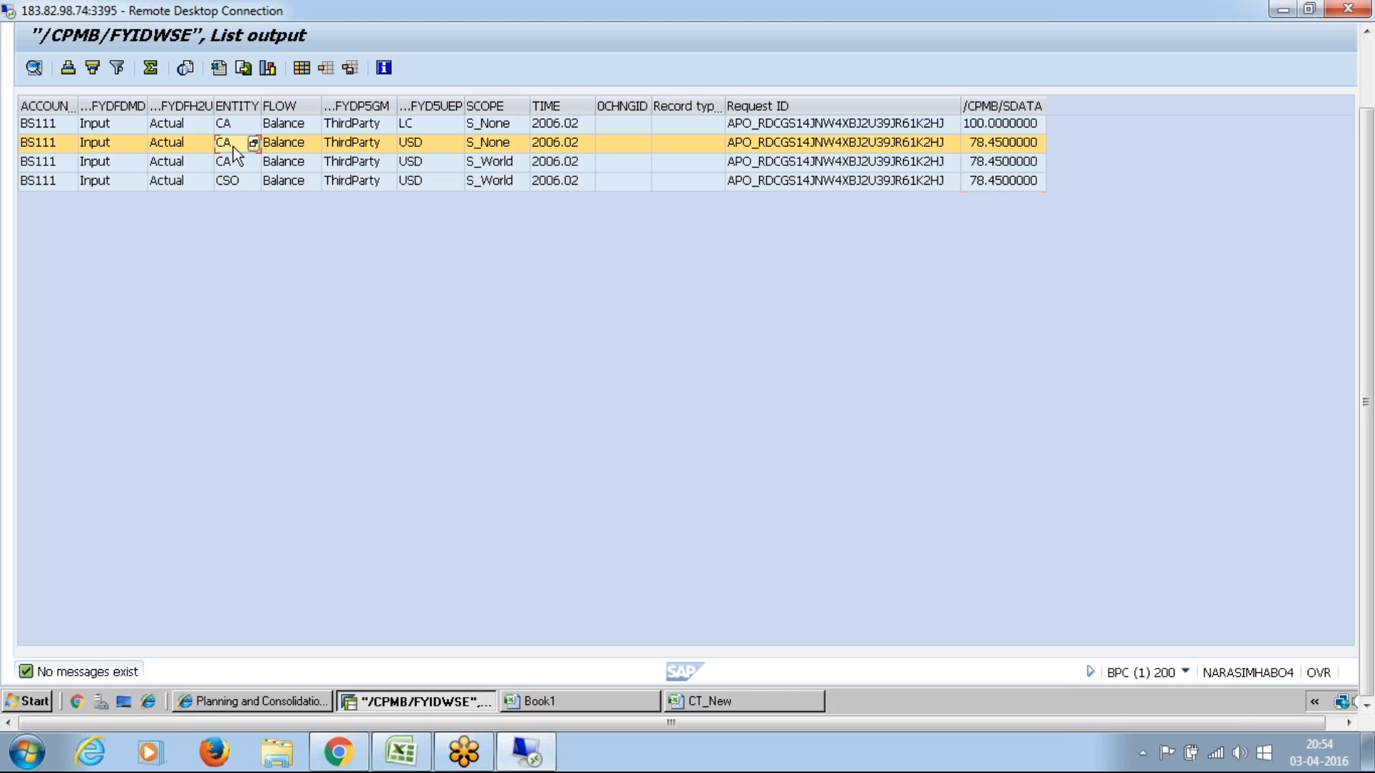
{"action": "left_click", "coordinate": [411, 144]}
{"action": "left_click", "coordinate": [230, 144]}
{"action": "left_click", "coordinate": [419, 145]}
{"action": "left_click", "coordinate": [510, 143]}
{"action": "left_click", "coordinate": [234, 164]}
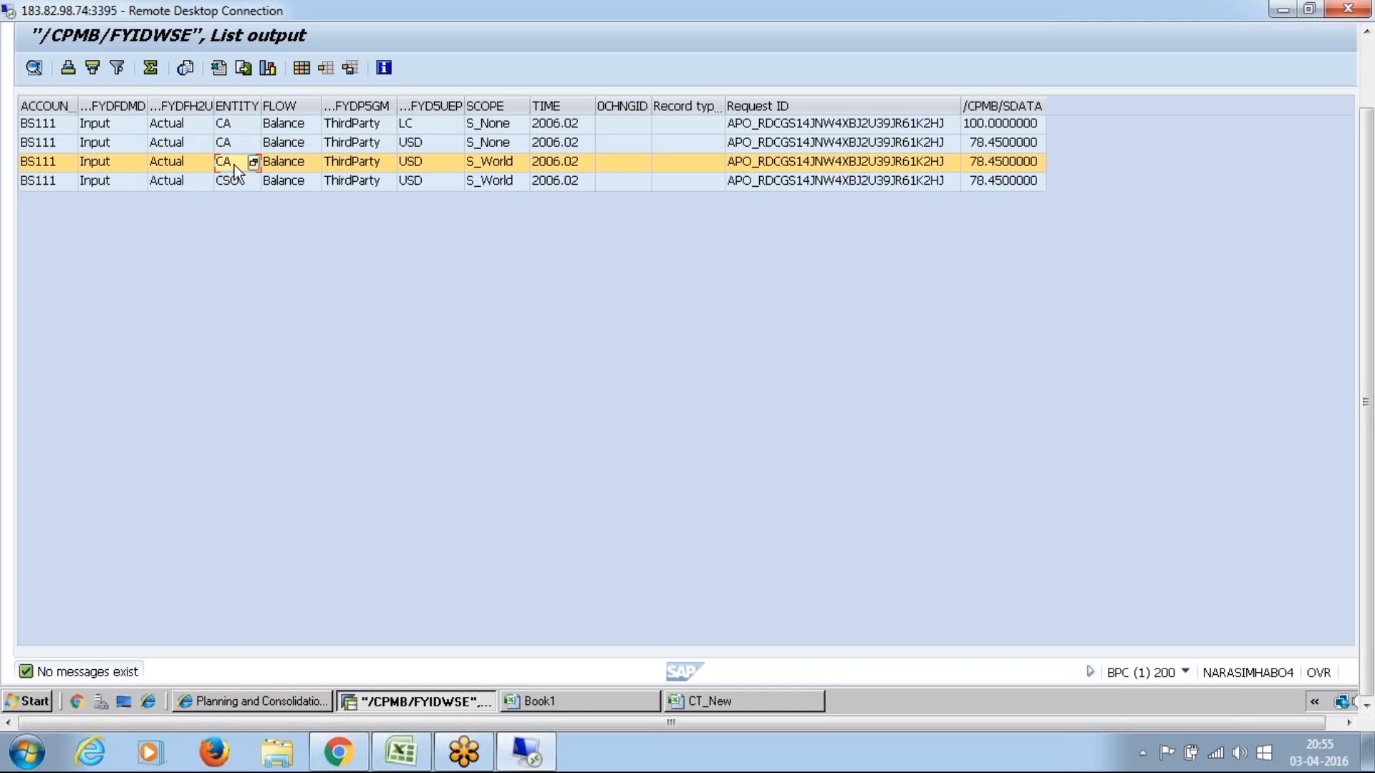
{"action": "left_click", "coordinate": [423, 164]}
{"action": "left_click", "coordinate": [495, 160]}
{"action": "left_click", "coordinate": [227, 183]}
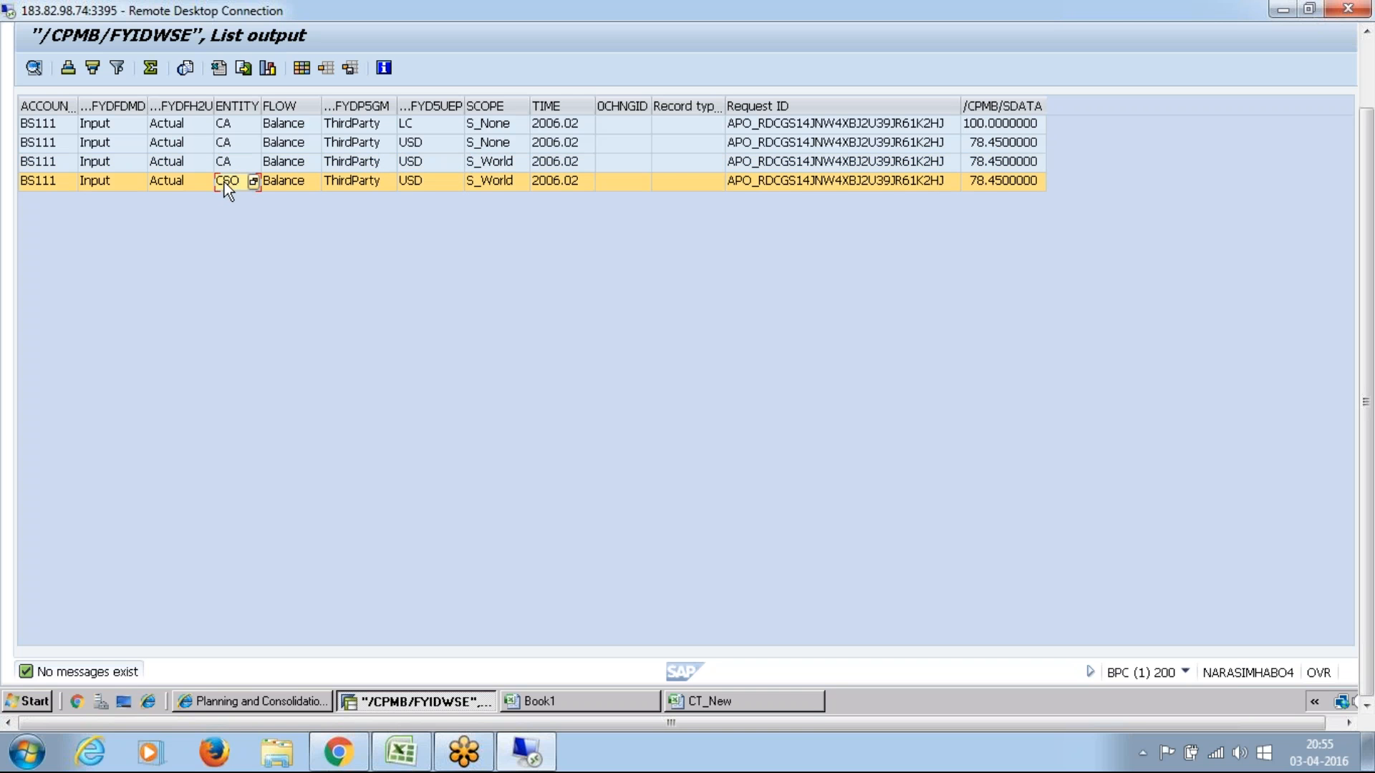
{"action": "left_click", "coordinate": [415, 182]}
{"action": "left_click", "coordinate": [508, 184]}
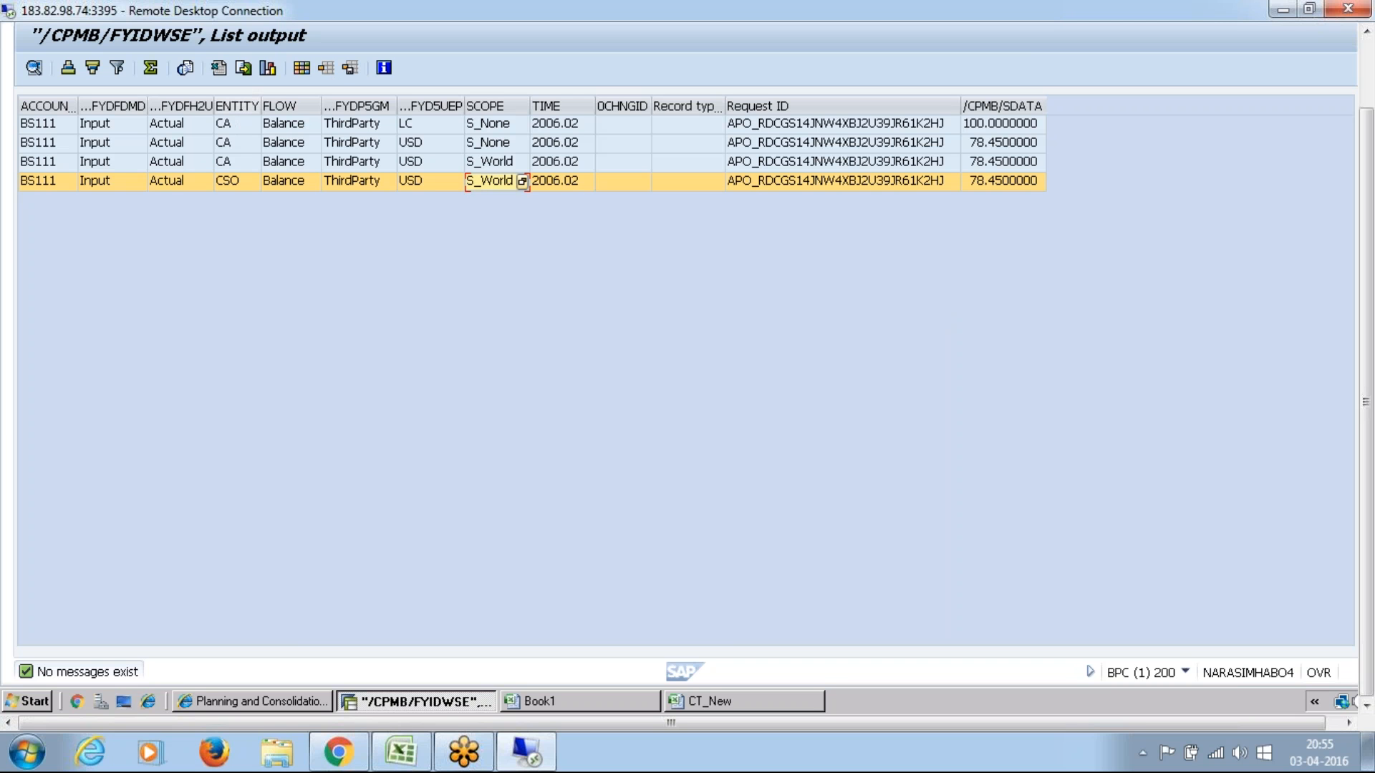
Step: Review again which entity of the USD records carries scope S_World, against the CA record without scope
{"action": "left_click", "coordinate": [229, 143]}
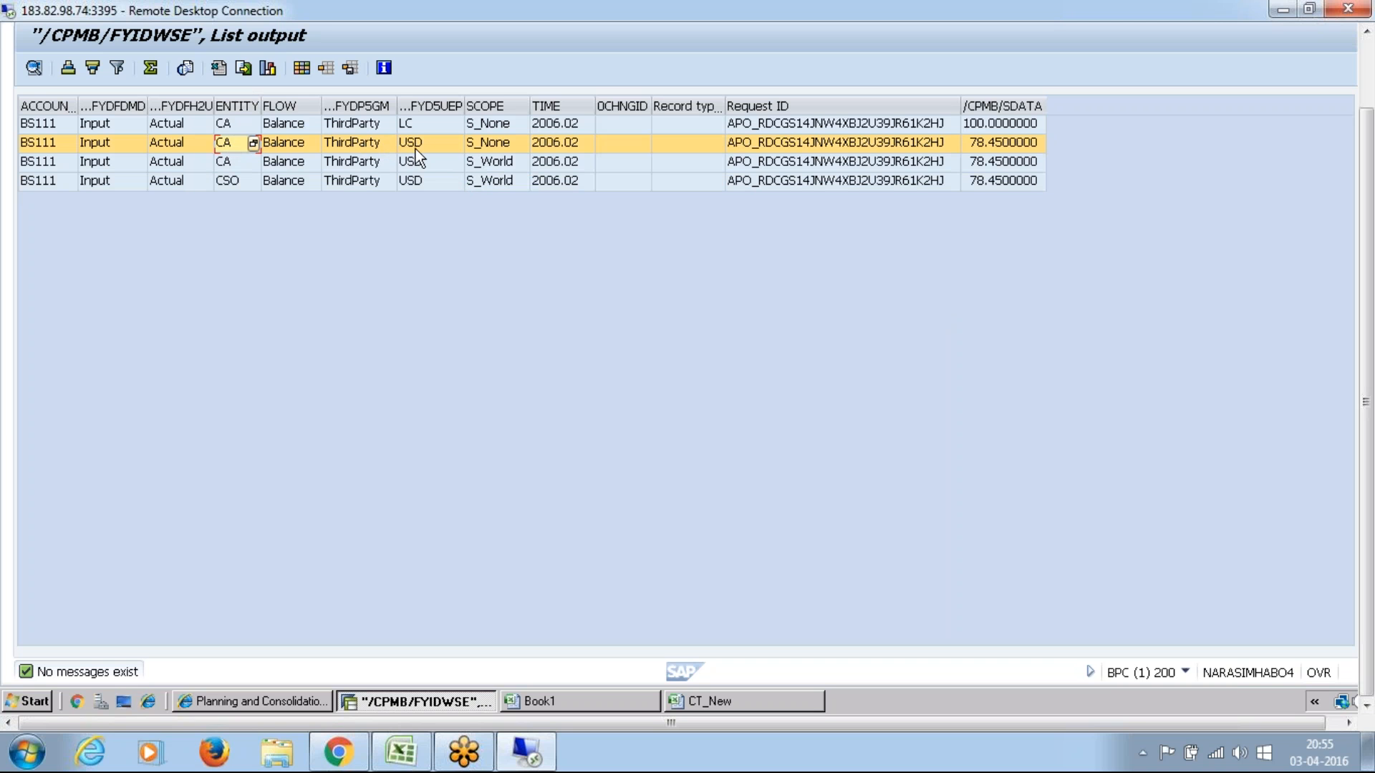
{"action": "left_click", "coordinate": [229, 161]}
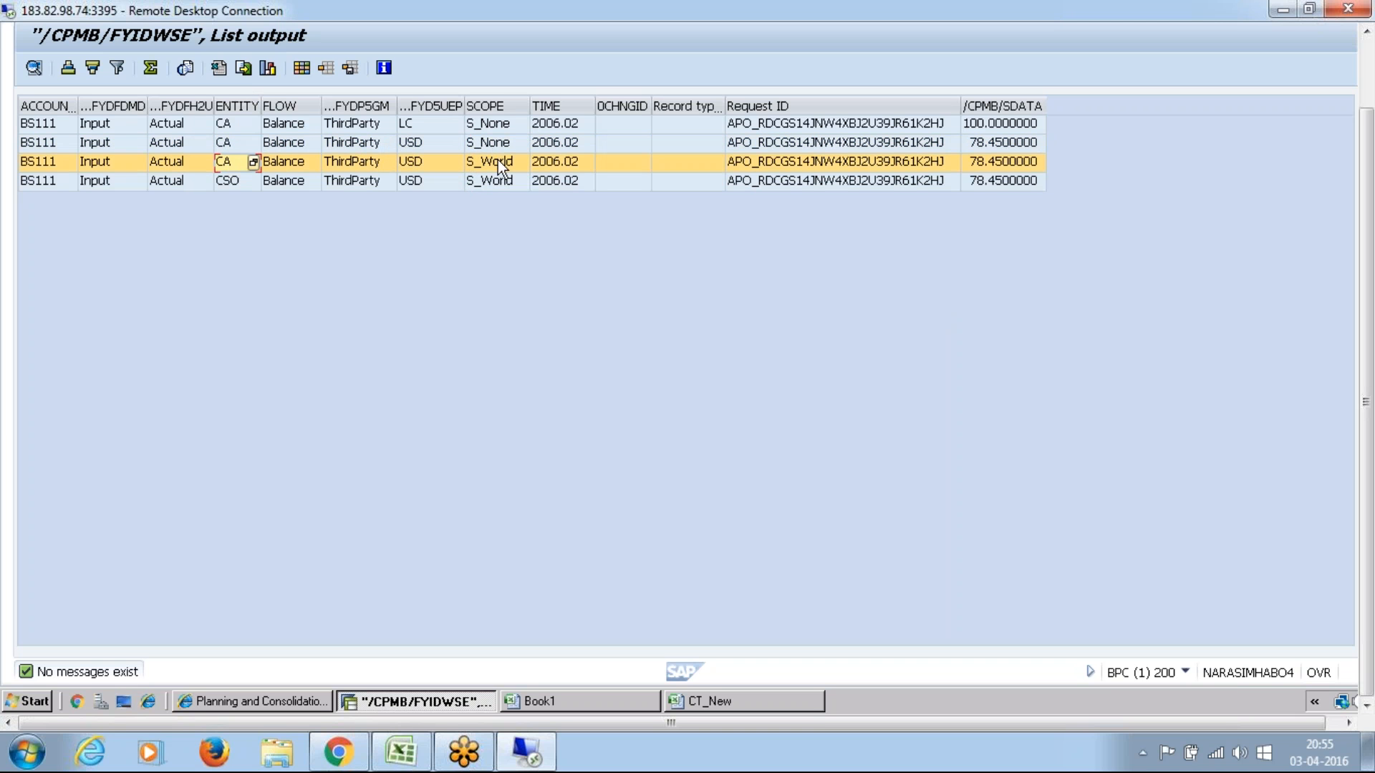
{"action": "left_click", "coordinate": [499, 161]}
{"action": "left_click", "coordinate": [229, 180]}
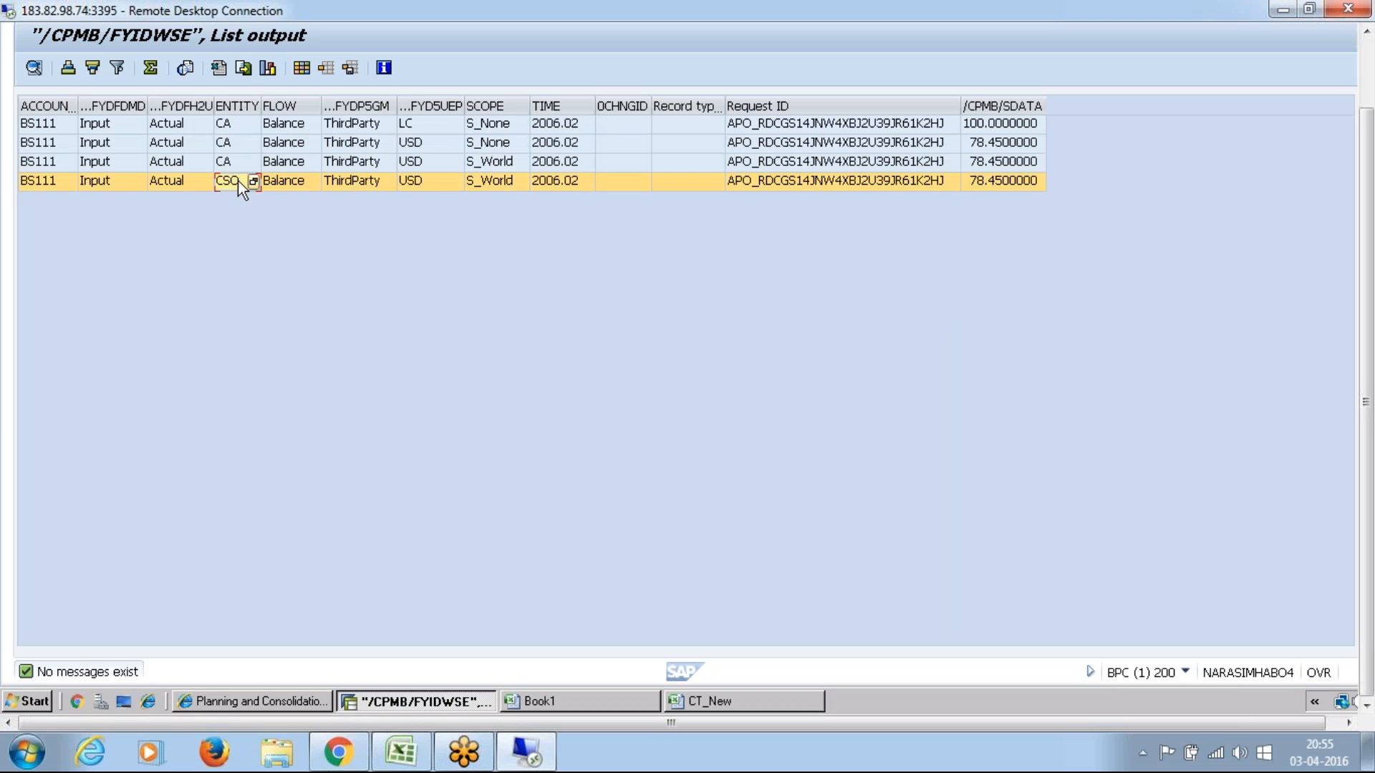
{"action": "left_click", "coordinate": [491, 187]}
Step: Switch to the Book1 workbook and close Excel
{"action": "left_click", "coordinate": [572, 705]}
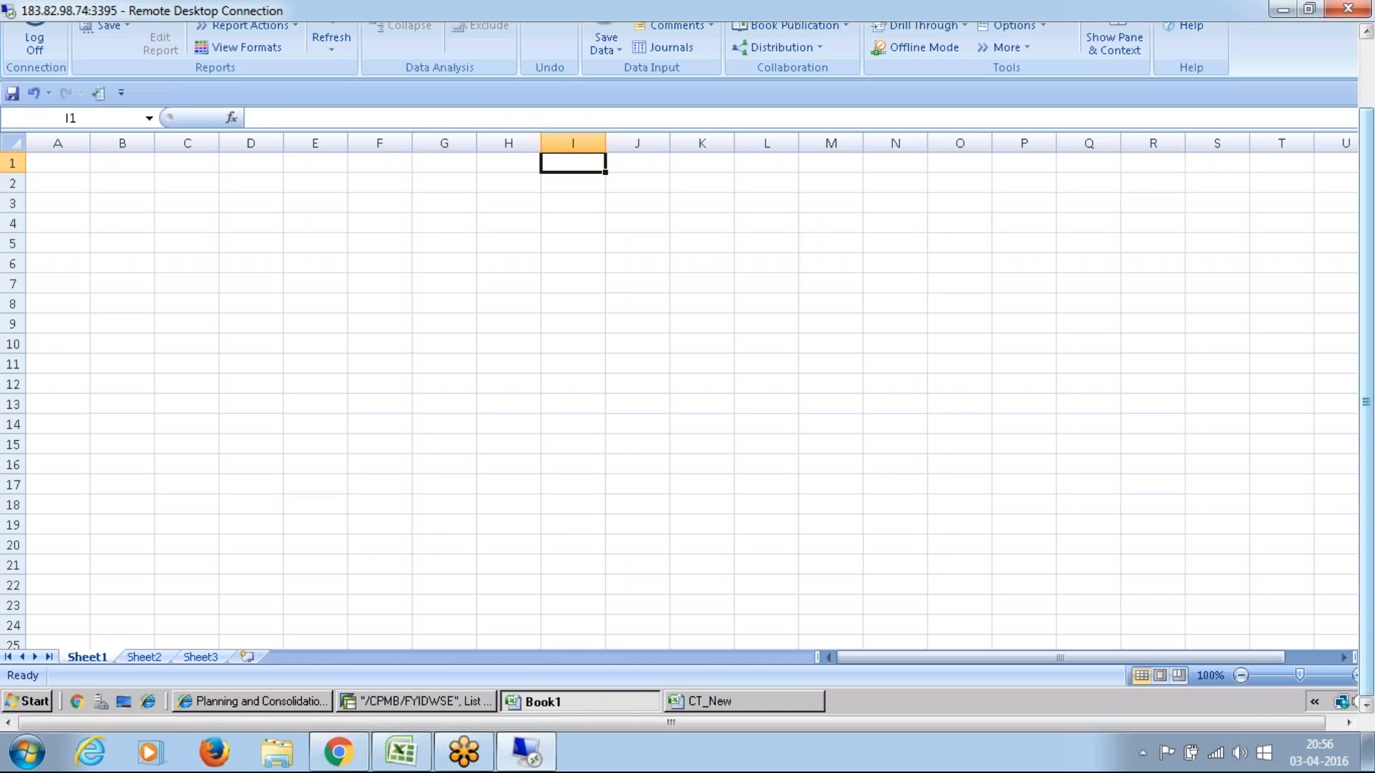
{"action": "left_click_drag", "start_coordinate": [1372, 122], "coordinate": [1370, 43]}
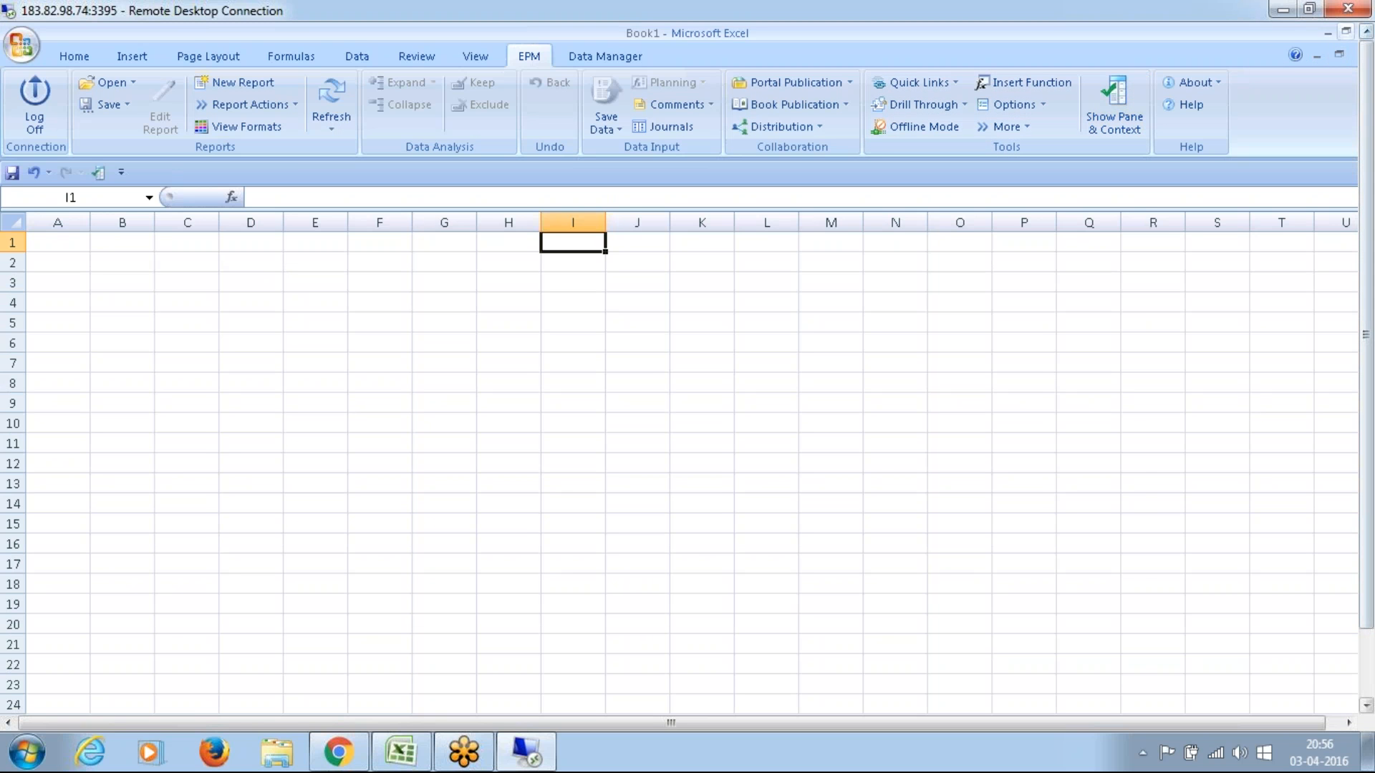
{"action": "left_click", "coordinate": [1346, 31]}
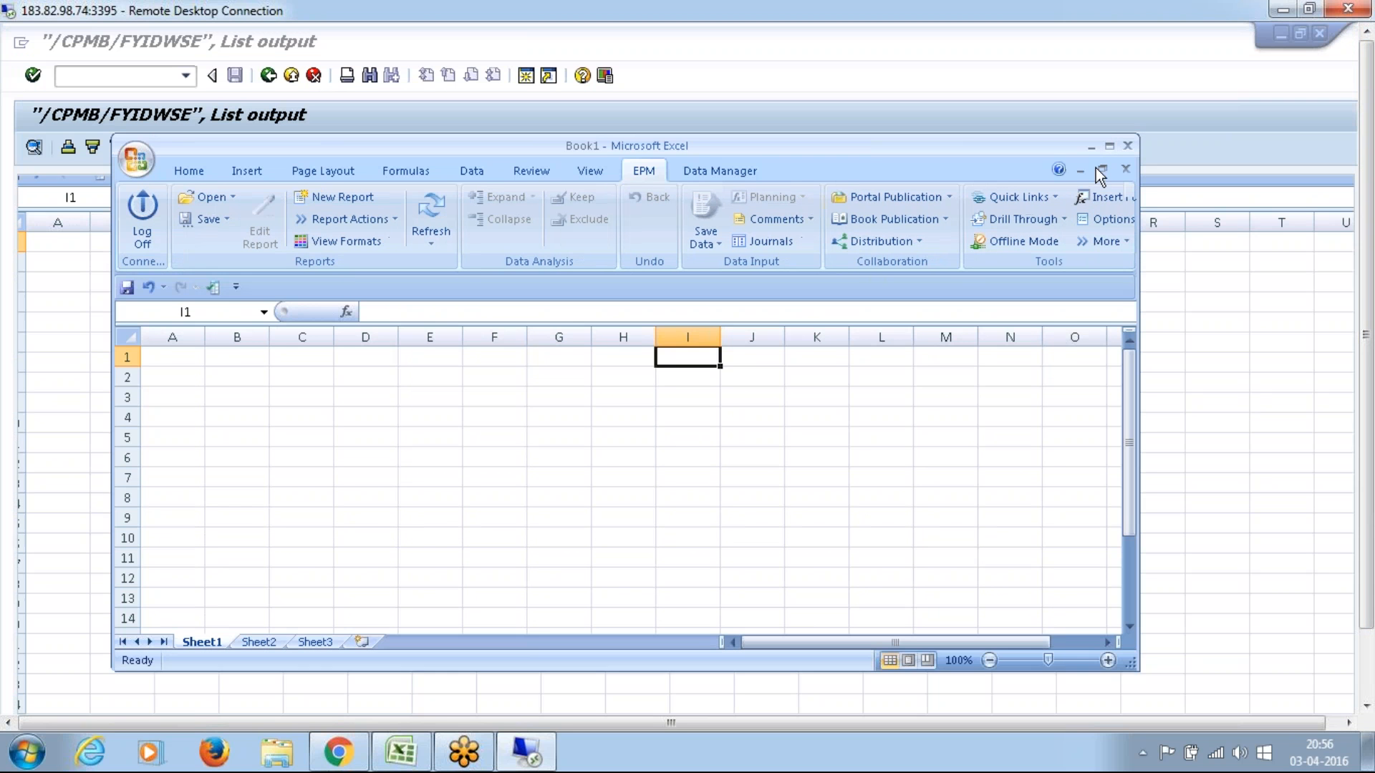
{"action": "left_click", "coordinate": [1128, 146]}
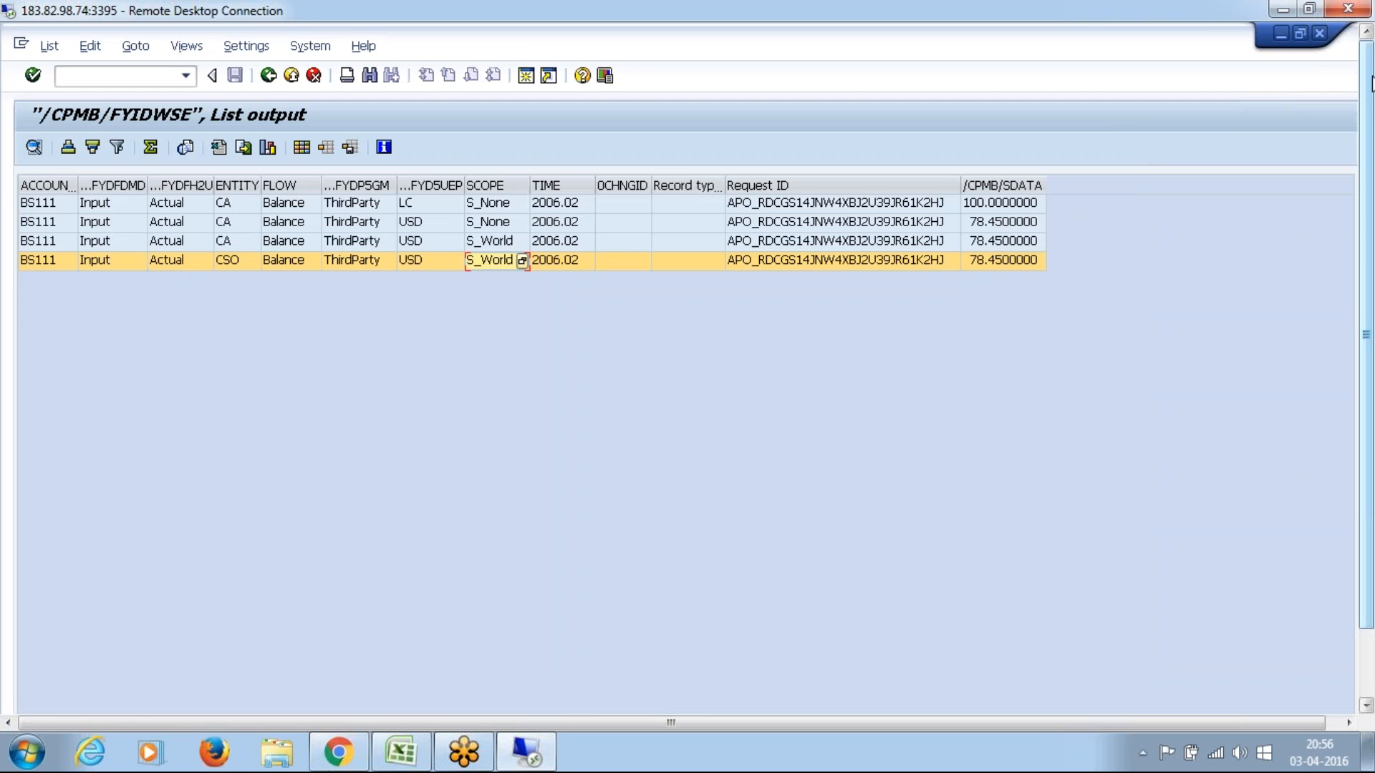
Step: Switch to Planning and Consolidation and launch the EPM Office Add-in Excel from its start page
{"action": "left_click_drag", "start_coordinate": [1372, 404], "coordinate": [1372, 603]}
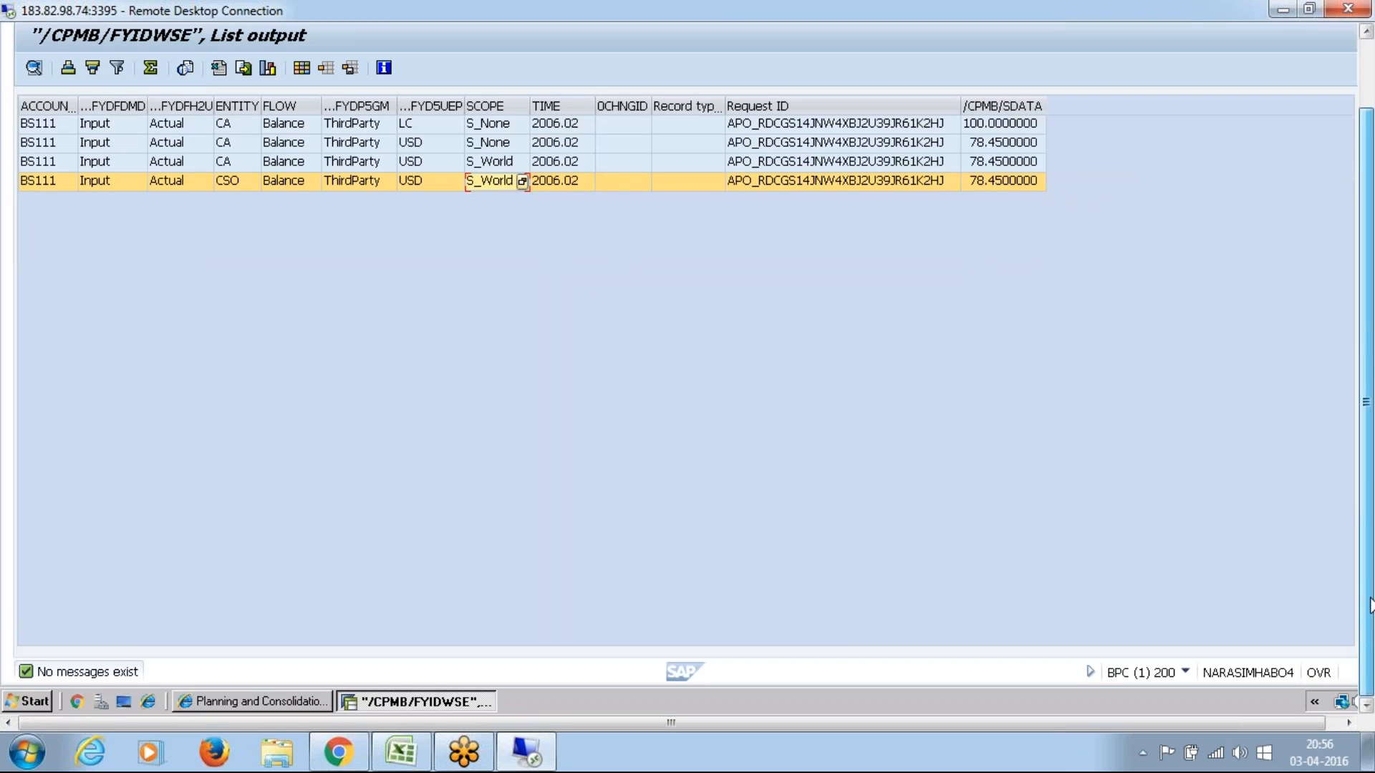
{"action": "left_click", "coordinate": [261, 705]}
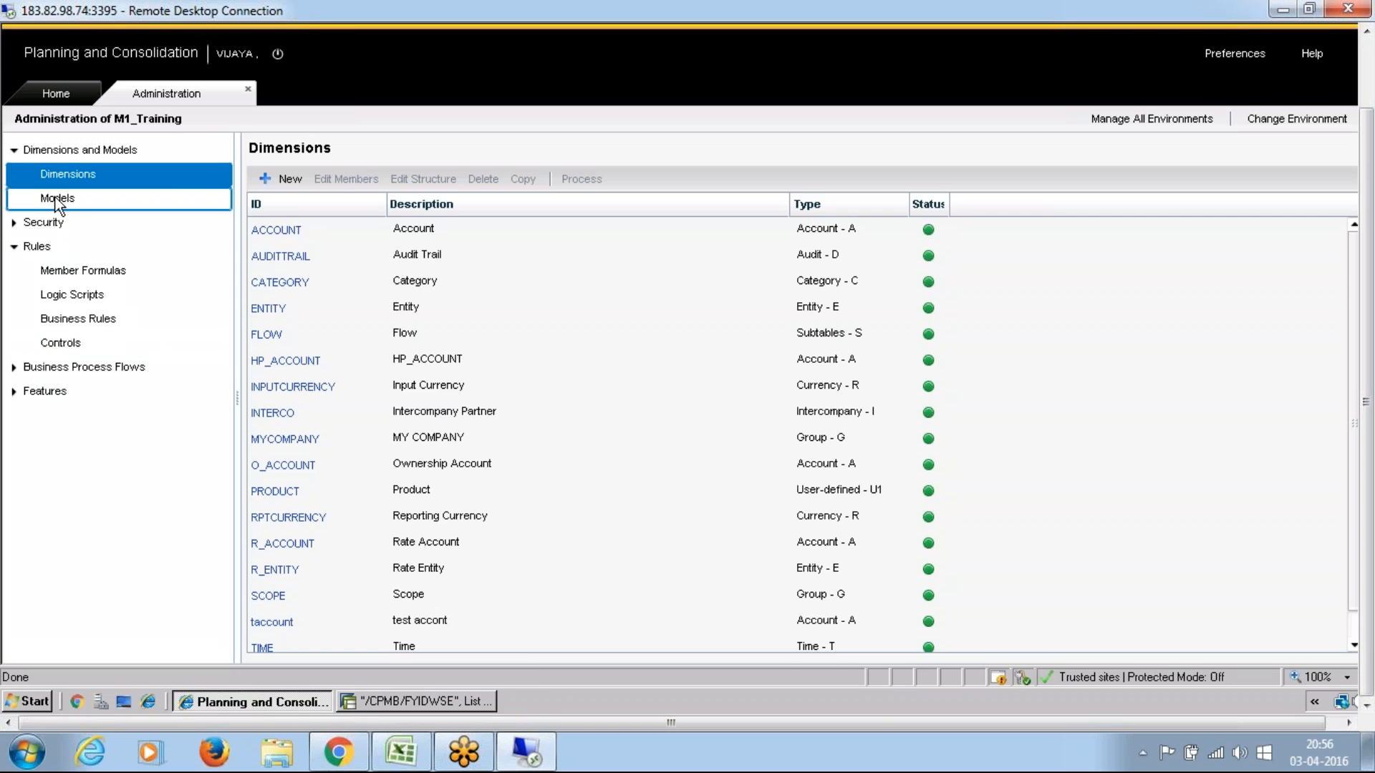
{"action": "left_click", "coordinate": [68, 147]}
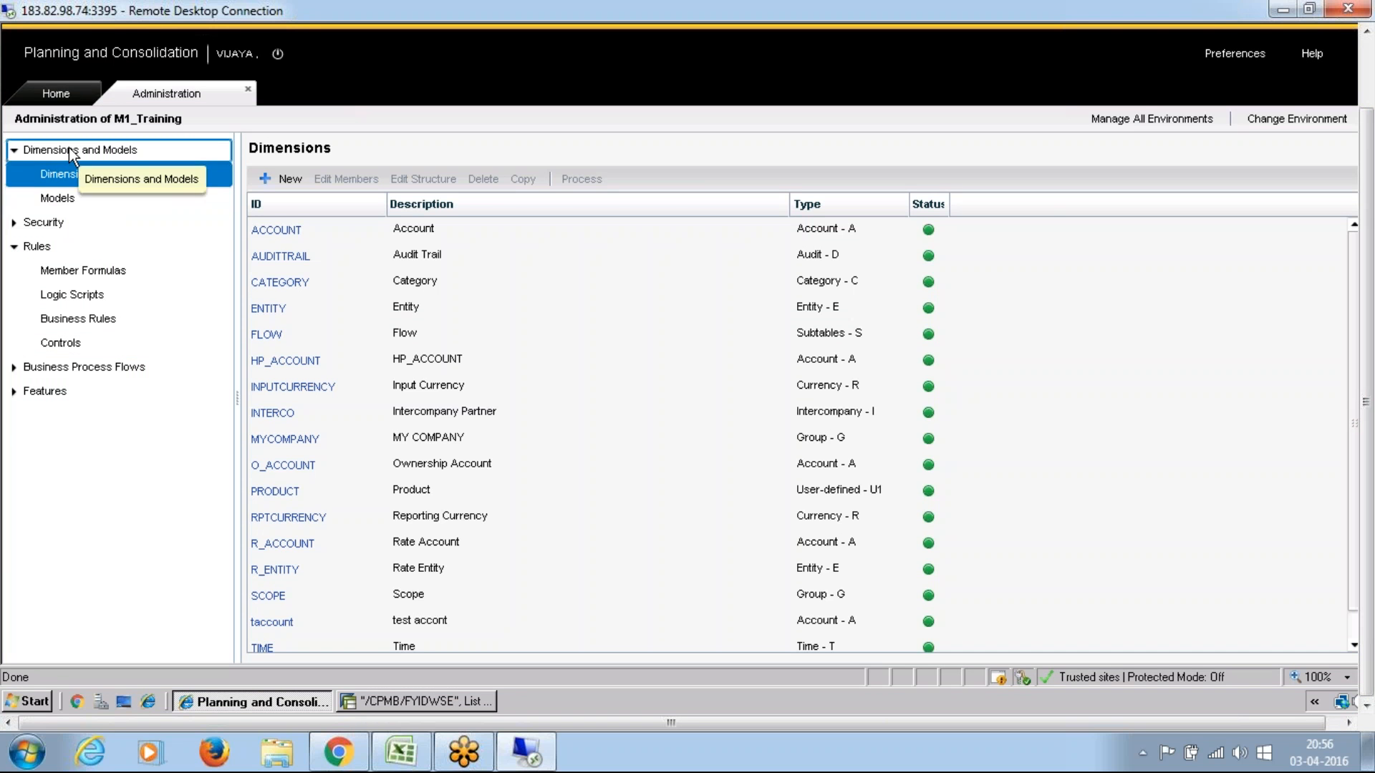
{"action": "left_click", "coordinate": [67, 95]}
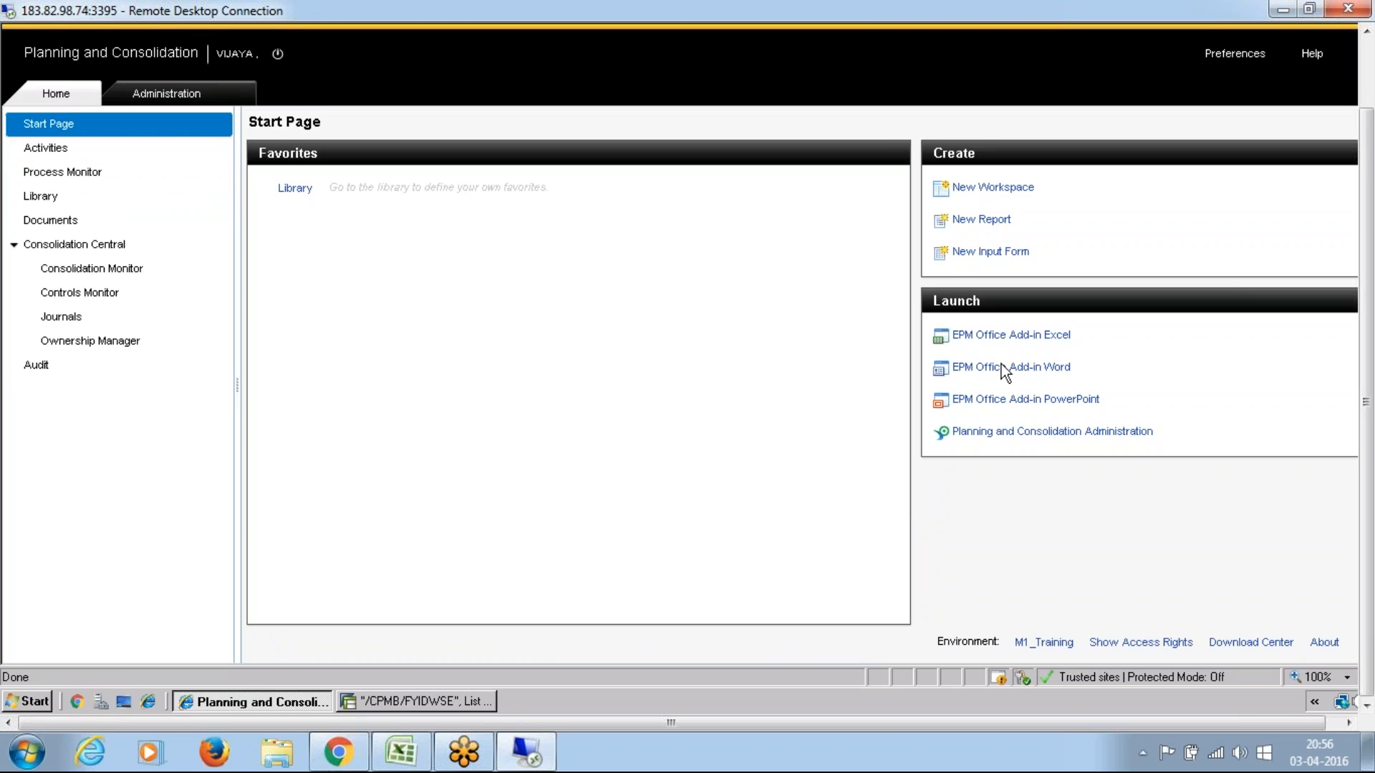
{"action": "left_click", "coordinate": [1002, 335]}
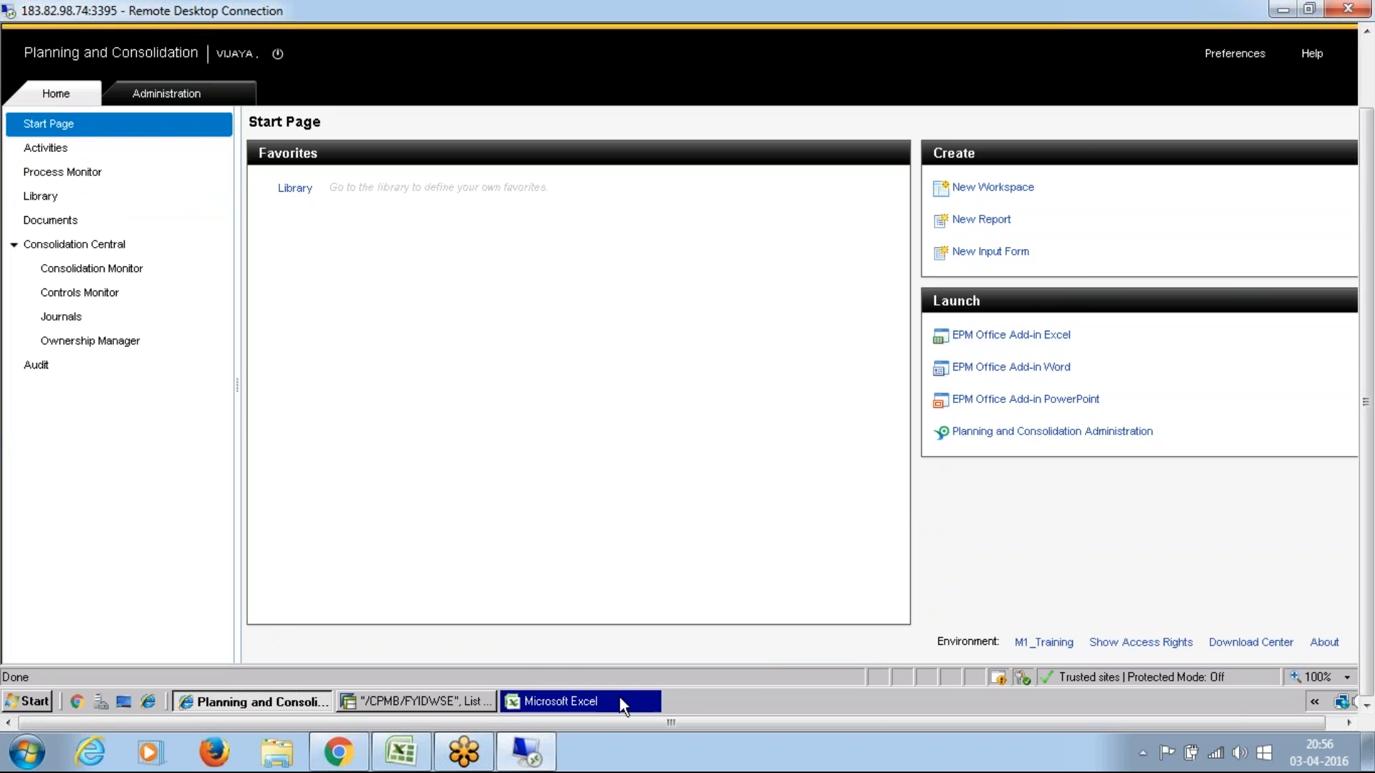
{"action": "left_click", "coordinate": [621, 703]}
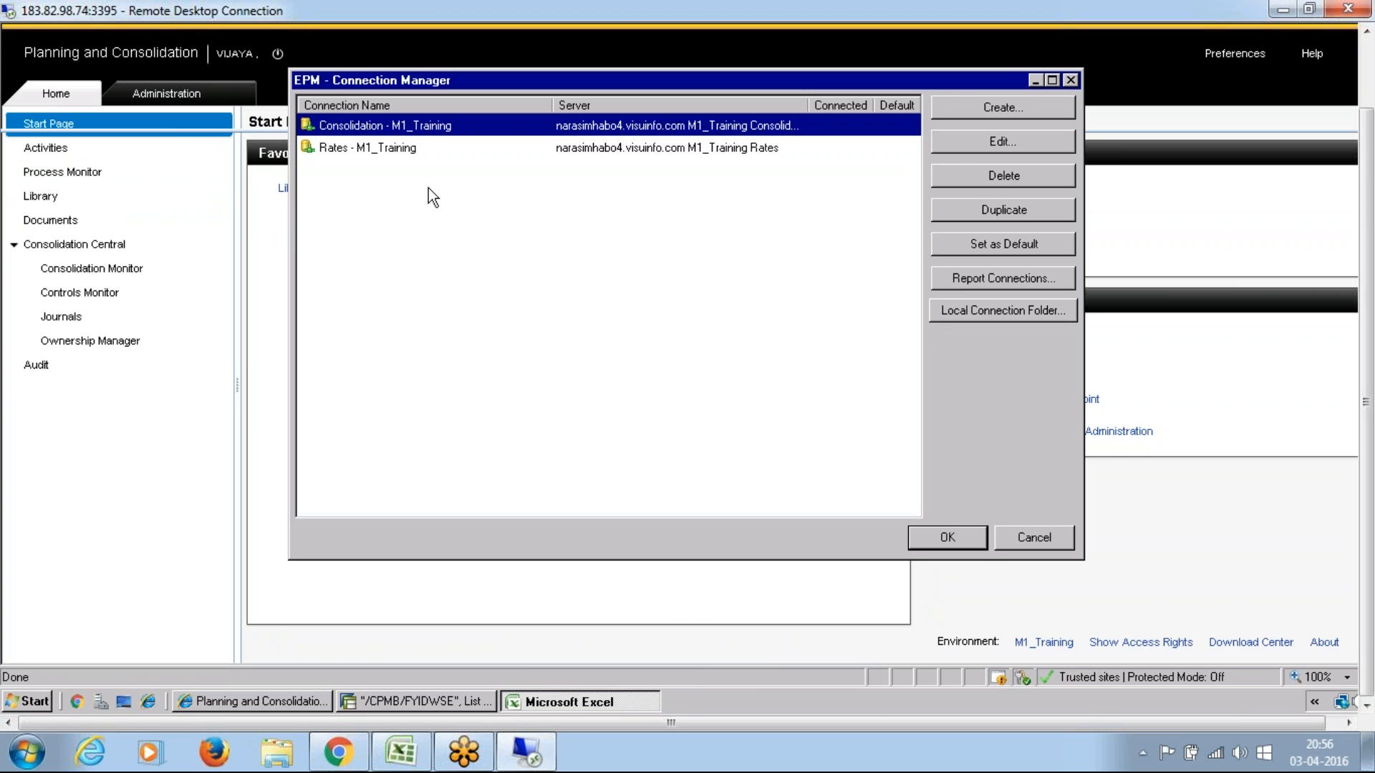
Step: Log on to the Rates - M1_Training connection with the user name and account password
{"action": "left_click", "coordinate": [368, 152]}
{"action": "double_click", "coordinate": [368, 152]}
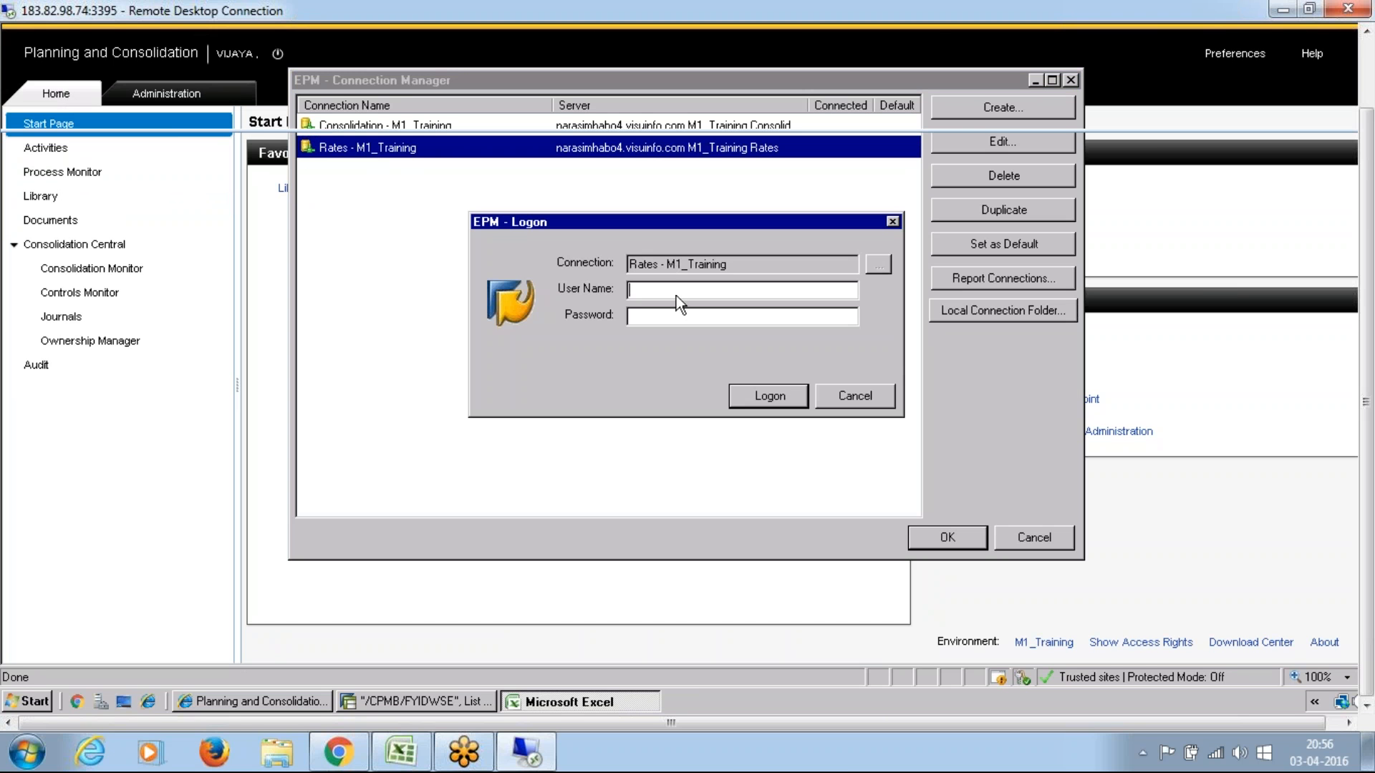
{"action": "type", "text": "Vijaya"}
{"action": "key", "text": "Tab"}
{"action": "type", "text": "***"}
{"action": "key", "text": "BackSpace"}
{"action": "key", "text": "BackSpace"}
{"action": "key", "text": "BackSpace"}
{"action": "type", "text": "********"}
{"action": "key", "text": "Return"}
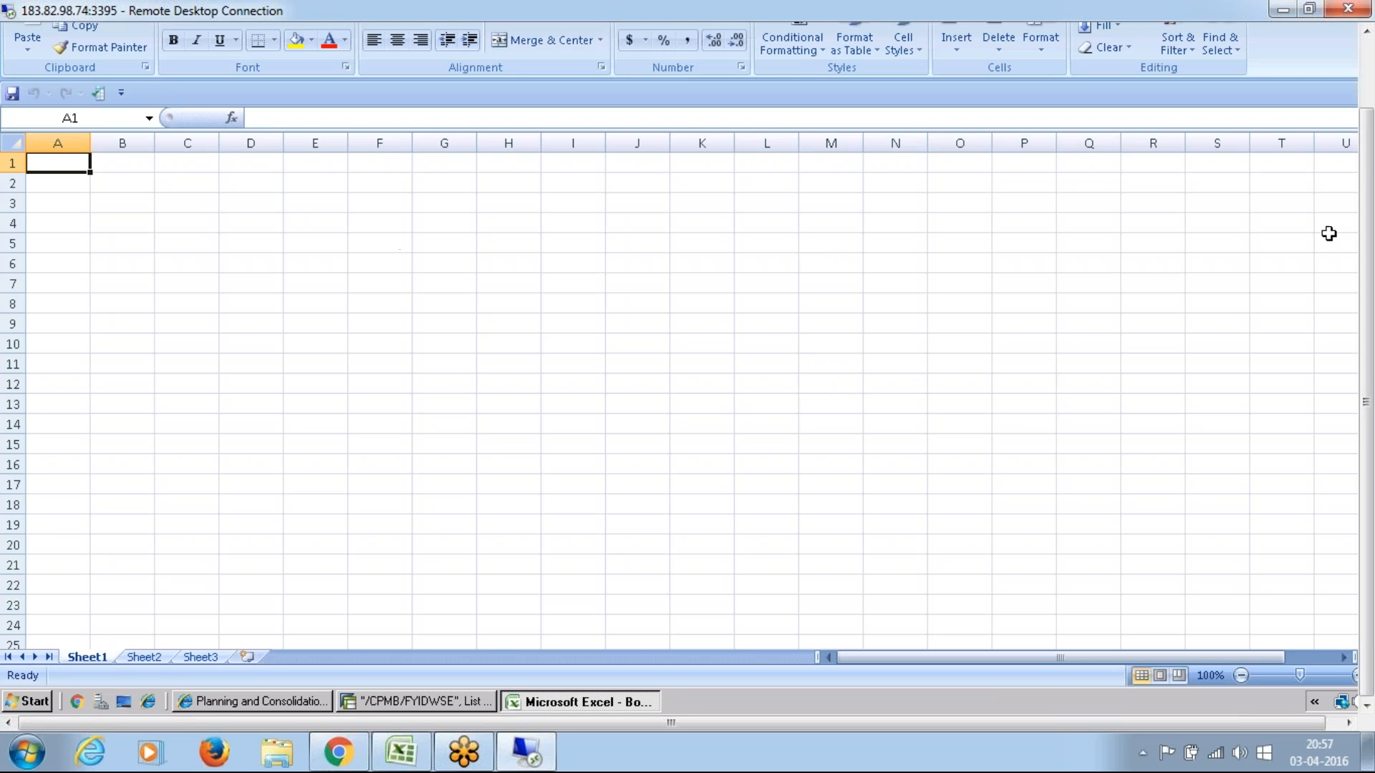
Step: Open Rates_Input.xlsx from the INPUT SCHEDULES folder under the EPM server root folder
{"action": "left_click_drag", "start_coordinate": [1373, 128], "coordinate": [1373, 50]}
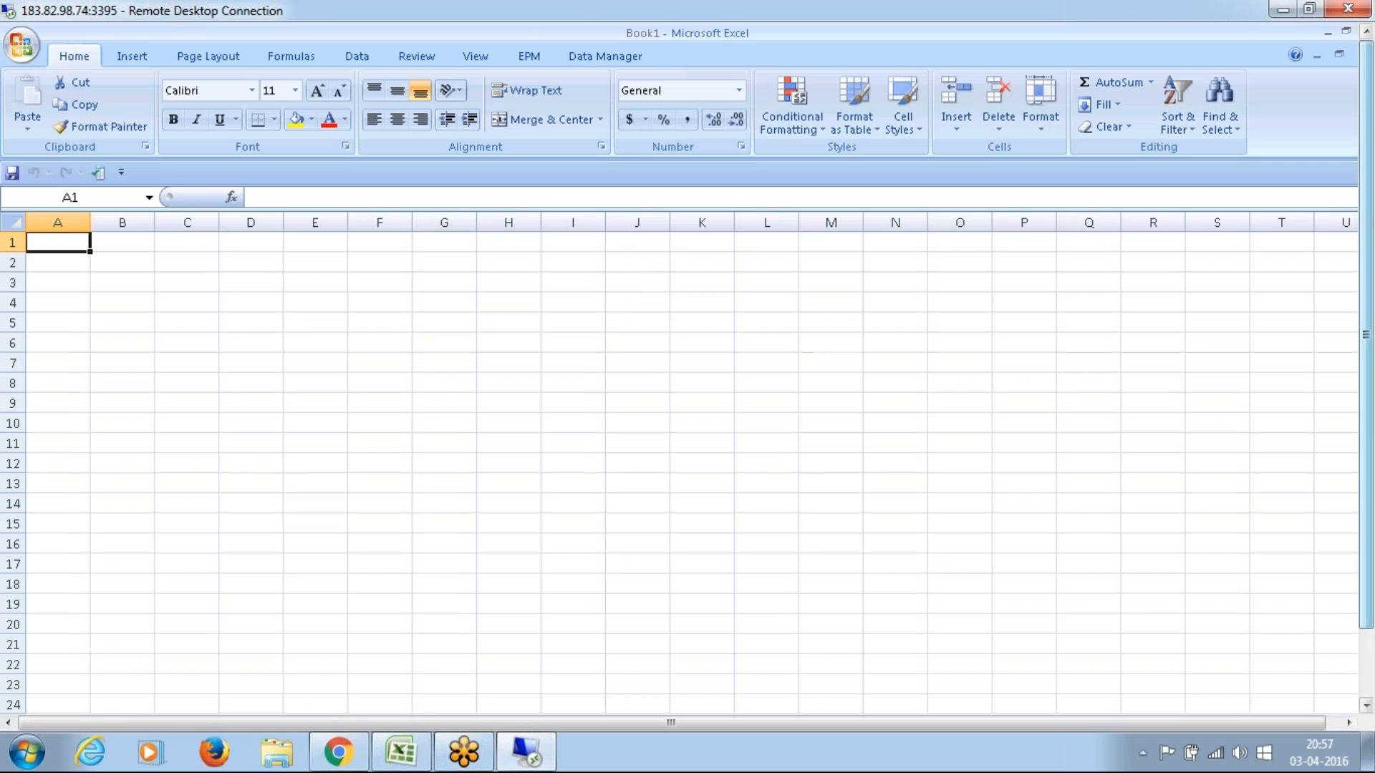
{"action": "left_click", "coordinate": [543, 53]}
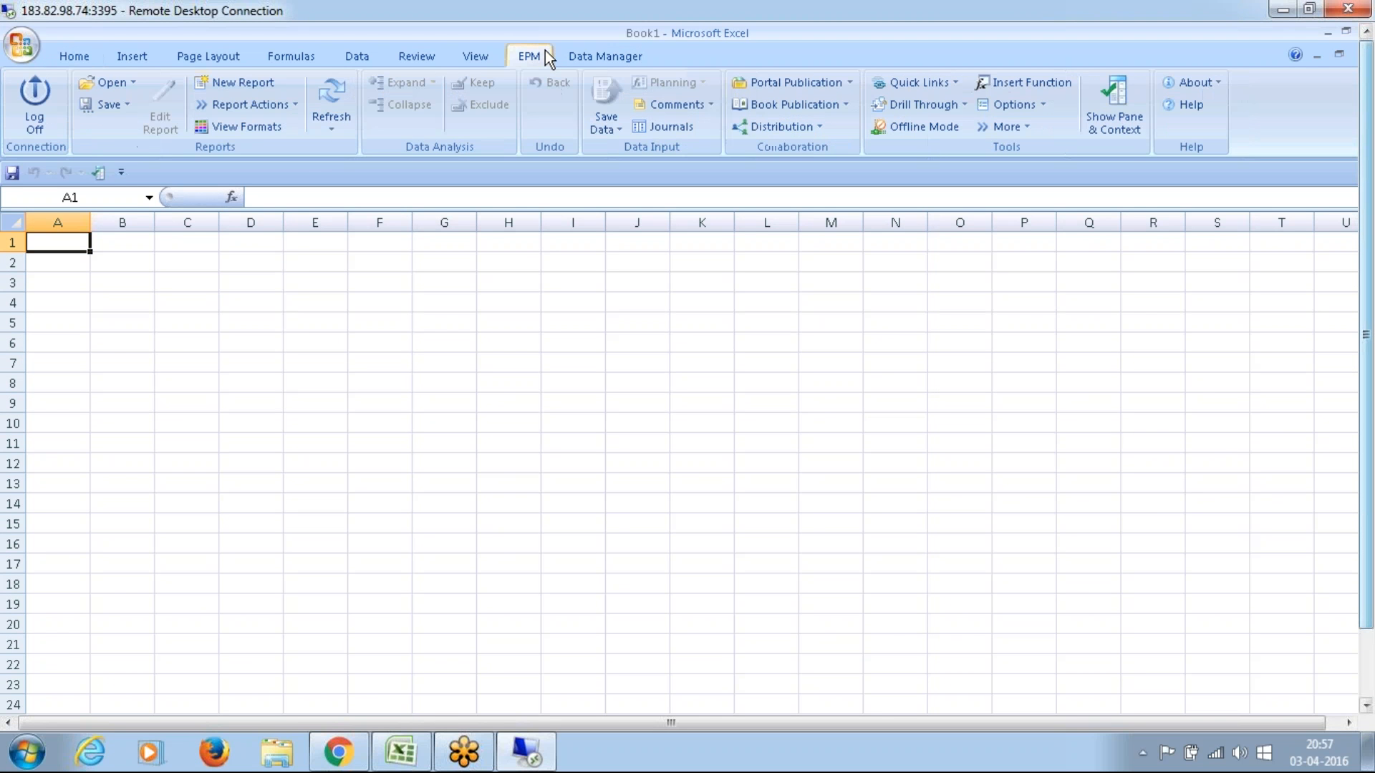
{"action": "left_click", "coordinate": [126, 79]}
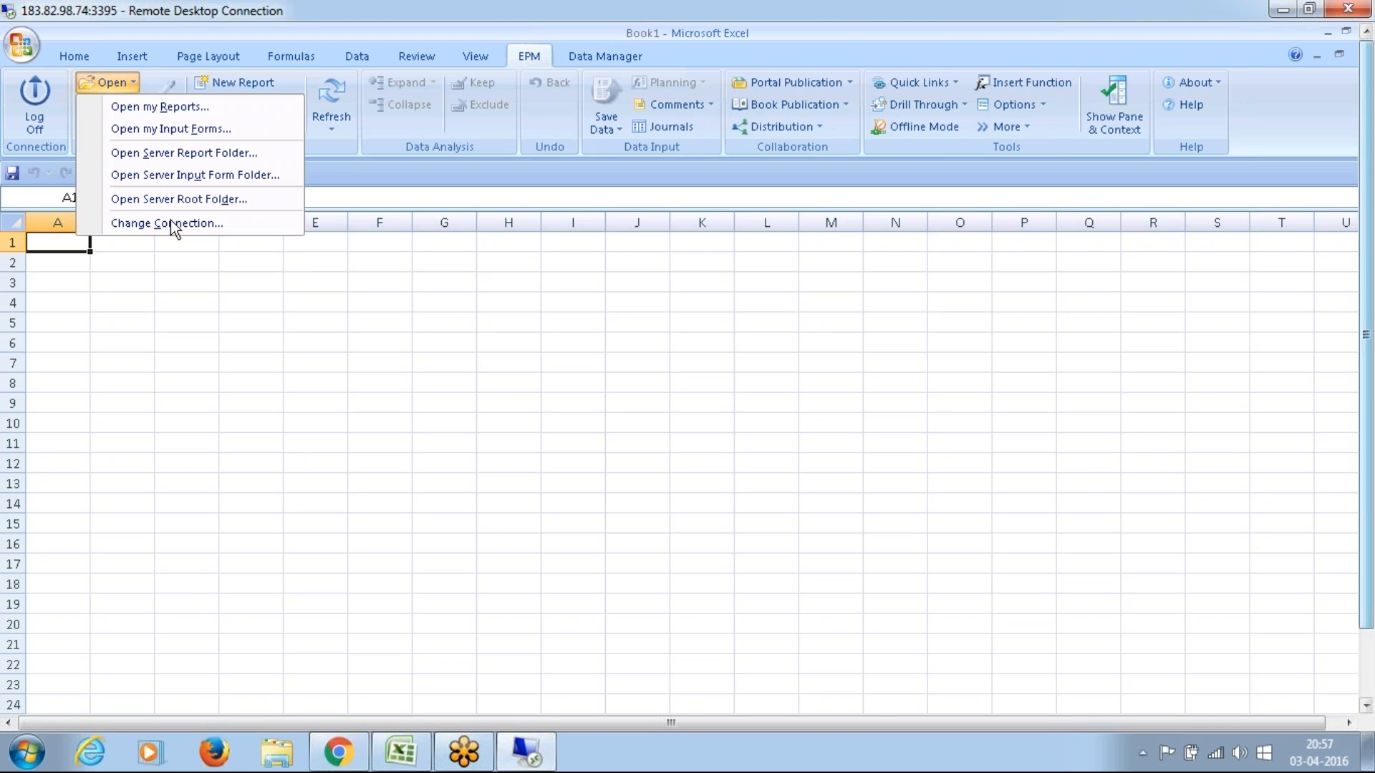
{"action": "left_click", "coordinate": [180, 199]}
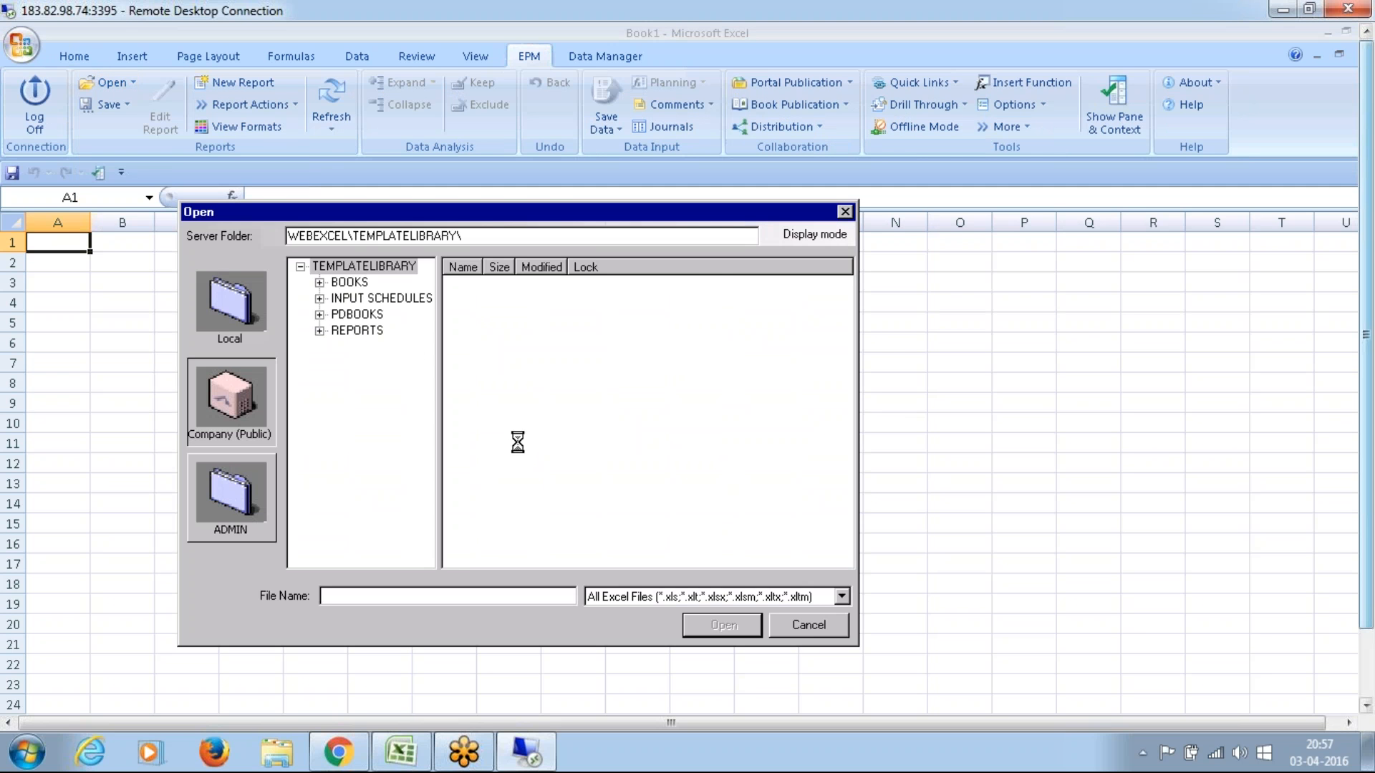
{"action": "left_click", "coordinate": [395, 299]}
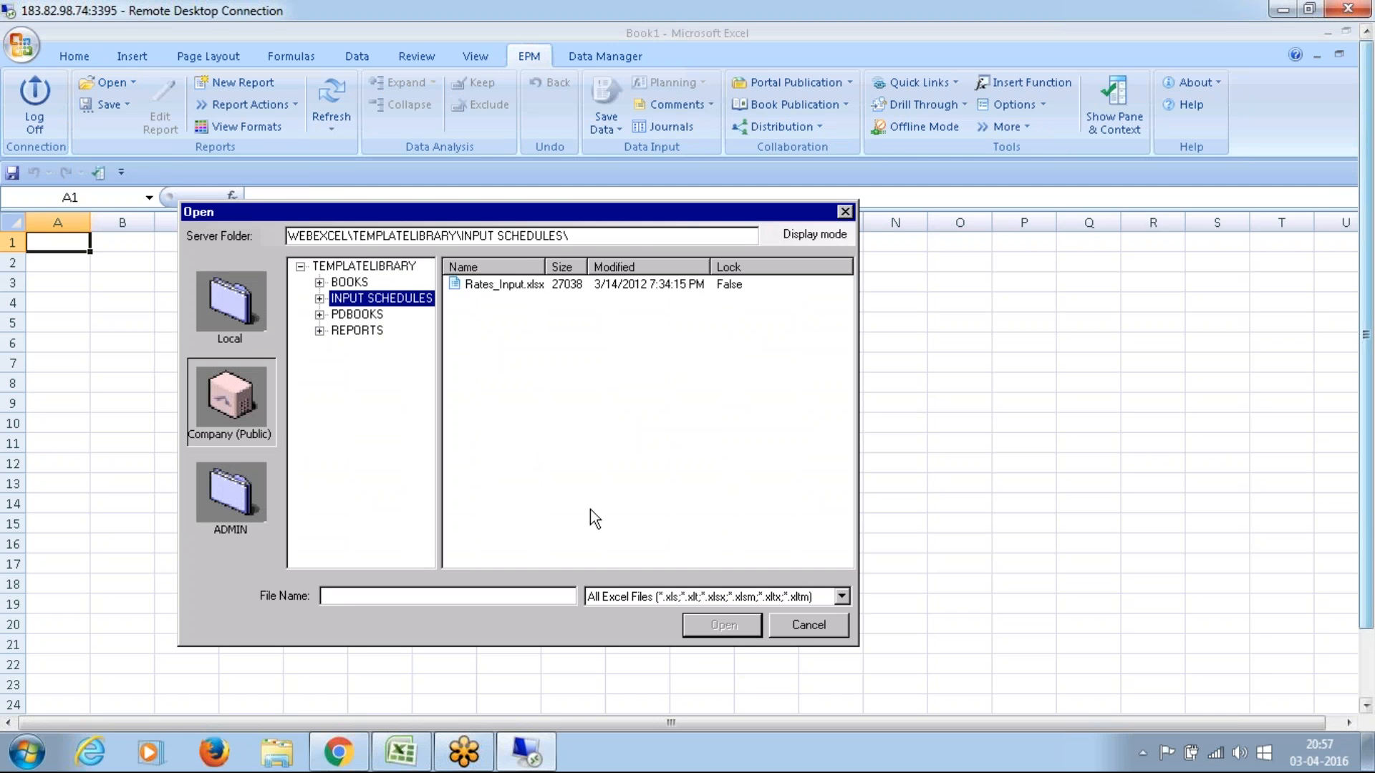
{"action": "double_click", "coordinate": [512, 285]}
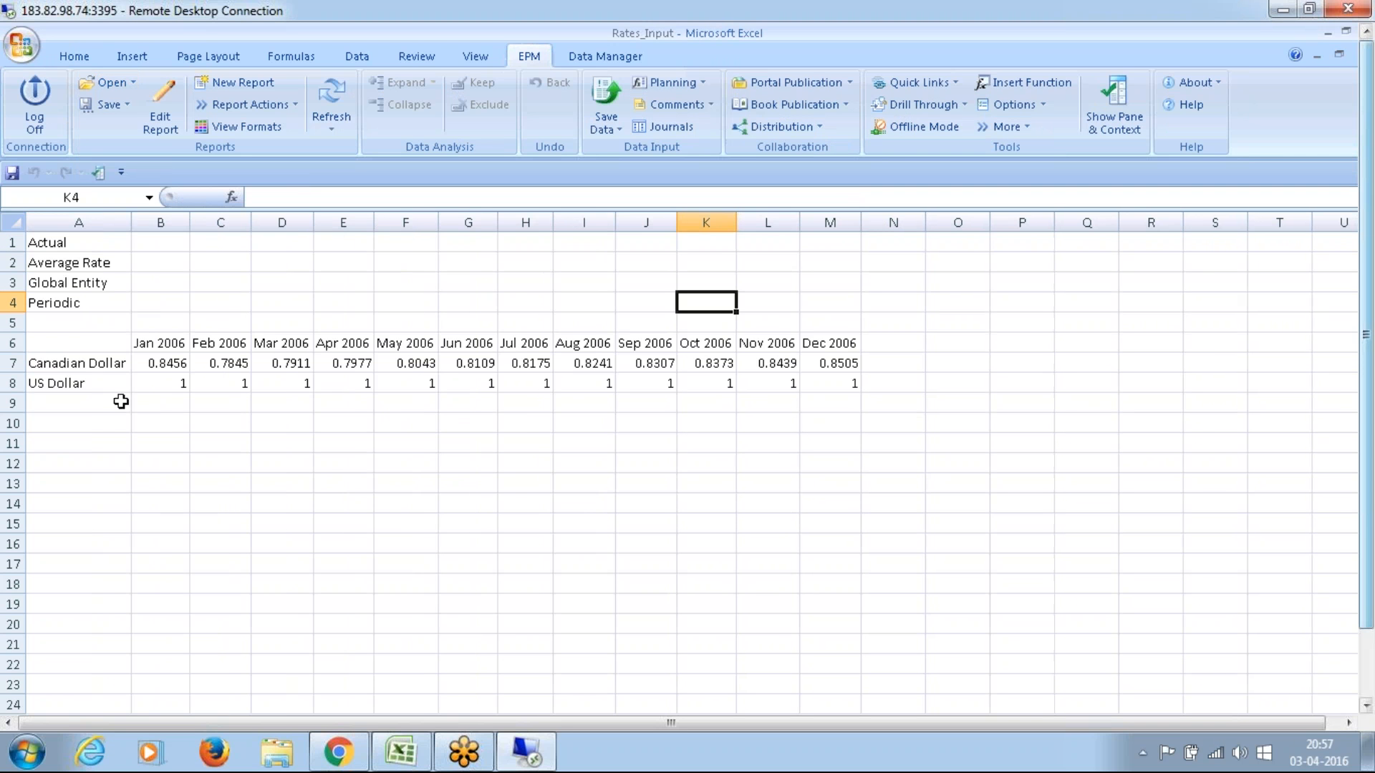
Step: Examine the Feb 2006 average rates for US Dollar and Canadian Dollar and the Mar 2006 US Dollar rate
{"action": "left_click", "coordinate": [106, 382]}
{"action": "left_click_drag", "start_coordinate": [181, 383], "coordinate": [234, 380]}
{"action": "left_click", "coordinate": [235, 380]}
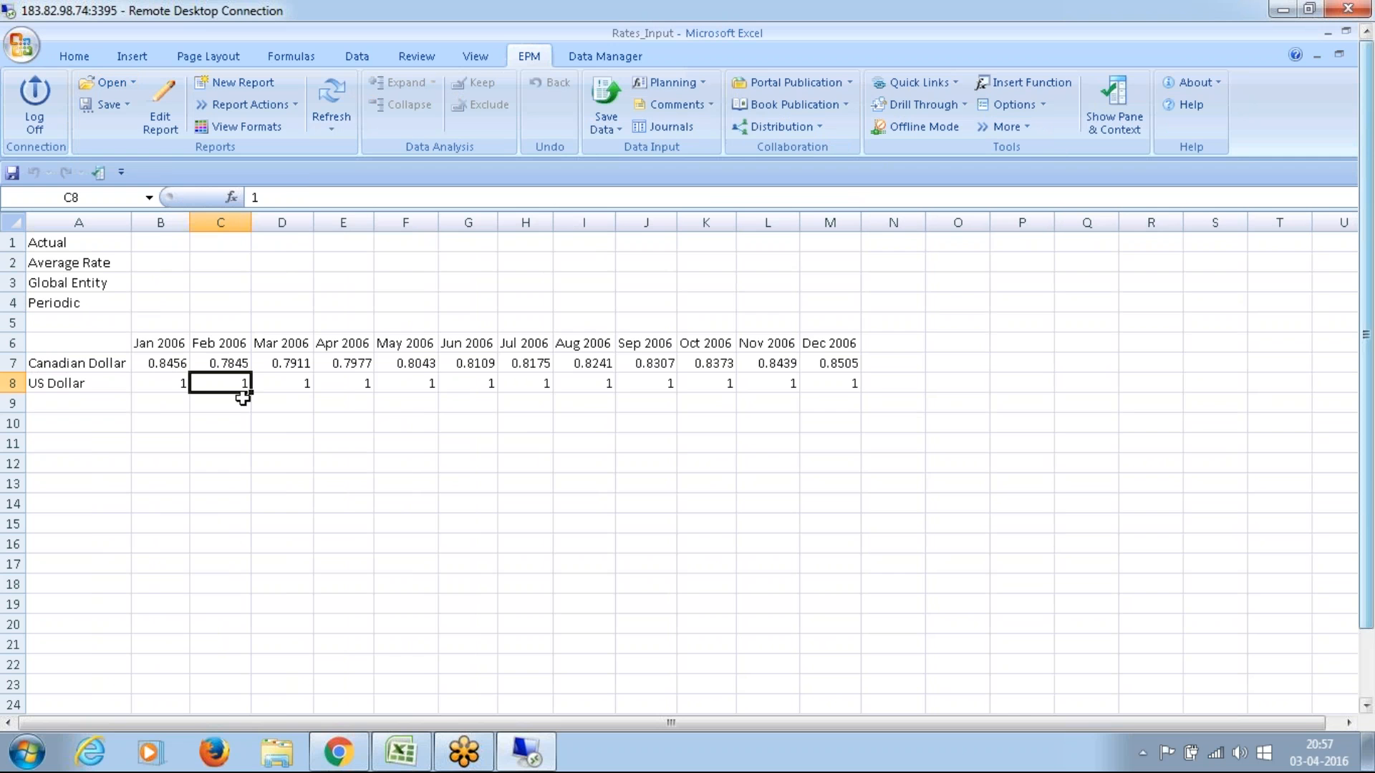
{"action": "left_click", "coordinate": [216, 361]}
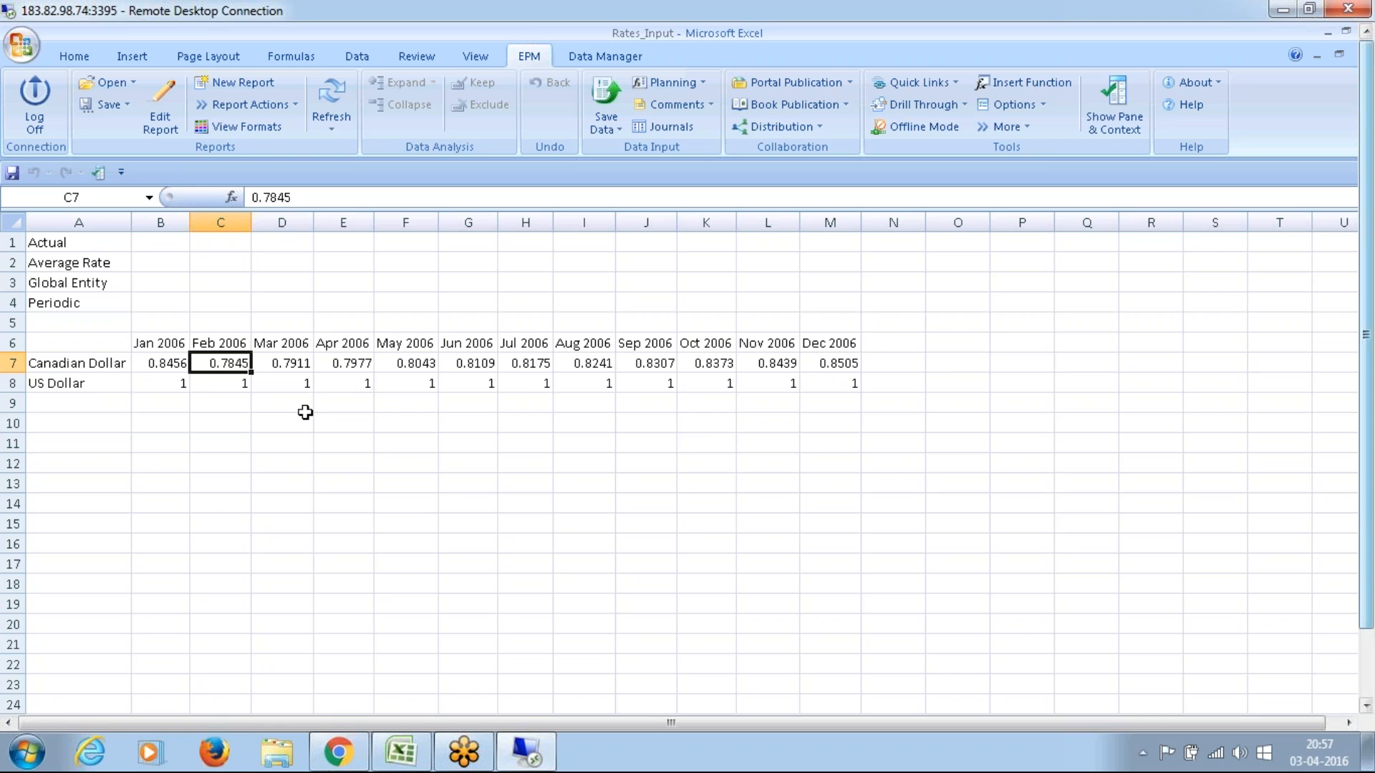
{"action": "left_click", "coordinate": [308, 384]}
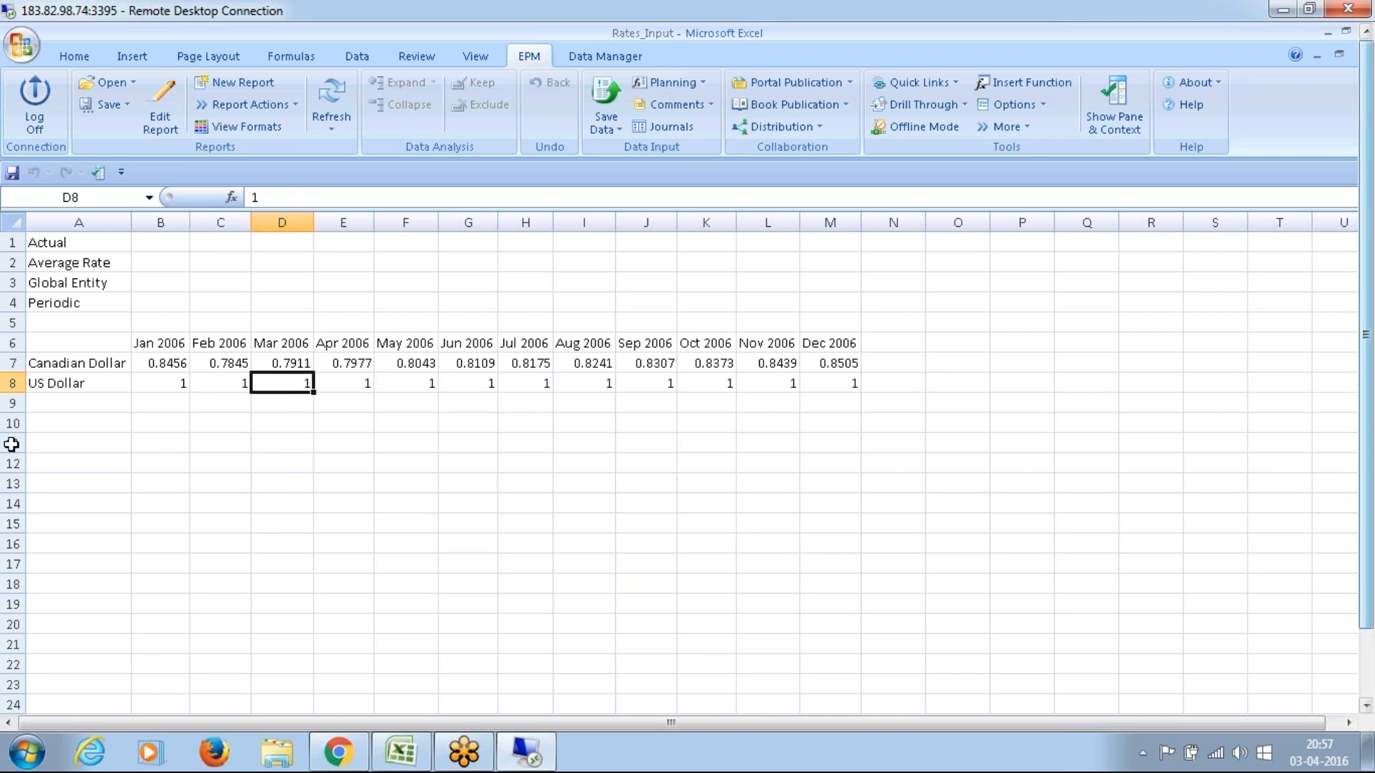
Step: Examine the US Dollar rate for Jan 2006 and the empty row below it, and recheck the Canadian Dollar rate for Feb 2006
{"action": "left_click", "coordinate": [55, 384]}
{"action": "left_click", "coordinate": [183, 386]}
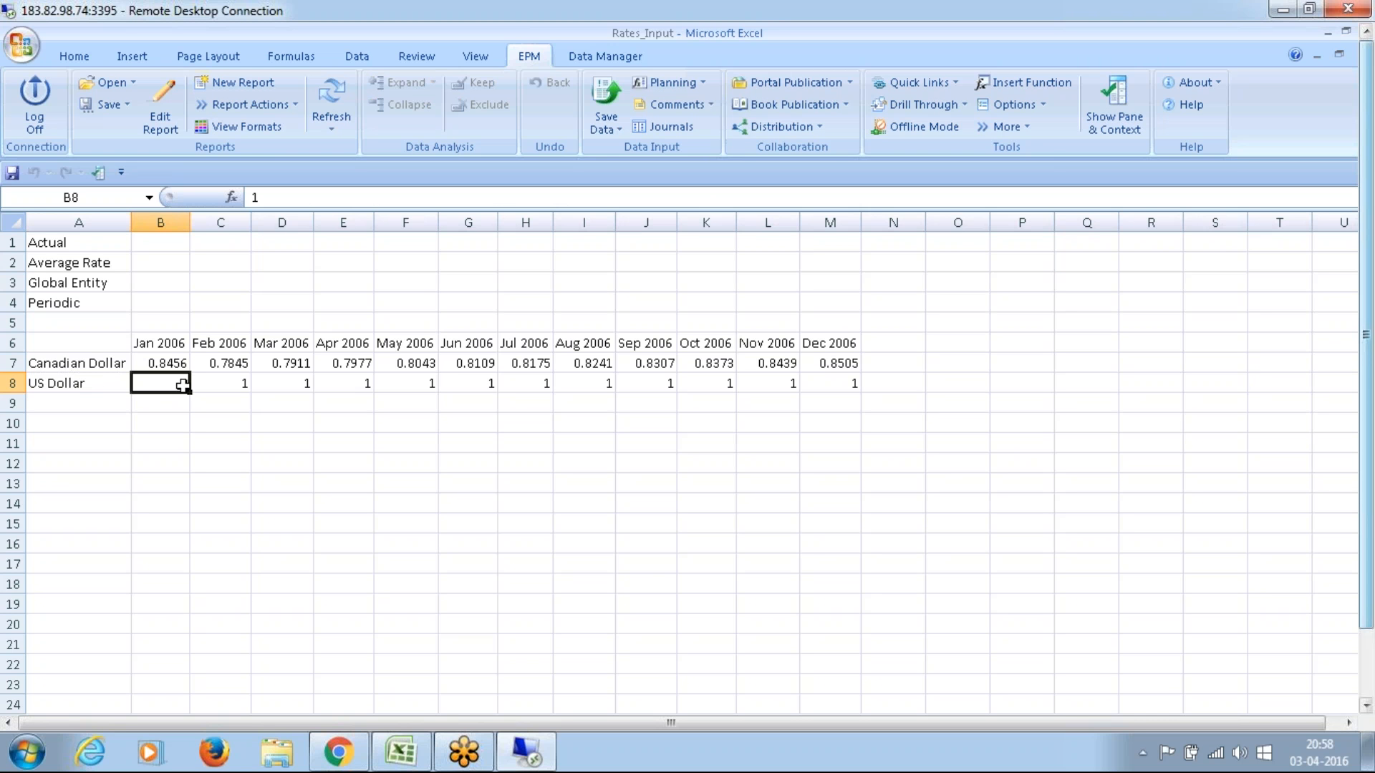
{"action": "left_click", "coordinate": [68, 399]}
{"action": "left_click", "coordinate": [184, 399]}
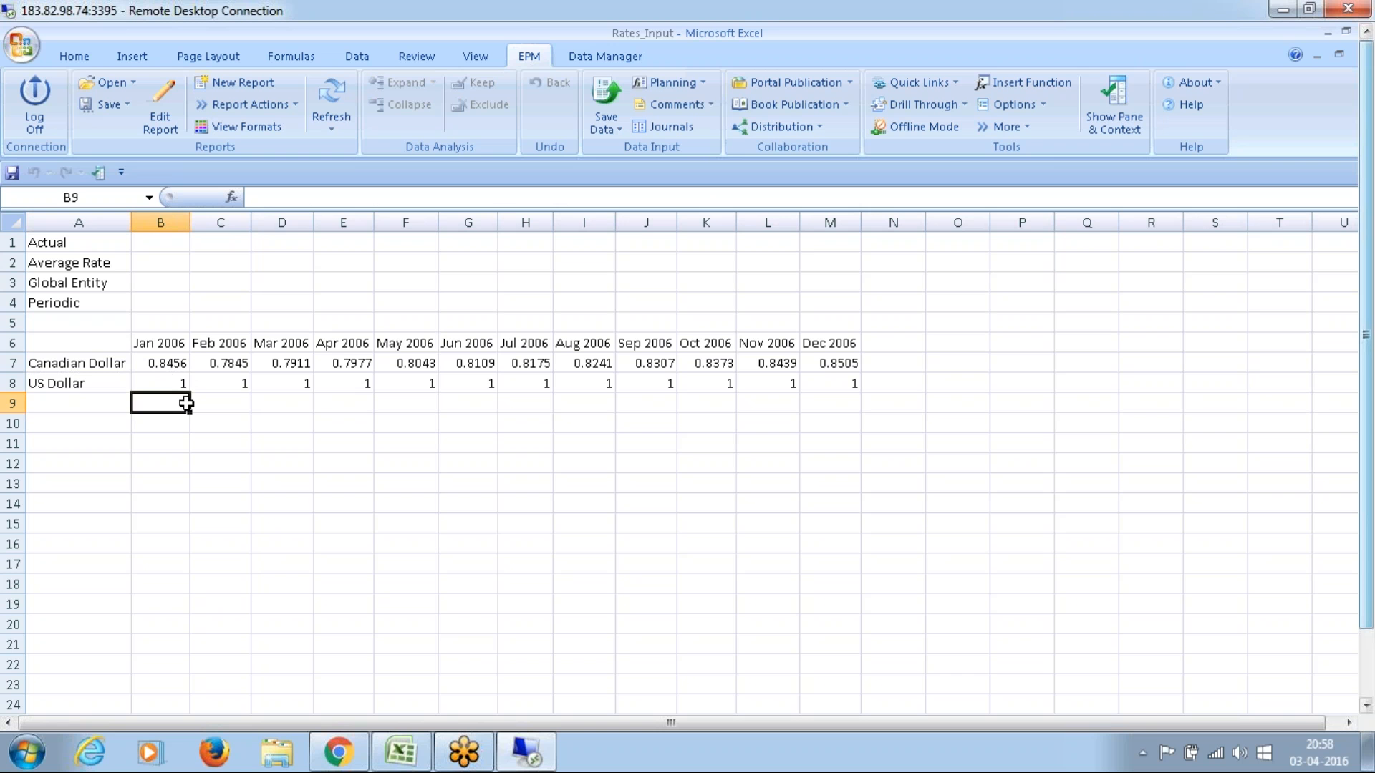
{"action": "left_click", "coordinate": [174, 382]}
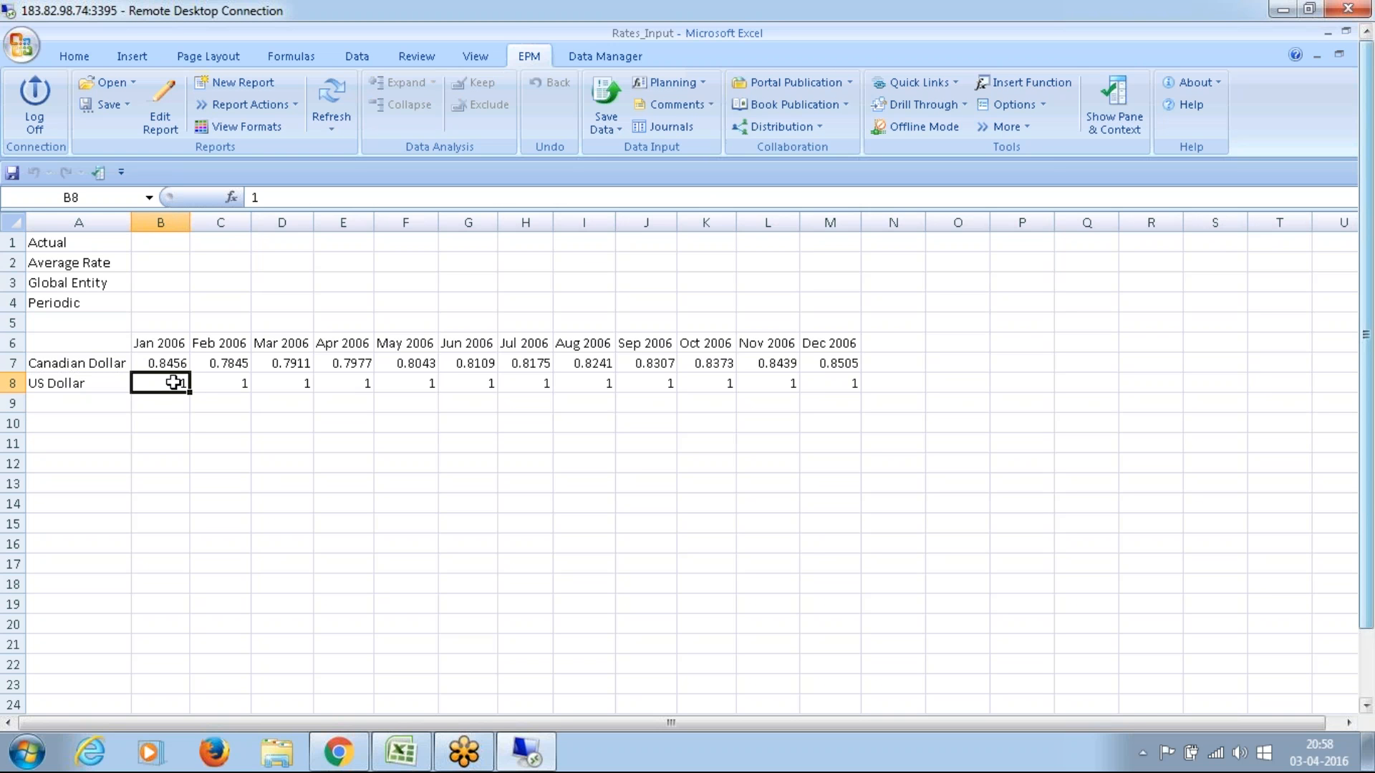
{"action": "left_click", "coordinate": [165, 406]}
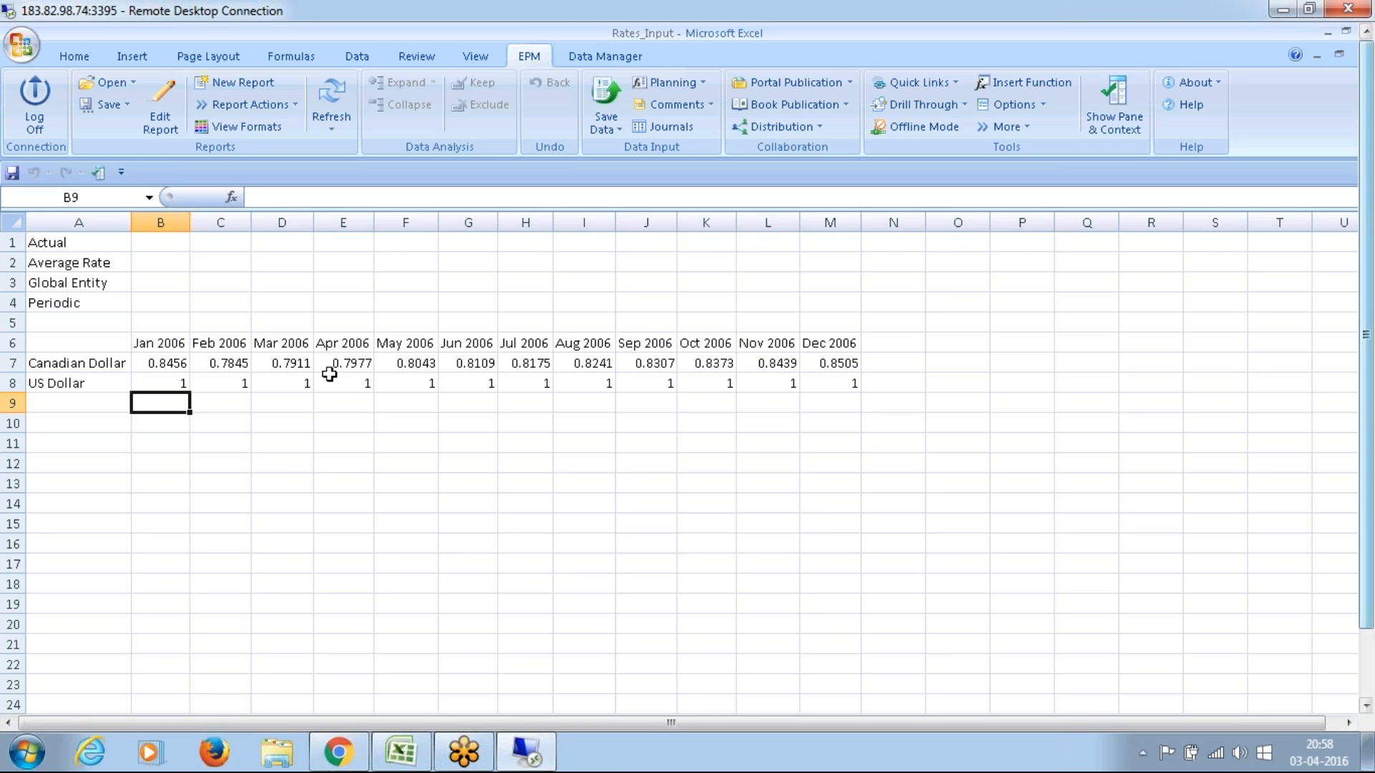
{"action": "left_click", "coordinate": [316, 416]}
{"action": "left_click", "coordinate": [235, 369]}
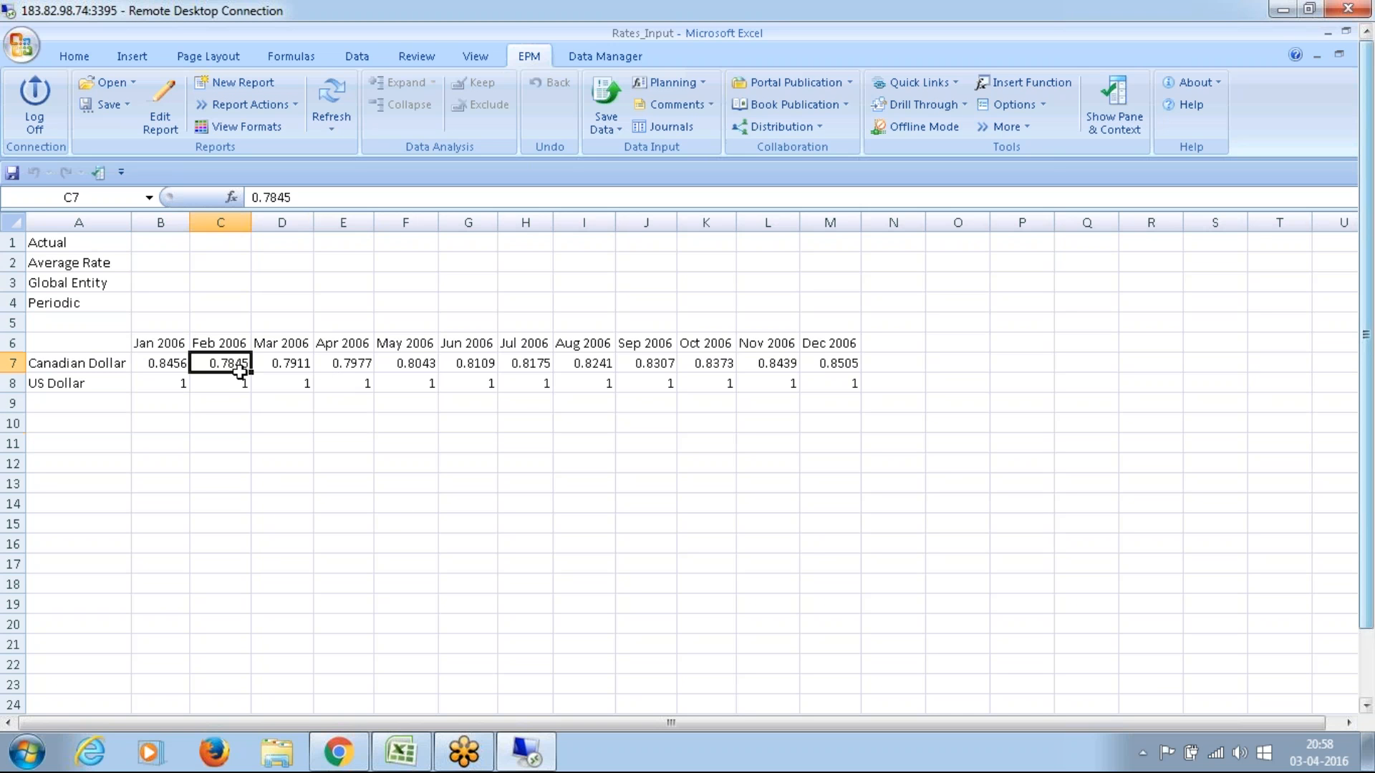